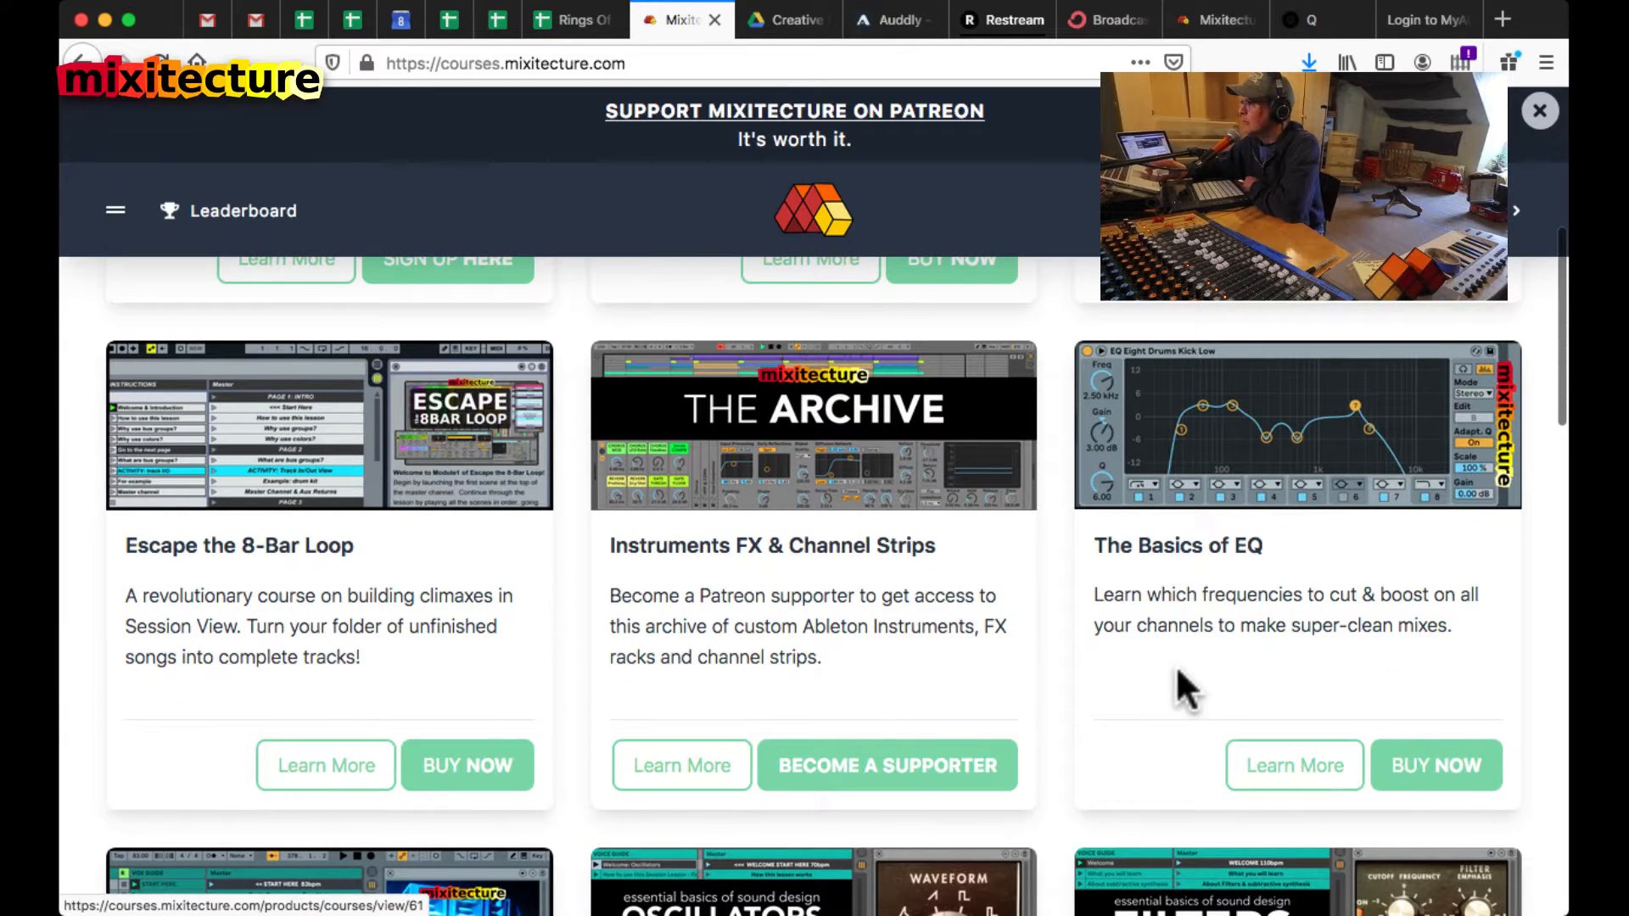
- Open the details page of the Harmony for Ableton Live Users course from the available products
scroll(1176, 670, "up", 5)
scroll(1178, 670, "up", 1)
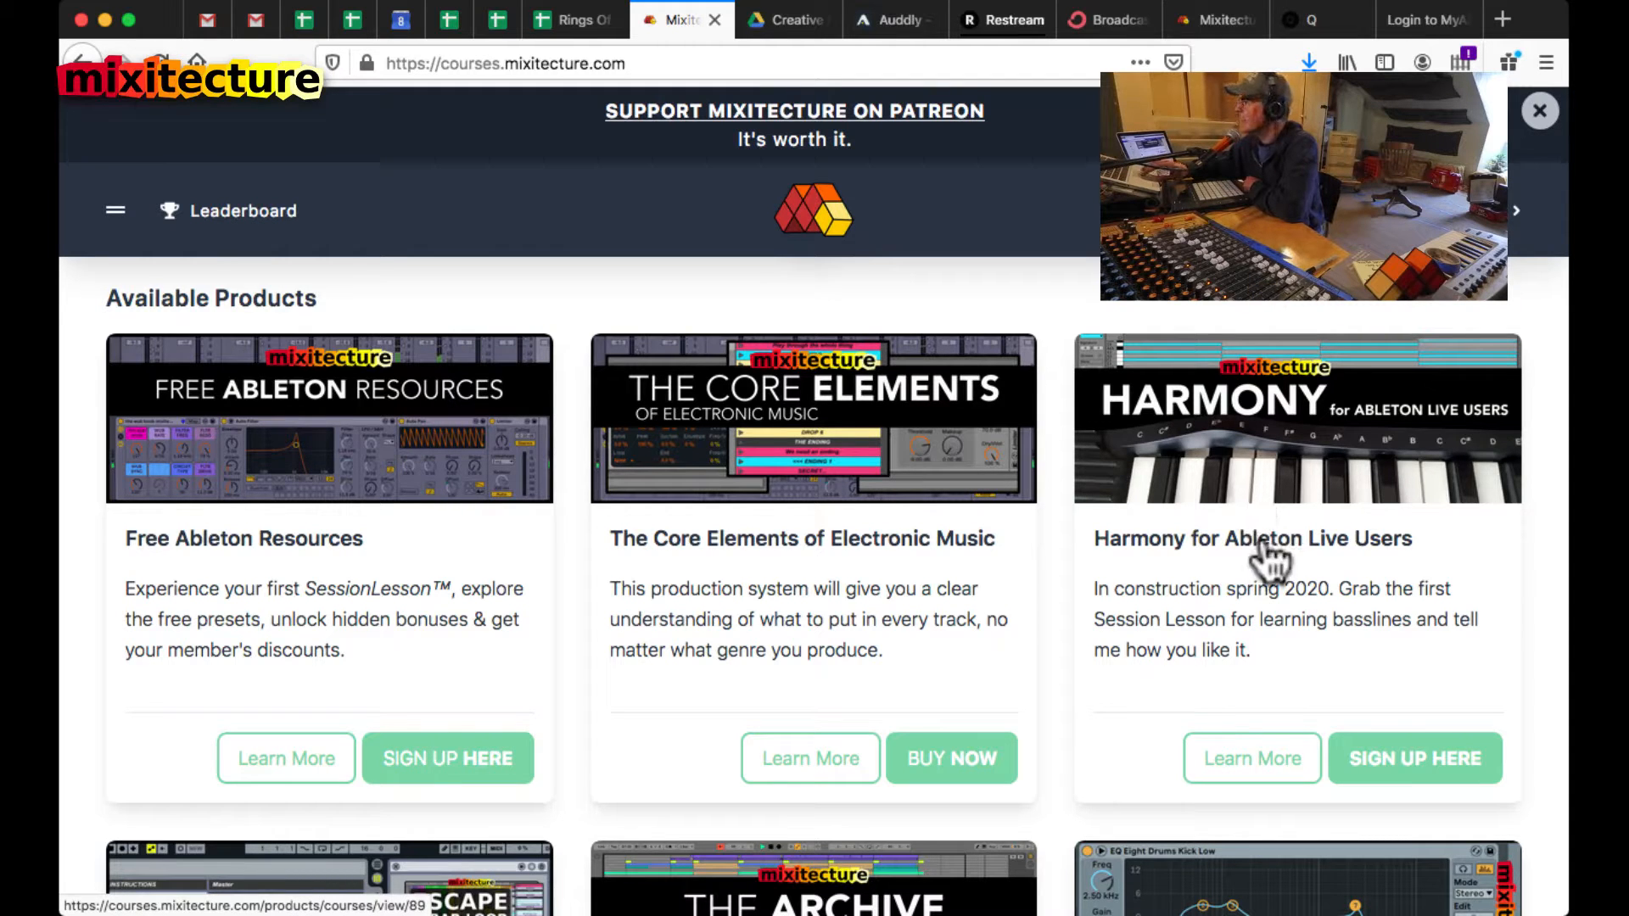
left_click(1259, 760)
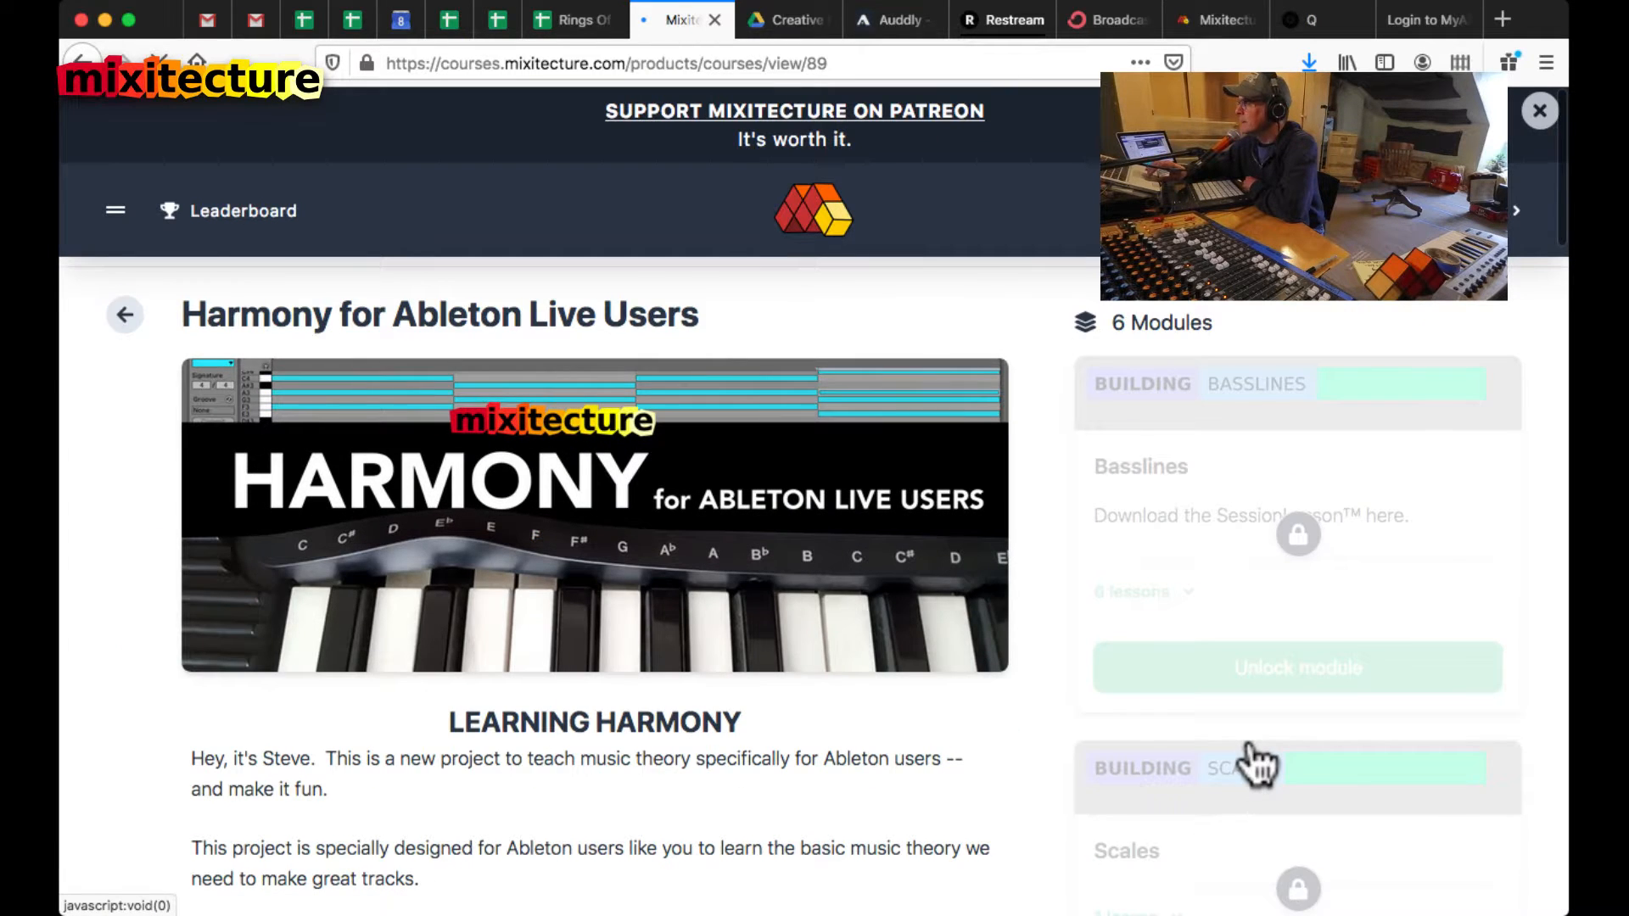
- Read through the Harmony course description and view its sign-up form with the payment options, leaving it unfilled
scroll(1266, 456, "down", 20)
scroll(1267, 458, "up", 10)
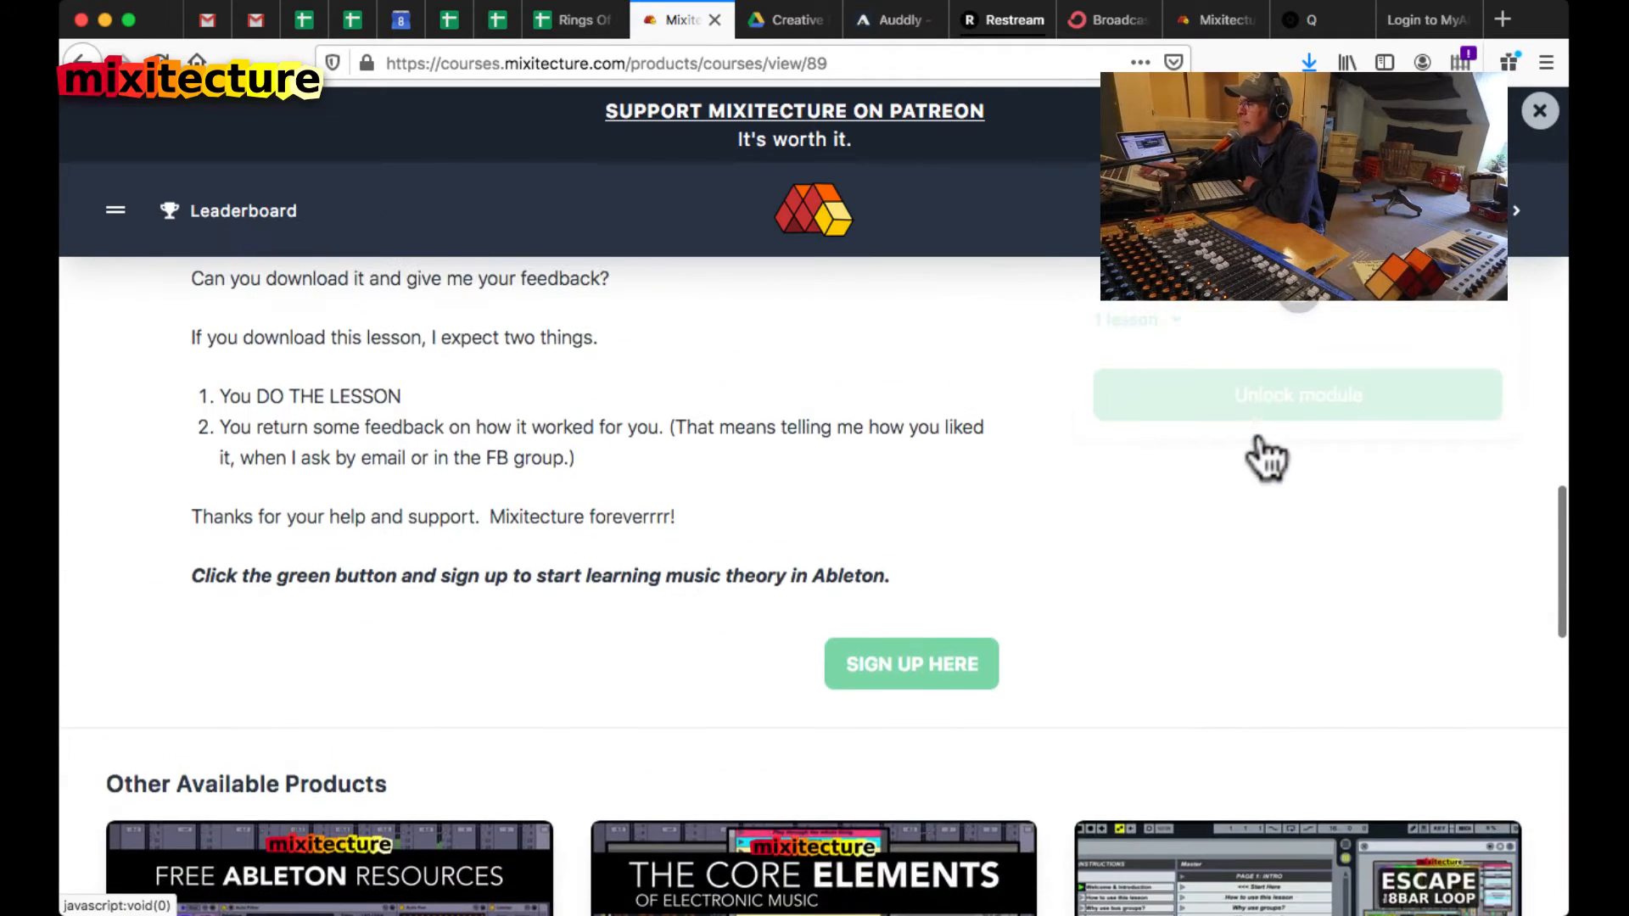
left_click(916, 670)
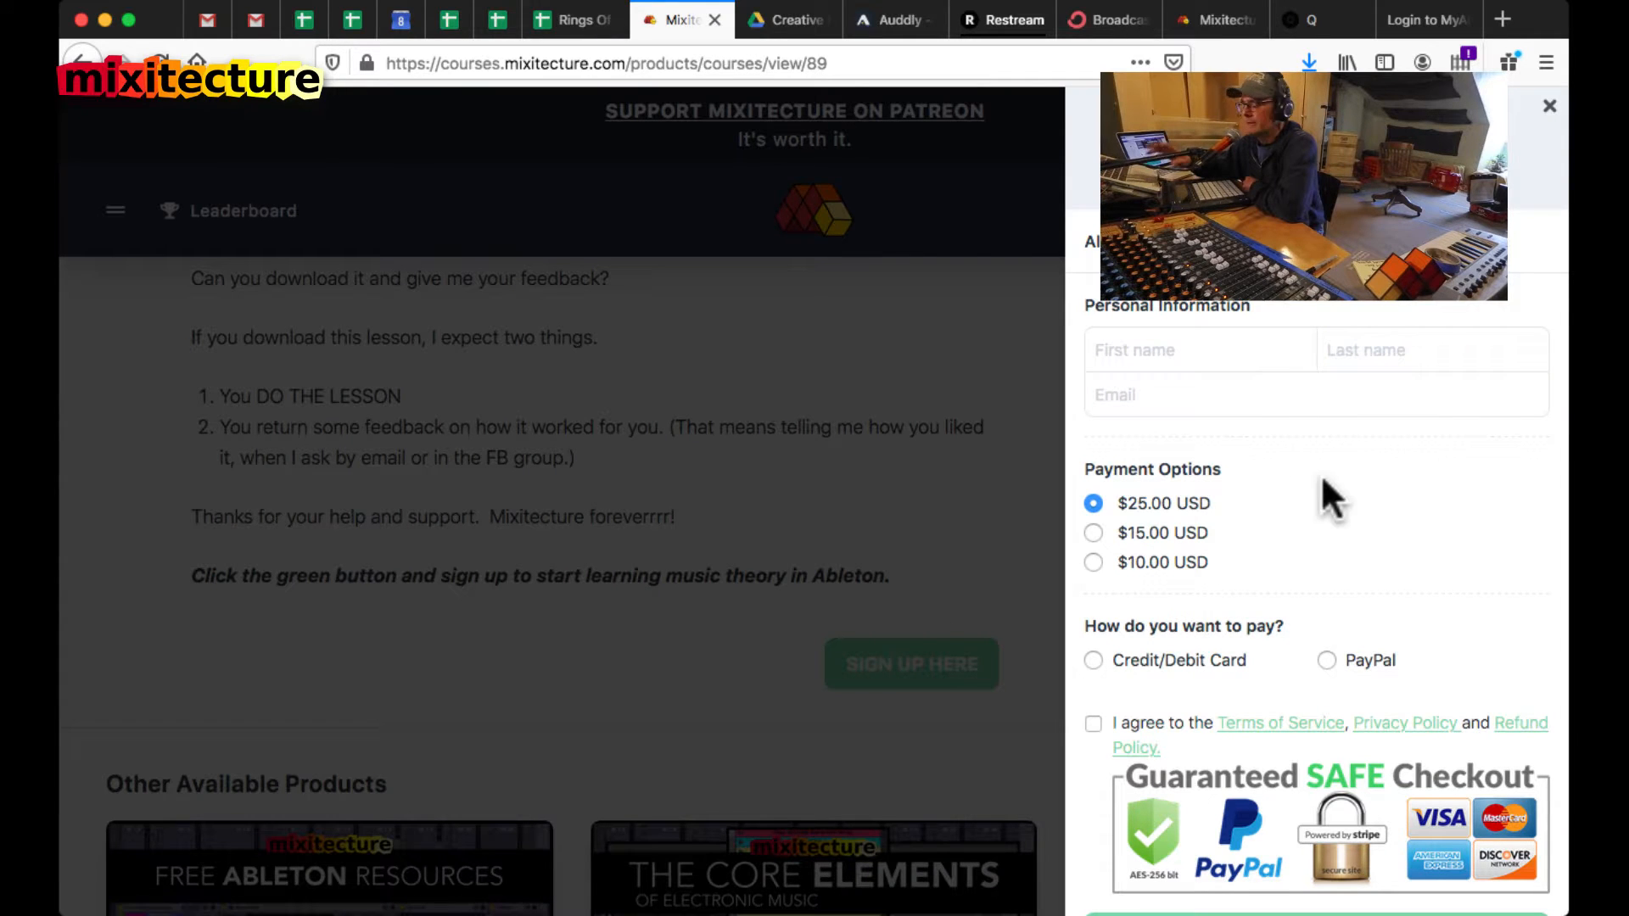
left_click(1549, 106)
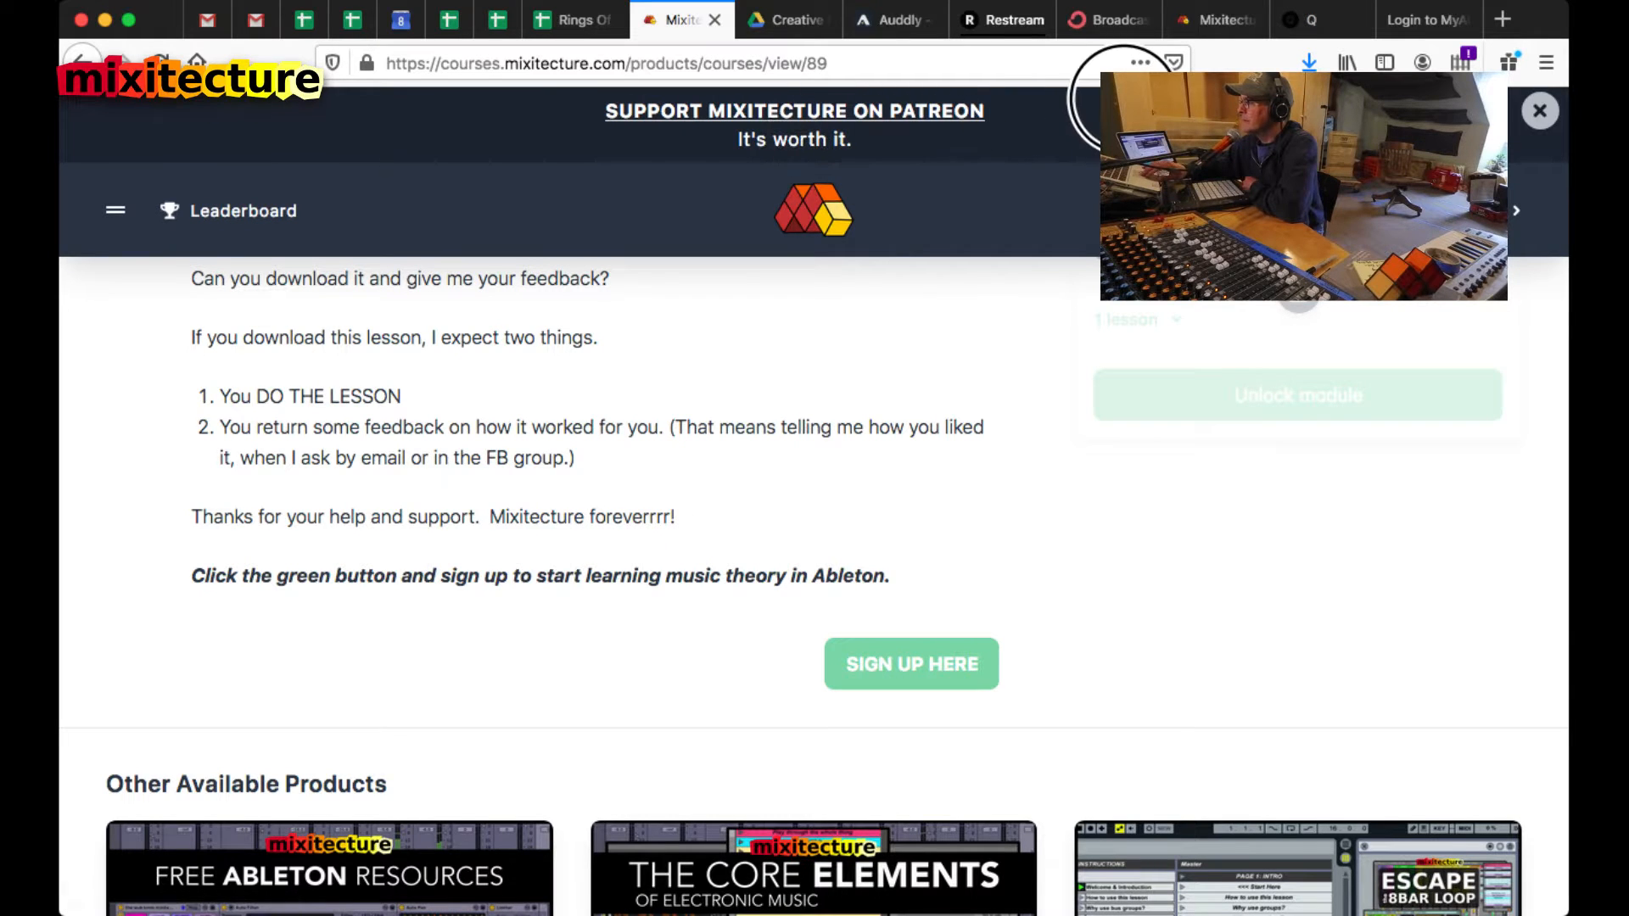
- Return to the course site's home page and look through the Instruments FX & Channel Strips archive page
left_click(812, 216)
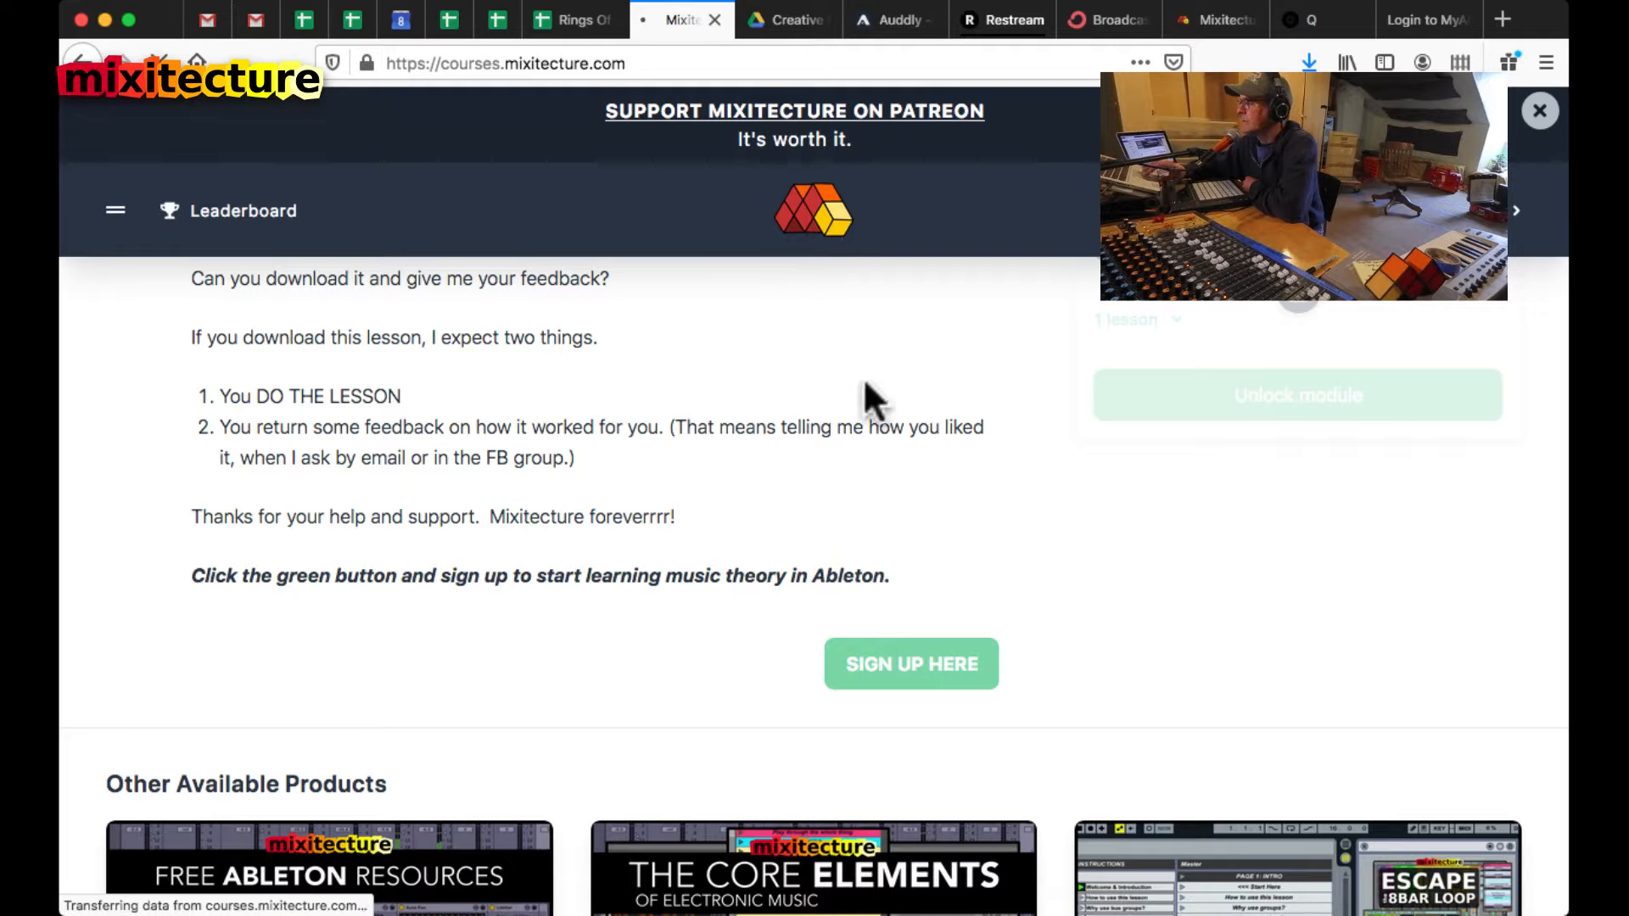
scroll(887, 400, "down", 3)
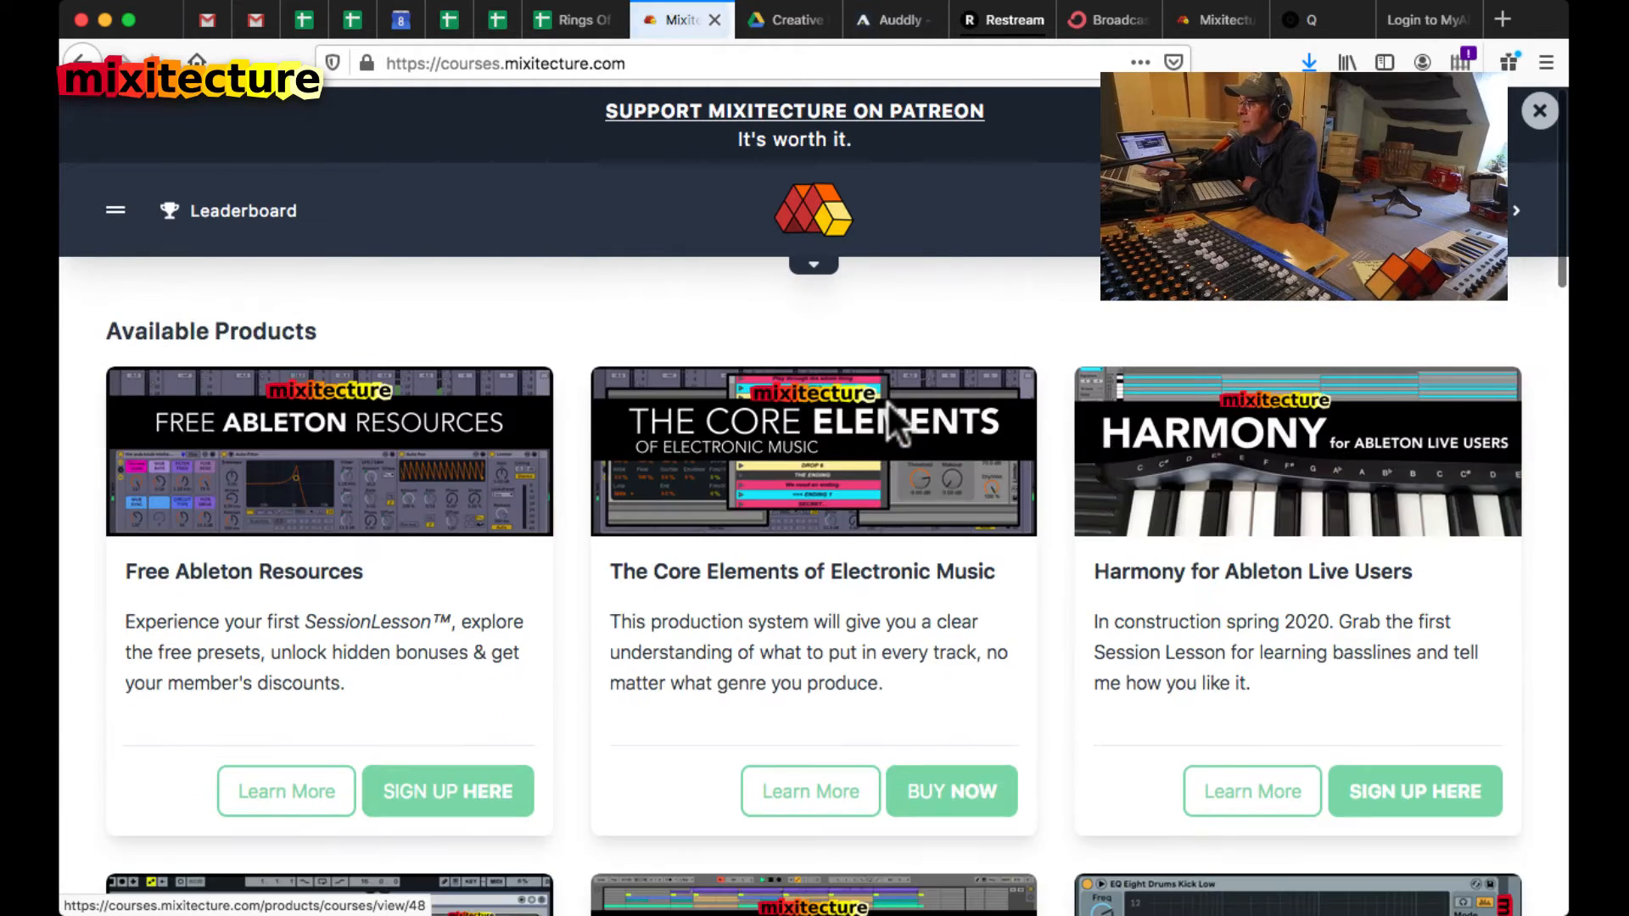
scroll(801, 501, "down", 5)
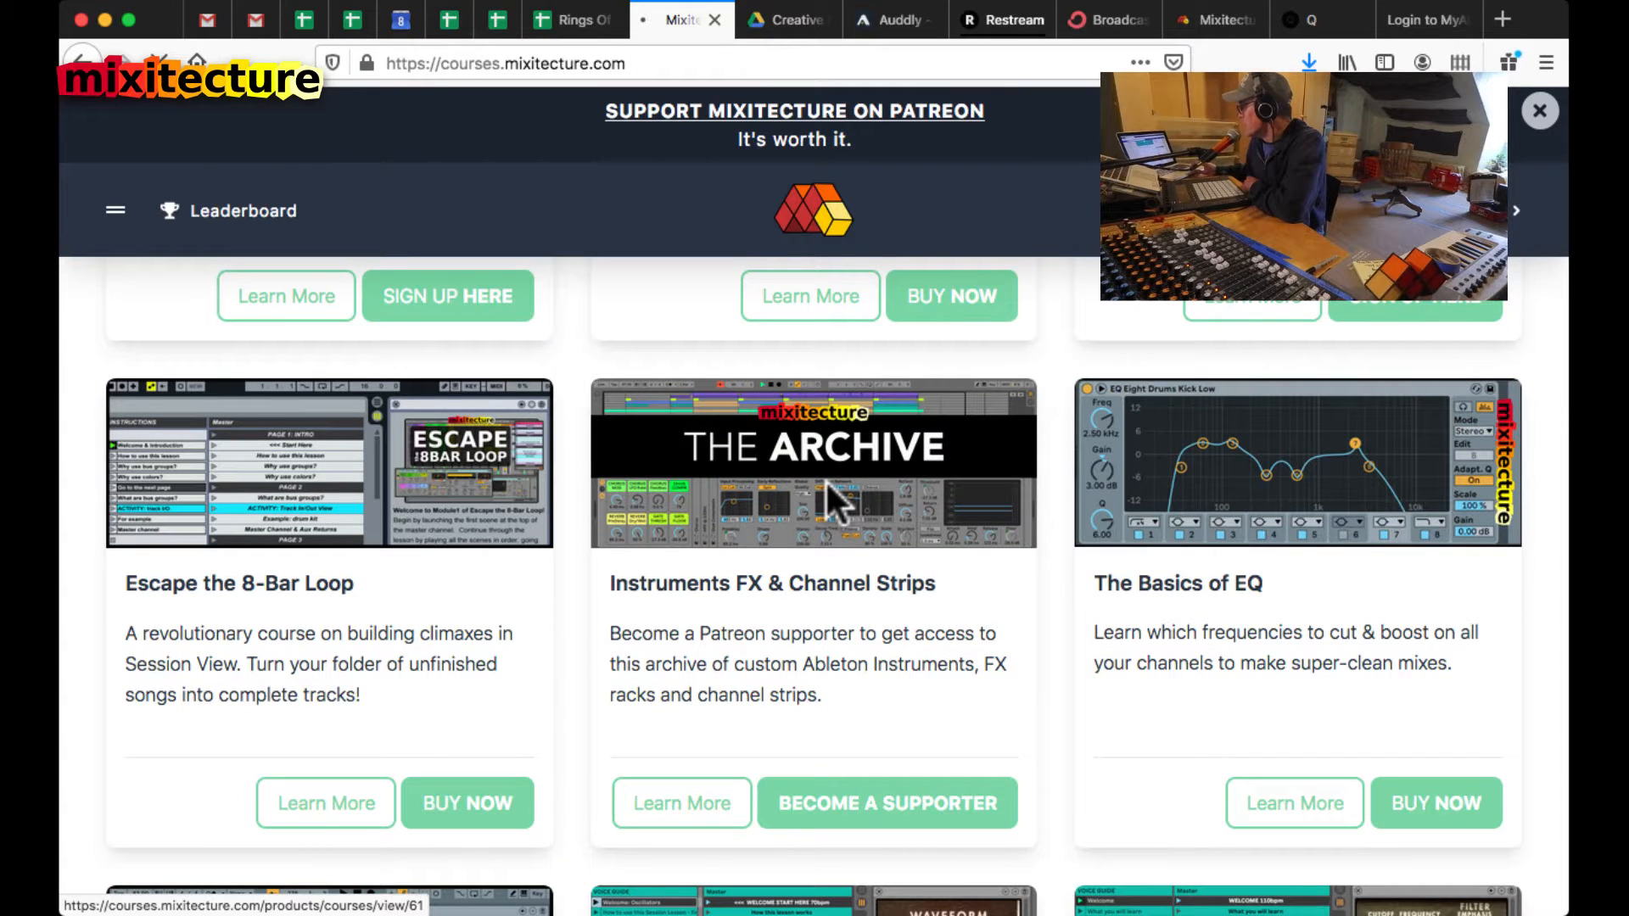
left_click(826, 482)
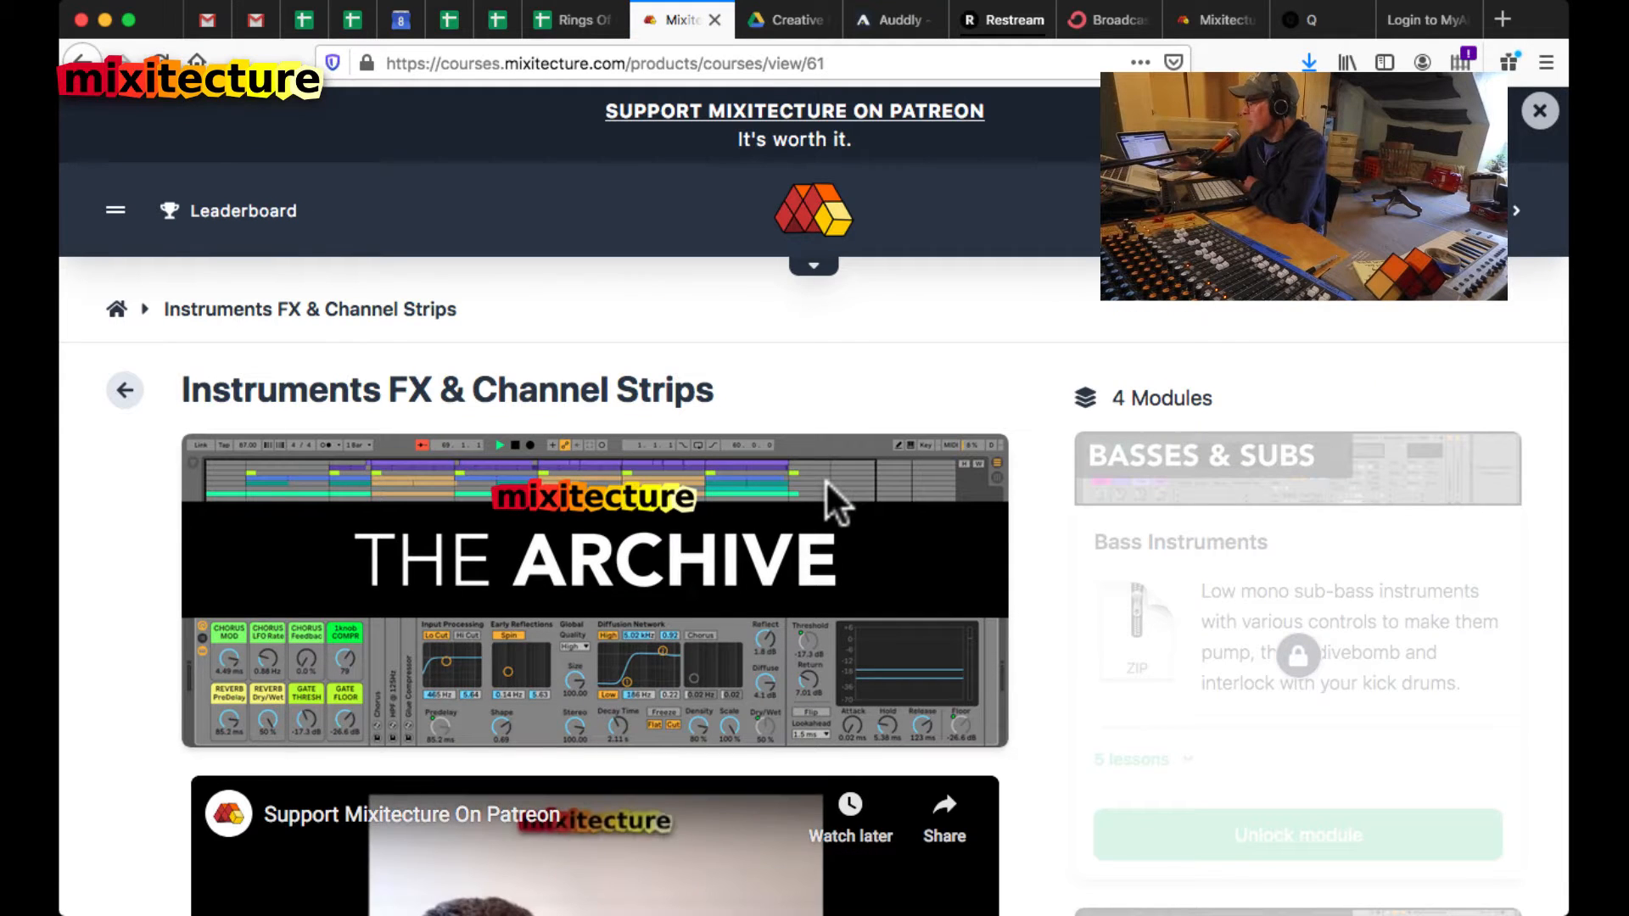
scroll(742, 390, "down", 6)
scroll(751, 405, "up", 3)
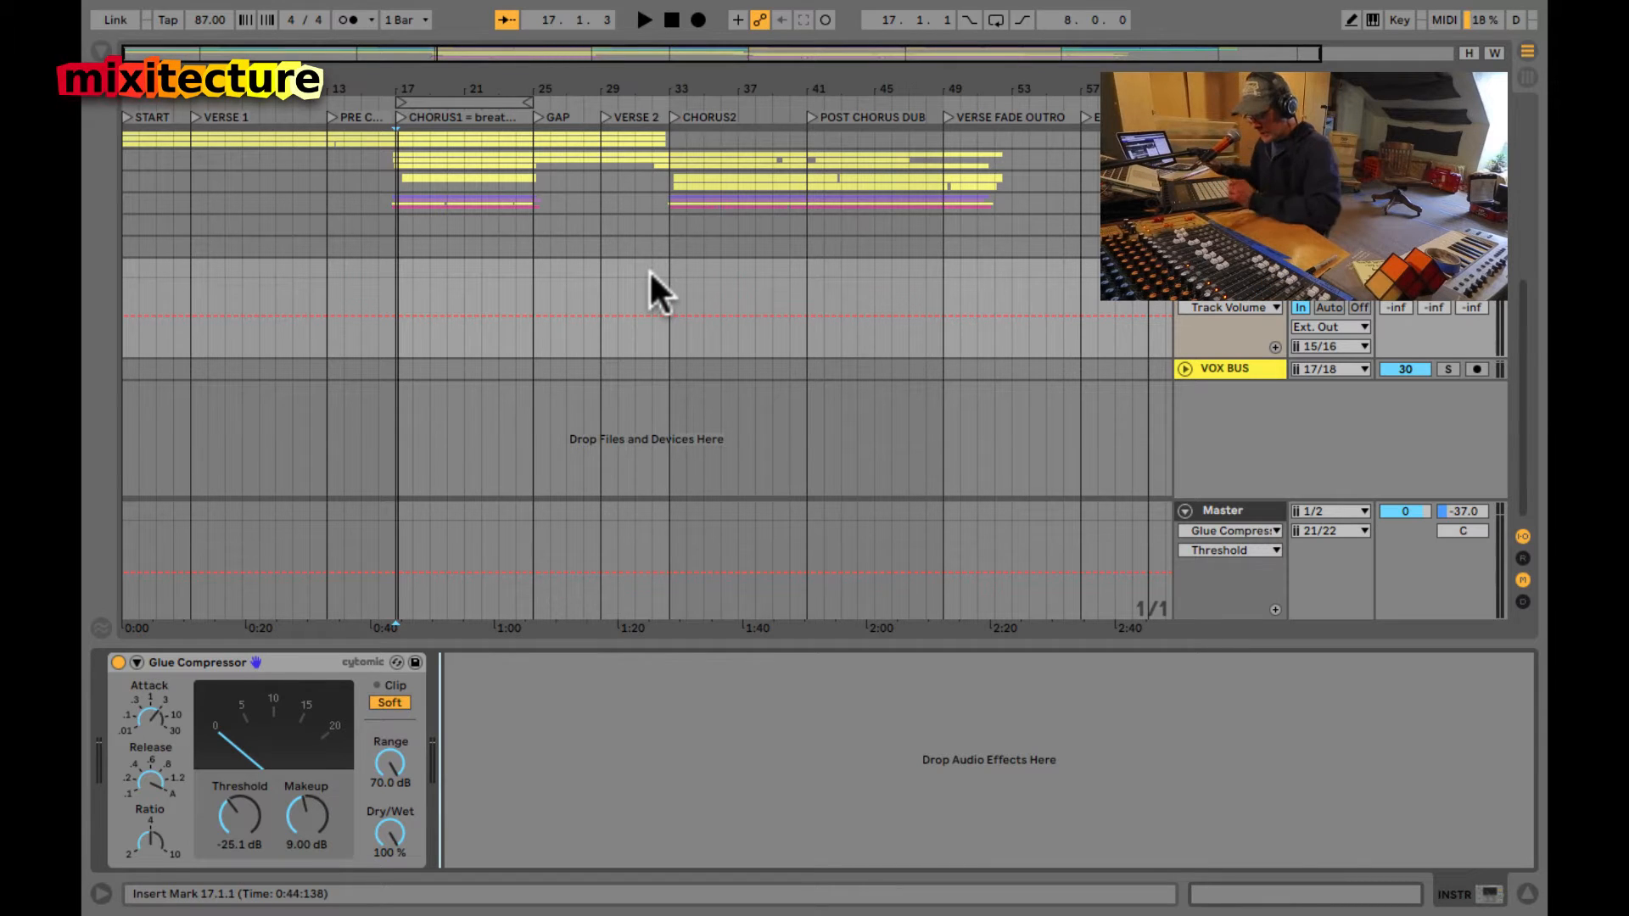
- Play the arrangement from the start of CHORUS1 at bar 17 and stop playback, listening to the chorus
key("space")
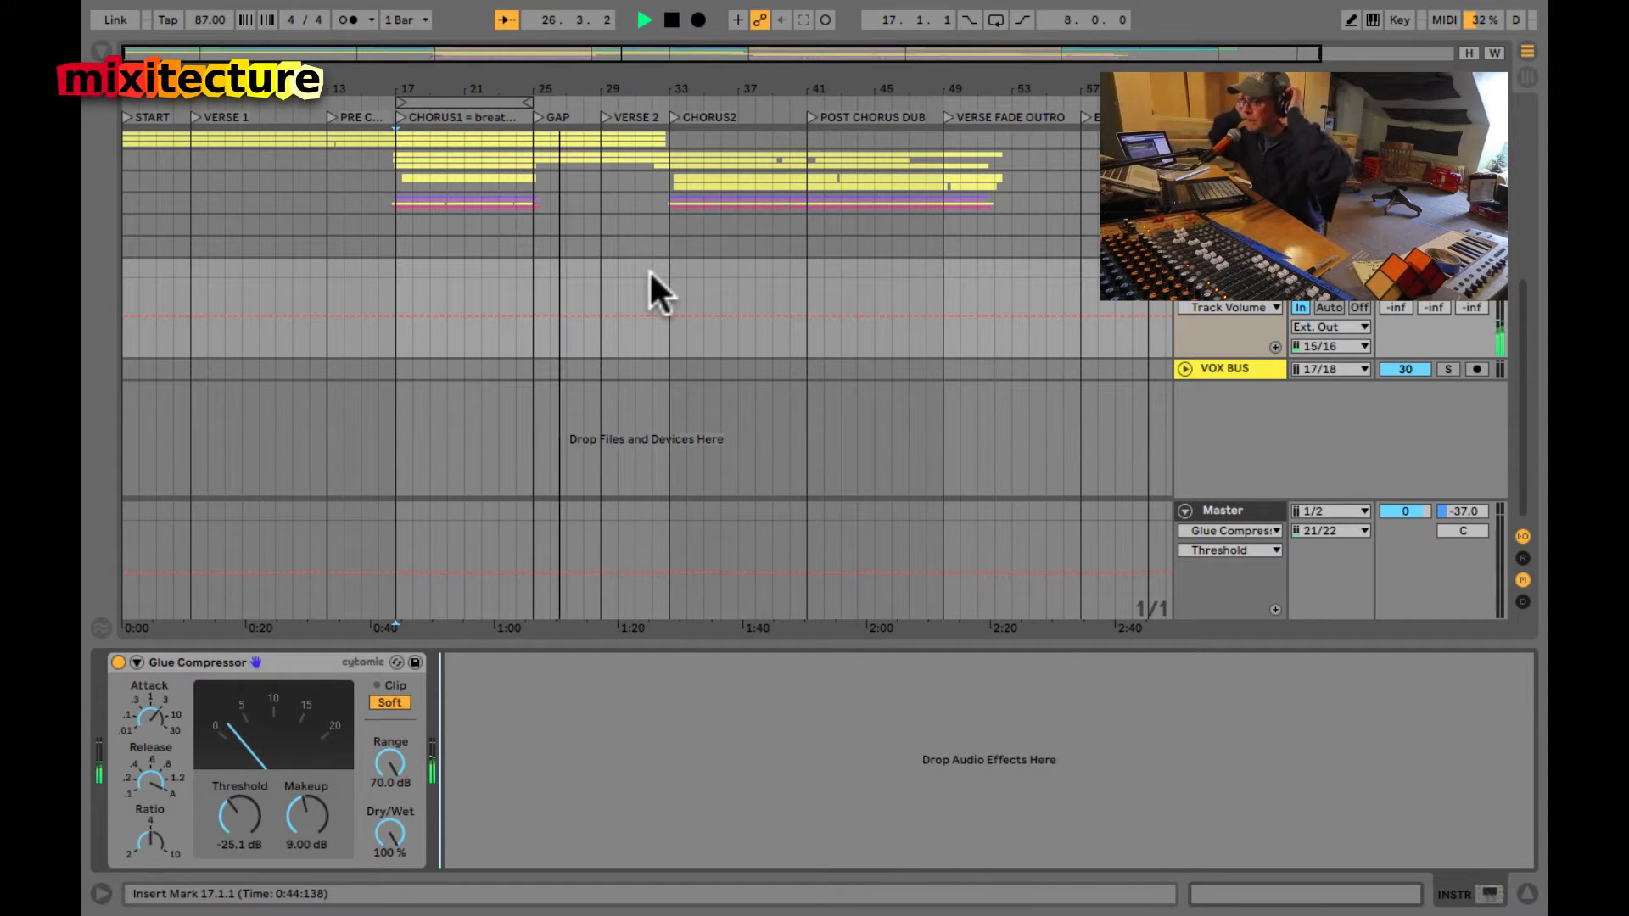
key("space")
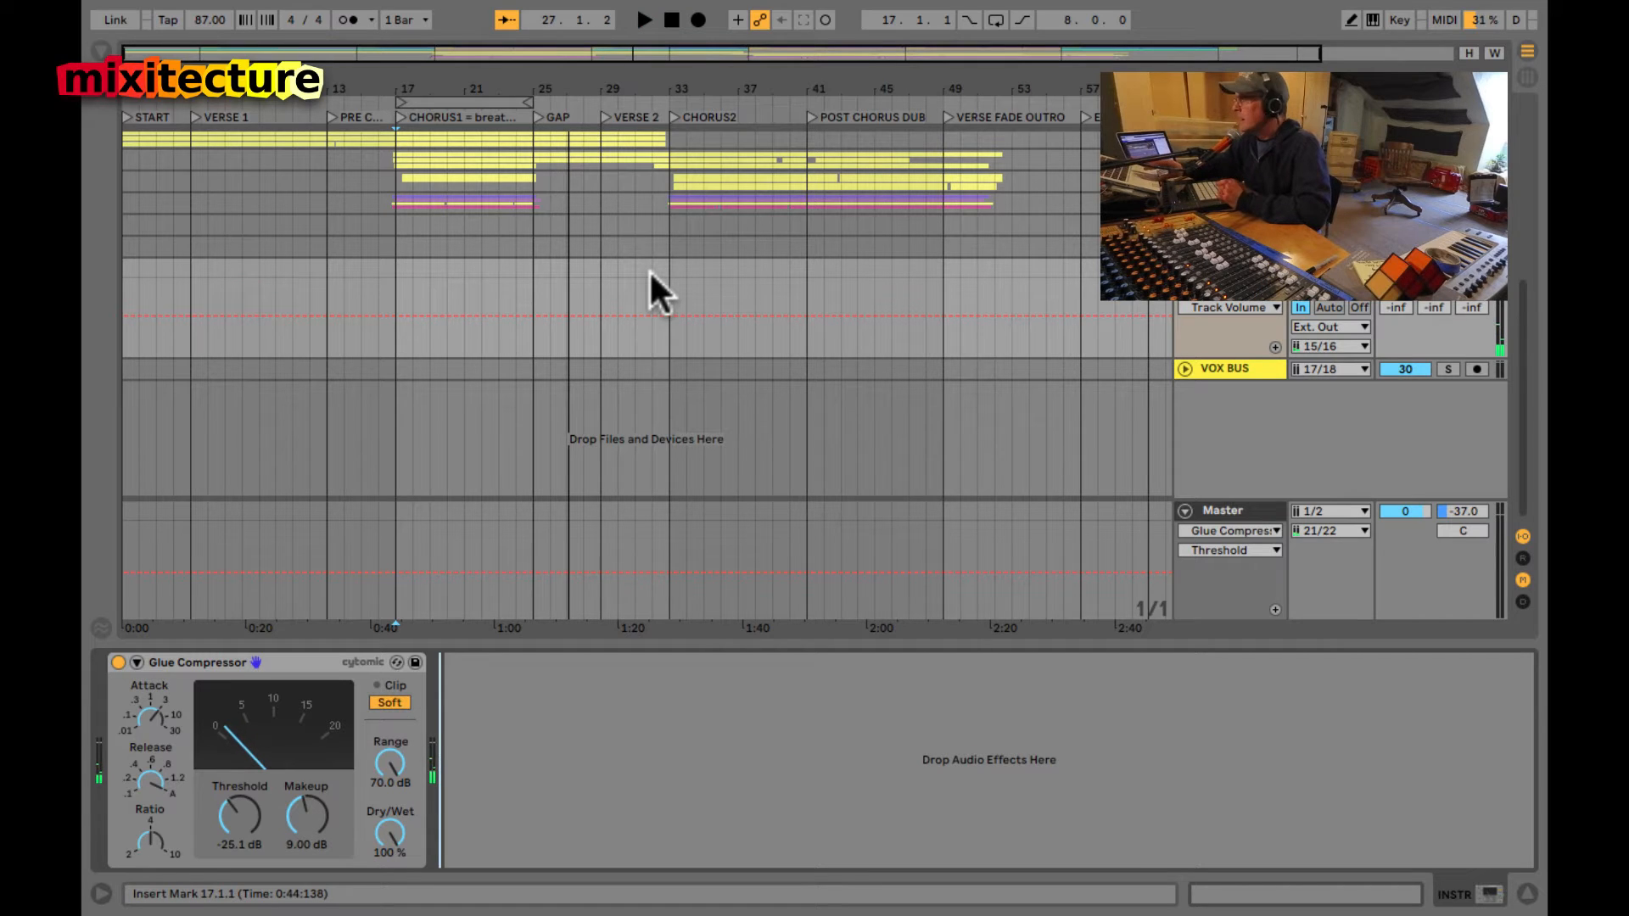
key("space")
key("space")
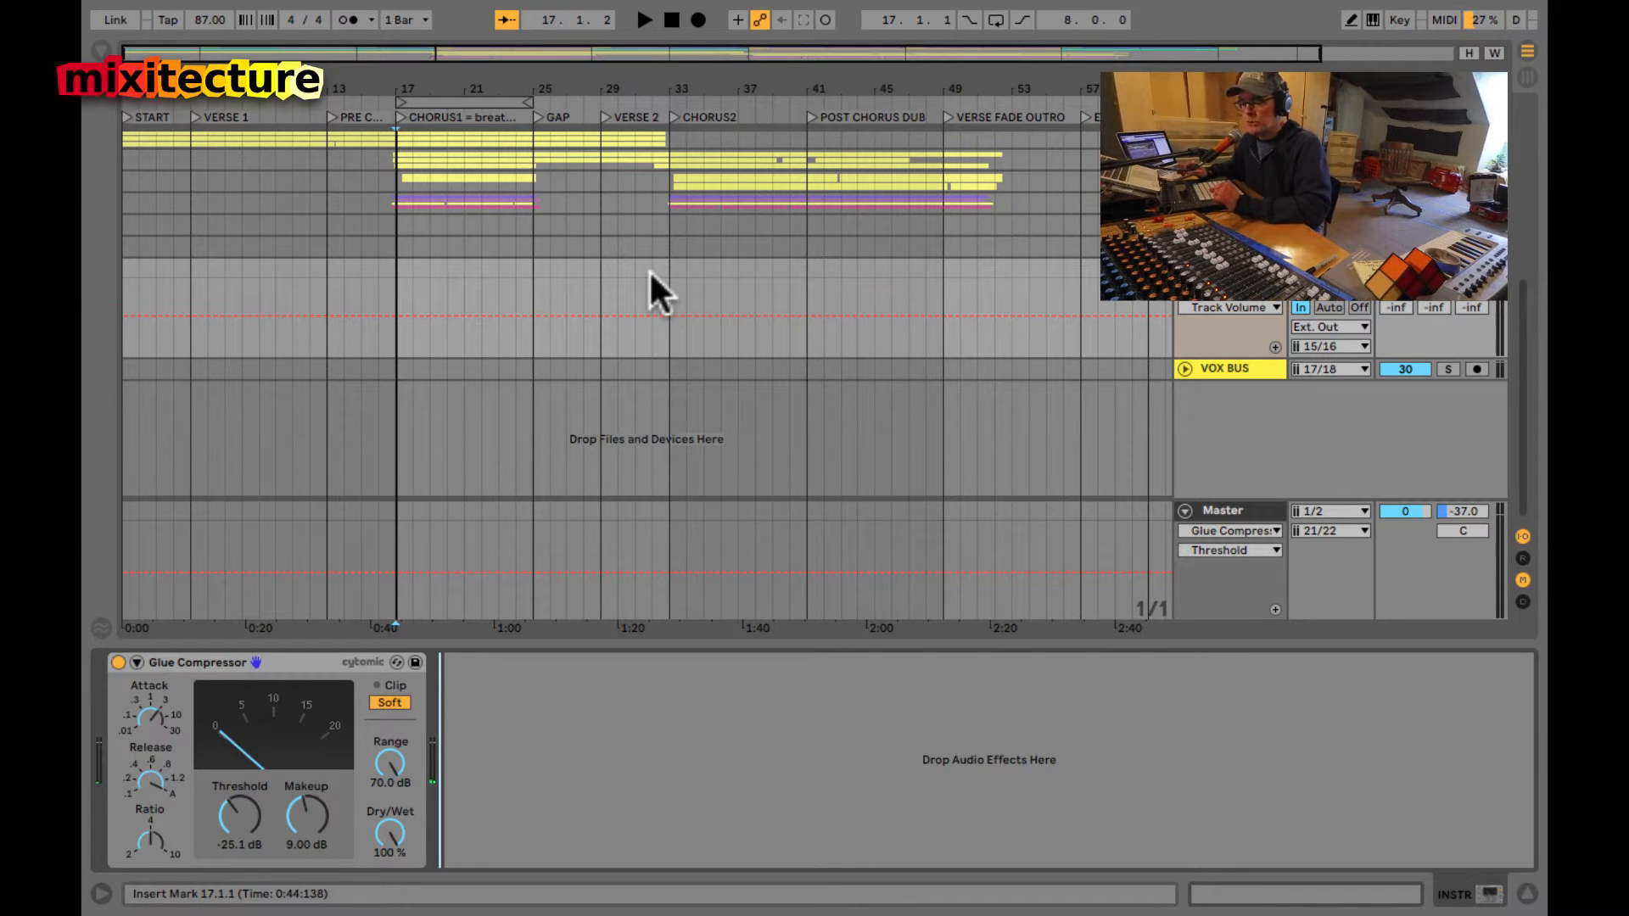
- Turn on looping for the eight-bar CHORUS1 section starting at bar 17 and start playback
left_click(993, 19)
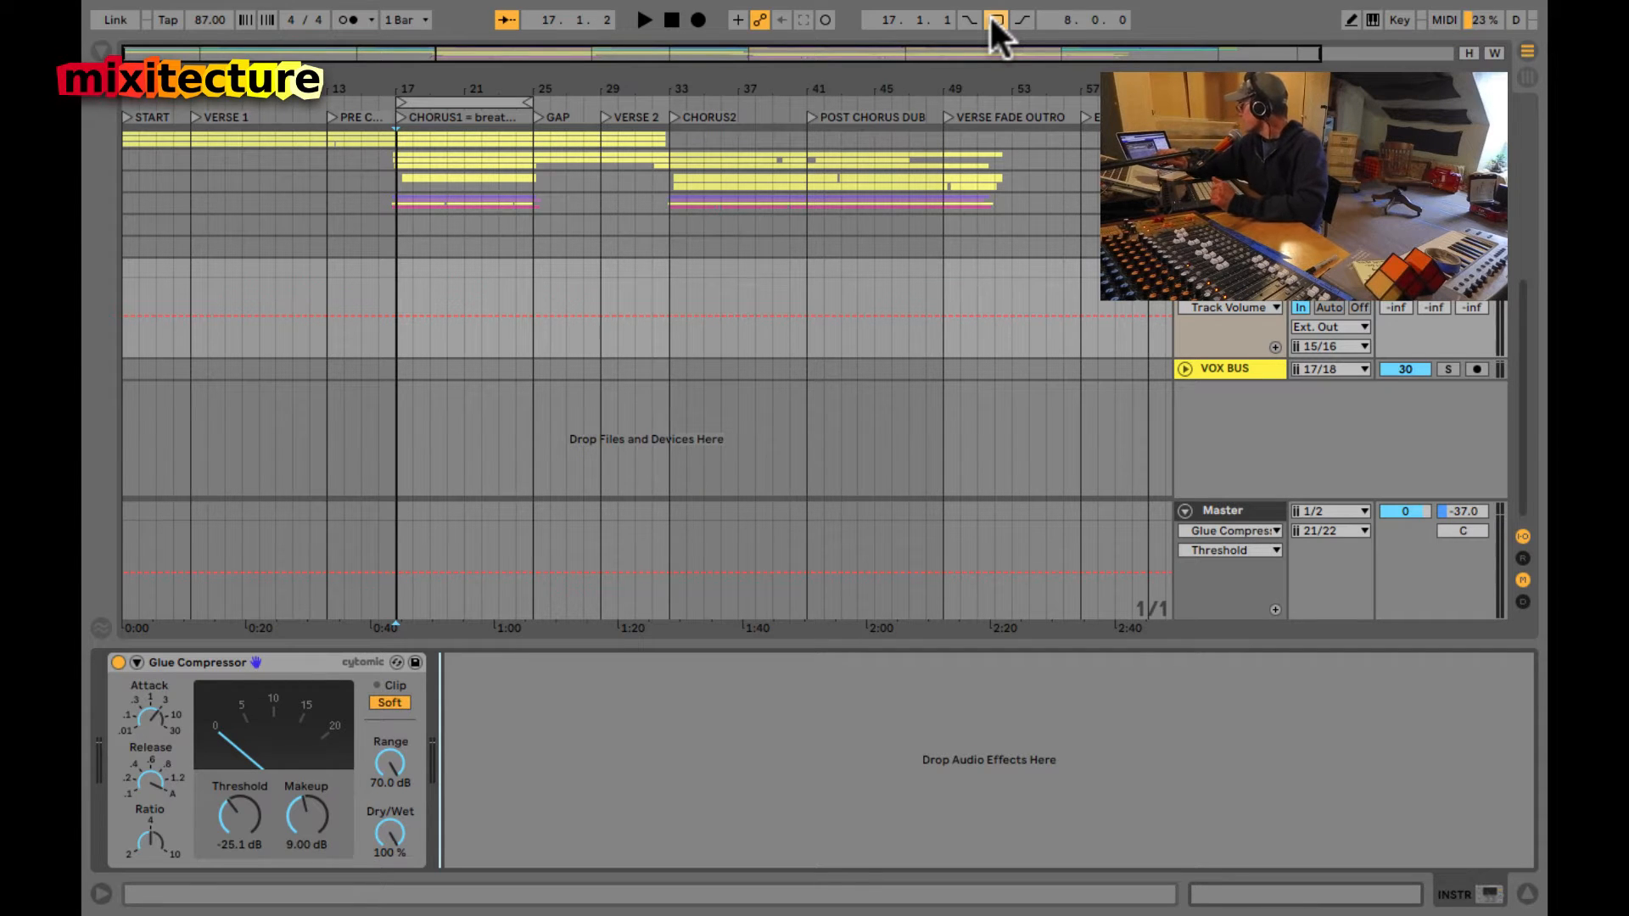
left_click(996, 19)
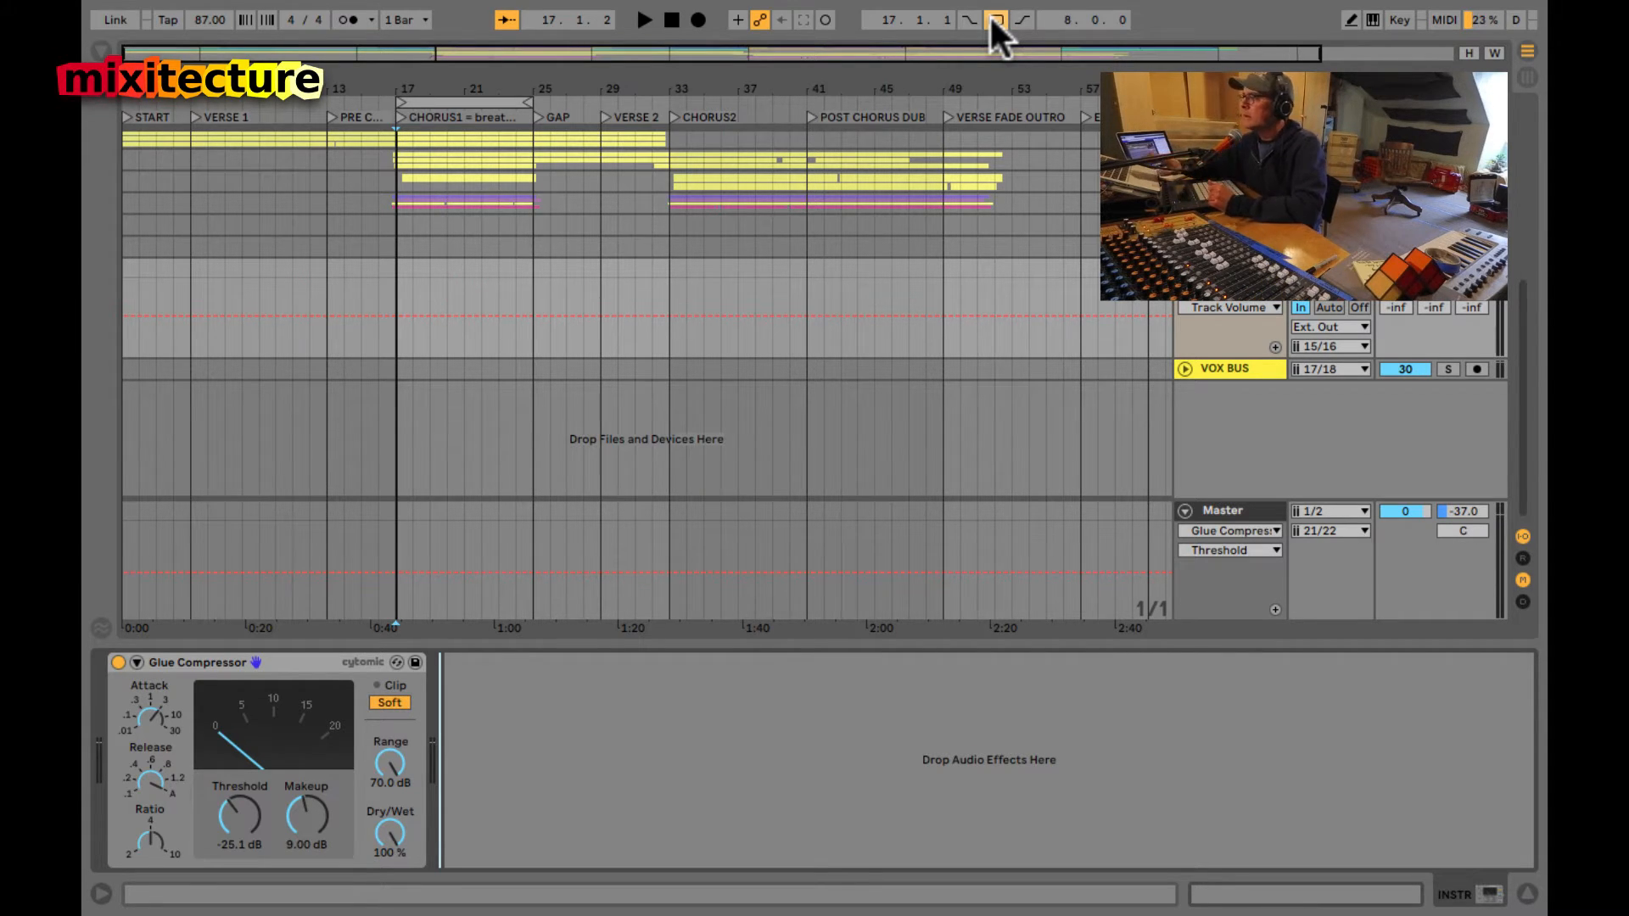
key("space")
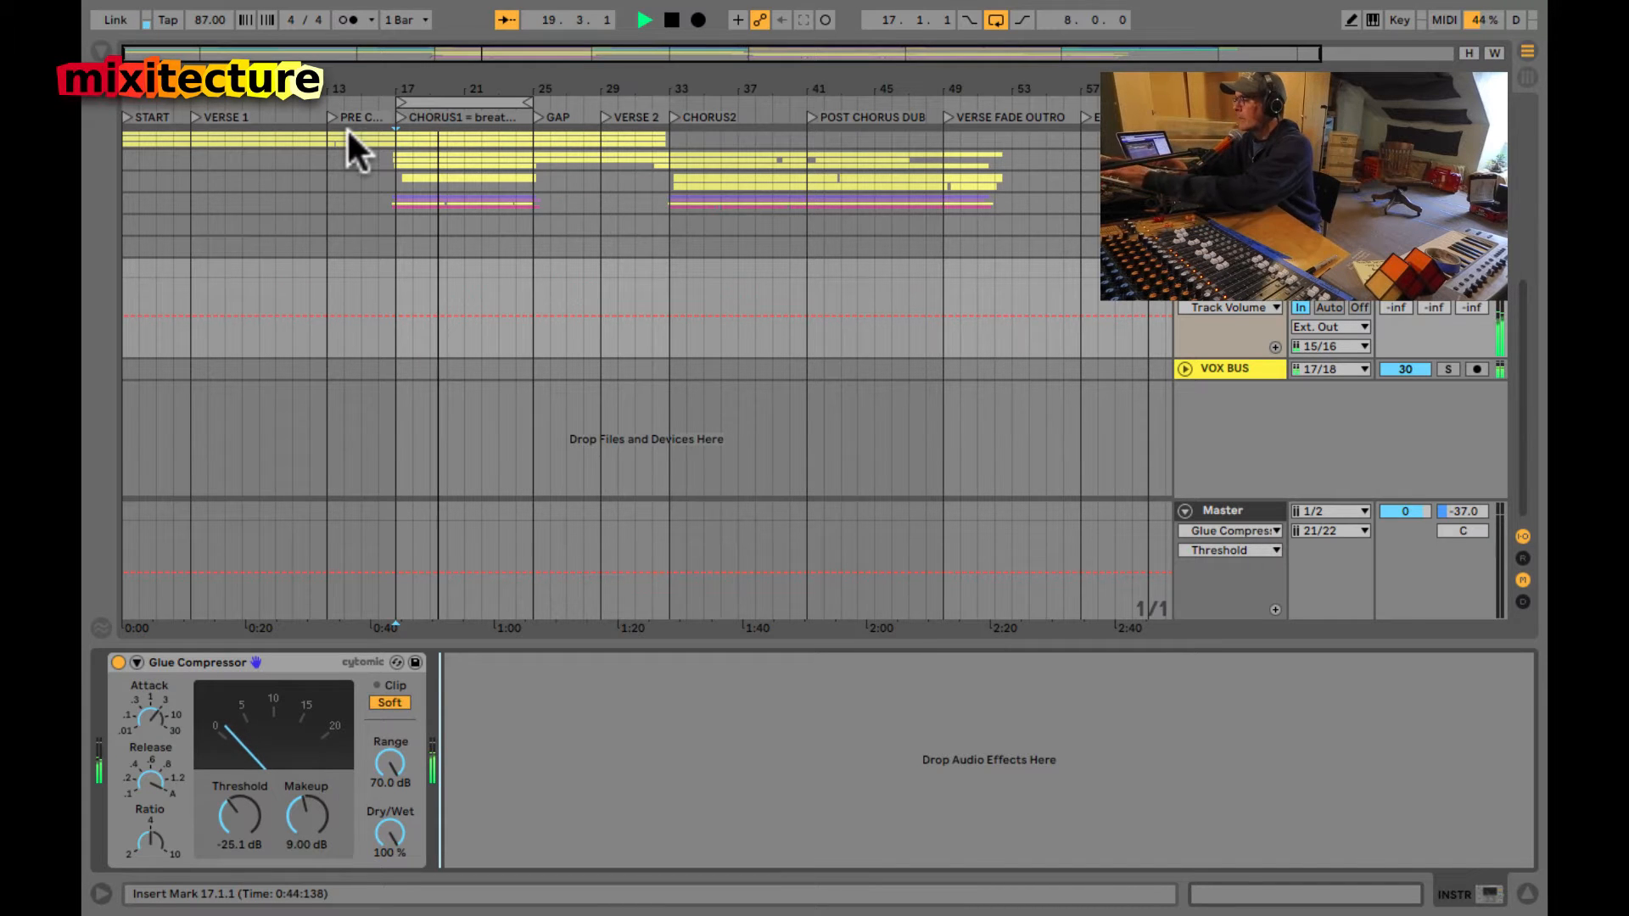
- In the Session View mixer, compare the looping chorus with return track B switched off and on, and stop playback
key("Tab")
key("ctrl+alt+r")
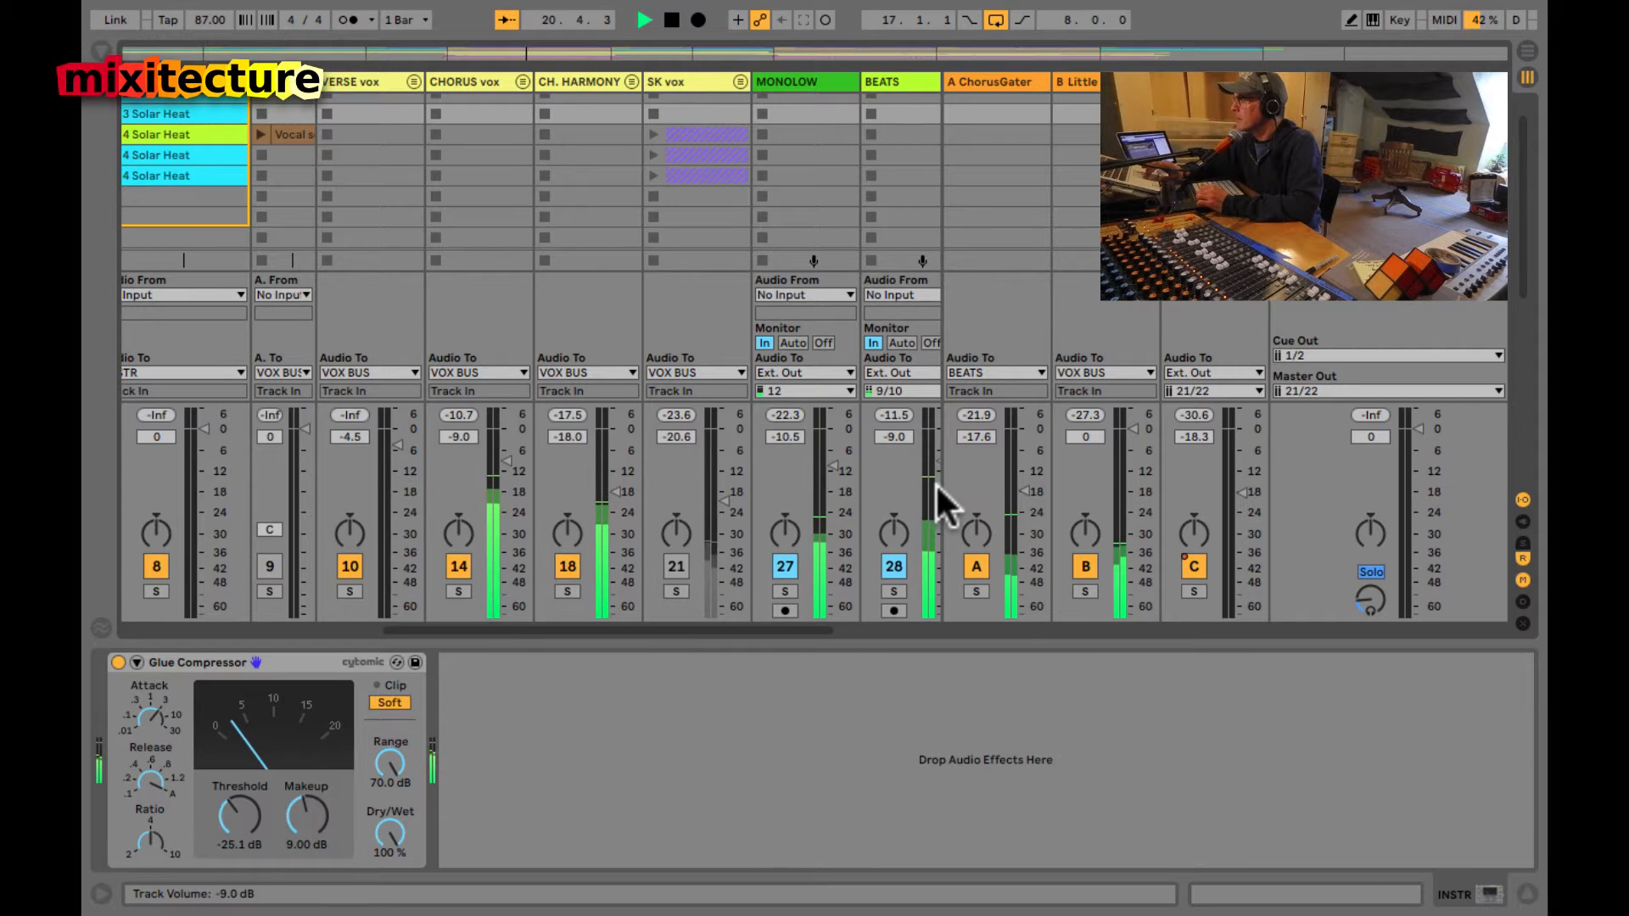
scroll(937, 498, "right", 3)
left_click(1087, 567)
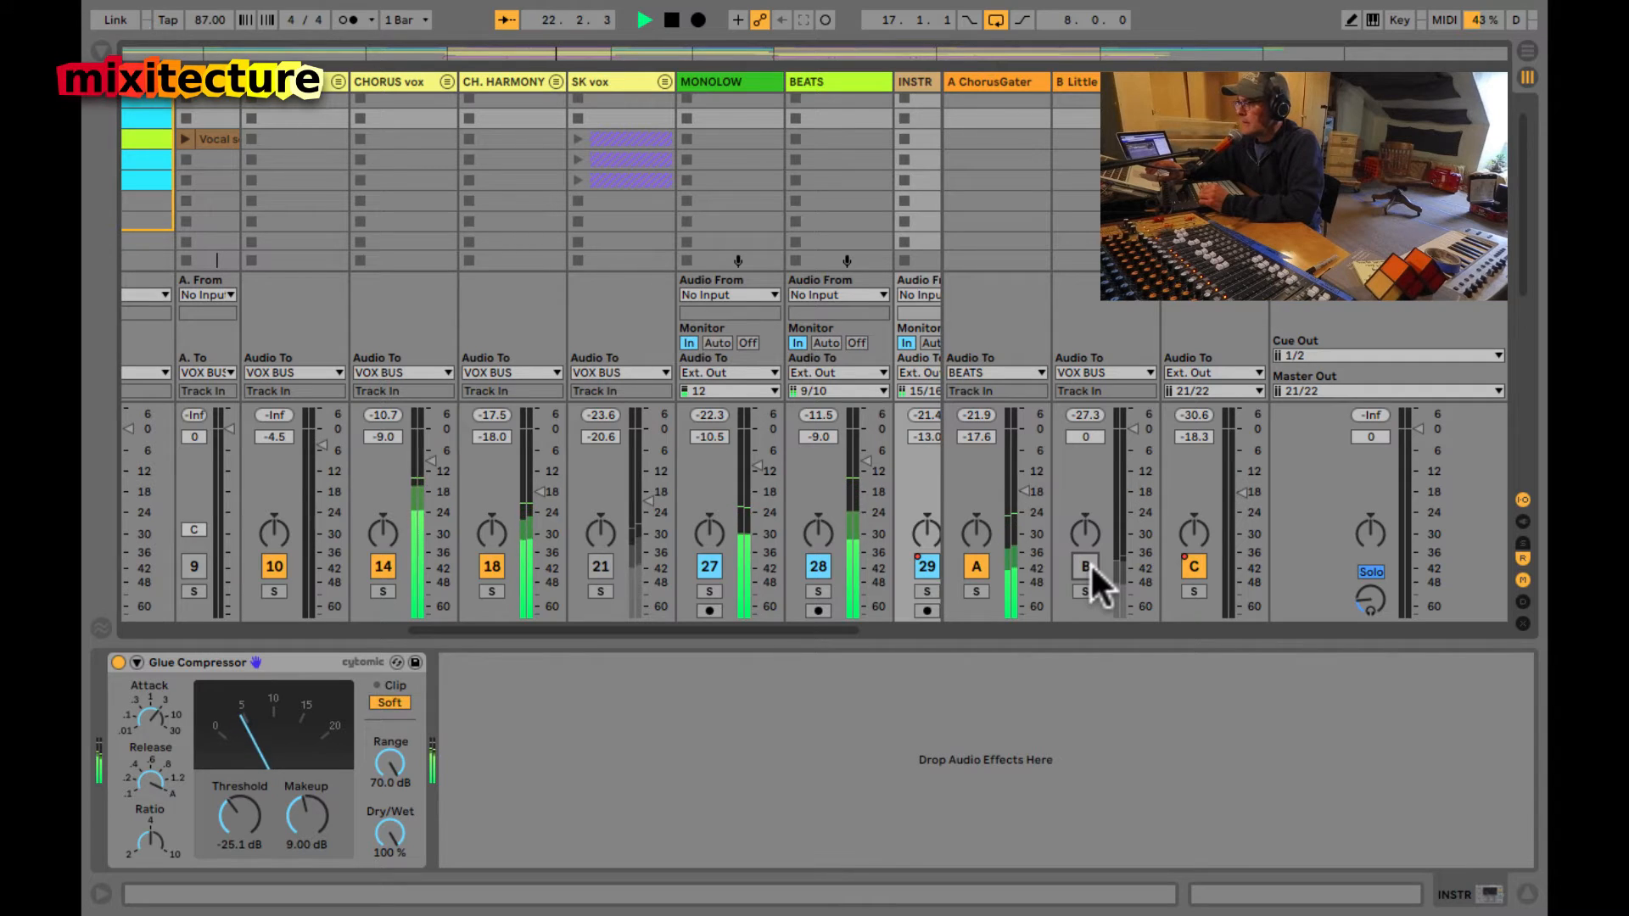
left_click(1088, 567)
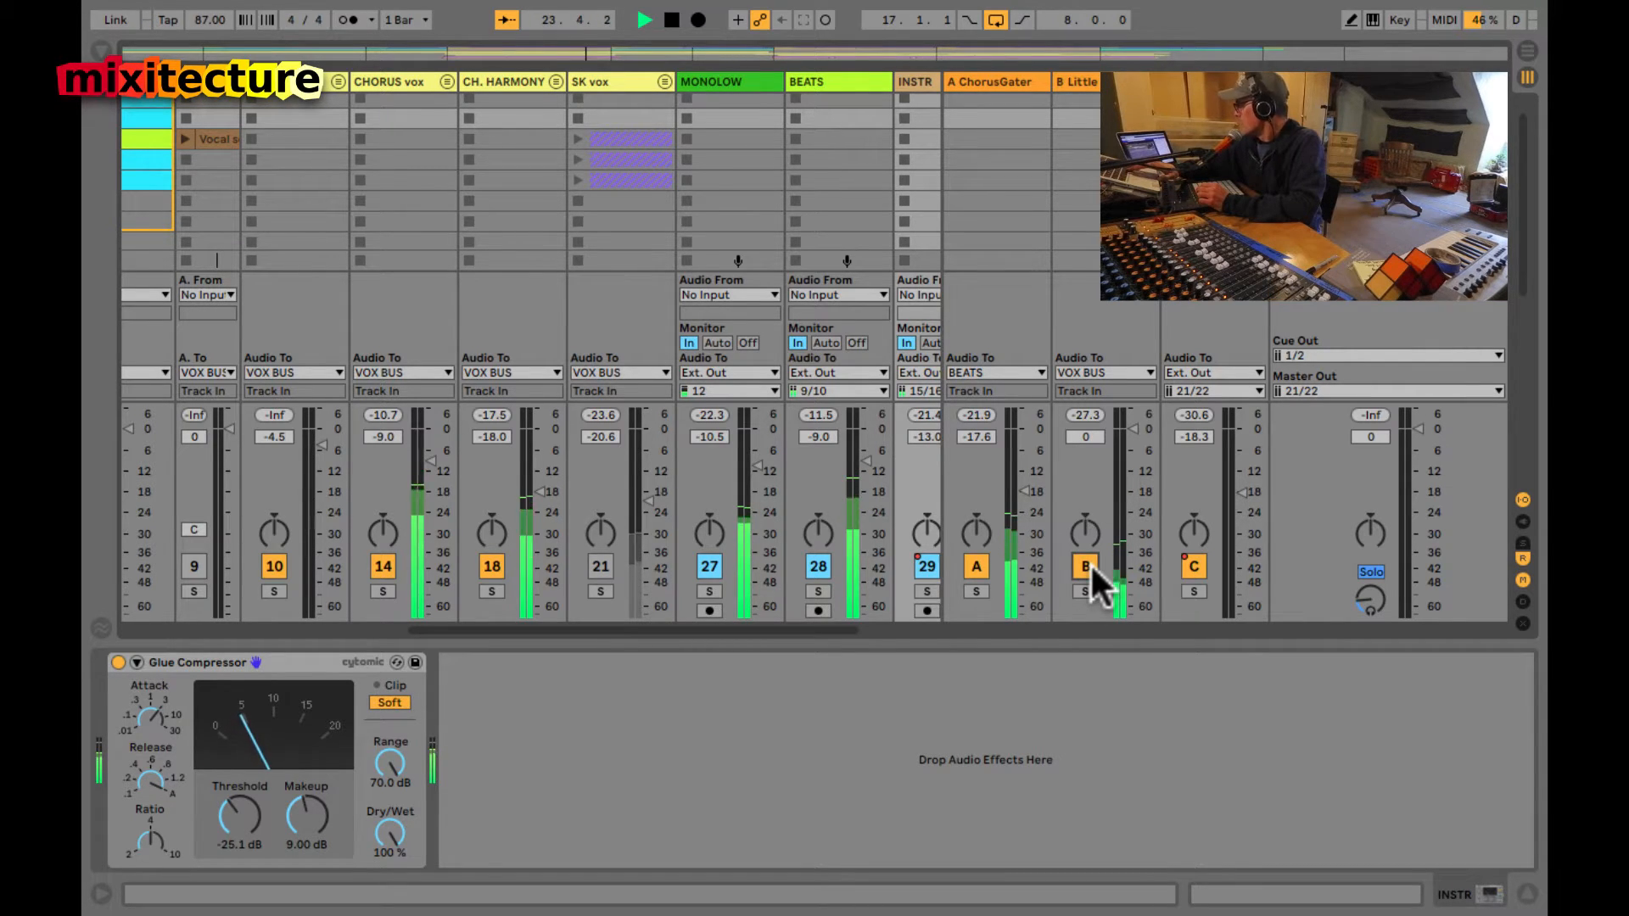
key("space")
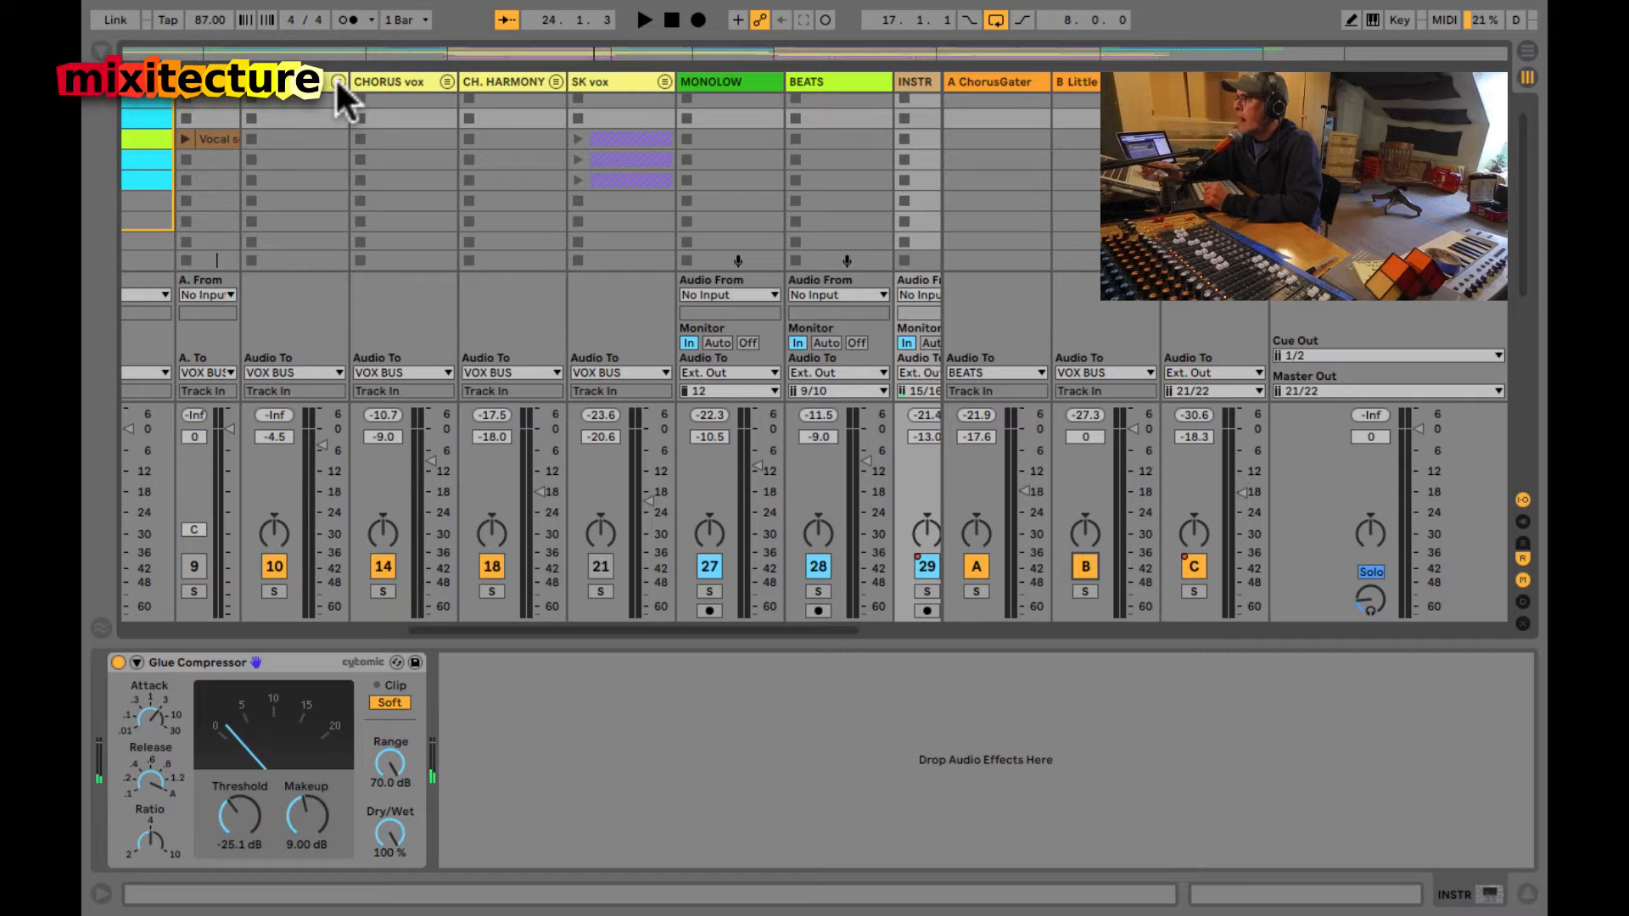
- Return to the Arrangement View, hide the device area and unfold the VERSE vox group to show its vocal tracks
key("Tab")
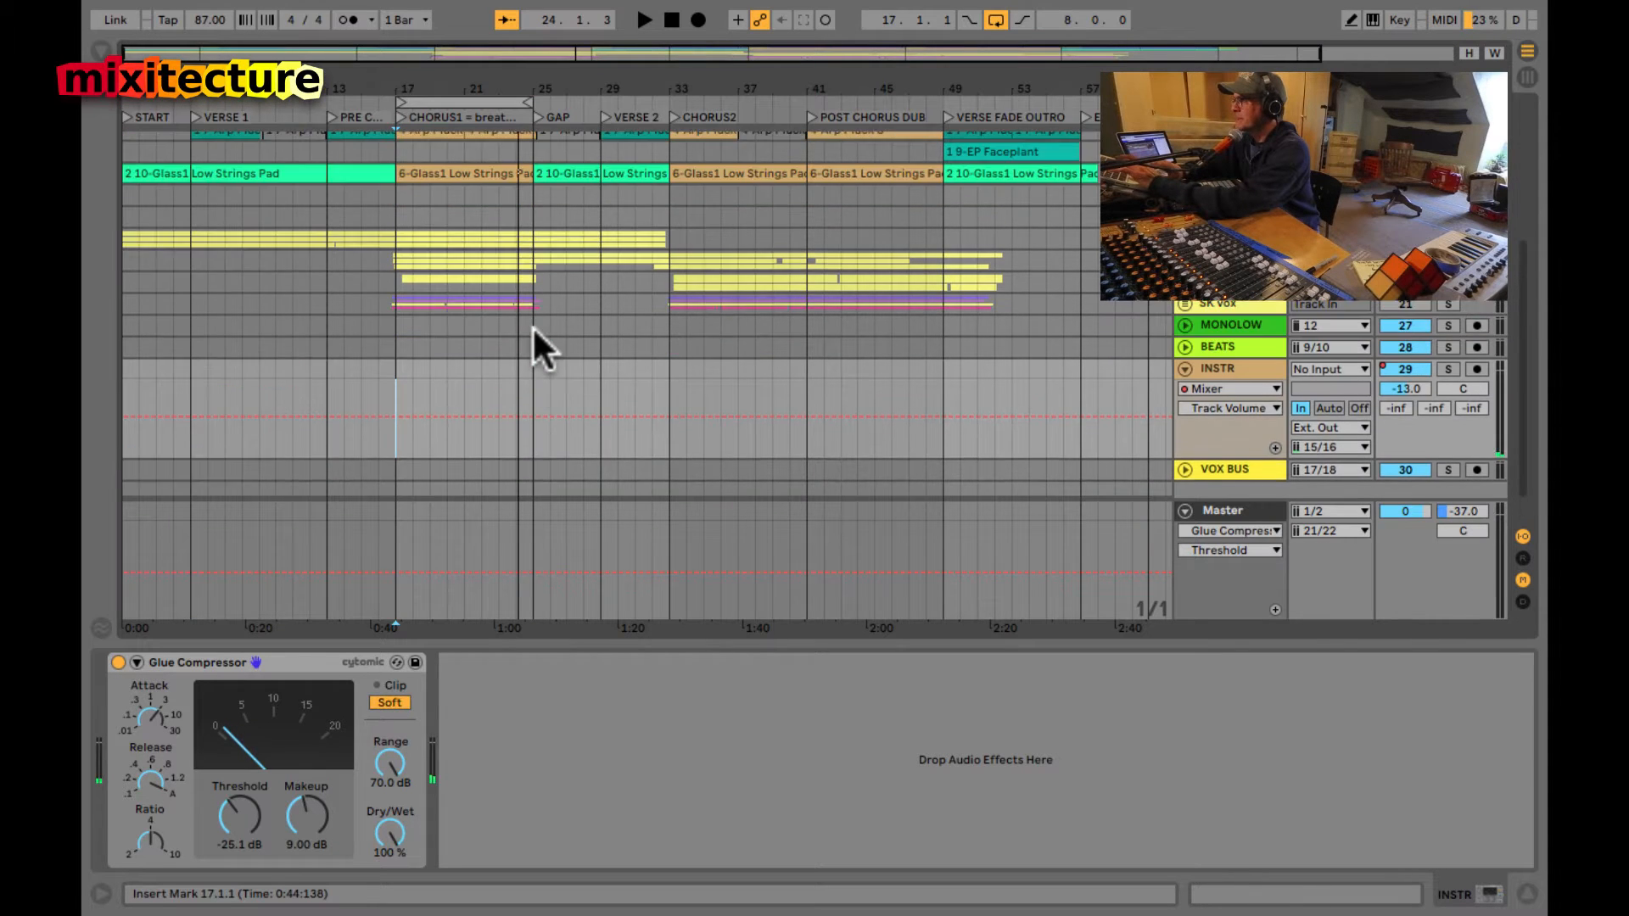
scroll(532, 326, "up", 3)
key("super+alt+l")
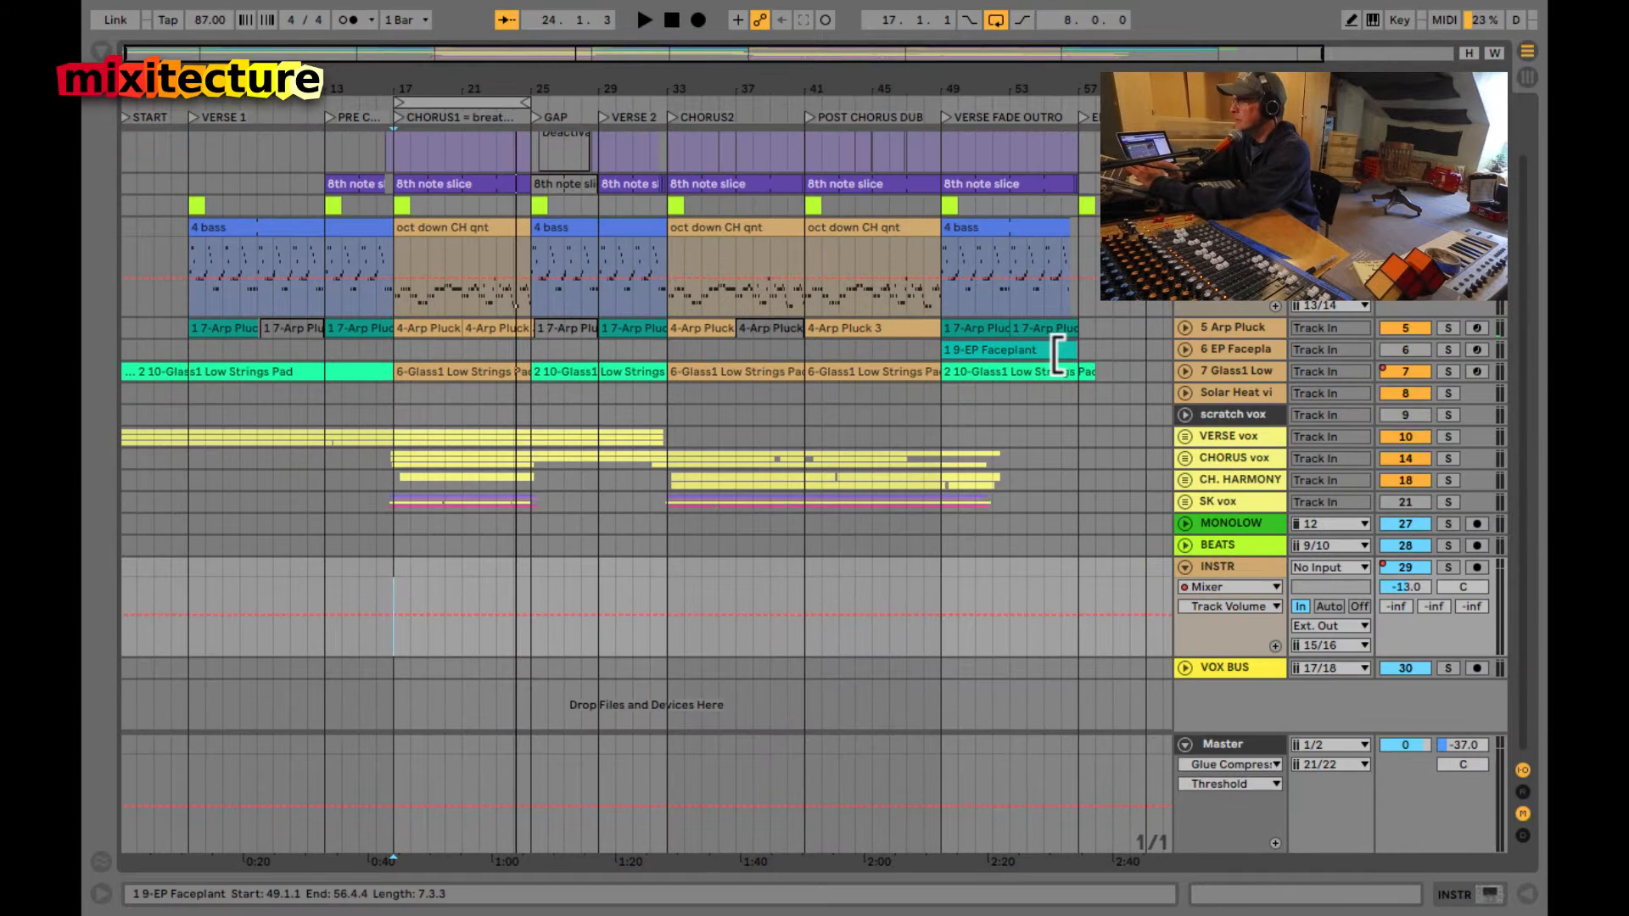
left_click(1187, 434)
scroll(1188, 433, "down", 3)
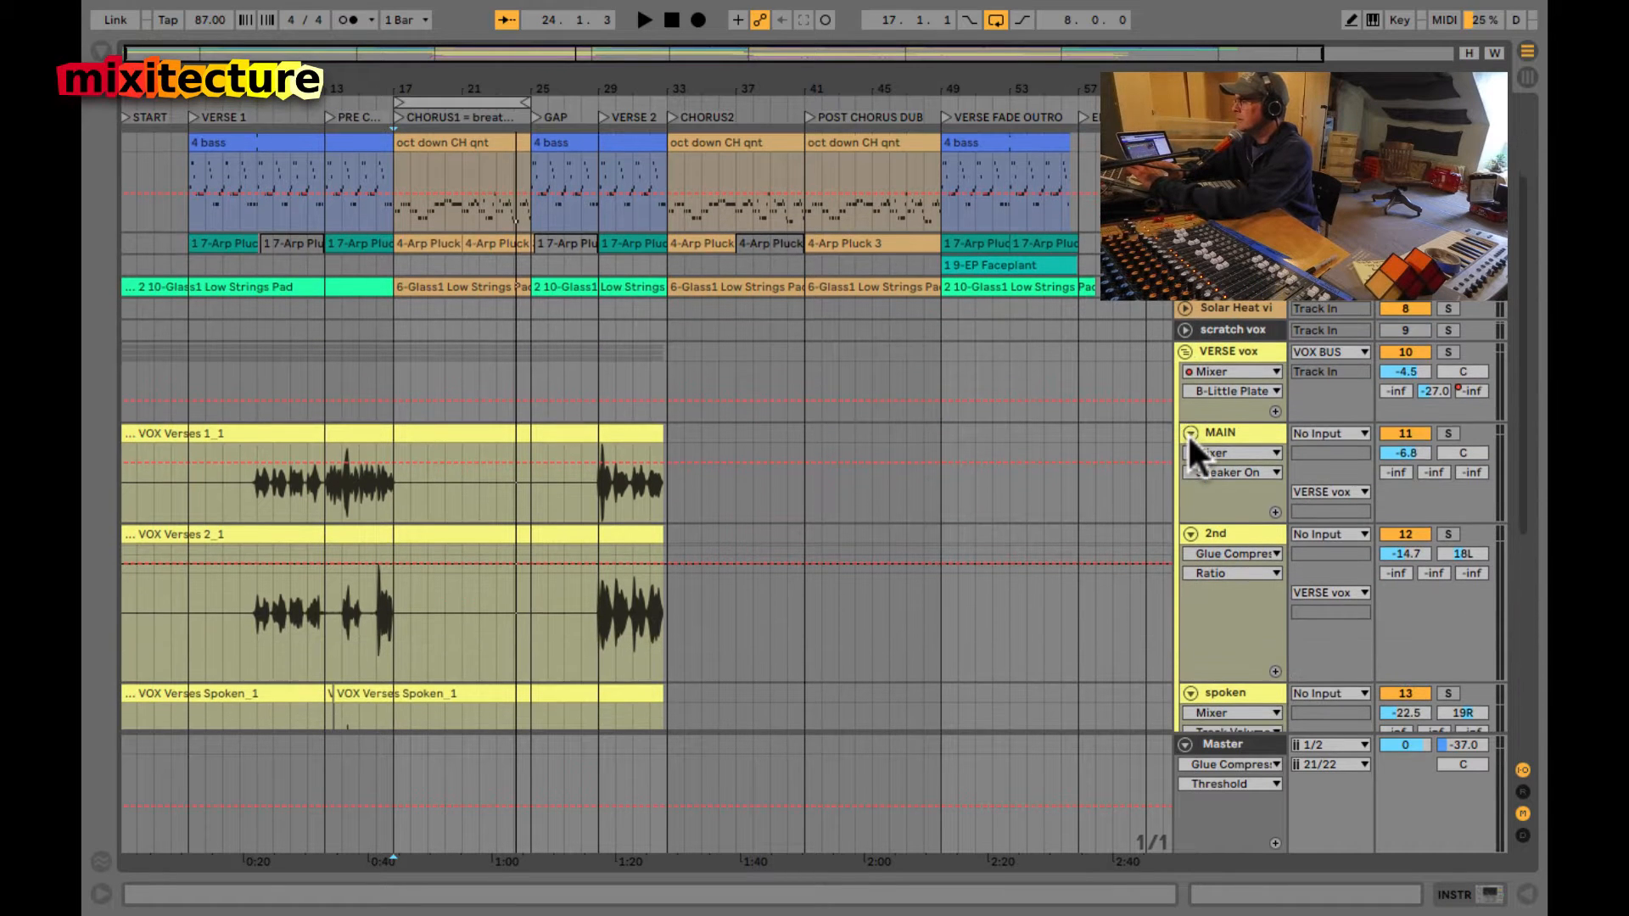
- Hide the automation lanes and select the VERSE 2 passage of the MAIN vocal track, bars 29 to 33
left_click(189, 325)
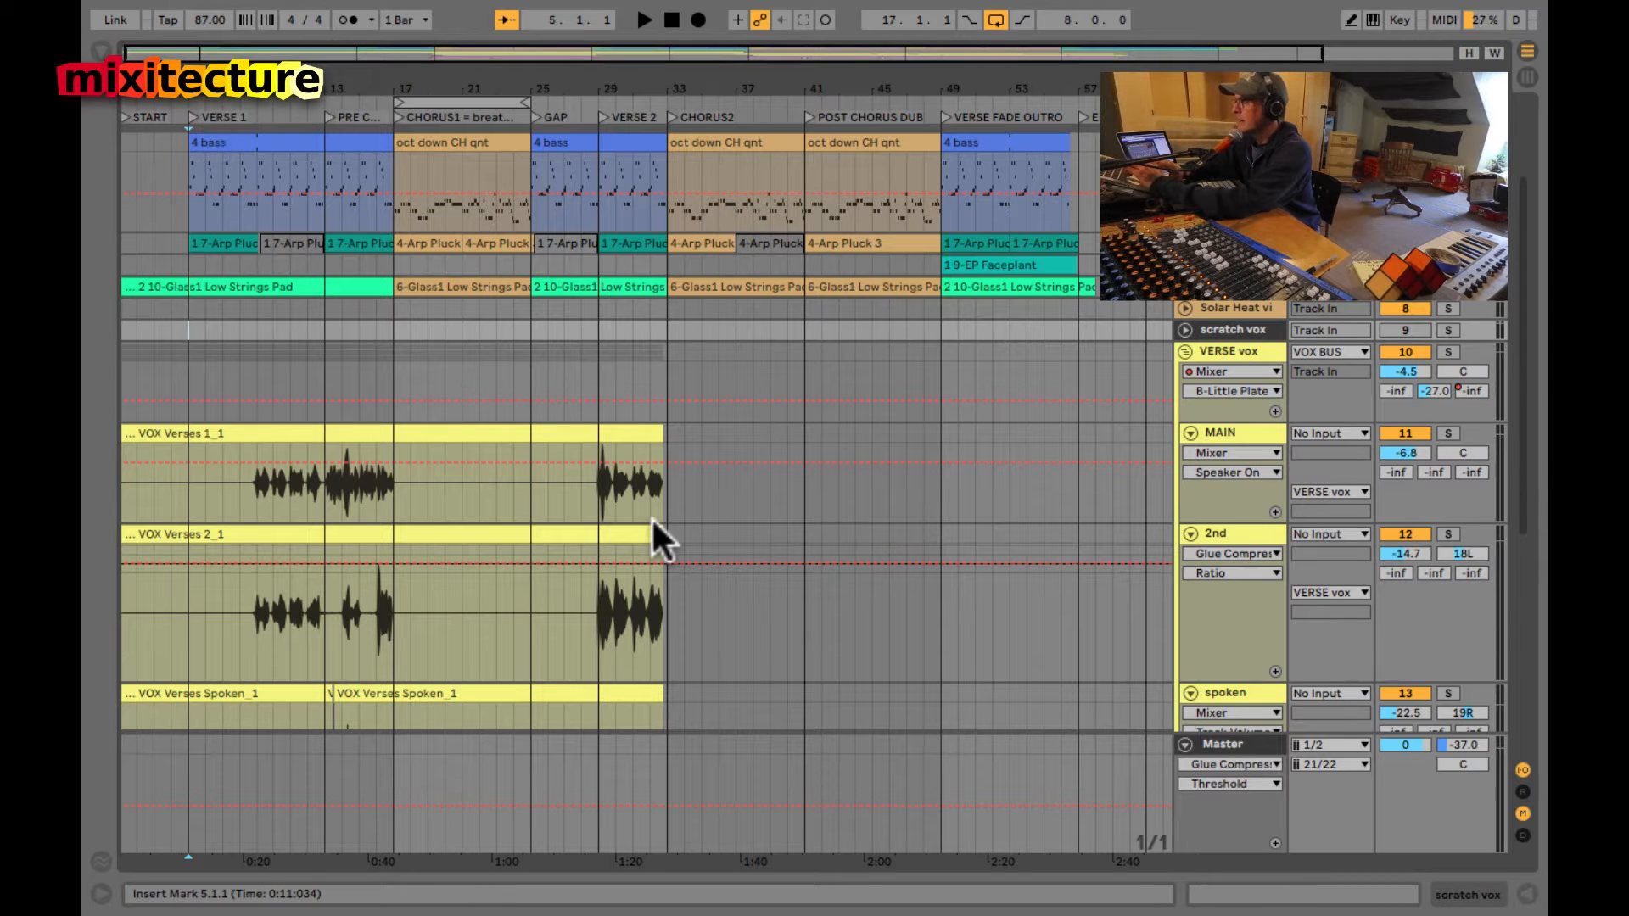
scroll(627, 441, "down", 3)
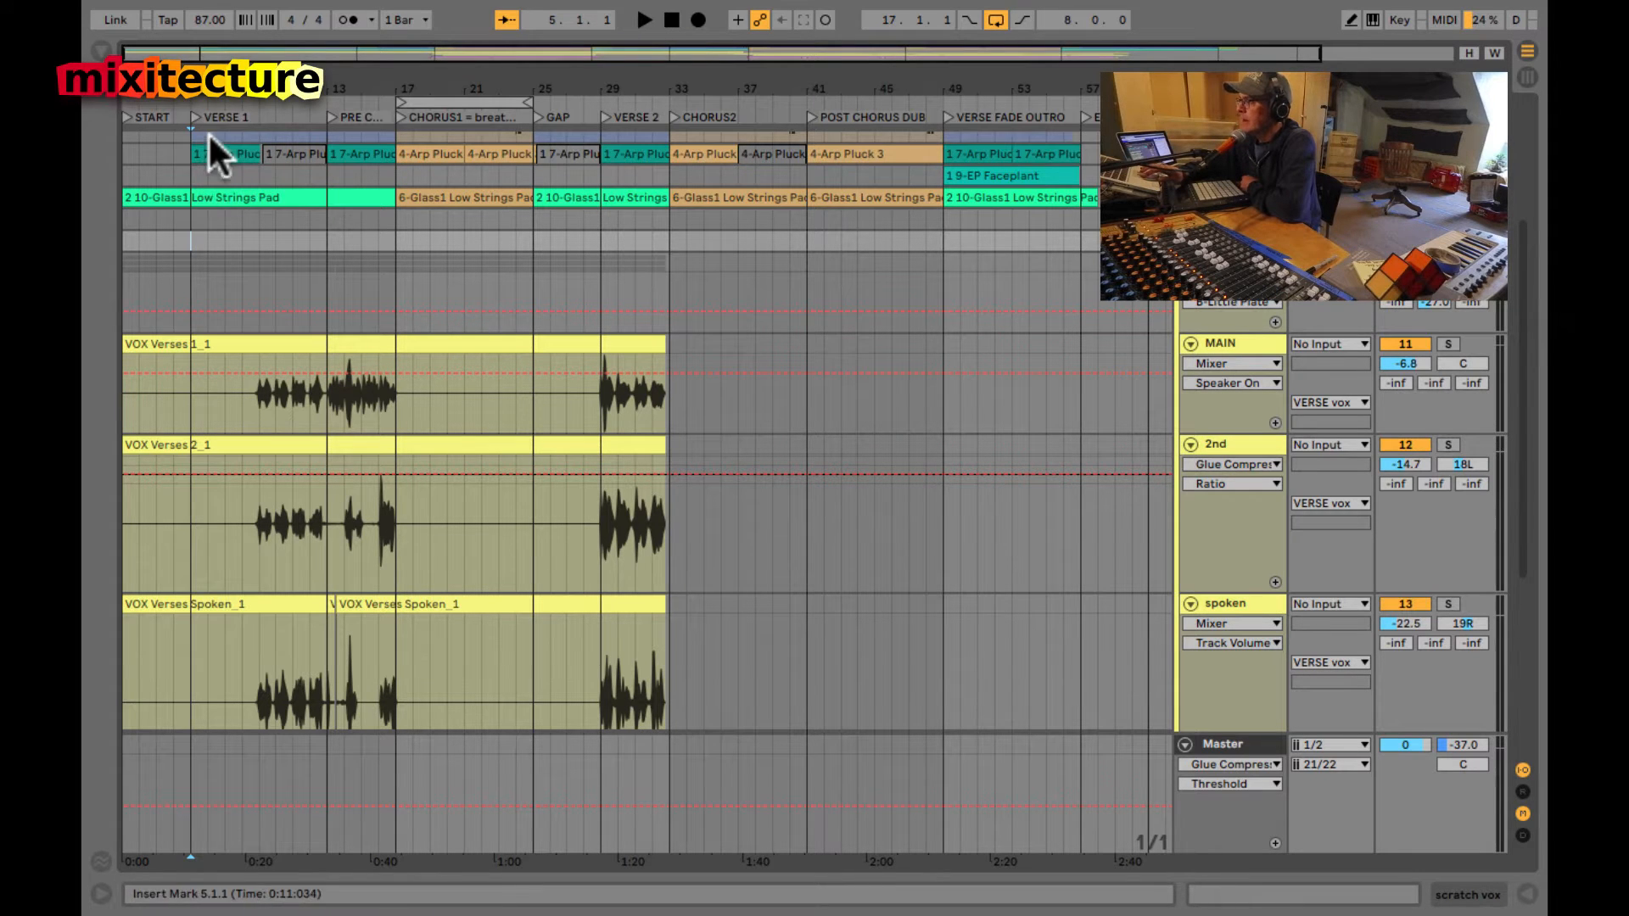
left_click(192, 399)
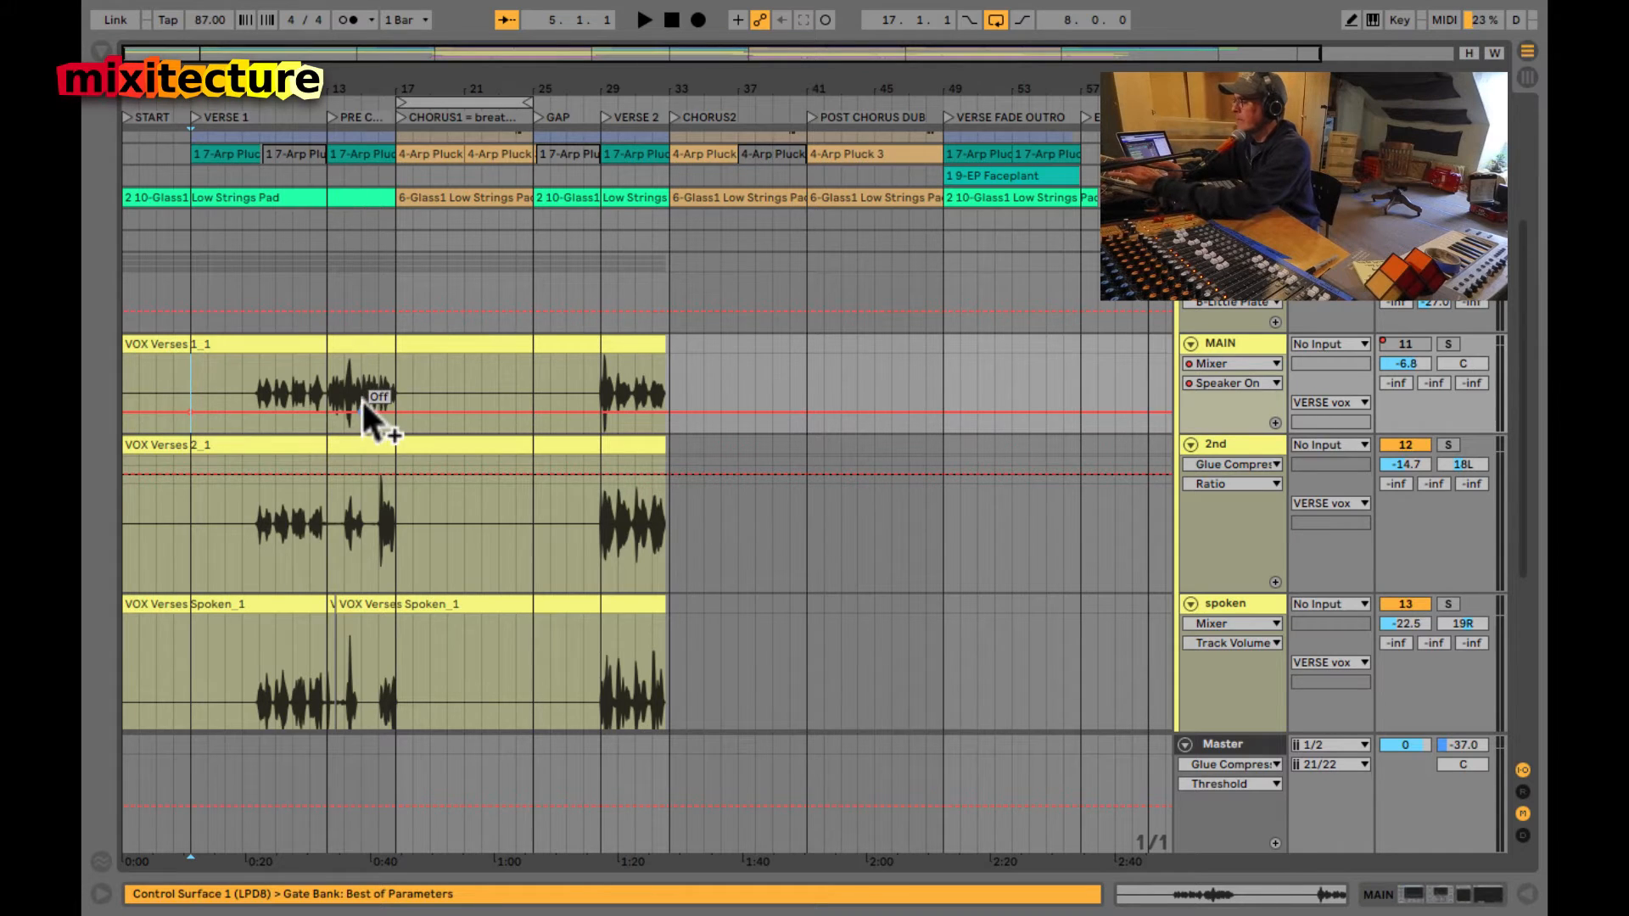
key("a")
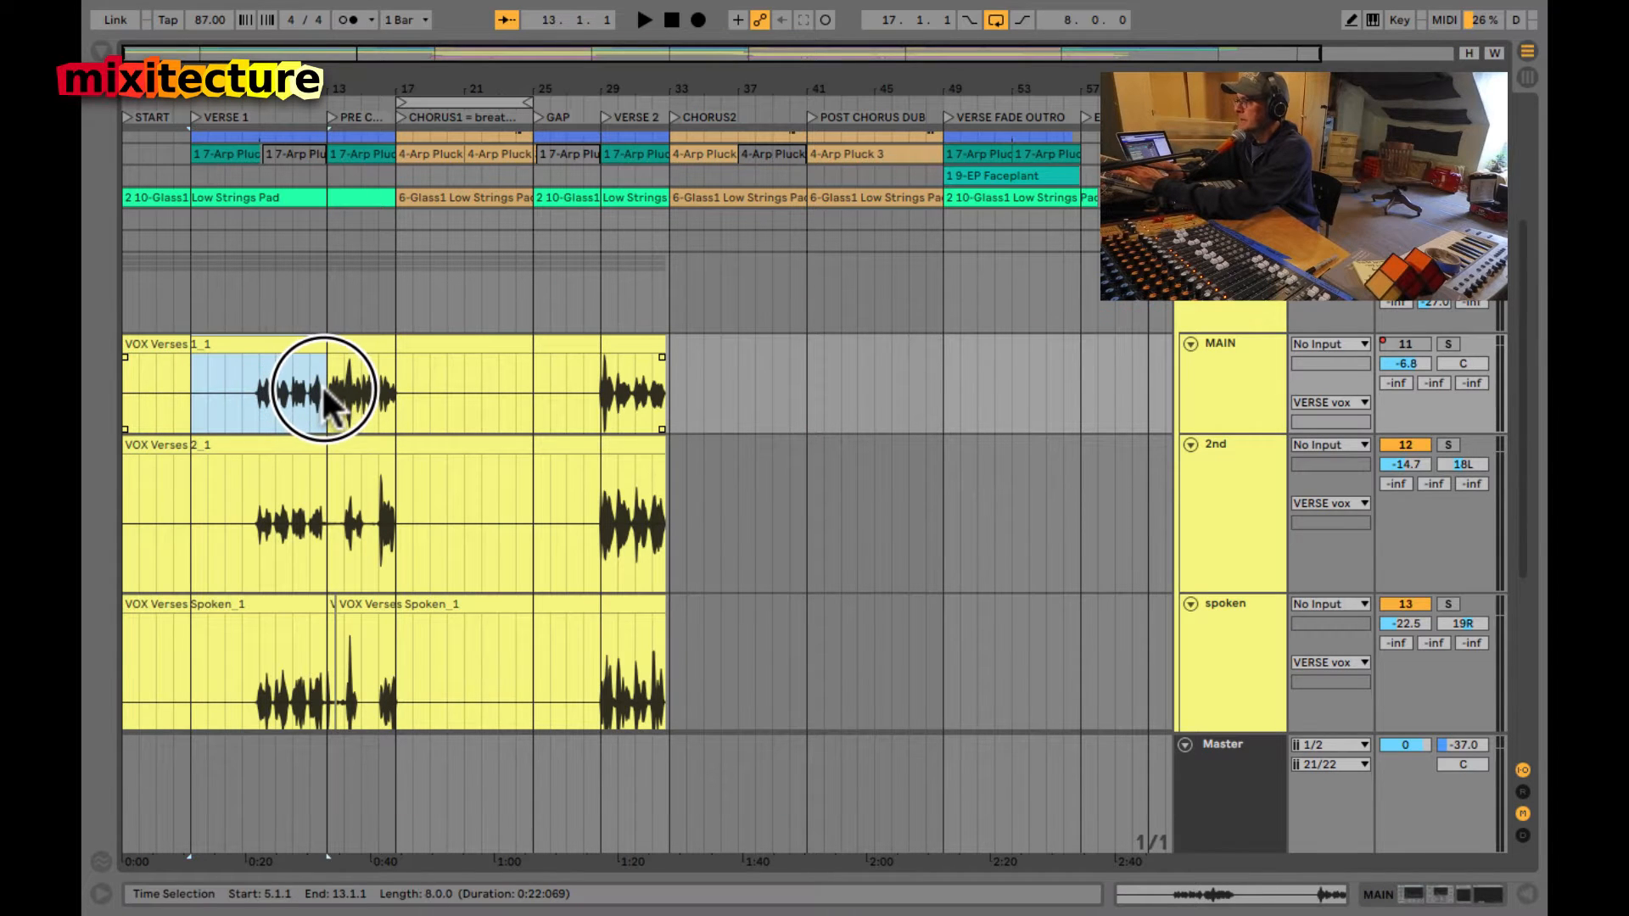
left_click_drag(599, 378, 658, 384)
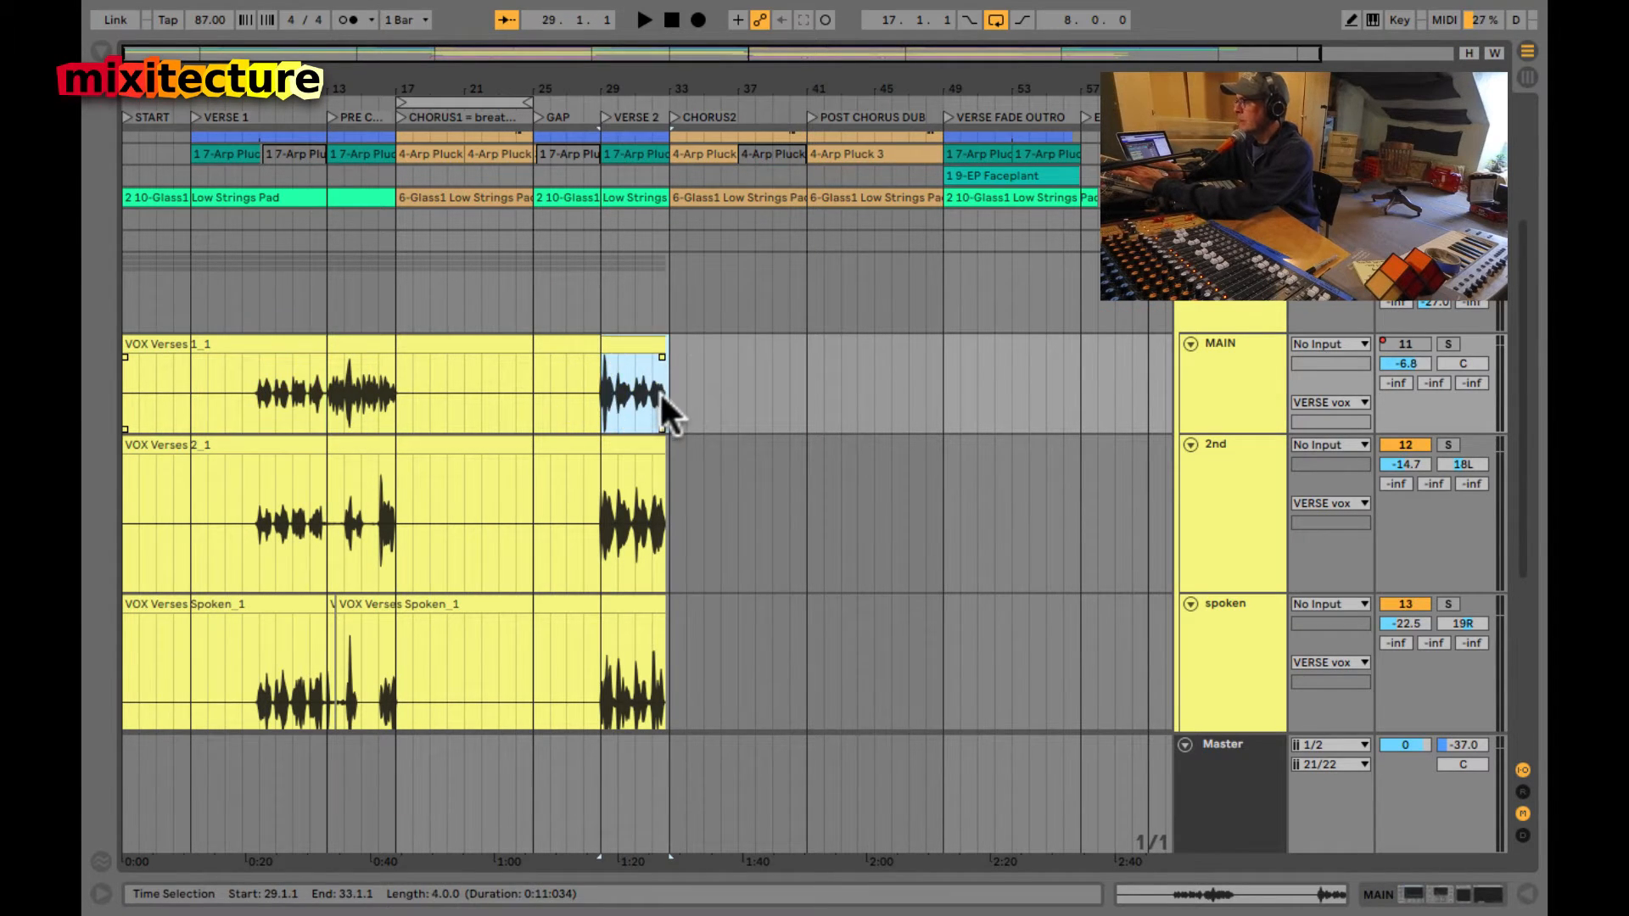
- Unfold the CHORUS vox group and expand its three vocal tracks, 15 to 17, to show their waveforms
scroll(659, 390, "down", 3)
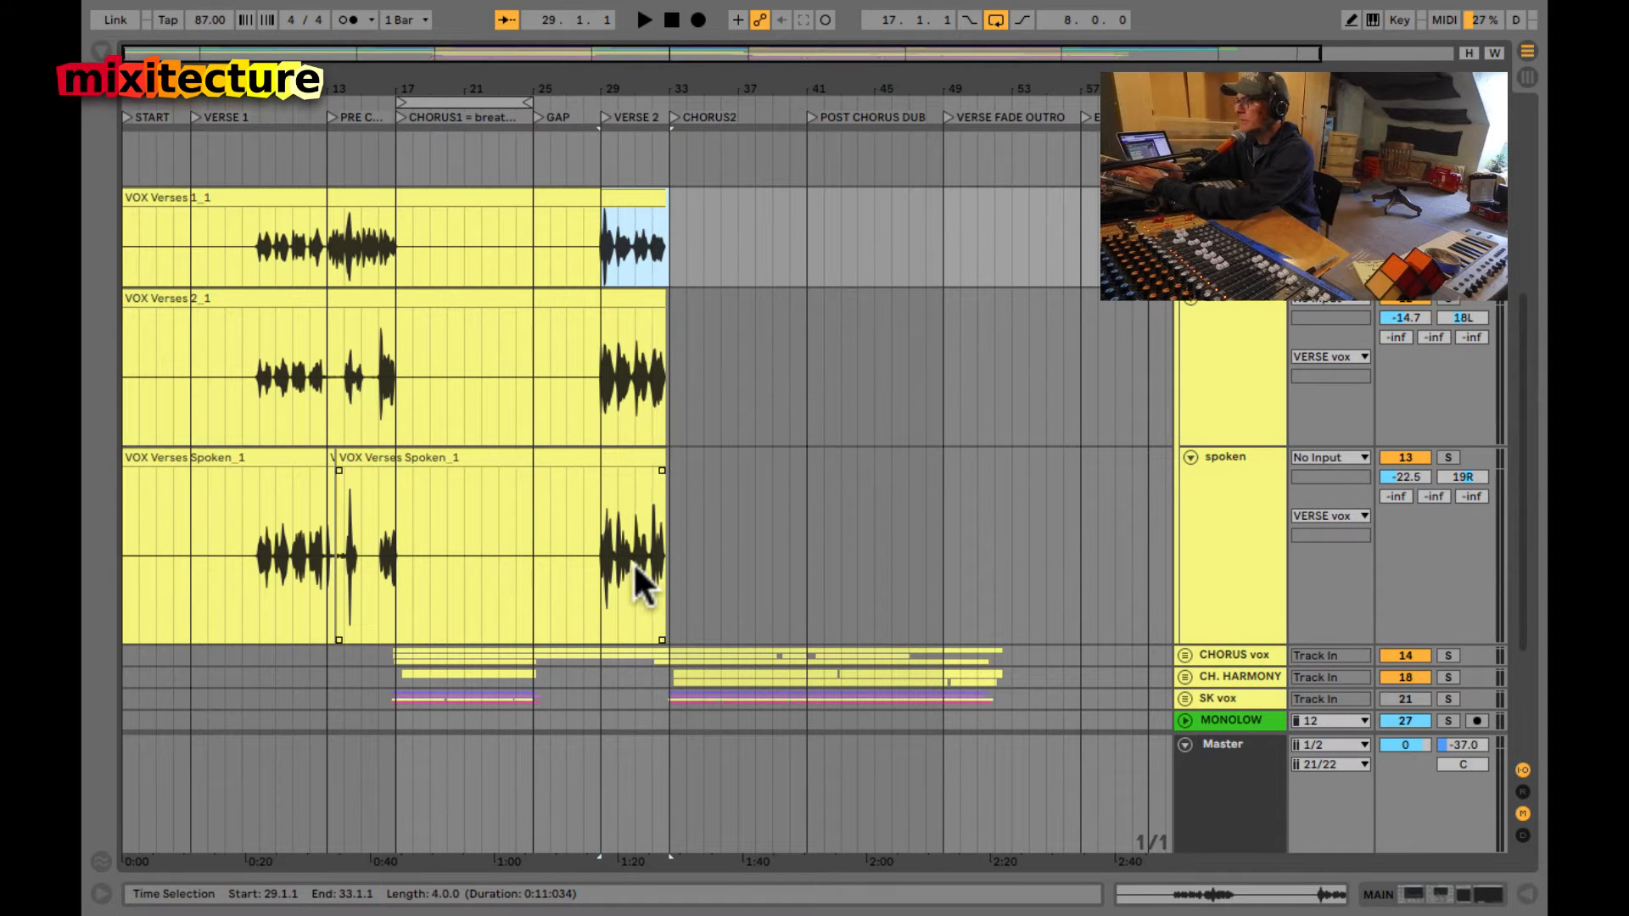
scroll(633, 562, "down", 4)
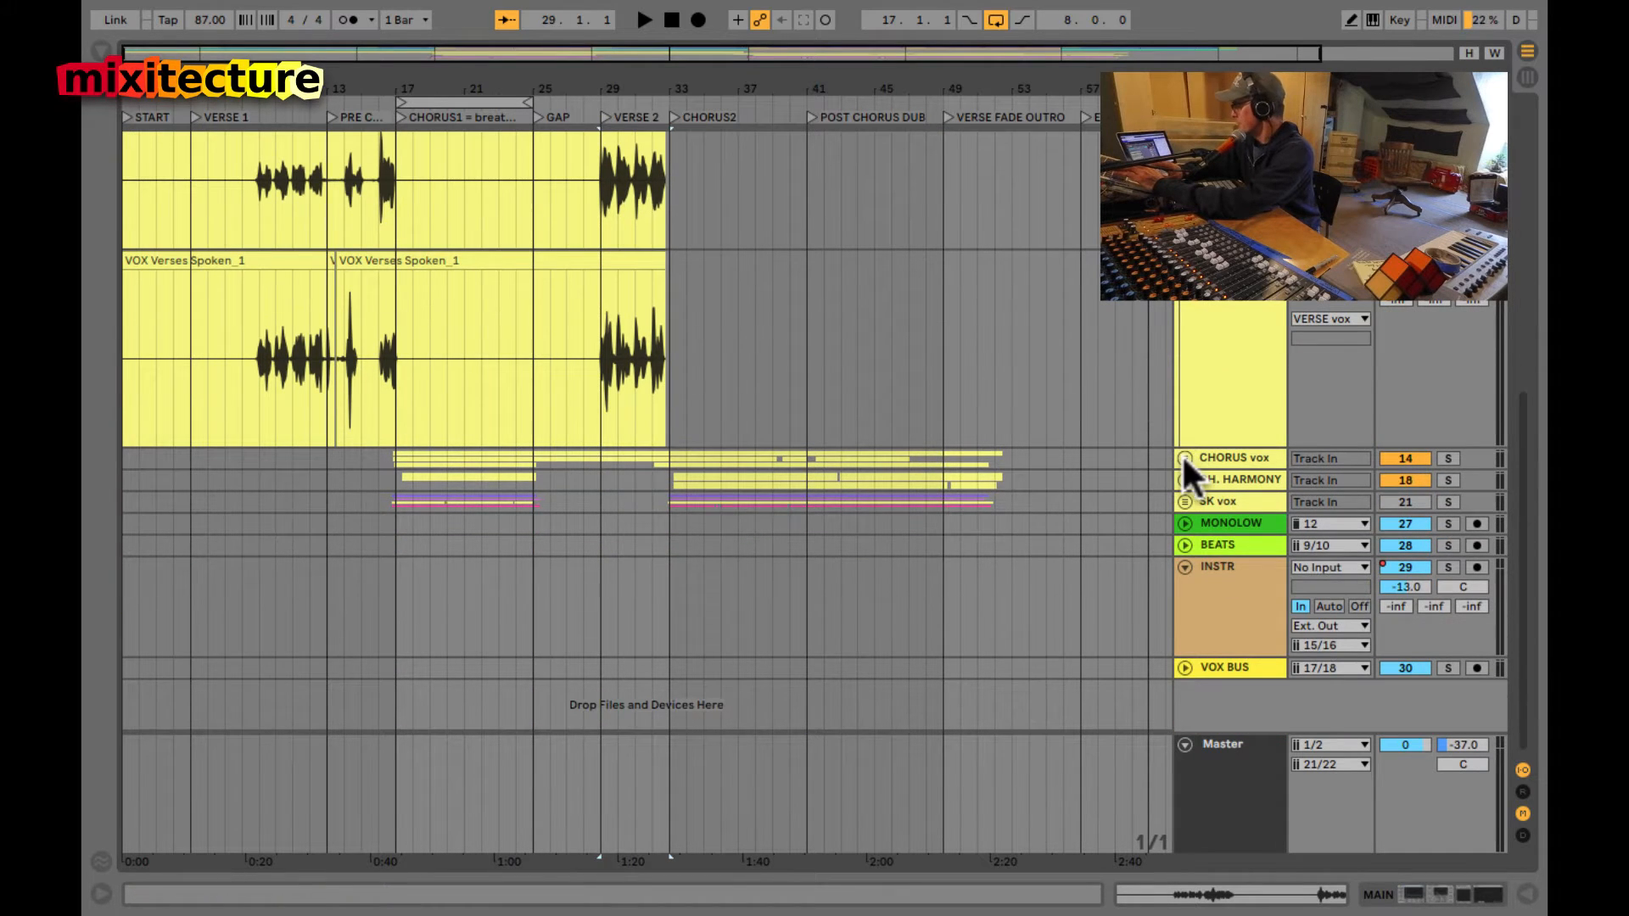
left_click(1183, 459)
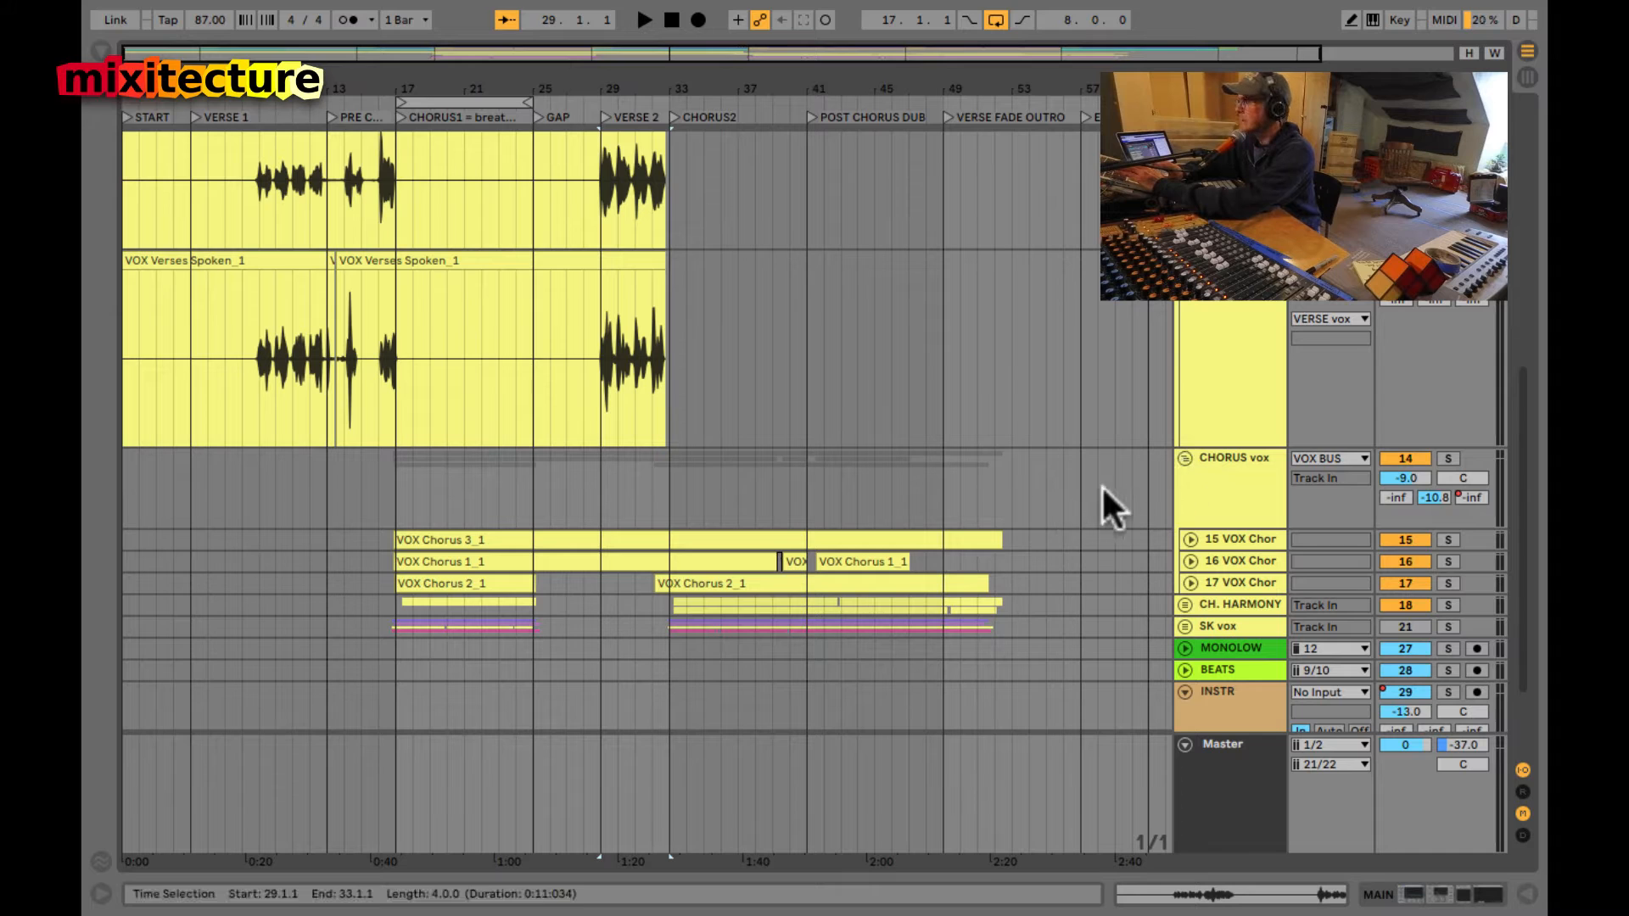
scroll(1134, 501, "down", 3)
left_click(1191, 461)
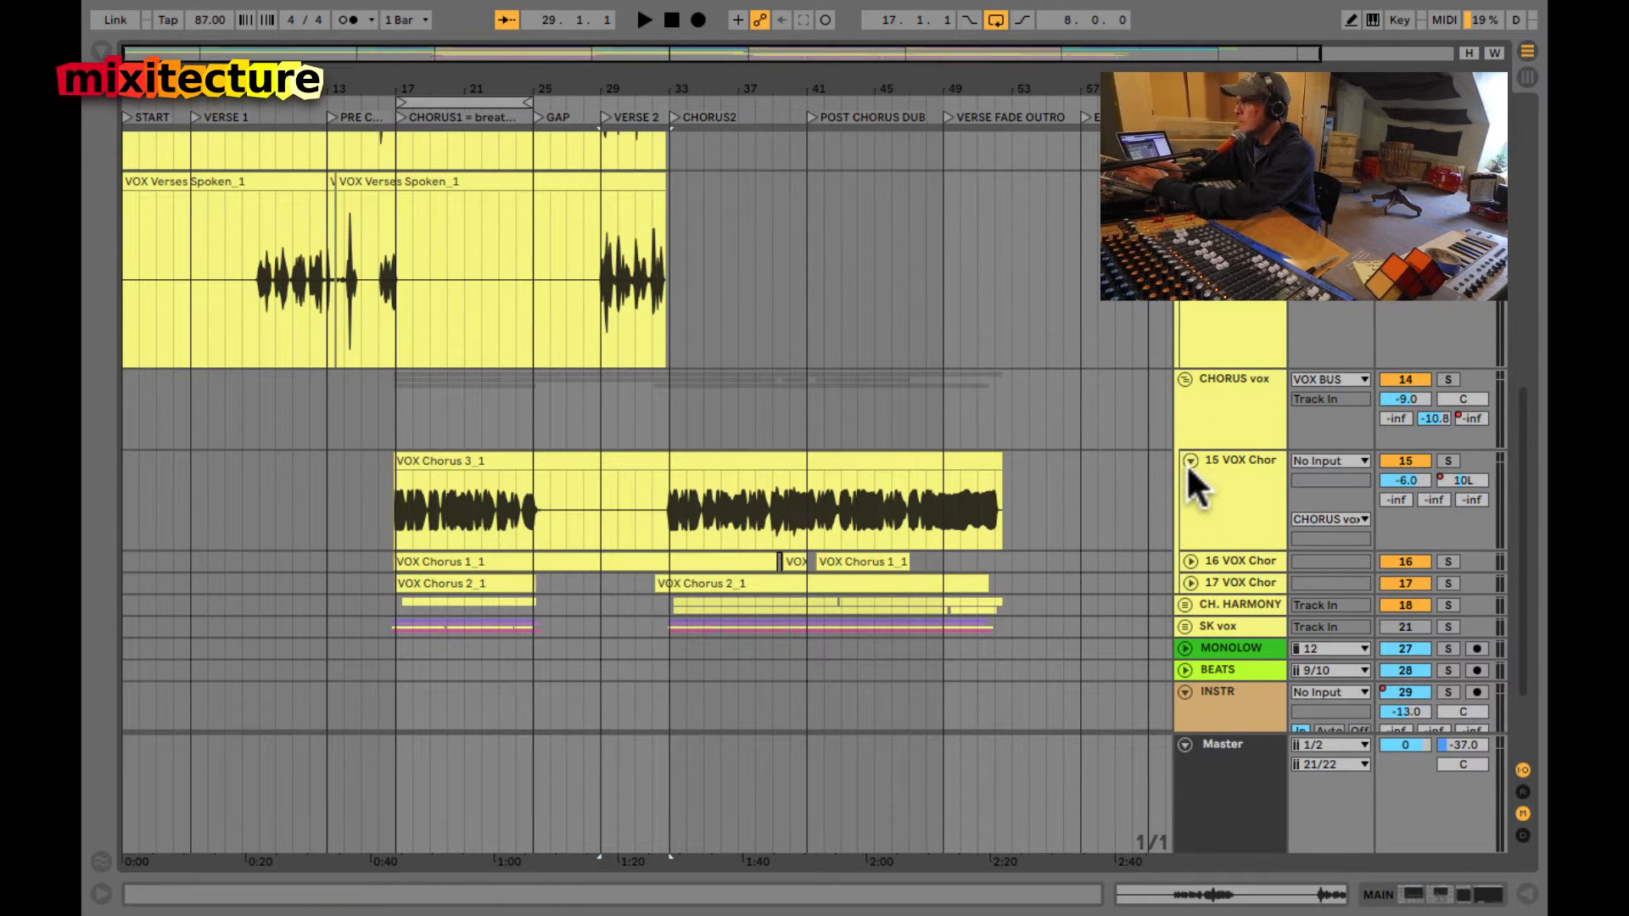
left_click(1189, 561)
scroll(969, 471, "down", 2)
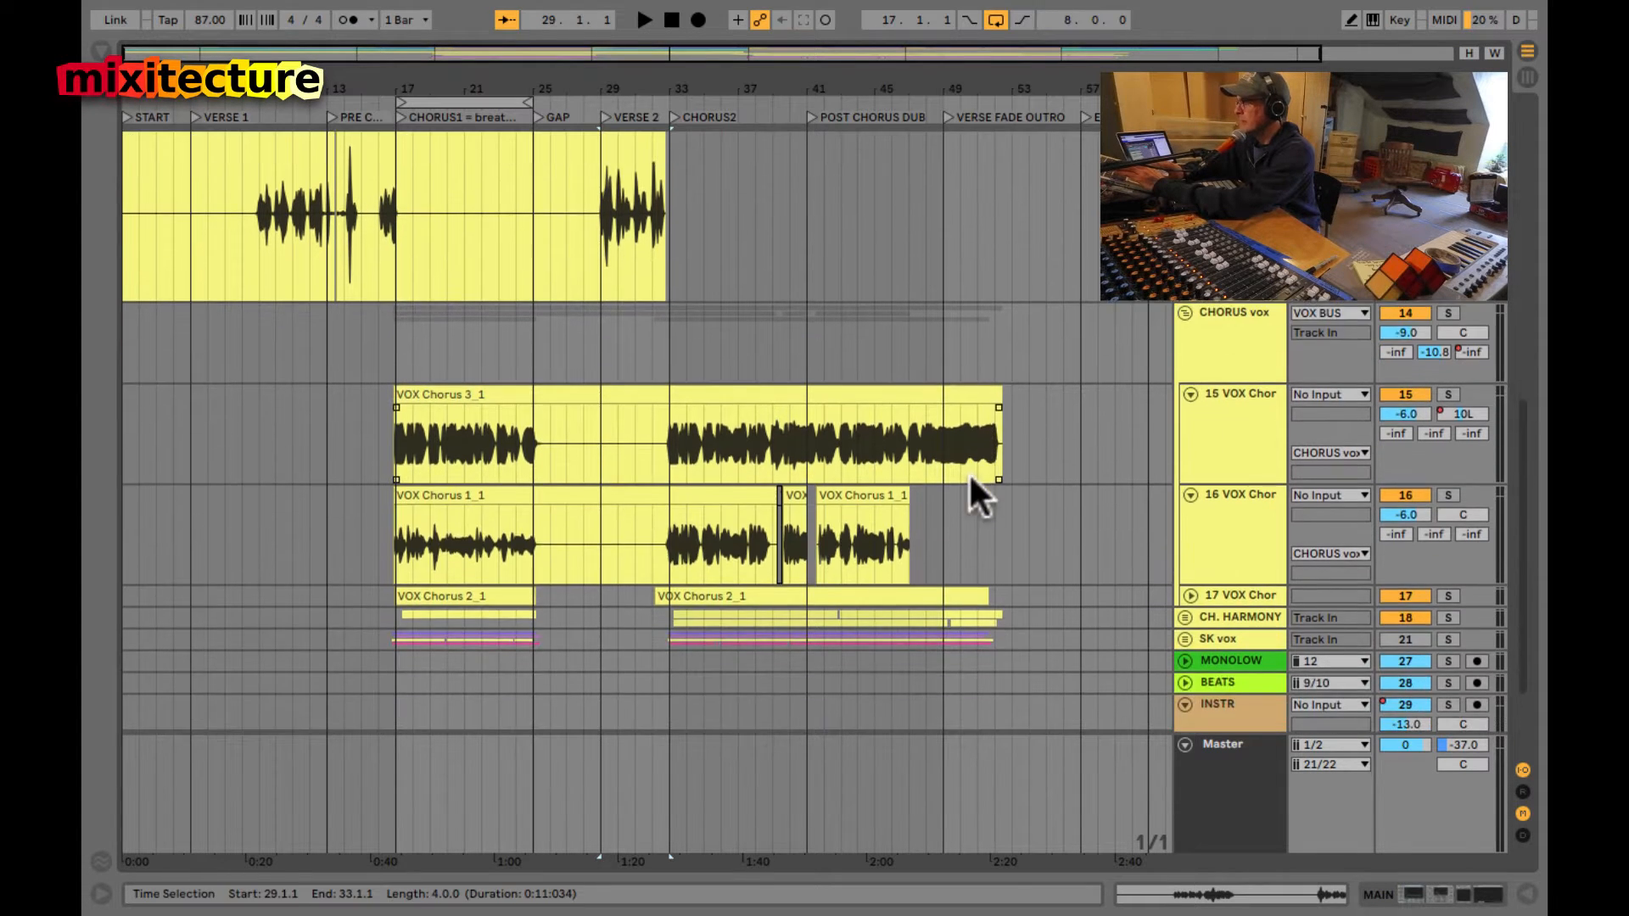
left_click(1191, 594)
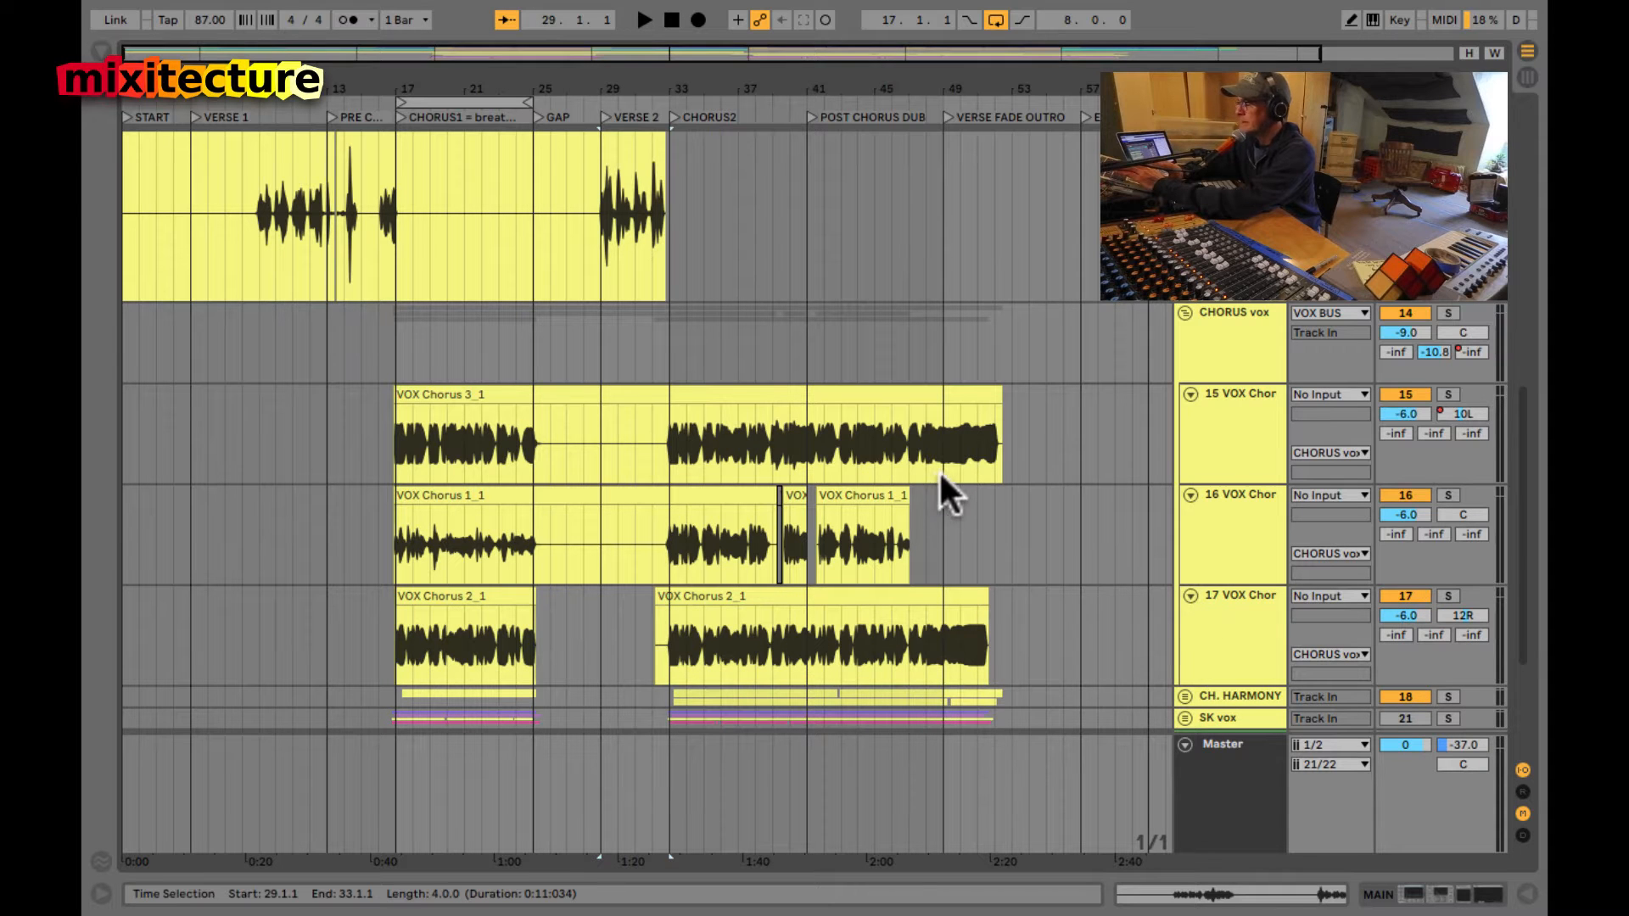
scroll(491, 460, "up", 10)
scroll(490, 460, "down", 2)
scroll(492, 465, "up", 4)
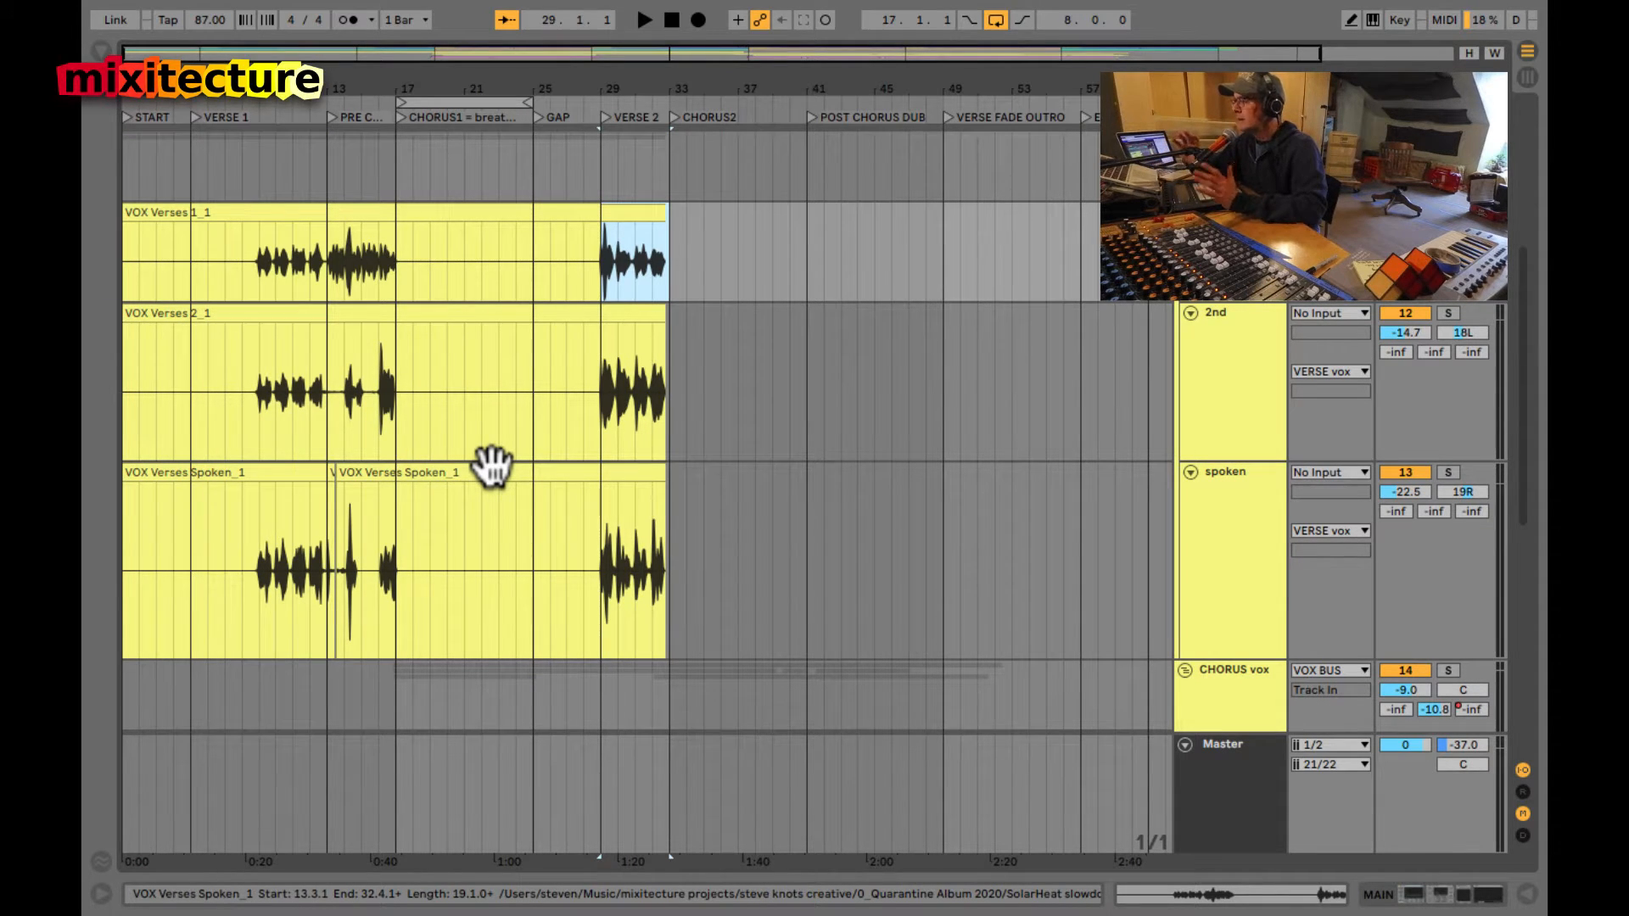
- Switch to the Session View and examine the device chains of the MAIN, 2nd and spoken verse vocal tracks, including MAutoPitch on MAIN
key("Tab")
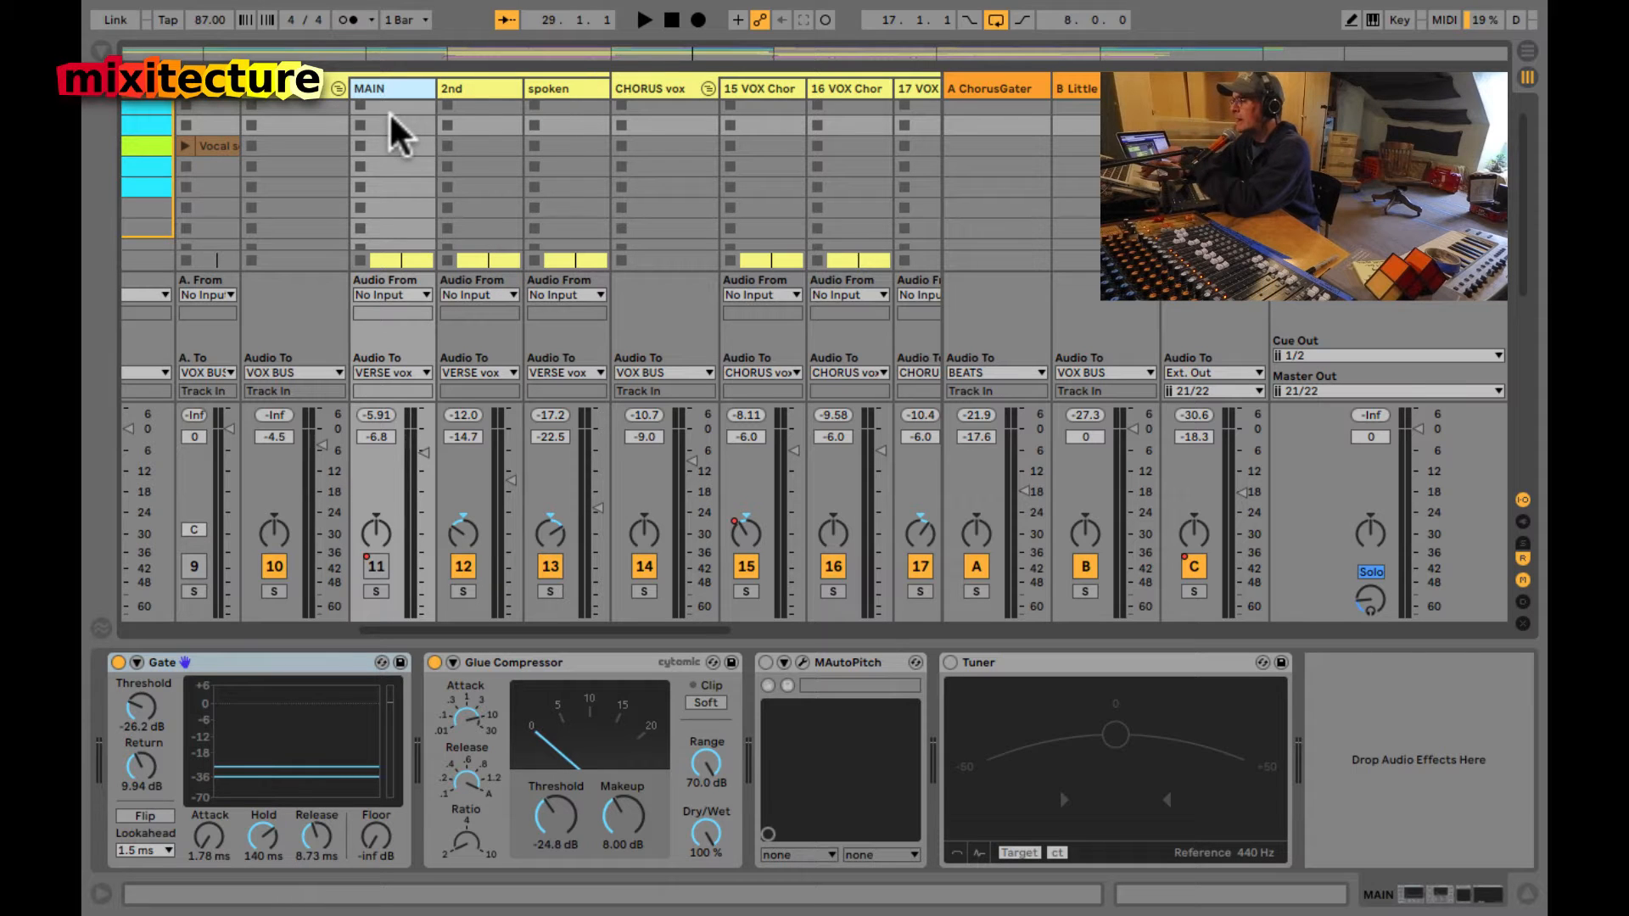
left_click(282, 665)
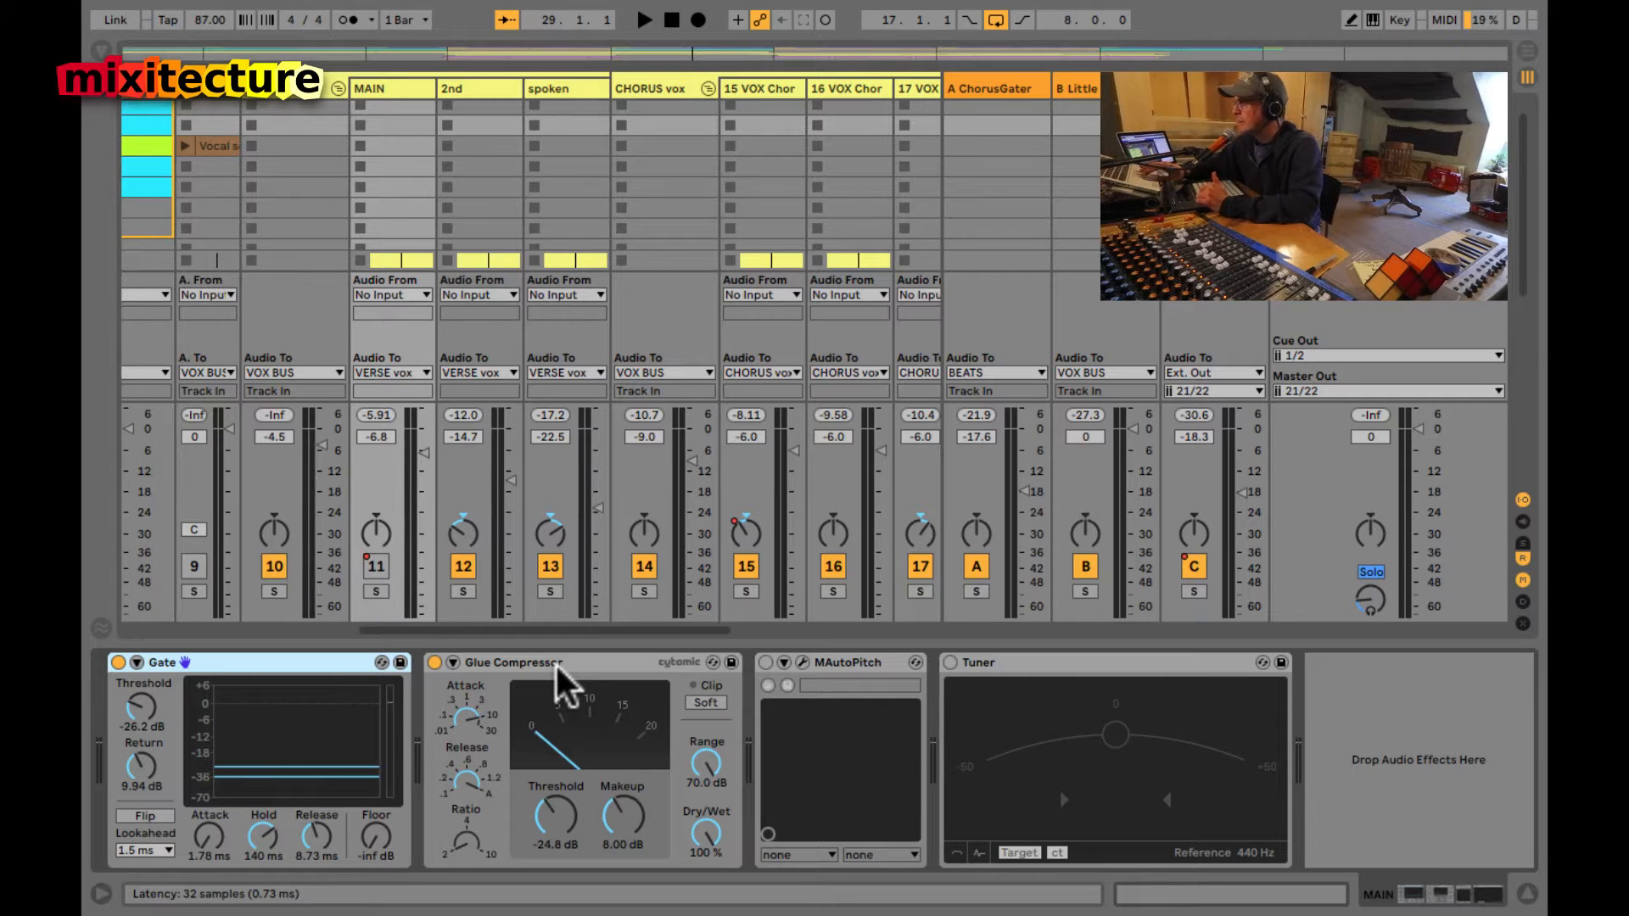
double_click(837, 658)
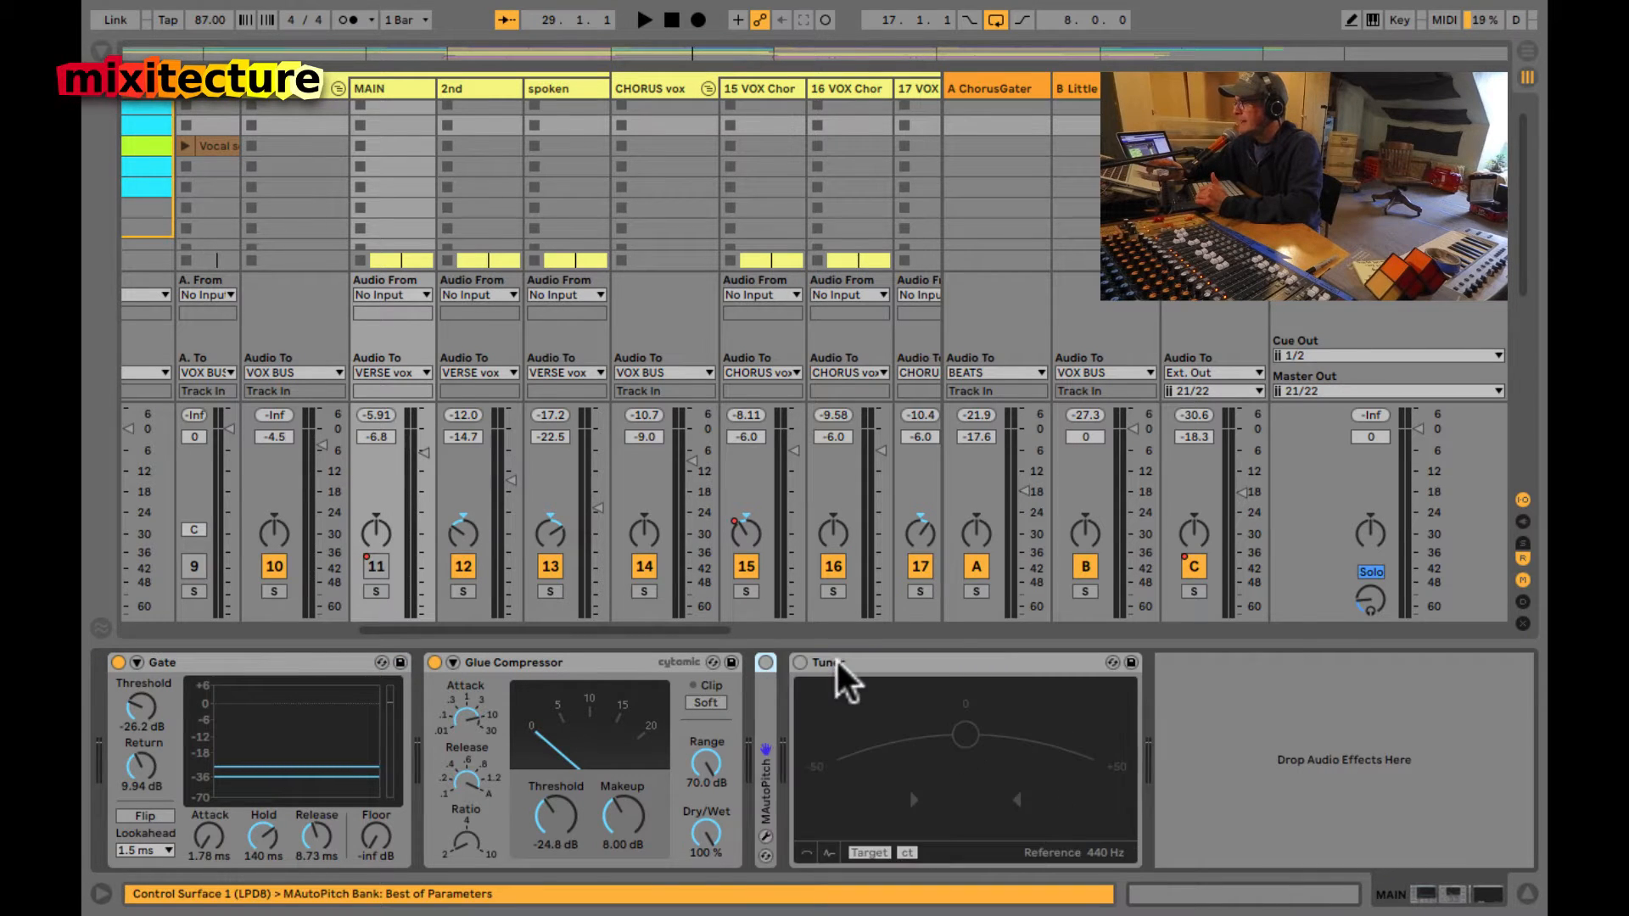
double_click(768, 717)
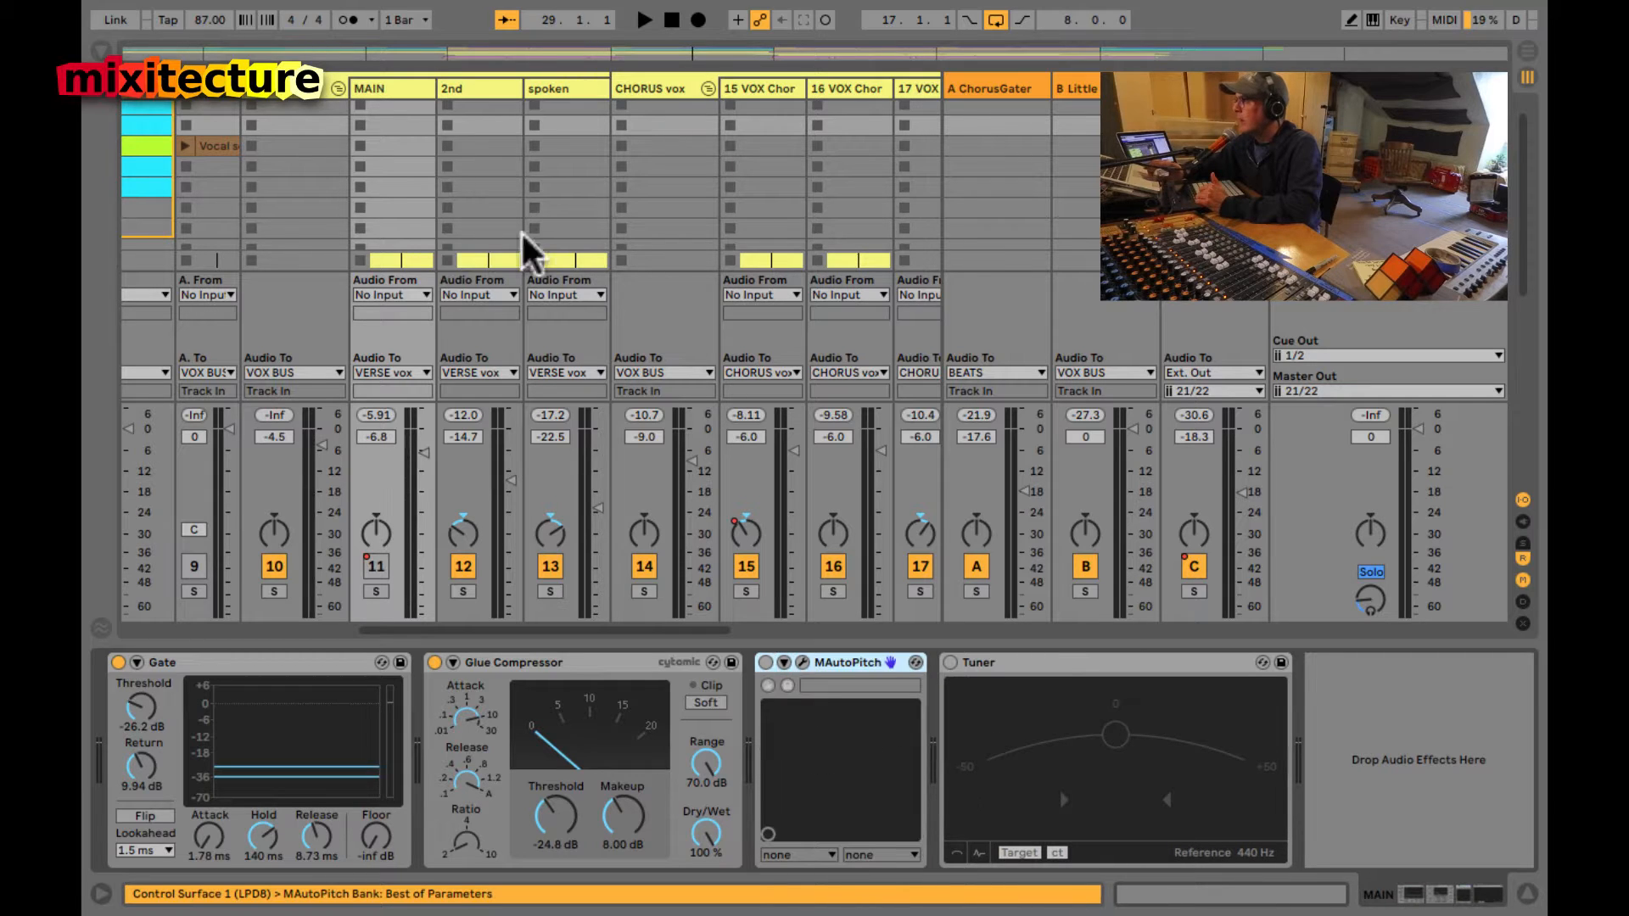
left_click(469, 89)
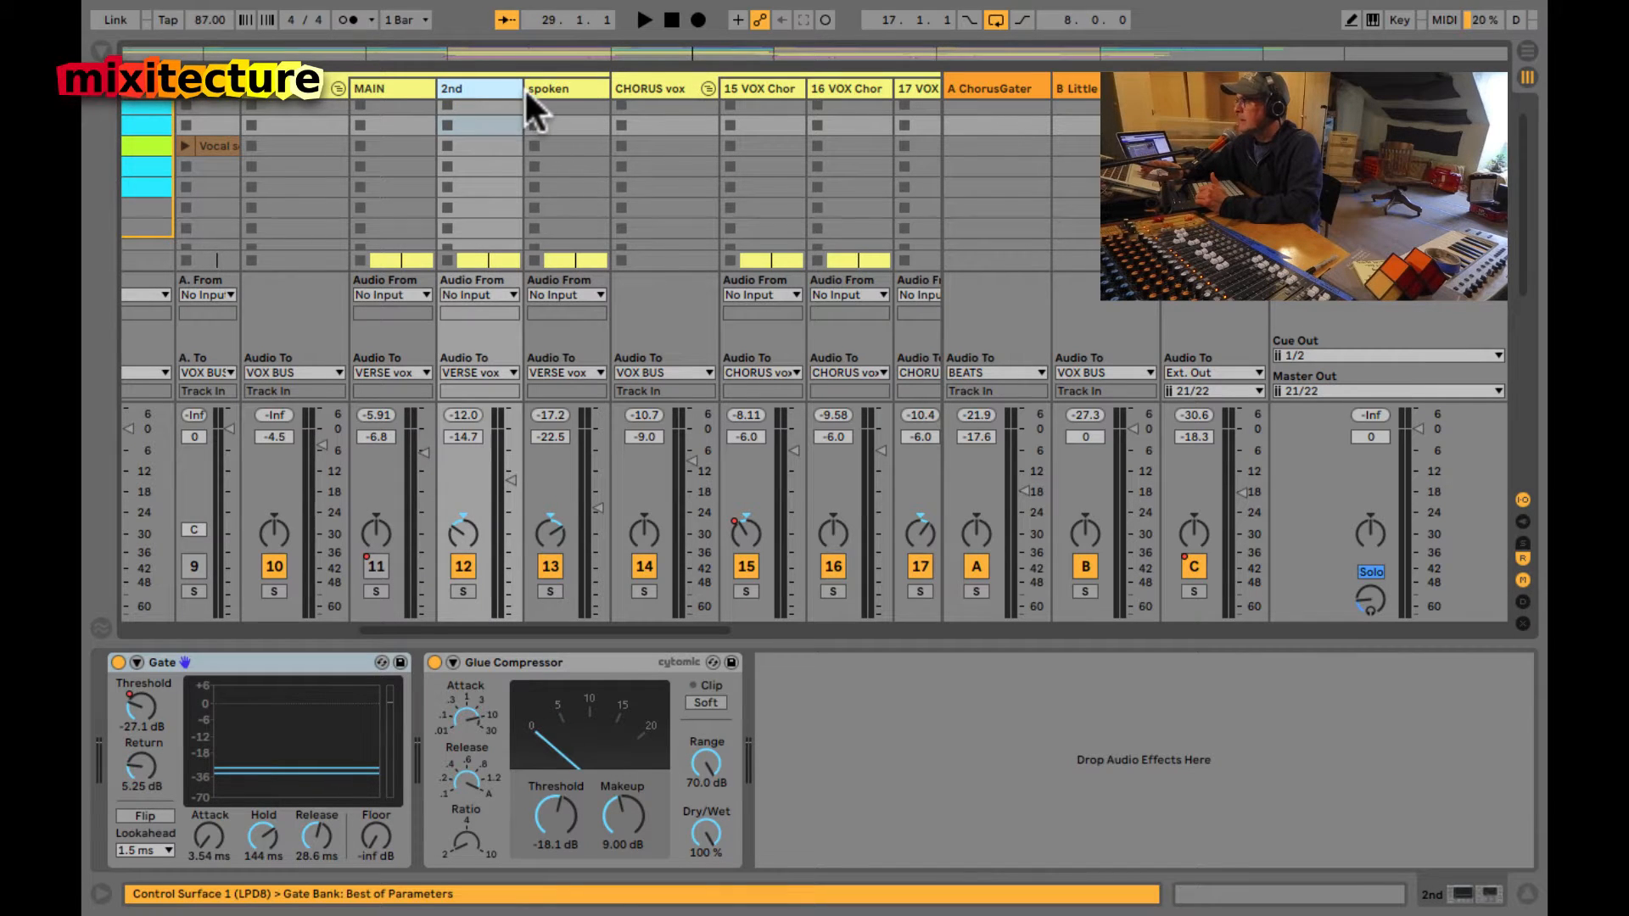
left_click(553, 88)
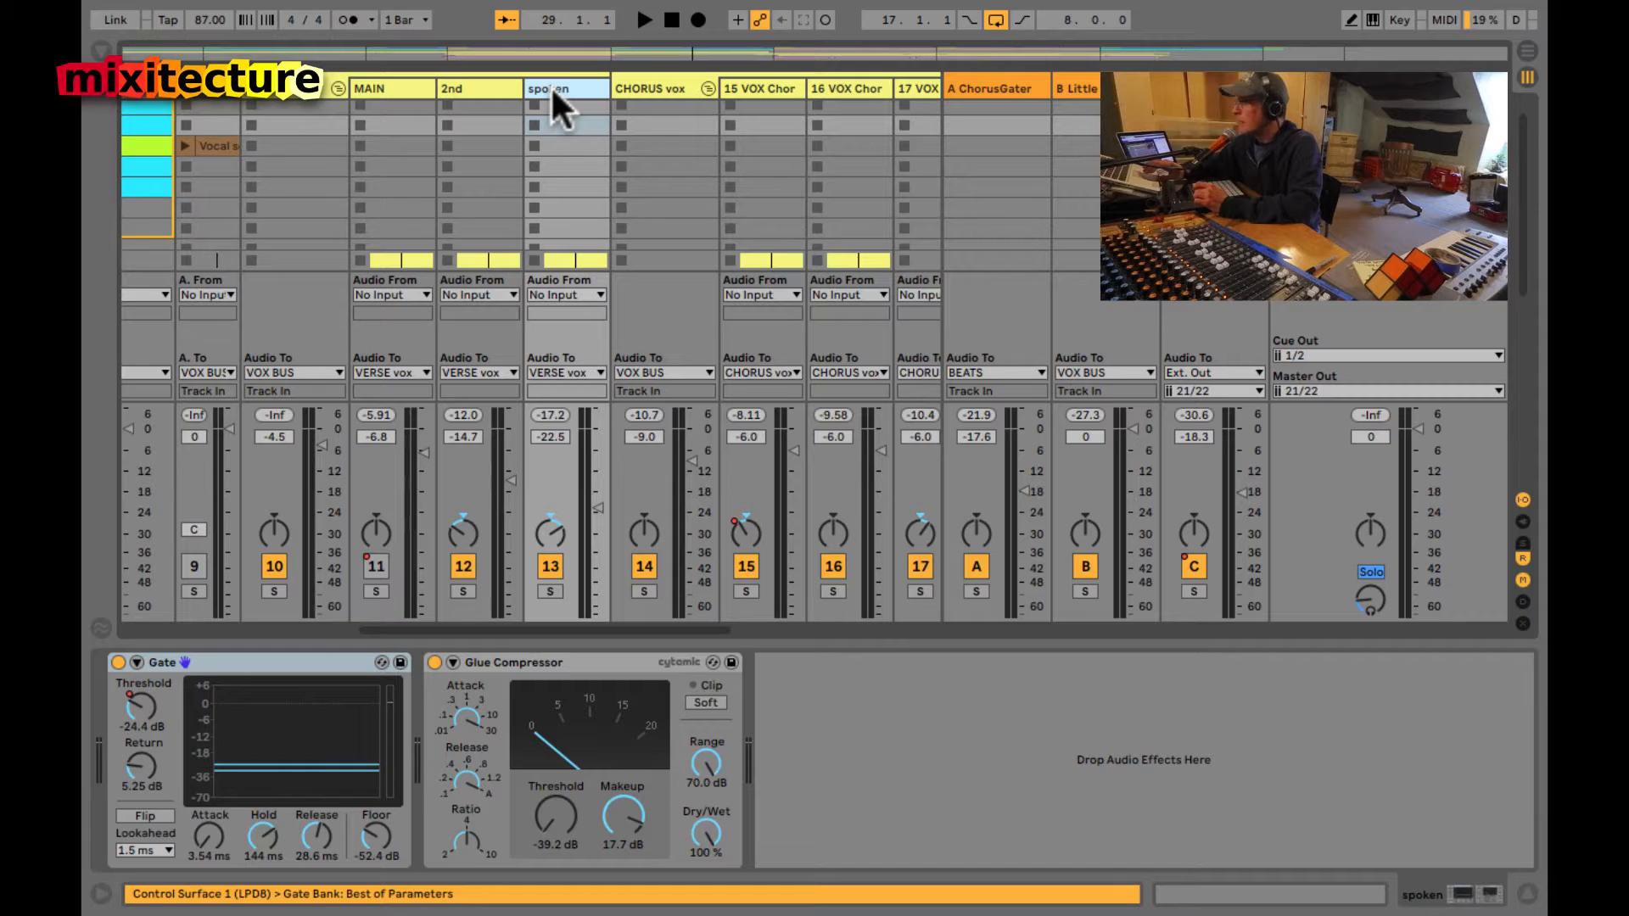
- Examine the device chains of chorus vocal tracks 15, 16 and 17
scroll(551, 85, "right", 2)
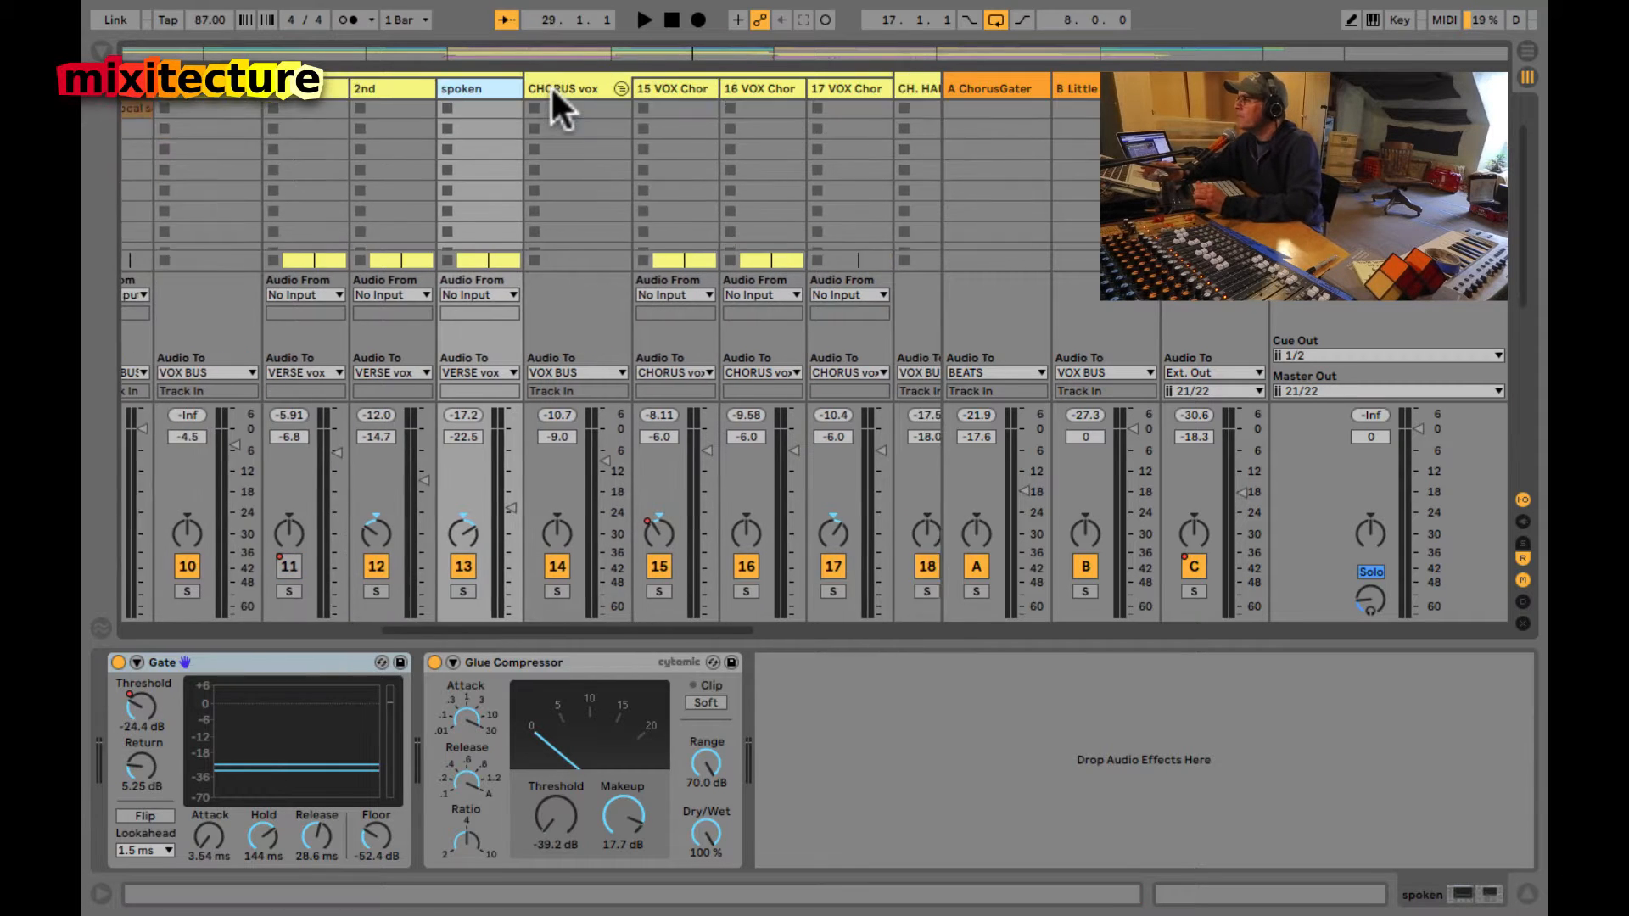
scroll(552, 85, "right", 2)
left_click(548, 83)
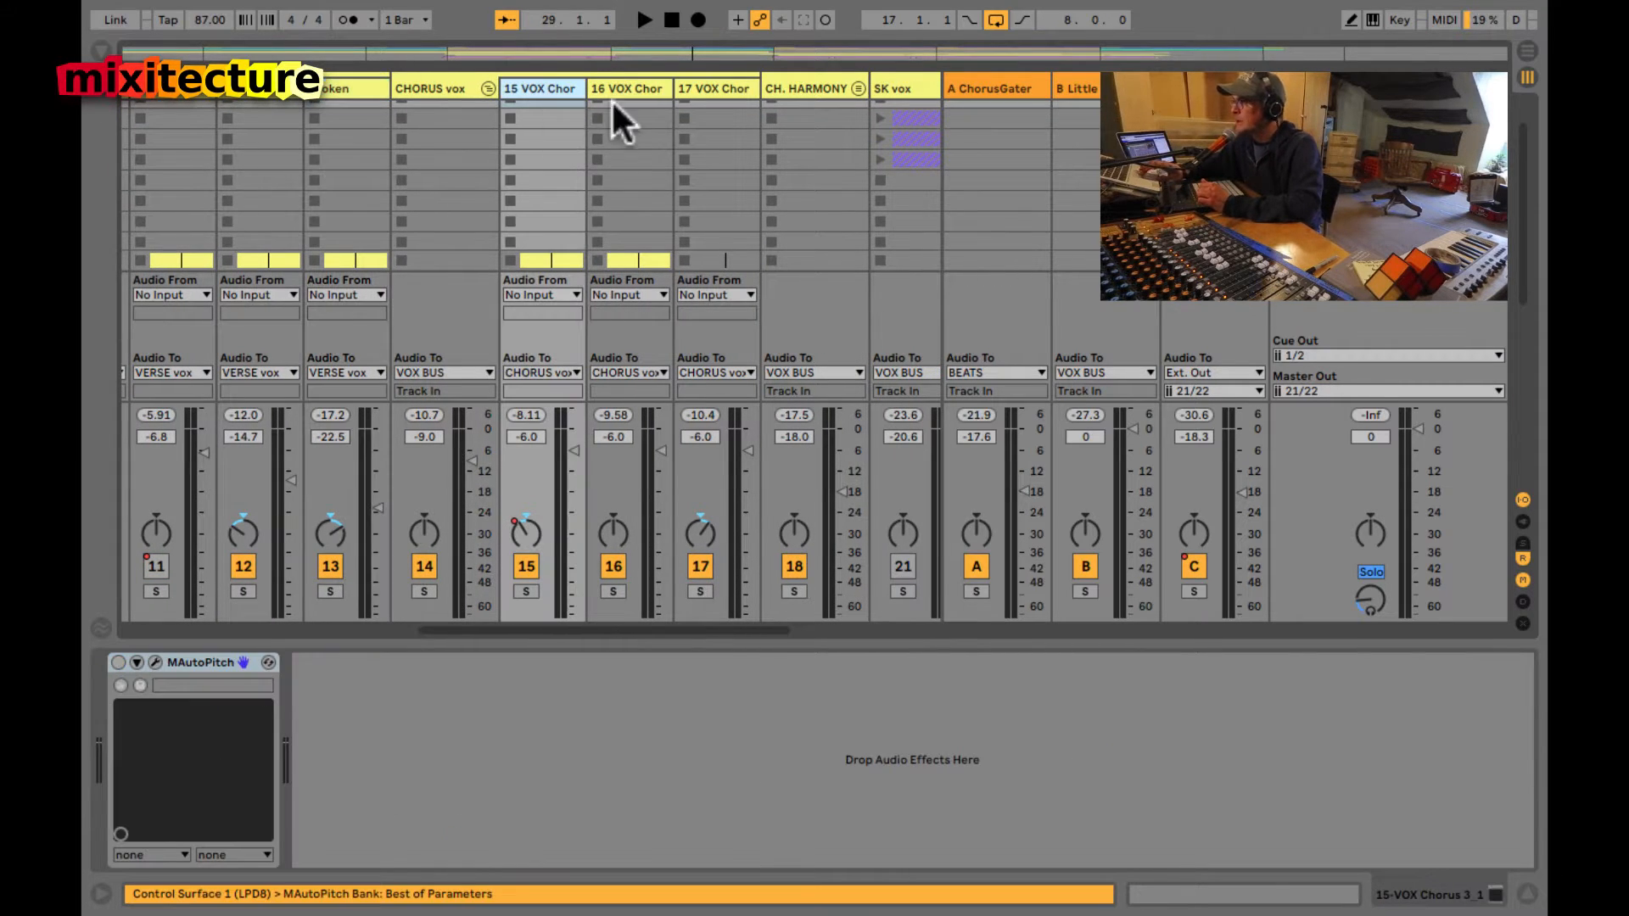
left_click(630, 82)
left_click(707, 89)
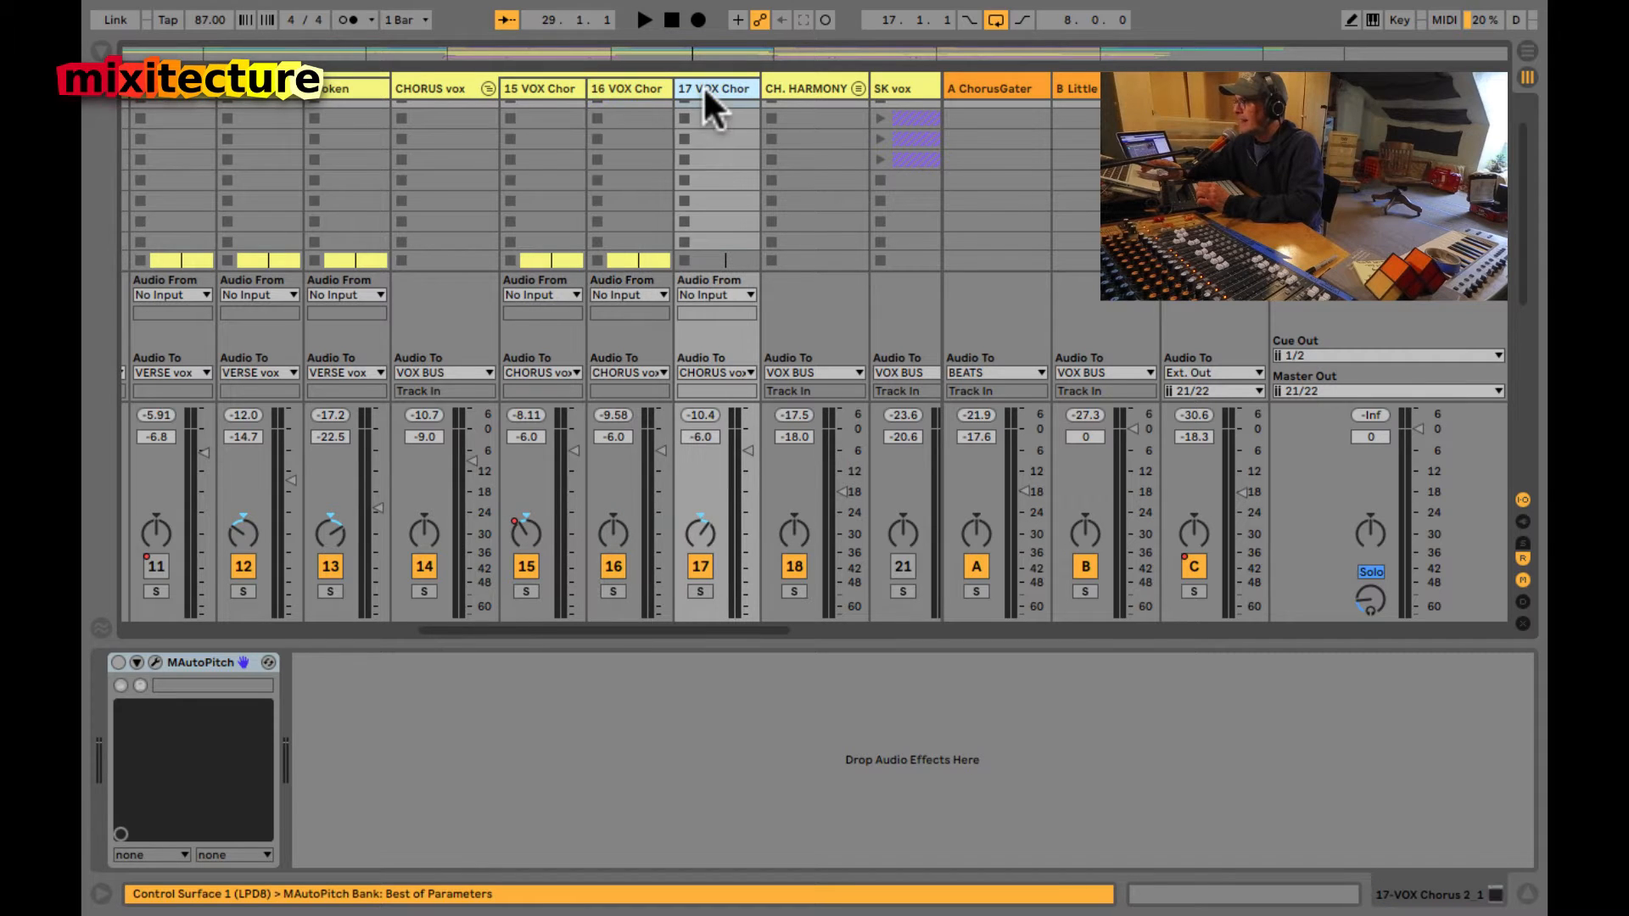
left_click(630, 88)
left_click(552, 87)
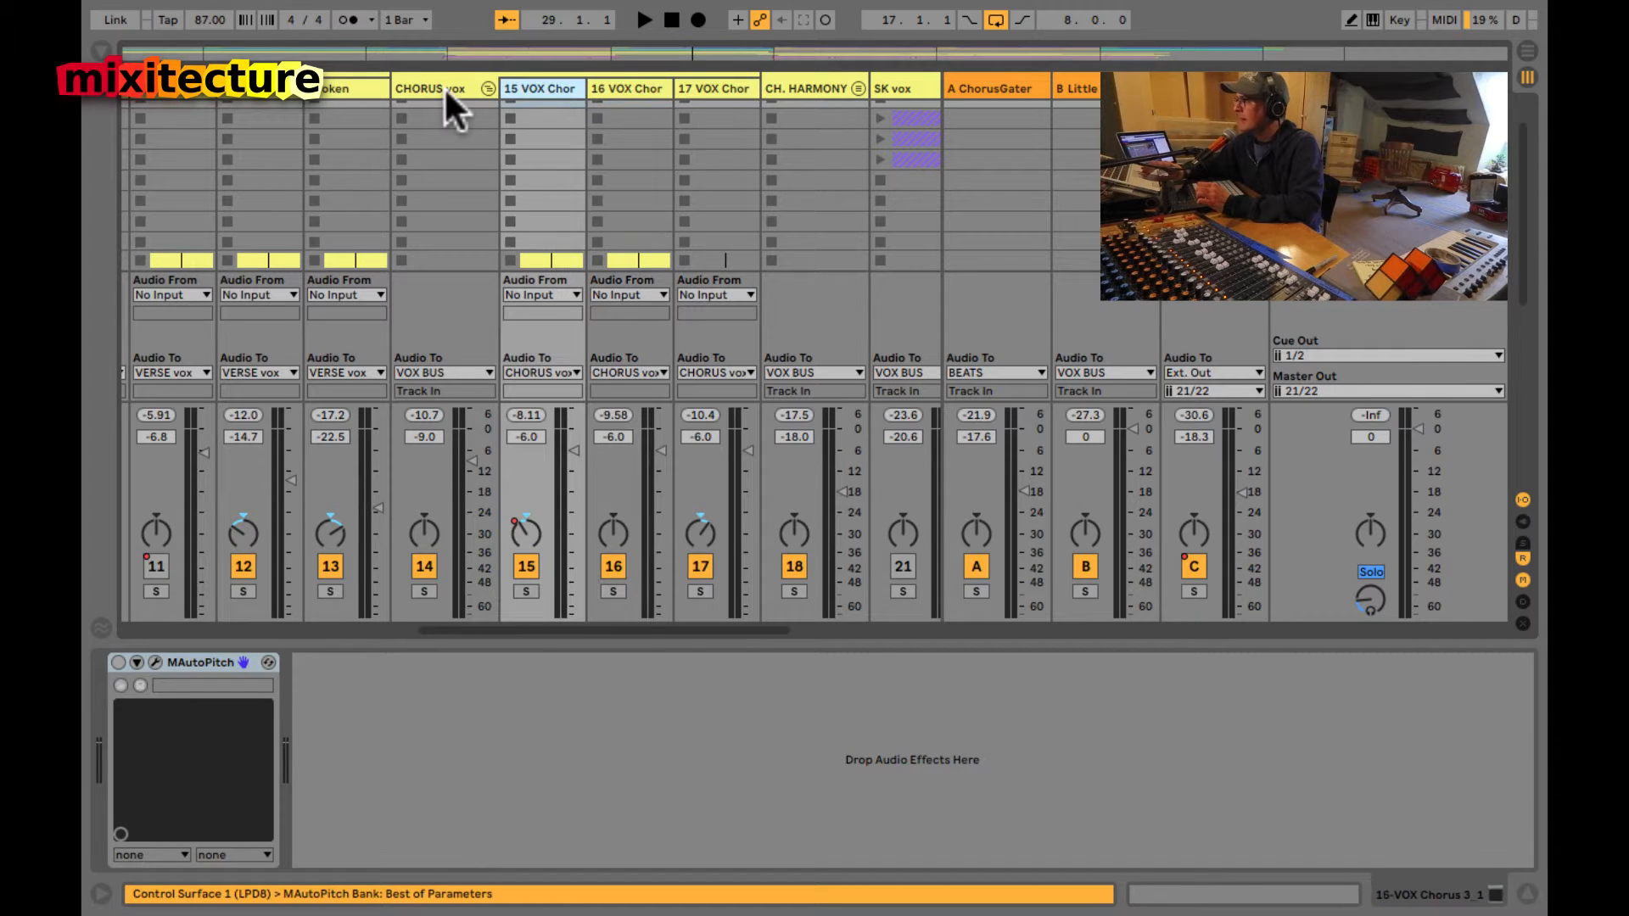
- Show the CHORUS vox group's device chain, unfold its HPF 200hz filter for inspection and fold it again
left_click(438, 90)
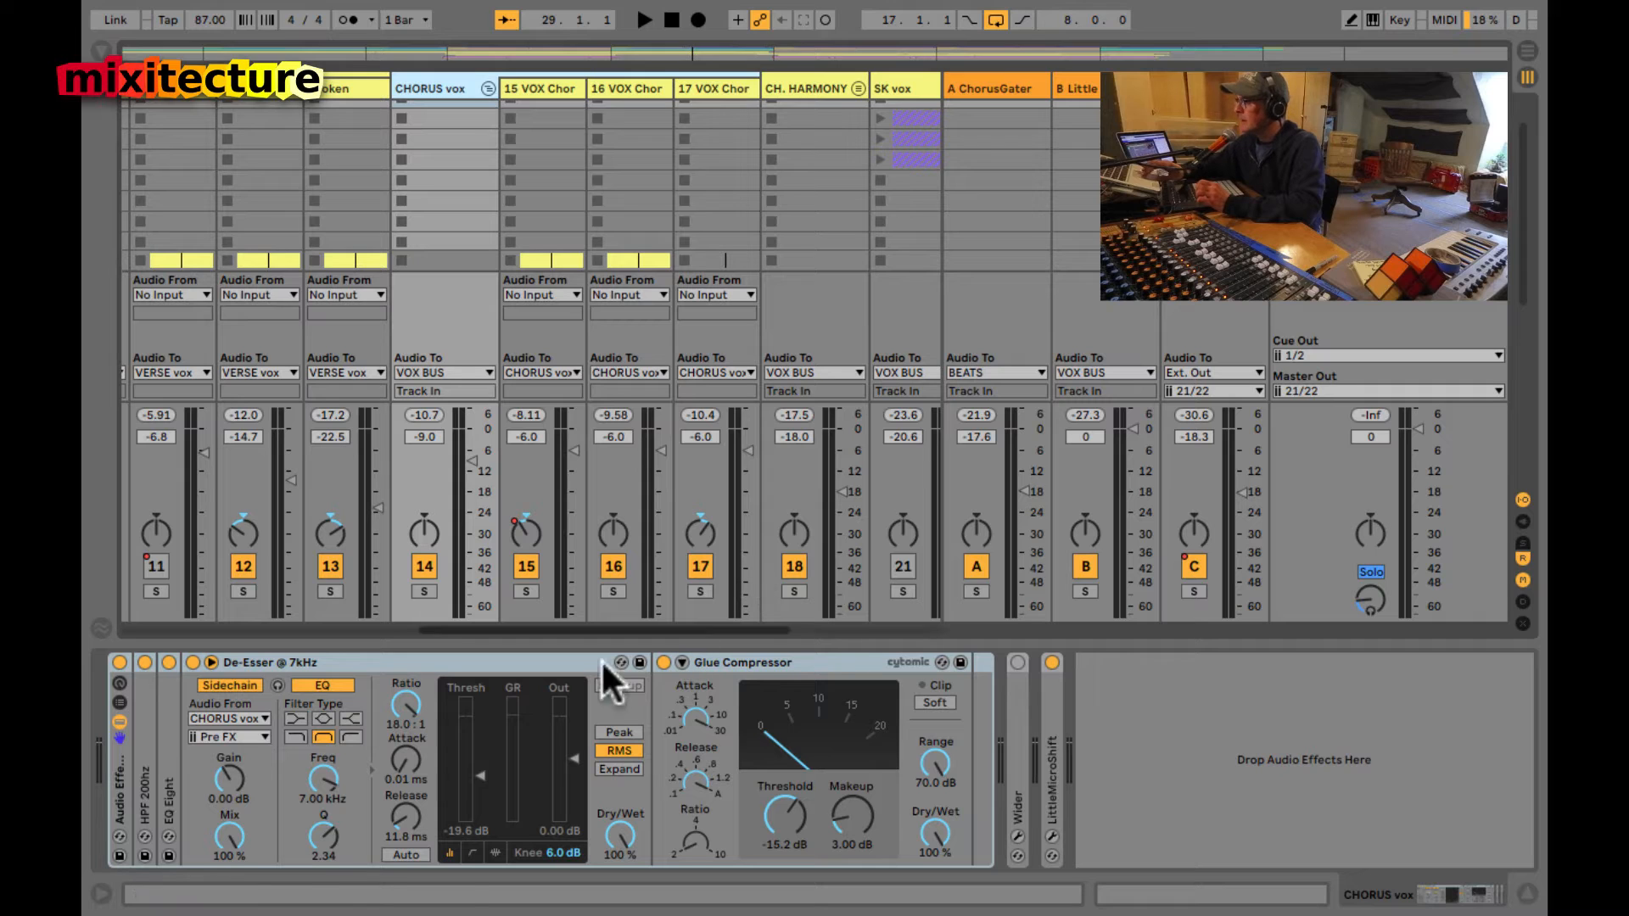
double_click(144, 765)
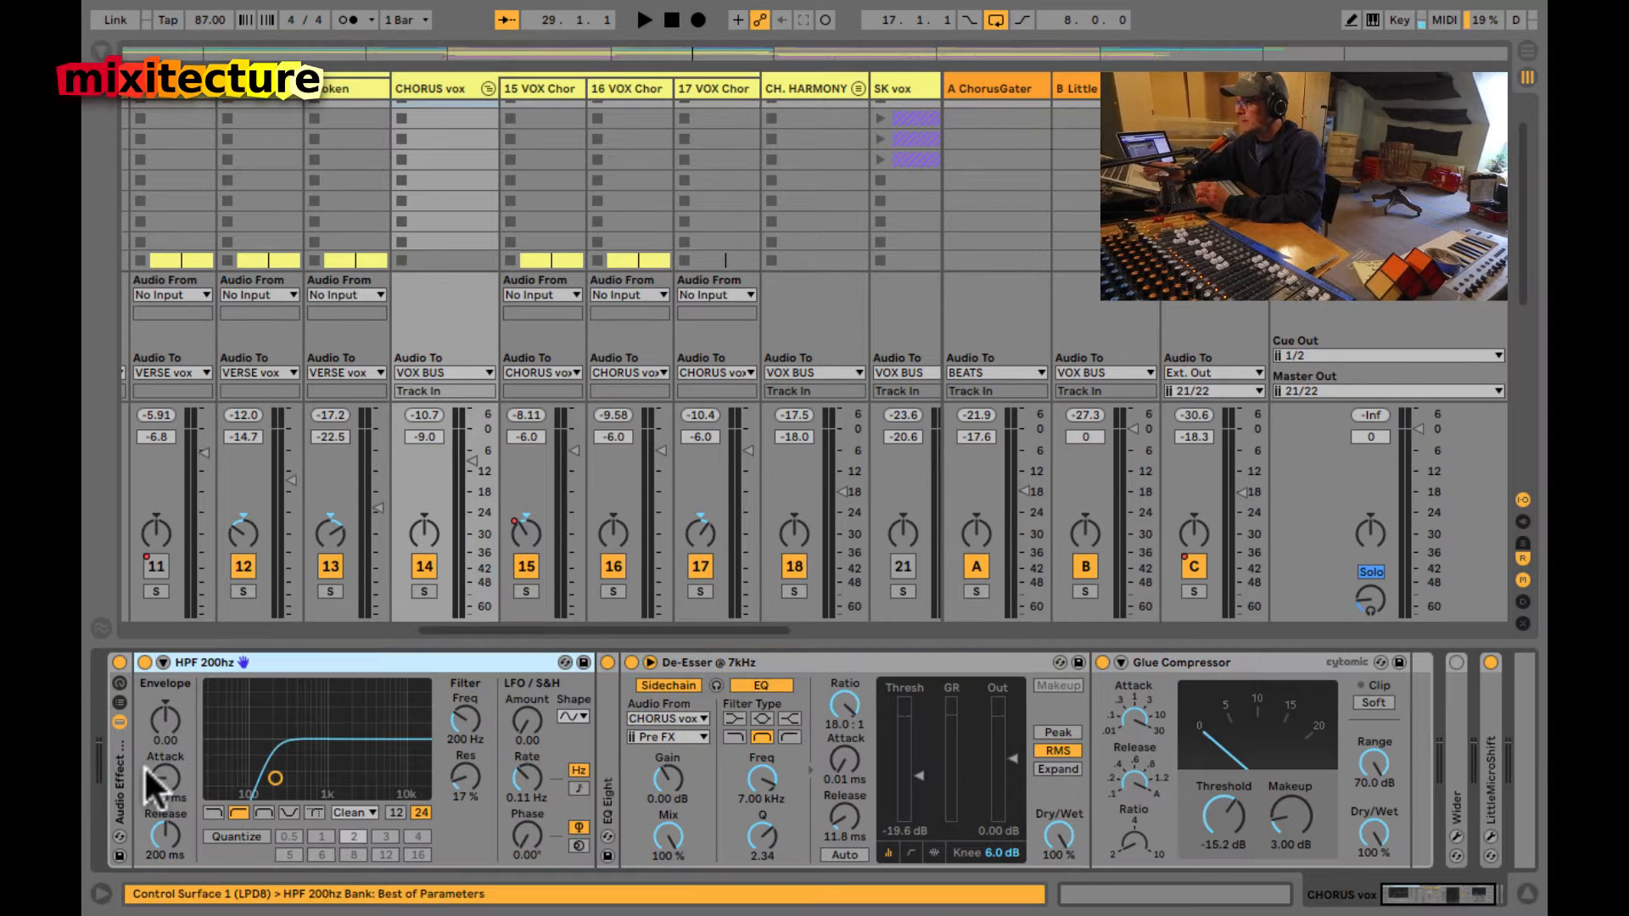
double_click(260, 664)
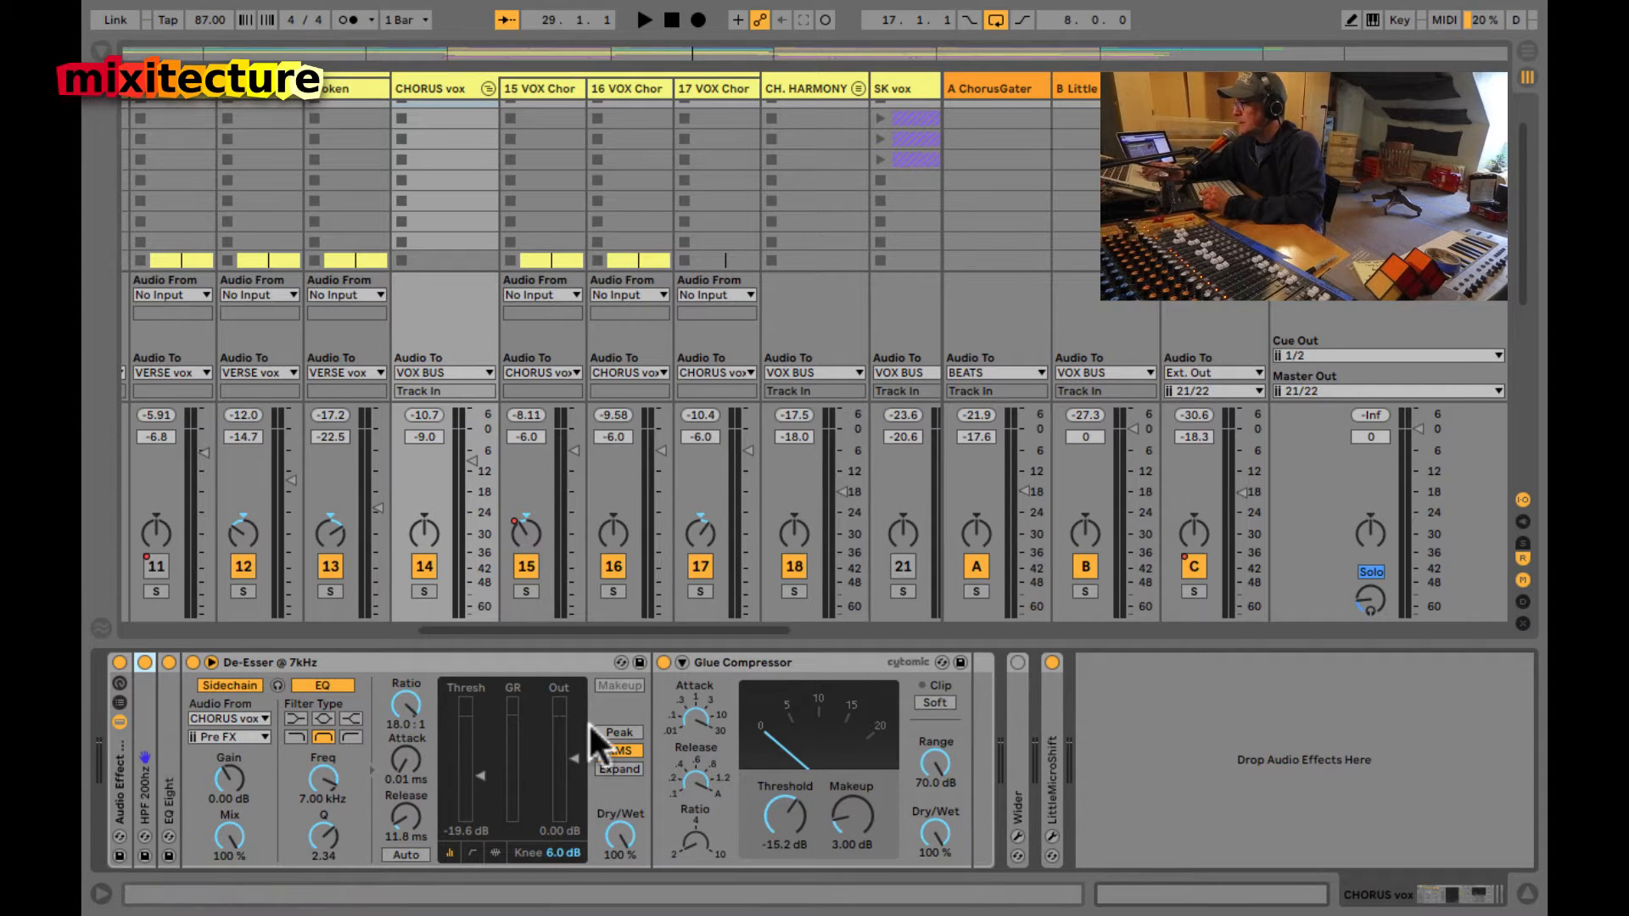
- Inspect the LittleMicroShift and Wider plug-ins on the CHORUS vox group, then close the Wider window and fold LittleMicroShift
double_click(1055, 766)
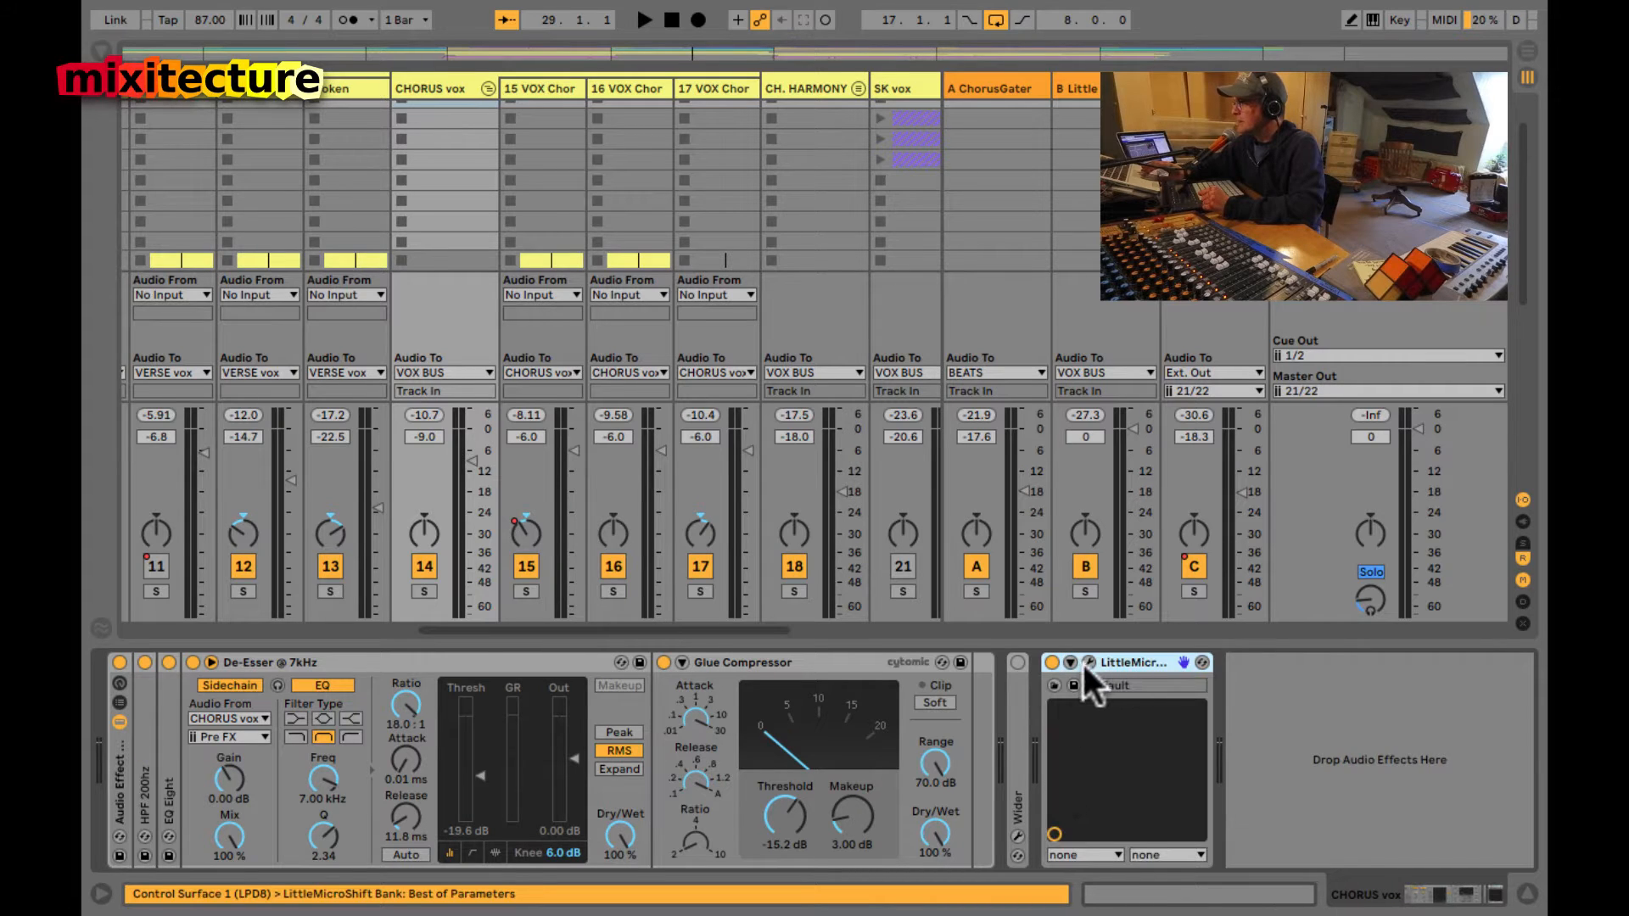
left_click(1089, 661)
left_click(1088, 662)
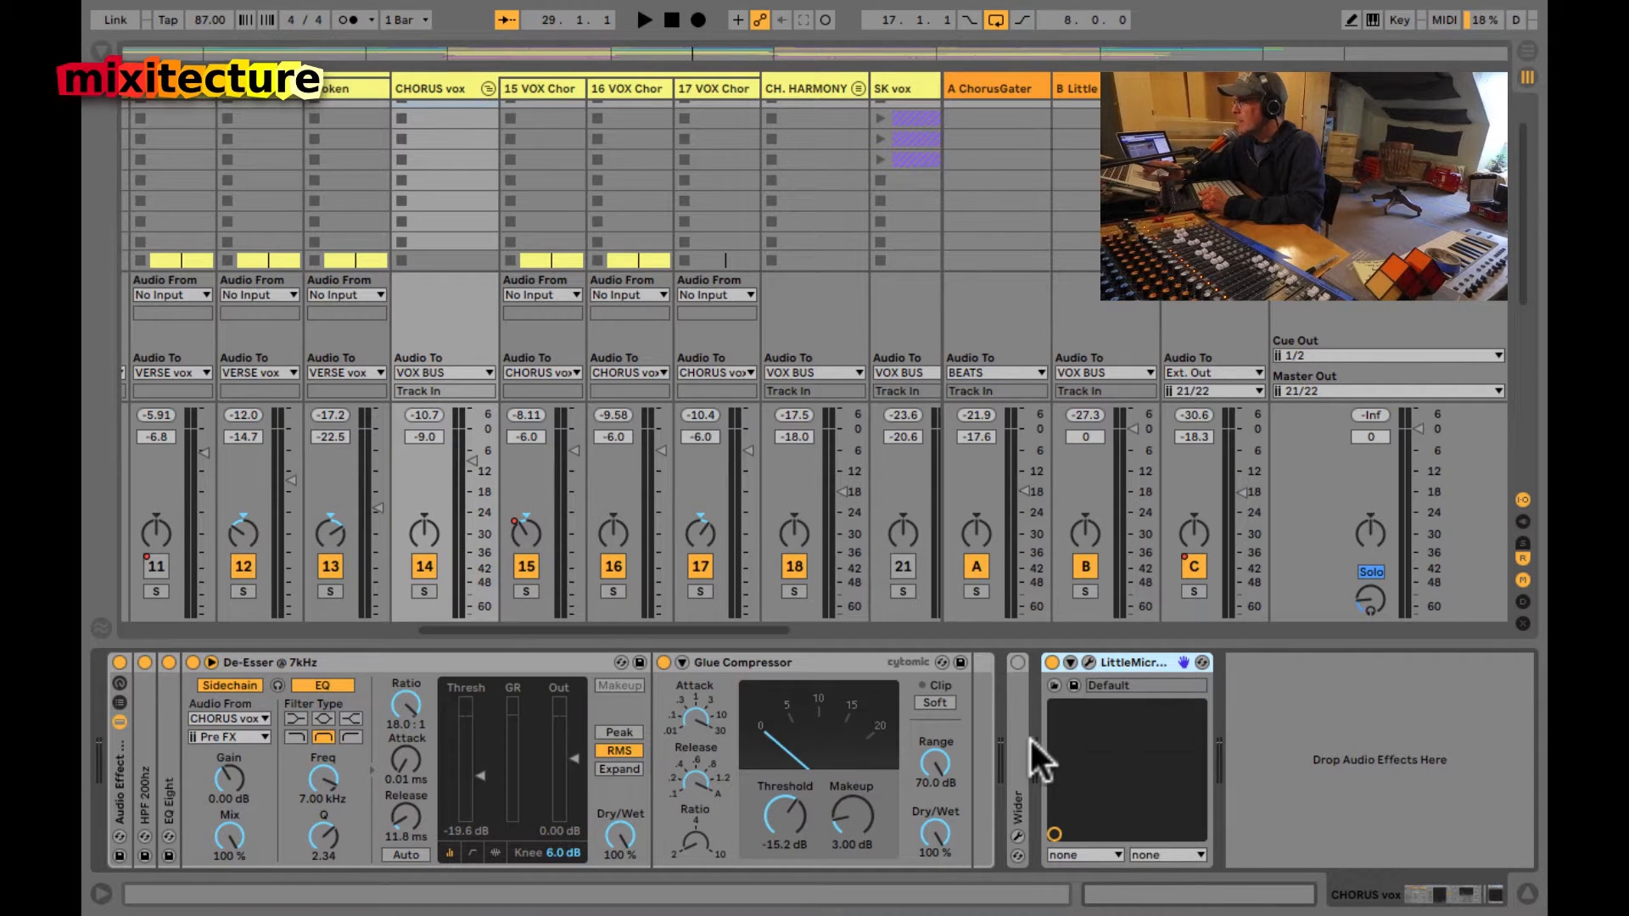
left_click(1017, 833)
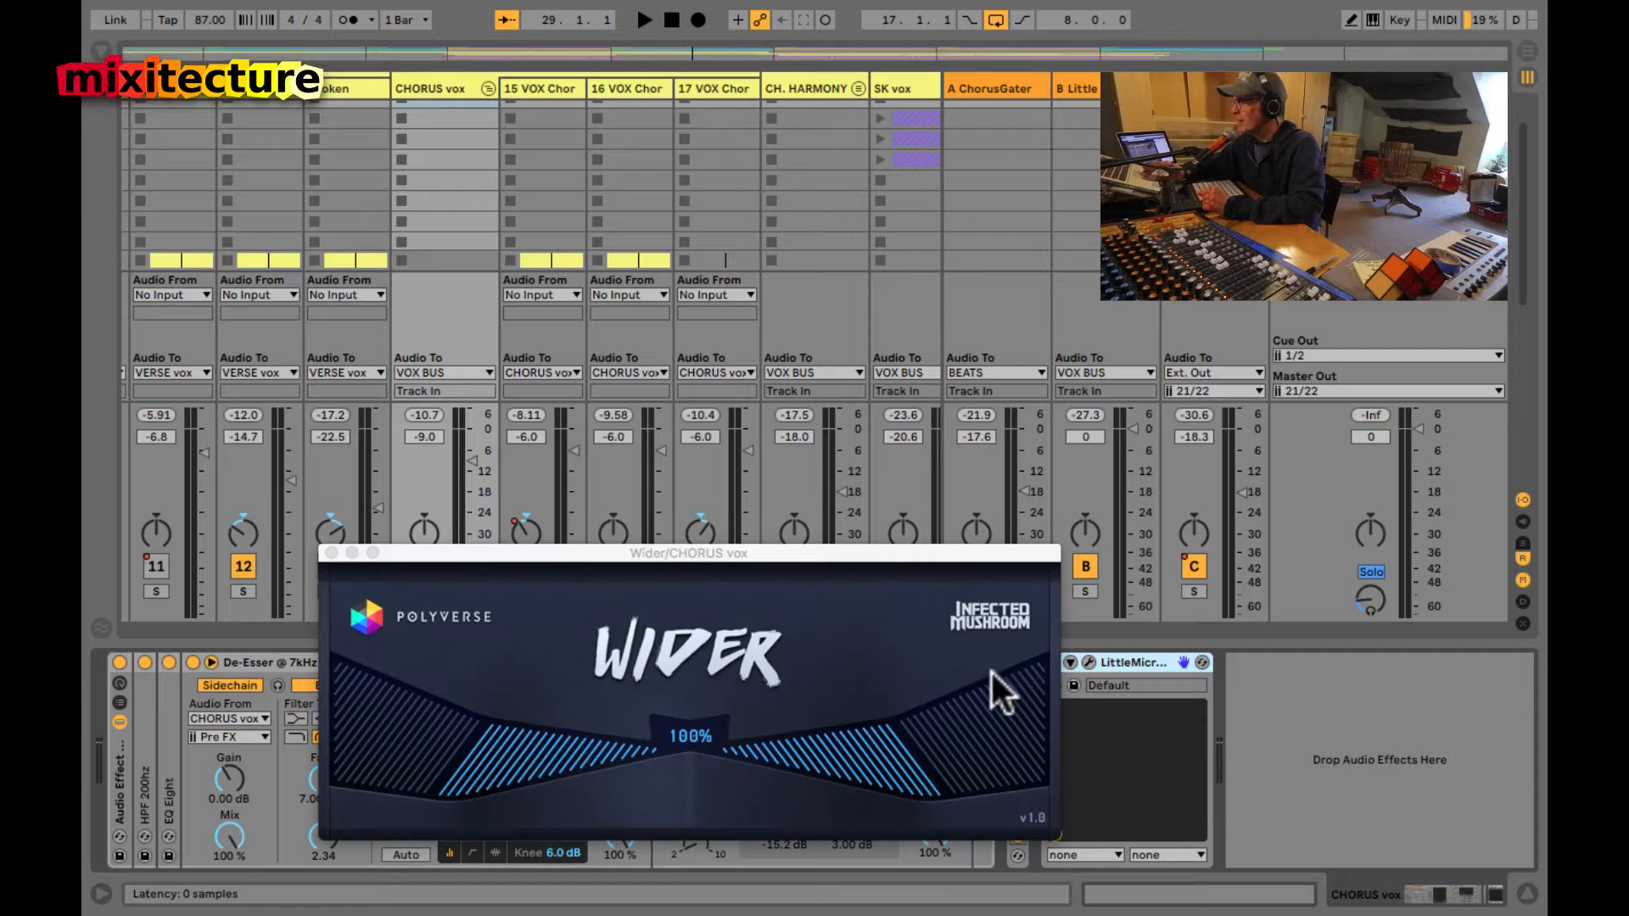
left_click(331, 552)
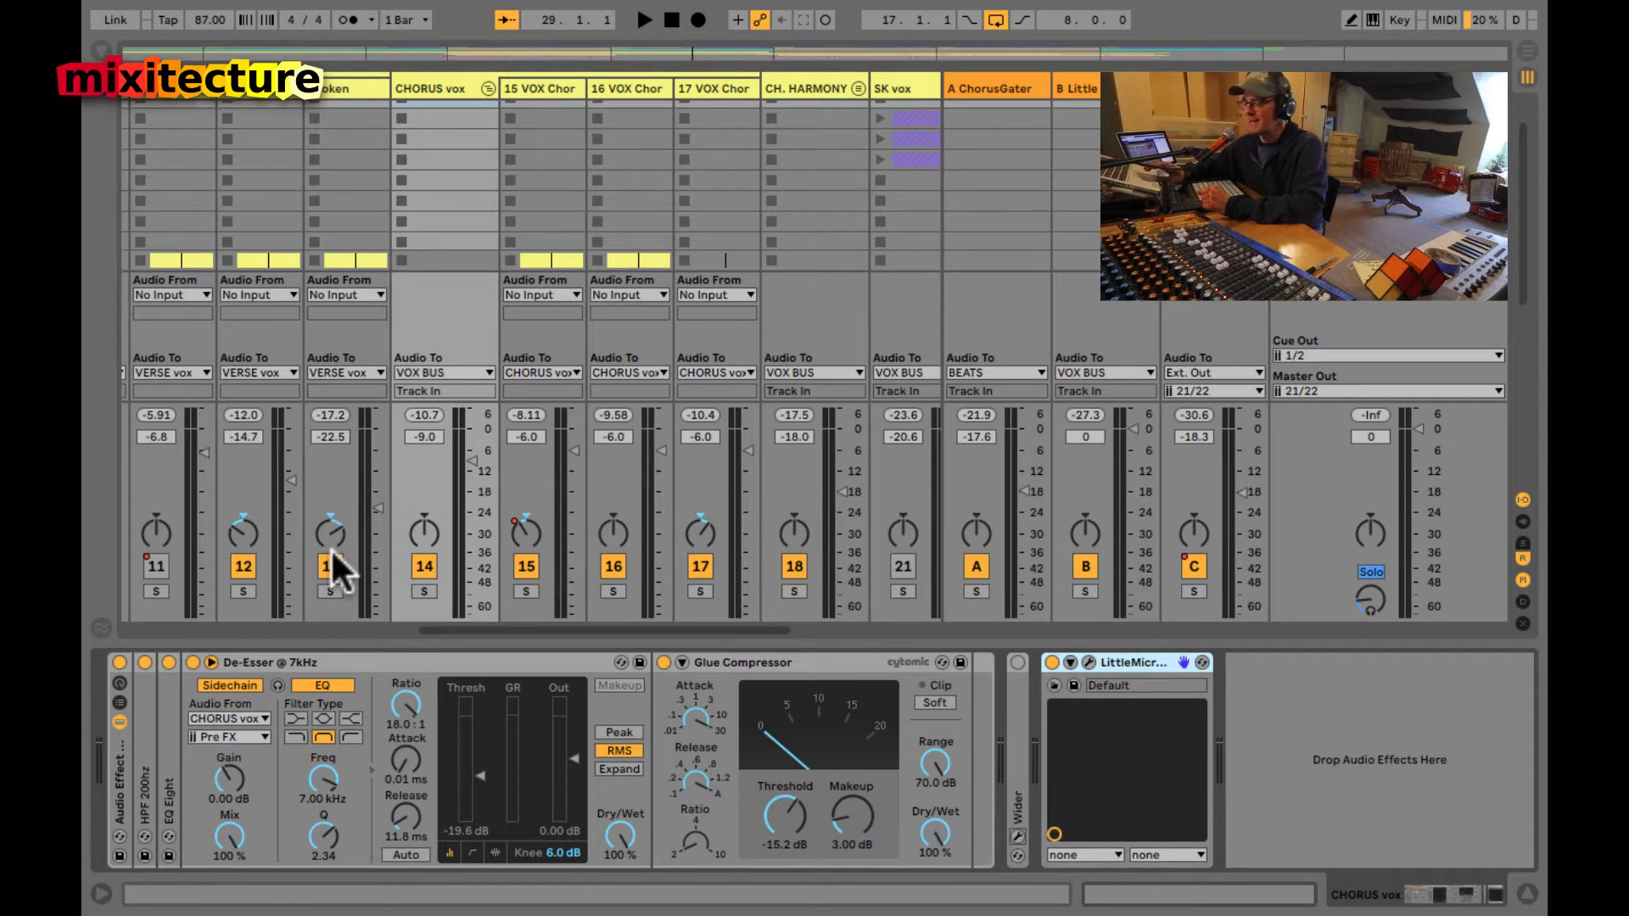
double_click(1113, 663)
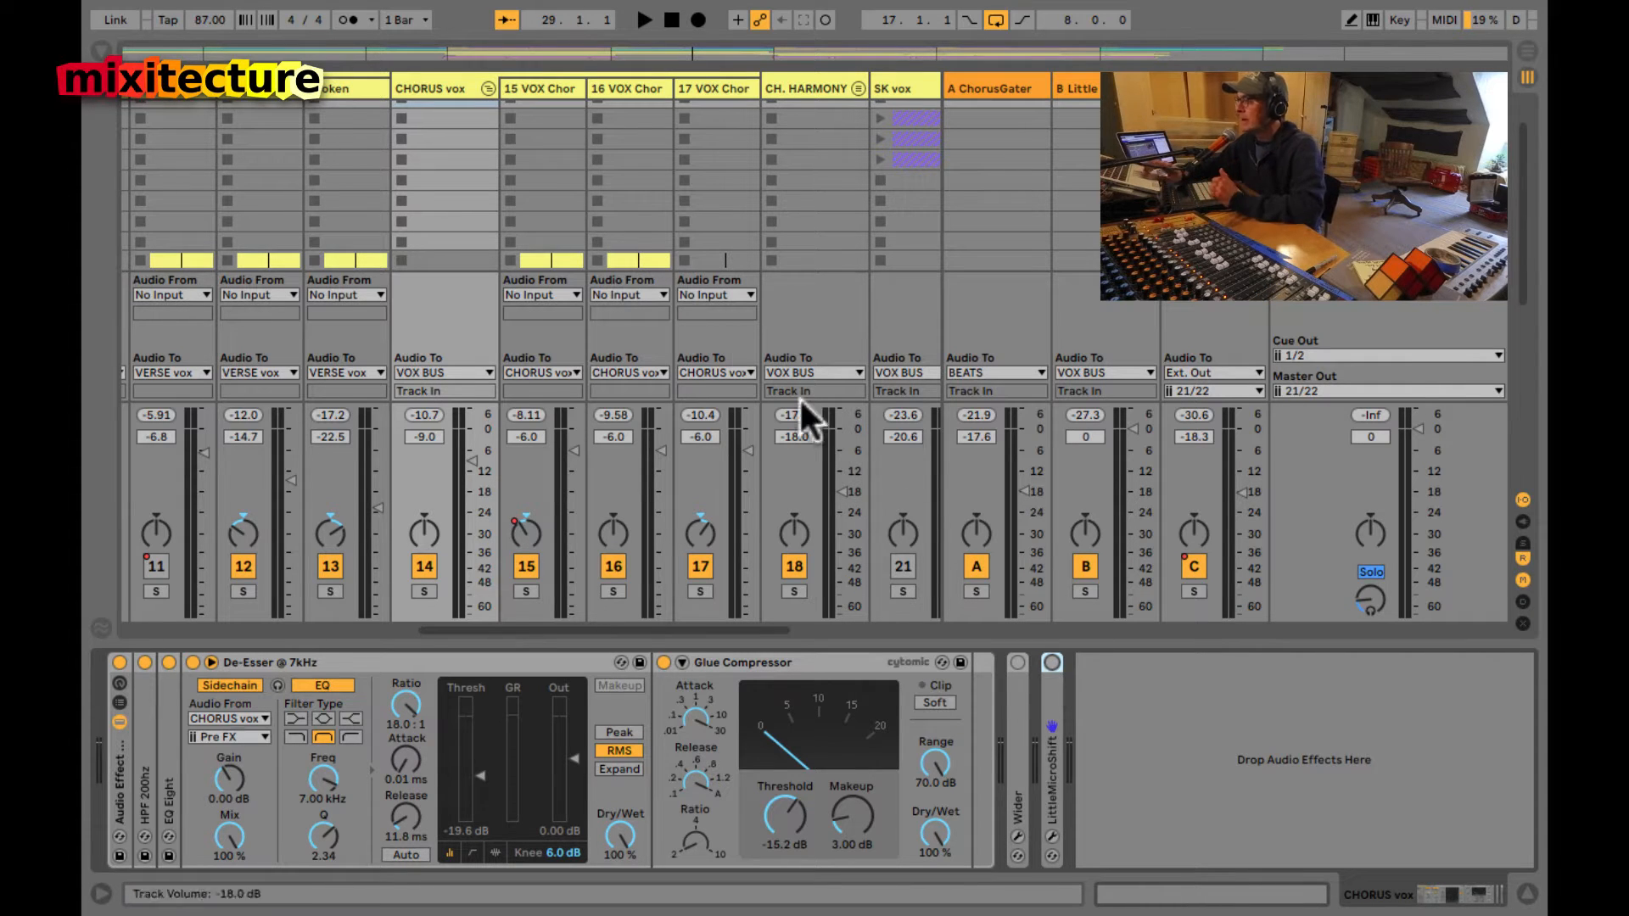
- Fold the CHORUS vox and VERSE vox groups in the mixer
left_click(488, 88)
scroll(451, 144, "left", 3)
scroll(654, 101, "right", 3)
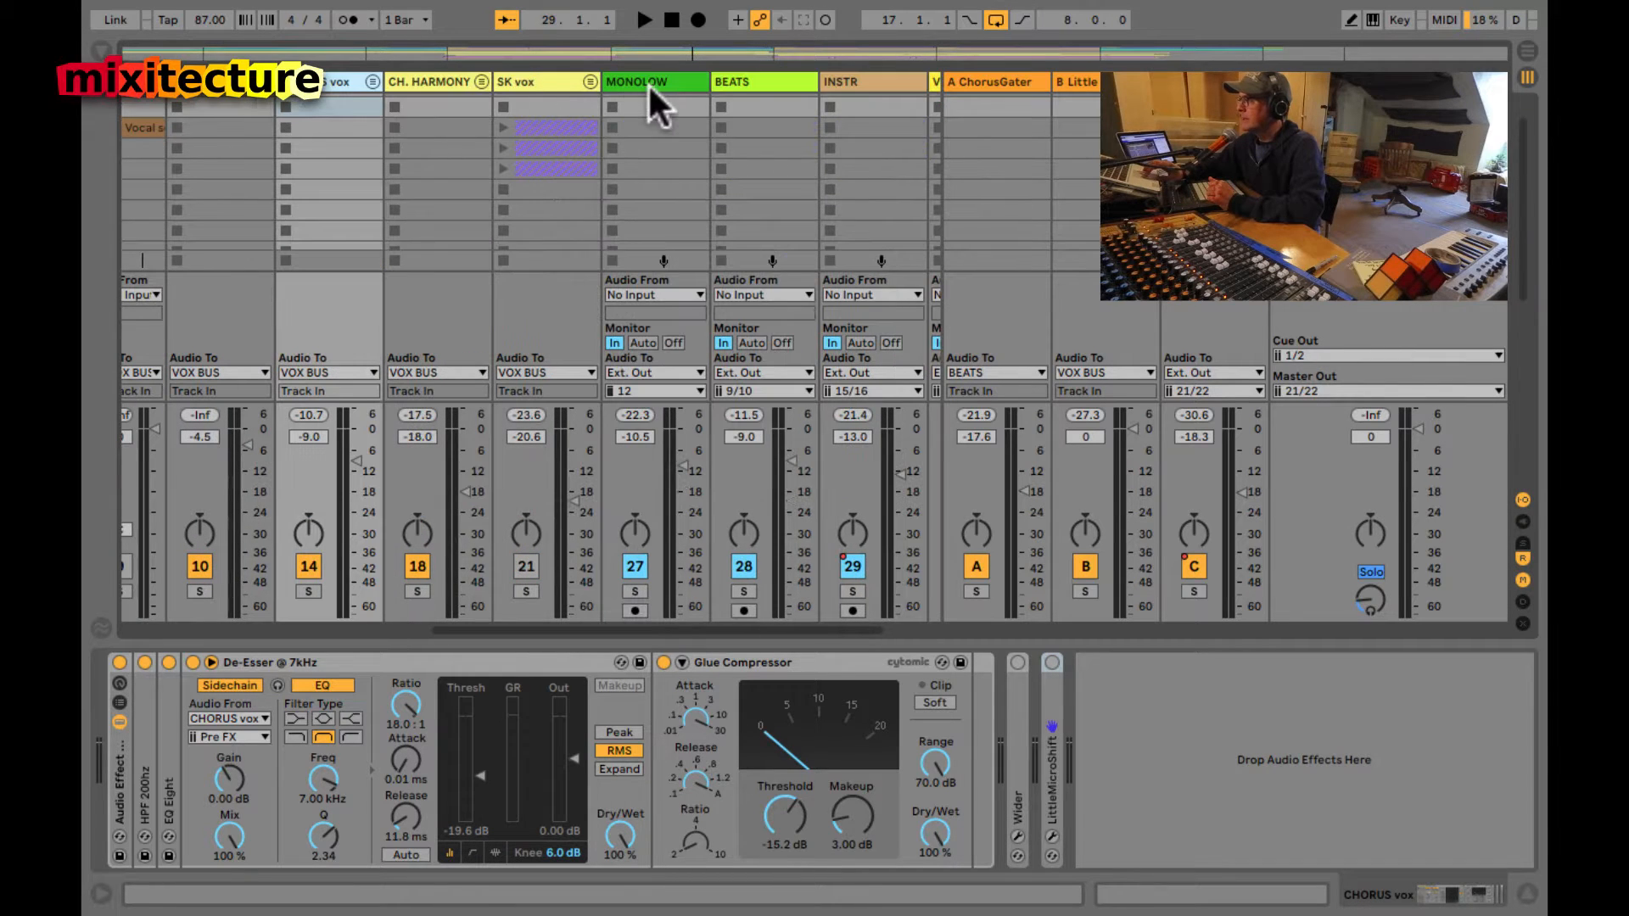
- Show the VOX BUS track's device chain and hide the mixer's In/Out section
scroll(817, 88, "right", 1)
left_click(821, 81)
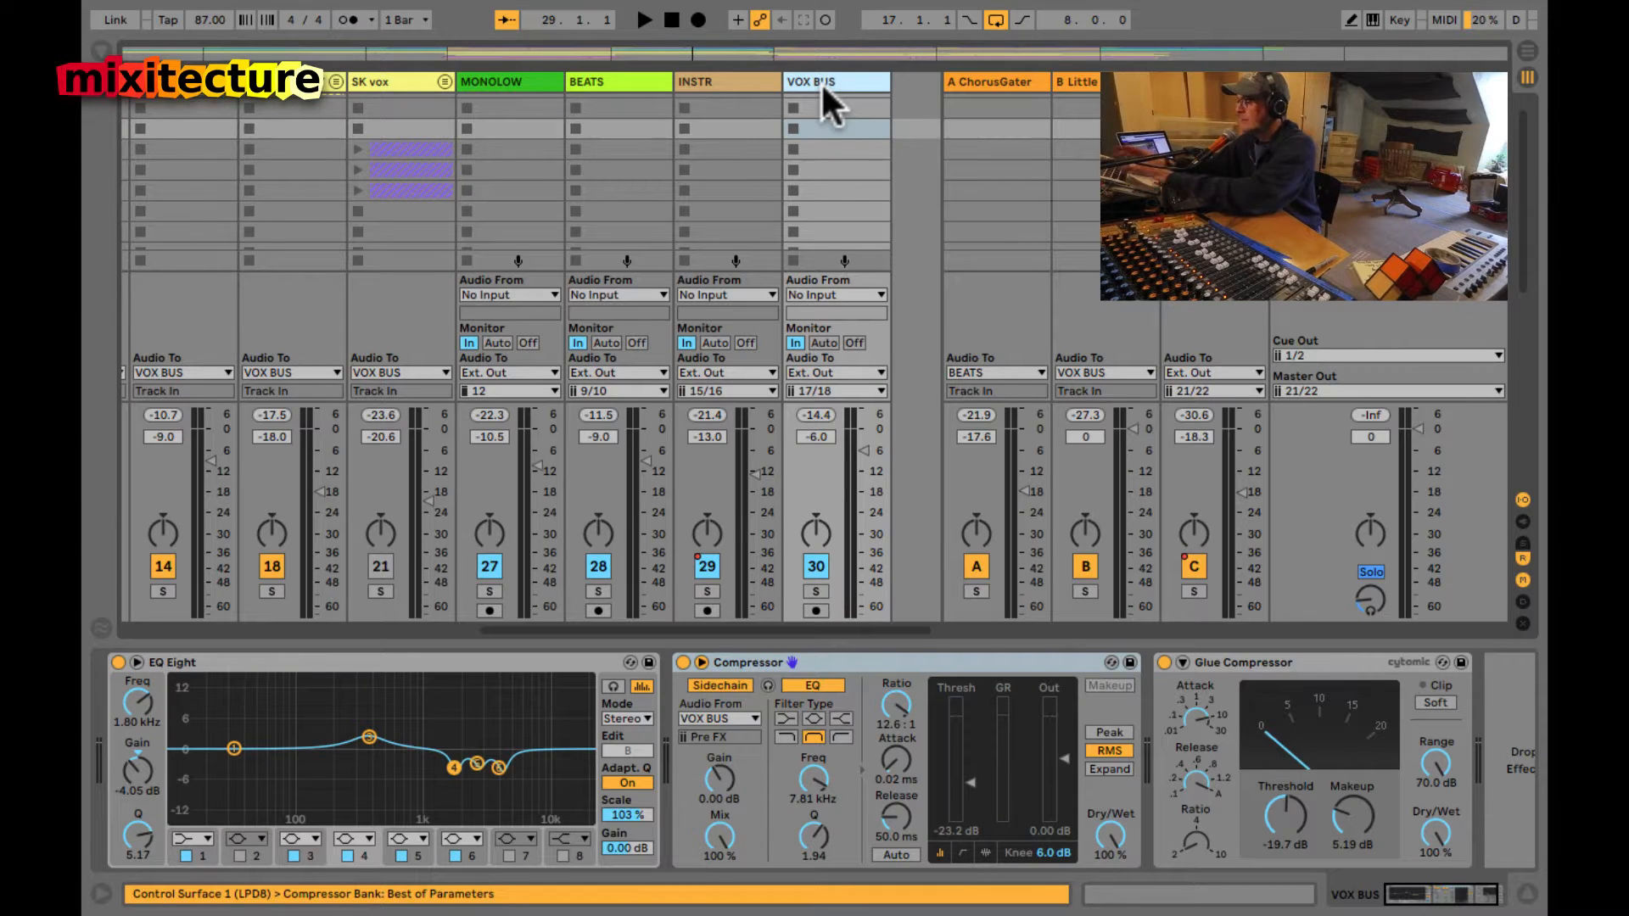
key("ctrl+alt+i")
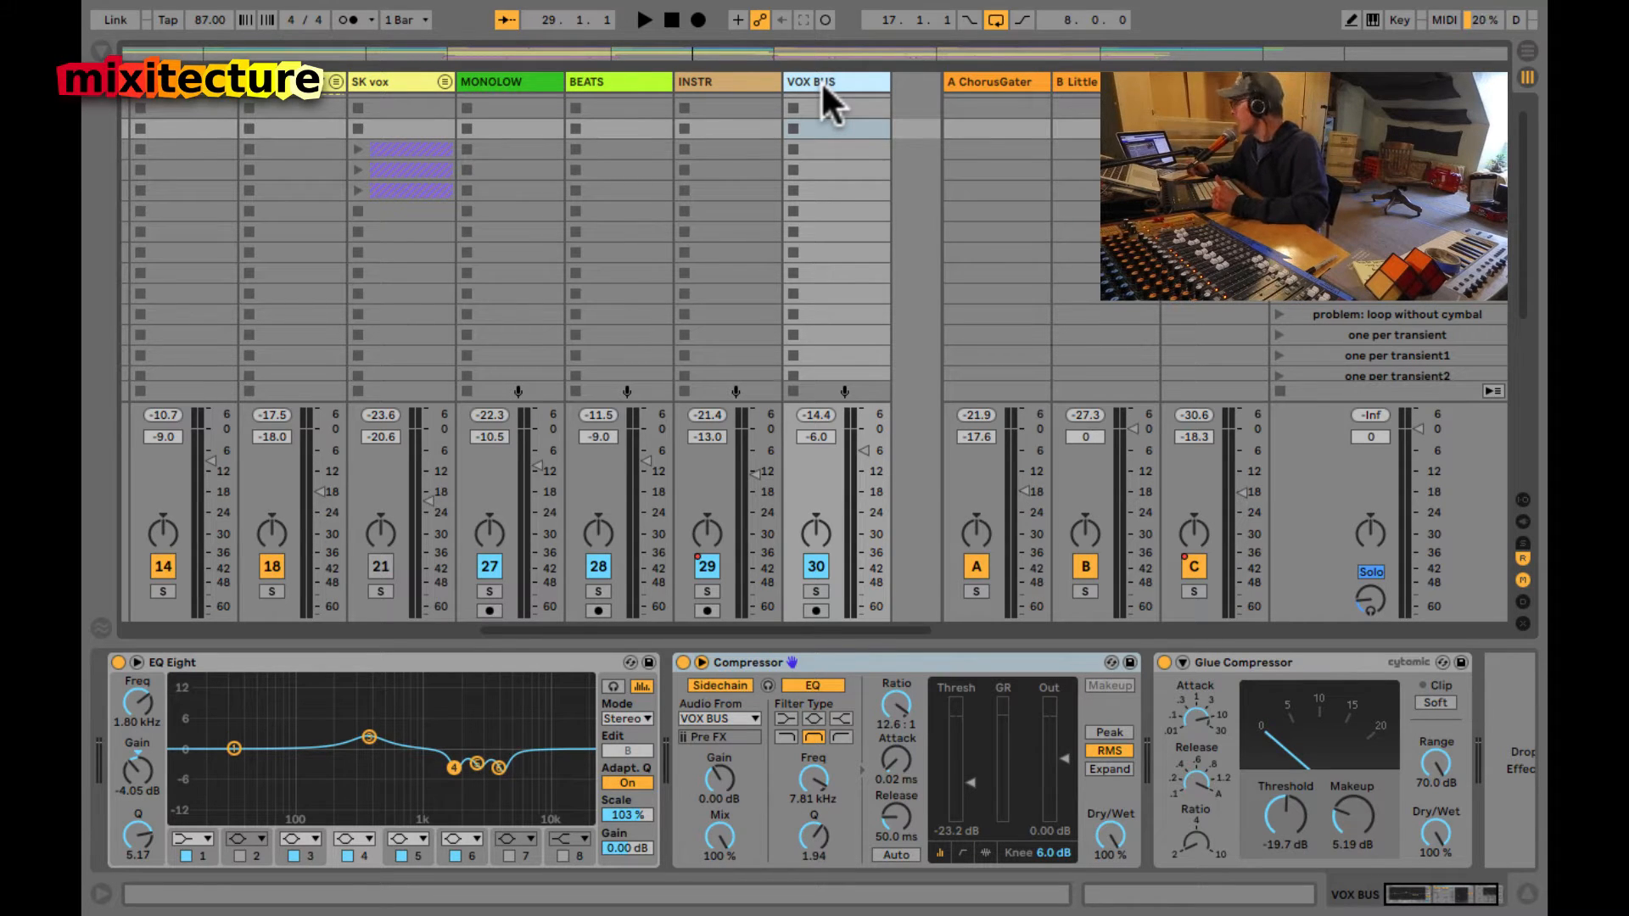
- Return to the Arrangement View and play the song from the start of VERSE 1 at bar 5
key("Tab")
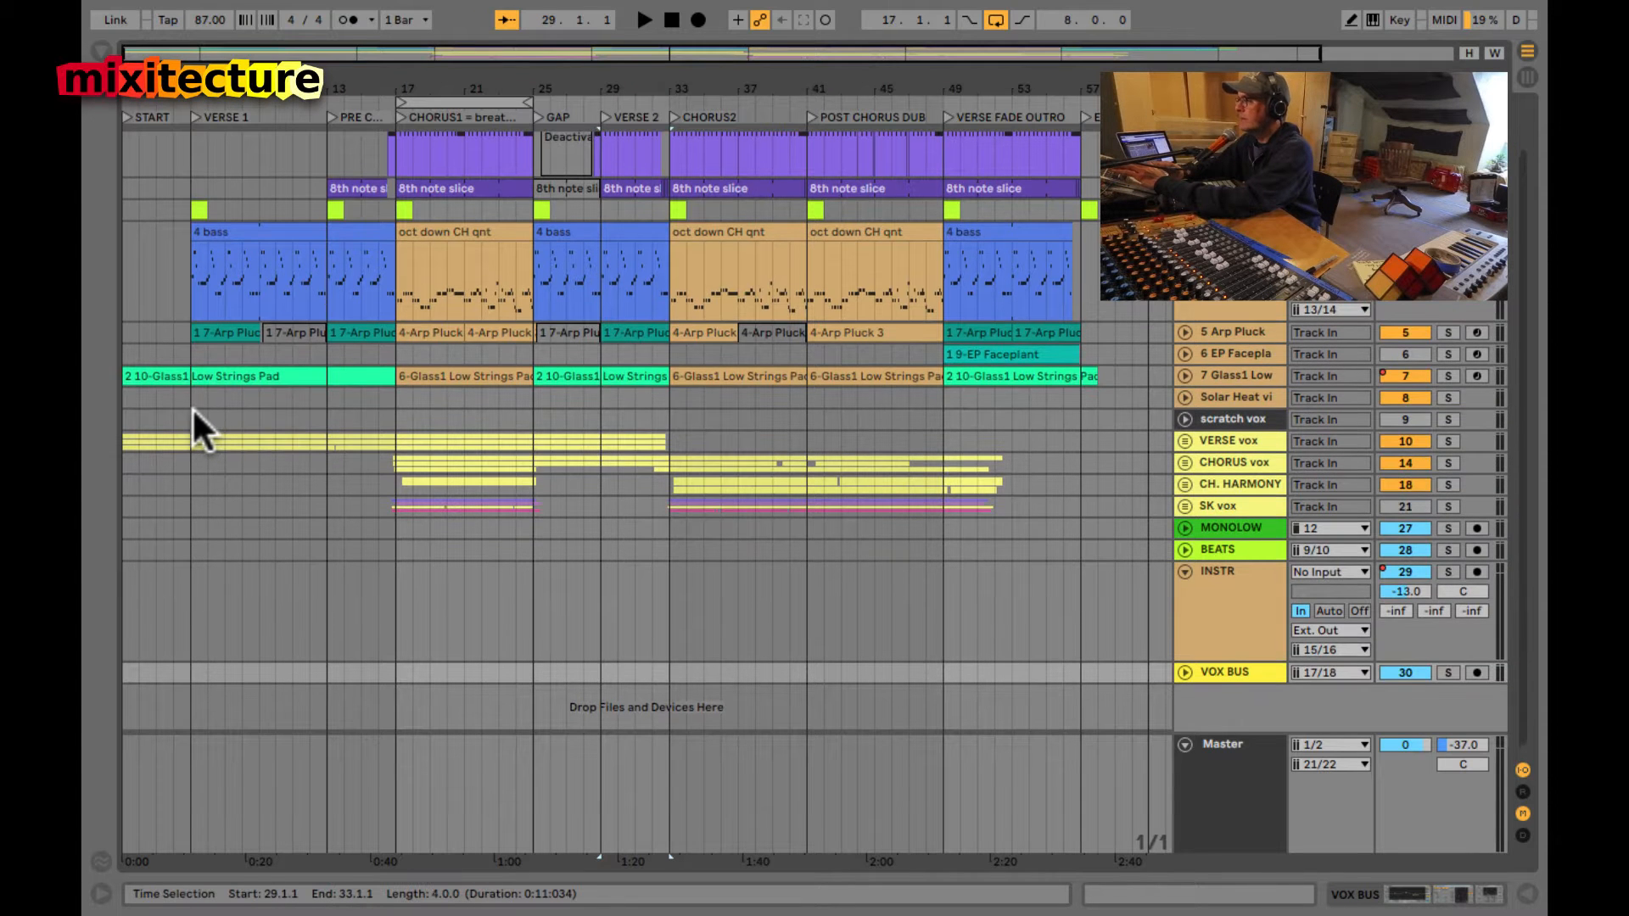
left_click(192, 407)
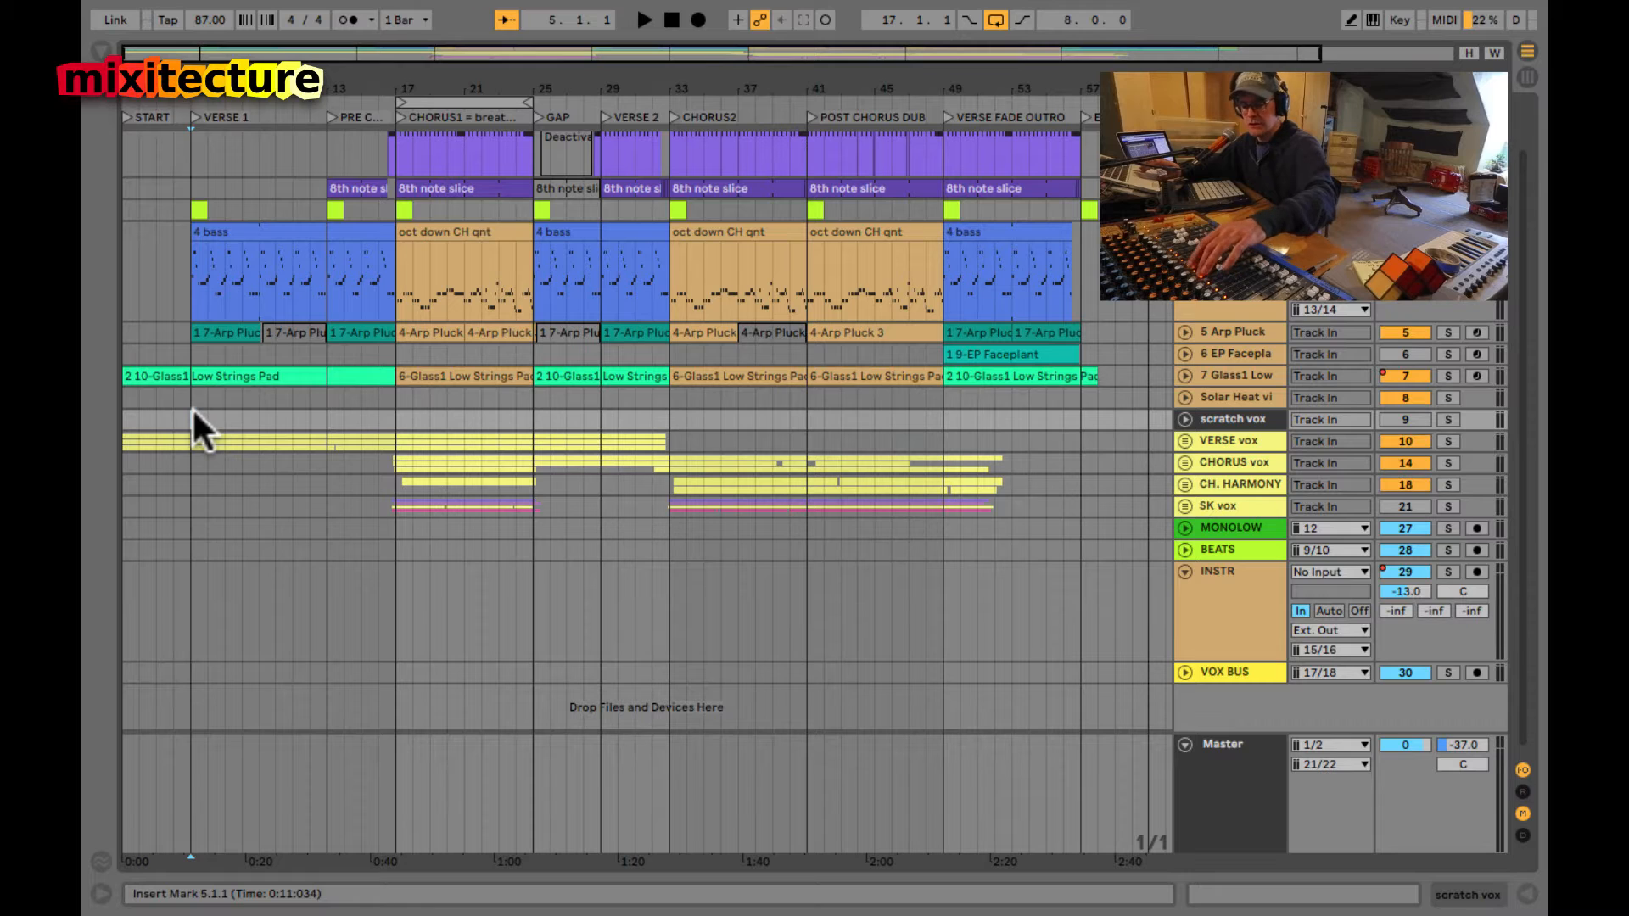
key("space")
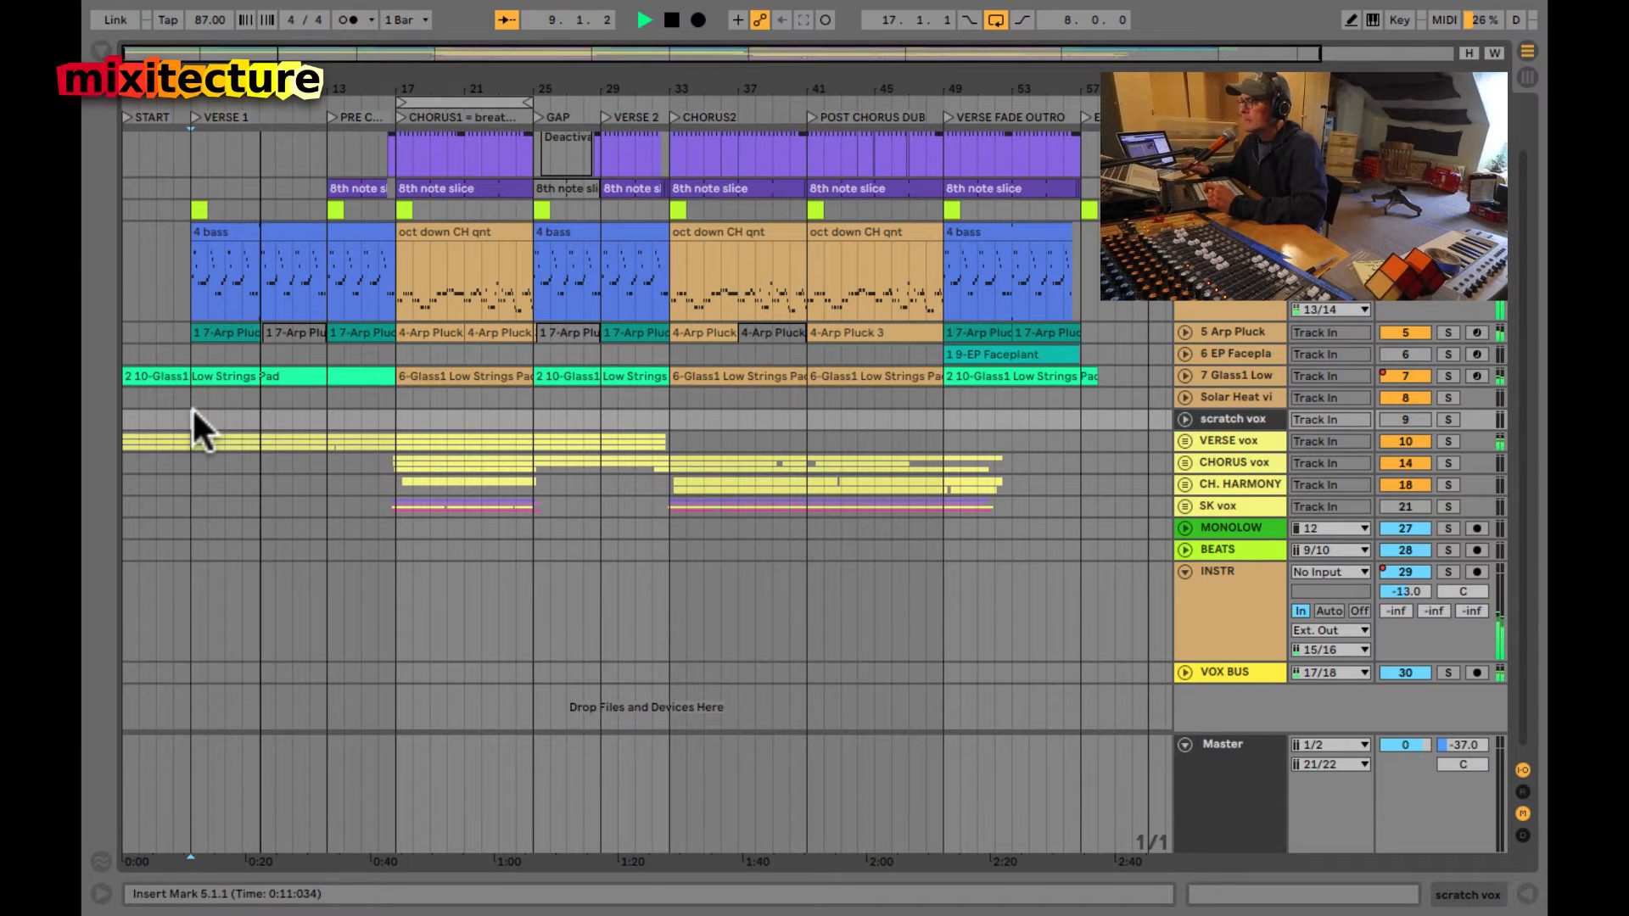
- Check the VERSE vox and VOX BUS meters in the Session View during playback and reset the VOX BUS peak level
key("Tab")
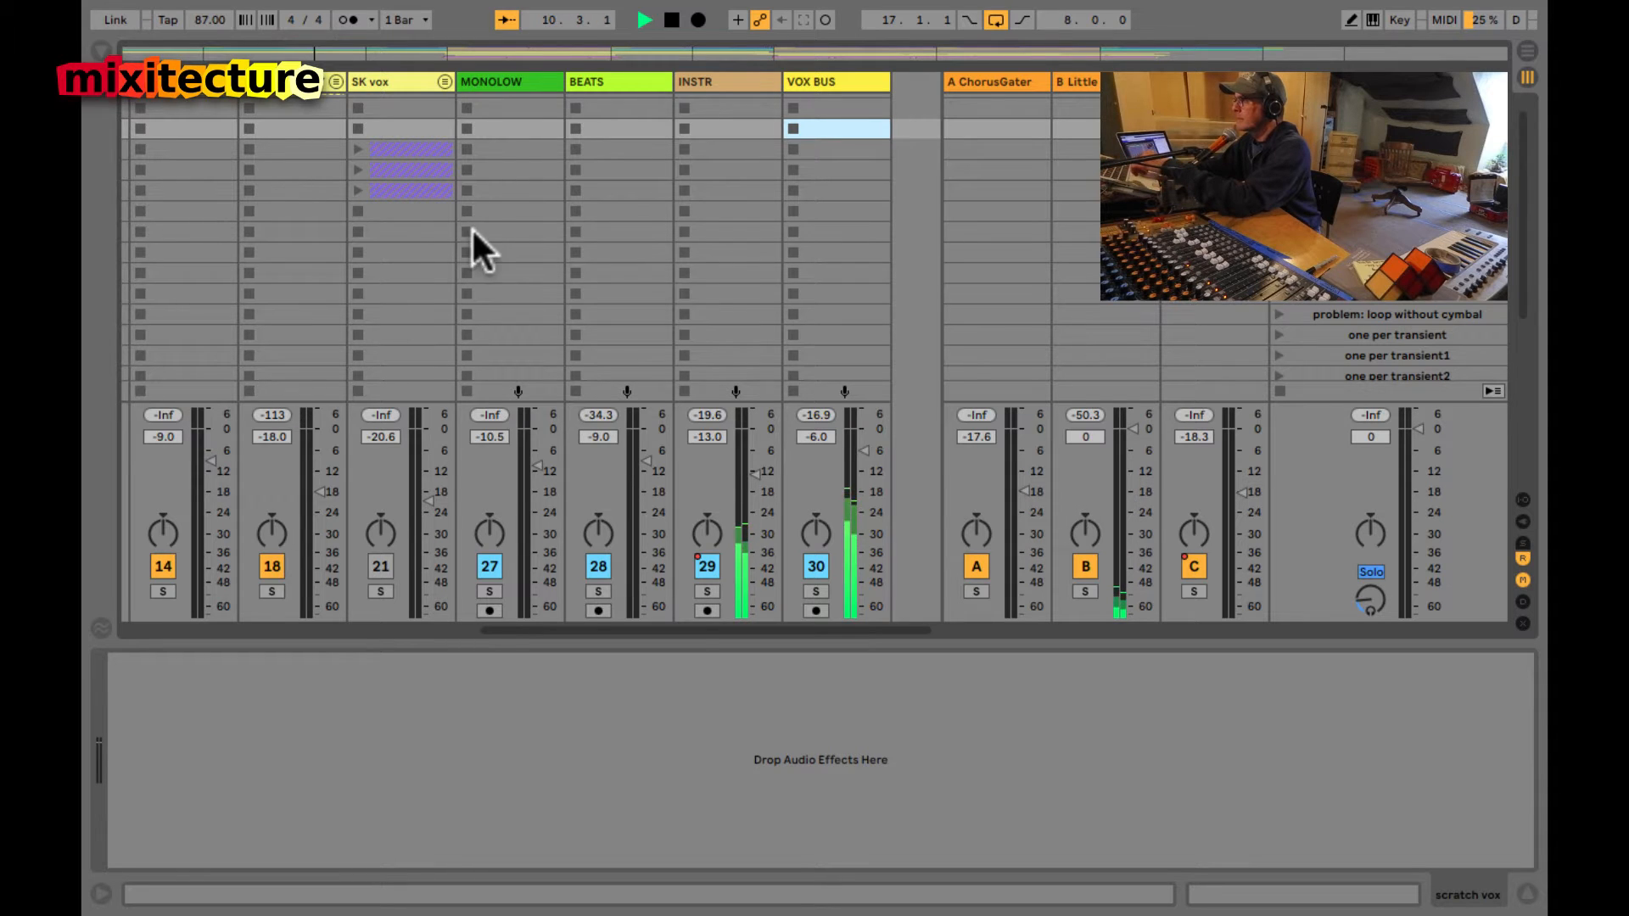
scroll(503, 232, "left", 3)
scroll(502, 232, "left", 3)
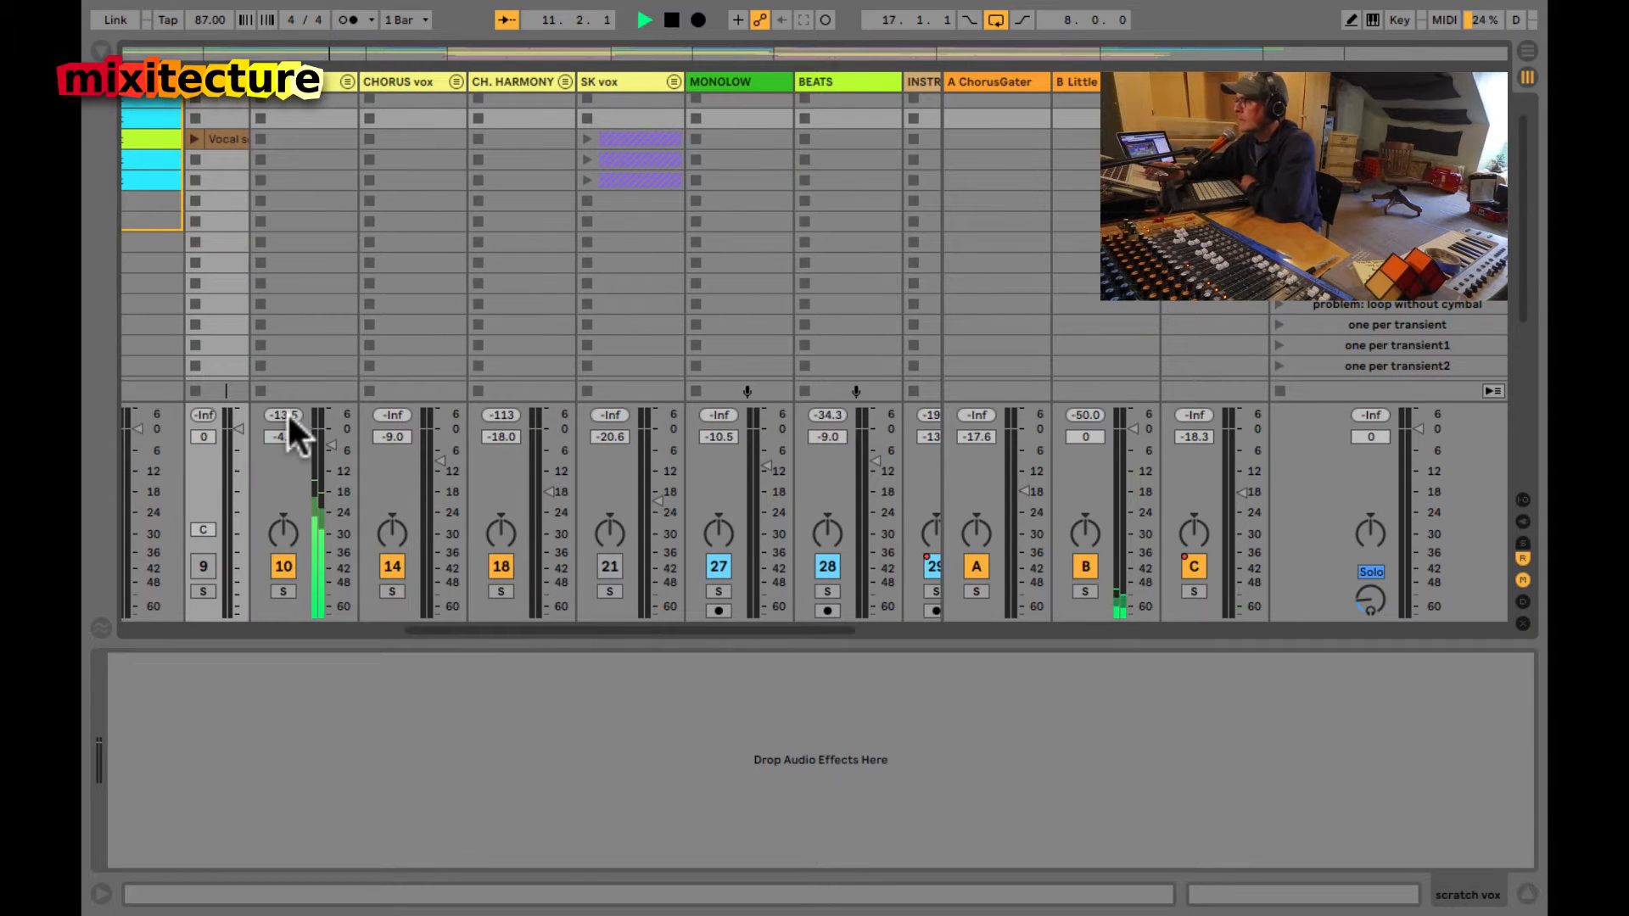
scroll(669, 445, "right", 5)
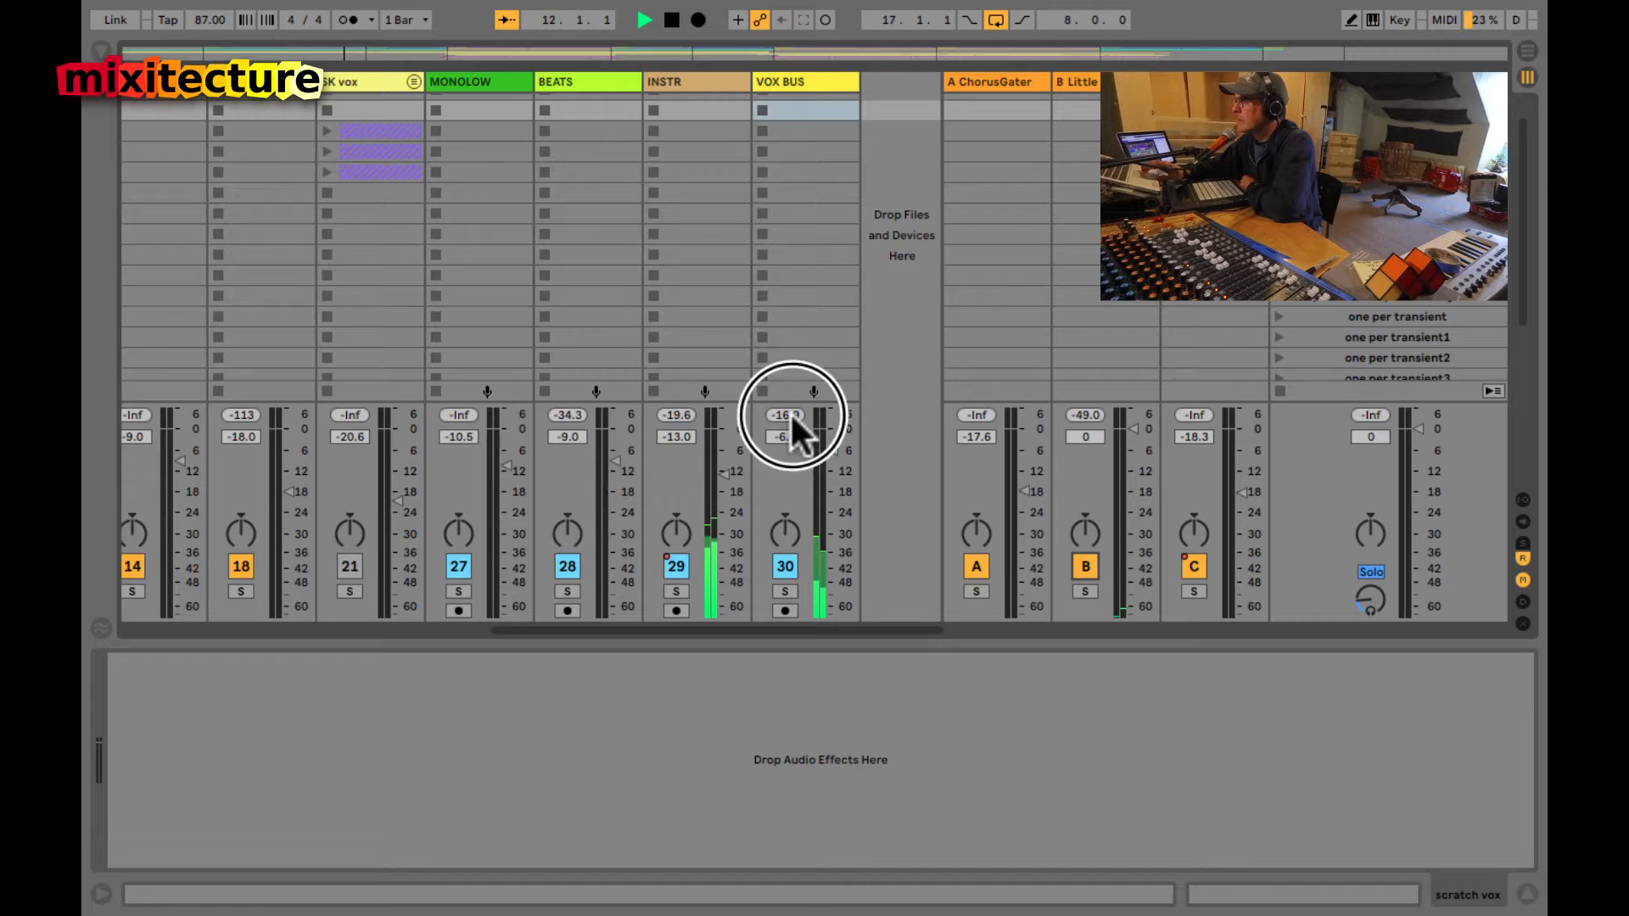
left_click(786, 414)
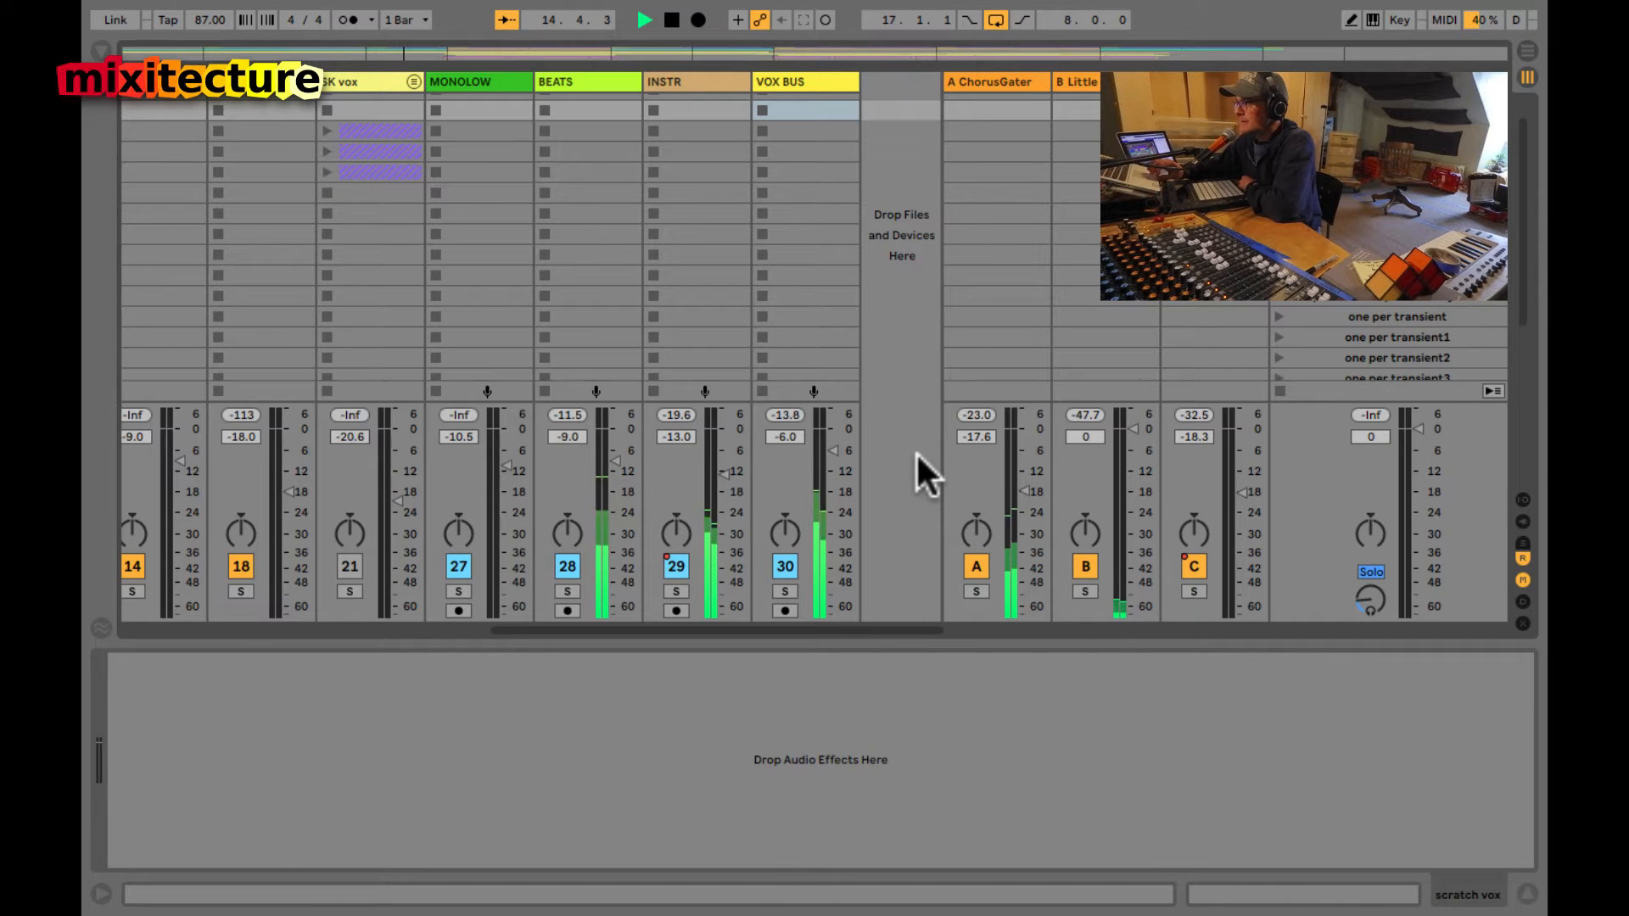
- Follow the playback in the Arrangement View into CHORUS1, stop it and briefly check the Session View mixer levels
key("Tab")
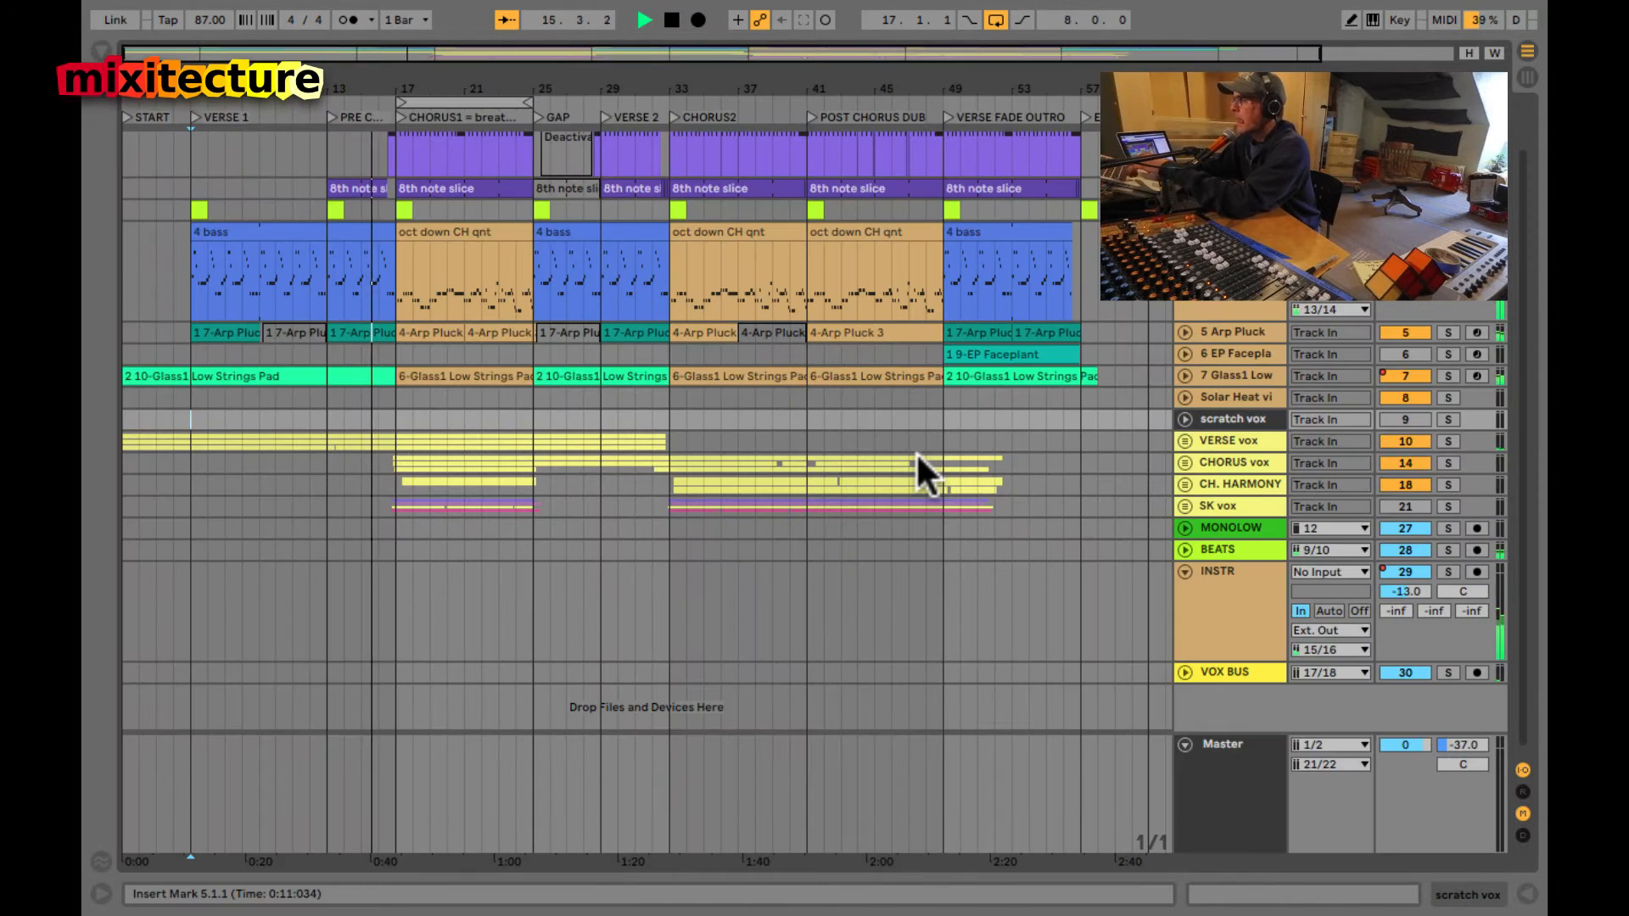
scroll(915, 452, "up", 2)
scroll(914, 451, "right", 1)
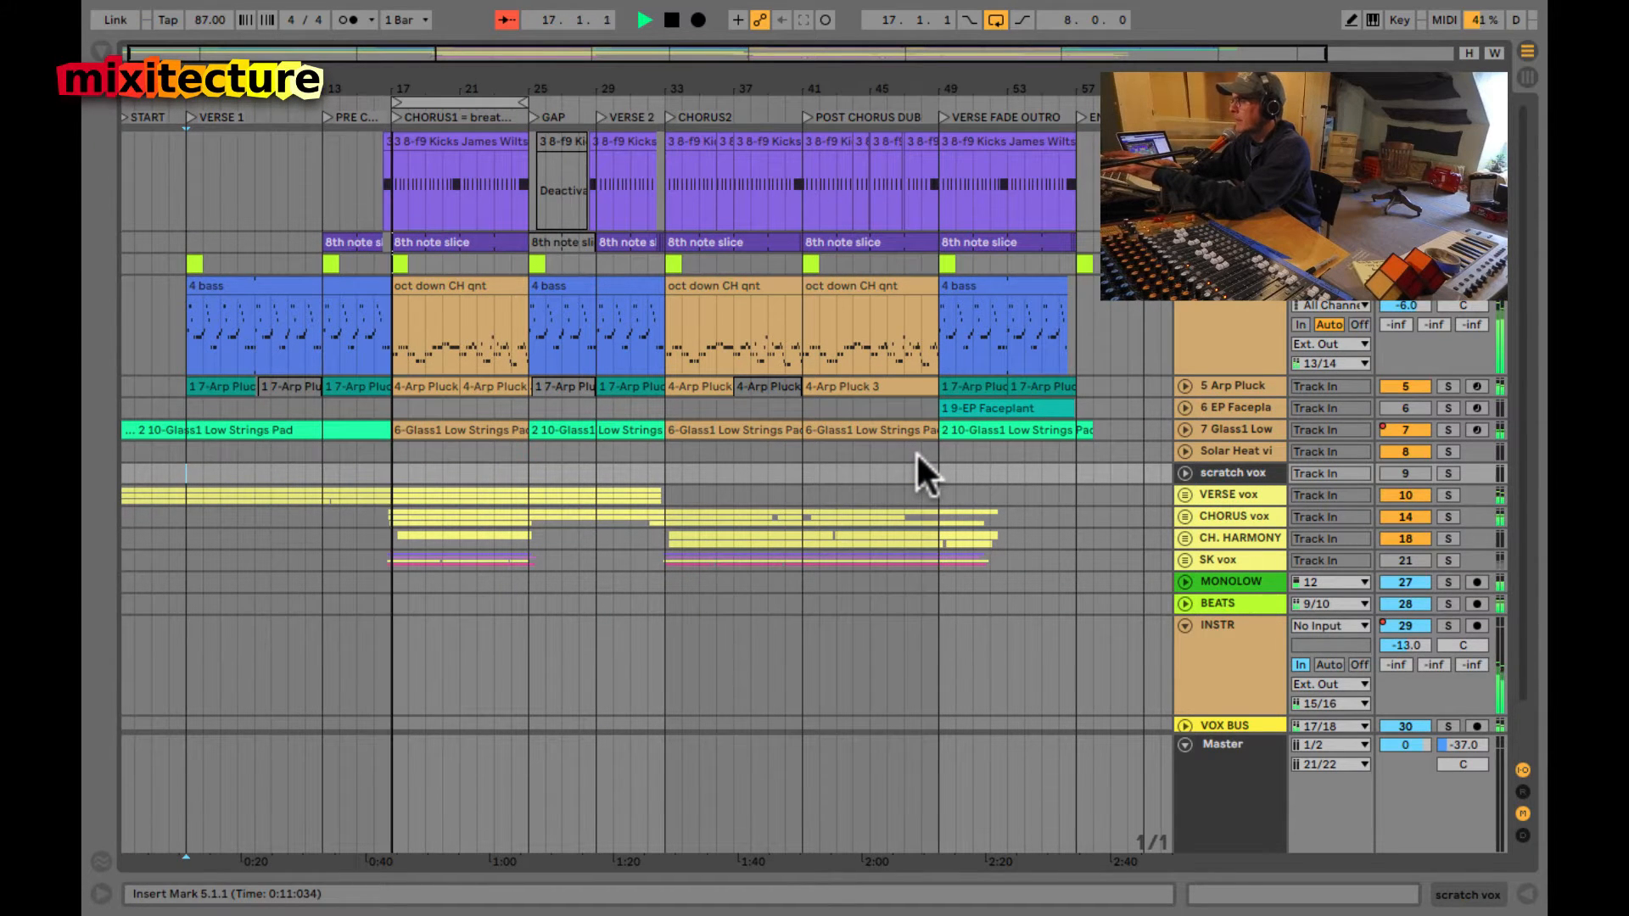
key("Tab")
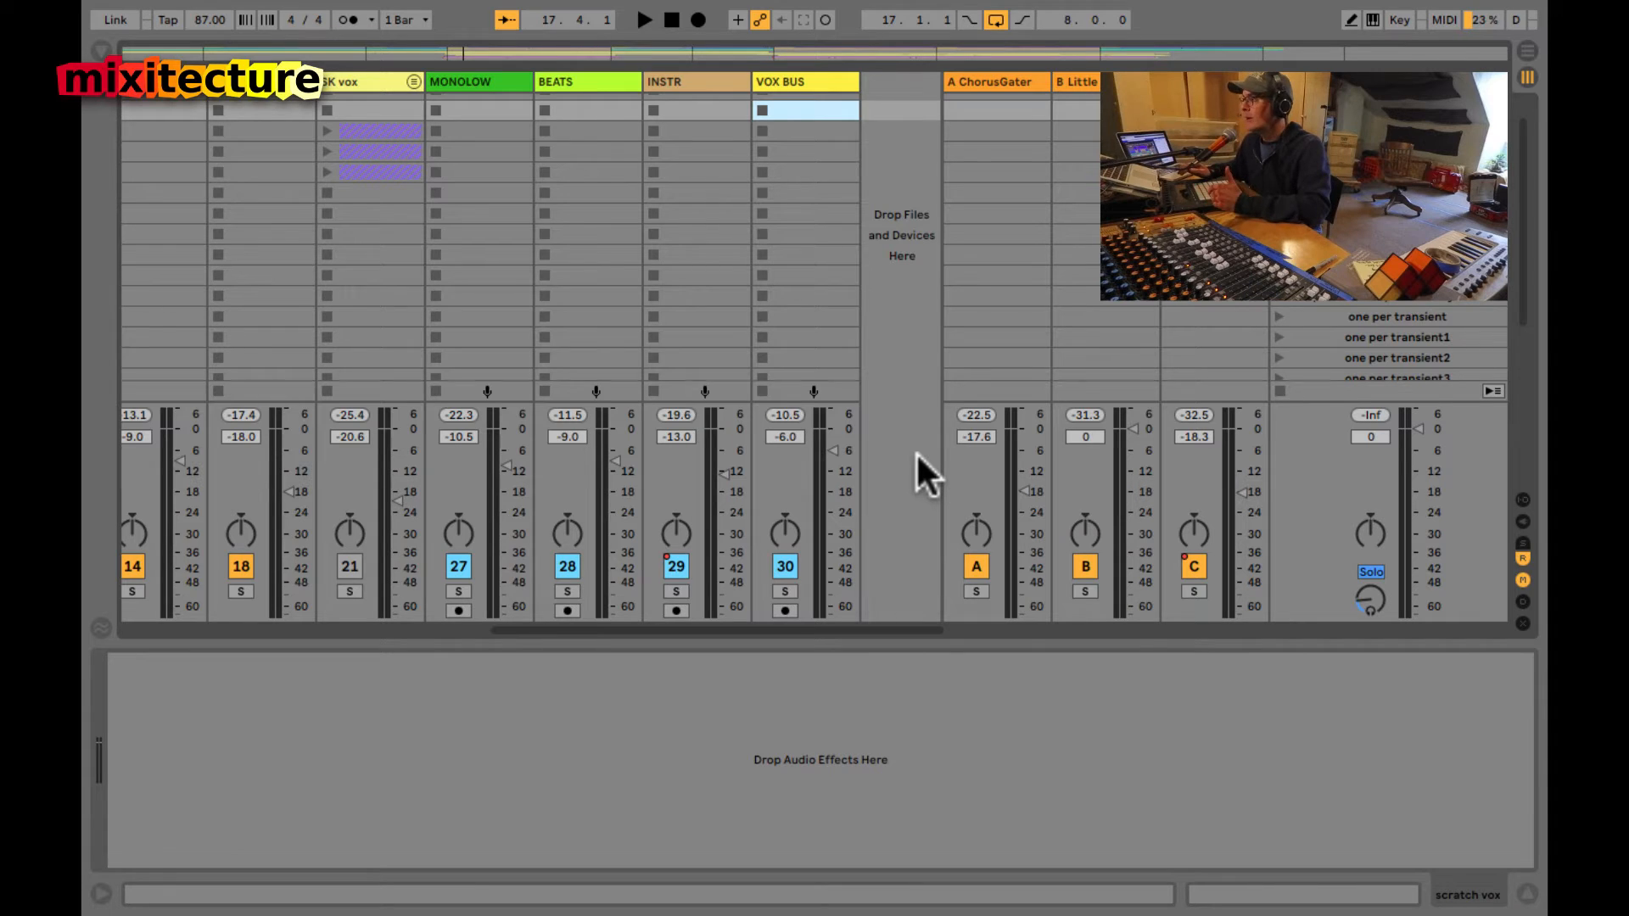
key("Tab")
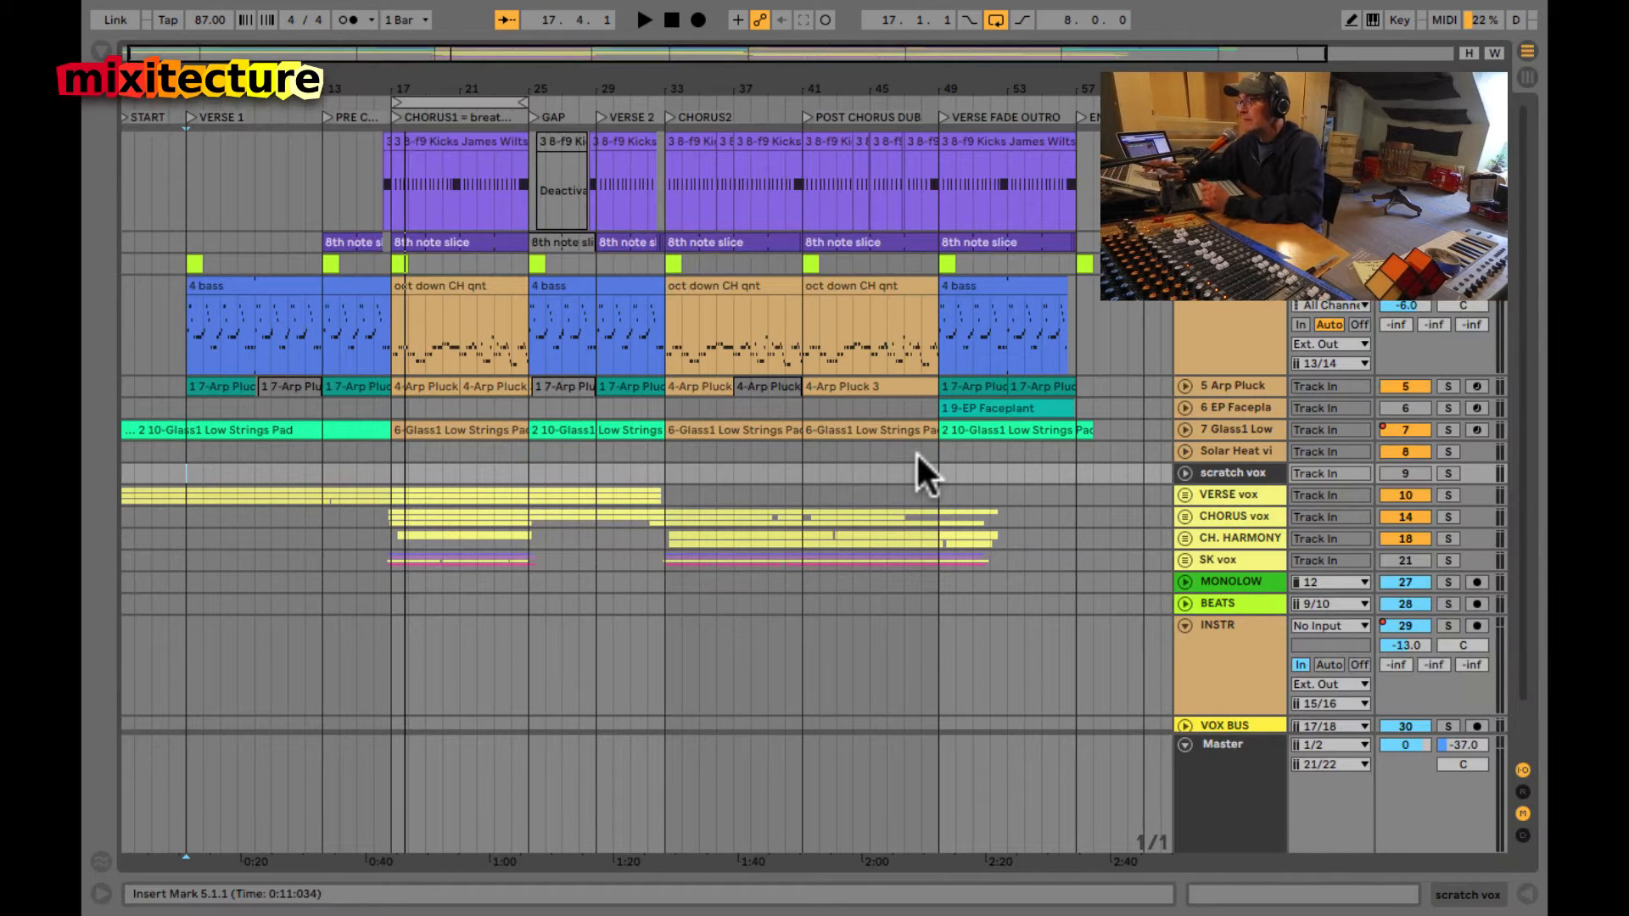
- Play the arrangement from bar 16 into CHORUS1 and select the oct down CH qnt clip under POST CHORUS DUB
left_click(370, 469)
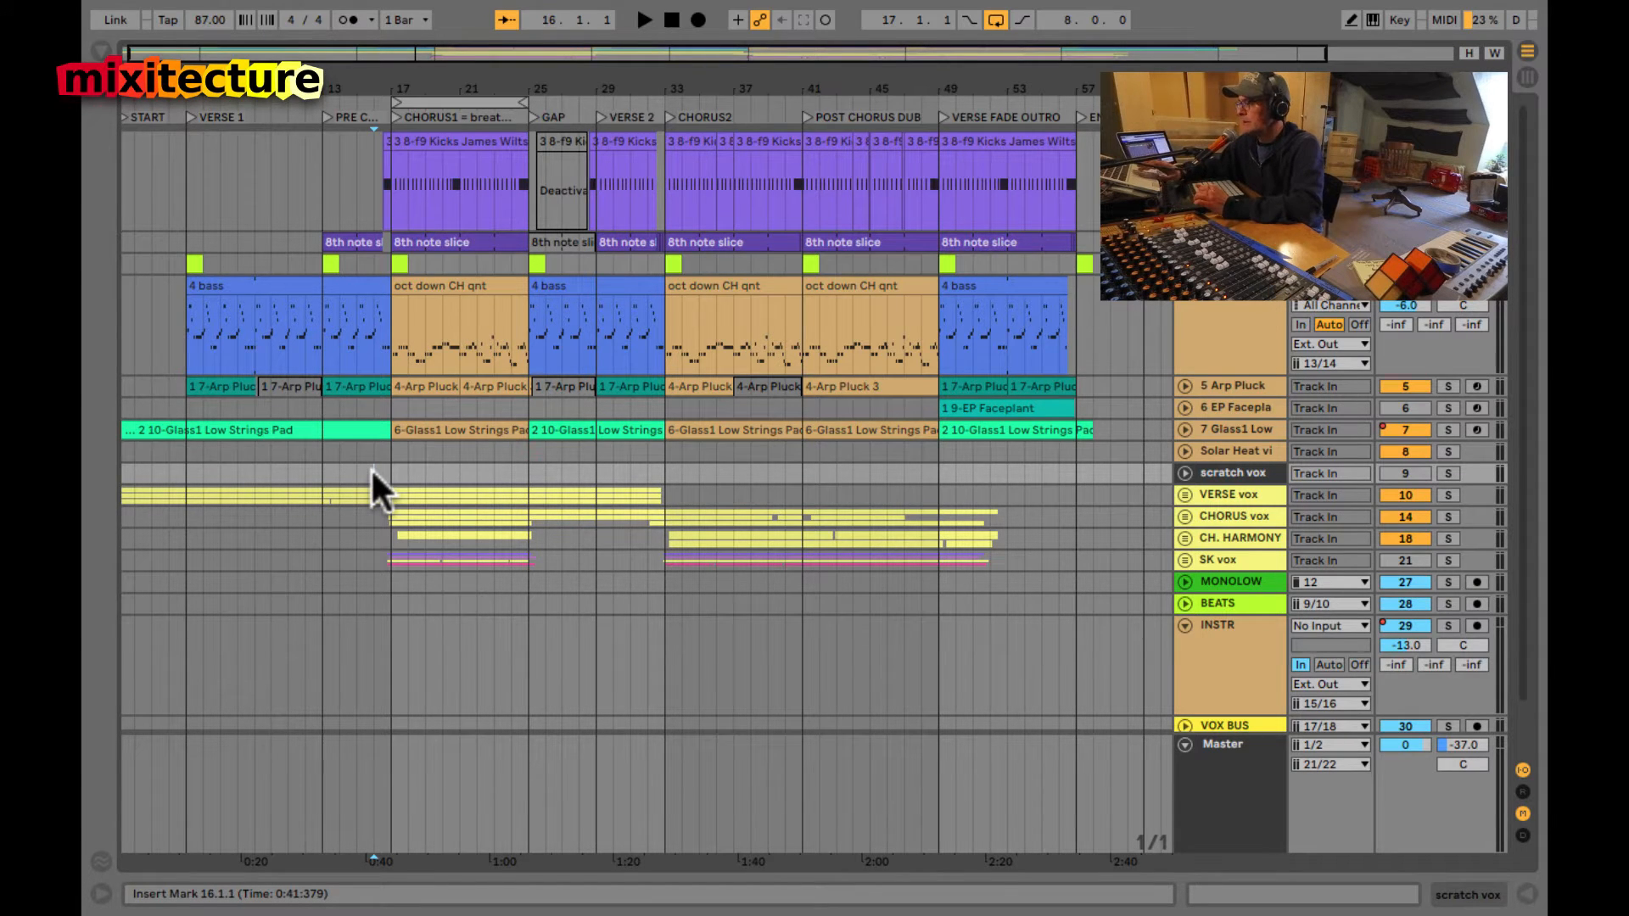
key("space")
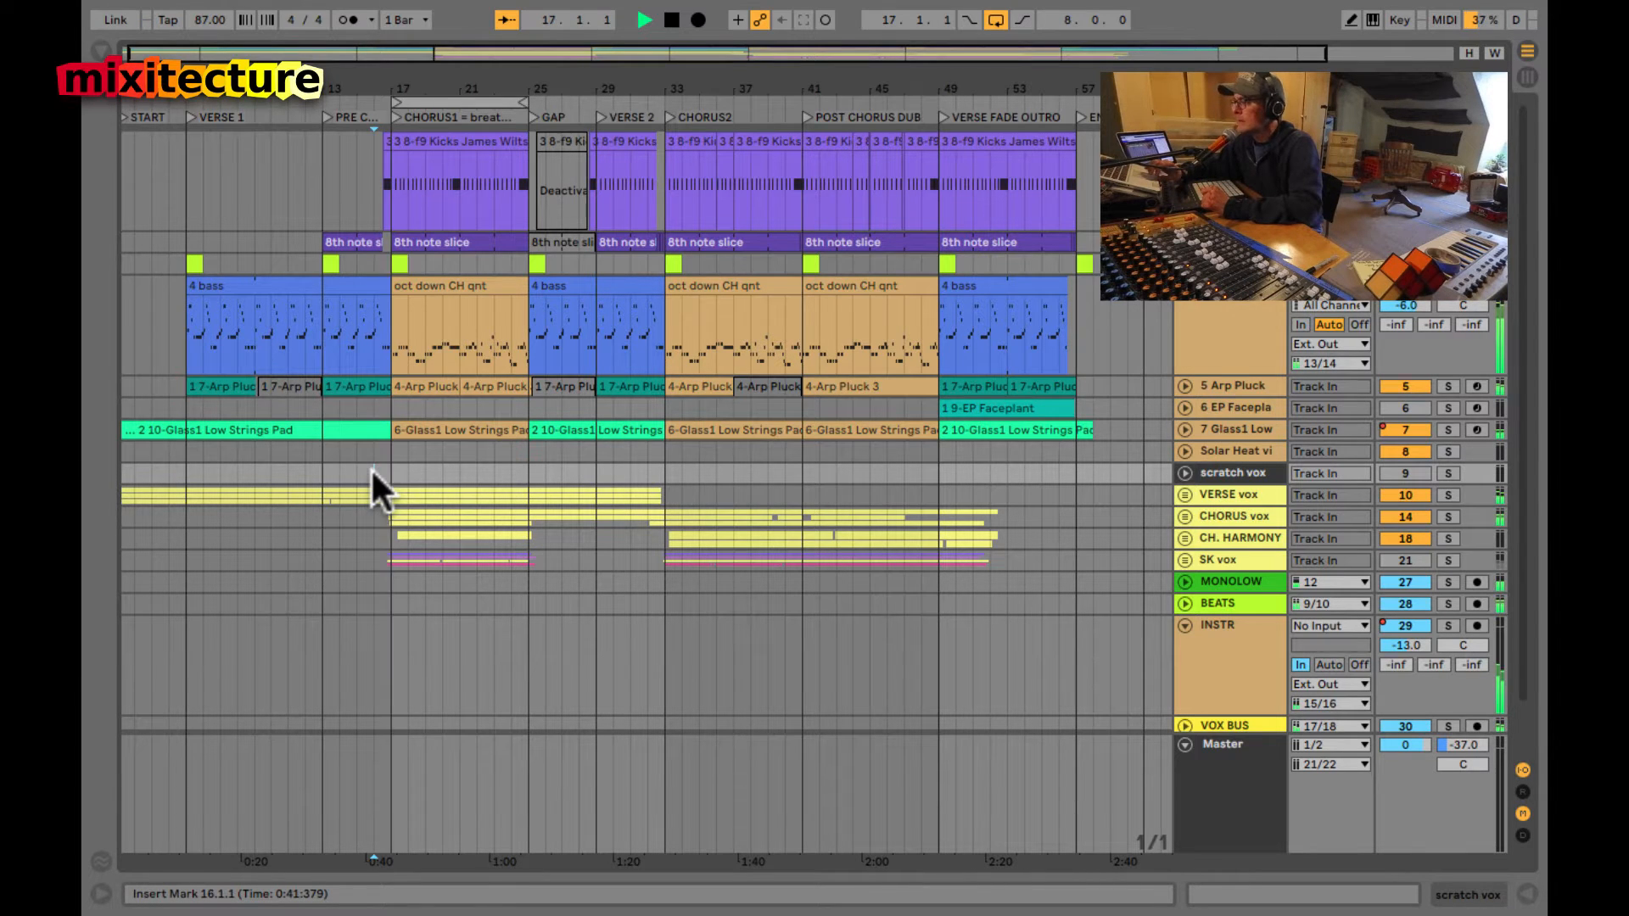
left_click(860, 282)
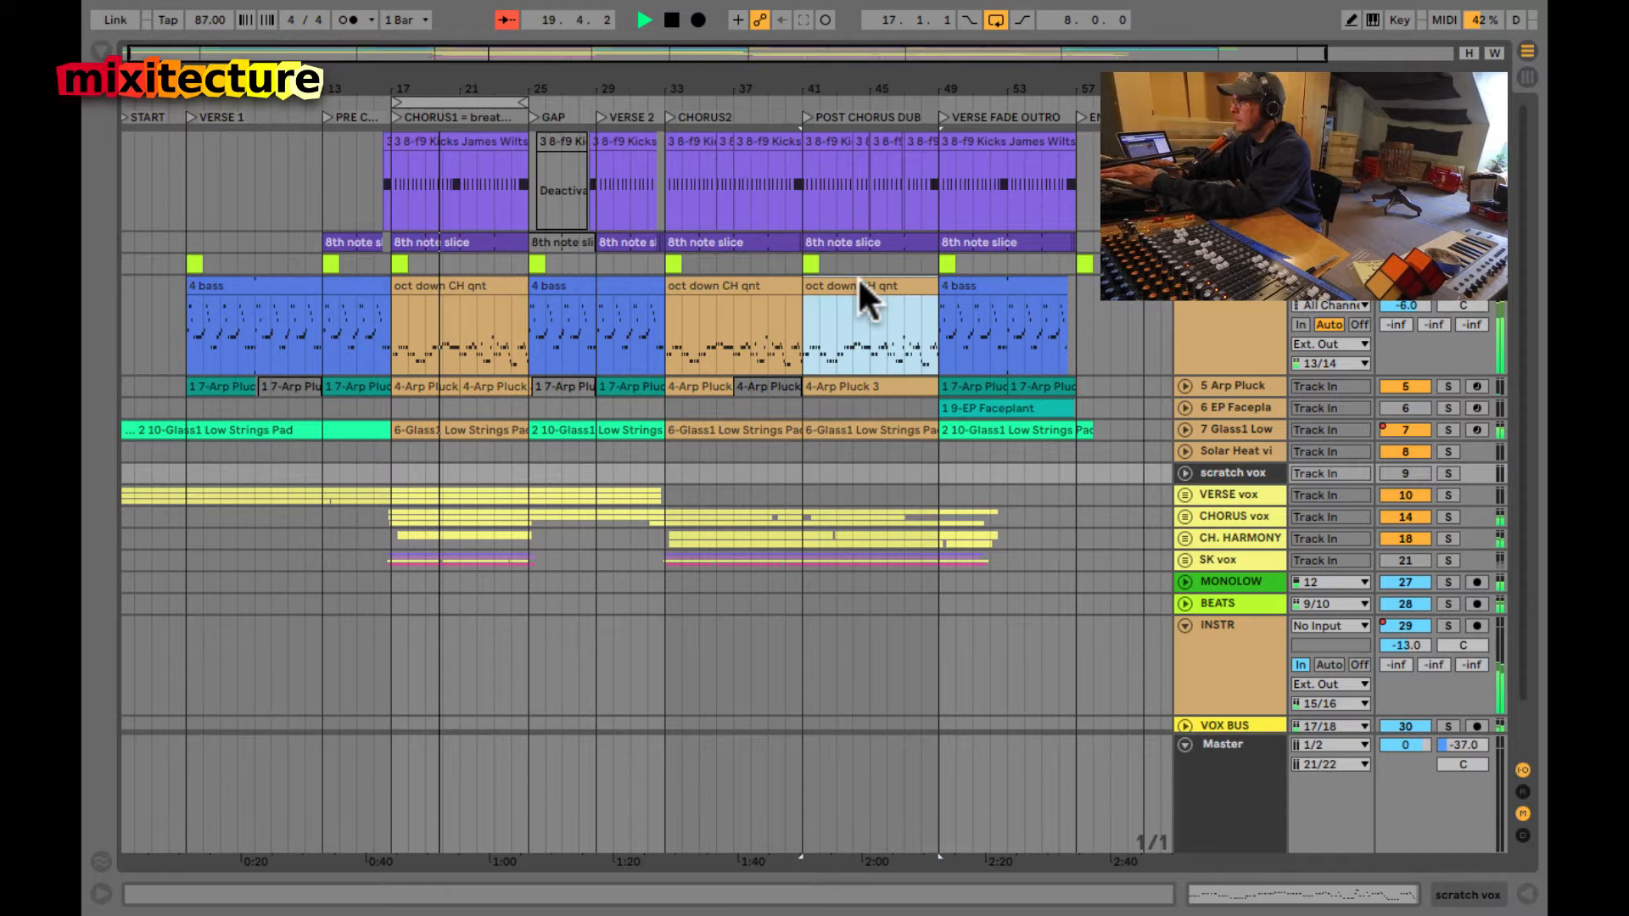
- Check the Session View mixer levels during playback, return to the arrangement around CHORUS1 and stop playback
key("Tab")
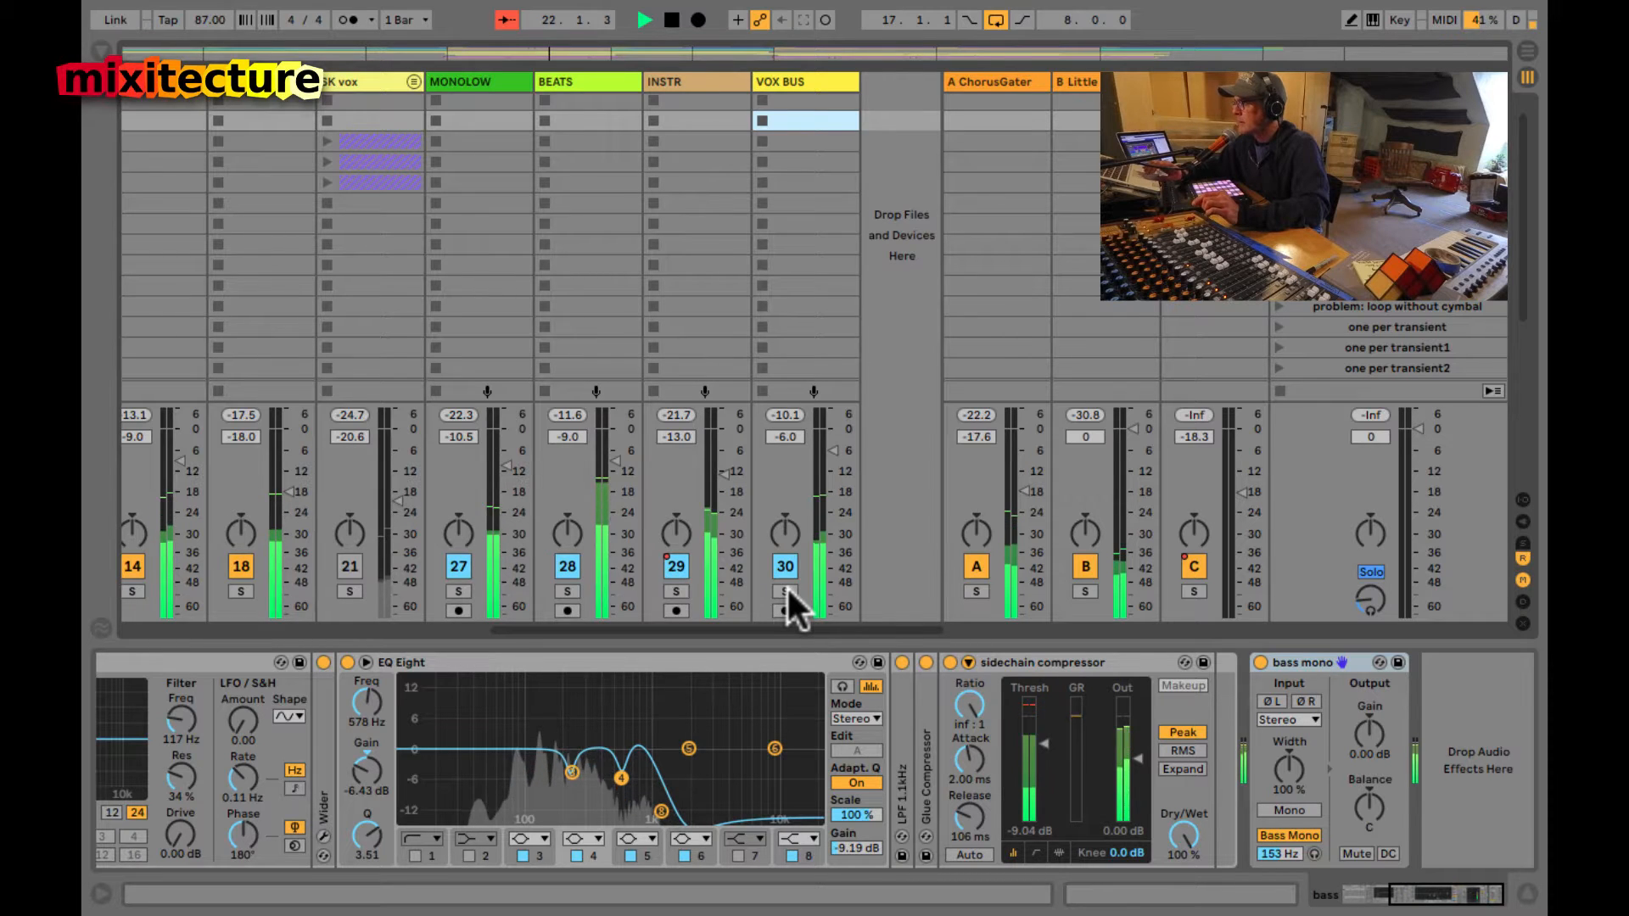
key("Tab")
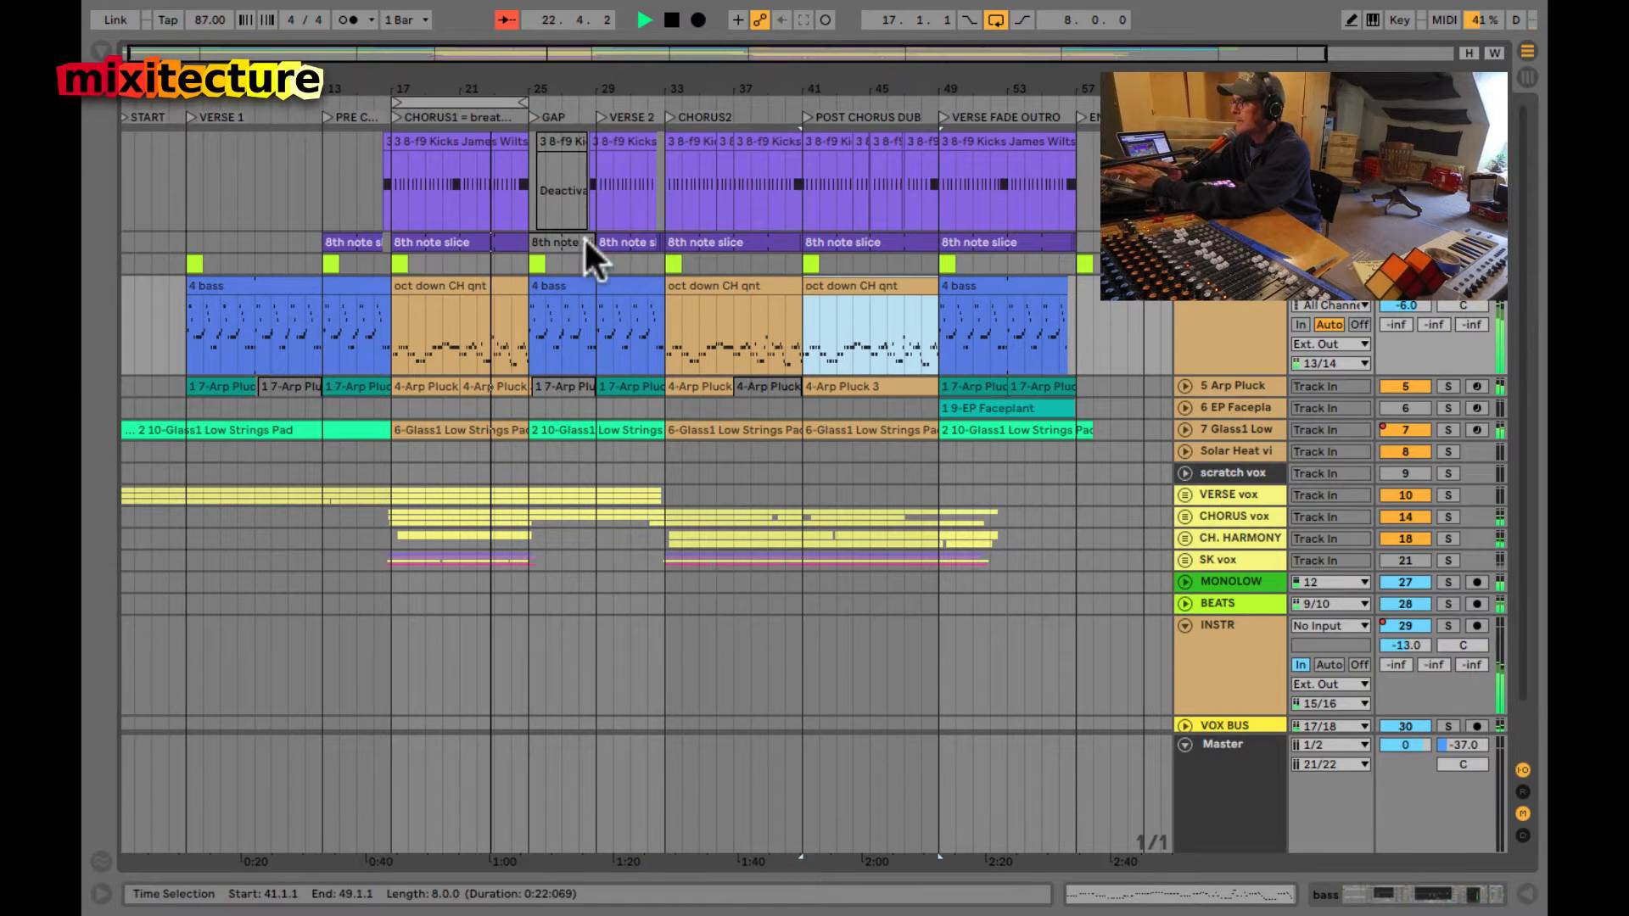
left_click_drag(497, 93, 499, 88)
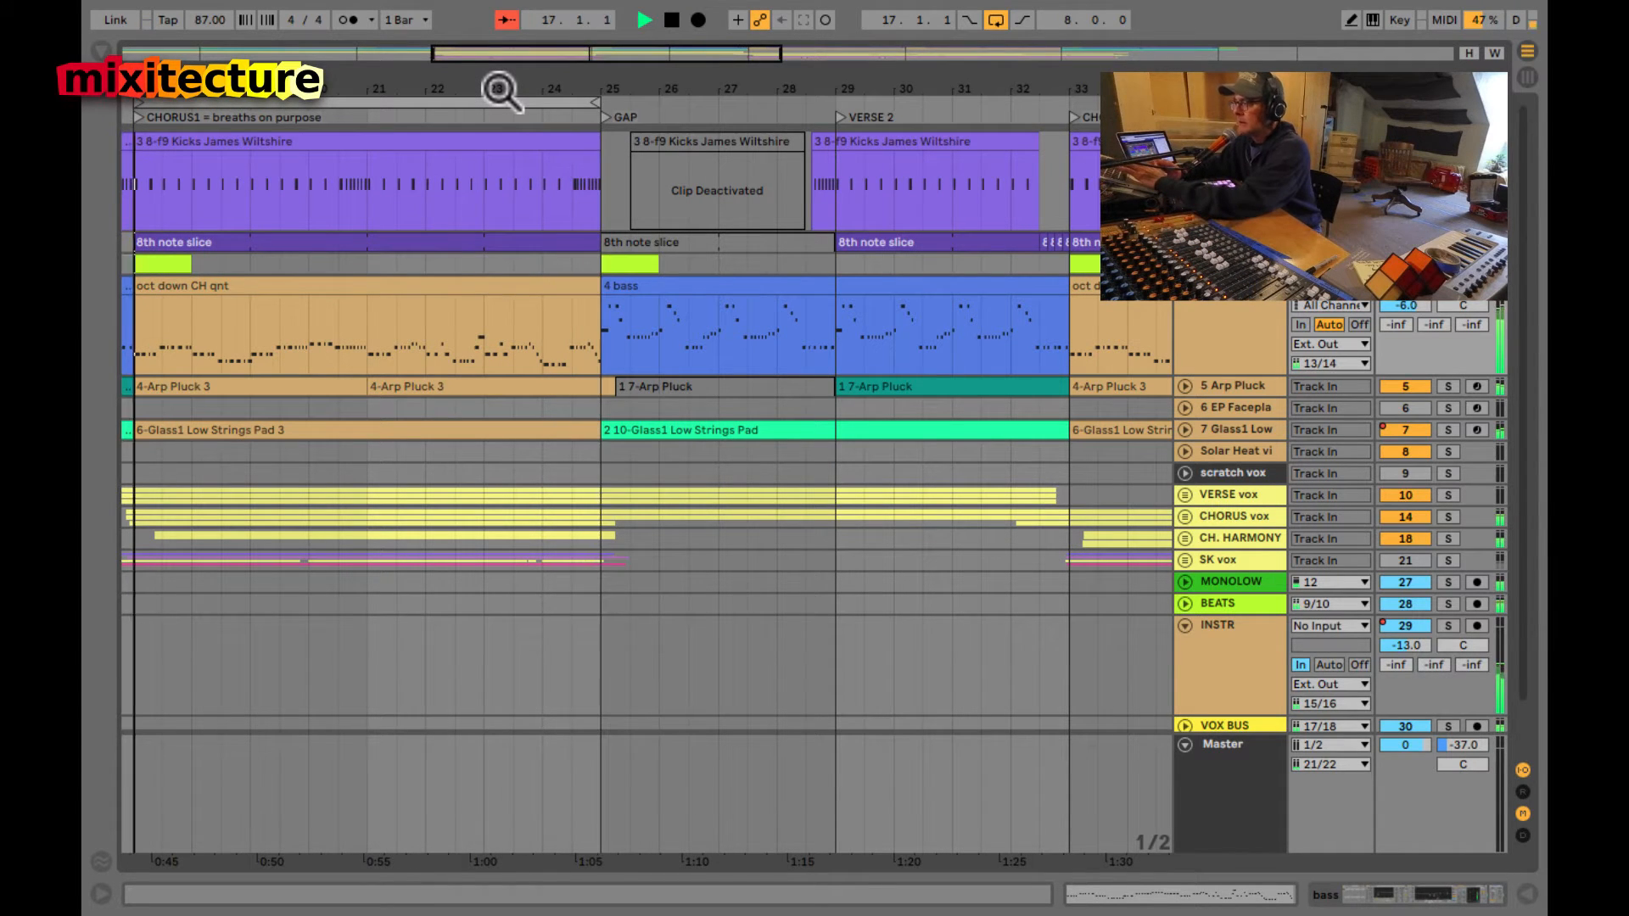
key("space")
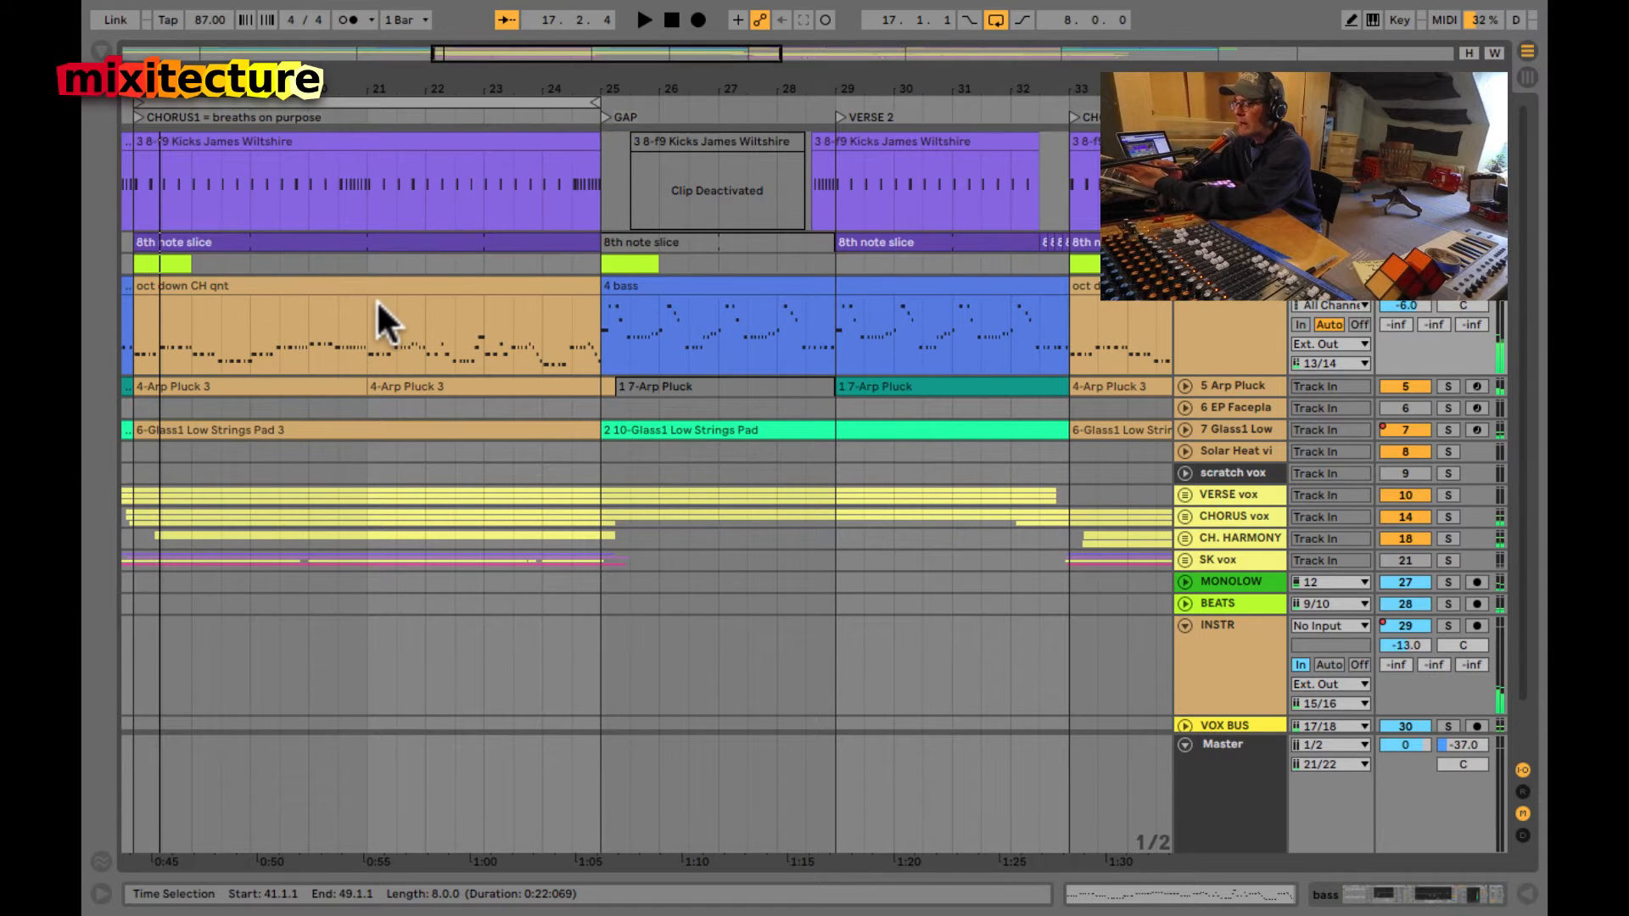
- Unfold the CHORUS vox group to show its three VOX Chorus tracks and their clips
scroll(374, 320, "left", 2)
scroll(374, 320, "down", 1)
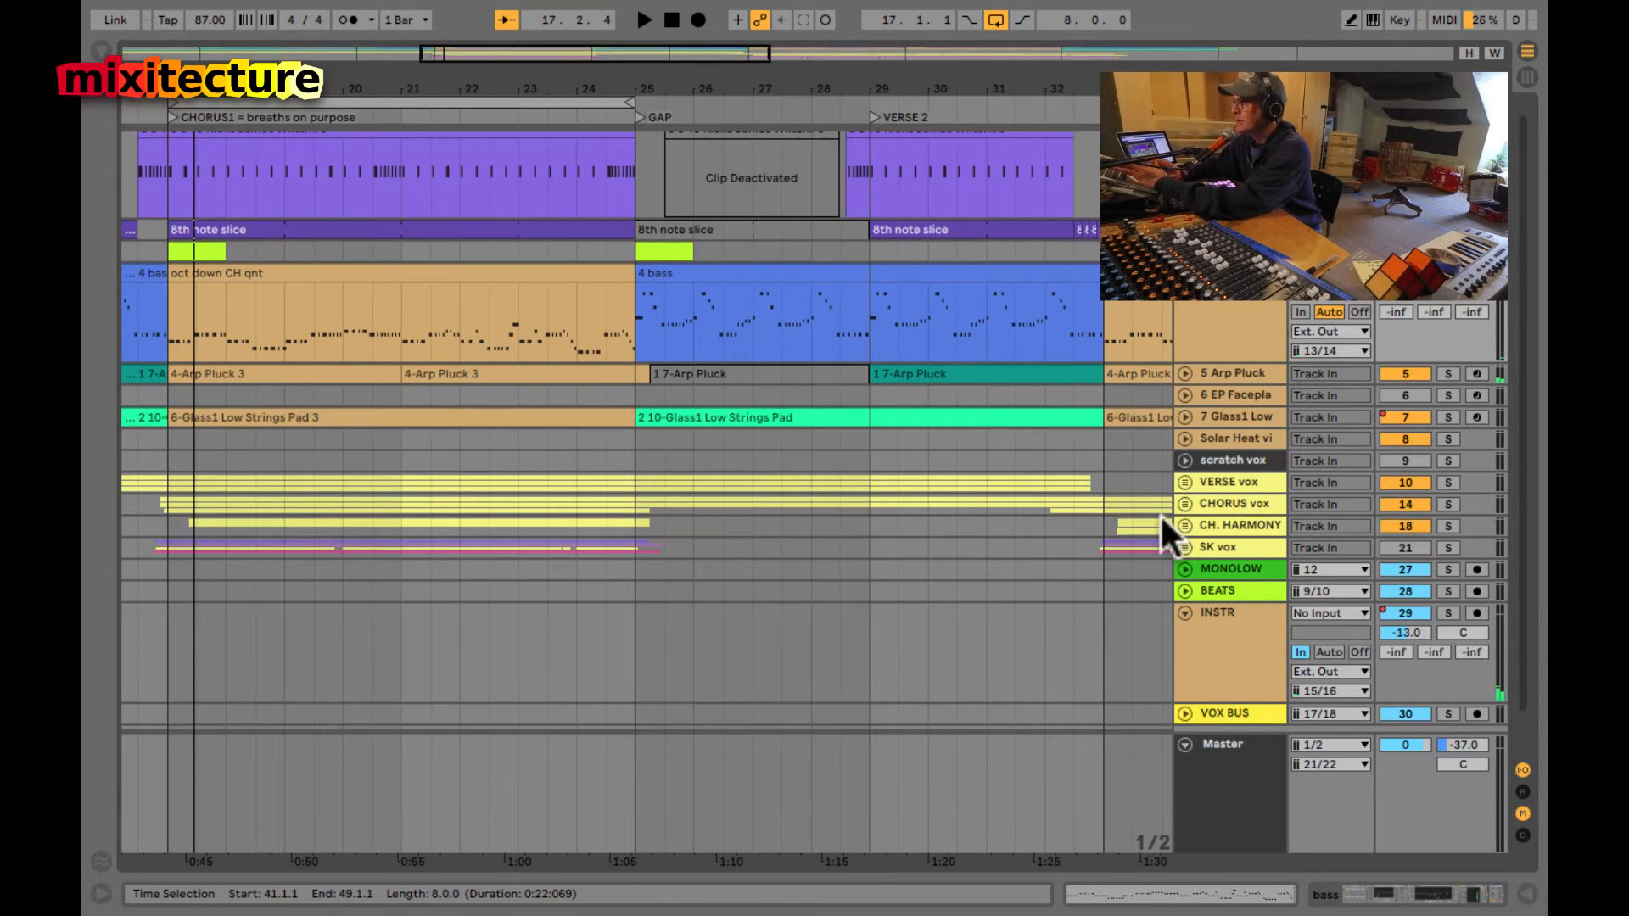
left_click(1188, 499)
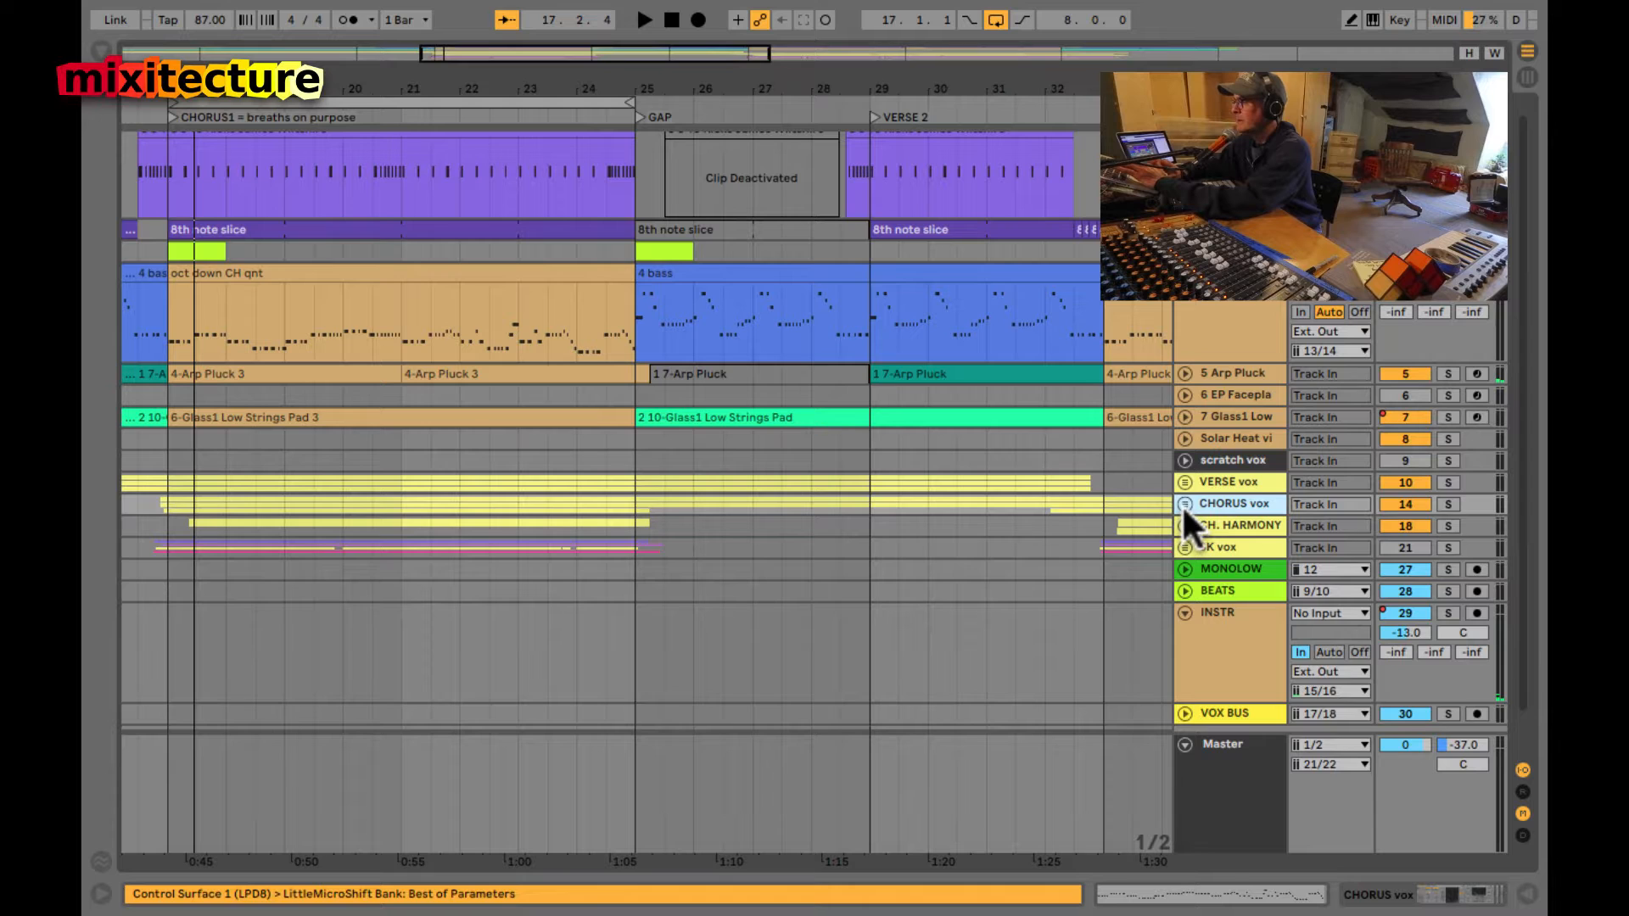
left_click(1185, 504)
scroll(1186, 509, "down", 5)
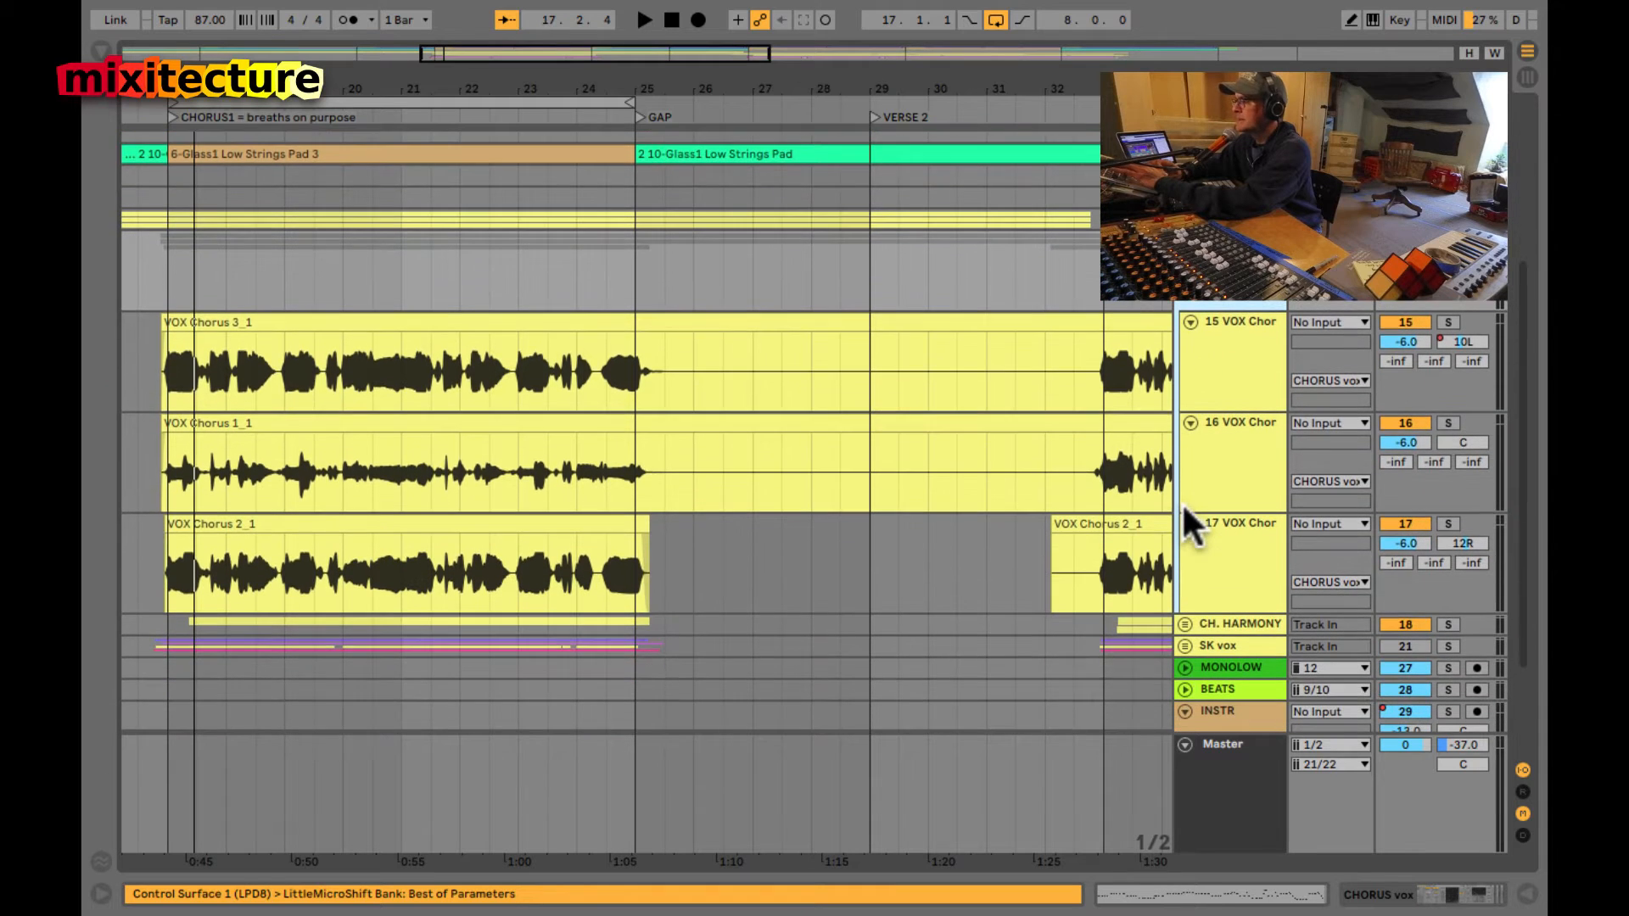
- Place the insert mark at 16.3.1 on the VOX Chorus 1 track and play through CHORUS1
left_click(142, 464)
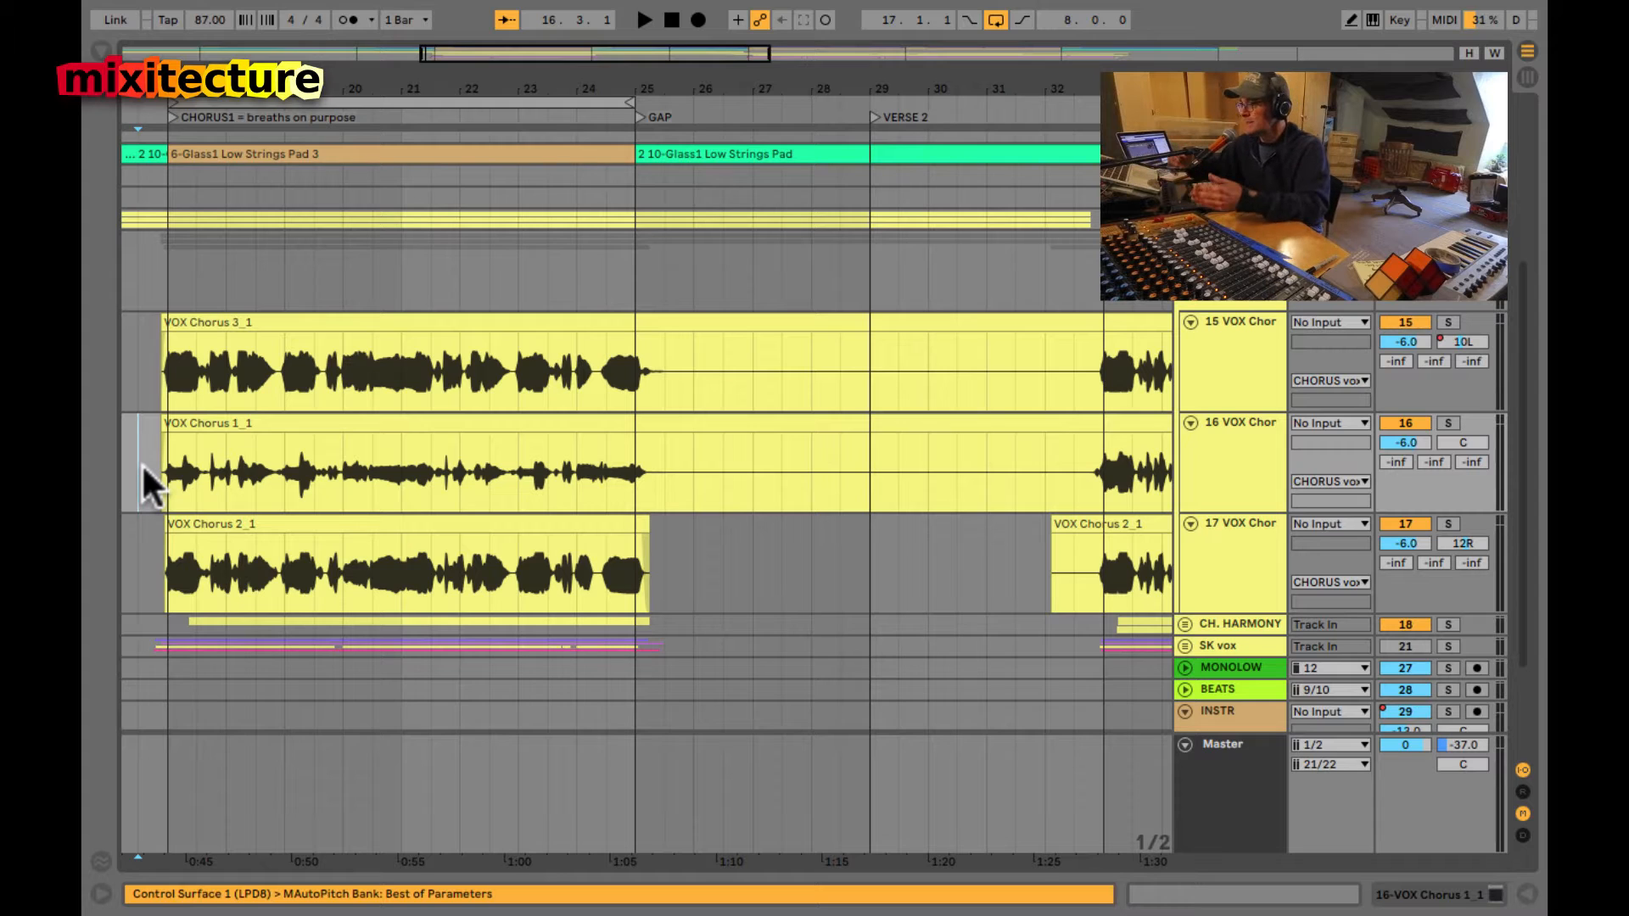
key("space")
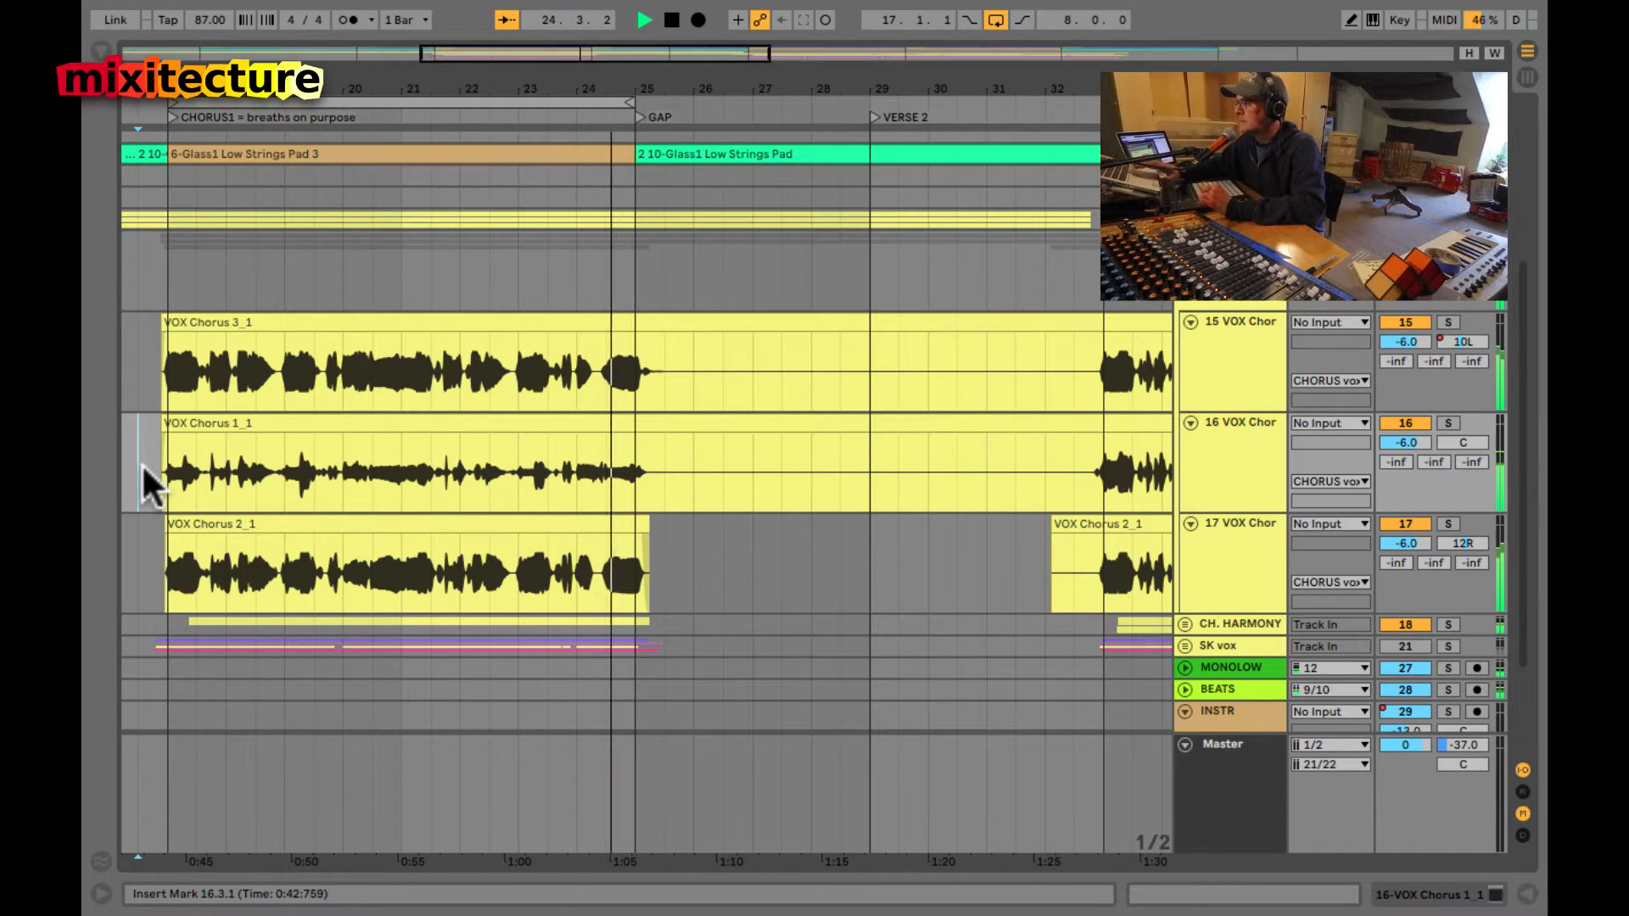
key("space")
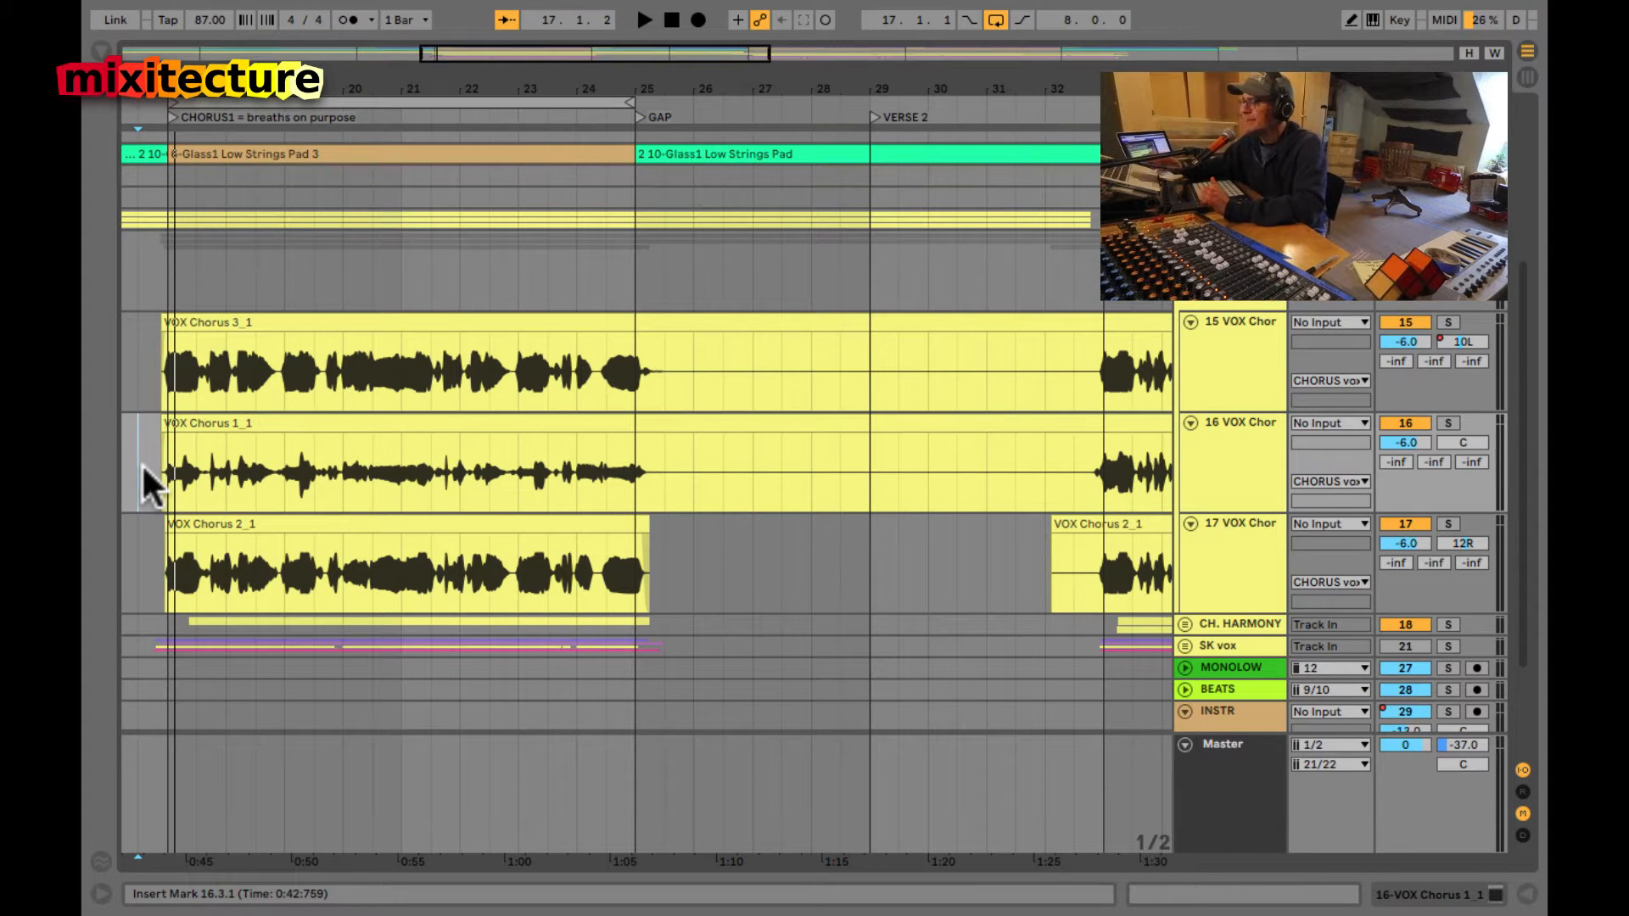
left_click_drag(277, 73, 276, 76)
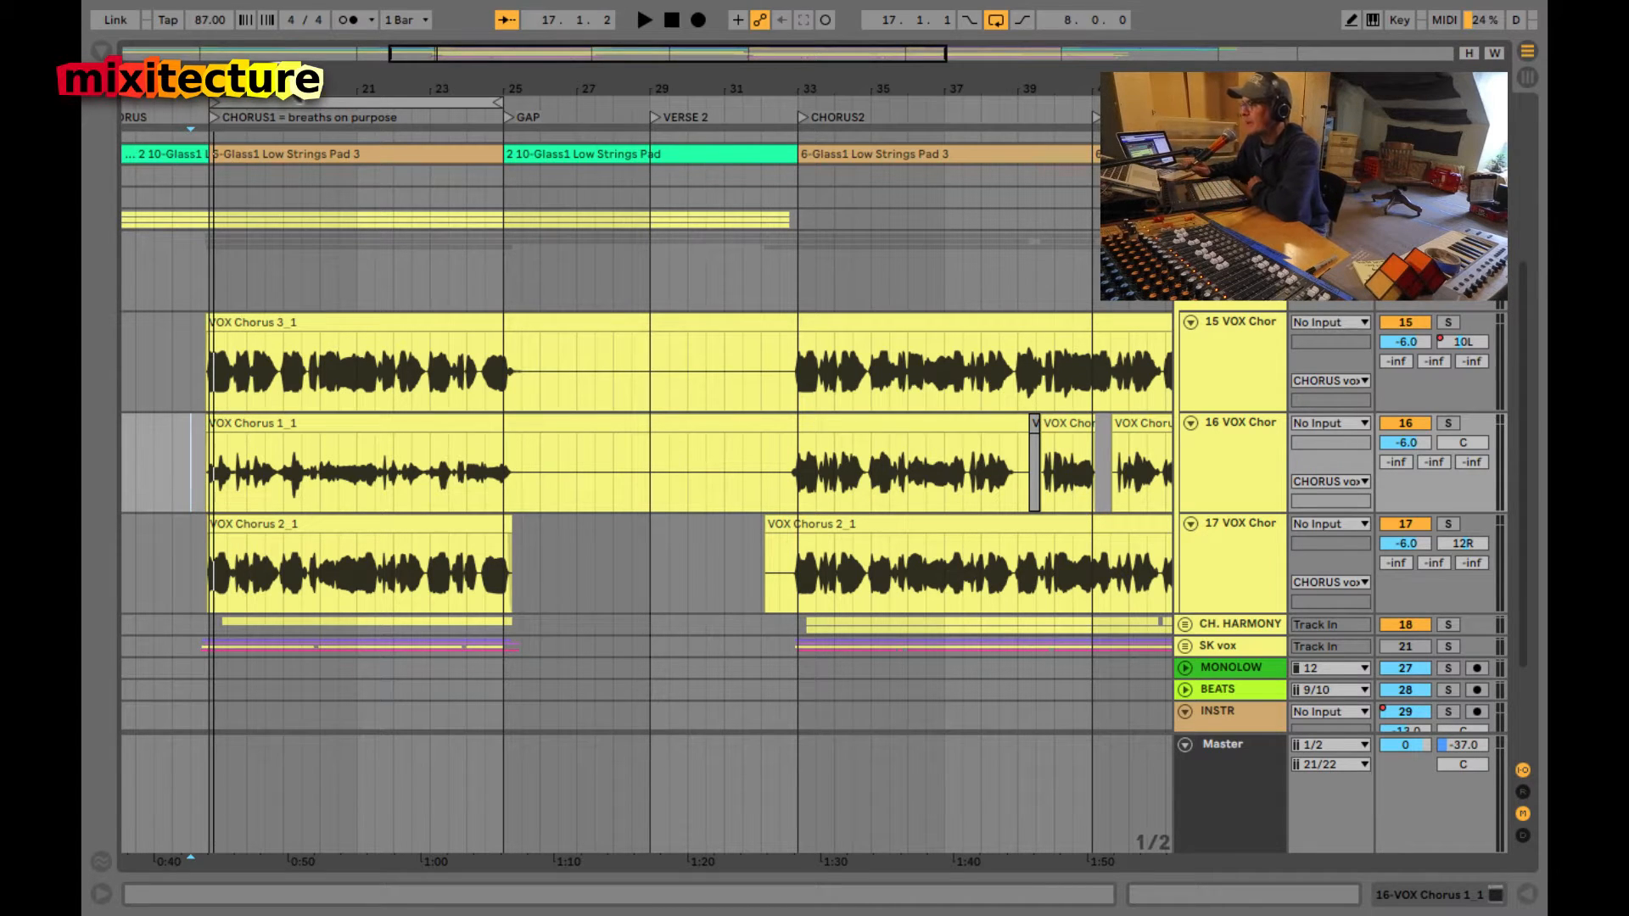
- Select the short passage from 21.3.1 to 21.3.2 in the VOX Chorus 1_1 clip and play the spot from 21.2.3
left_click_drag(357, 87, 357, 212)
left_click_drag(702, 490, 745, 492)
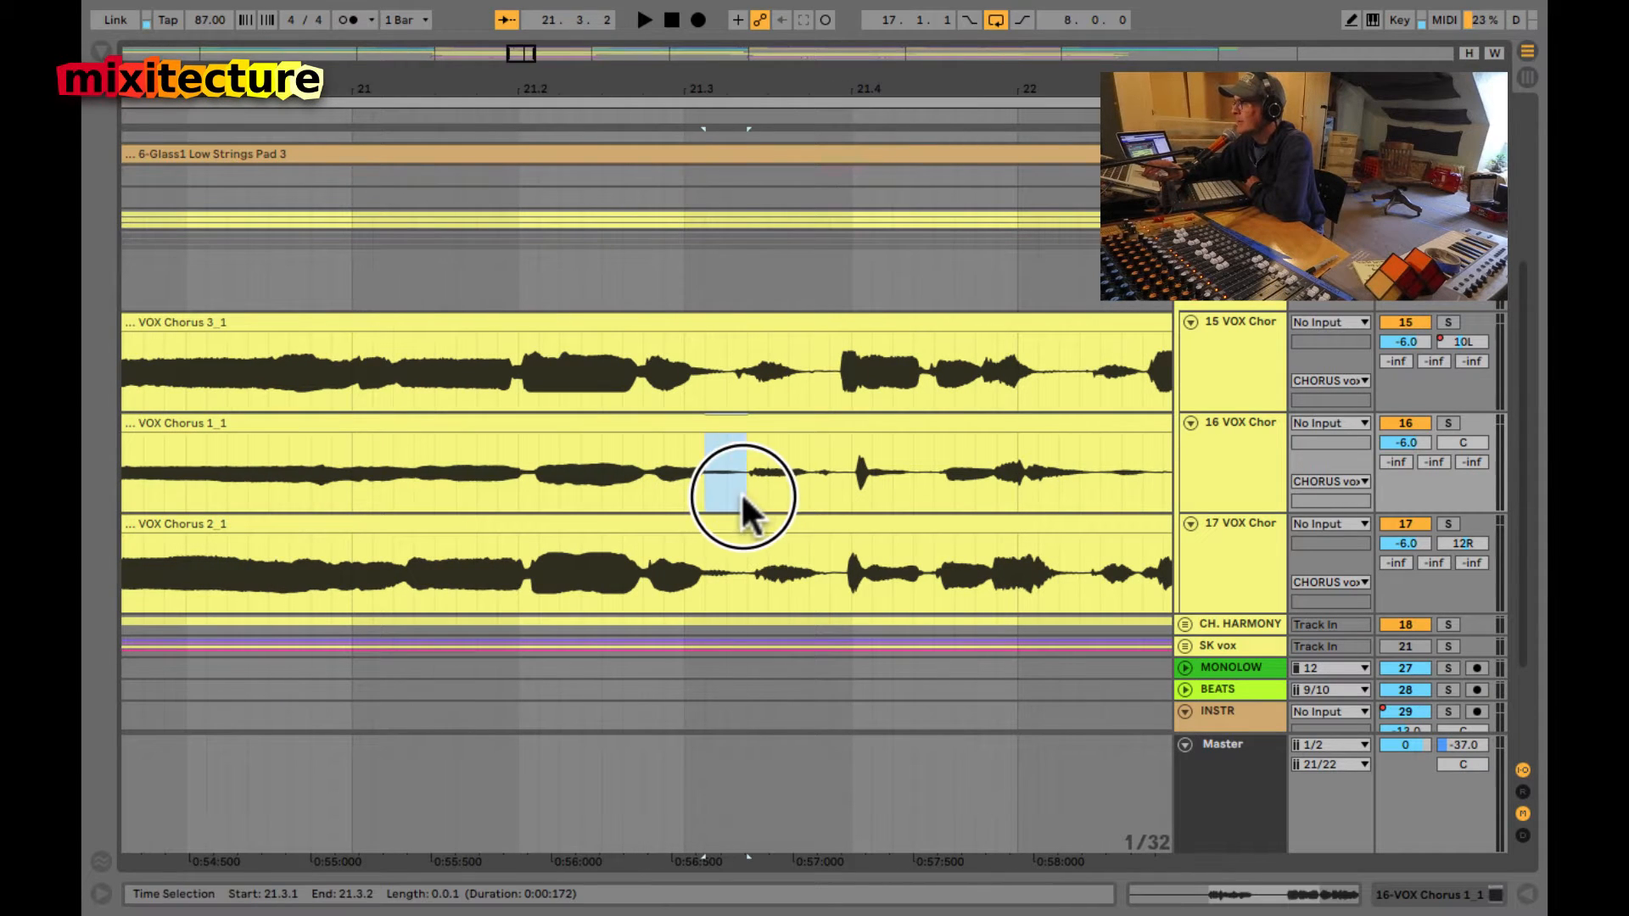
left_click_drag(822, 94, 466, 407)
left_click(323, 462)
key("space")
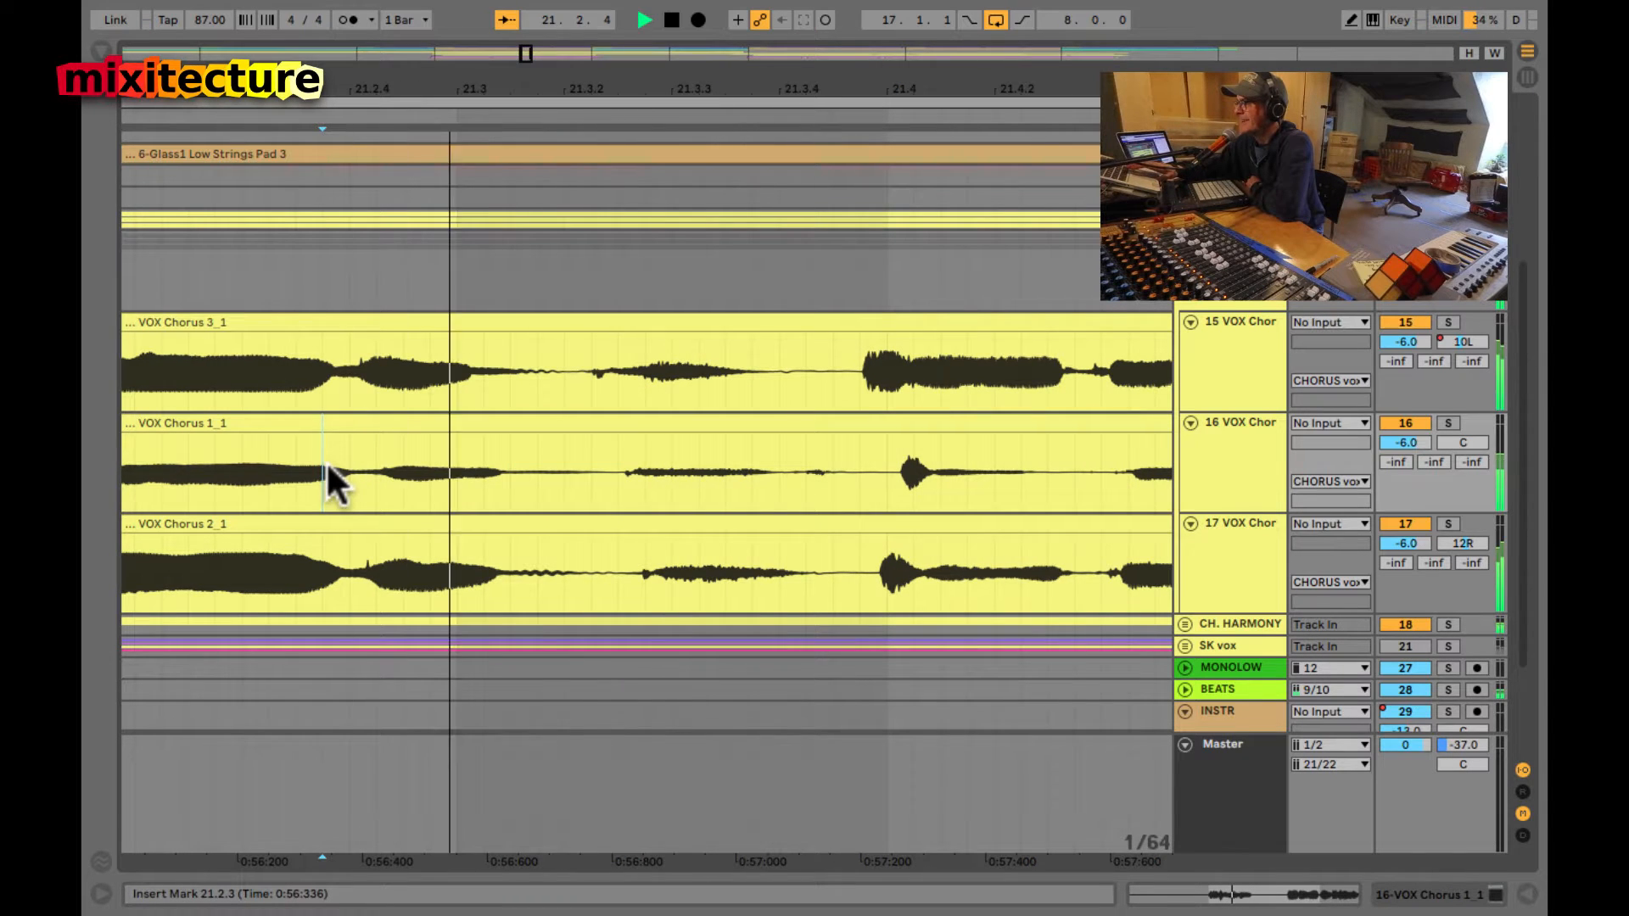
key("space")
key("space")
- Select 21.3.2 to 21.3.4 in the VOX Chorus 1_1 clip and play the passage again from 21.2.1
scroll(639, 465, "right", 4)
left_click_drag(717, 475, 910, 477)
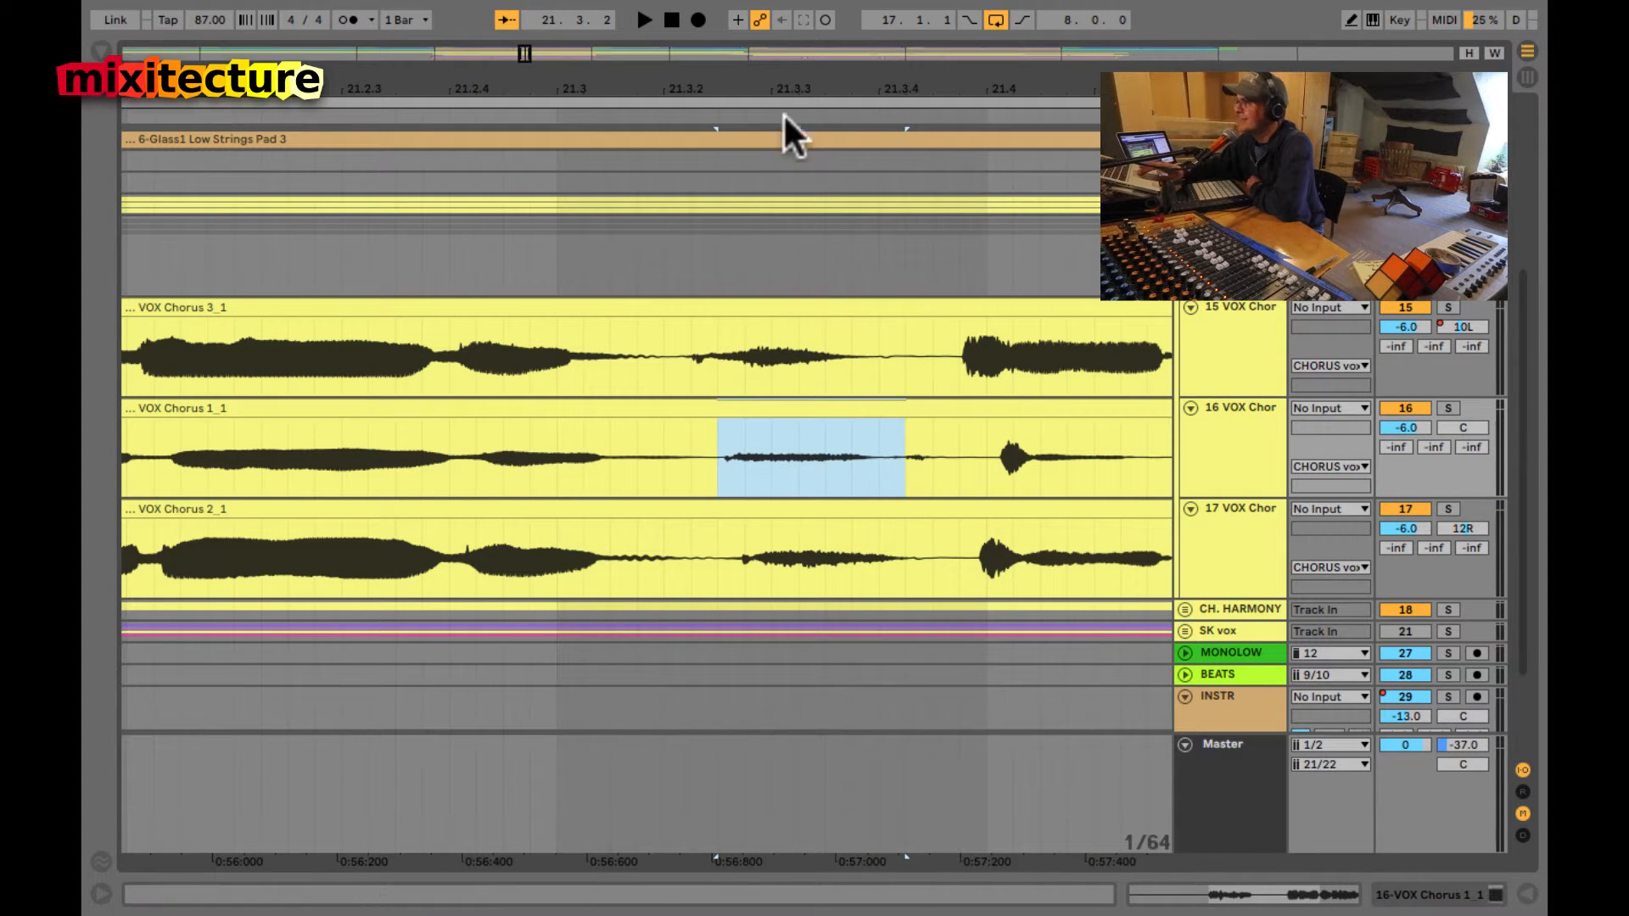
left_click_drag(779, 88, 775, 73)
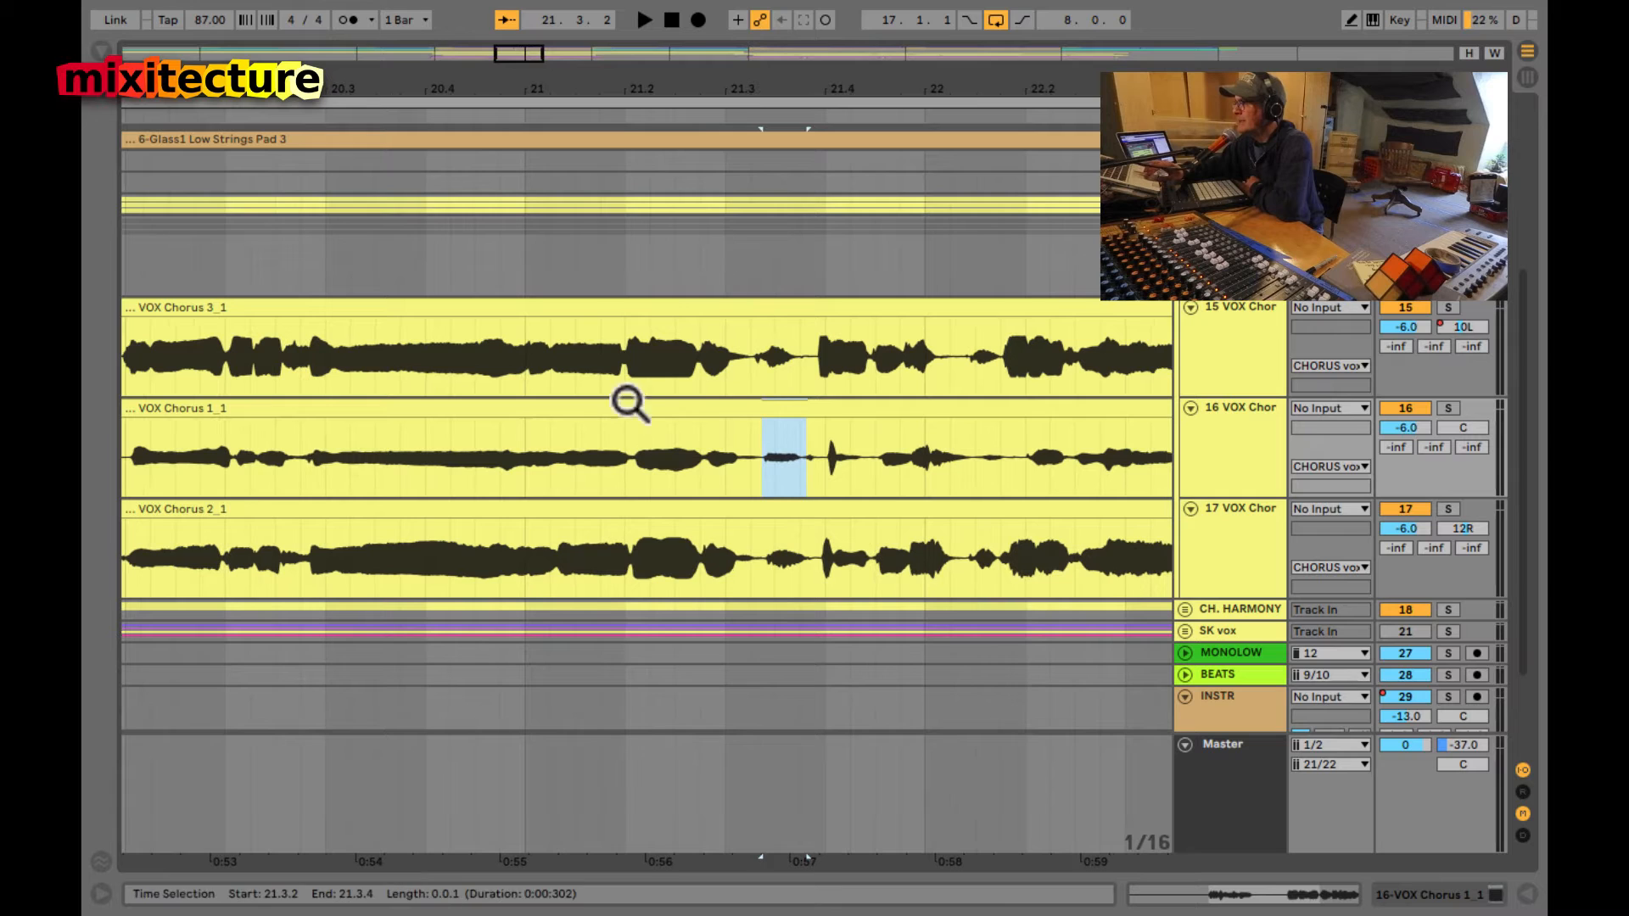
left_click(615, 456)
key("space")
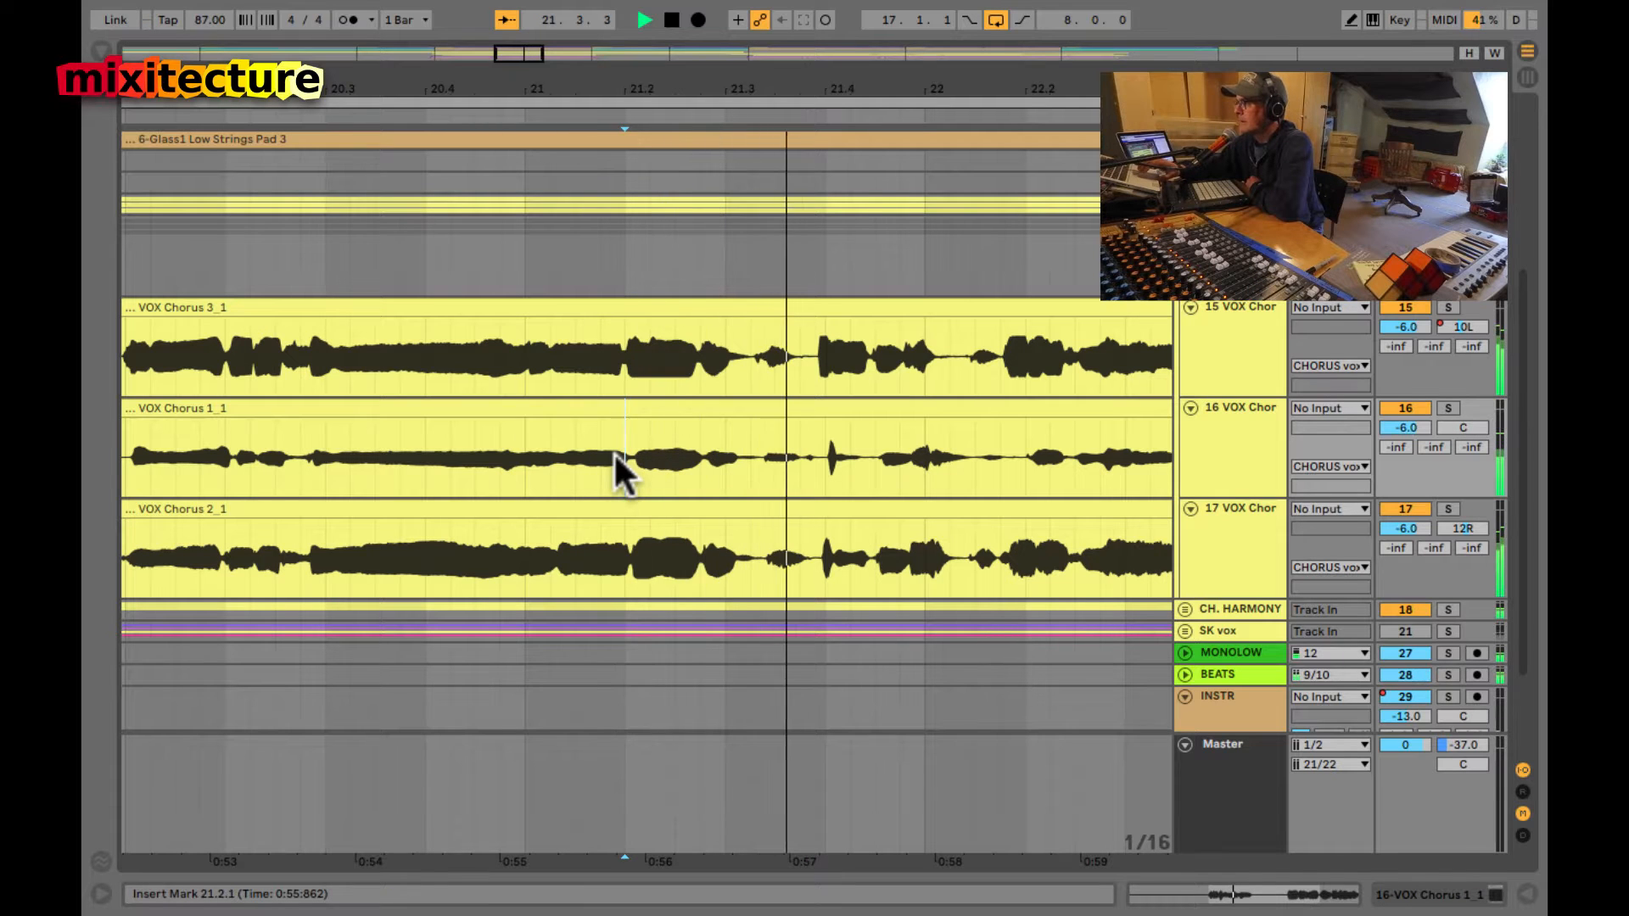
left_click_drag(684, 81, 689, 75)
- Inspect the device chains of the CHORUS vox group and the VOX BUS in the Session View
key("Tab")
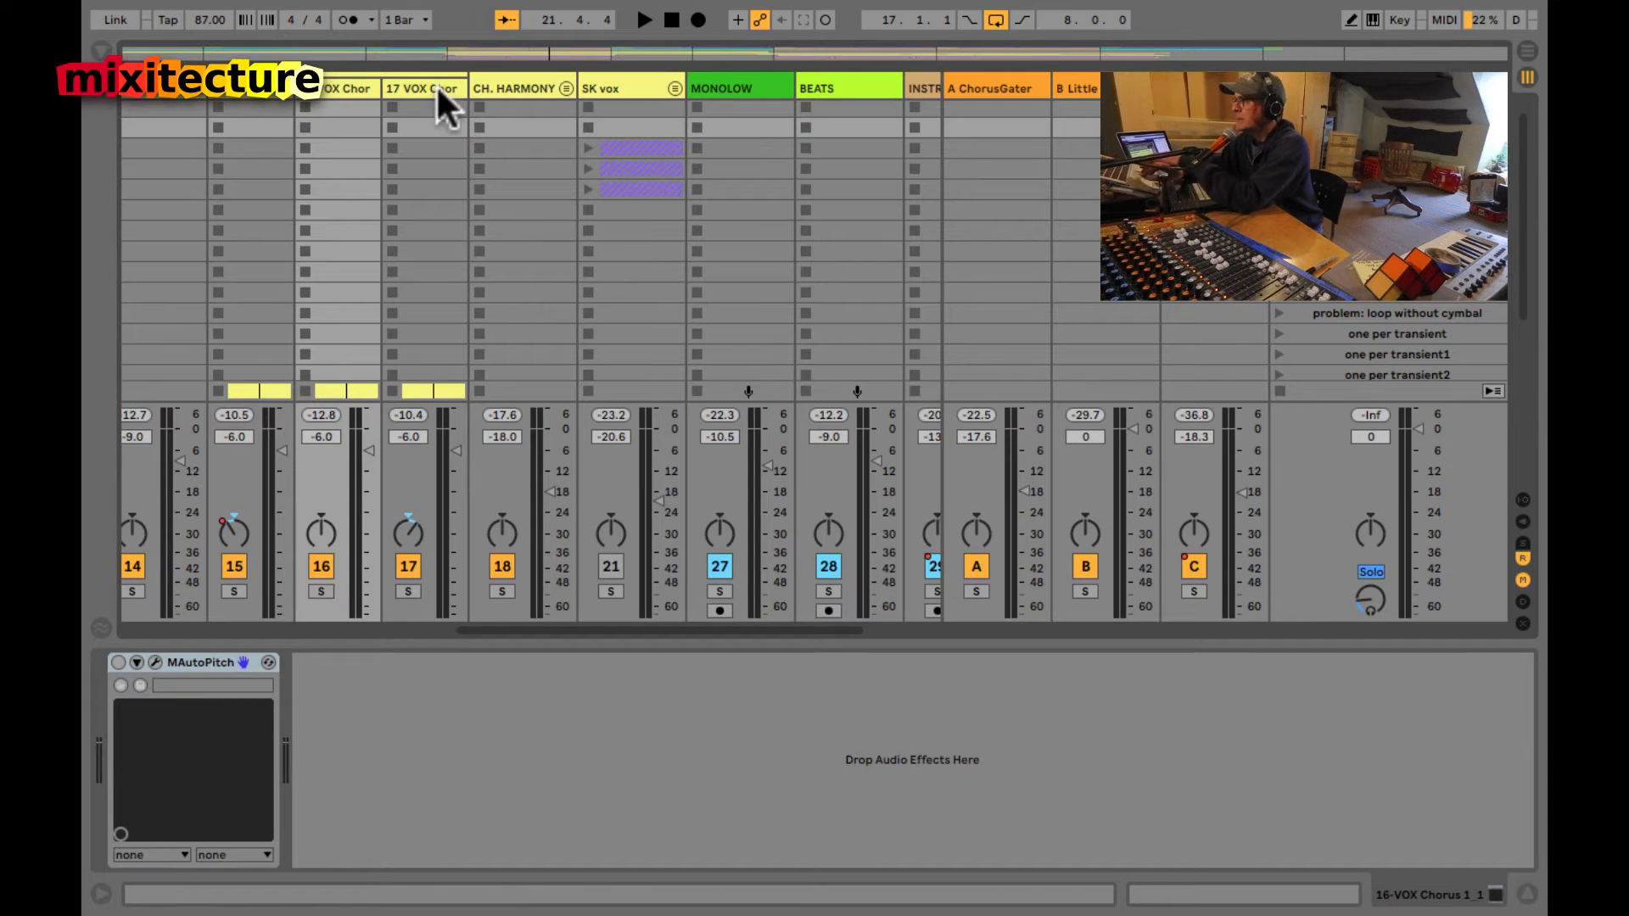
left_click(195, 85)
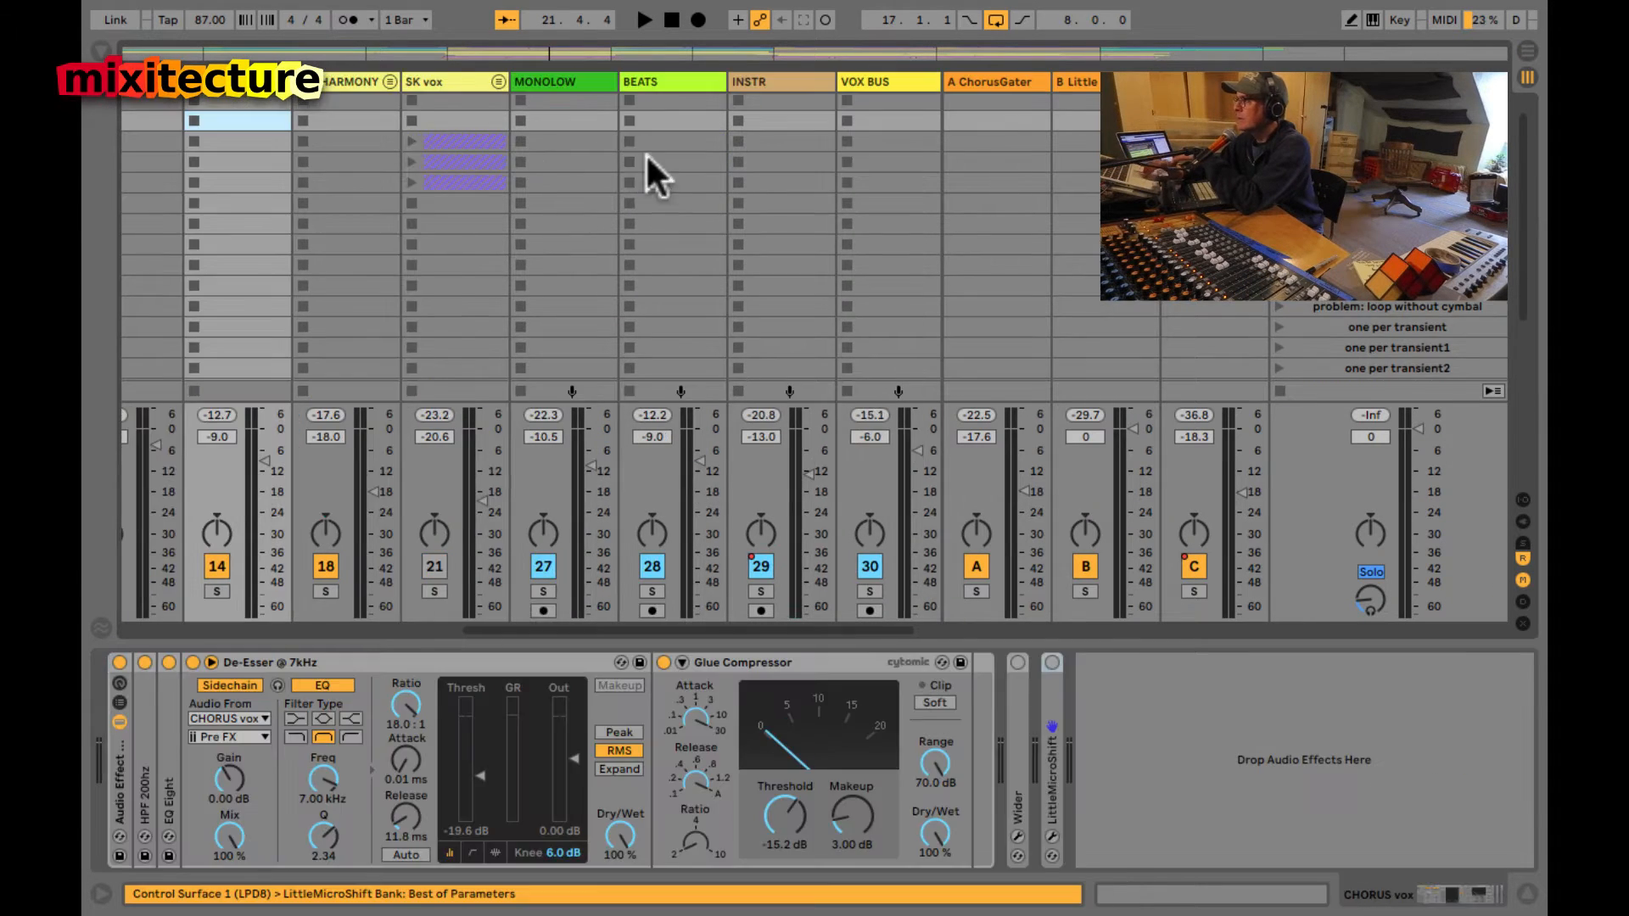
left_click(873, 83)
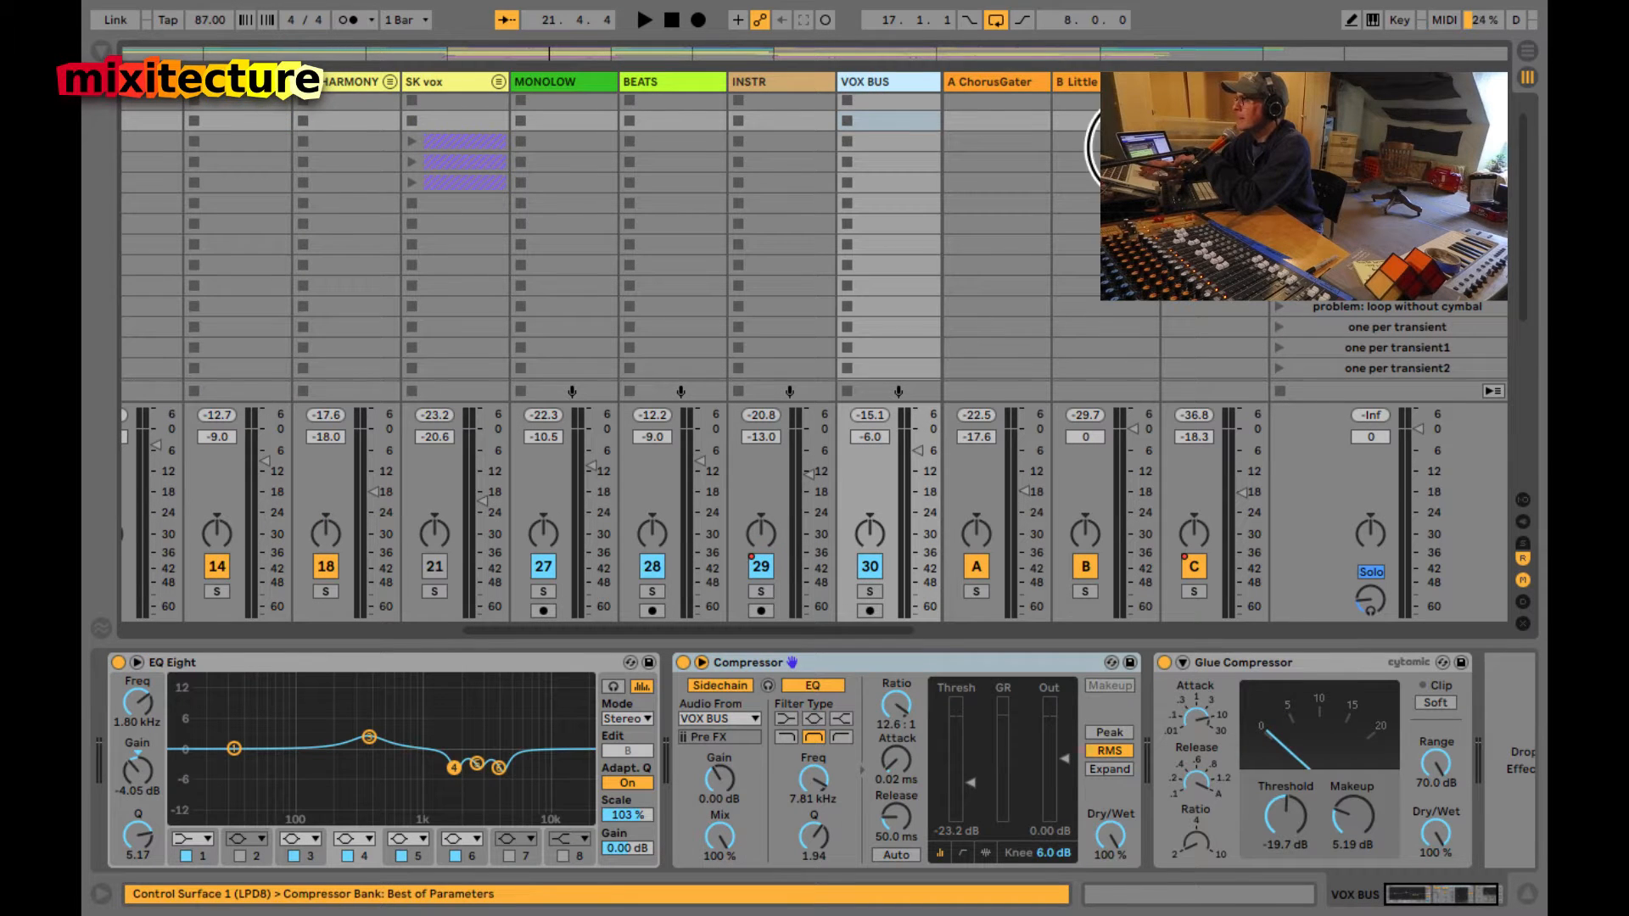
- Show the devices on the B Little Plate return and turn off its Reverb
left_click(1079, 82)
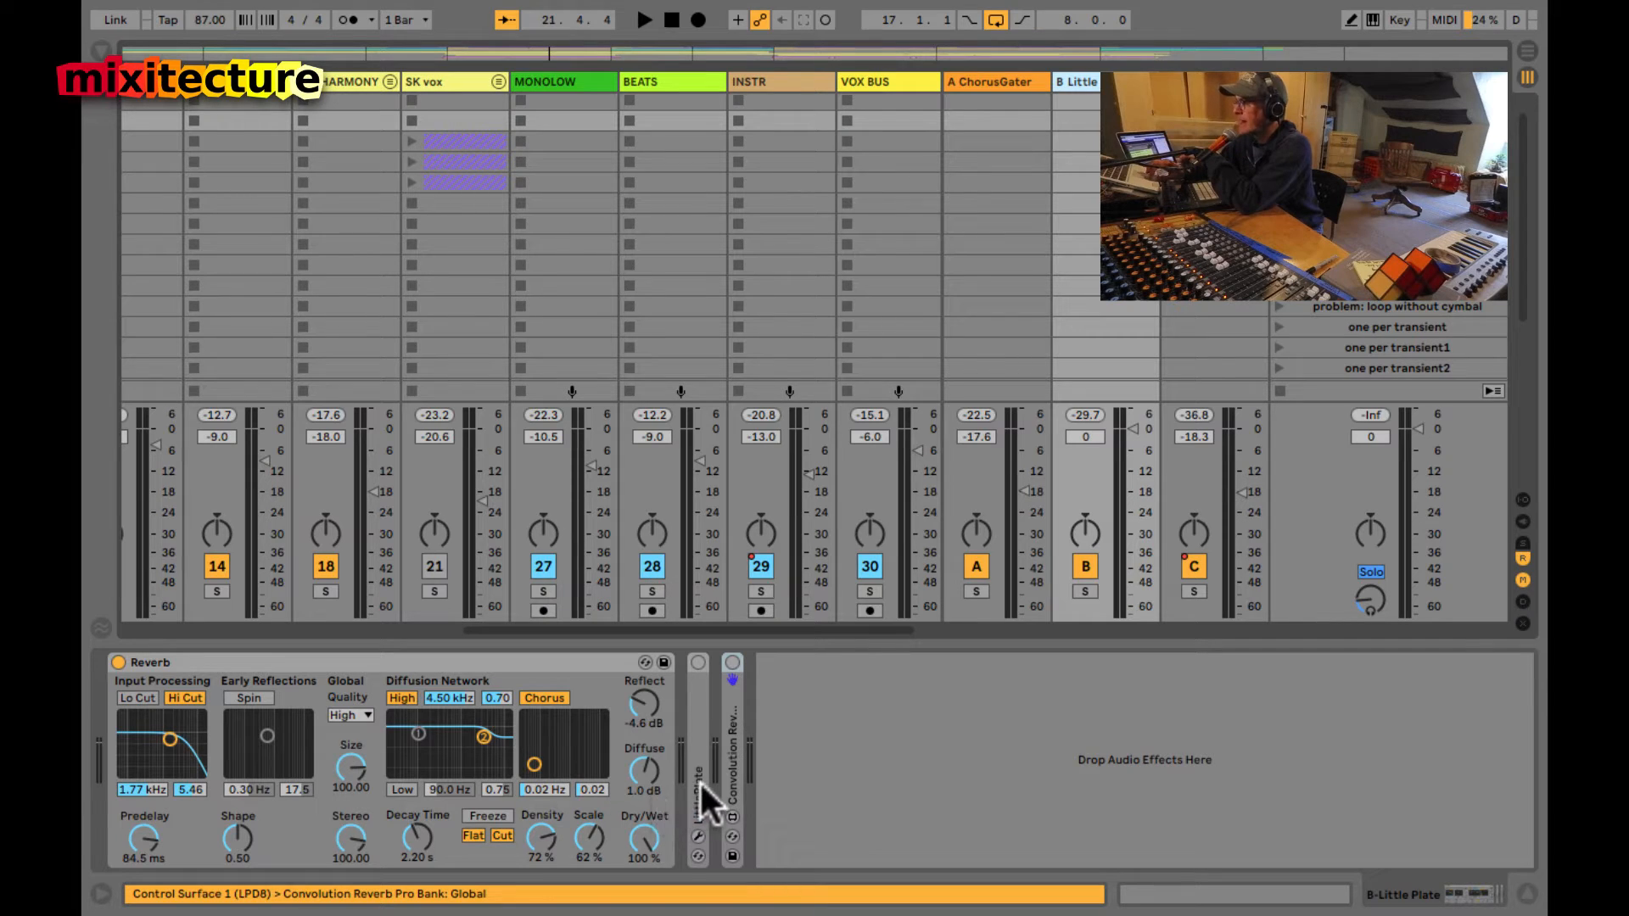
left_click(263, 662)
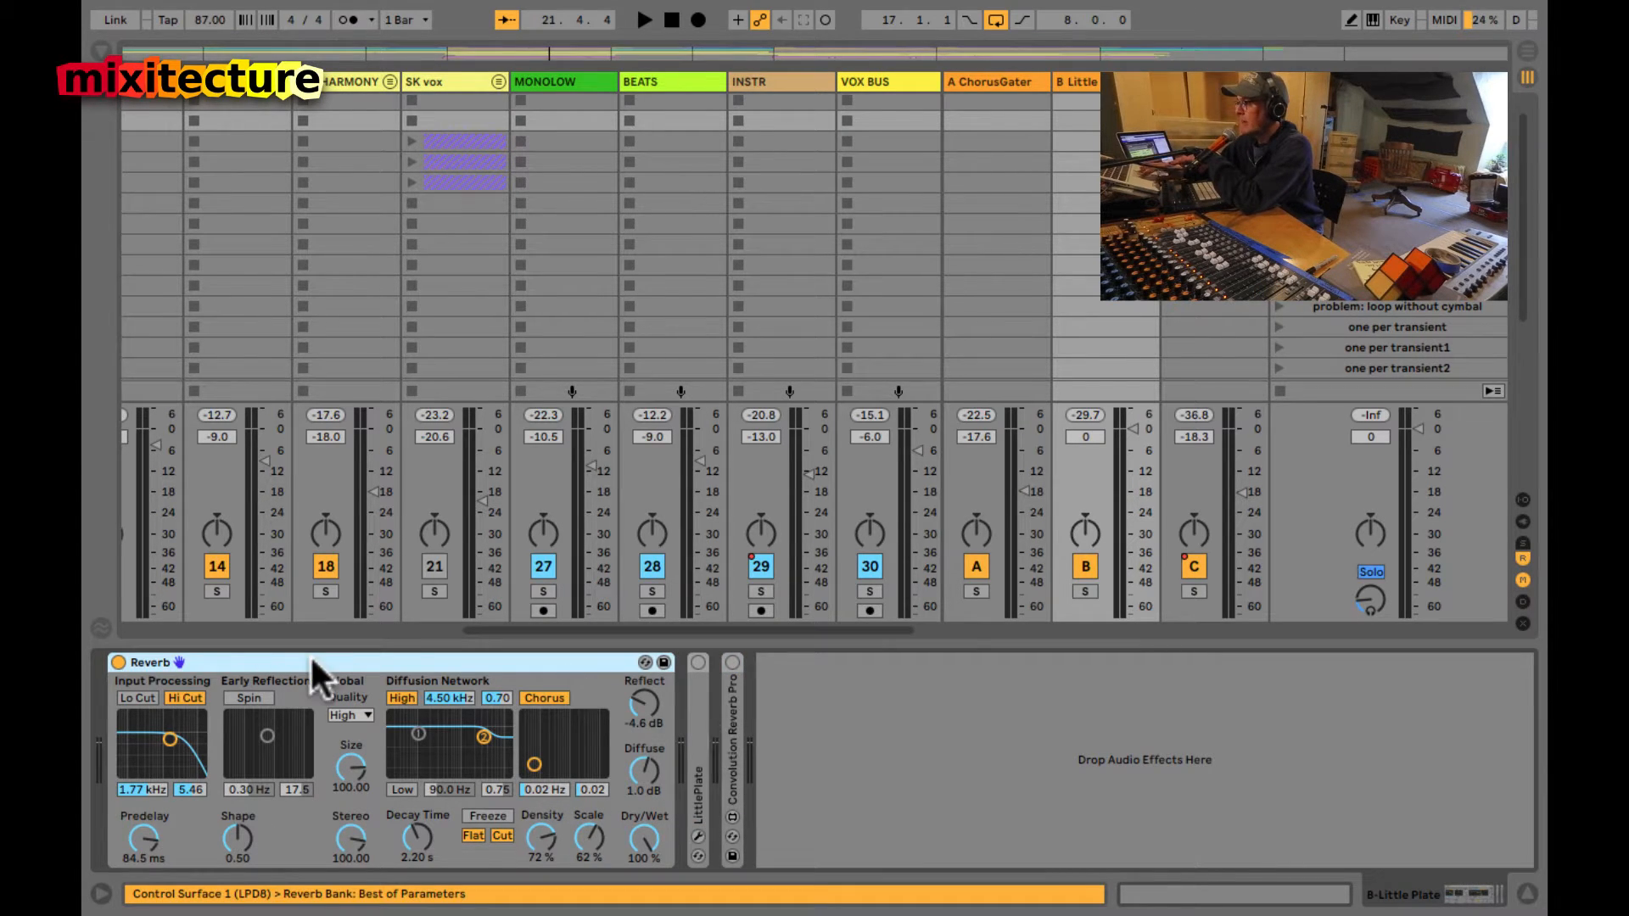
left_click(116, 661)
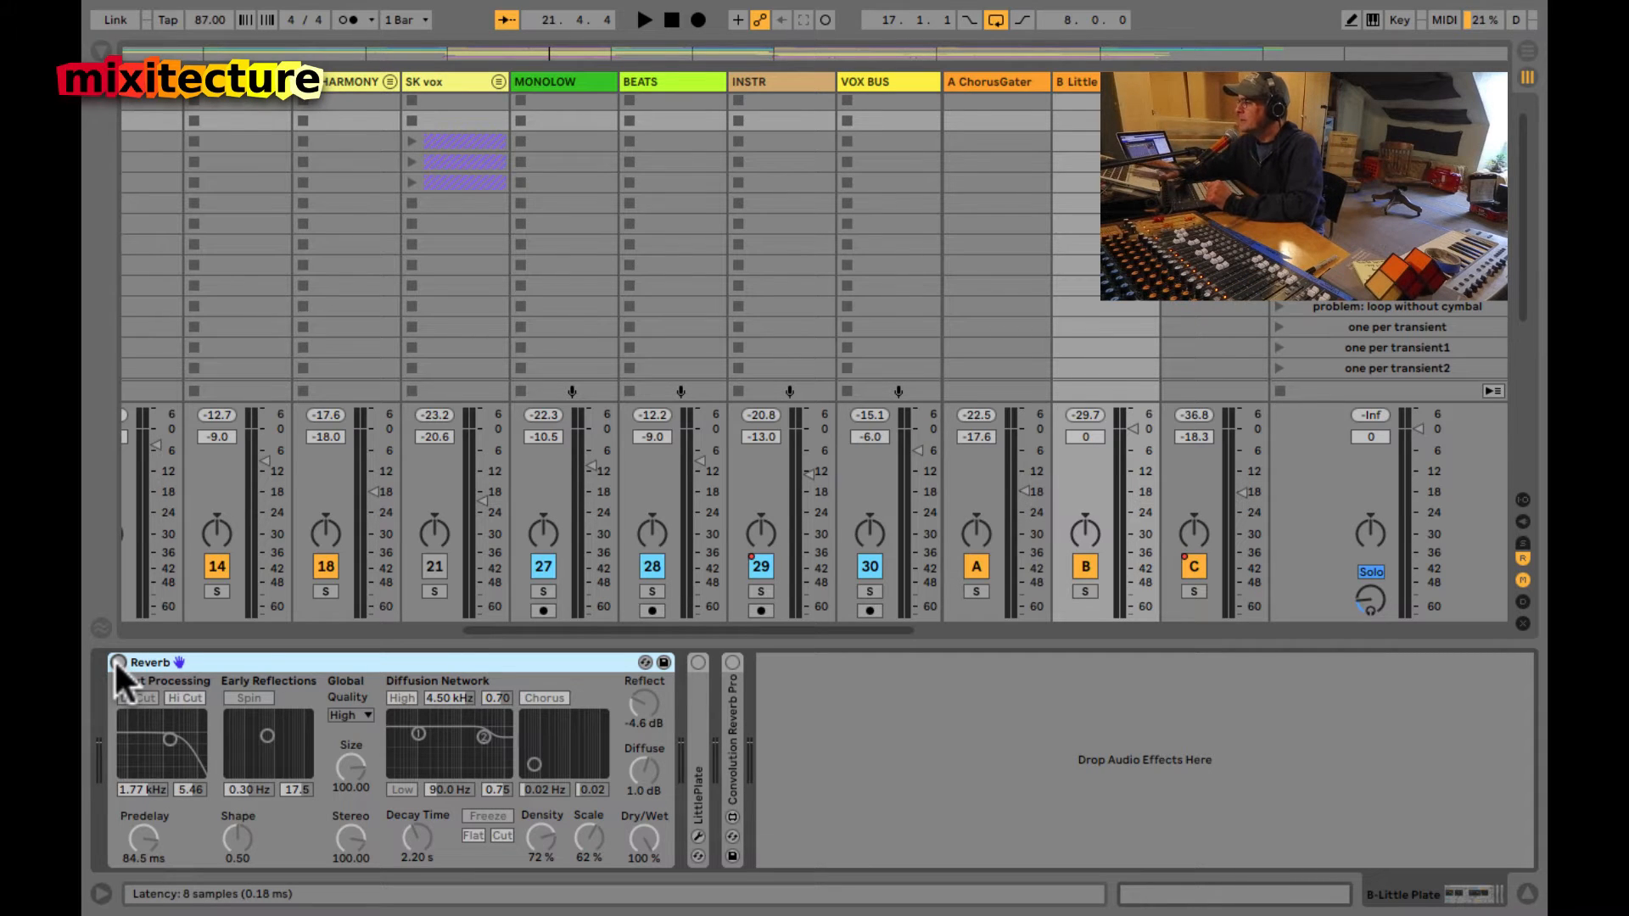
- Turn on LittlePlate on the return, open its interface and adjust the decay to about 5 seconds during playback
key("space")
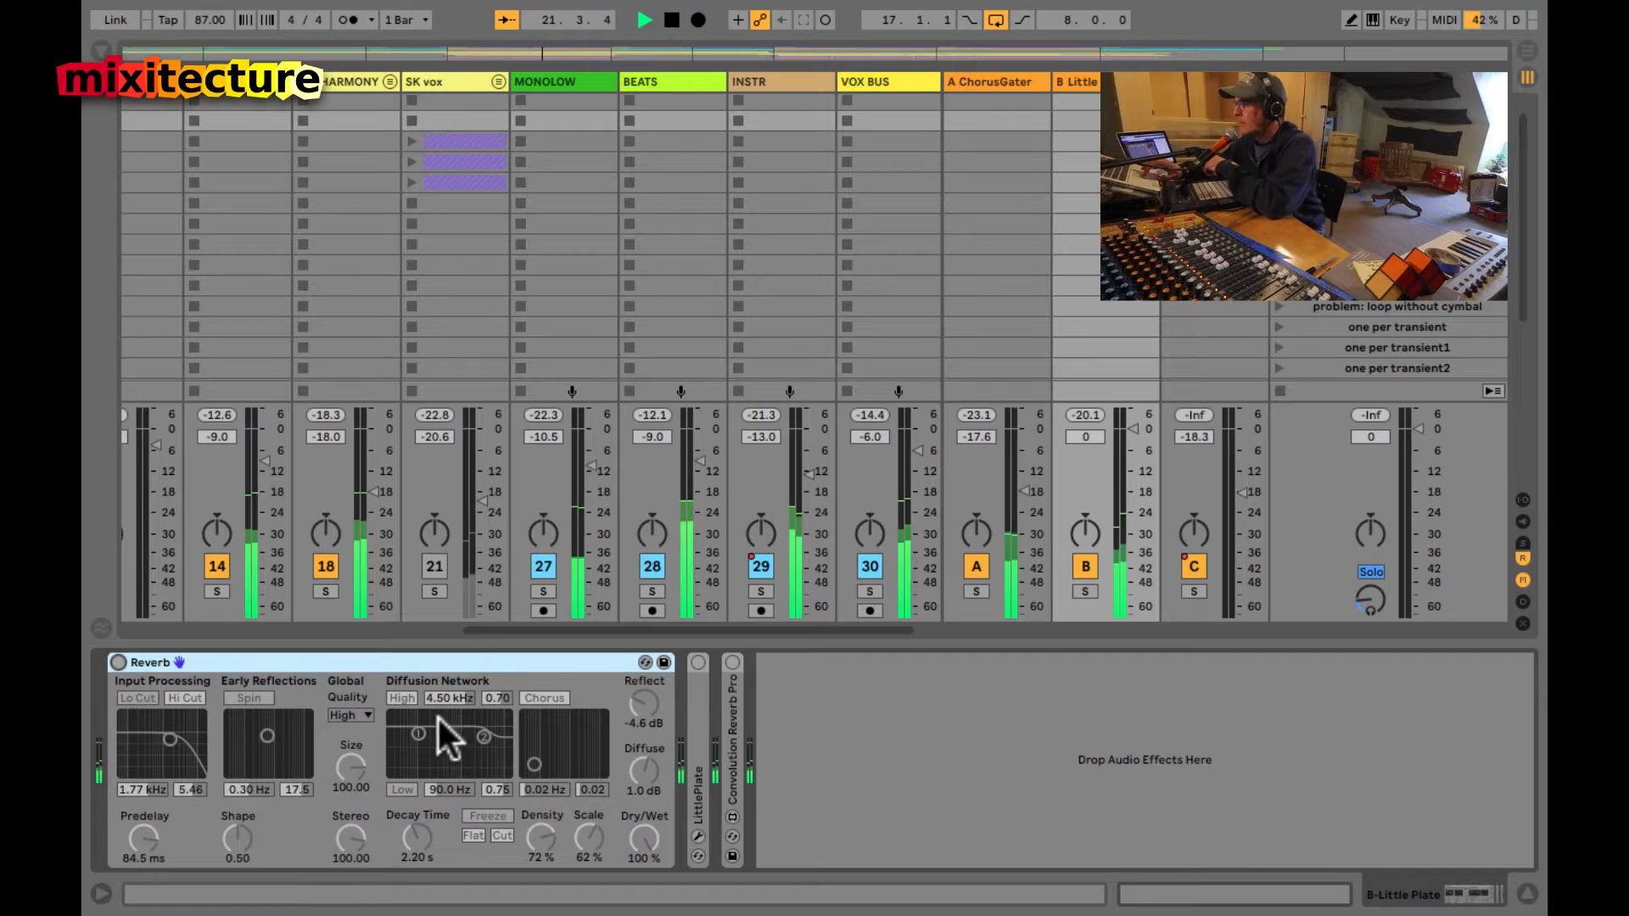
double_click(692, 762)
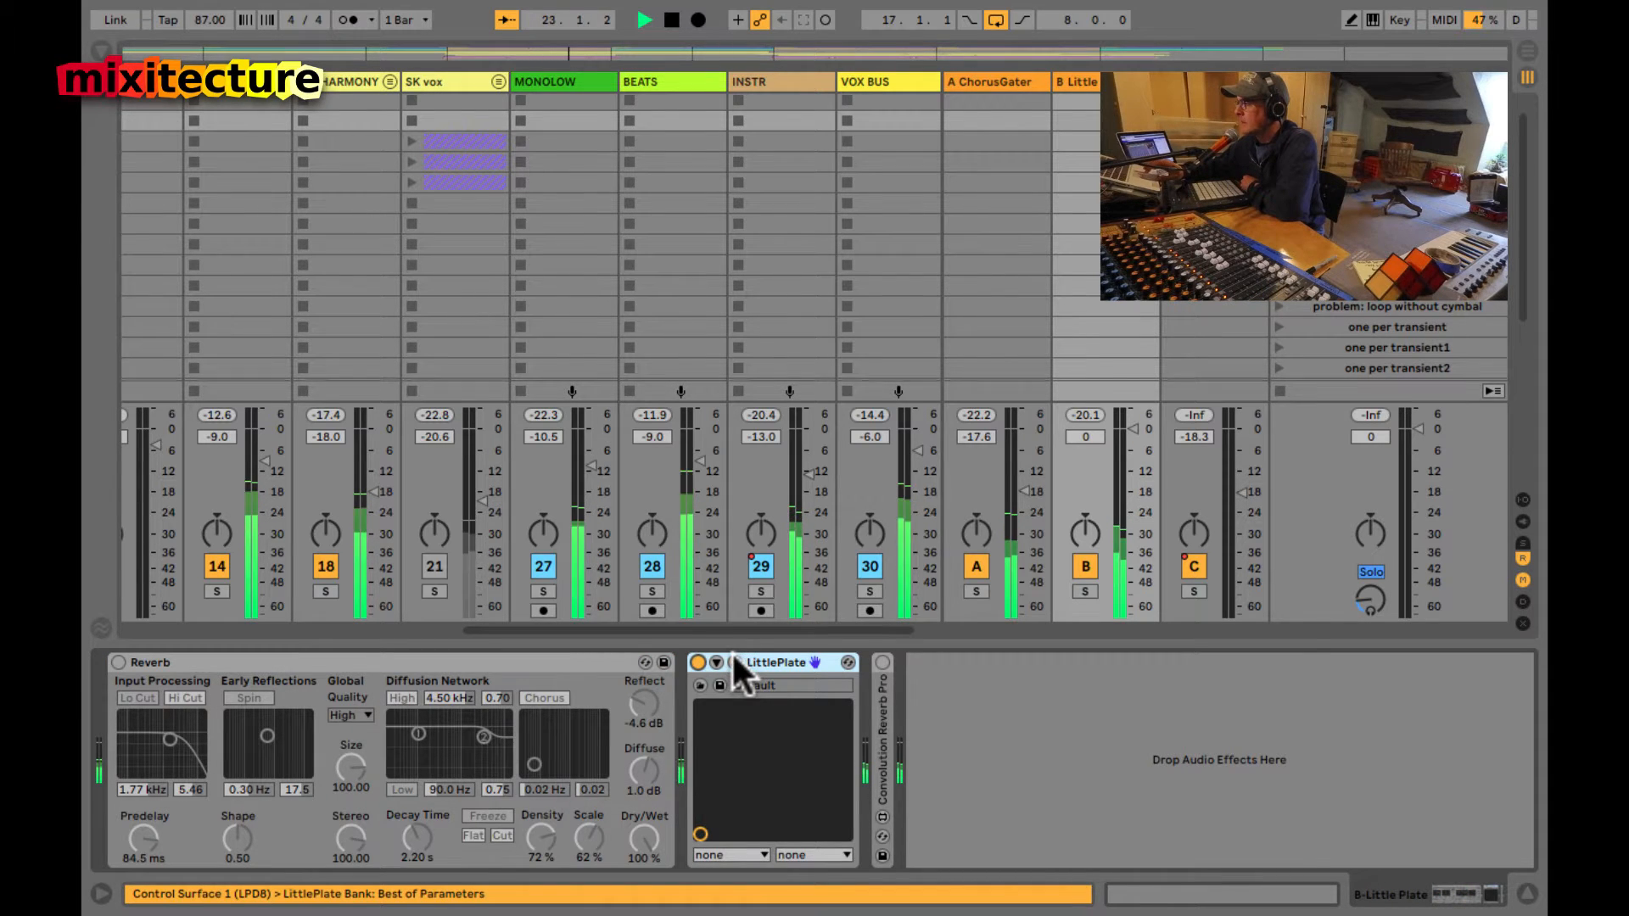
left_click(734, 662)
left_click_drag(729, 547, 584, 214)
left_click_drag(618, 411, 604, 339)
key("space")
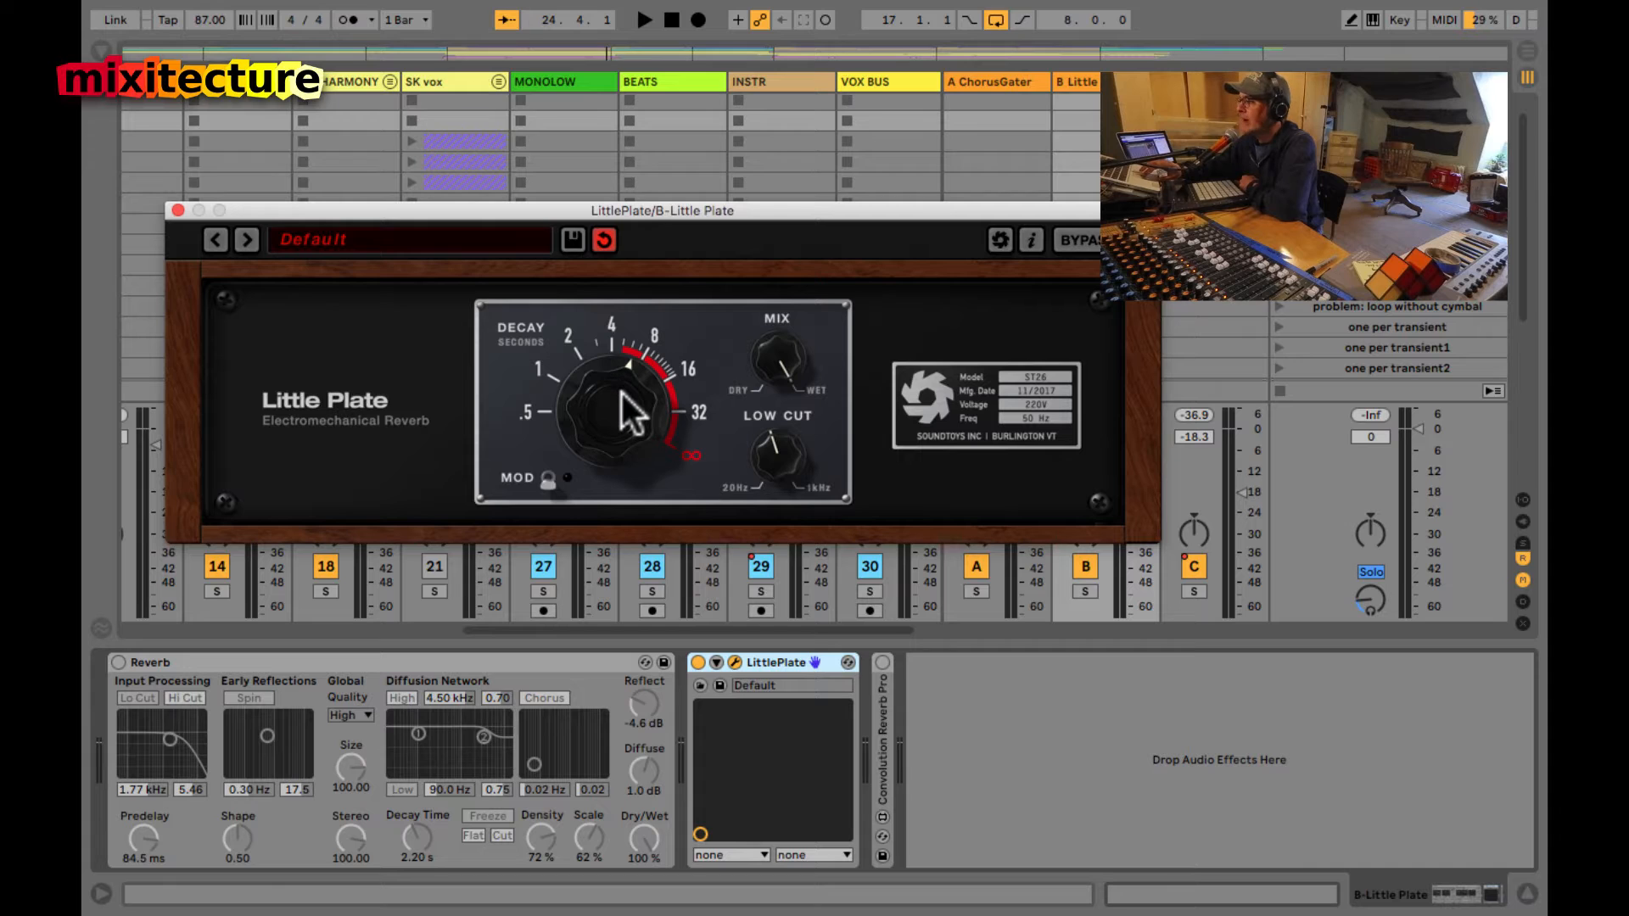
- Set LittlePlate's decay just above 4 seconds with the mix fully wet, reduce its low cut and audition the result
left_click_drag(622, 393, 620, 401)
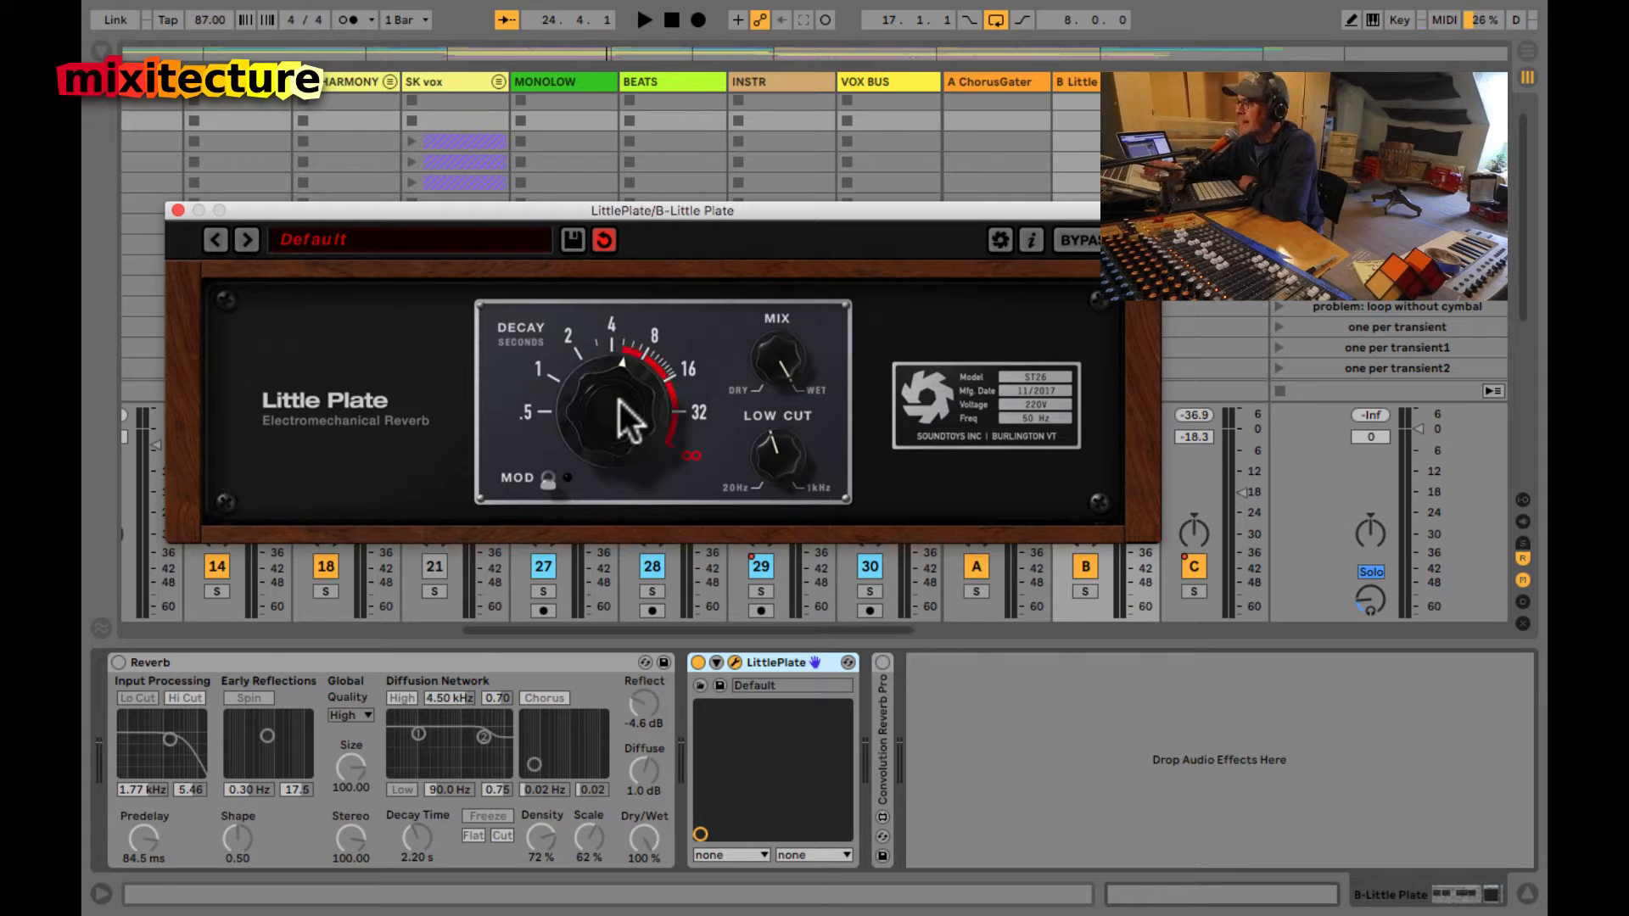
left_click_drag(782, 358, 806, 104)
left_click_drag(772, 442, 772, 462)
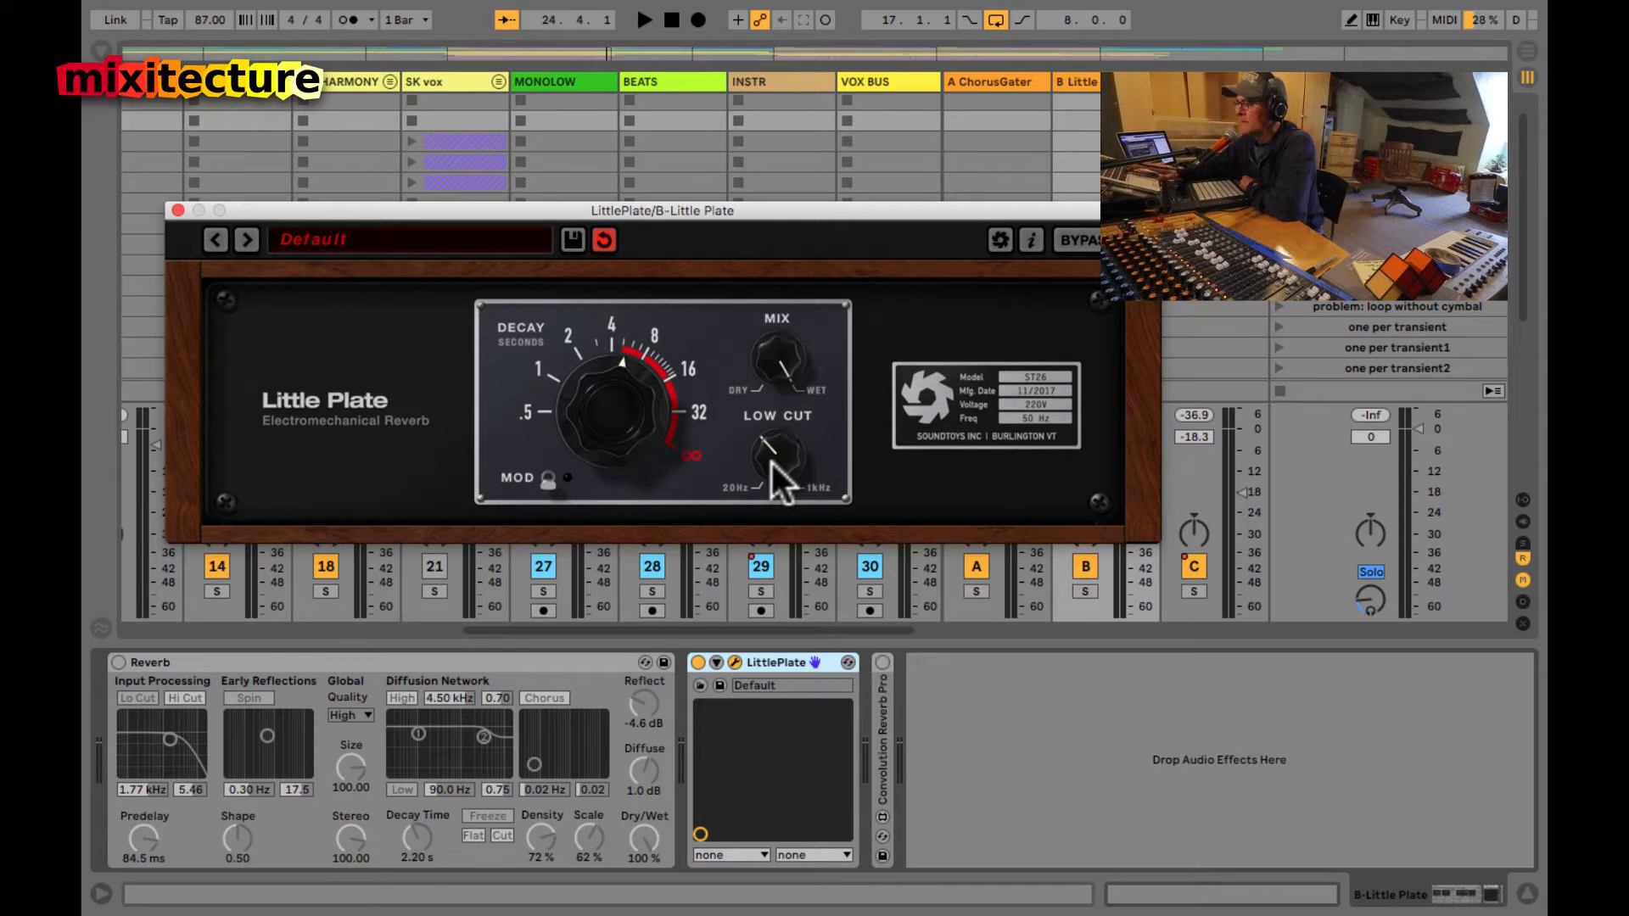
key("space")
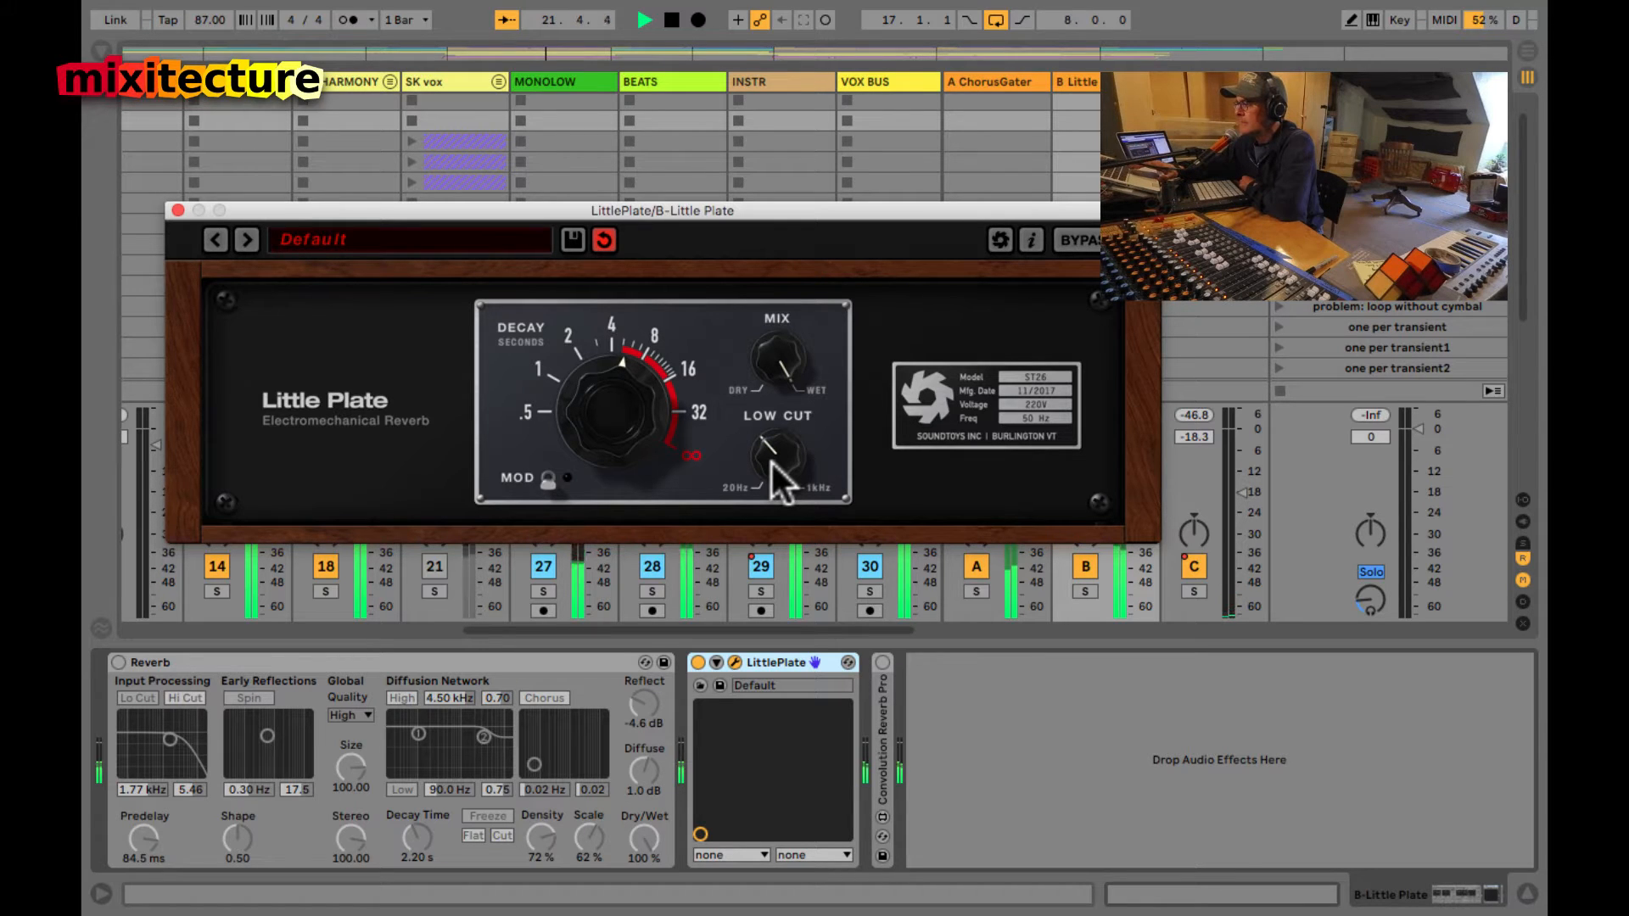
key("space")
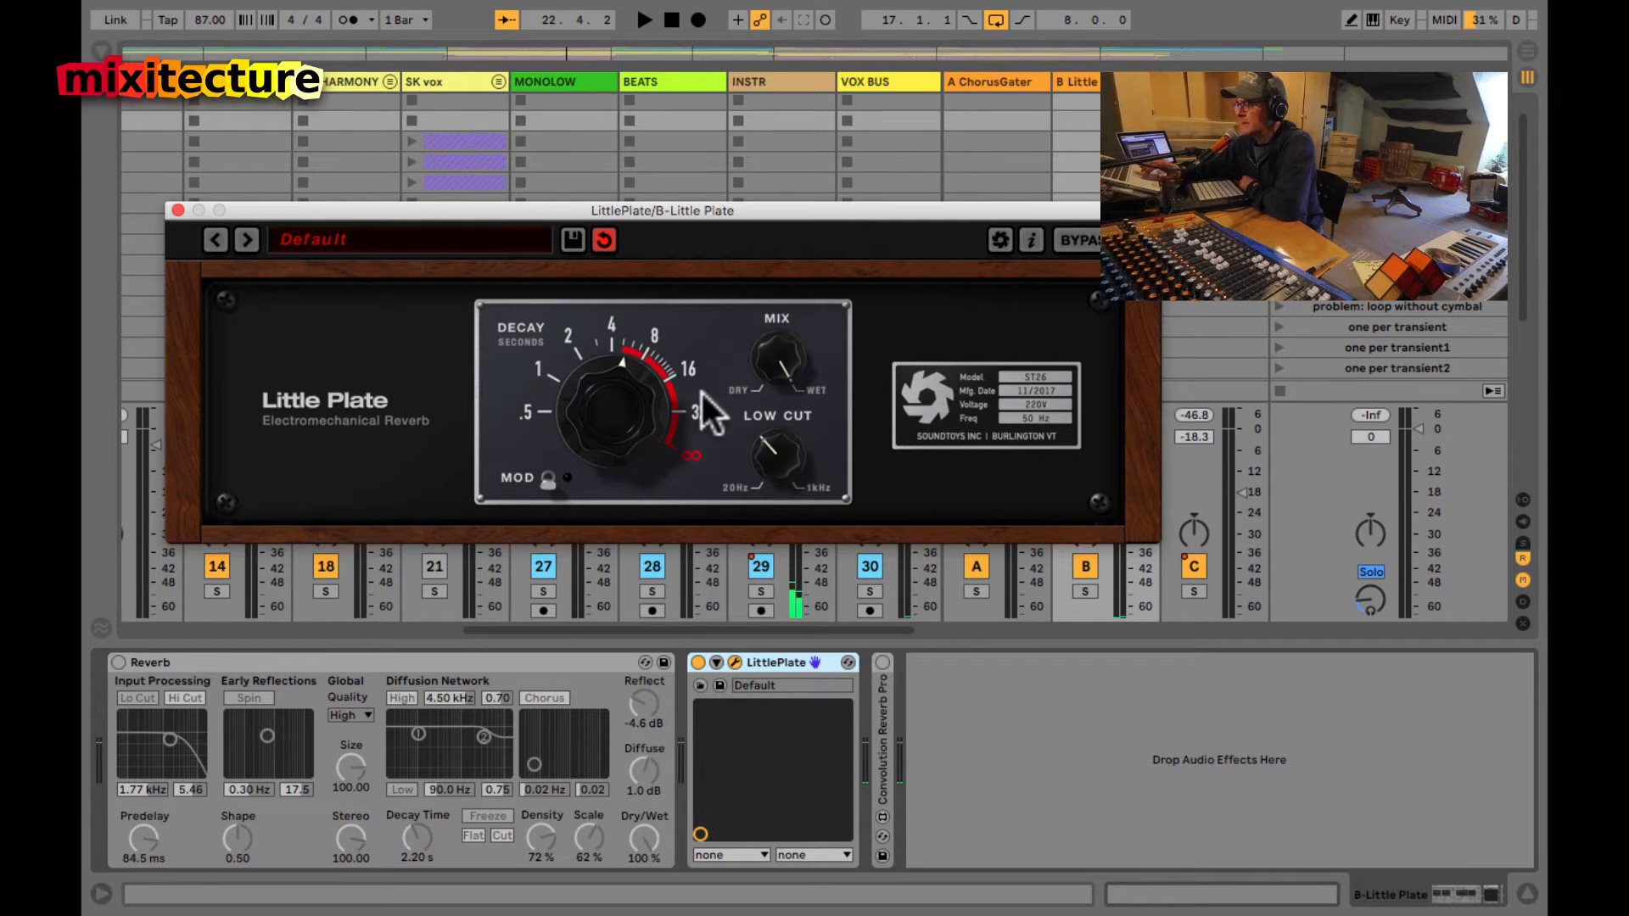
- Replace LittlePlate with Convolution Reverb Pro as the return's active reverb and audition it with a short playback
left_click(734, 663)
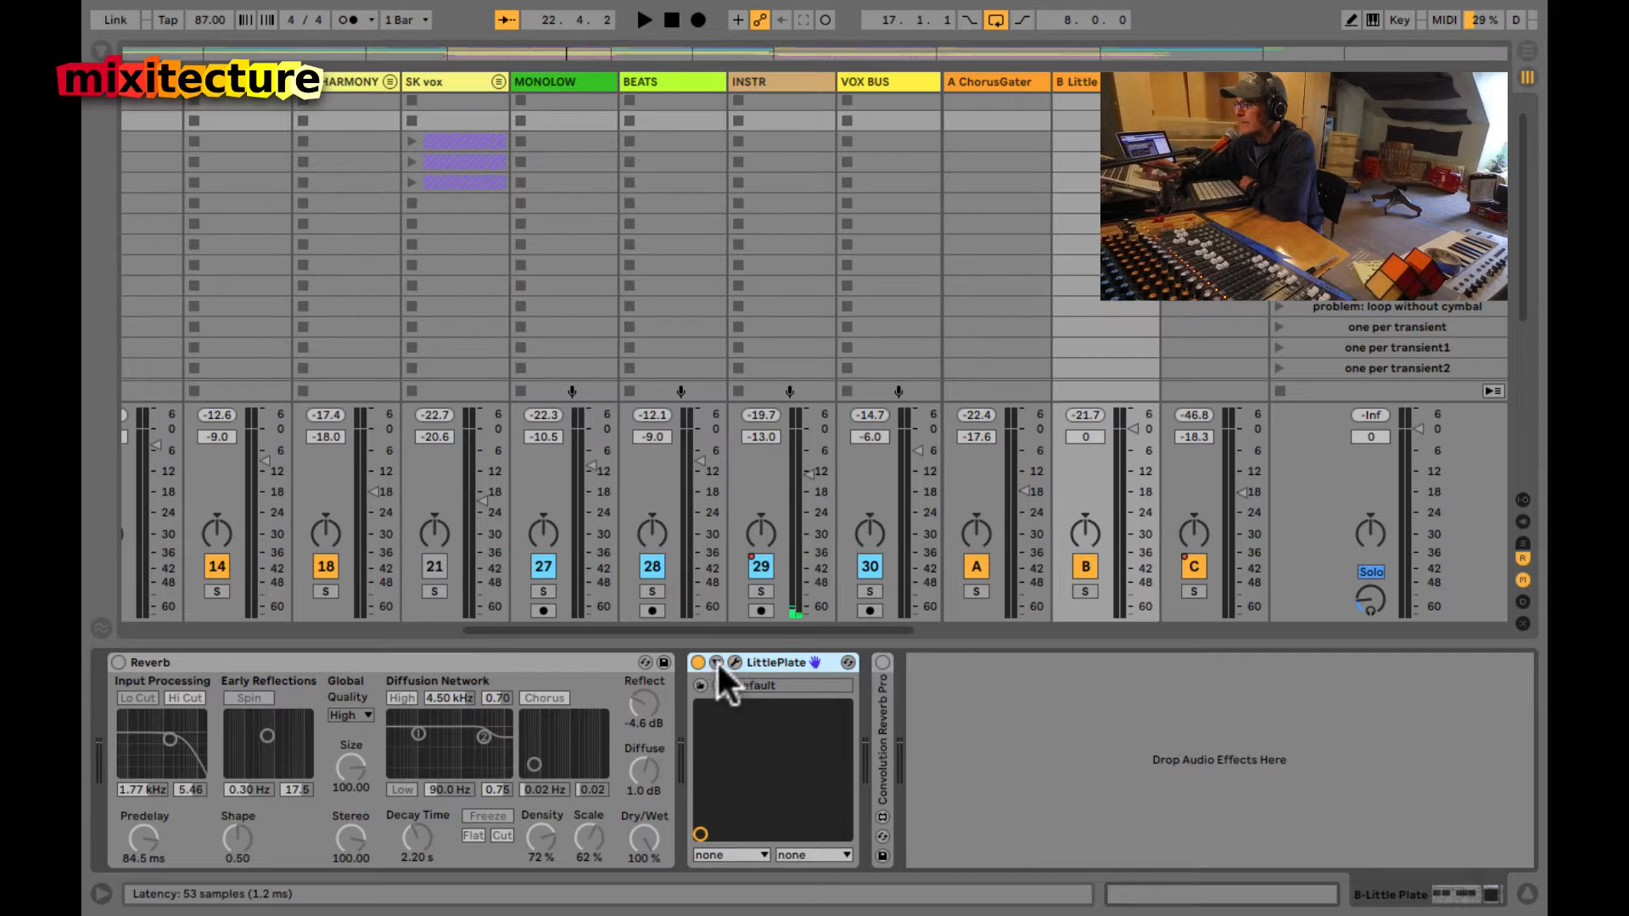
left_click(698, 662)
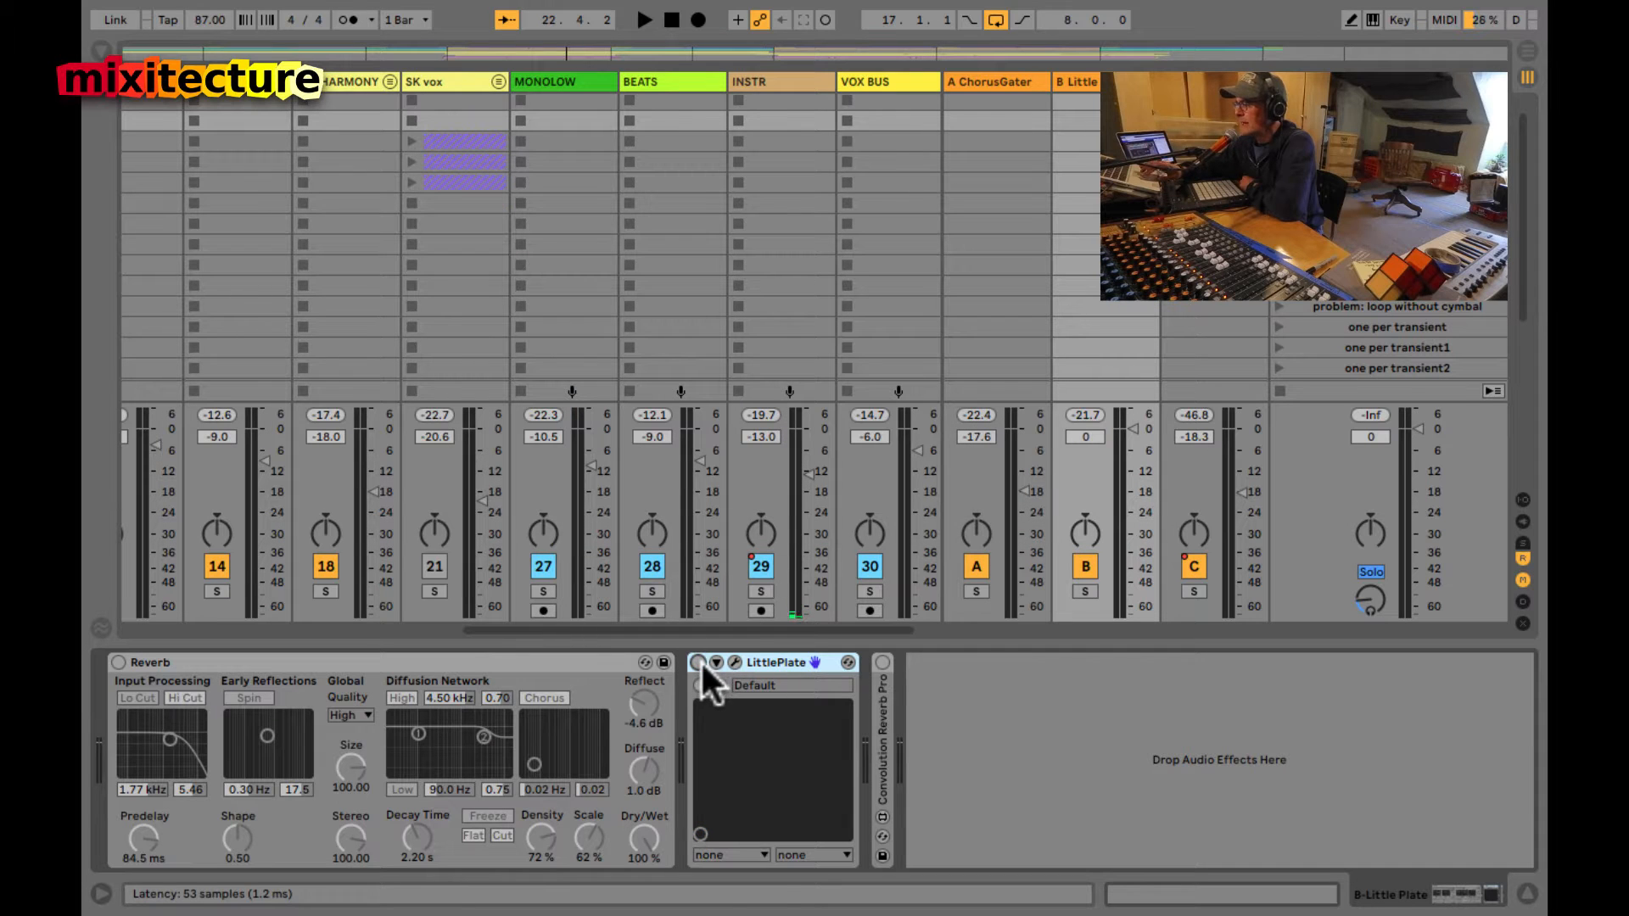
double_click(888, 750)
scroll(924, 662, "right", 4)
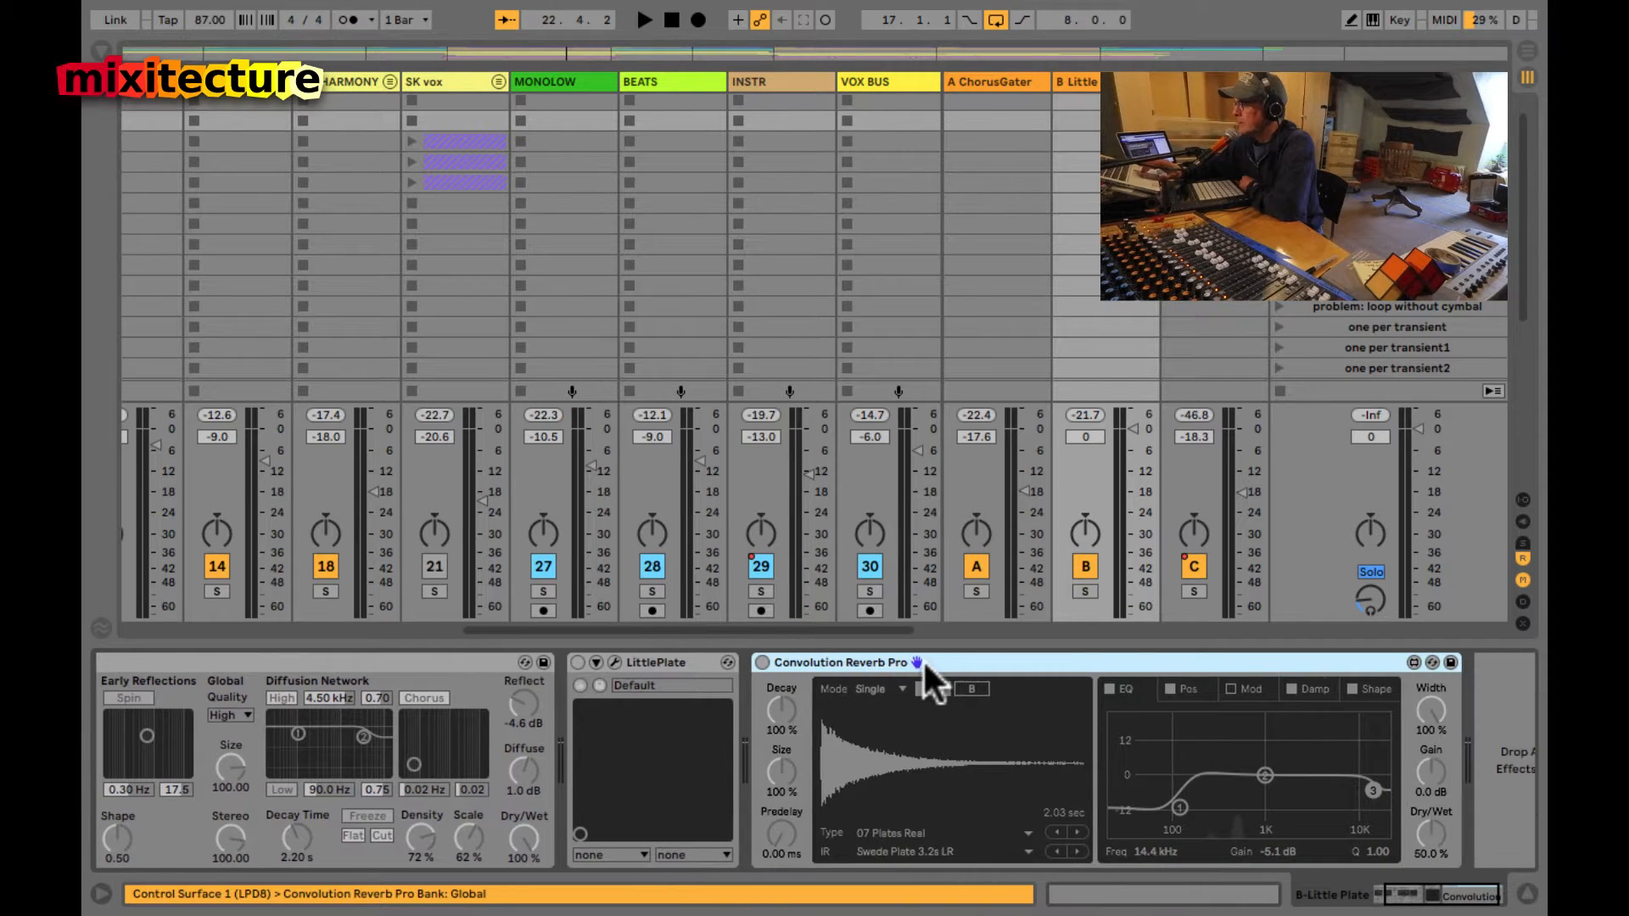
left_click(728, 662)
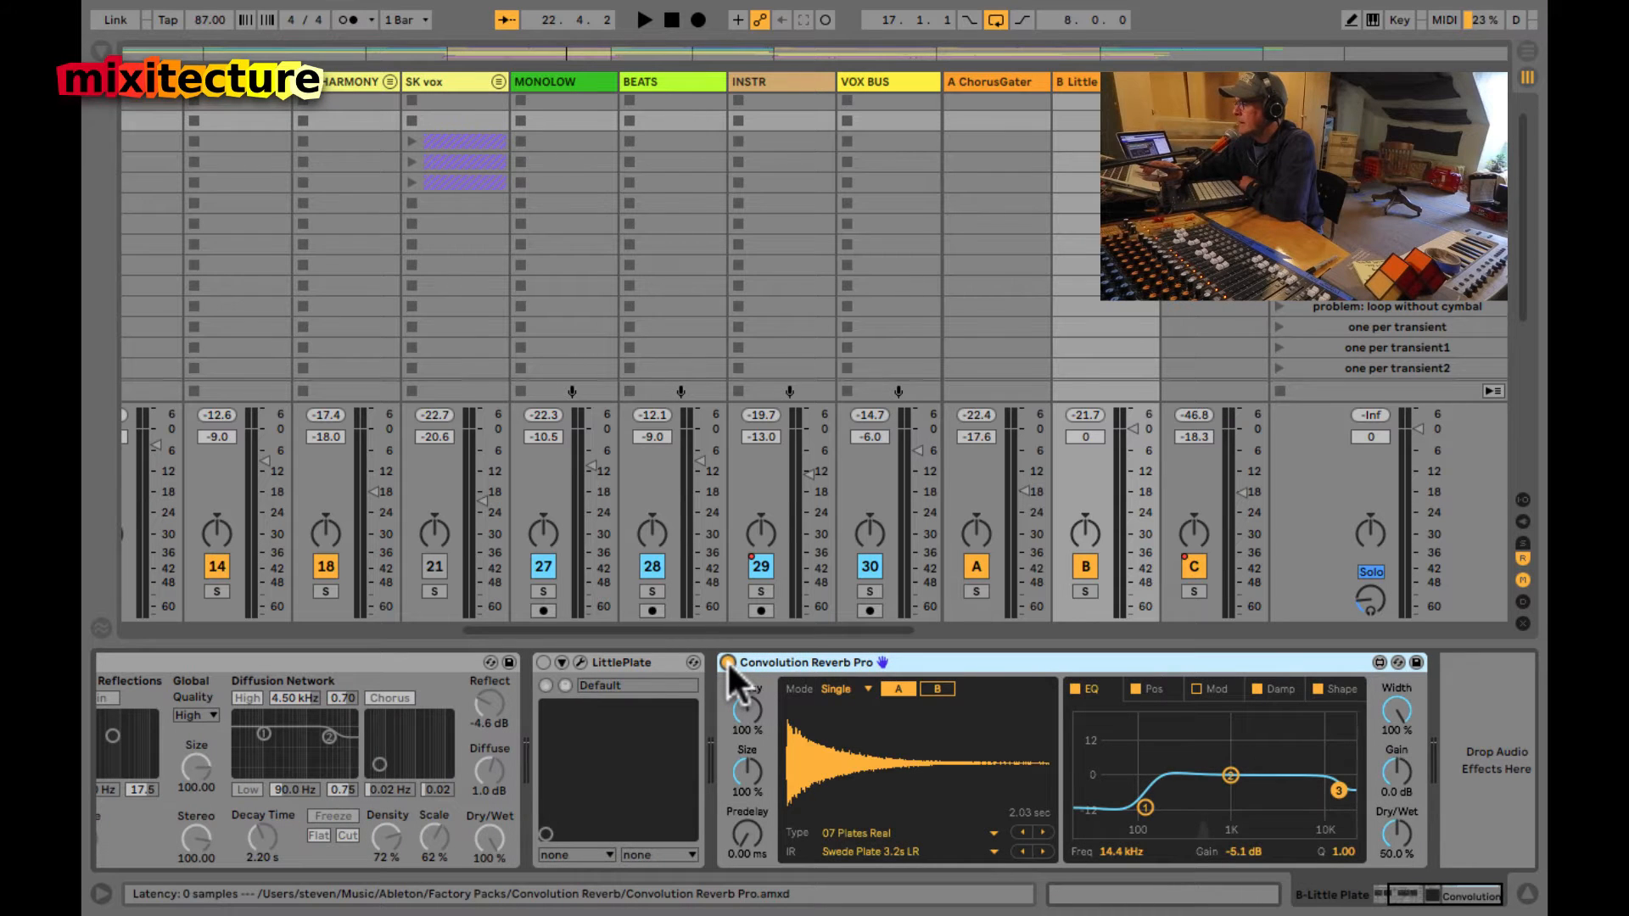
key("space")
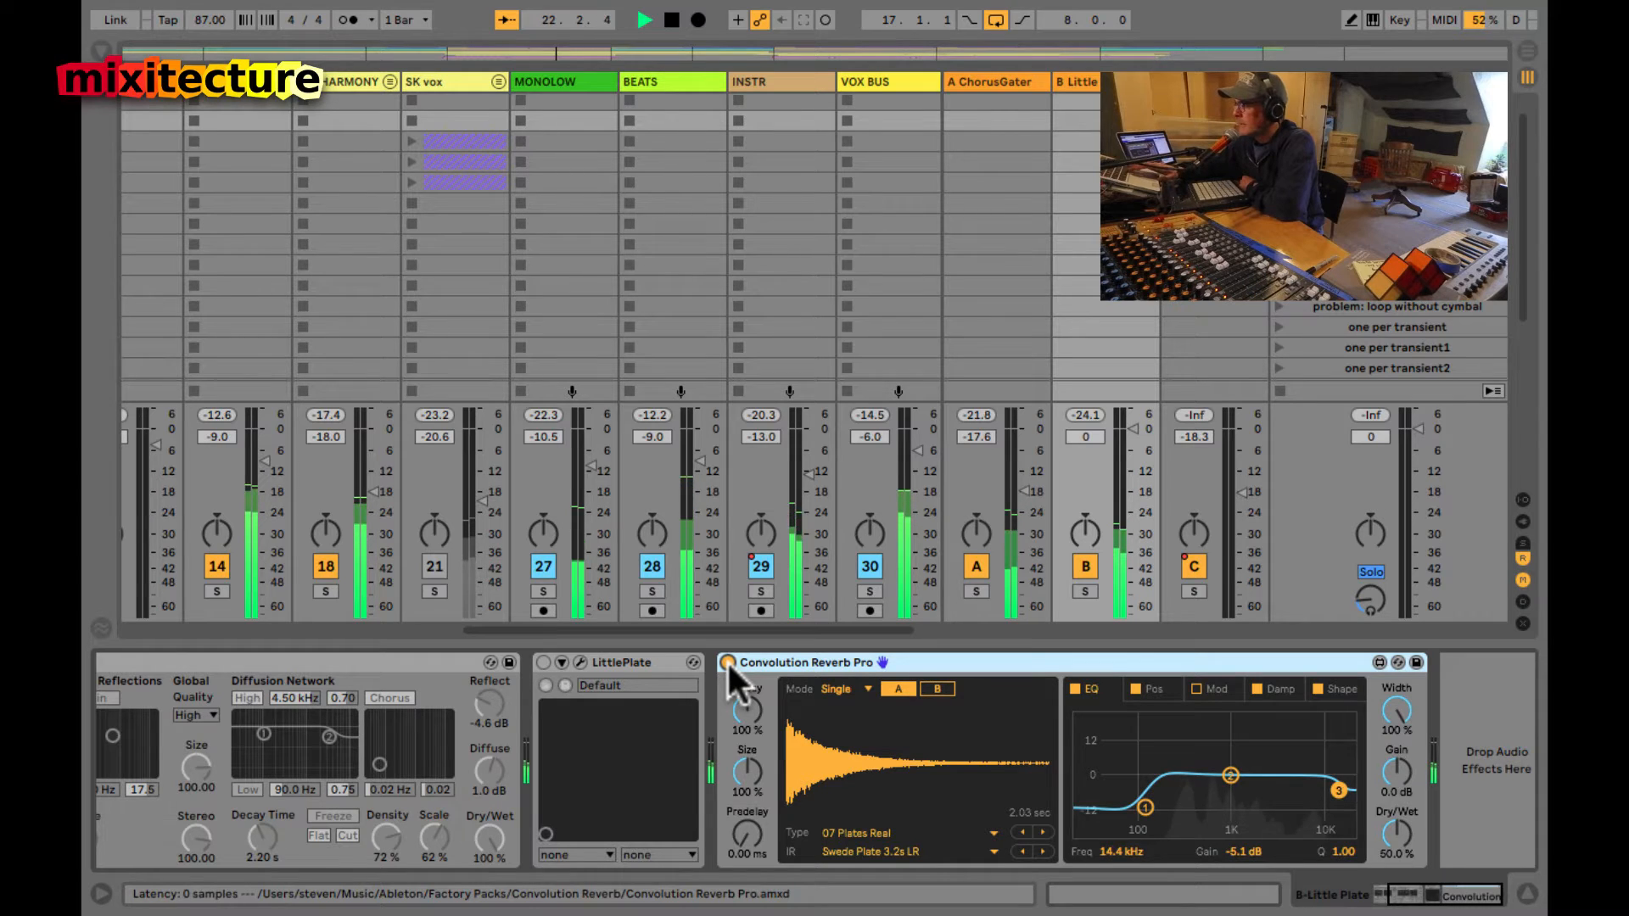
key("space")
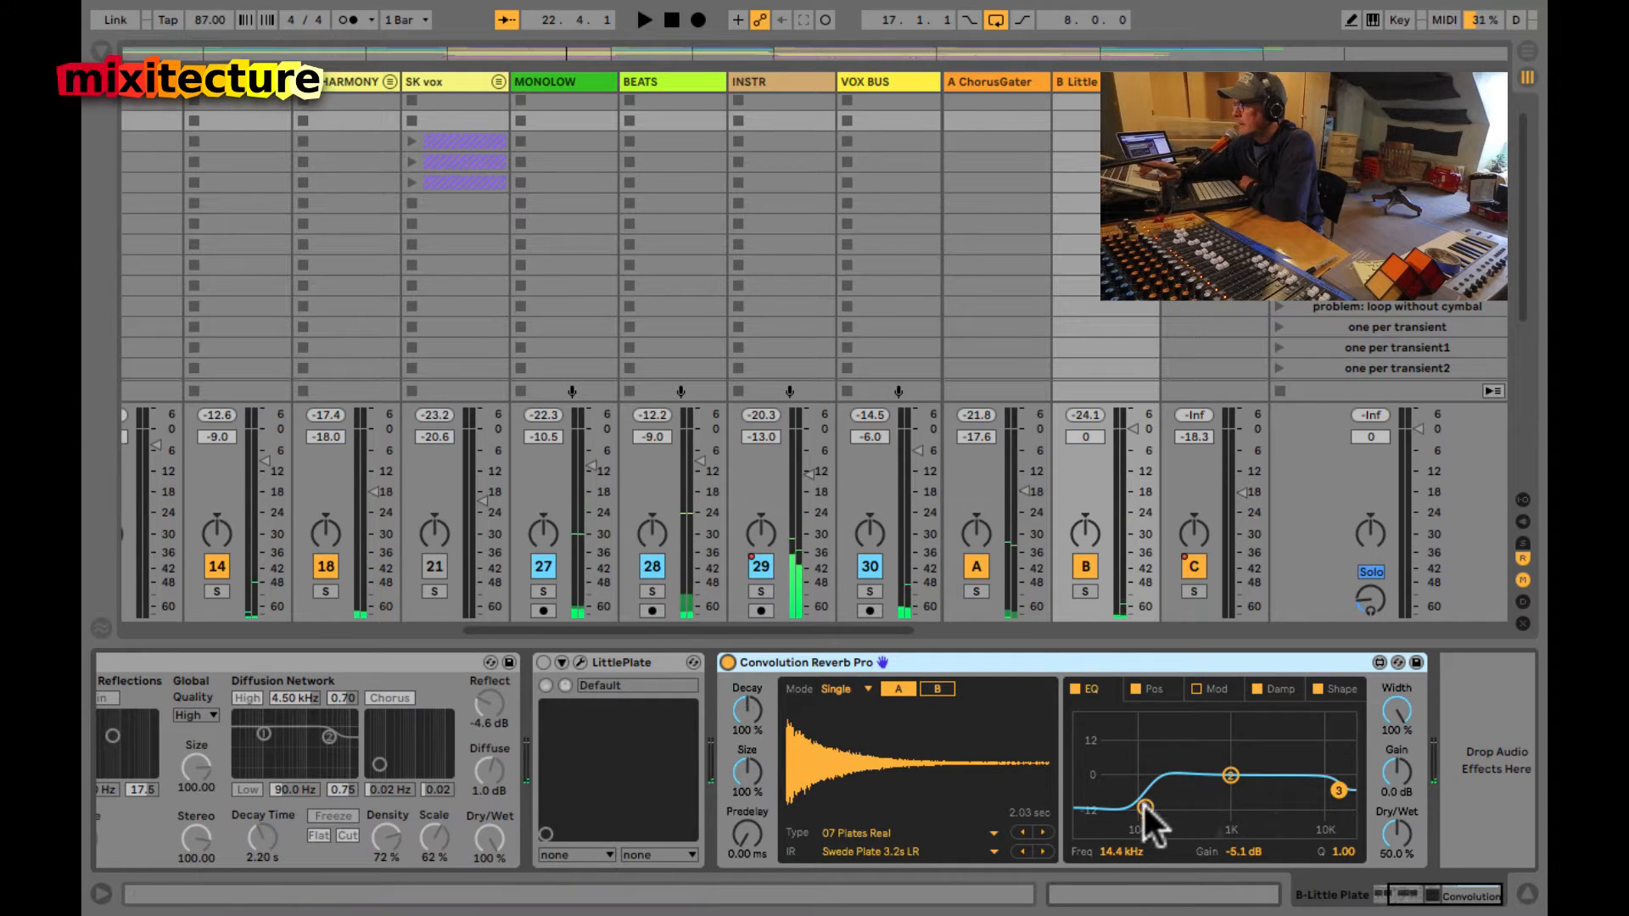
- Load the Swede Plate 4.5s impulse response in Convolution Reverb Pro and audition it with a short playback
left_click(994, 849)
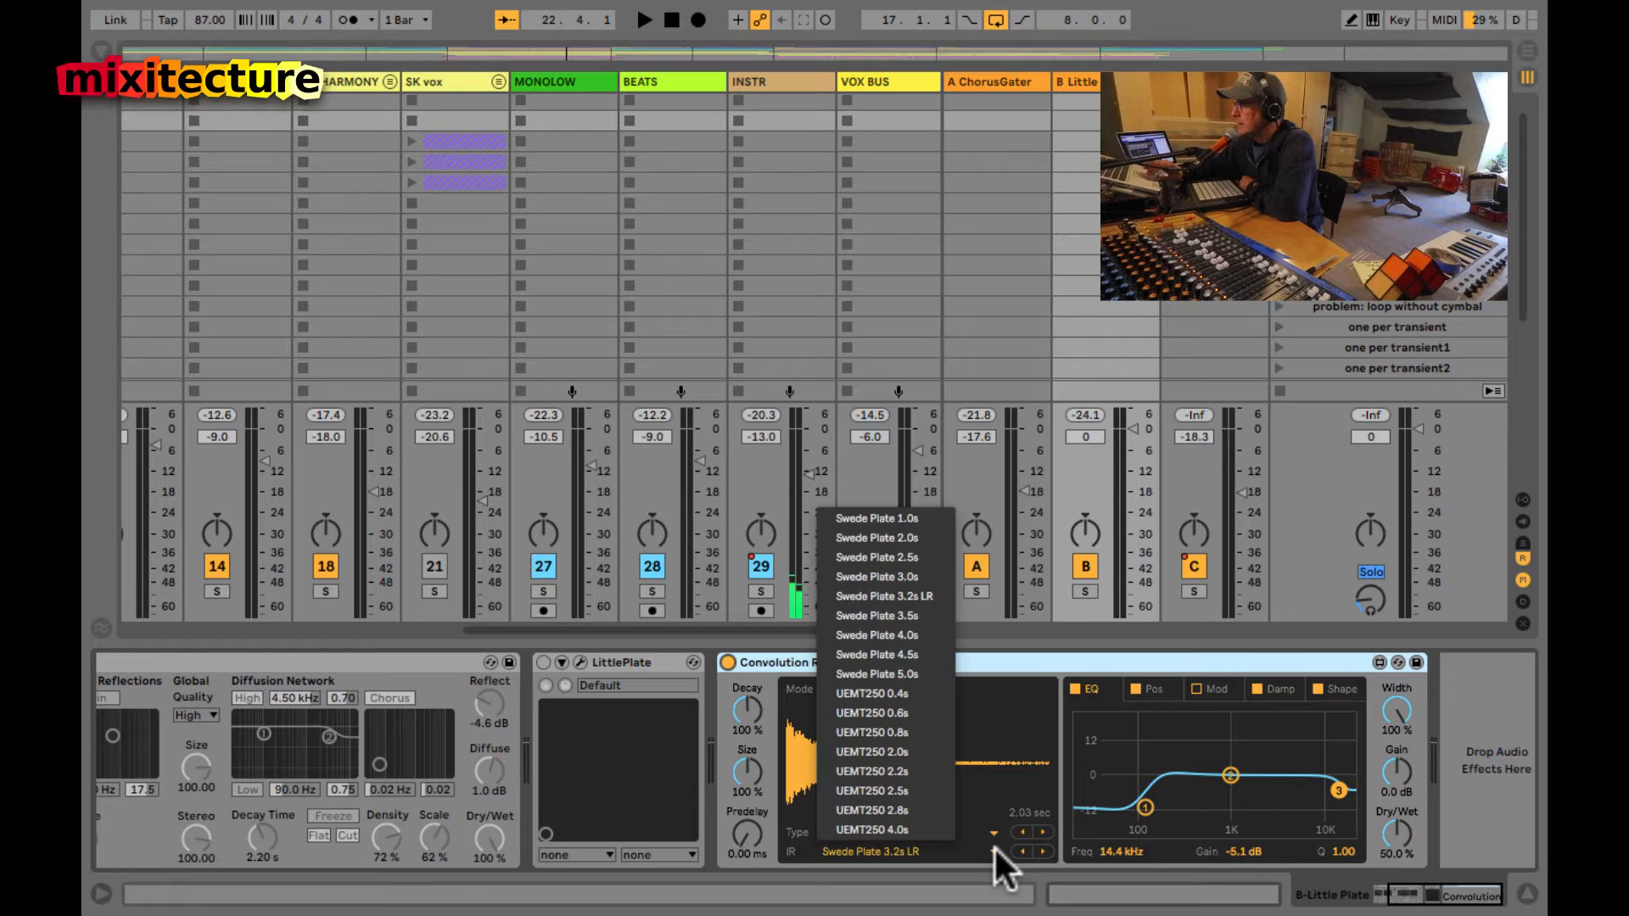
left_click(929, 653)
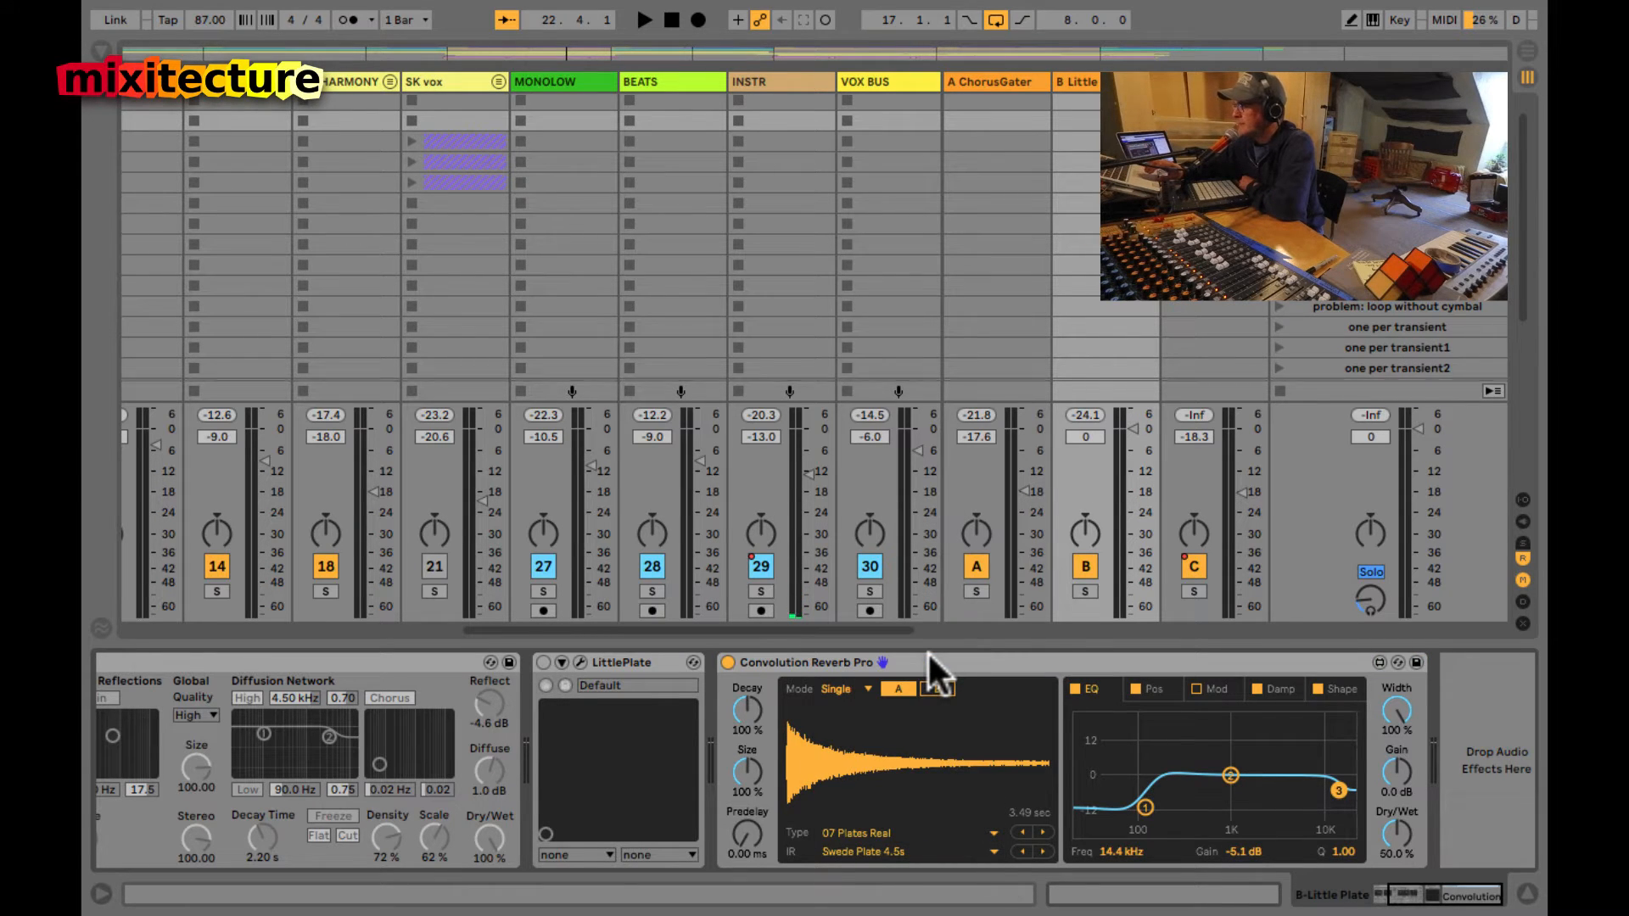
key("space")
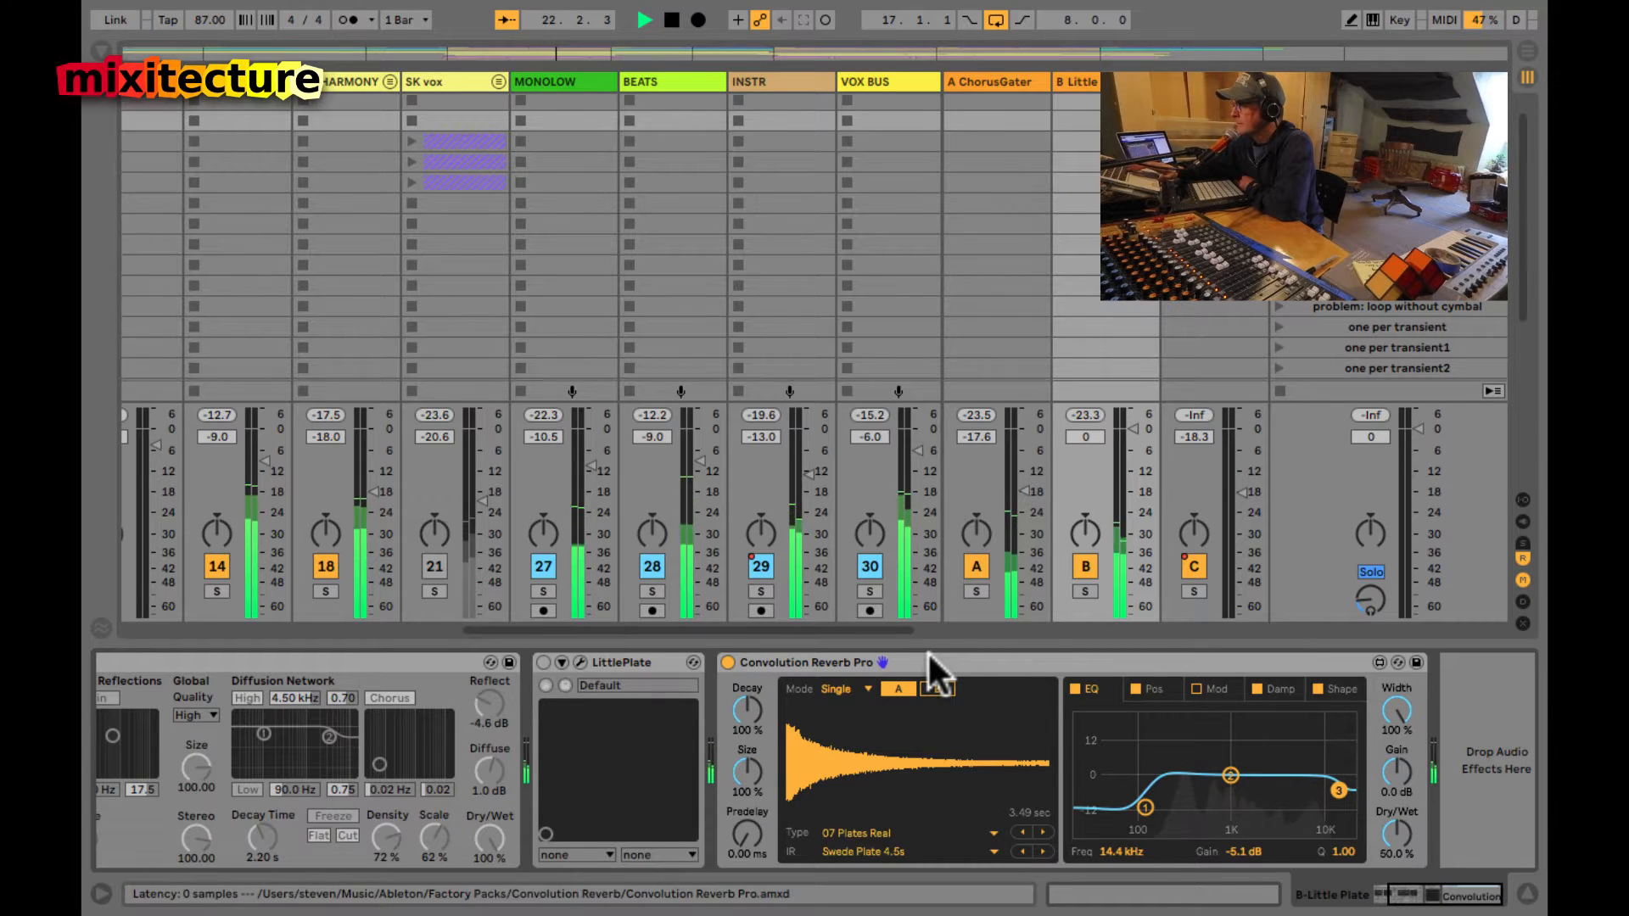
key("space")
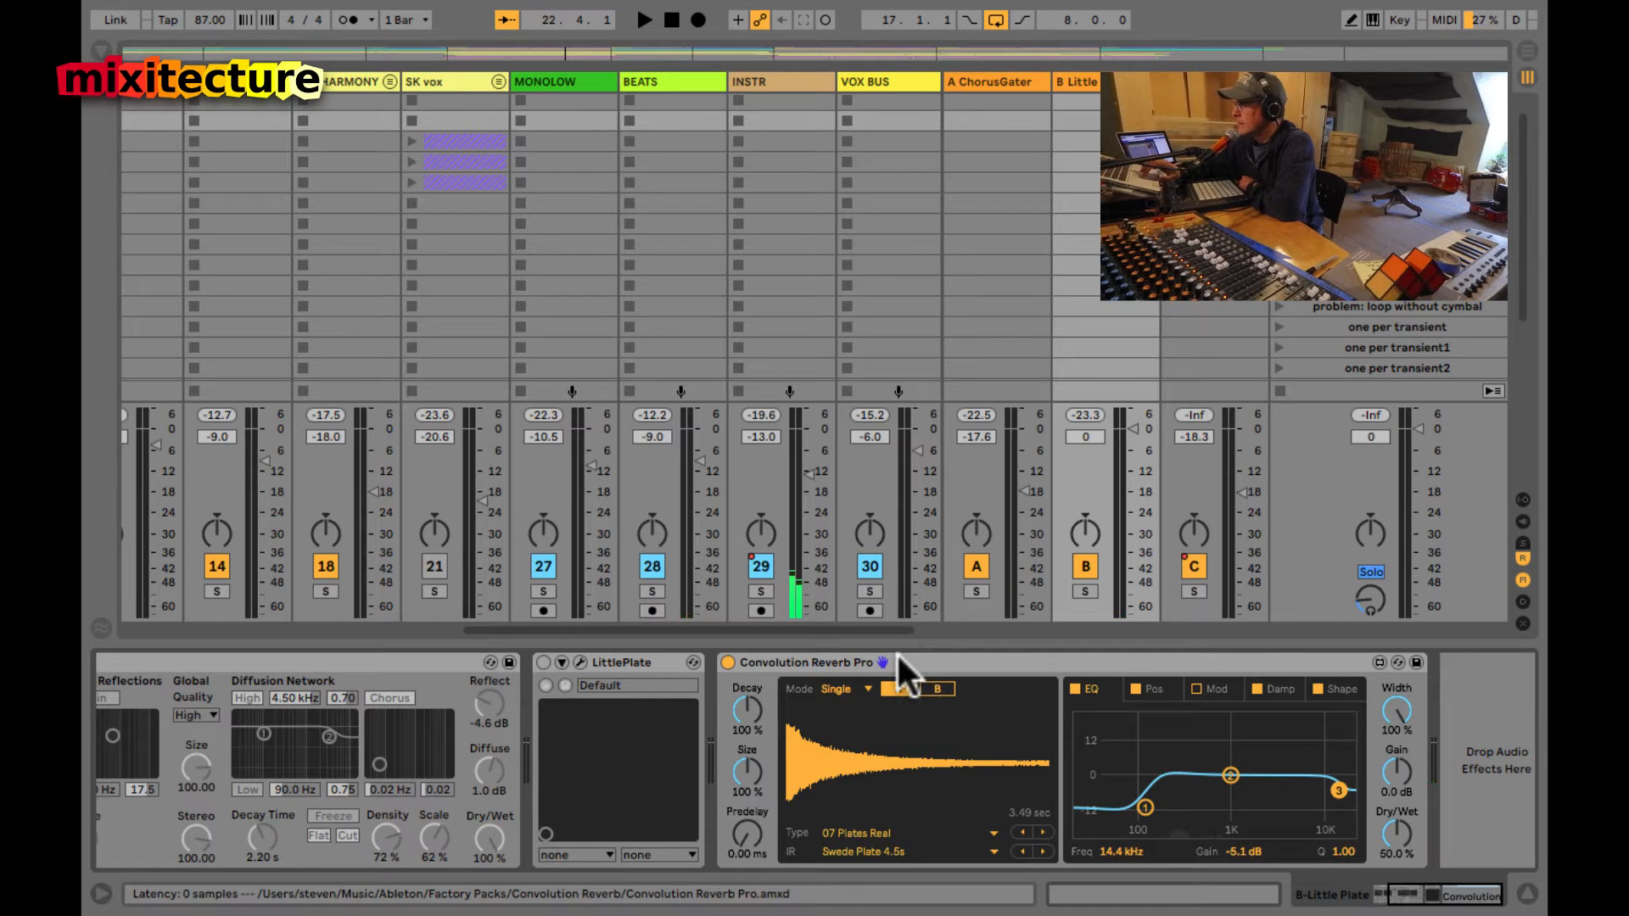
- Collapse and turn off Convolution Reverb Pro, turn on Reverb on the same return and audition it
double_click(896, 654)
left_click(728, 660)
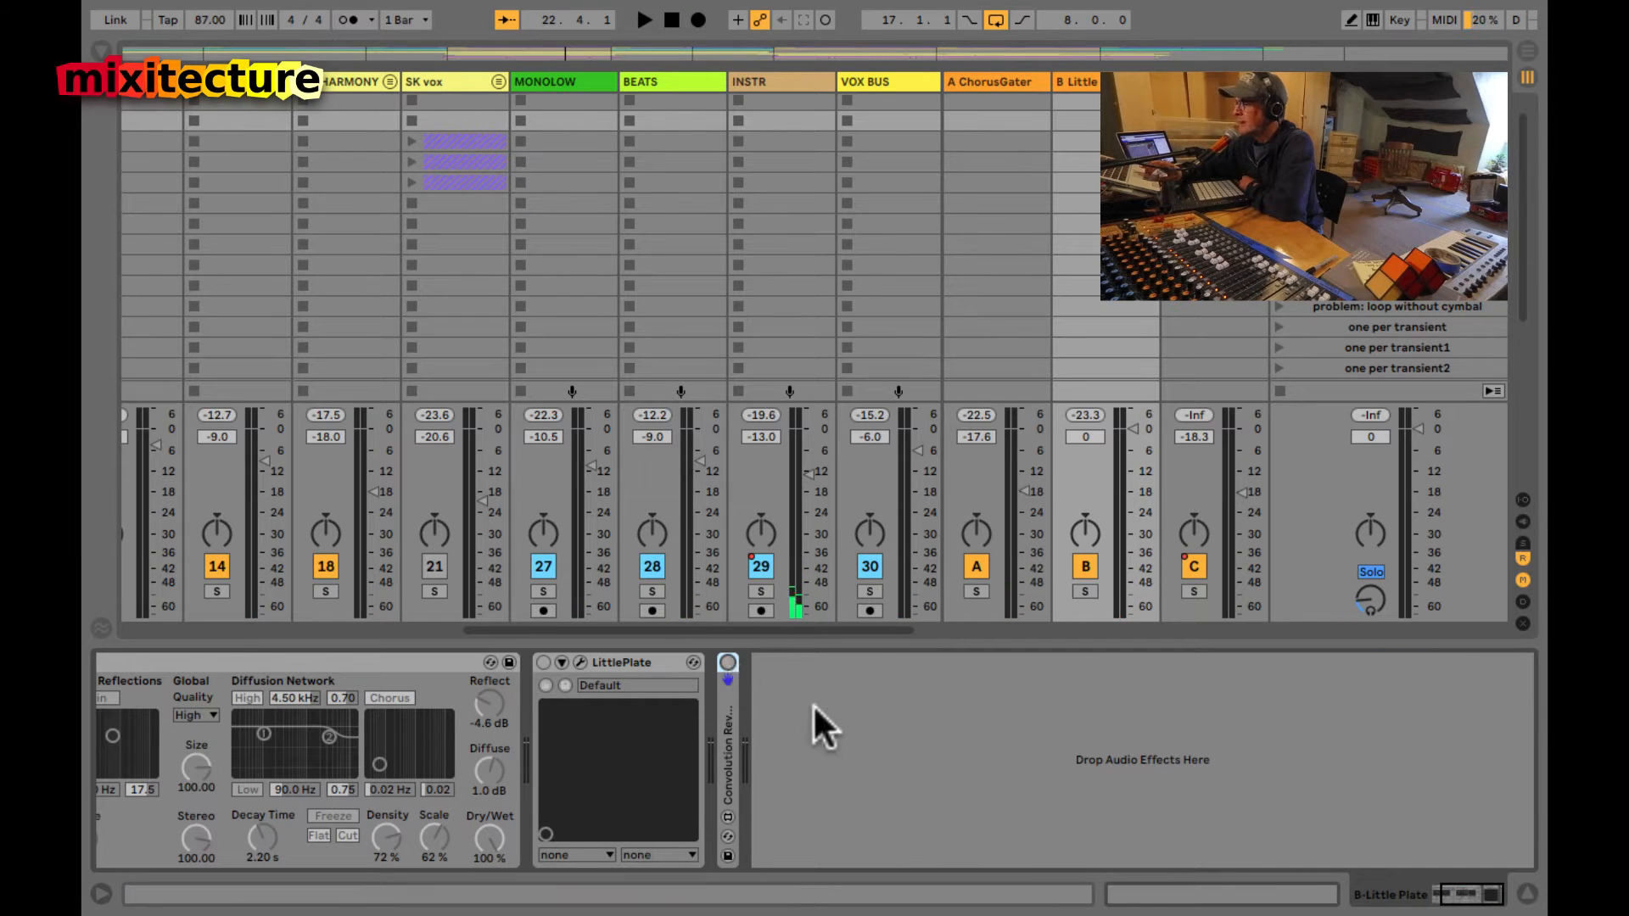
scroll(801, 697, "left", 5)
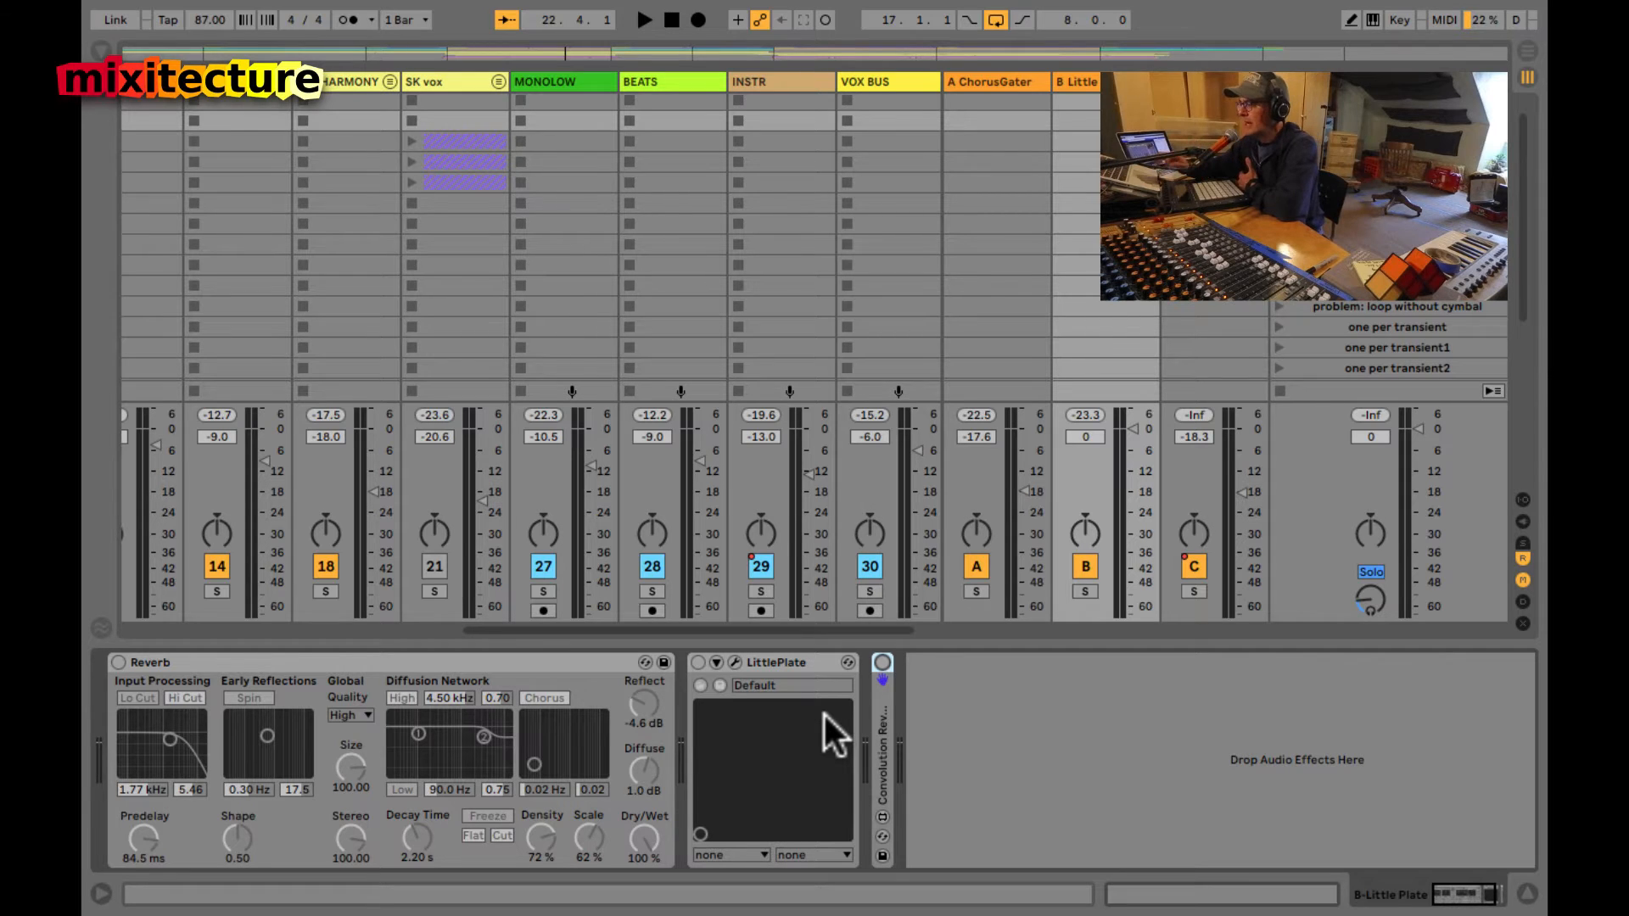
left_click(155, 661)
left_click(118, 662)
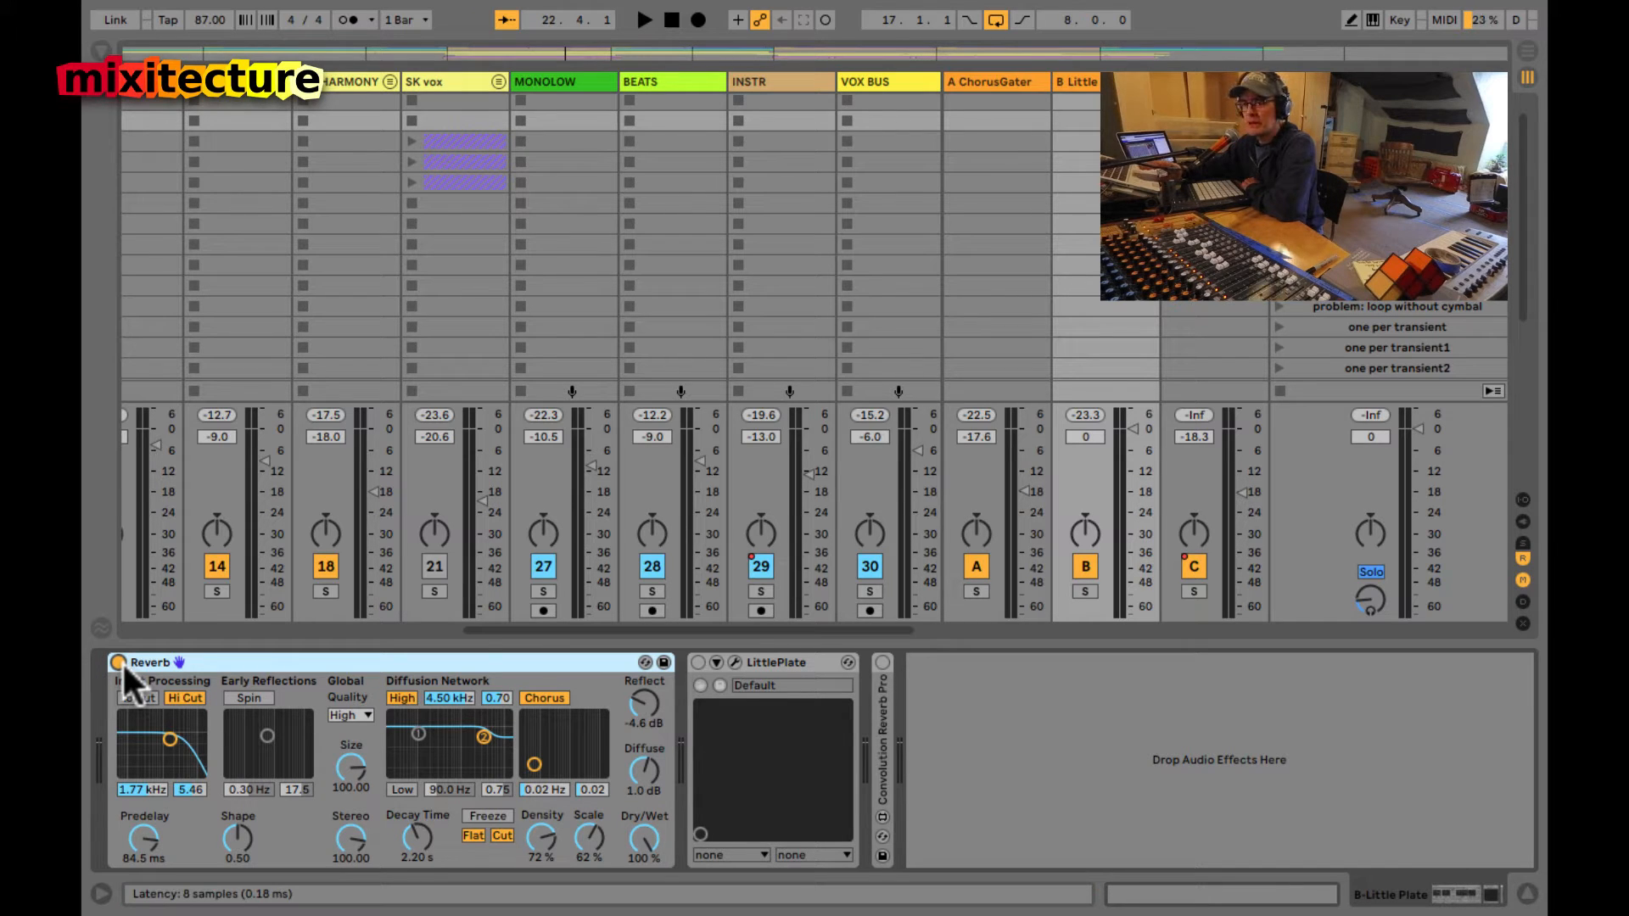
key("space")
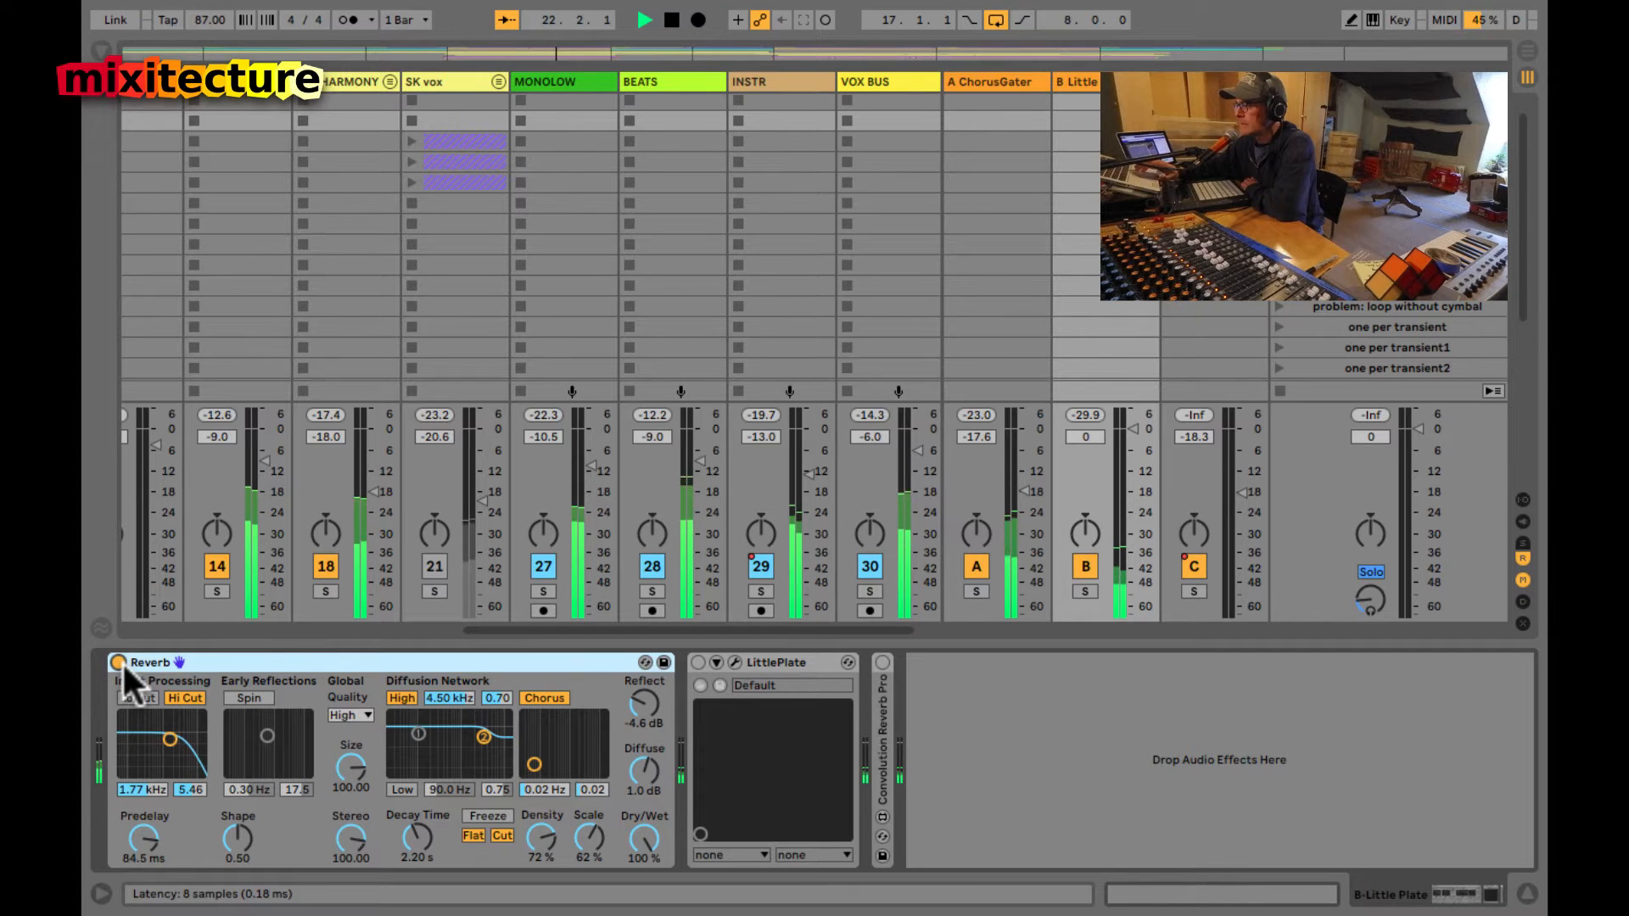
key("space")
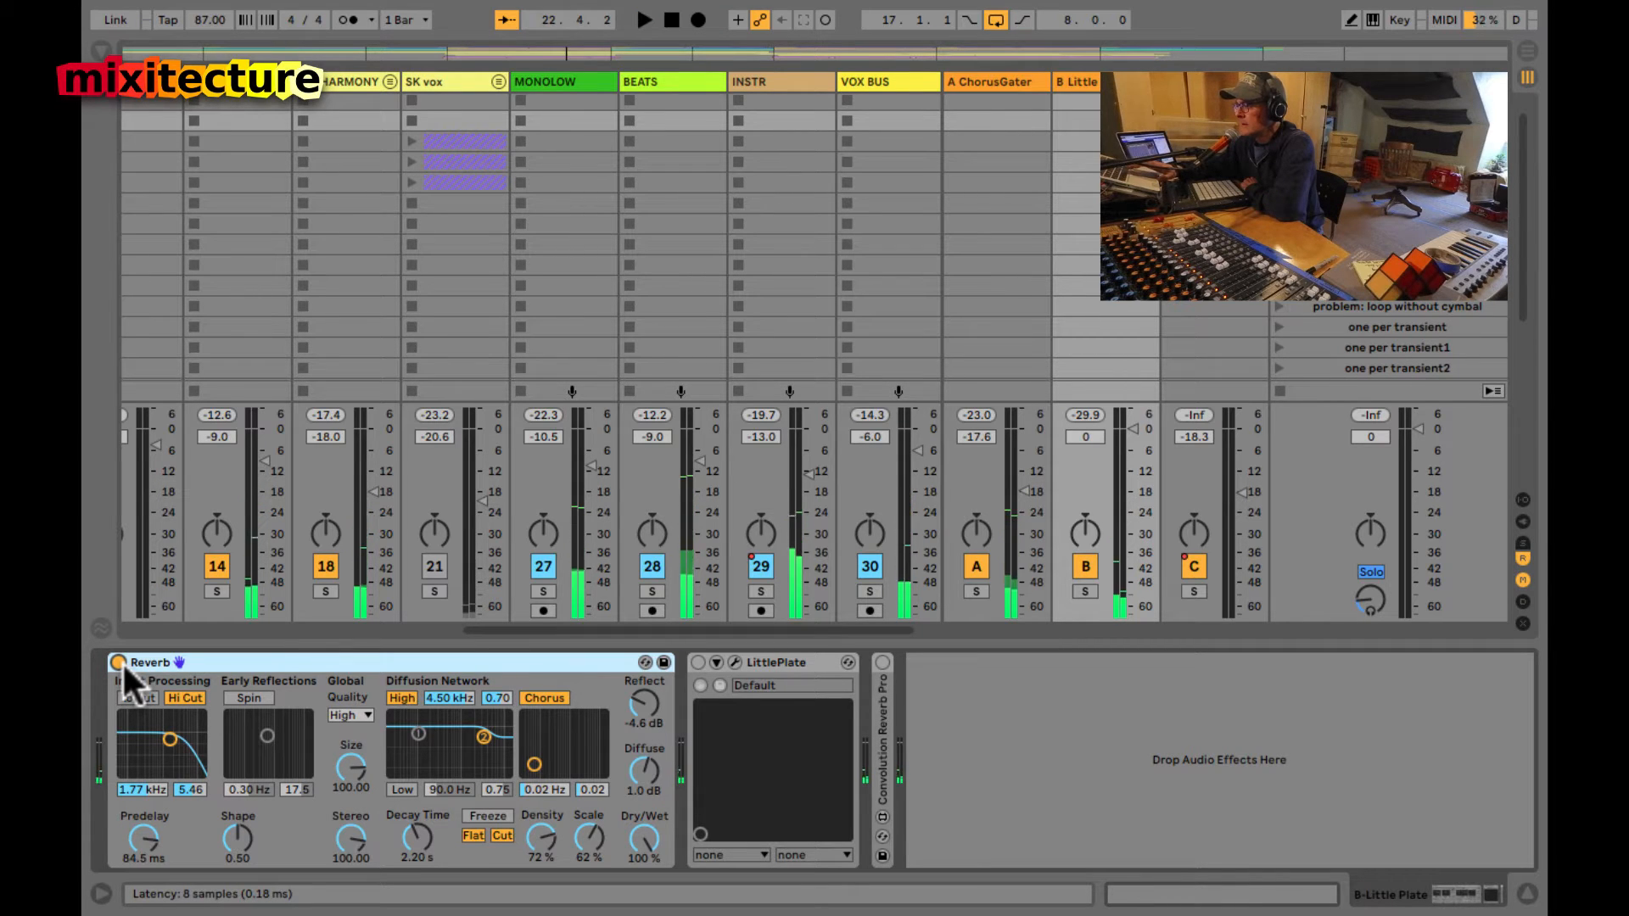
- Adjust Reverb's decay time to 4.55 s, auditioning the longer tail with short playbacks
left_click(409, 833)
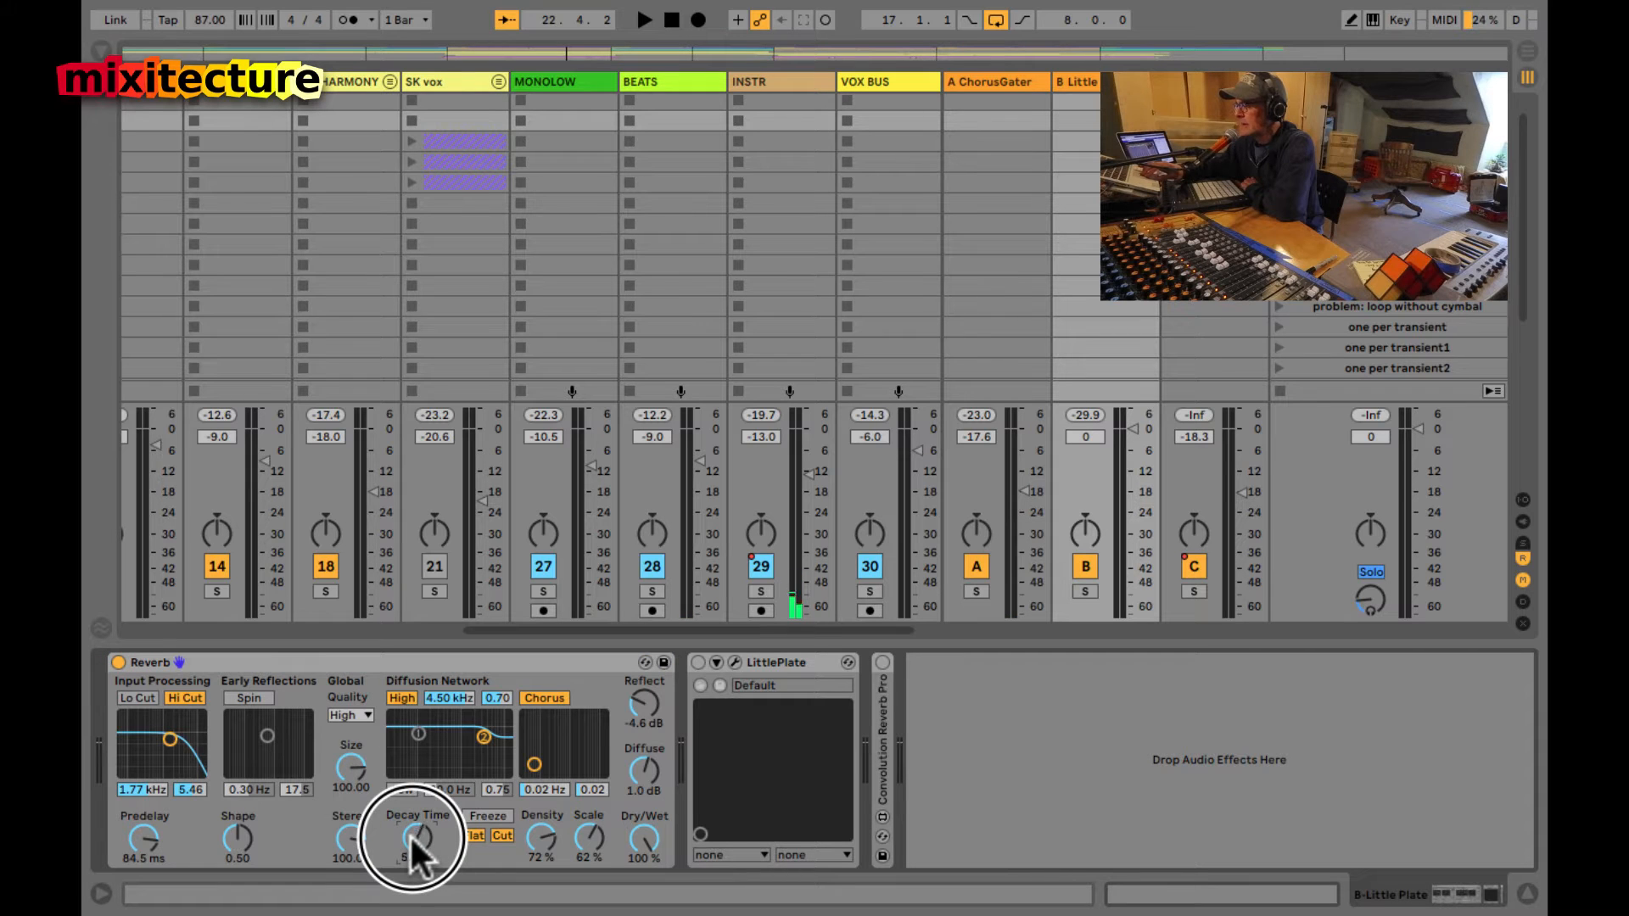
key("space")
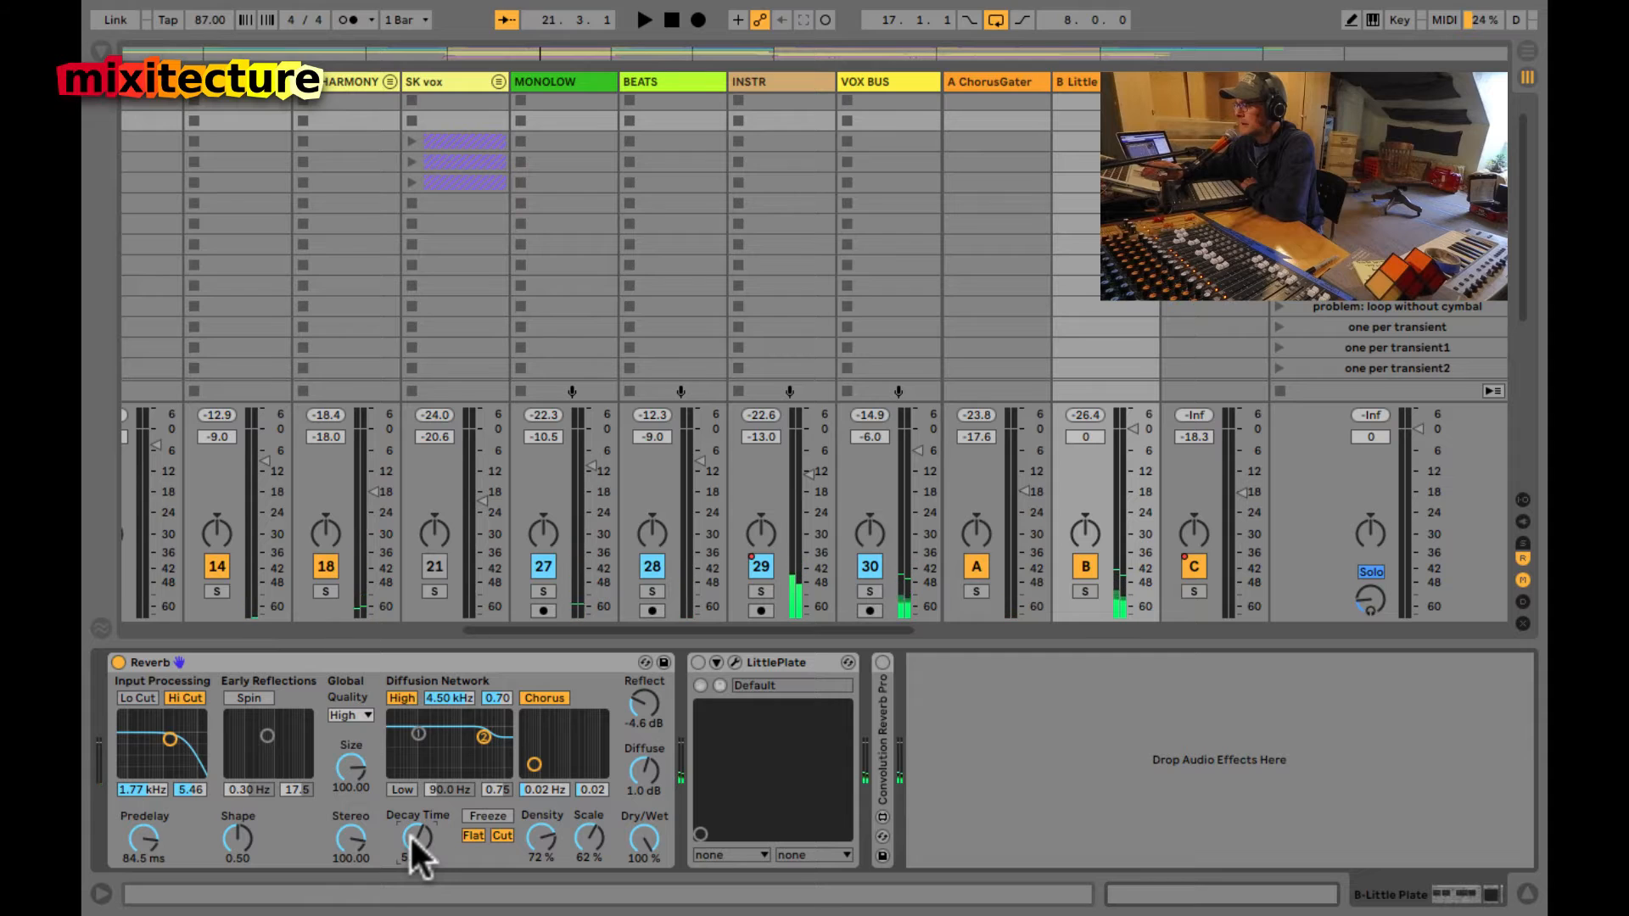
left_click(409, 833)
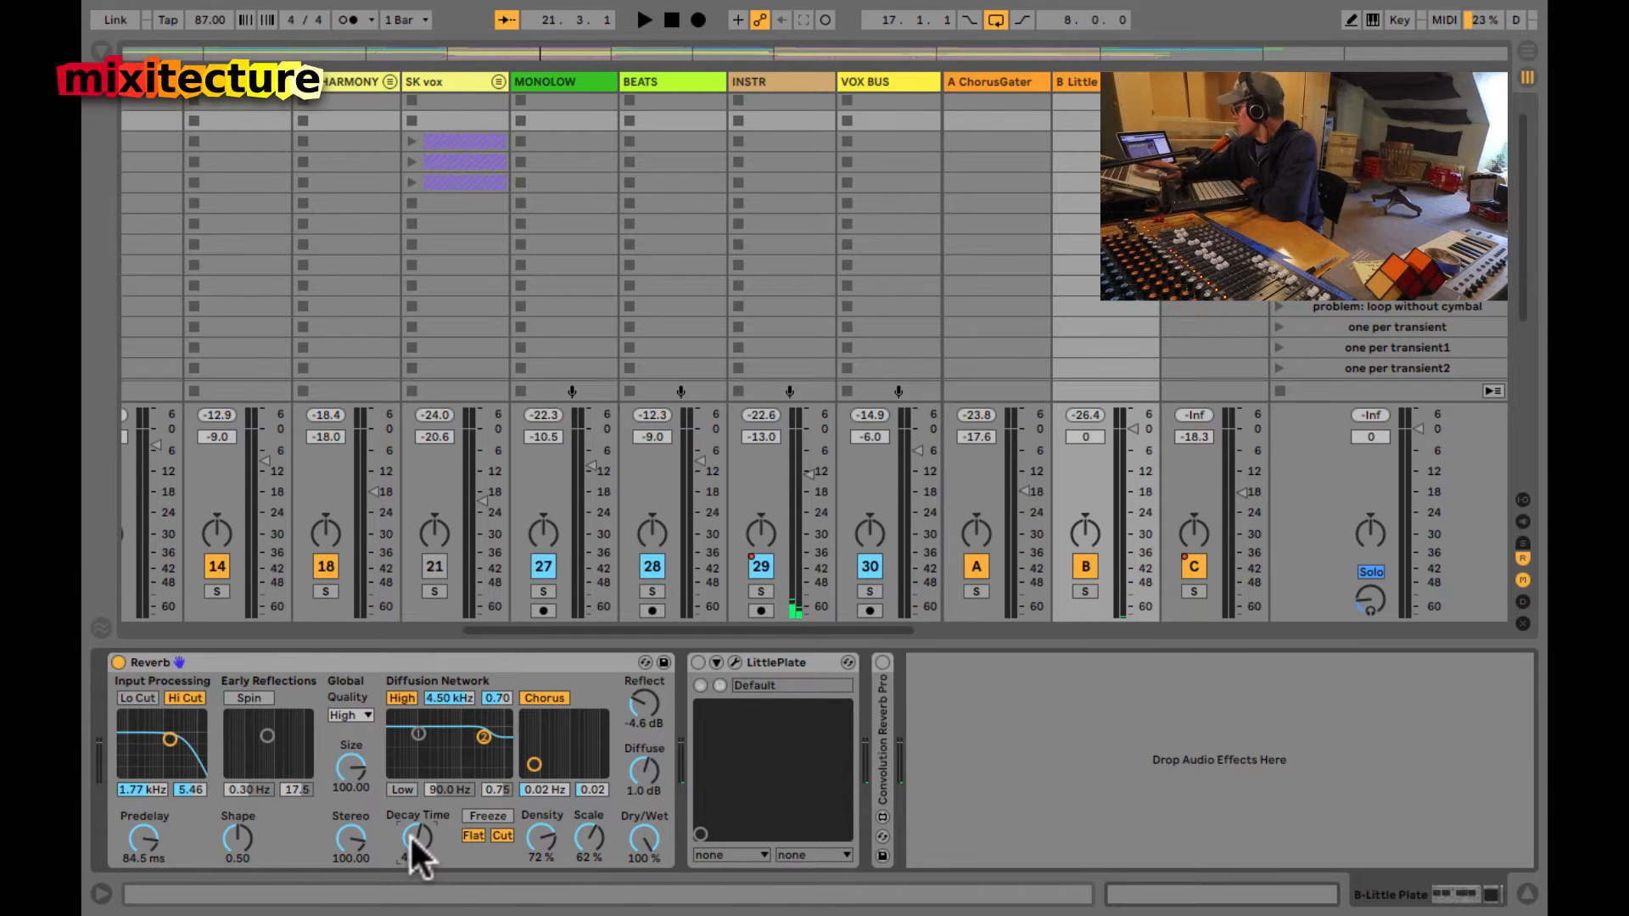
key("space")
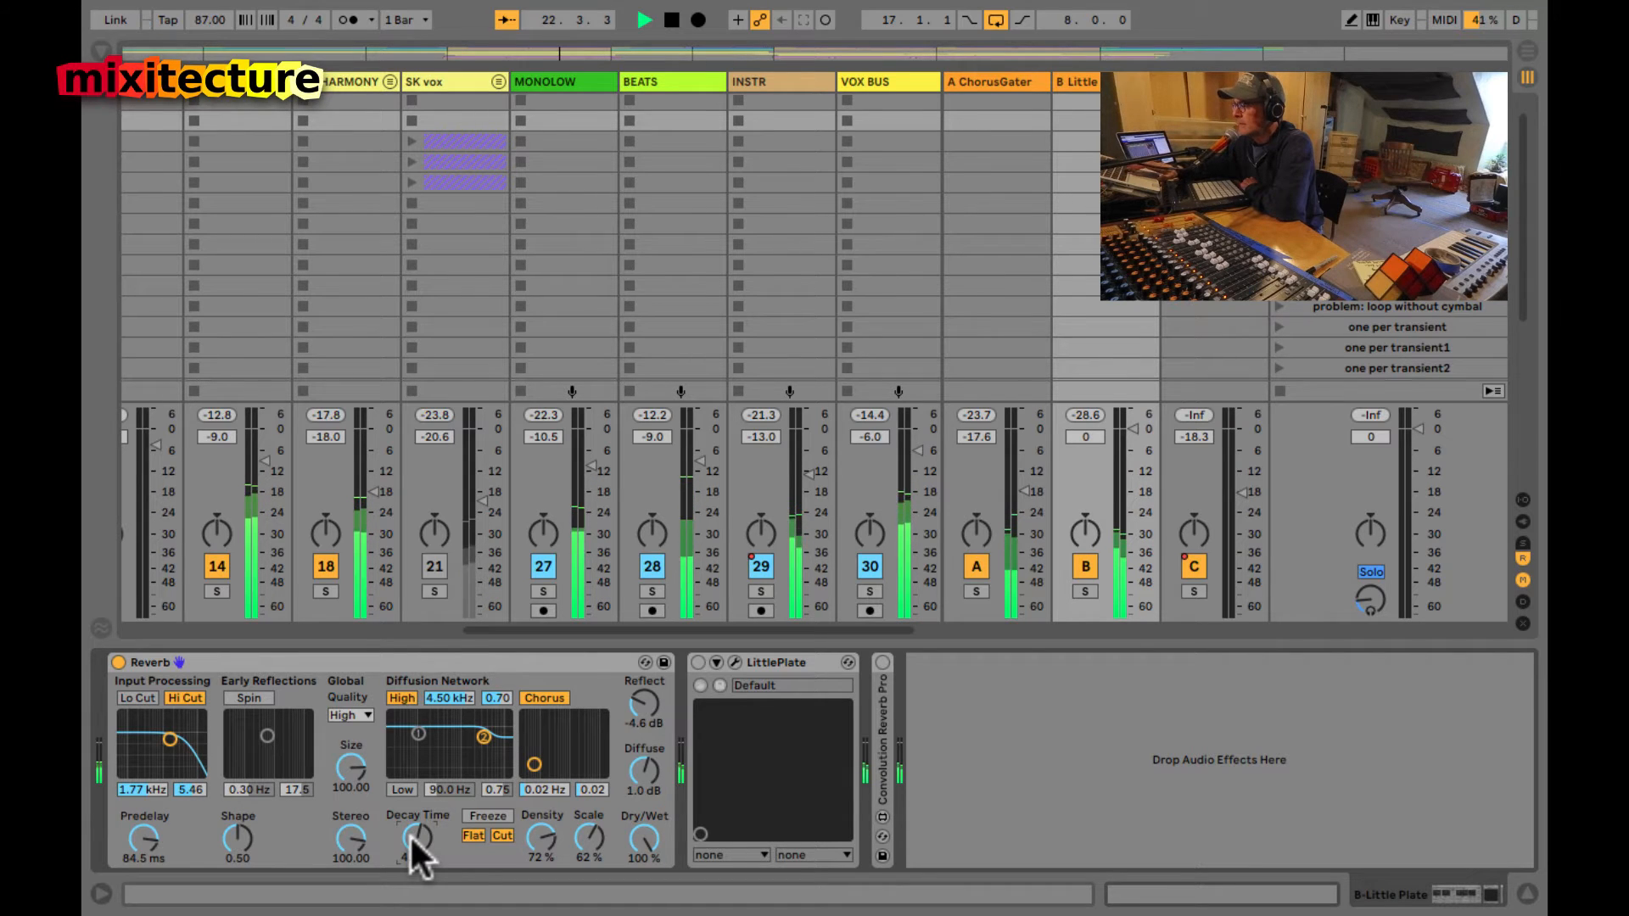
key("space")
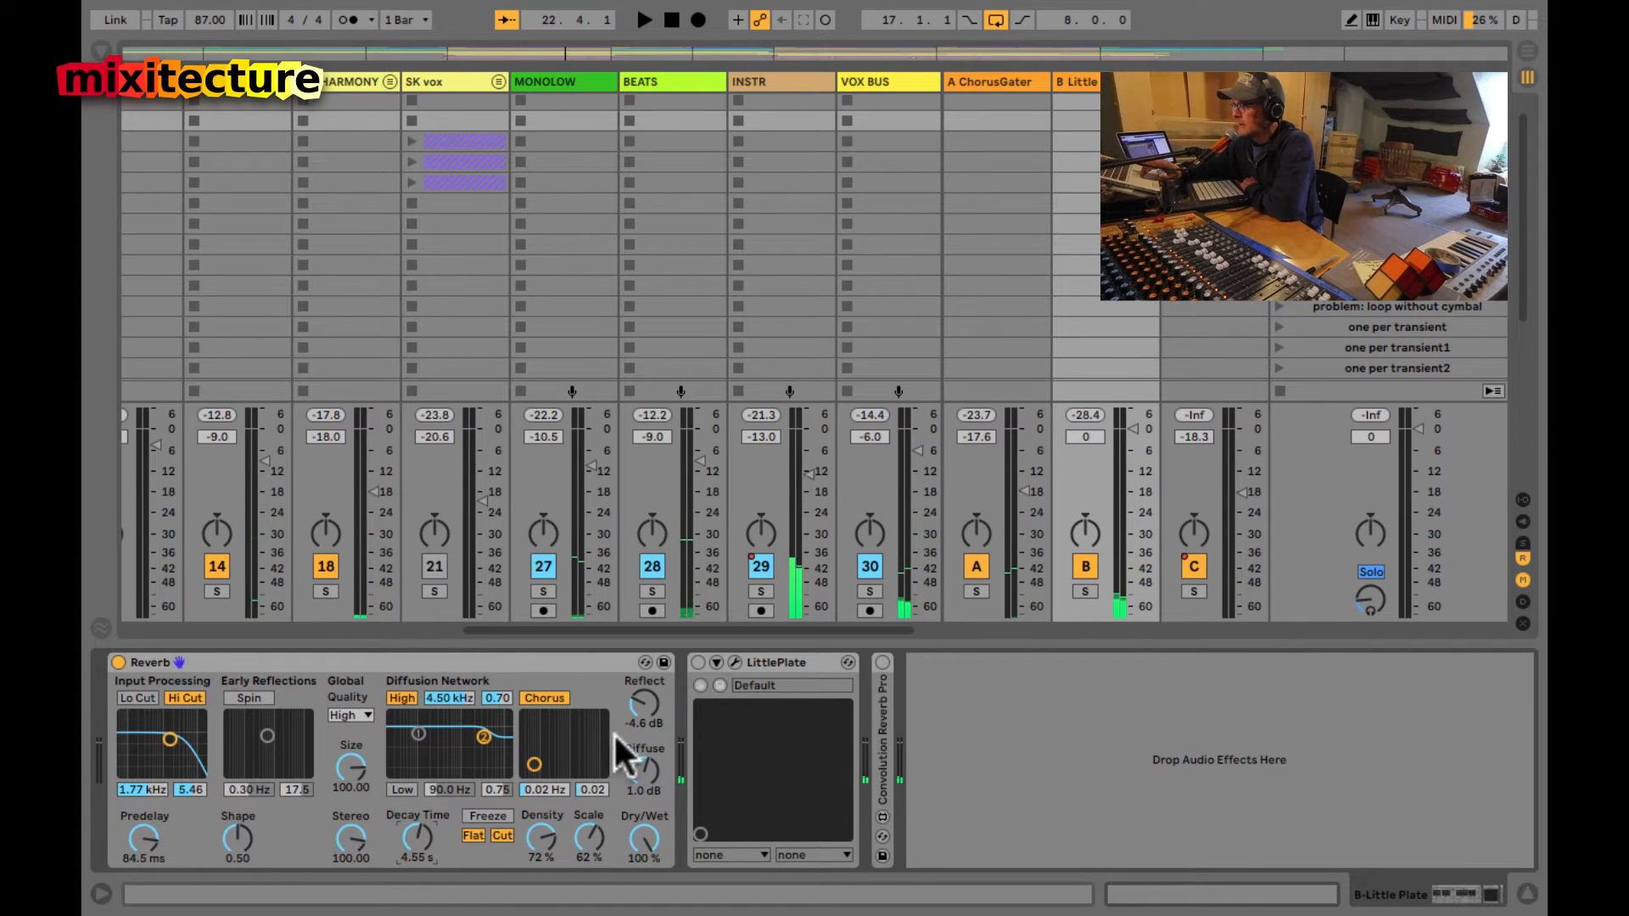
- Lower Reverb's Reflect level to -6.1 dB and shorten its decay time to 2.89 s during playback
left_click_drag(642, 717, 644, 720)
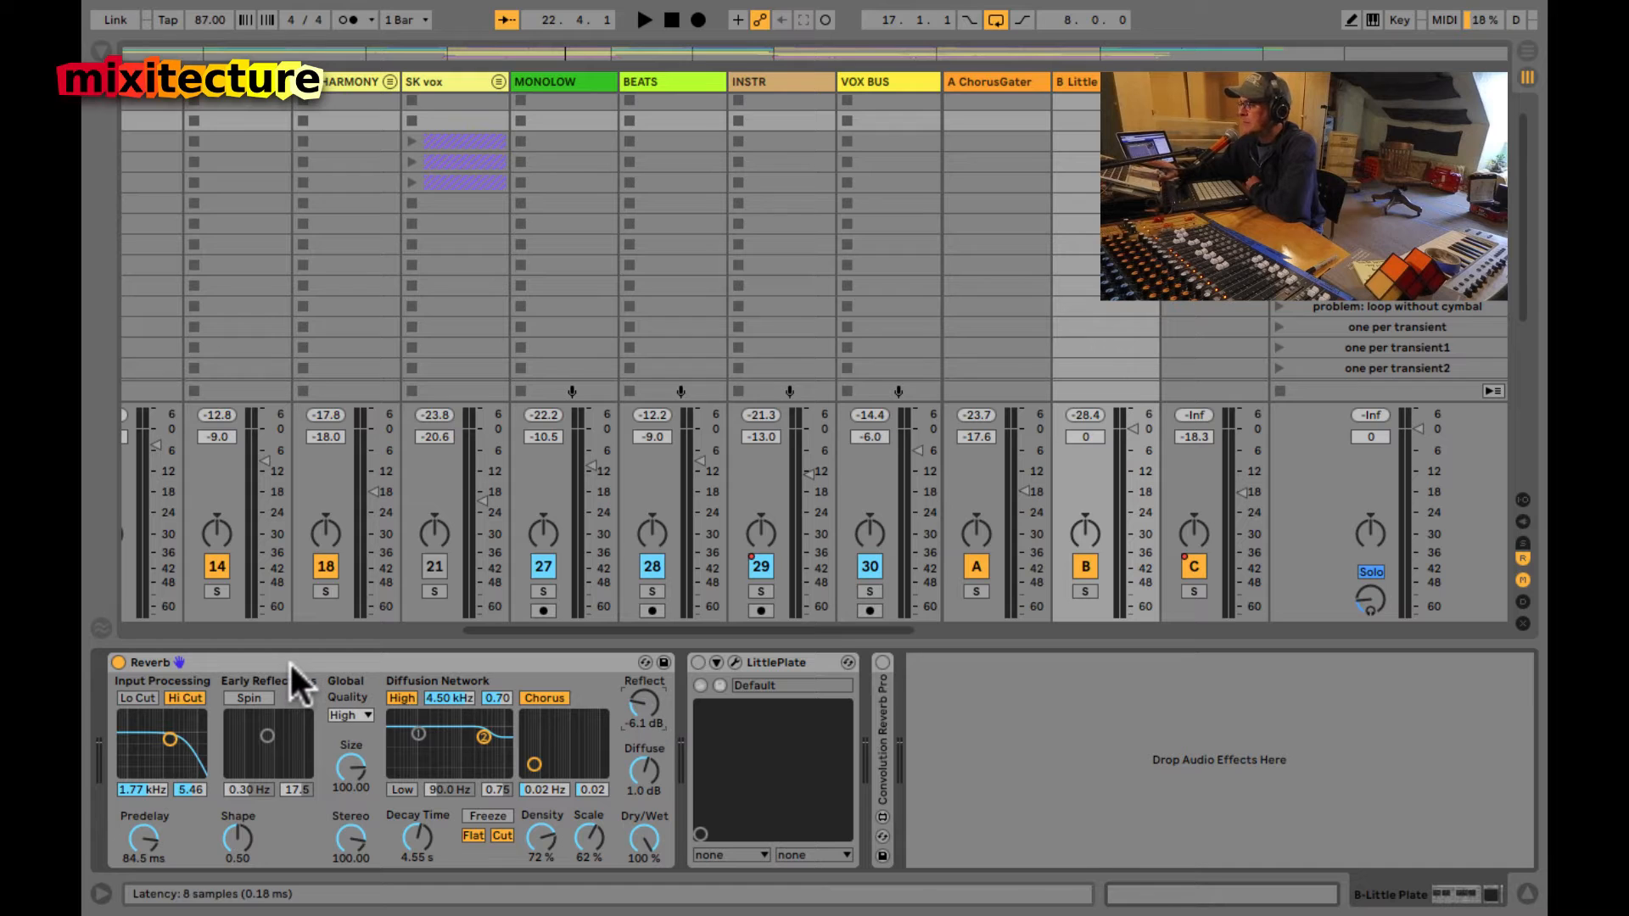
key("space")
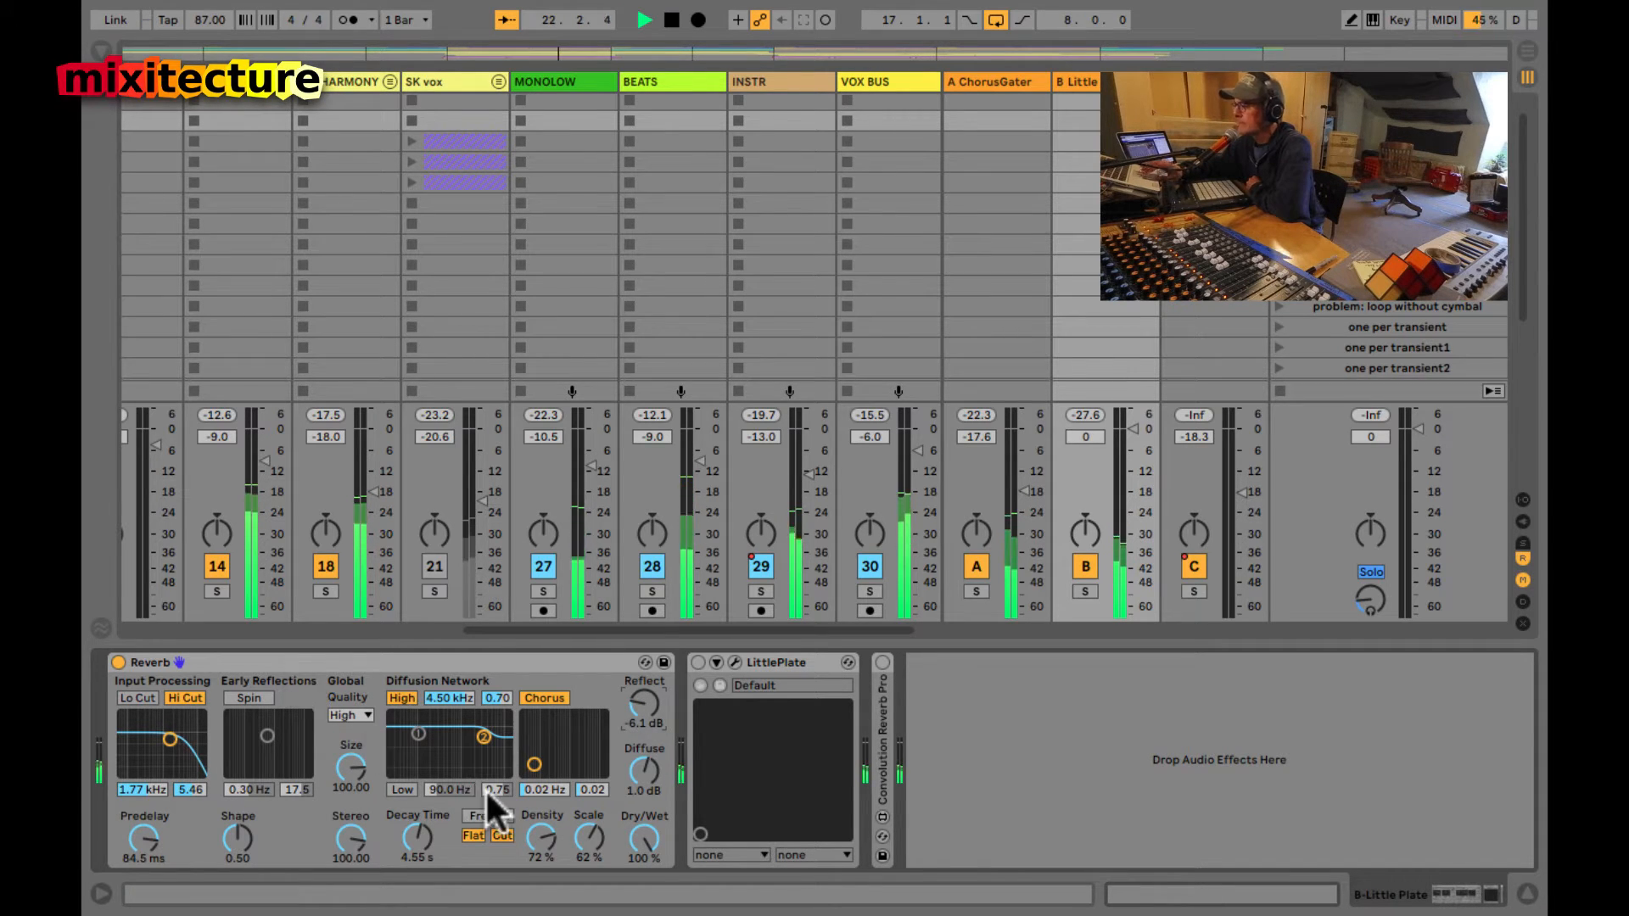
left_click_drag(407, 839, 407, 841)
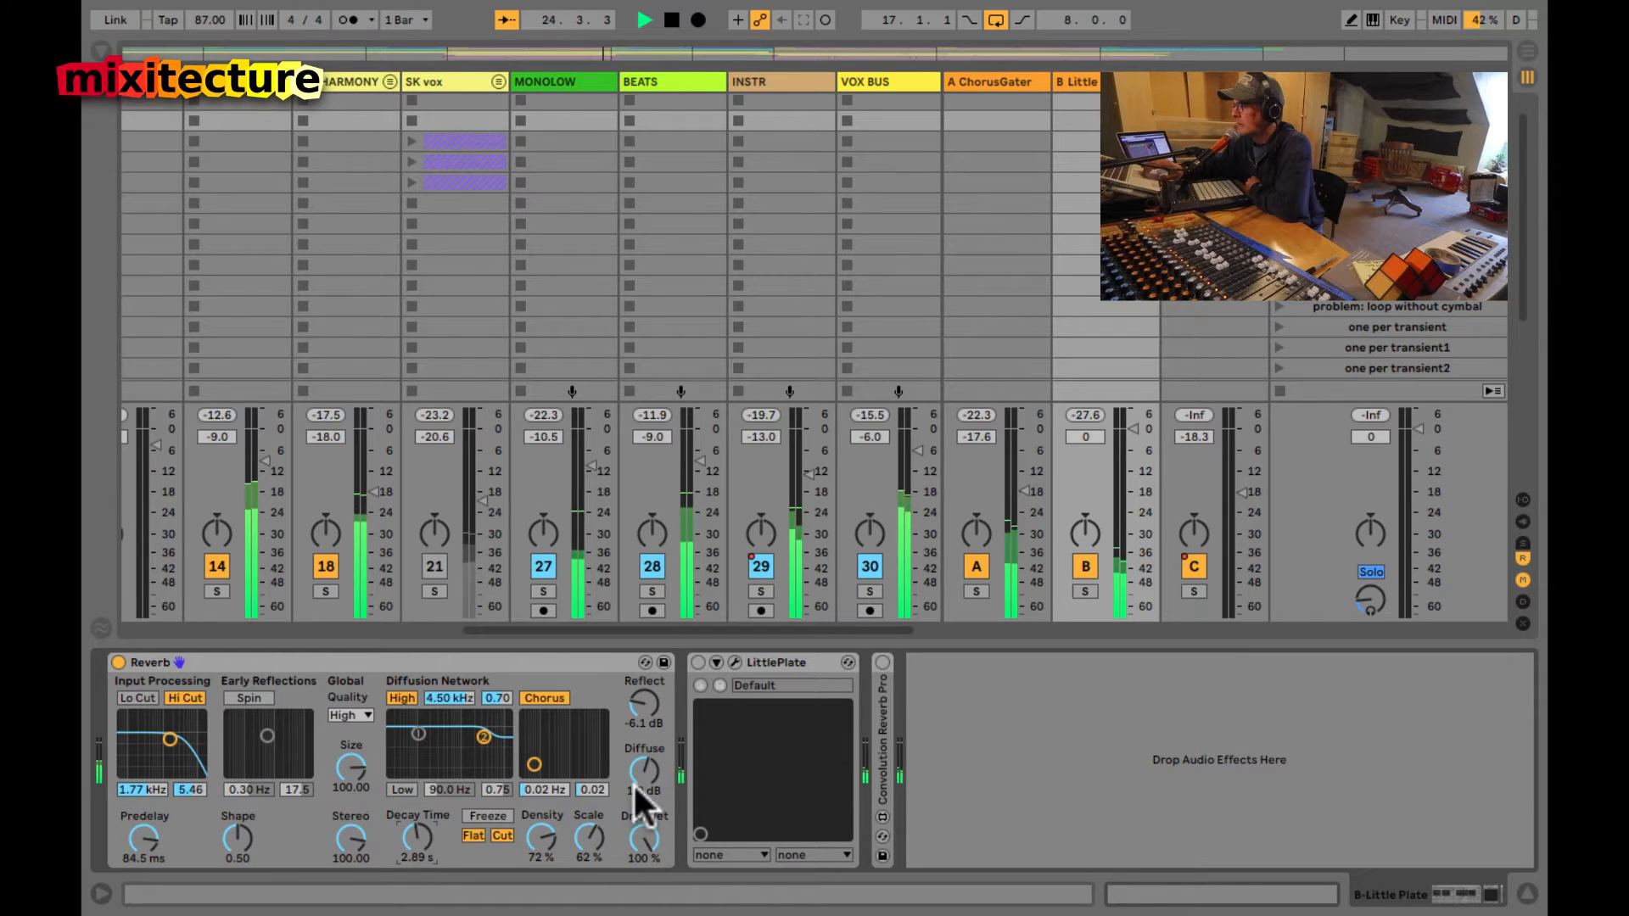
- Vary Reverb's Diffuse and Reflect levels during playback, bringing Diffuse down to -30 dB, and stop playback
left_click_drag(636, 776, 636, 757)
left_click_drag(644, 695, 643, 696)
mouse_move(640, 773)
left_mouse_down()
mouse_move(640, 709)
mouse_move(643, 770)
left_mouse_up()
key("space")
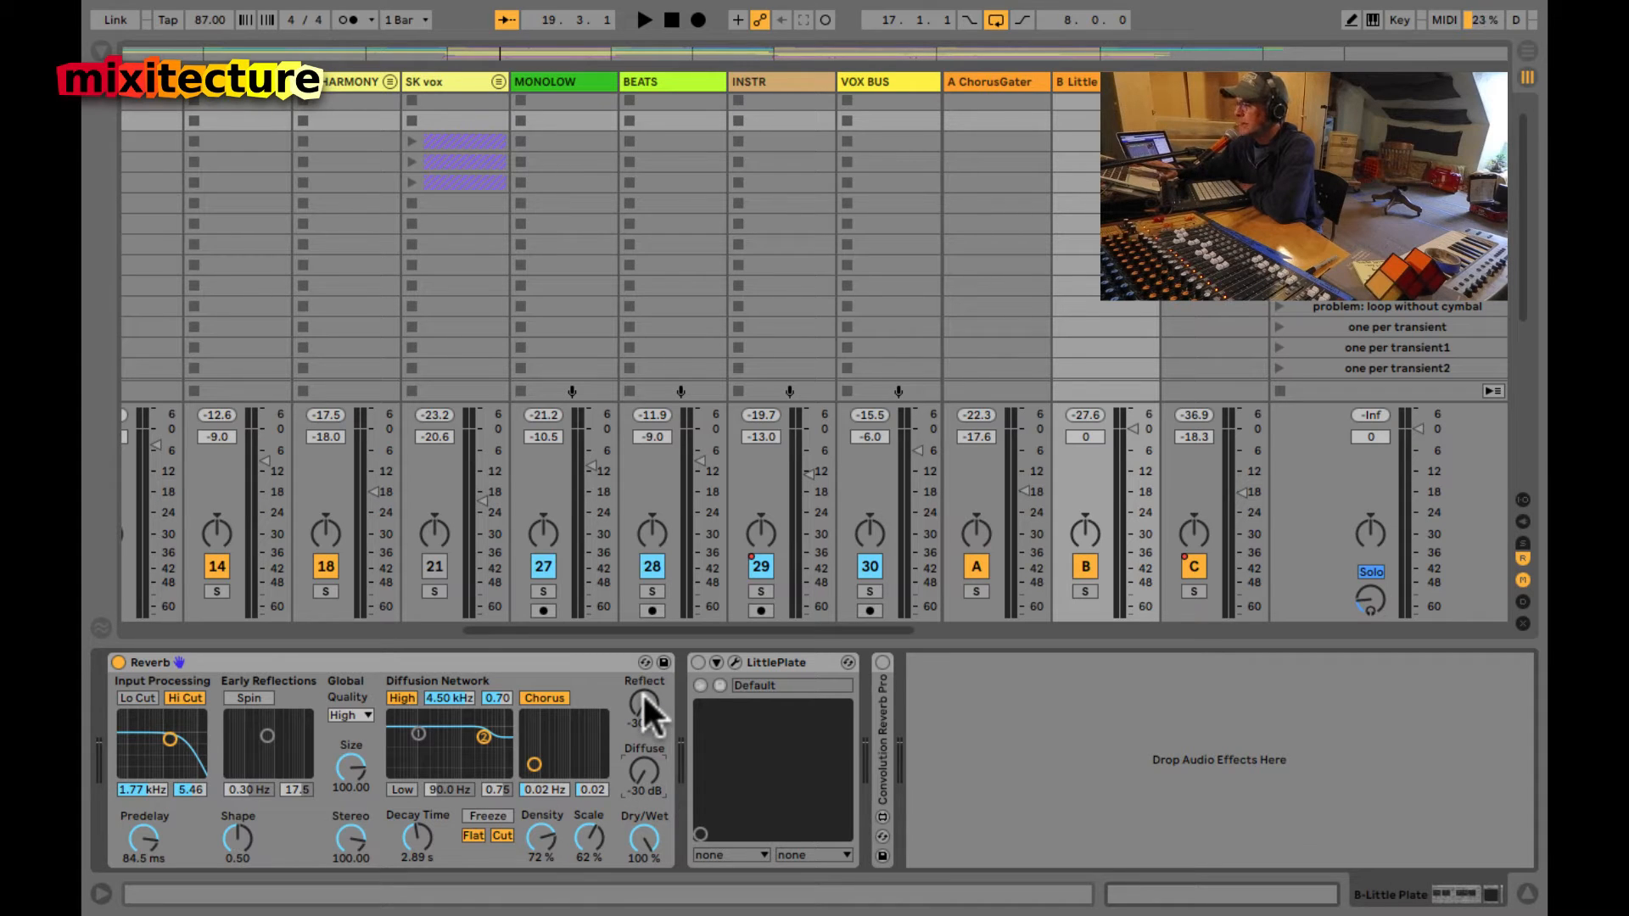
- Audition Reverb with Reflect at -30 dB and Diffuse raised to 2.1 dB, then stop playback
key("space")
left_click_drag(643, 709, 646, 711)
left_click_drag(644, 774, 643, 770)
key("space")
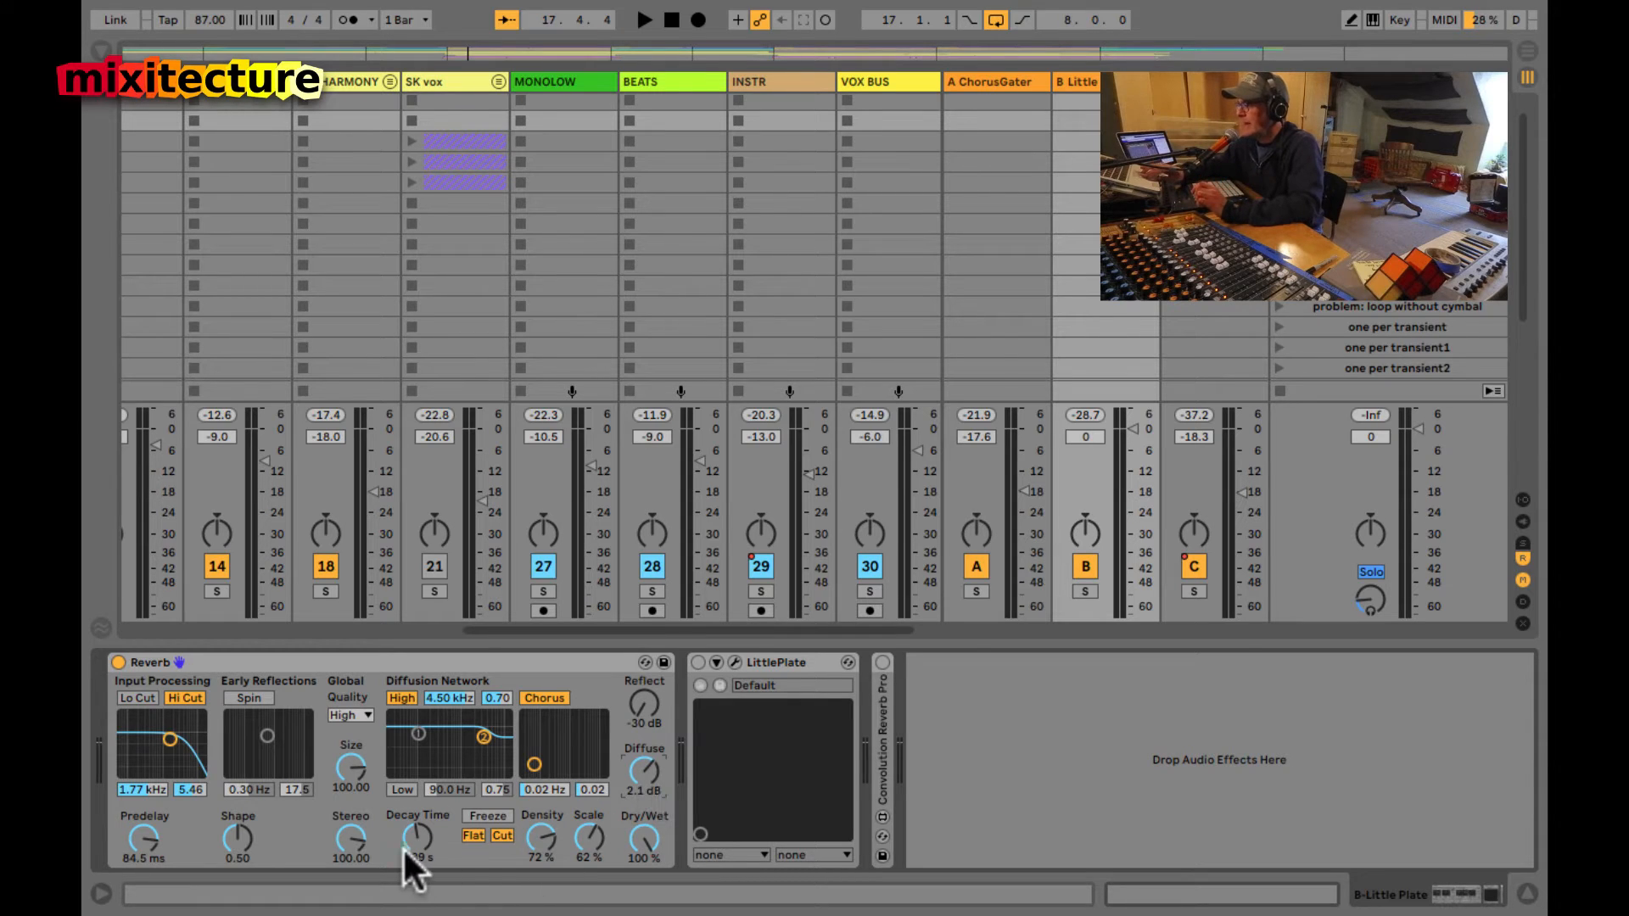
- Set Reverb's decay time to 3.62 s after trying longer tails, raise Reflect to 0.9 dB and start playback
left_click_drag(407, 845, 414, 847)
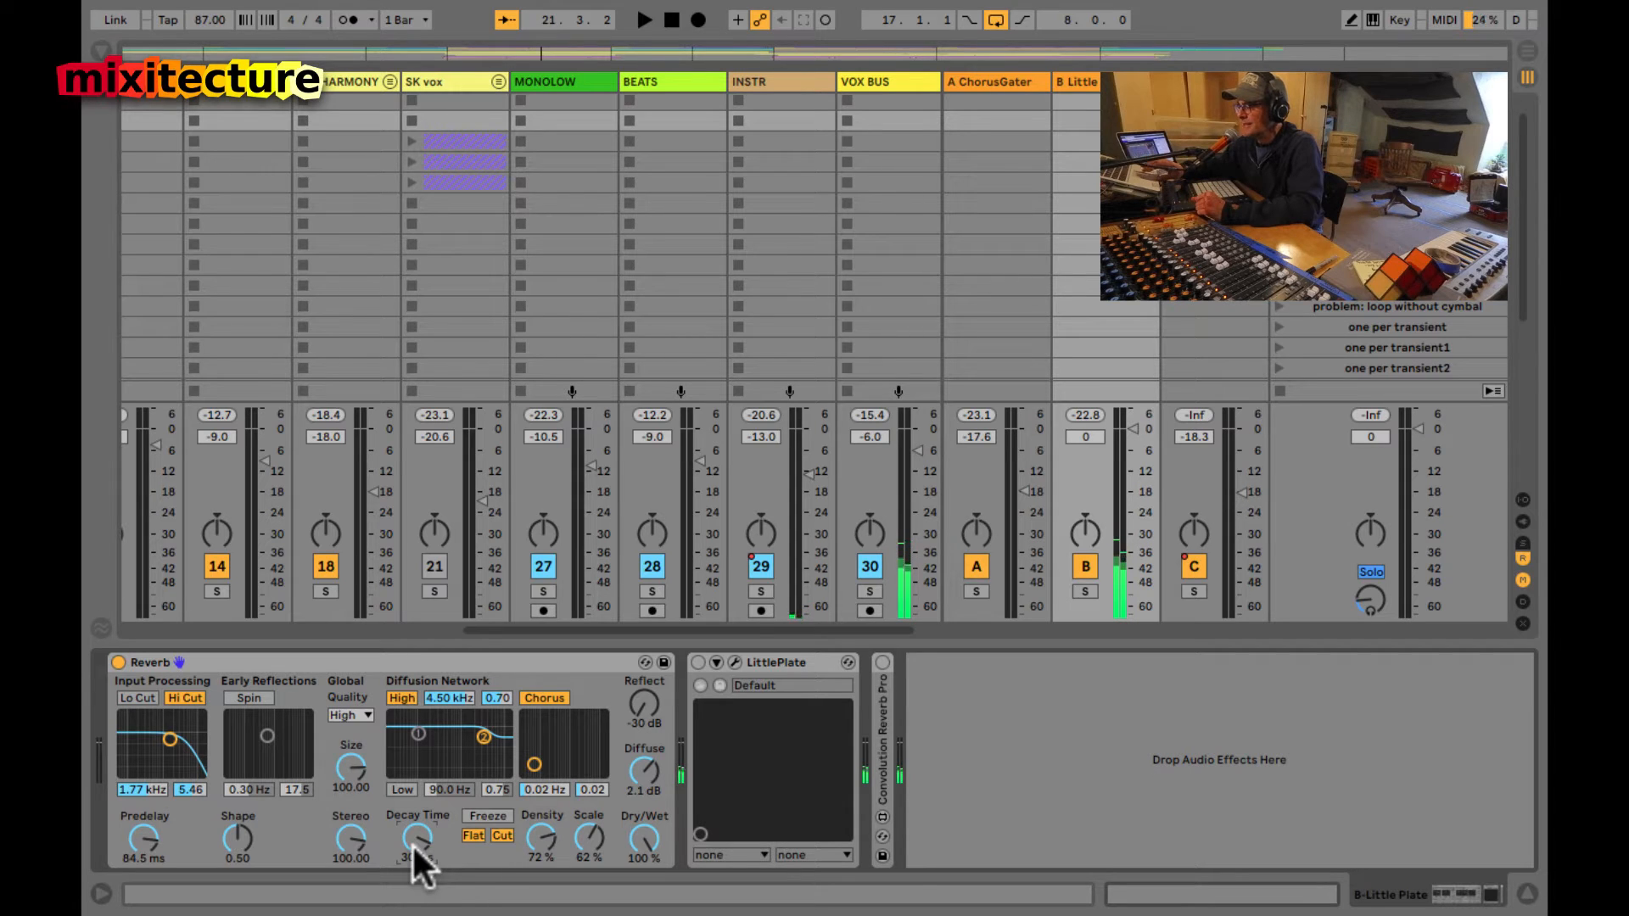
left_click_drag(414, 847, 420, 852)
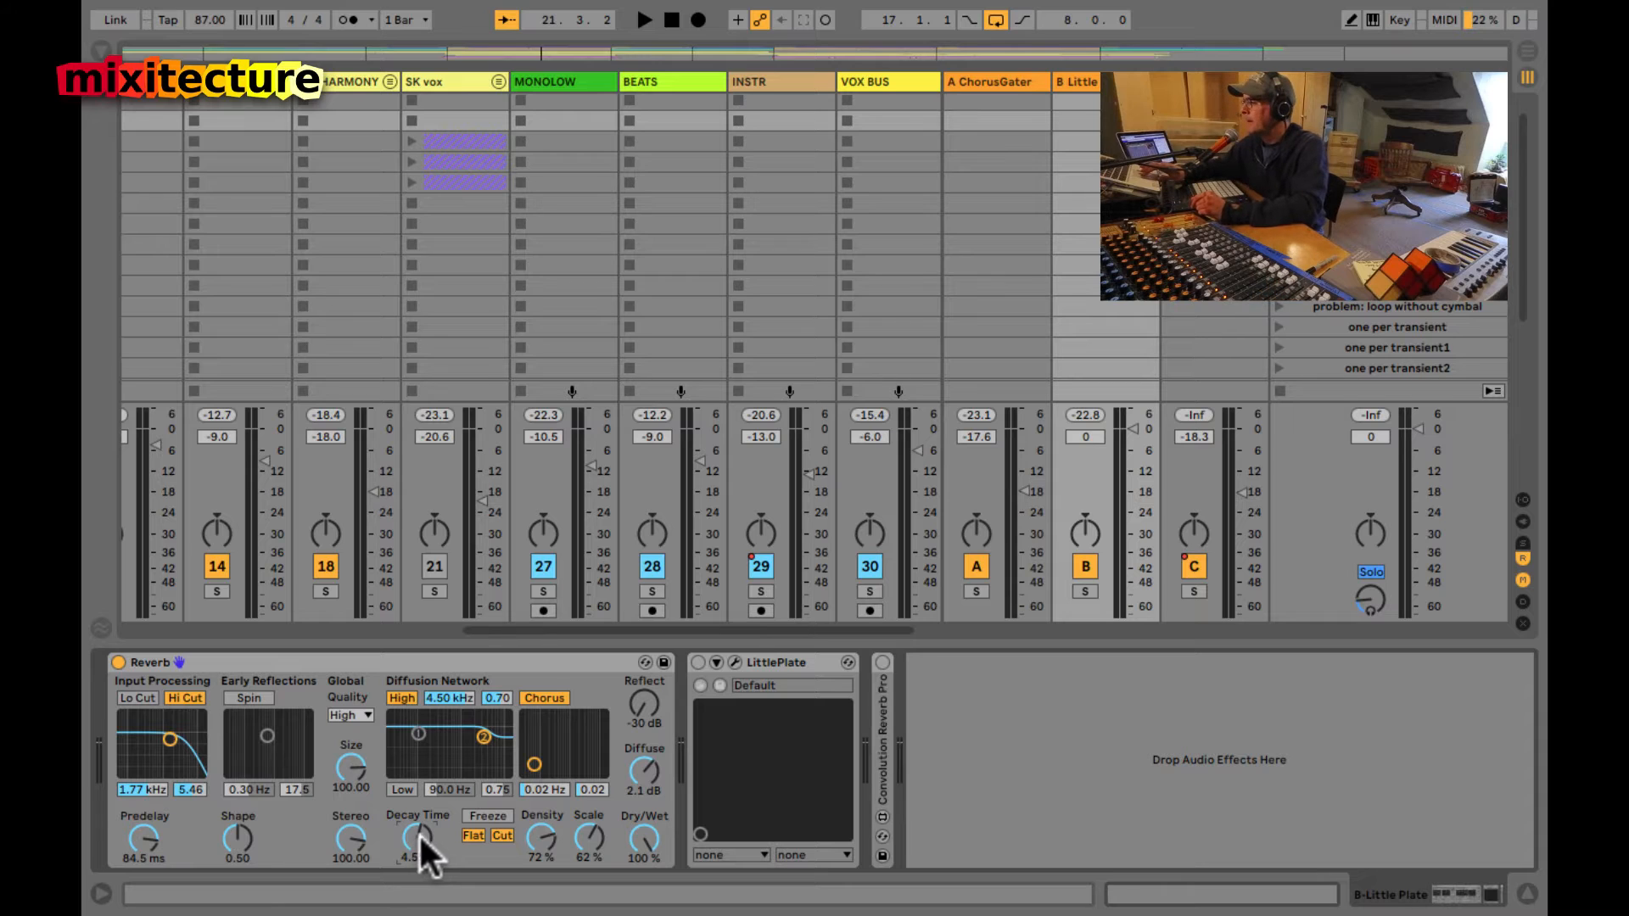
left_click_drag(420, 842, 418, 843)
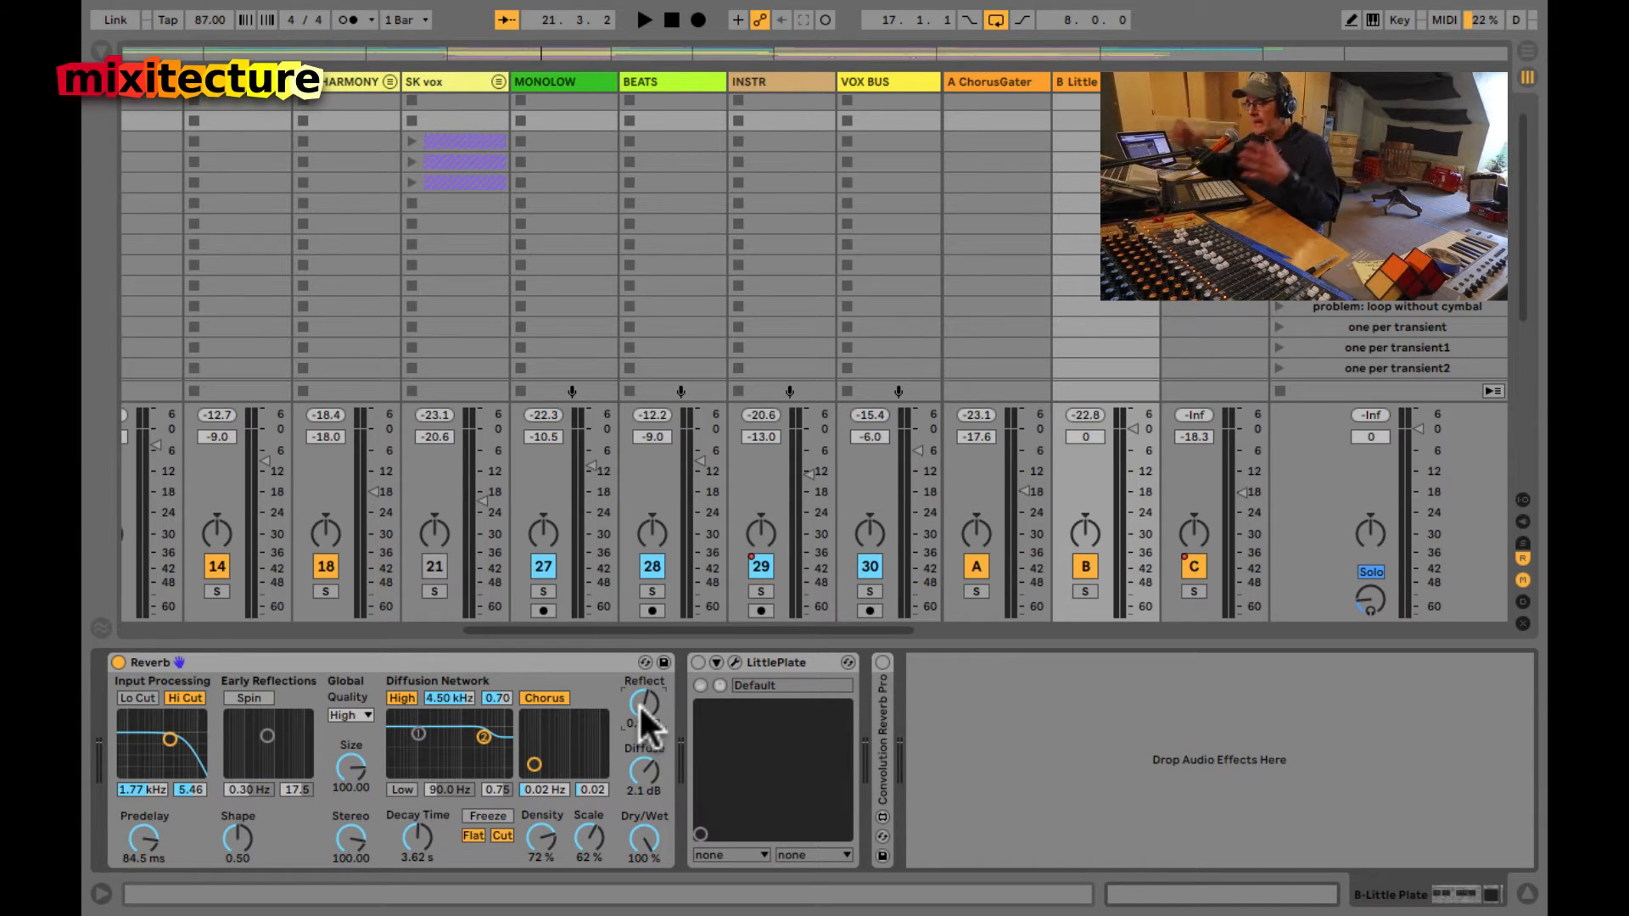
key("space")
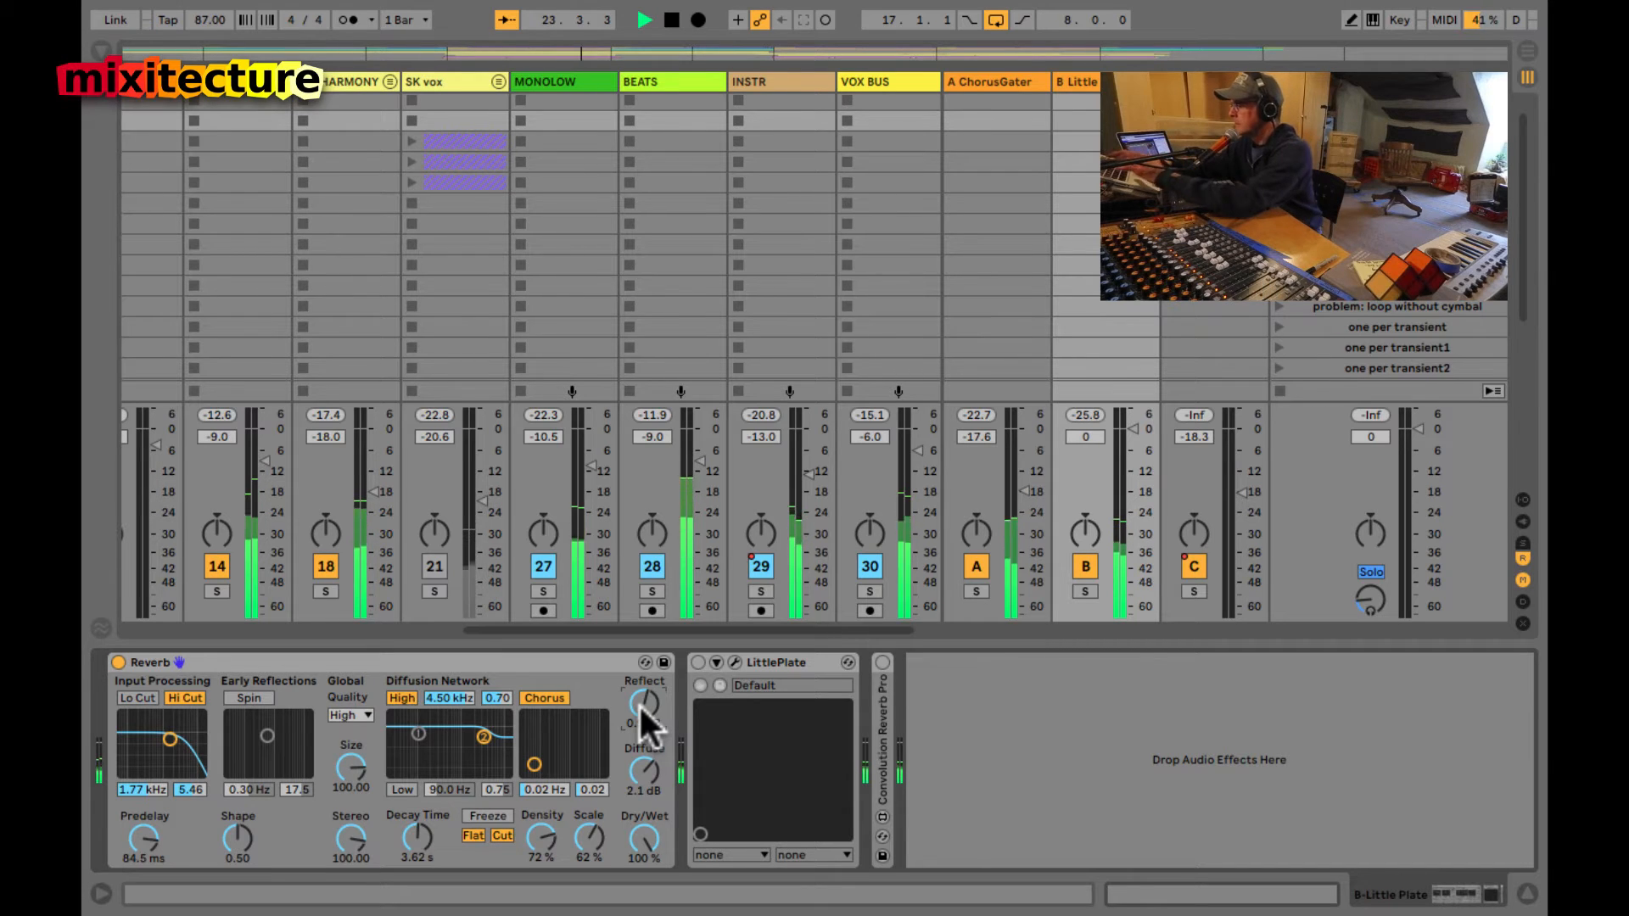
- Enter key mapping mode and delete the G key assignment for the VERSE vox C-Delay1 send
key("ctrl+k")
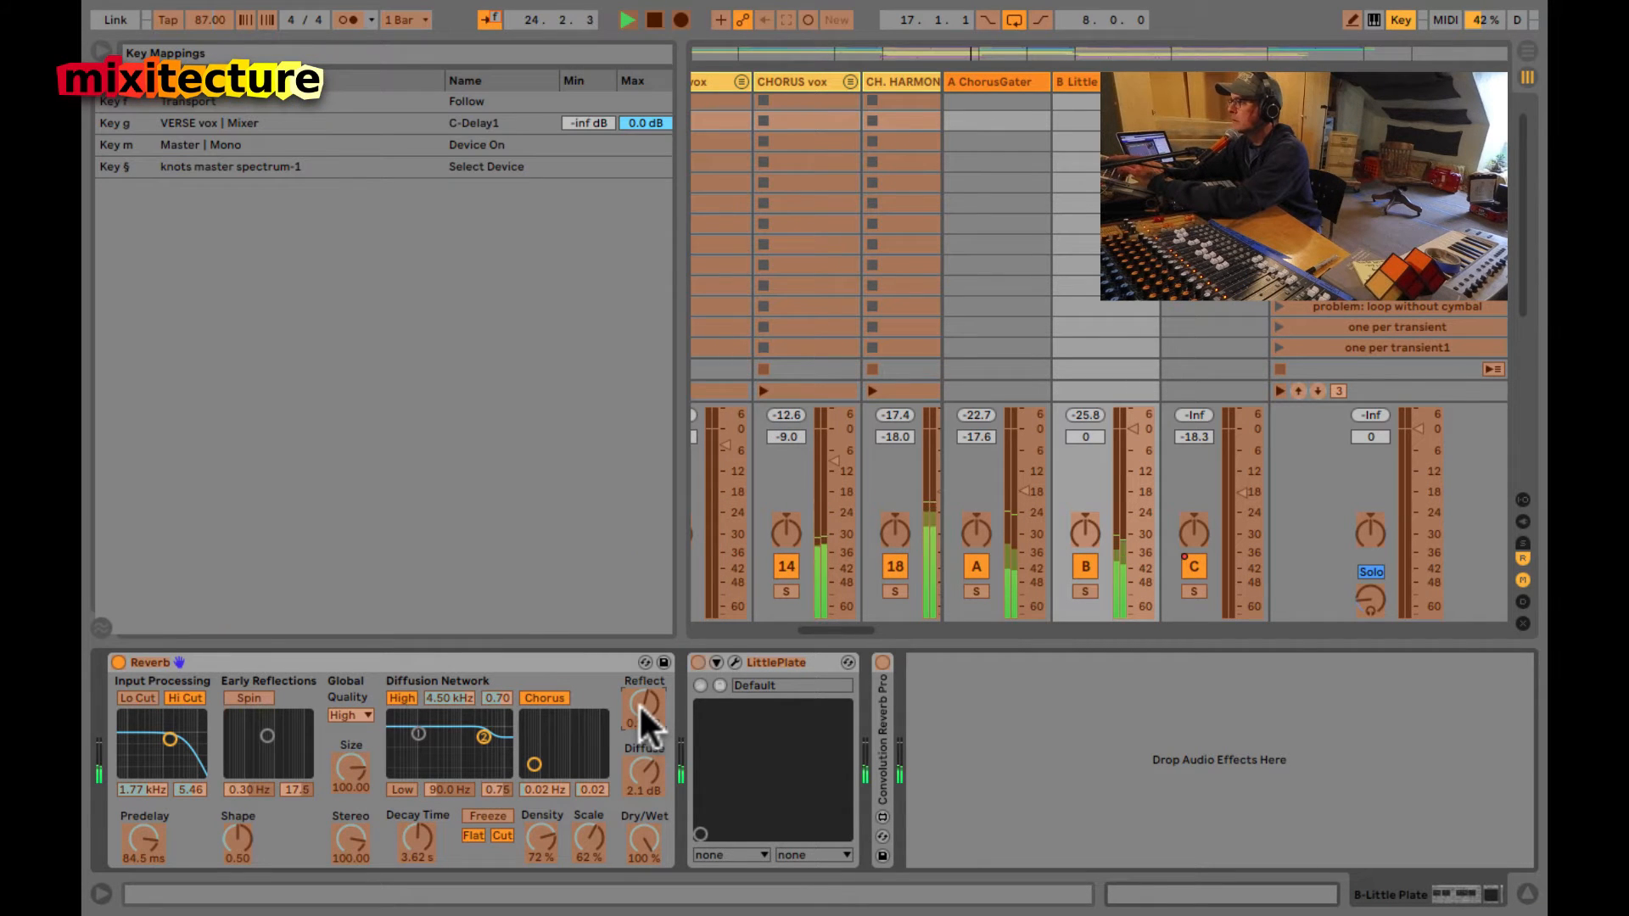
left_click(438, 119)
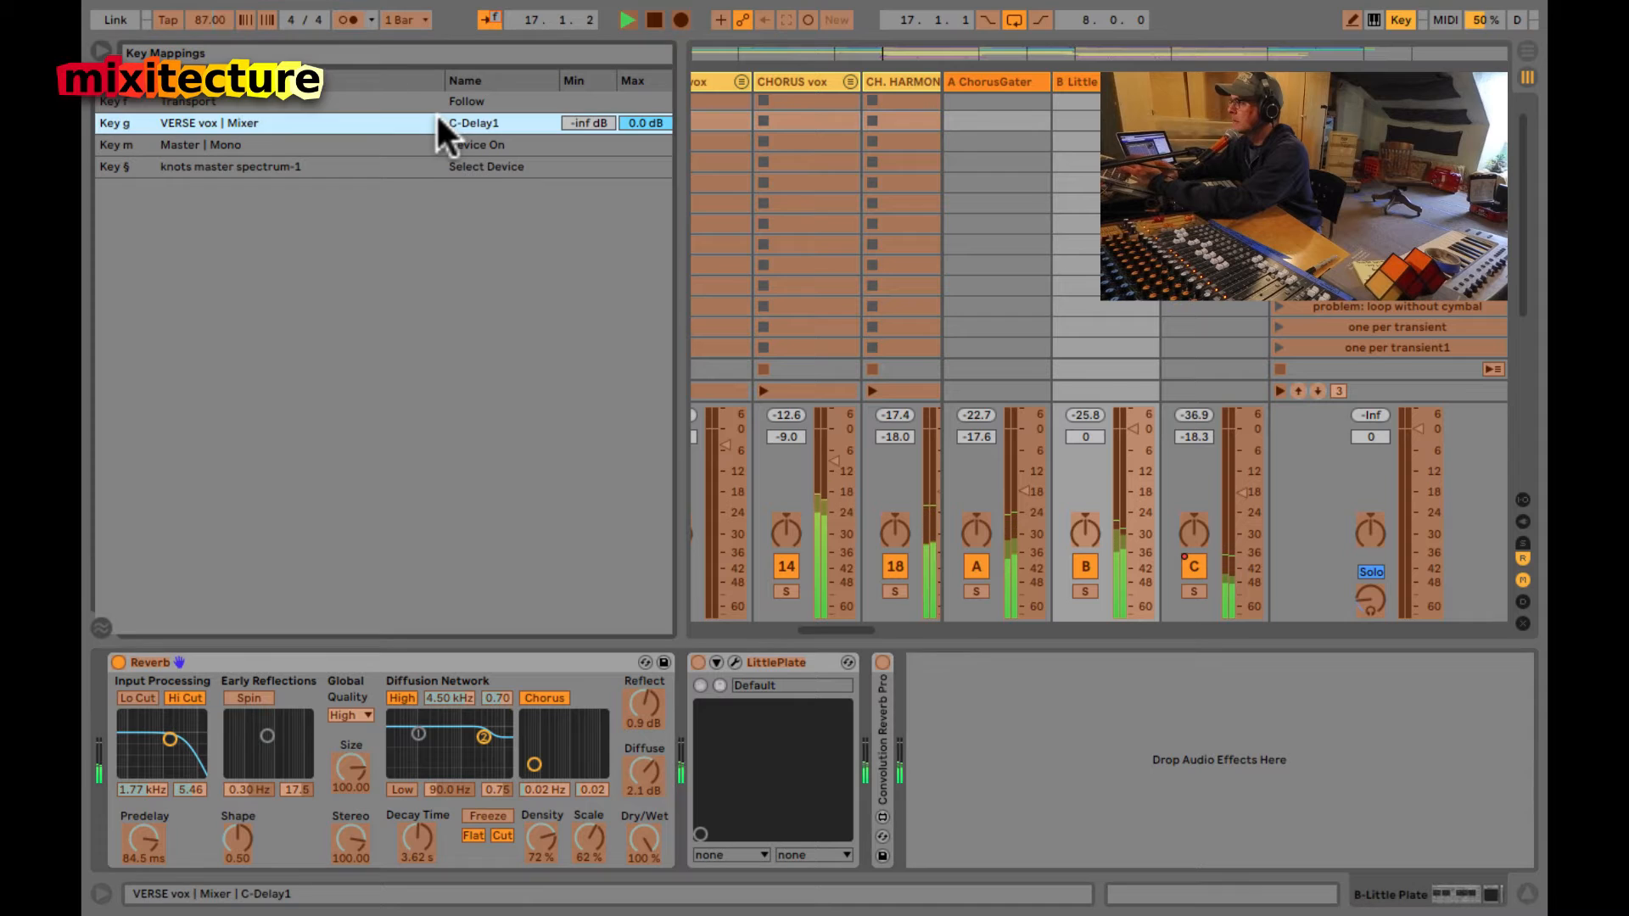
key("Delete")
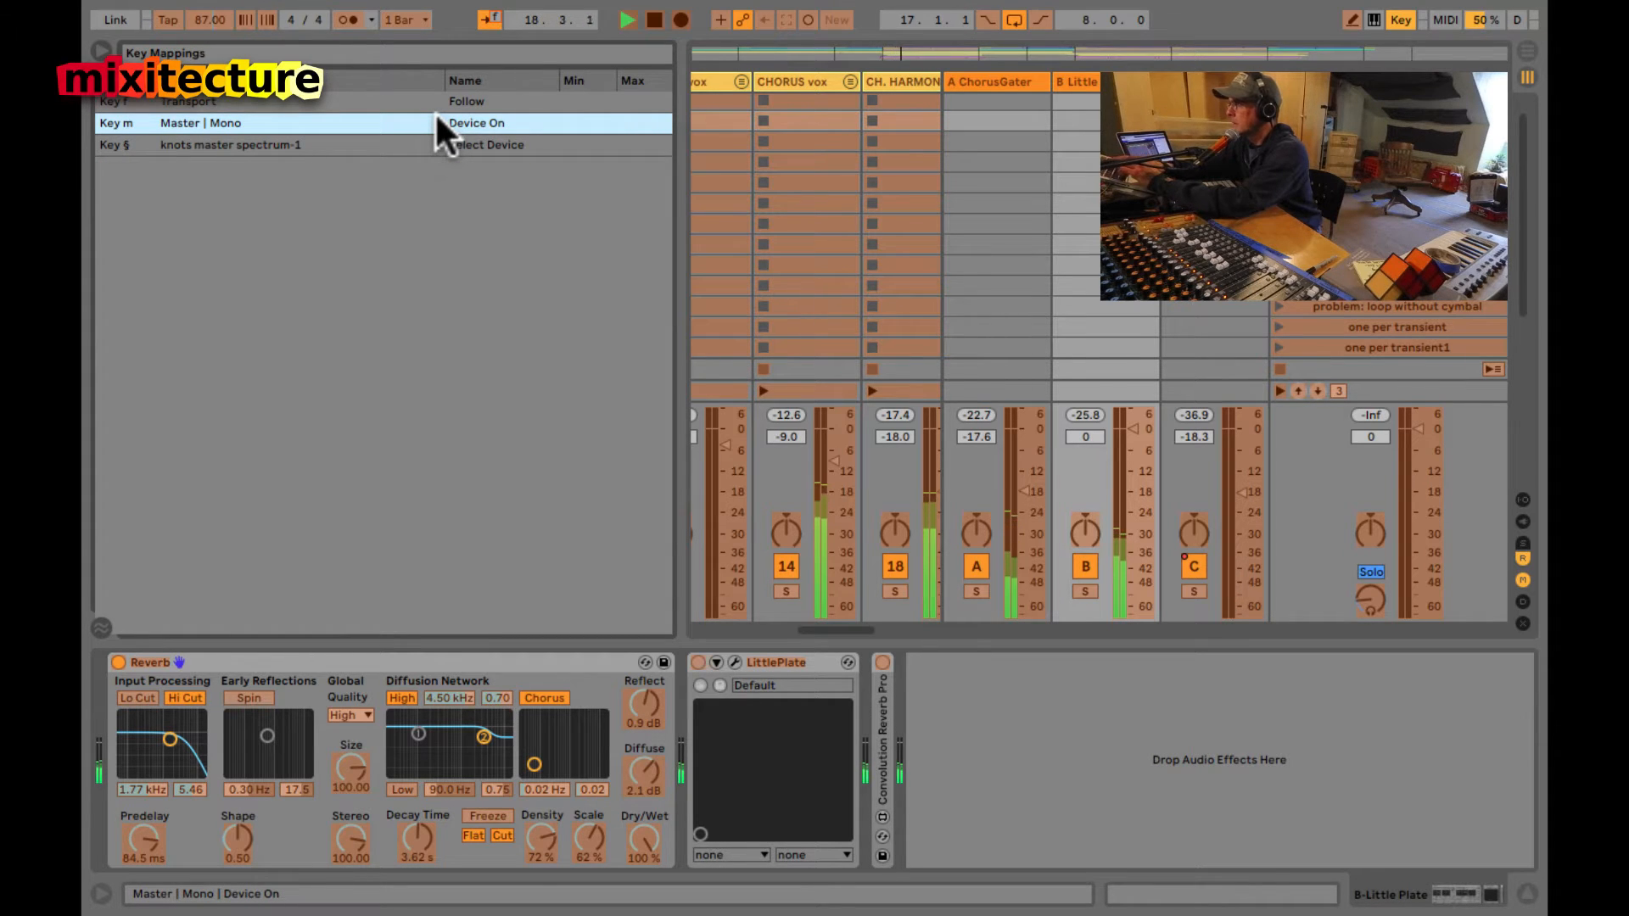
- Map the C key to the on/off switches of LittlePlate and Reverb, leave key mapping and switch to LittlePlate before stopping playback
key("alt+super+b")
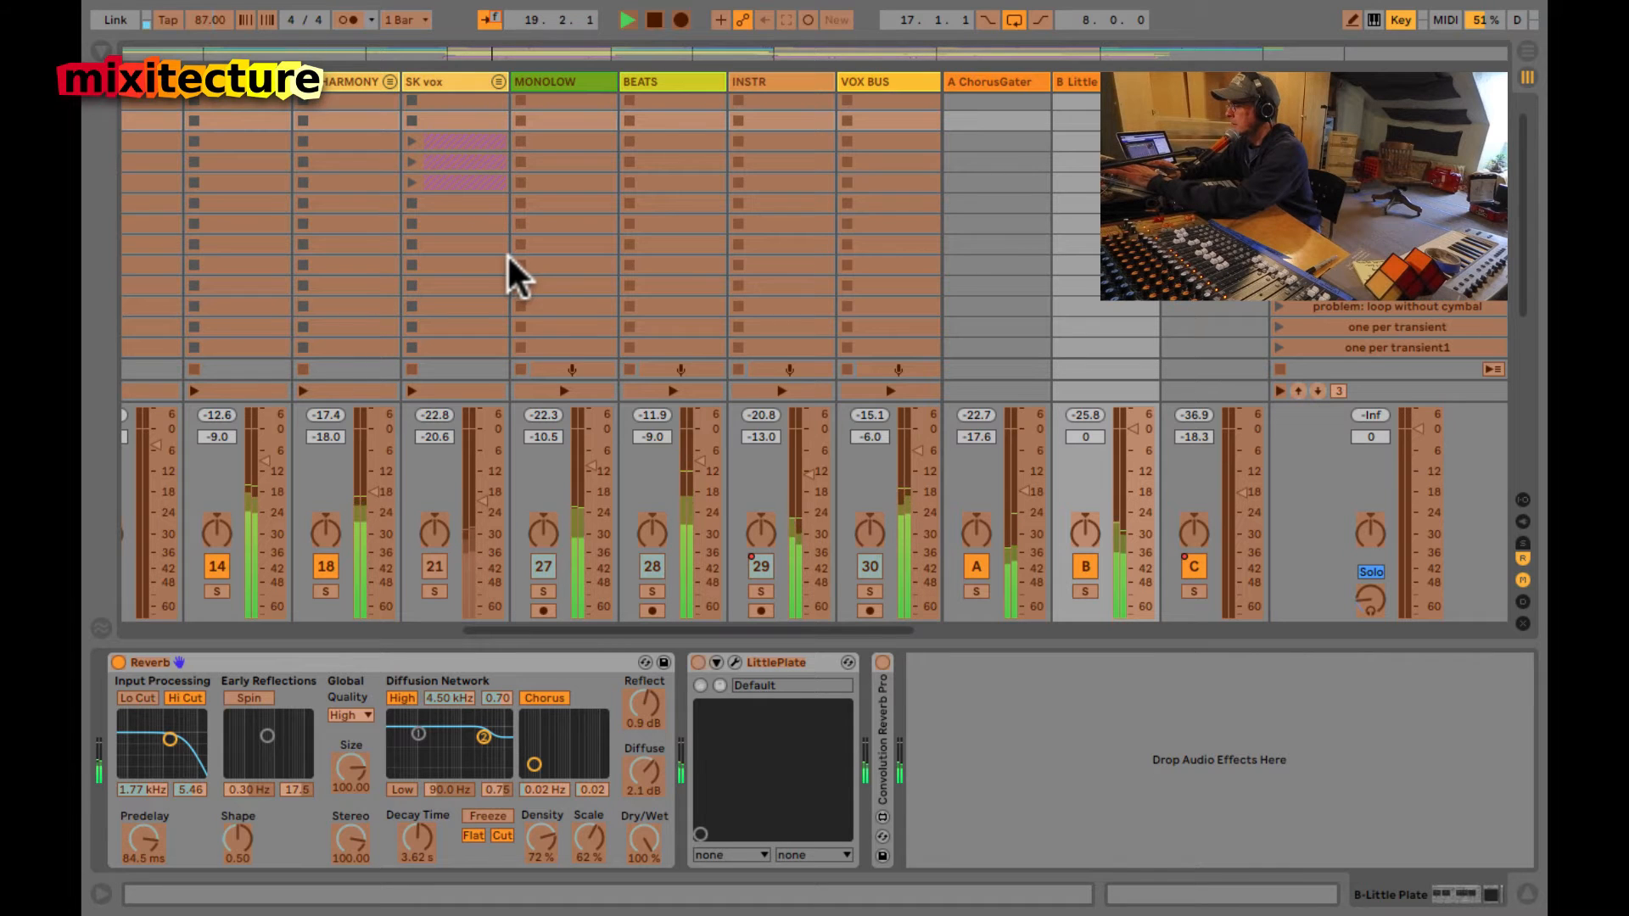
left_click(695, 664)
key("c")
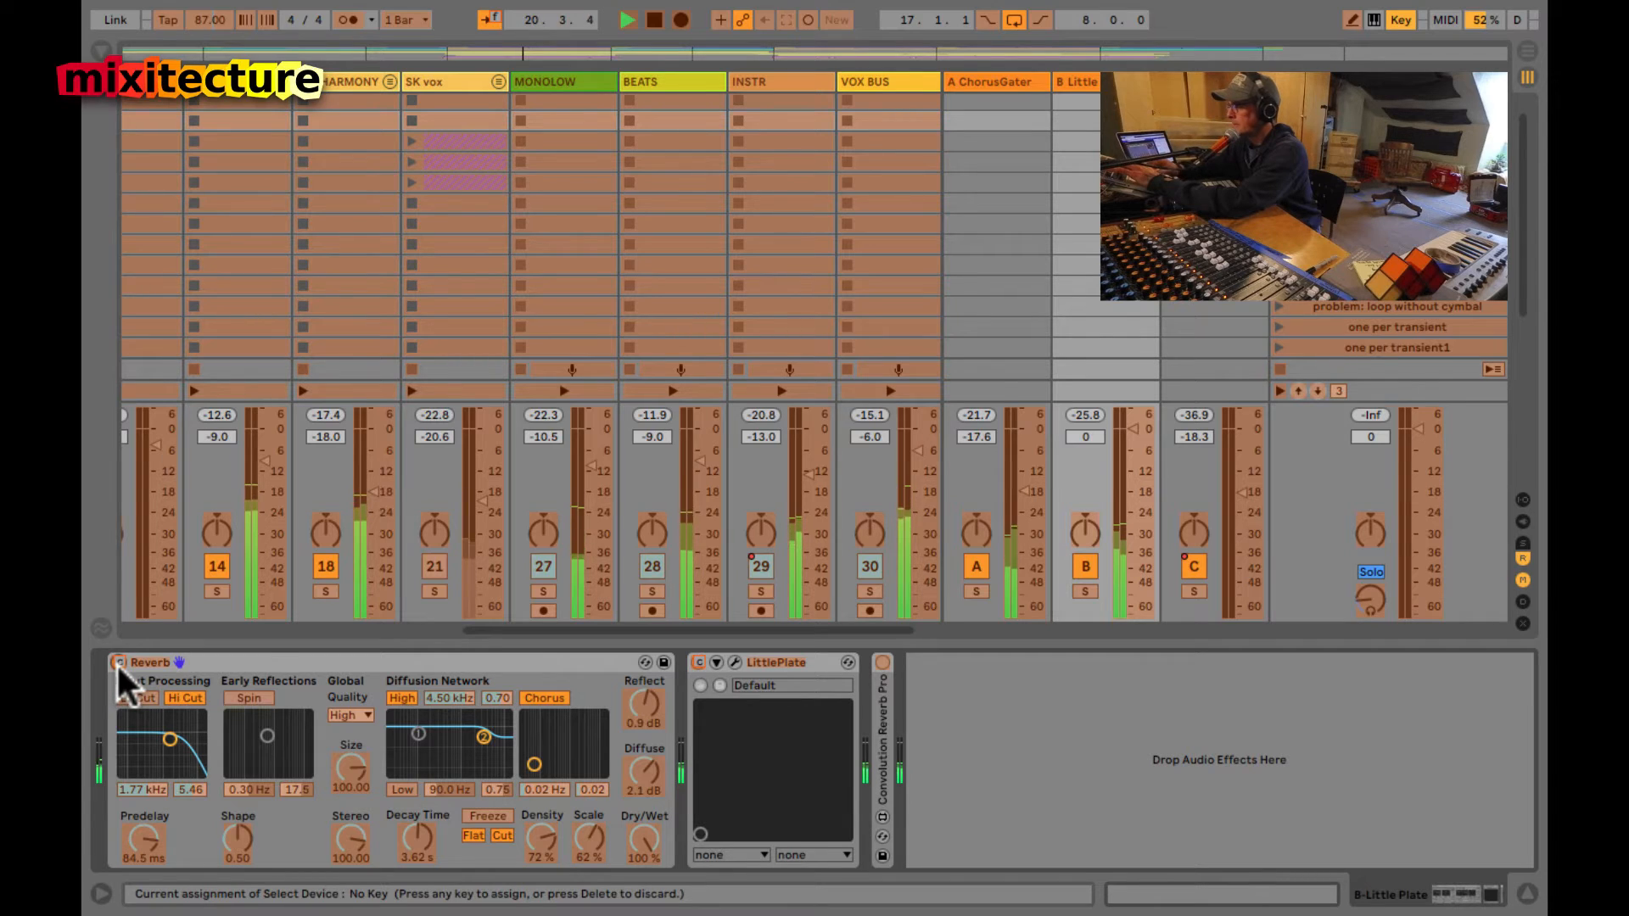
key("super+k")
key("c")
key("space")
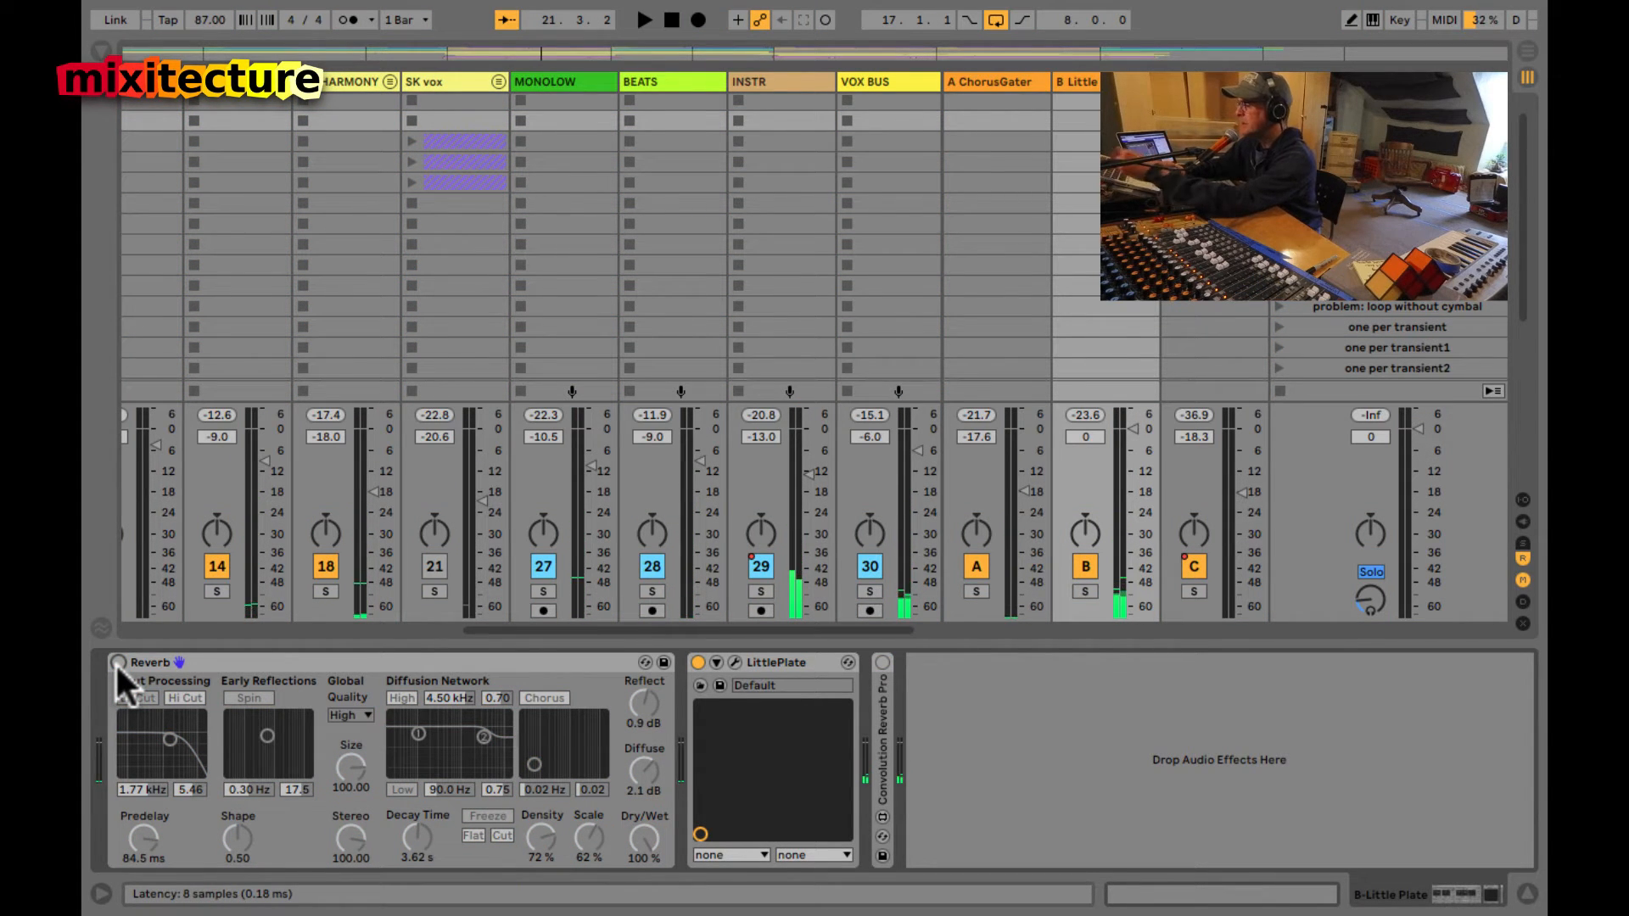
- Open LittlePlate's interface and test the C key mapping by alternating repeatedly between Reverb and LittlePlate
left_click(734, 663)
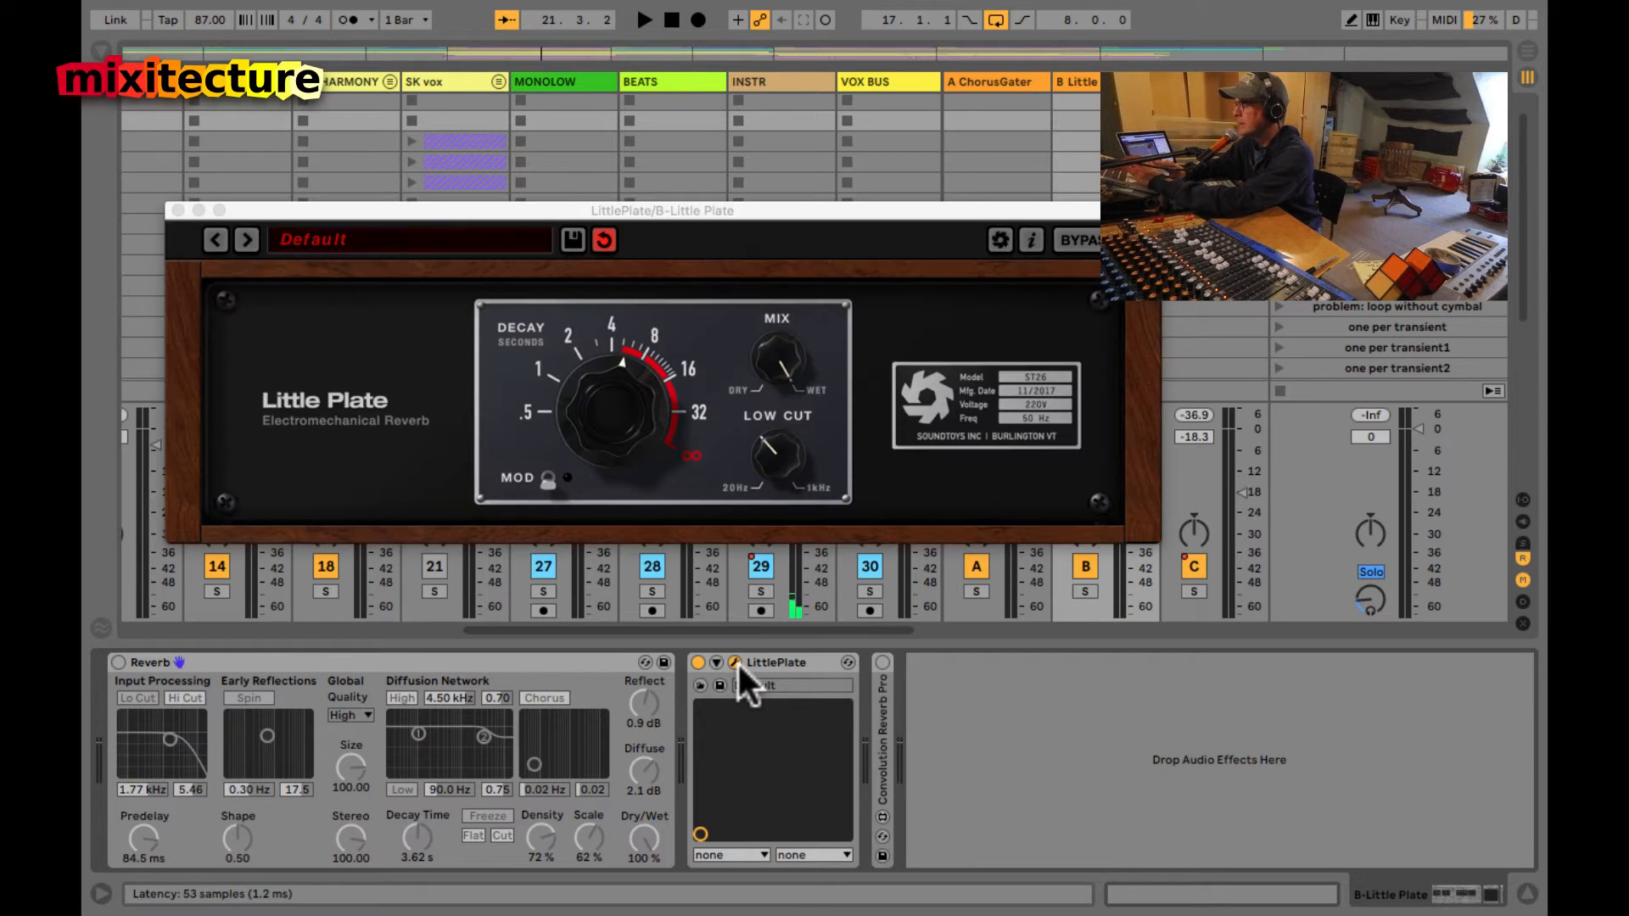
key("c")
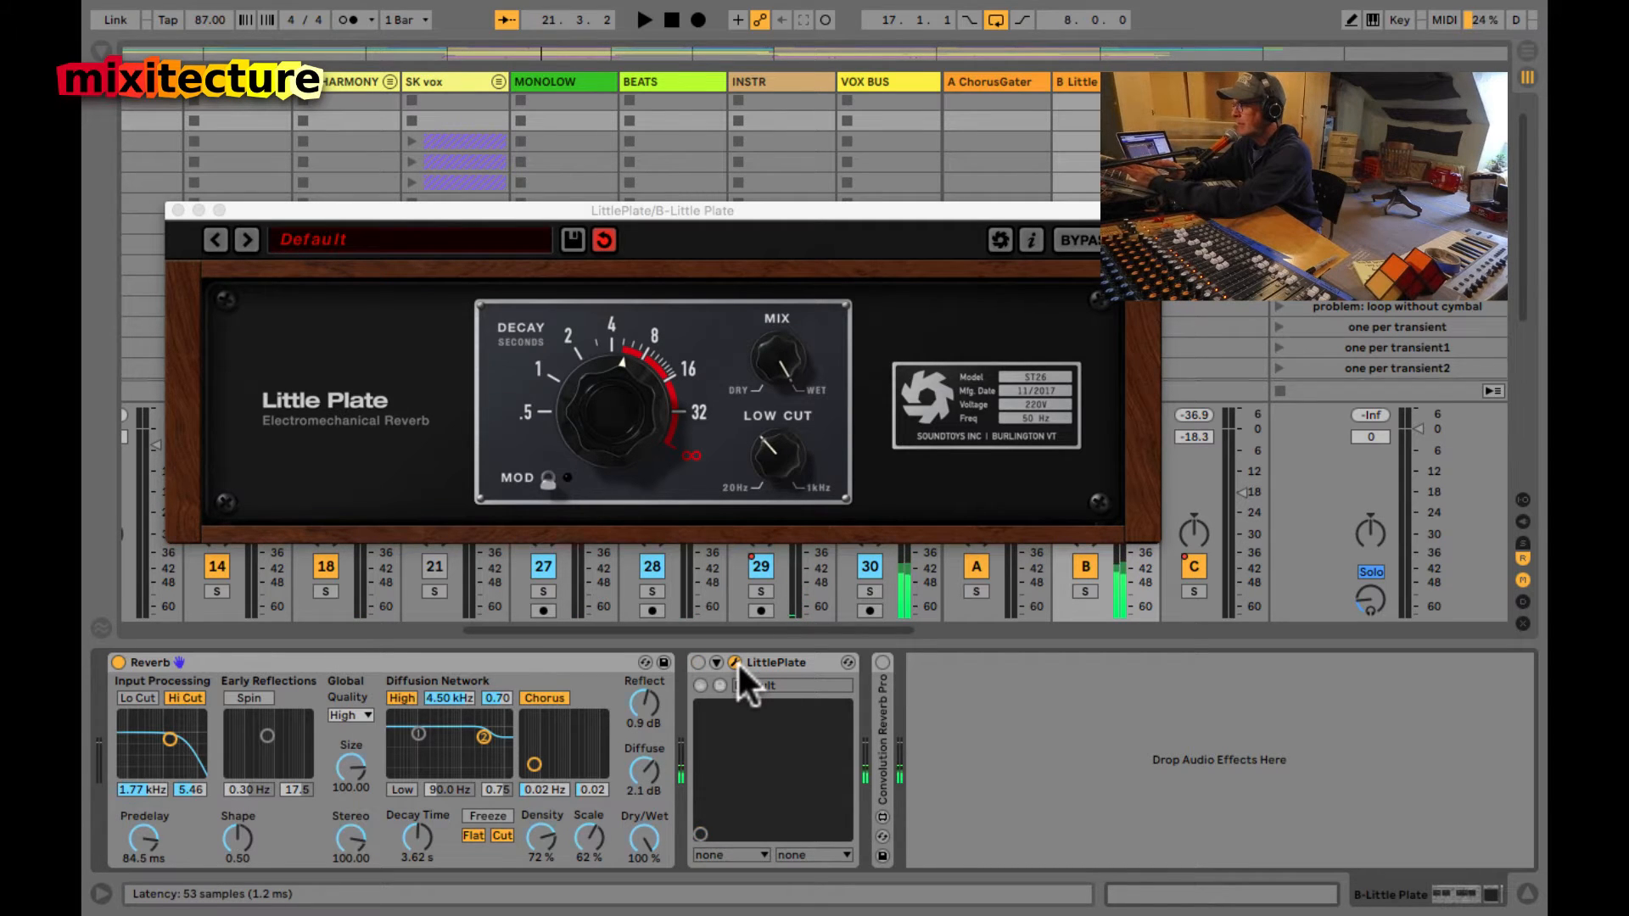
key("c")
key("c")
key("c")
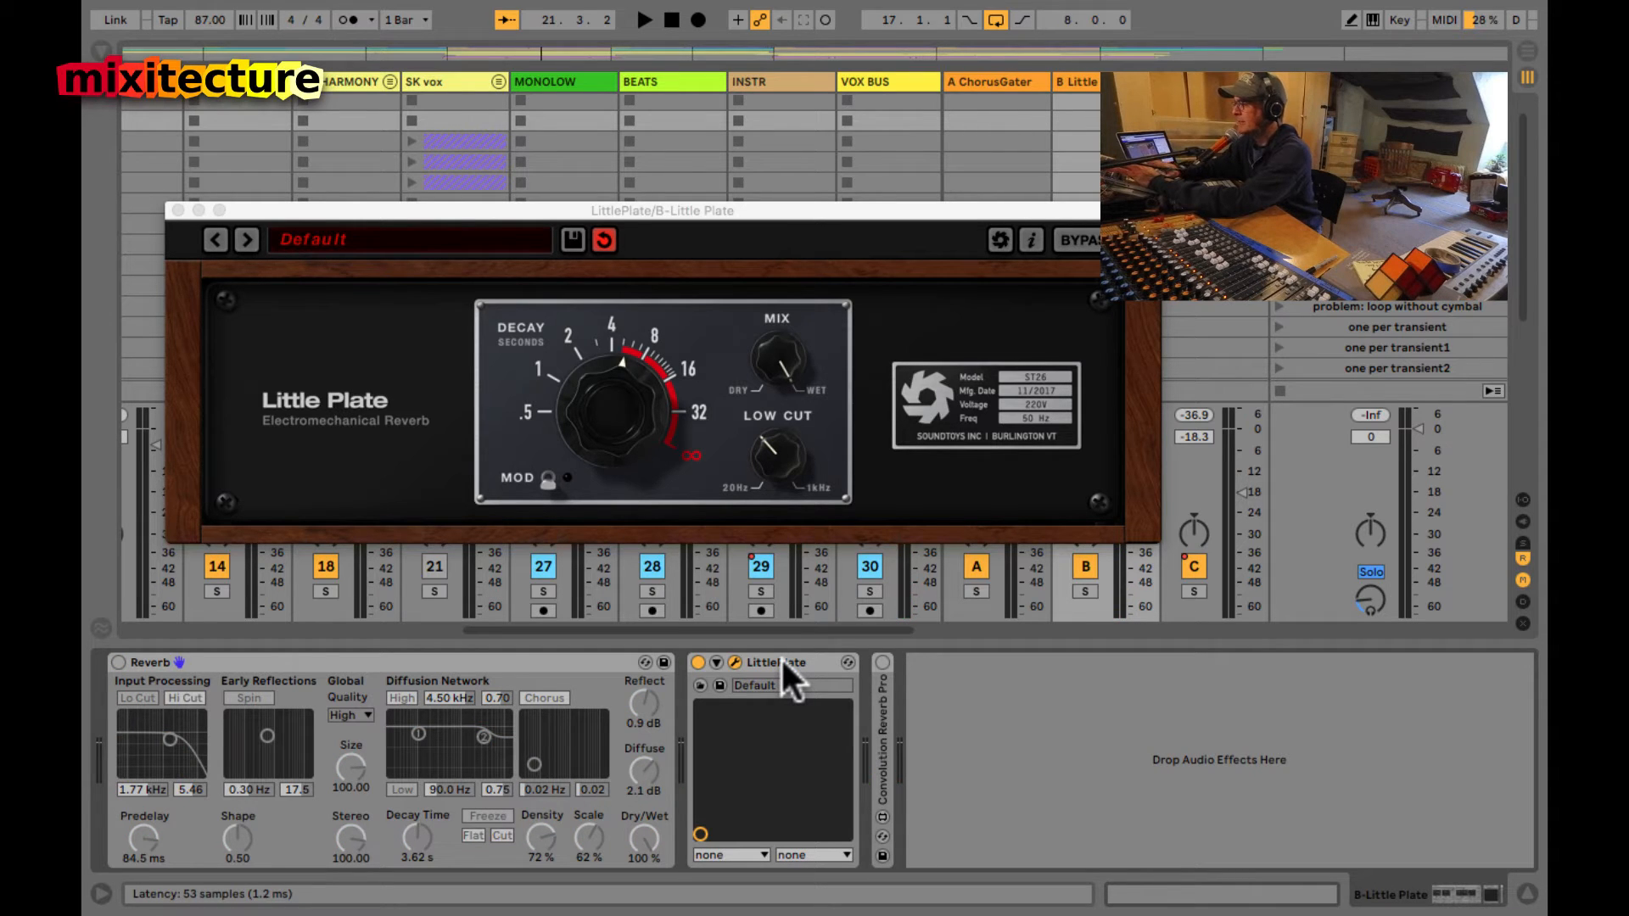
- During playback, set Reverb's Reflect to -1.8 dB, Diffuse to 3.2 dB, decay time to 6.24 s and high diffusion filter to 3.11 kHz, 0.48, comparing with LittlePlate
key("space")
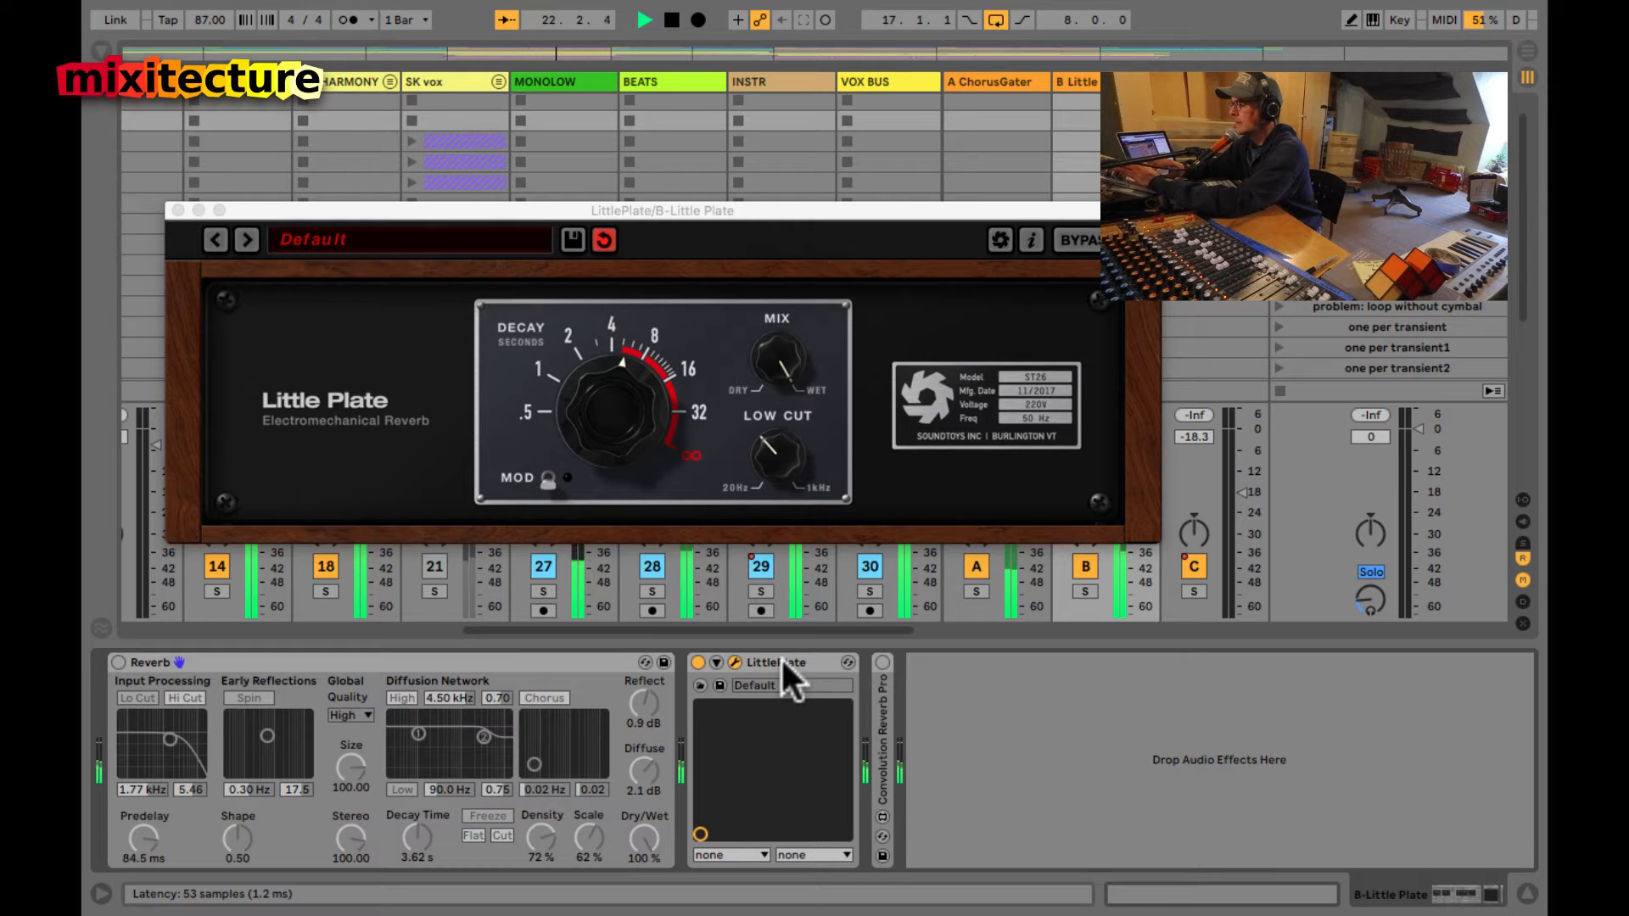
key("1")
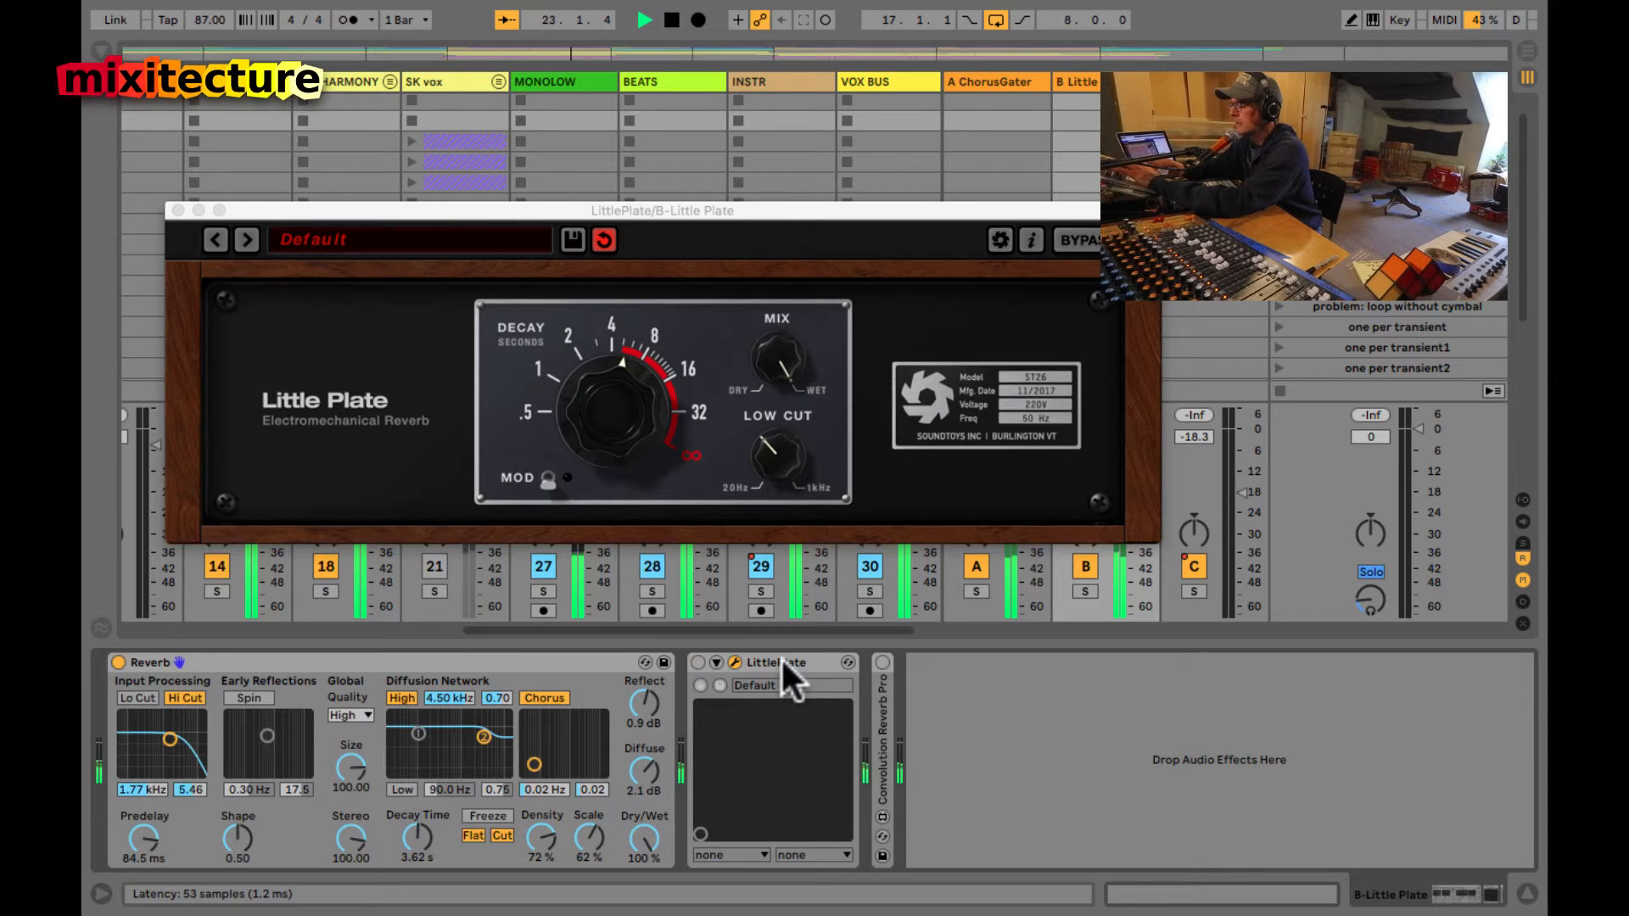
left_click_drag(646, 697, 640, 702)
left_click_drag(654, 774, 649, 769)
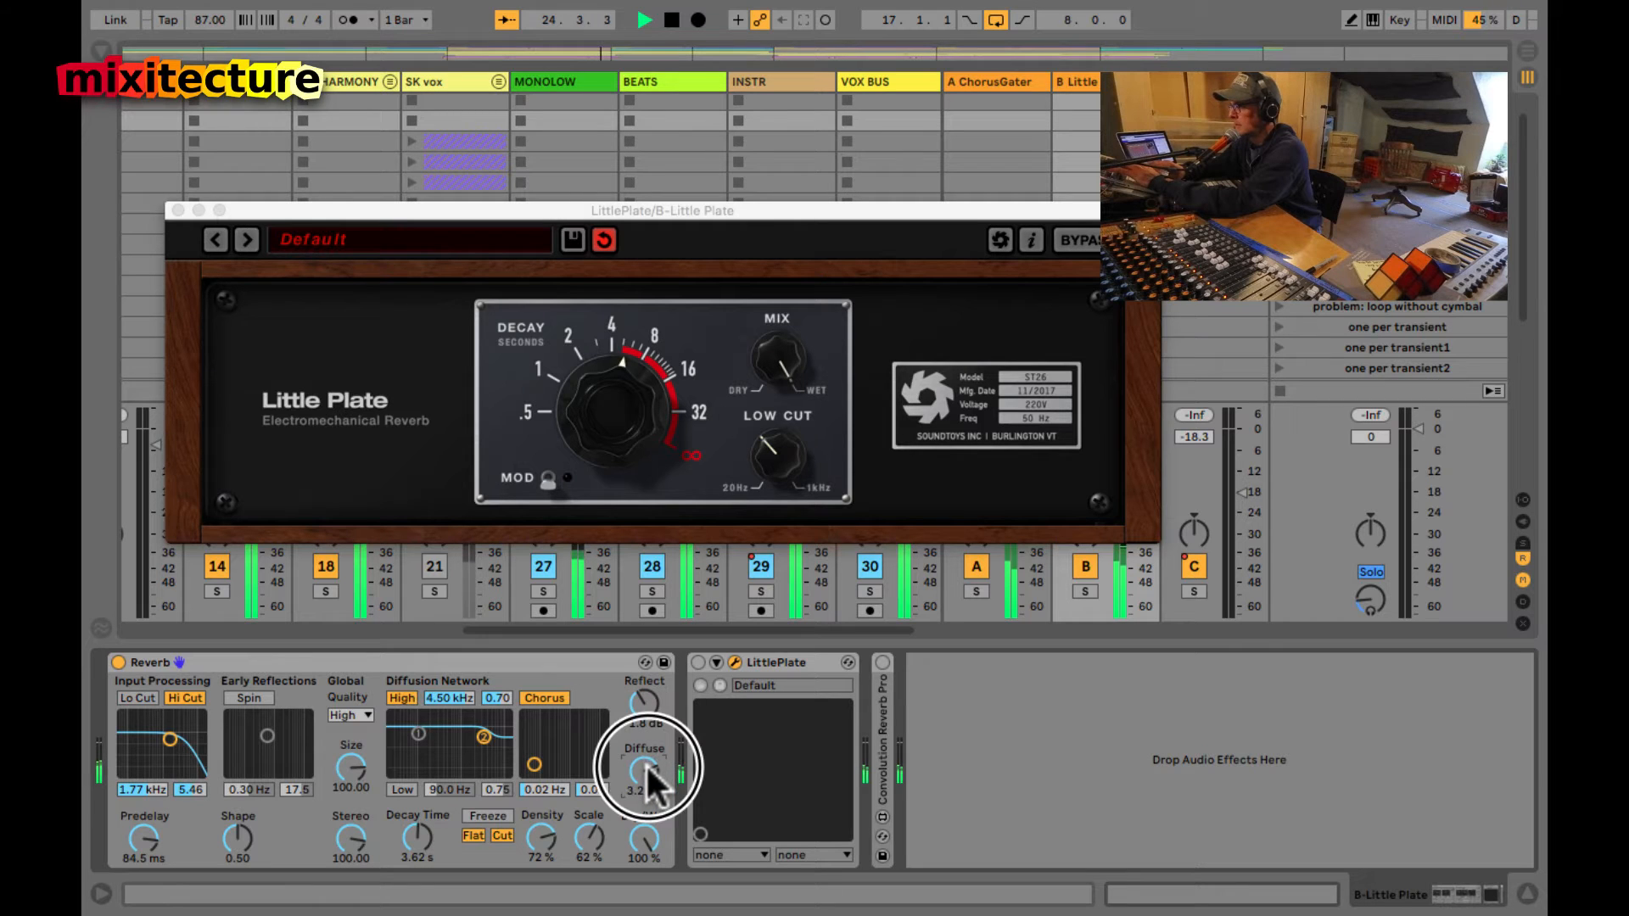
left_click_drag(424, 832, 424, 834)
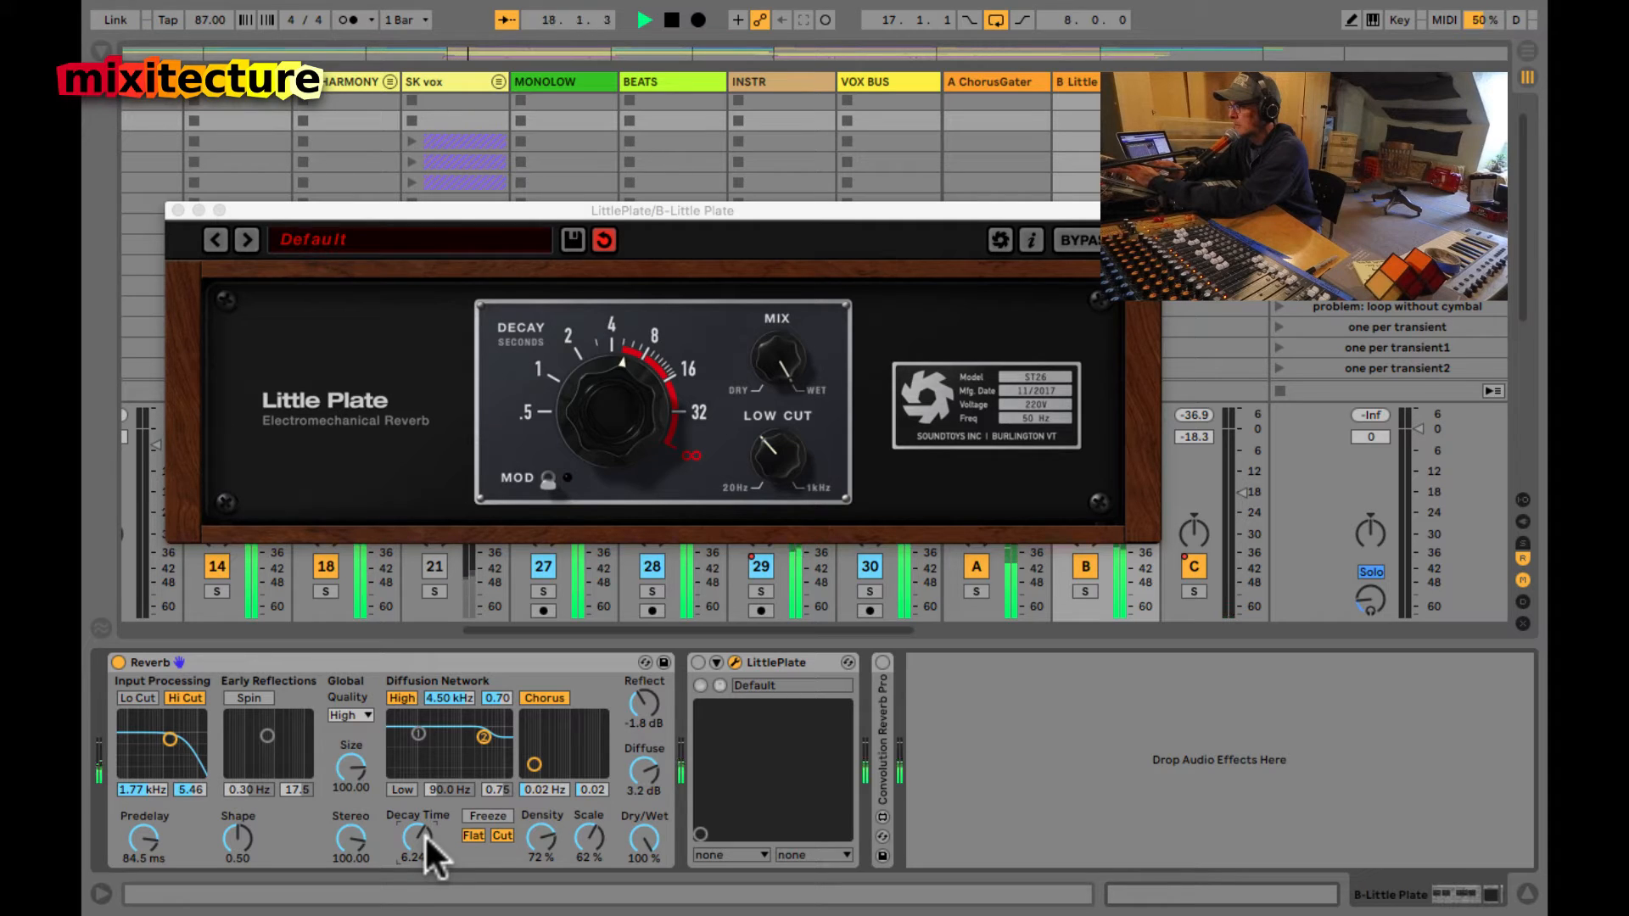
key("a")
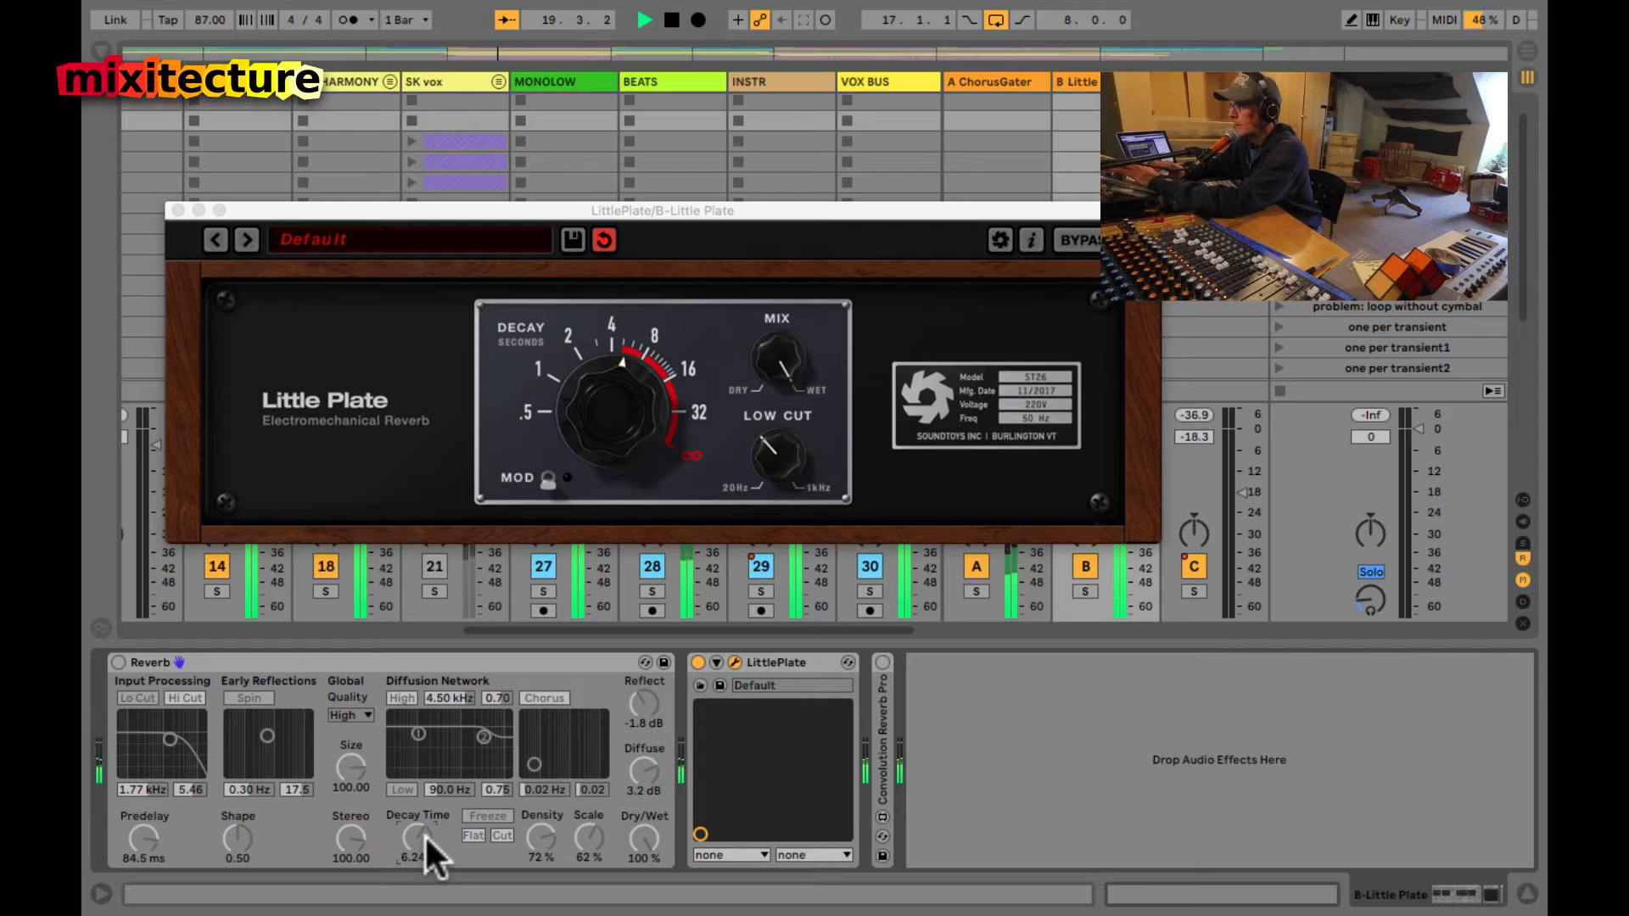
left_click_drag(484, 737, 476, 752)
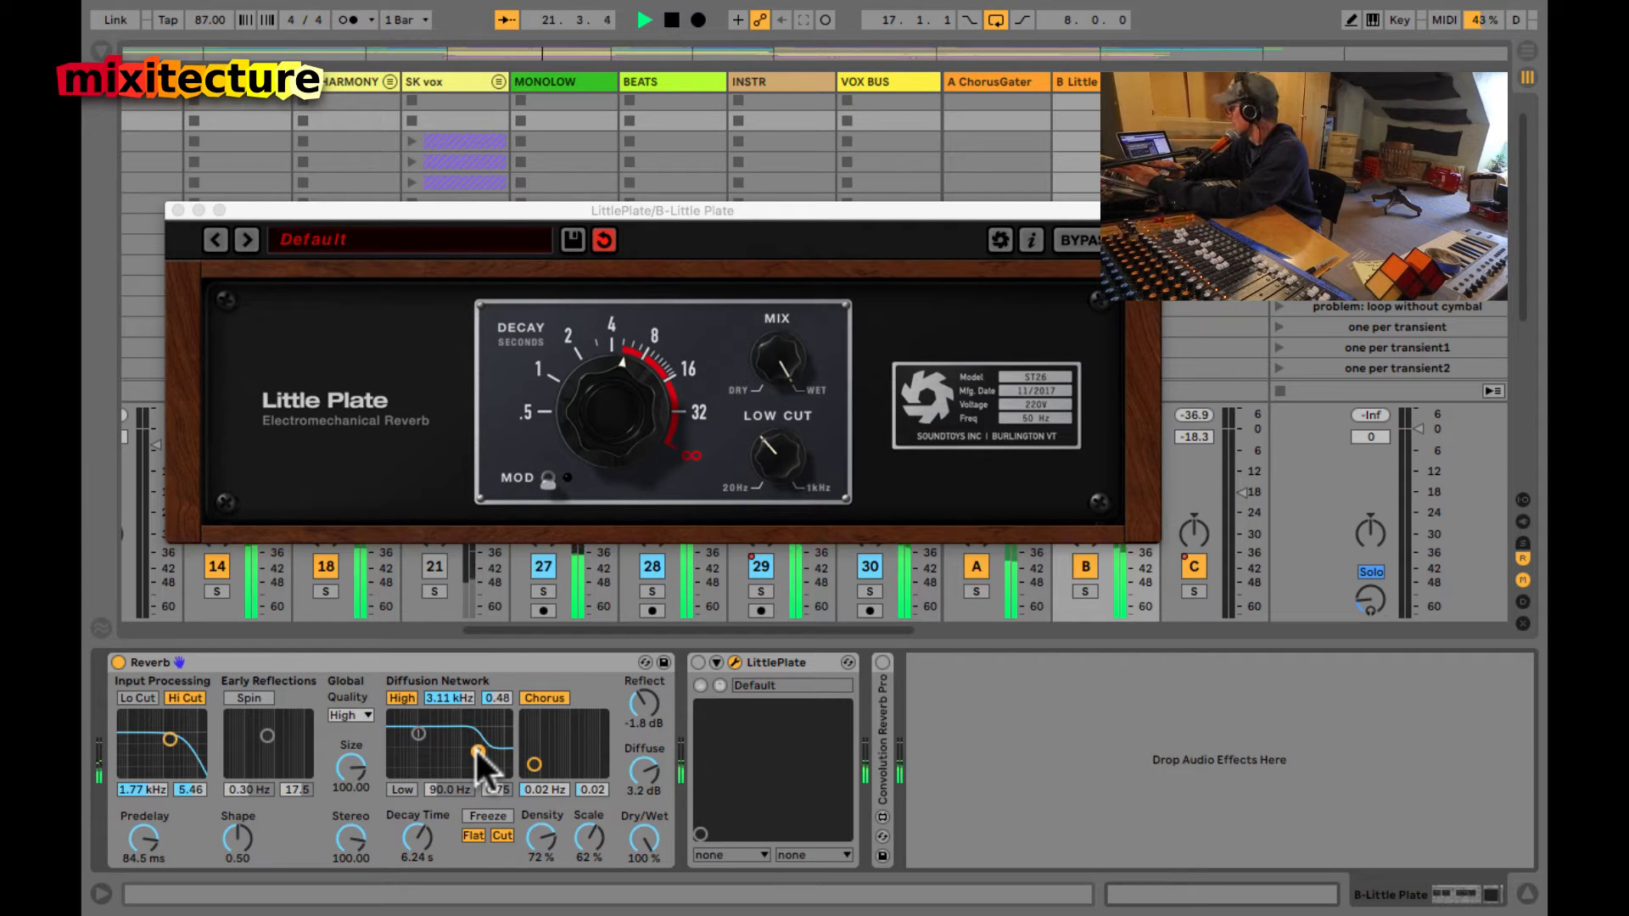
- Stop playback, close LittlePlate's interface and collapse the LittlePlate device in the chain
left_click(734, 661)
key("space")
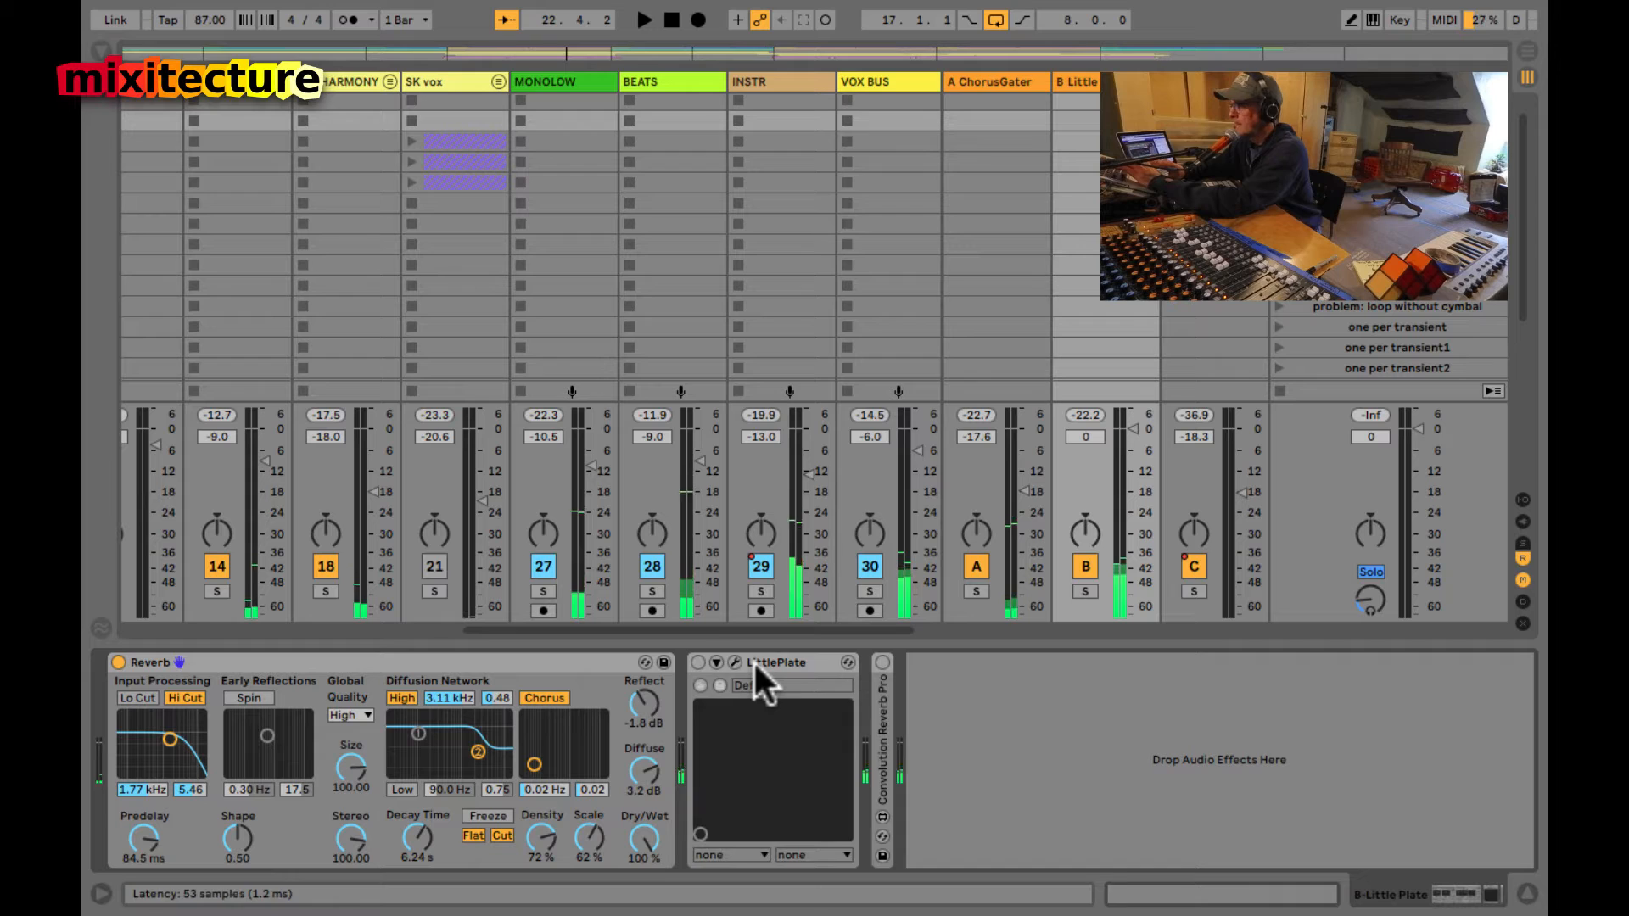
double_click(752, 659)
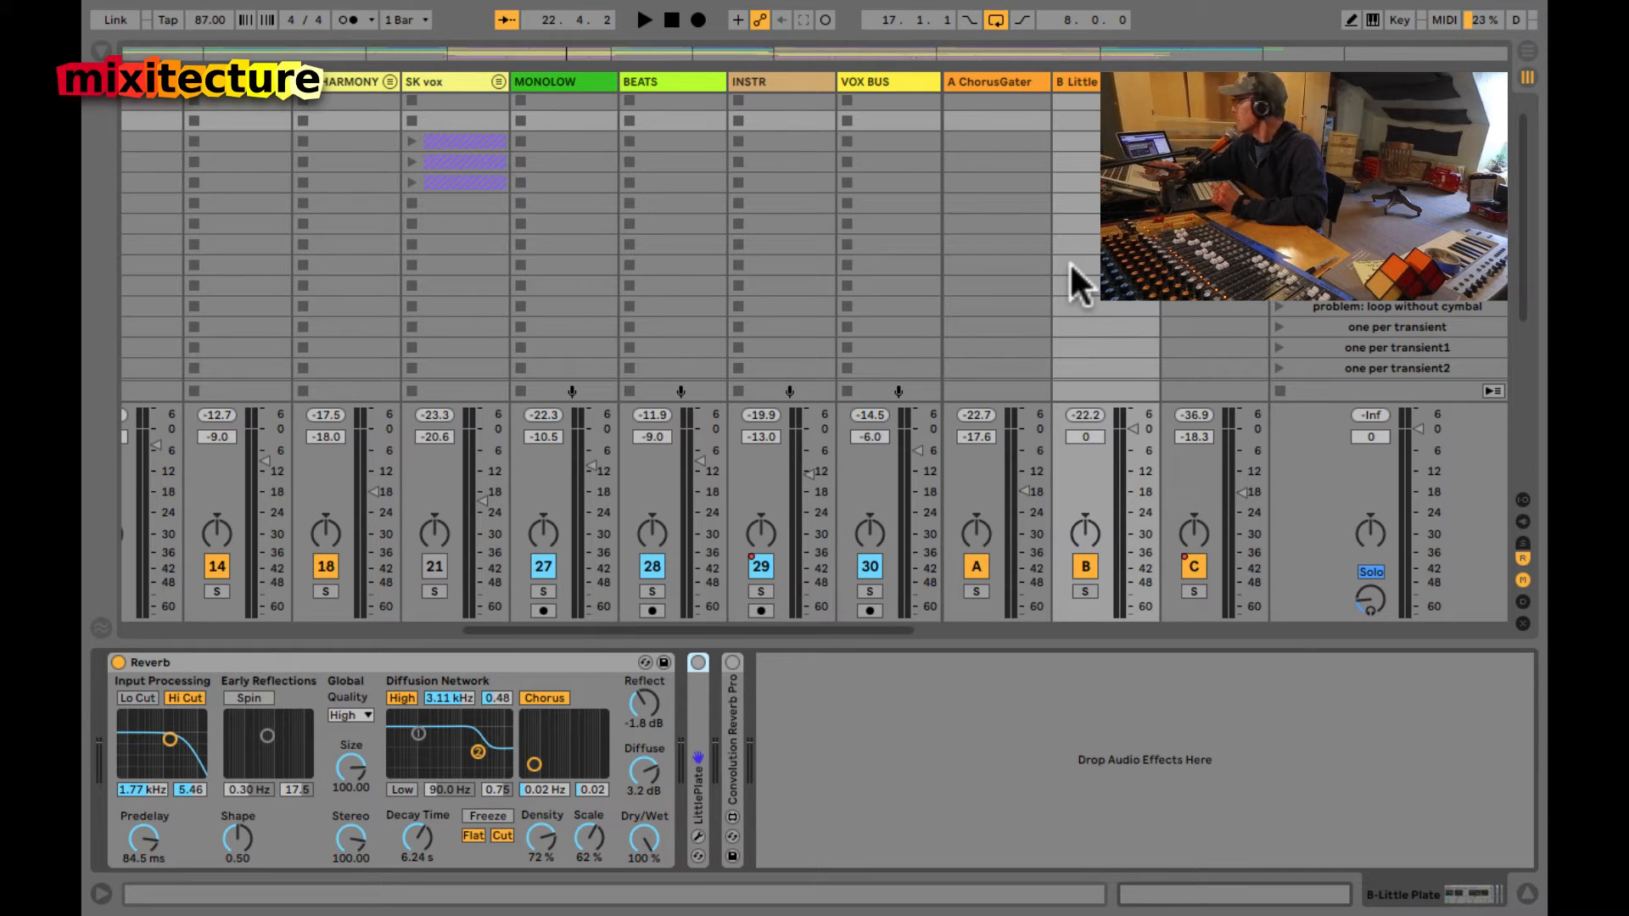
- Show the sends section in the mixer and open the C-Delay1 return's device chain to review the vocal delay sends
scroll(1076, 252, "right", 2)
scroll(1076, 253, "up", 1)
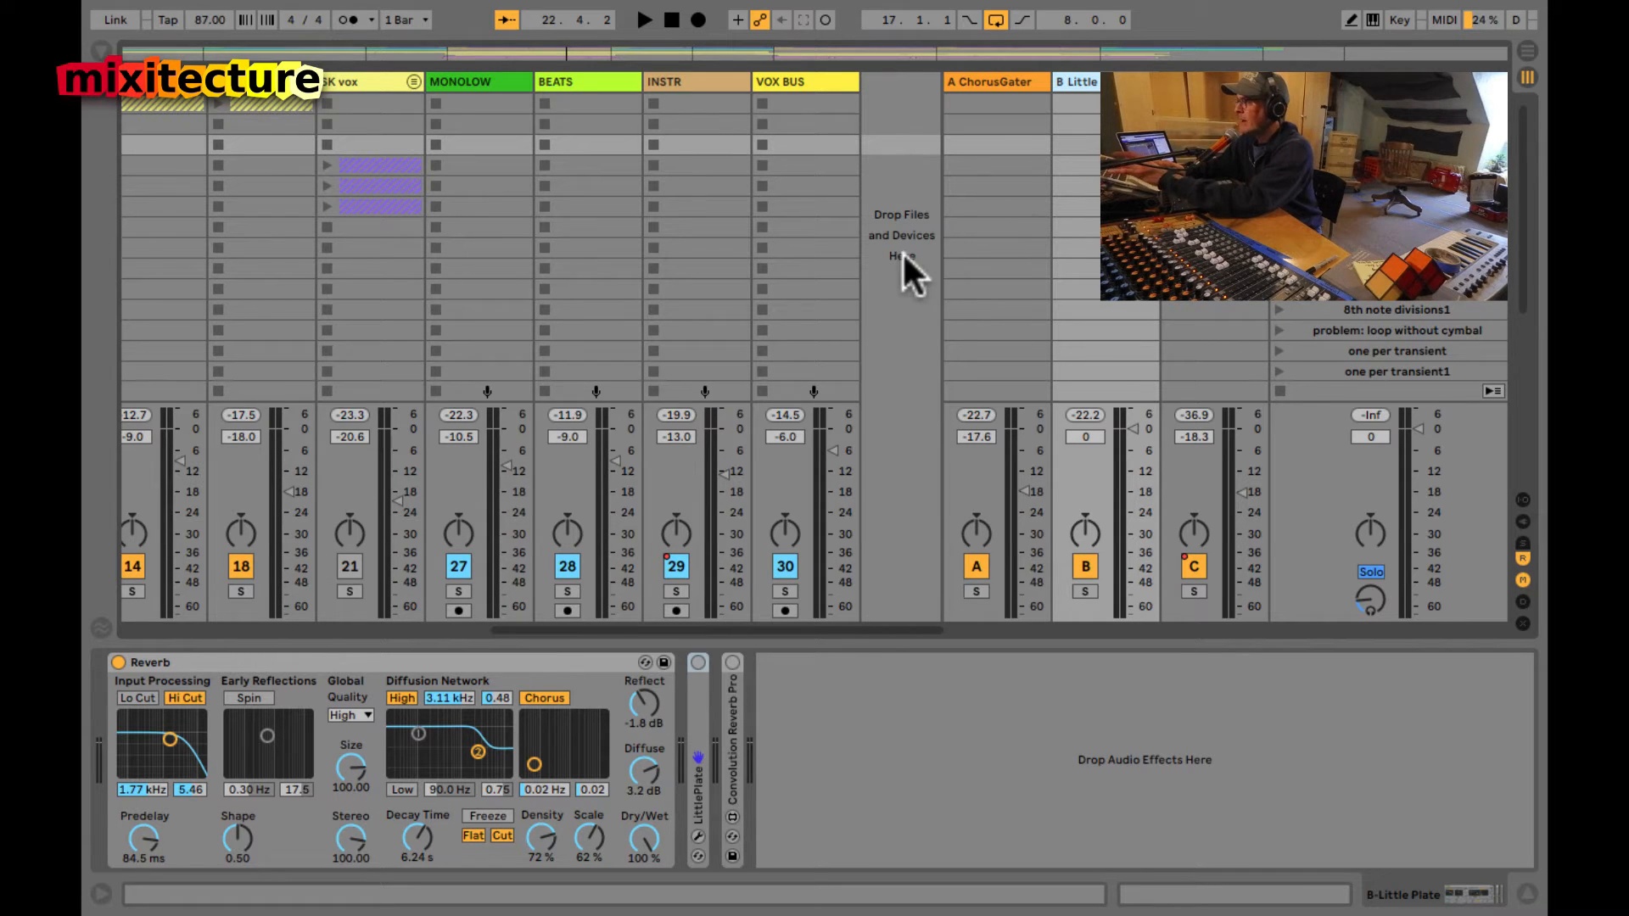
left_click(816, 268)
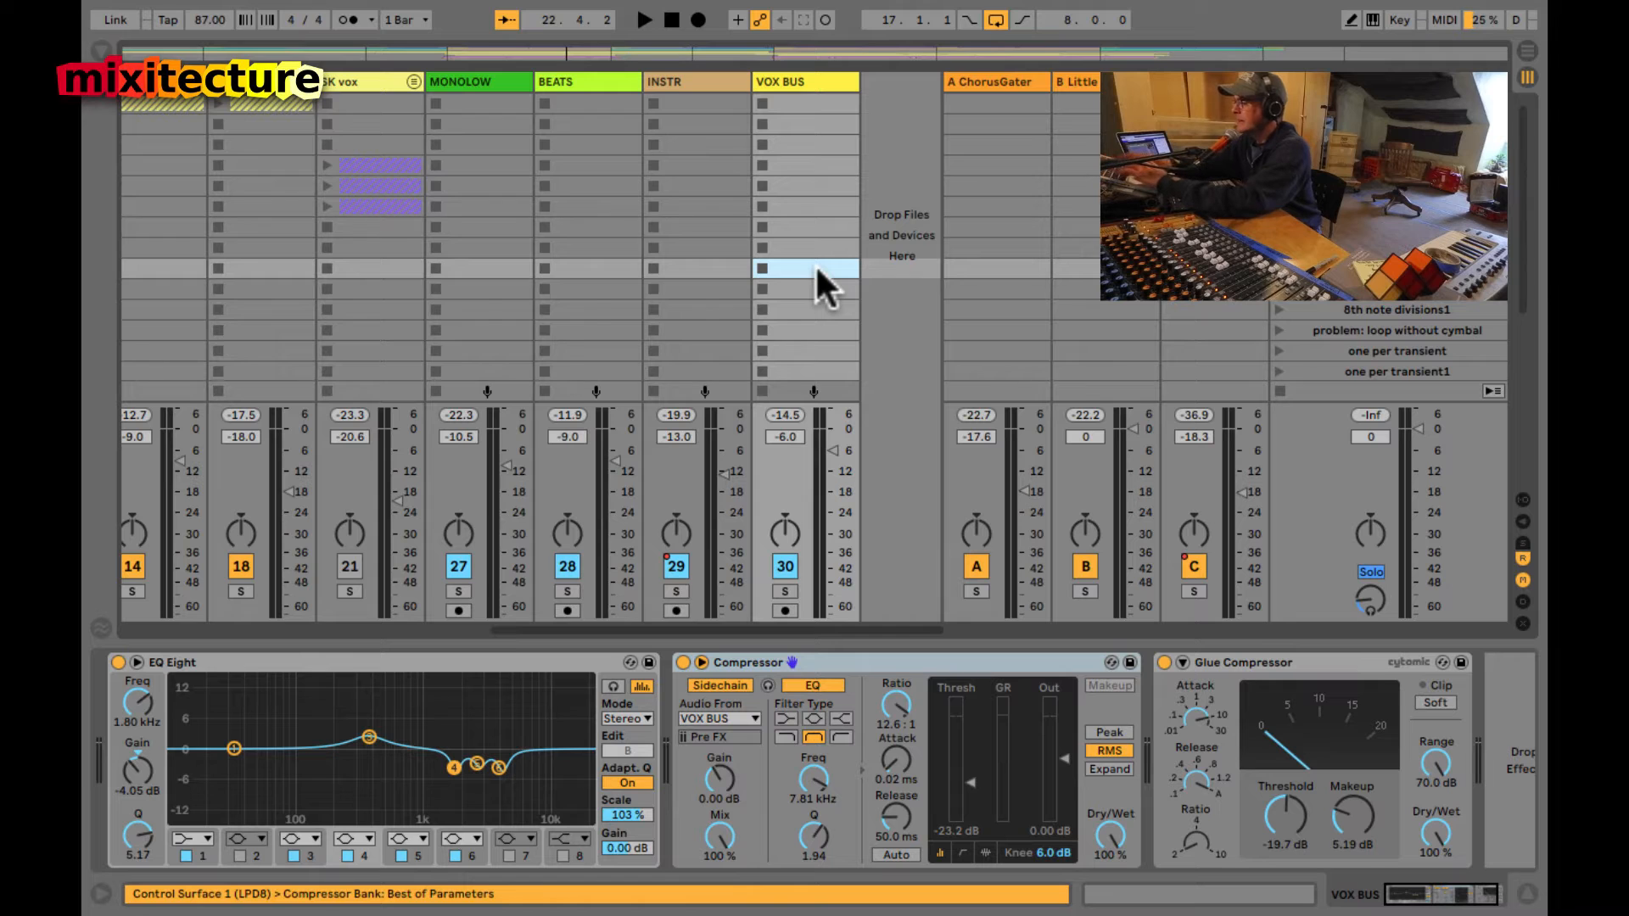
key("ctrl+alt+s")
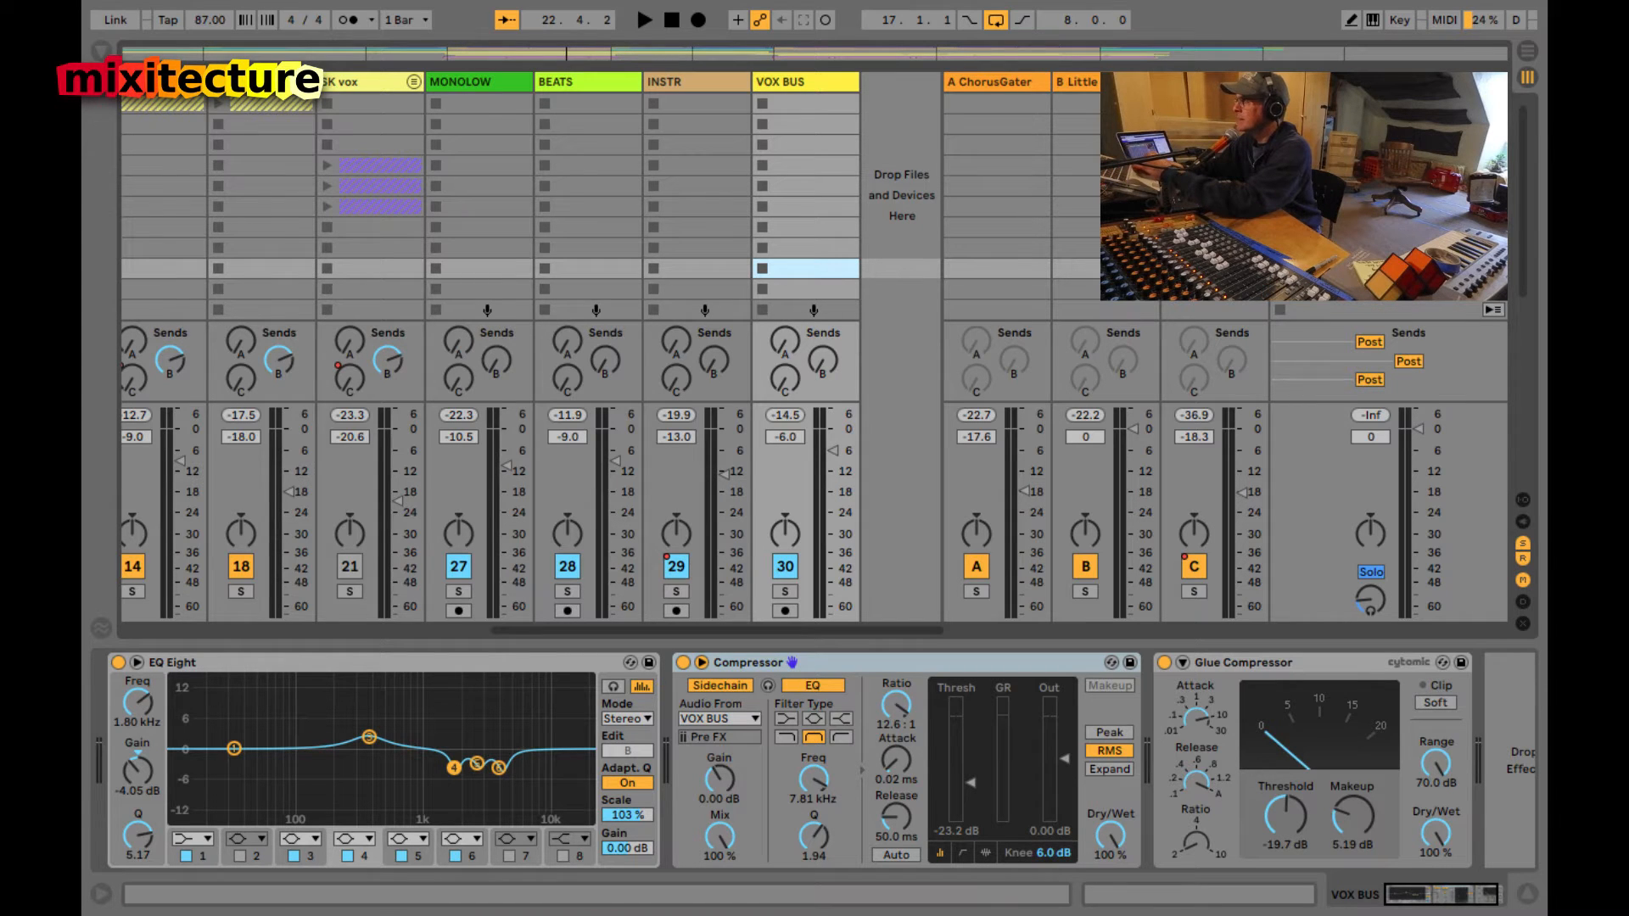
left_click(1213, 83)
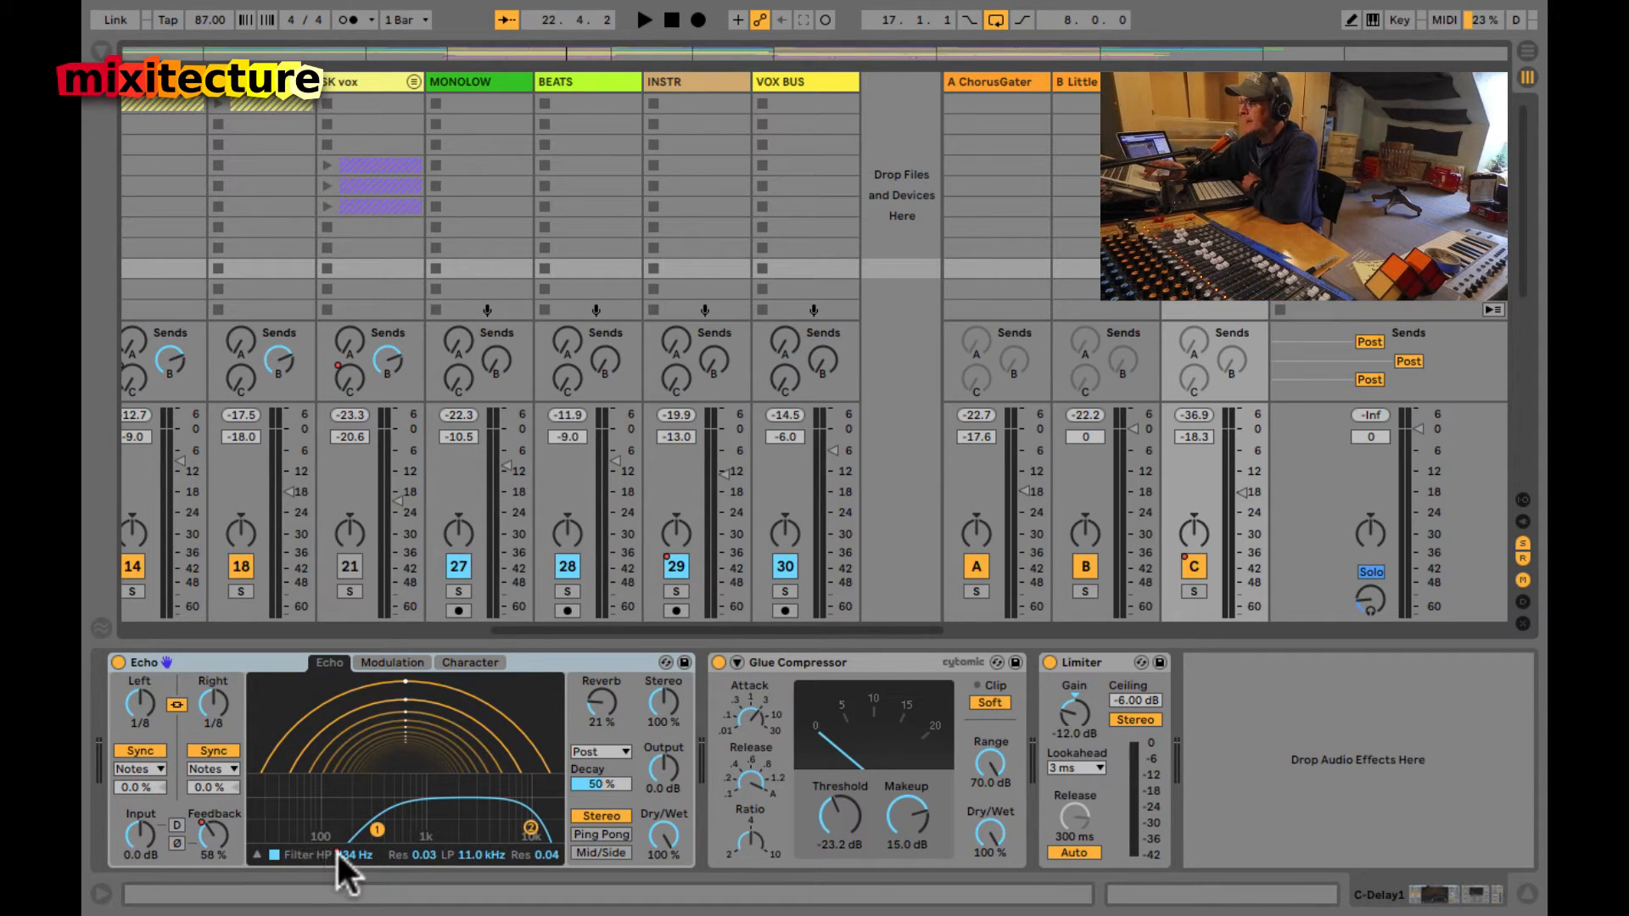
scroll(437, 466, "left", 5)
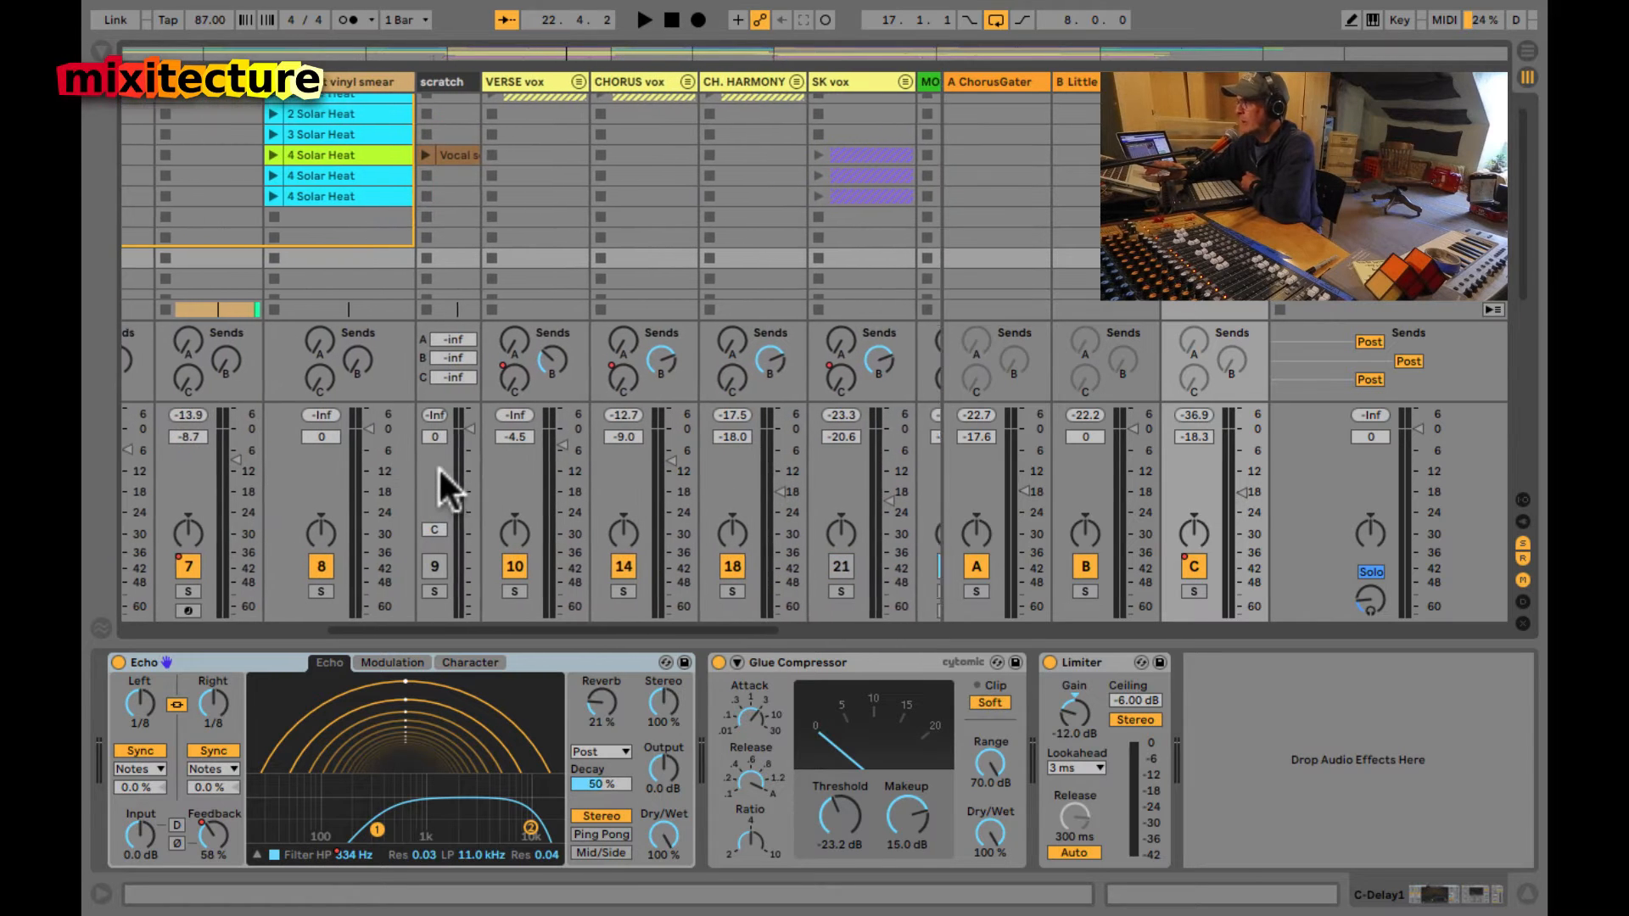
scroll(438, 465, "right", 1)
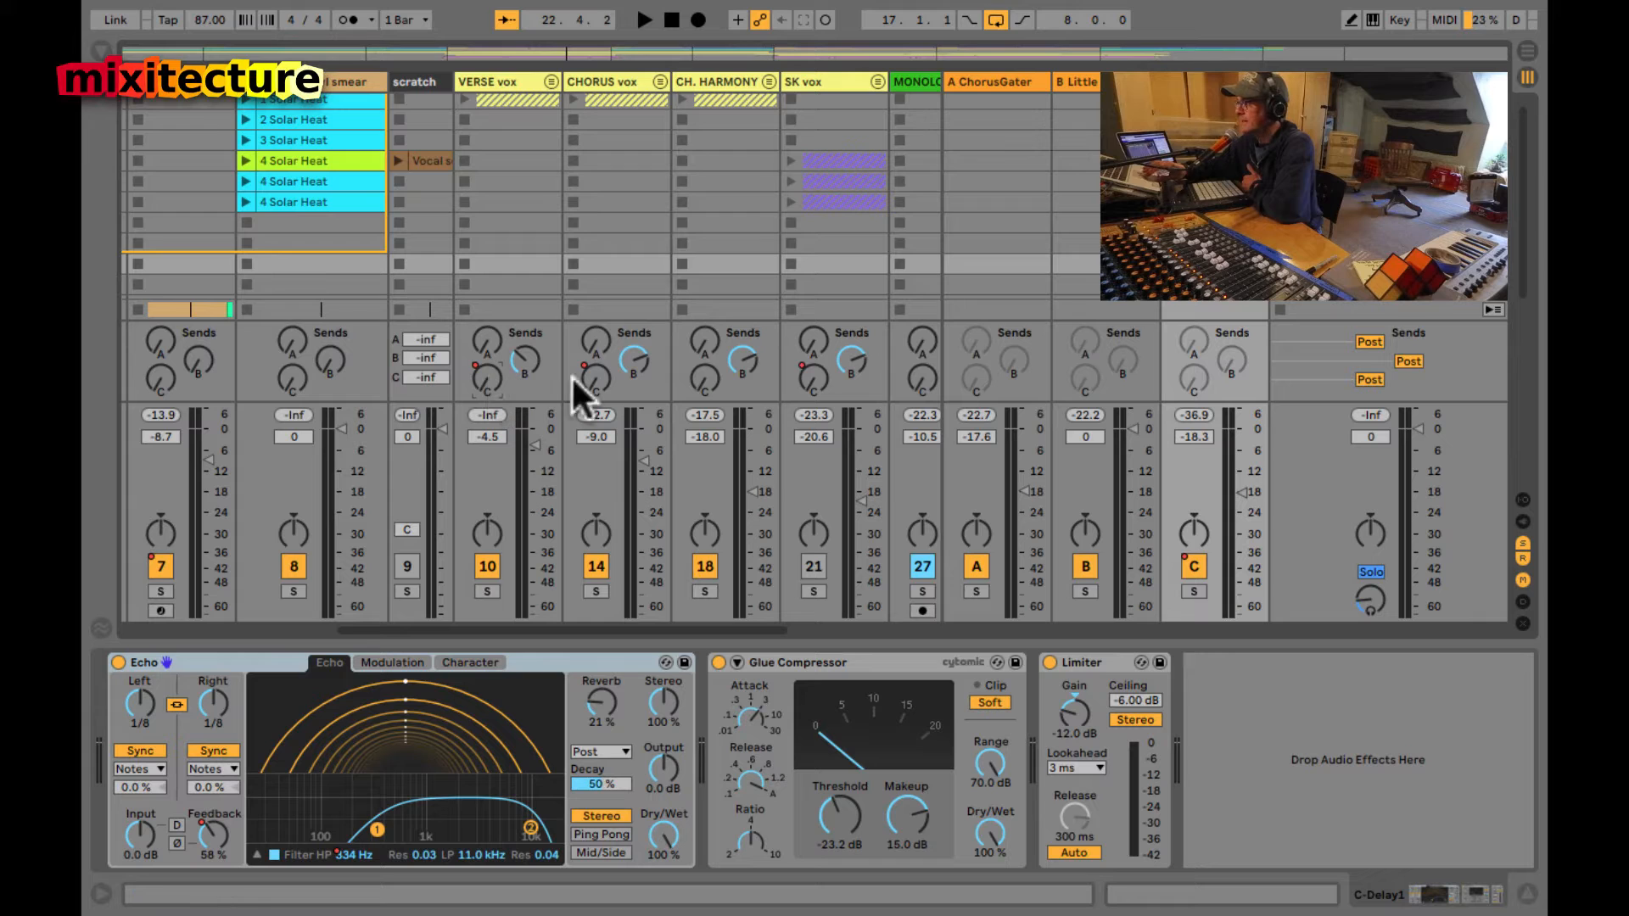
- Unfold the VERSE vox group in Arrangement View, show automation and zoom in on its C-Delay1 send peaks
key("Tab")
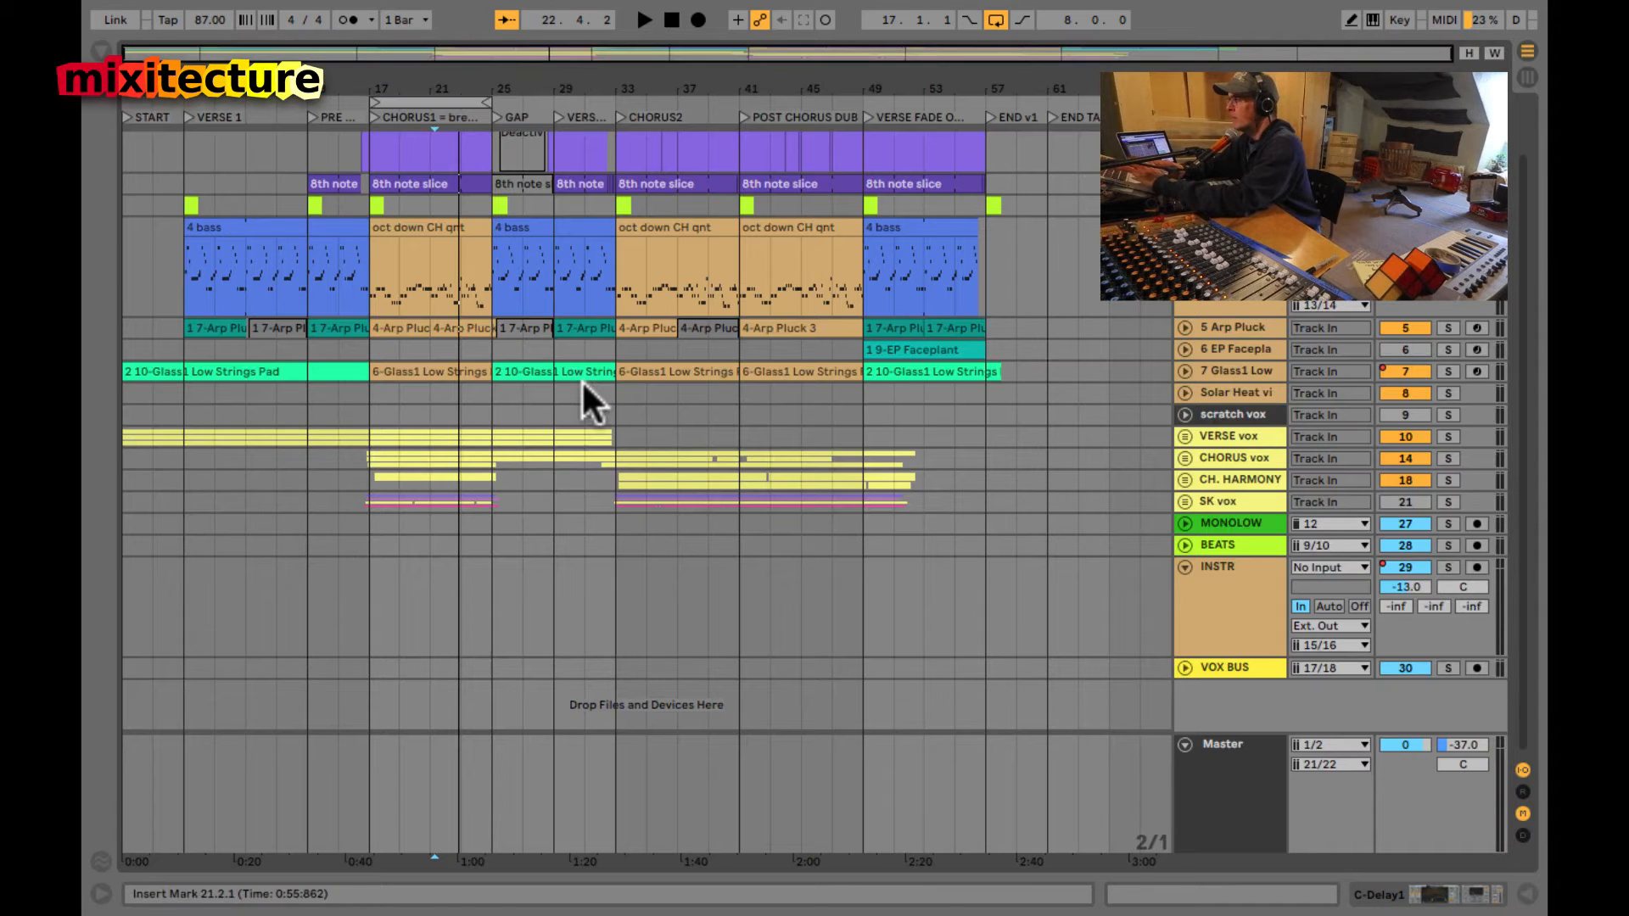
left_click(1184, 436)
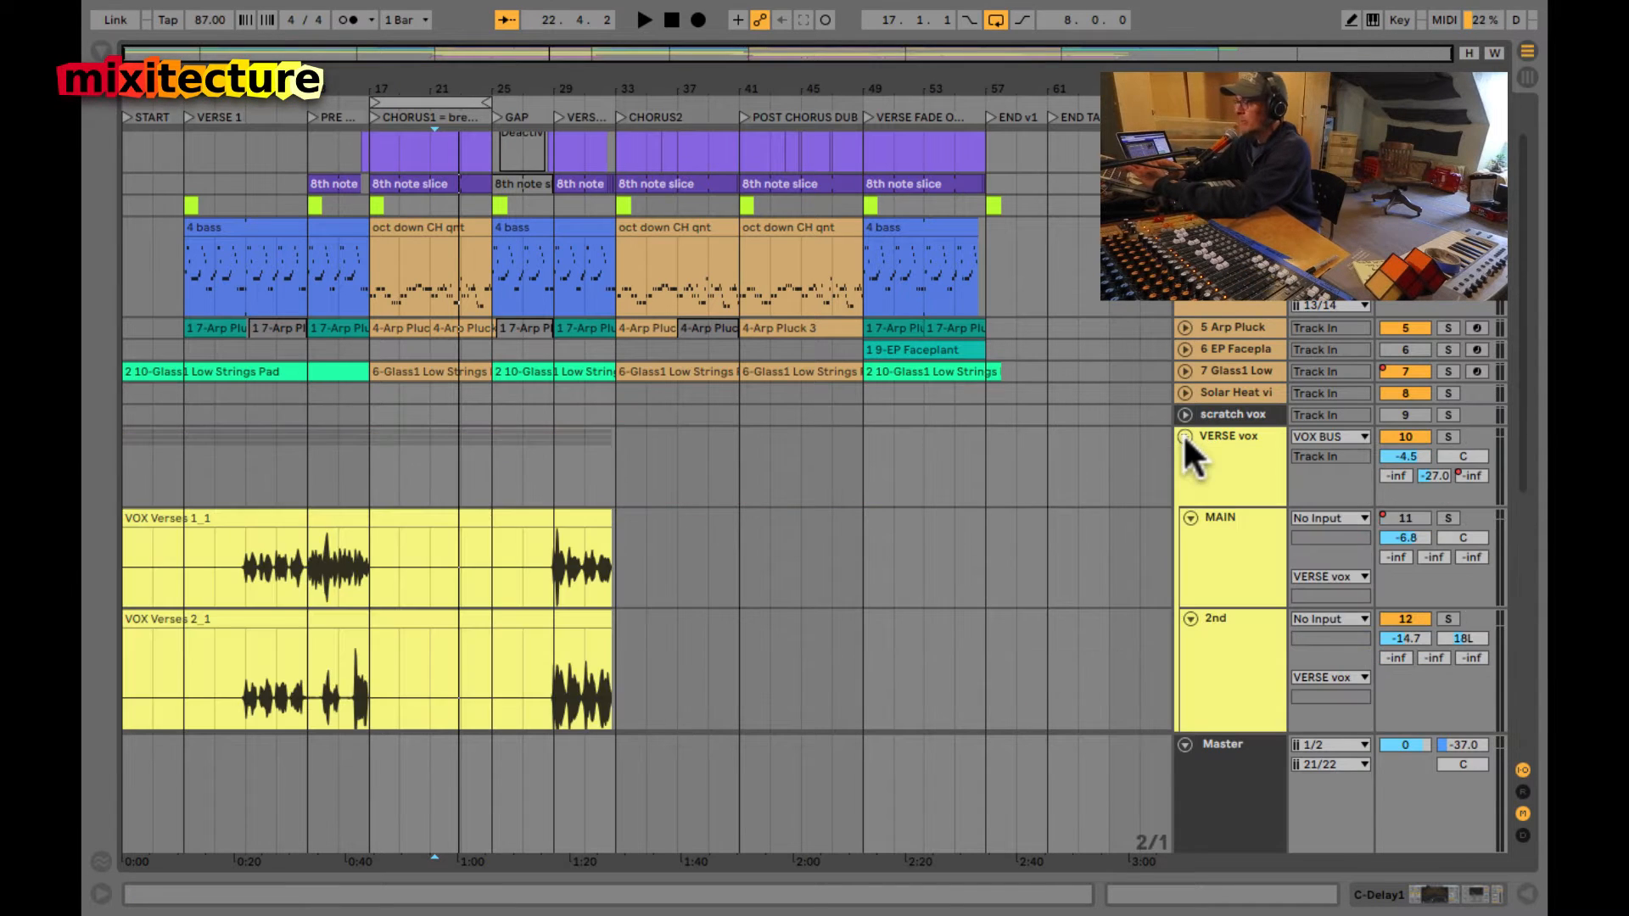
scroll(942, 457, "down", 3)
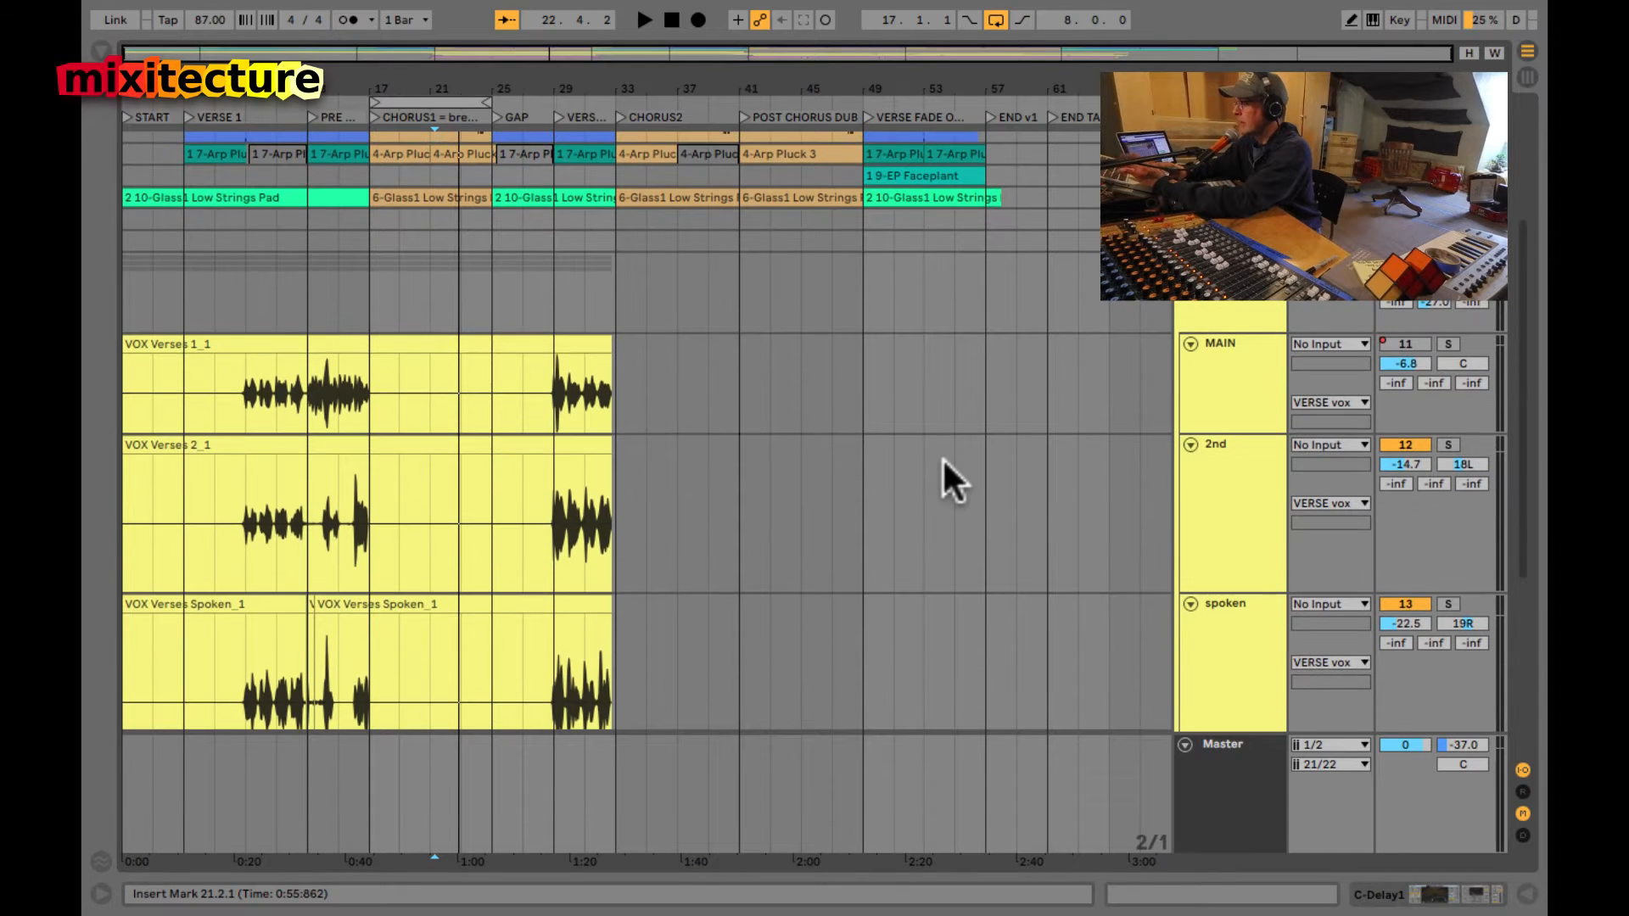
key("a")
scroll(942, 457, "up", 3)
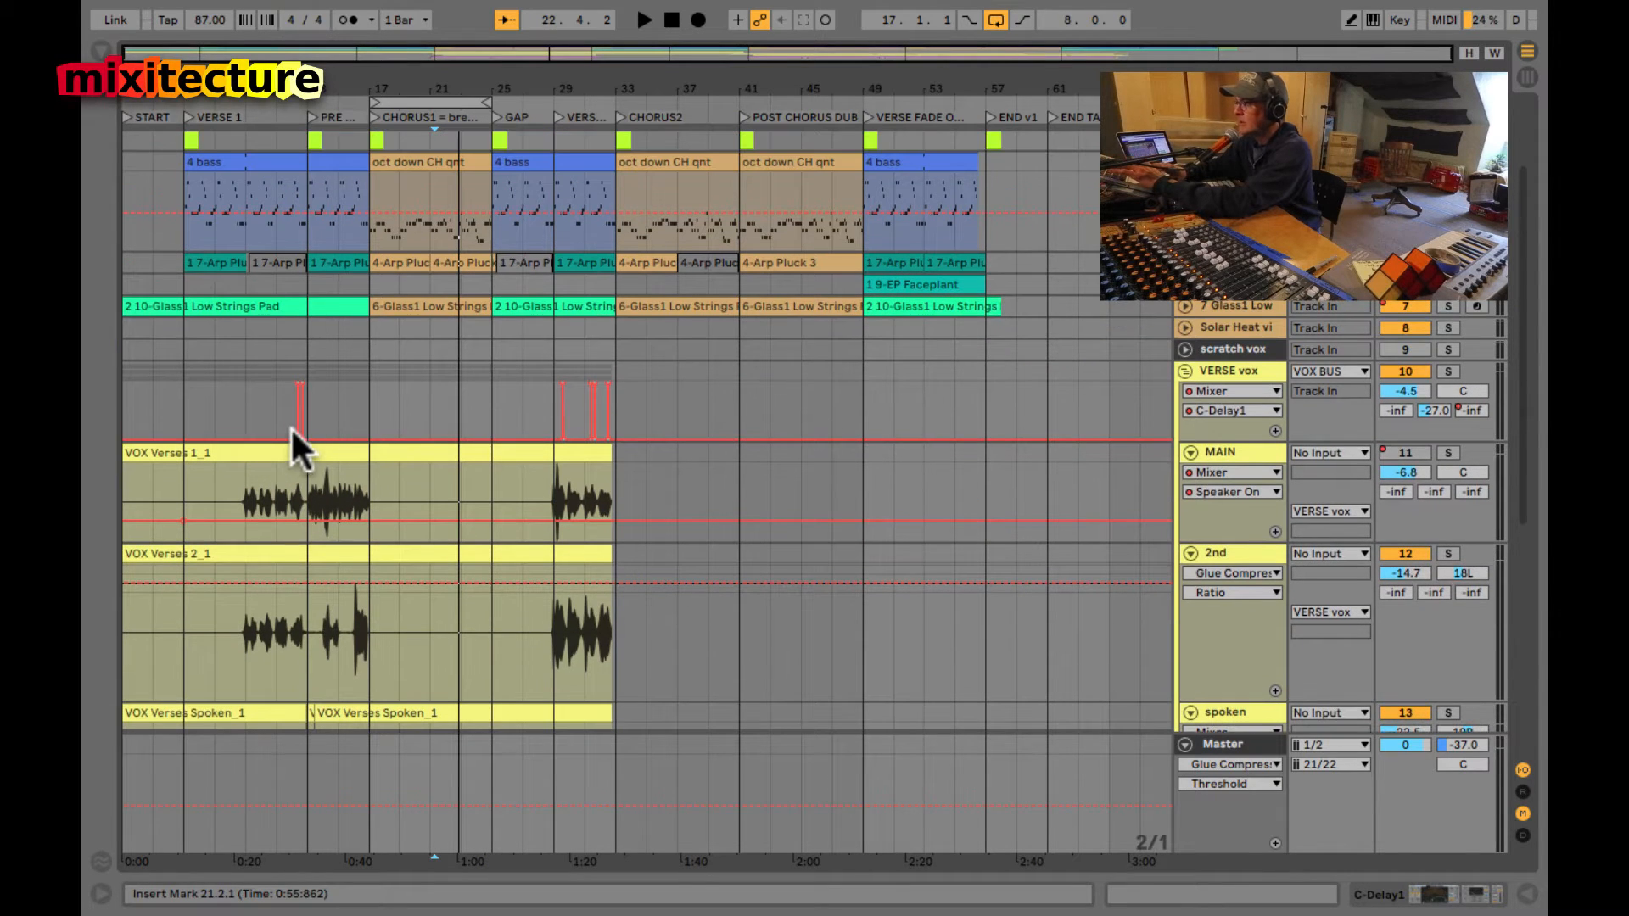
left_click_drag(282, 94, 277, 395)
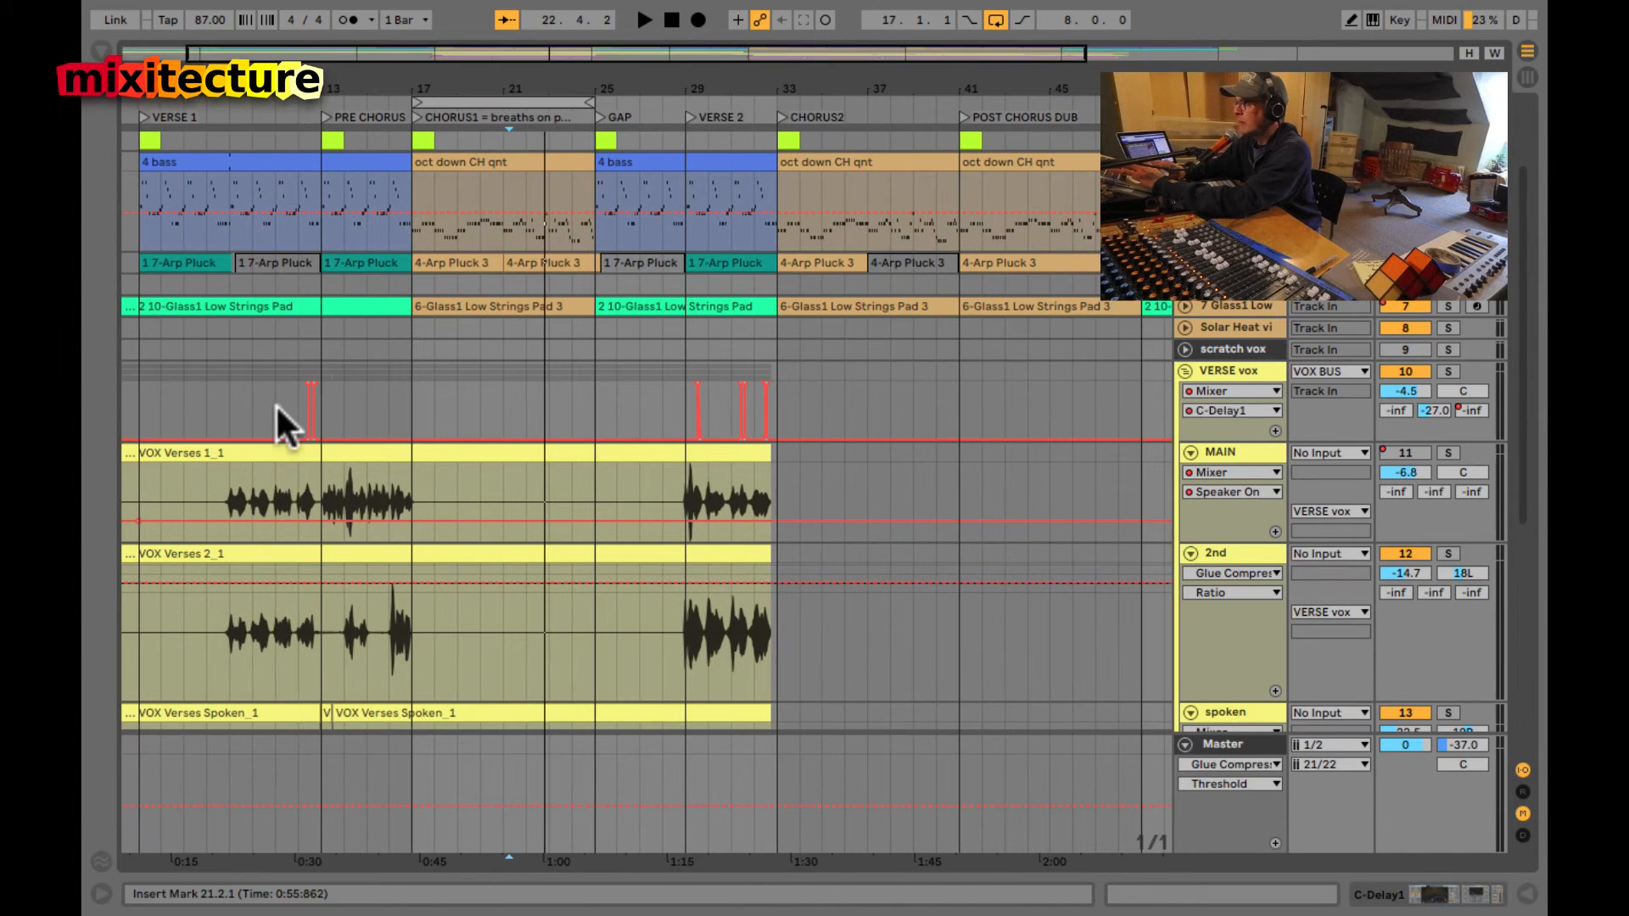
- Play the verse vocals from bar 8 and again from bar 11, examining the C-Delay1 return in the mixer before stopping playback
left_click(205, 405)
key("space")
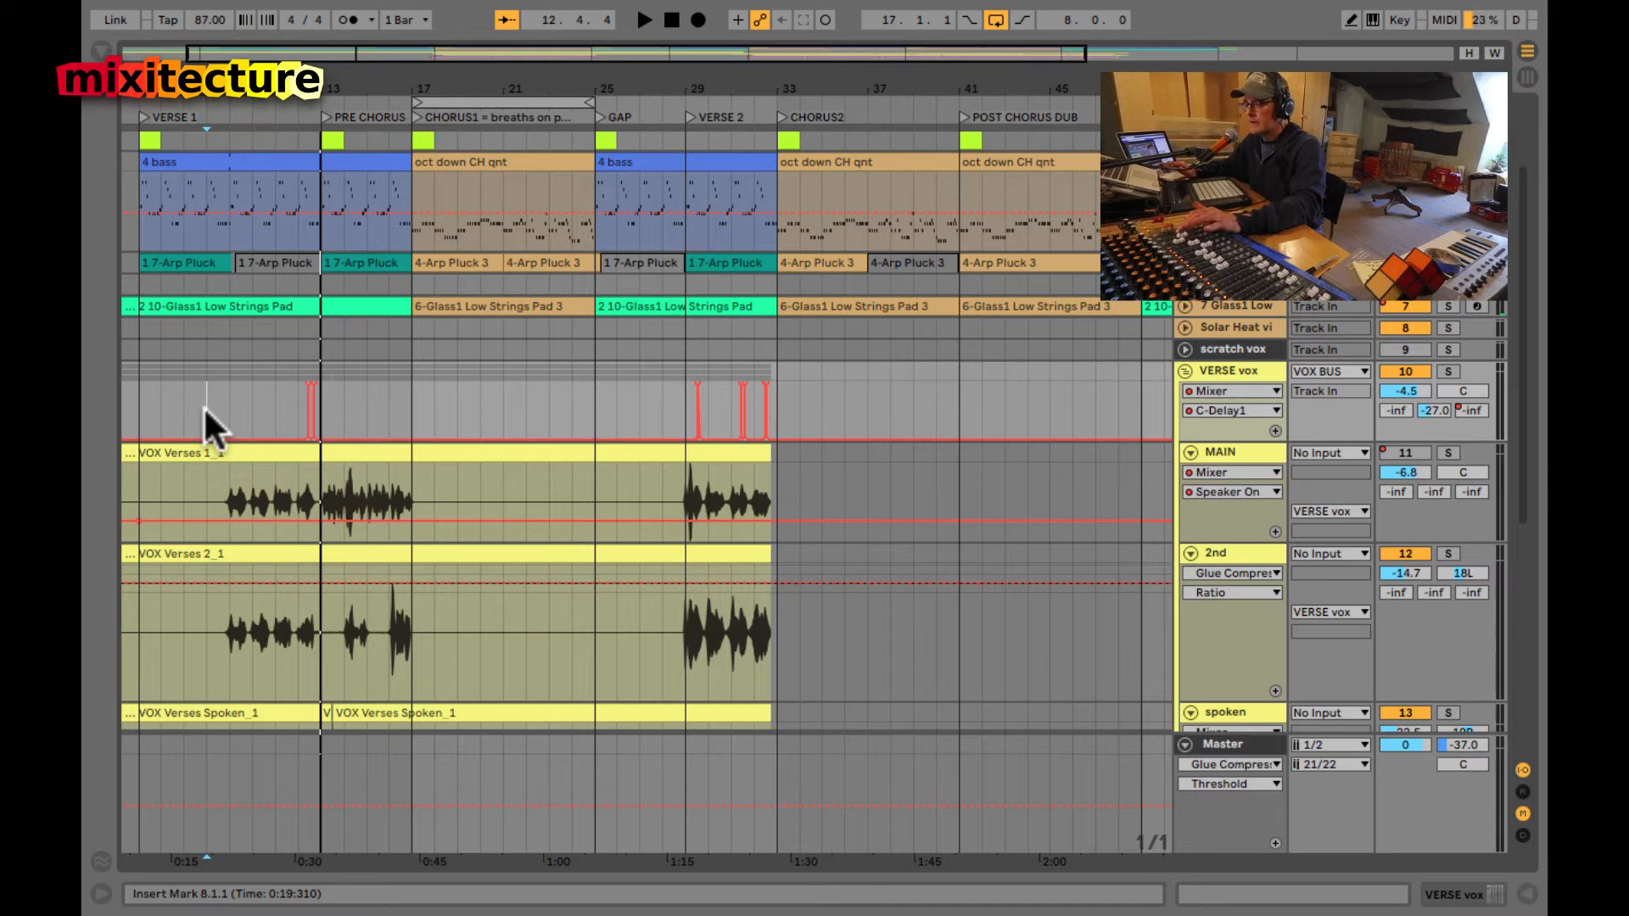
left_click(264, 400)
key("space")
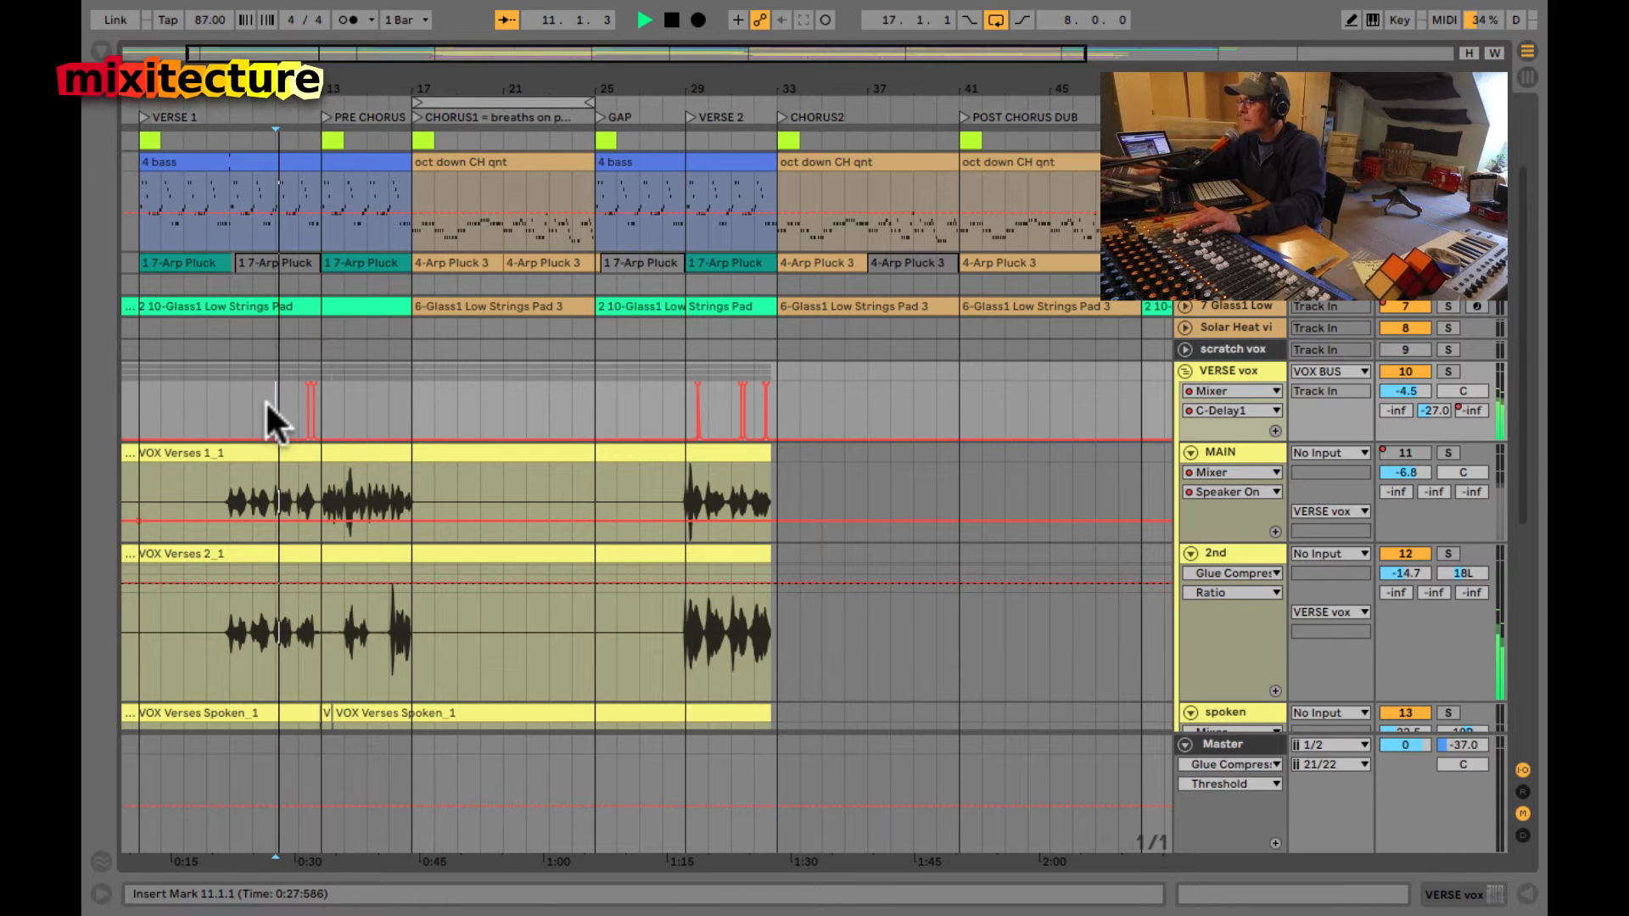
key("Tab")
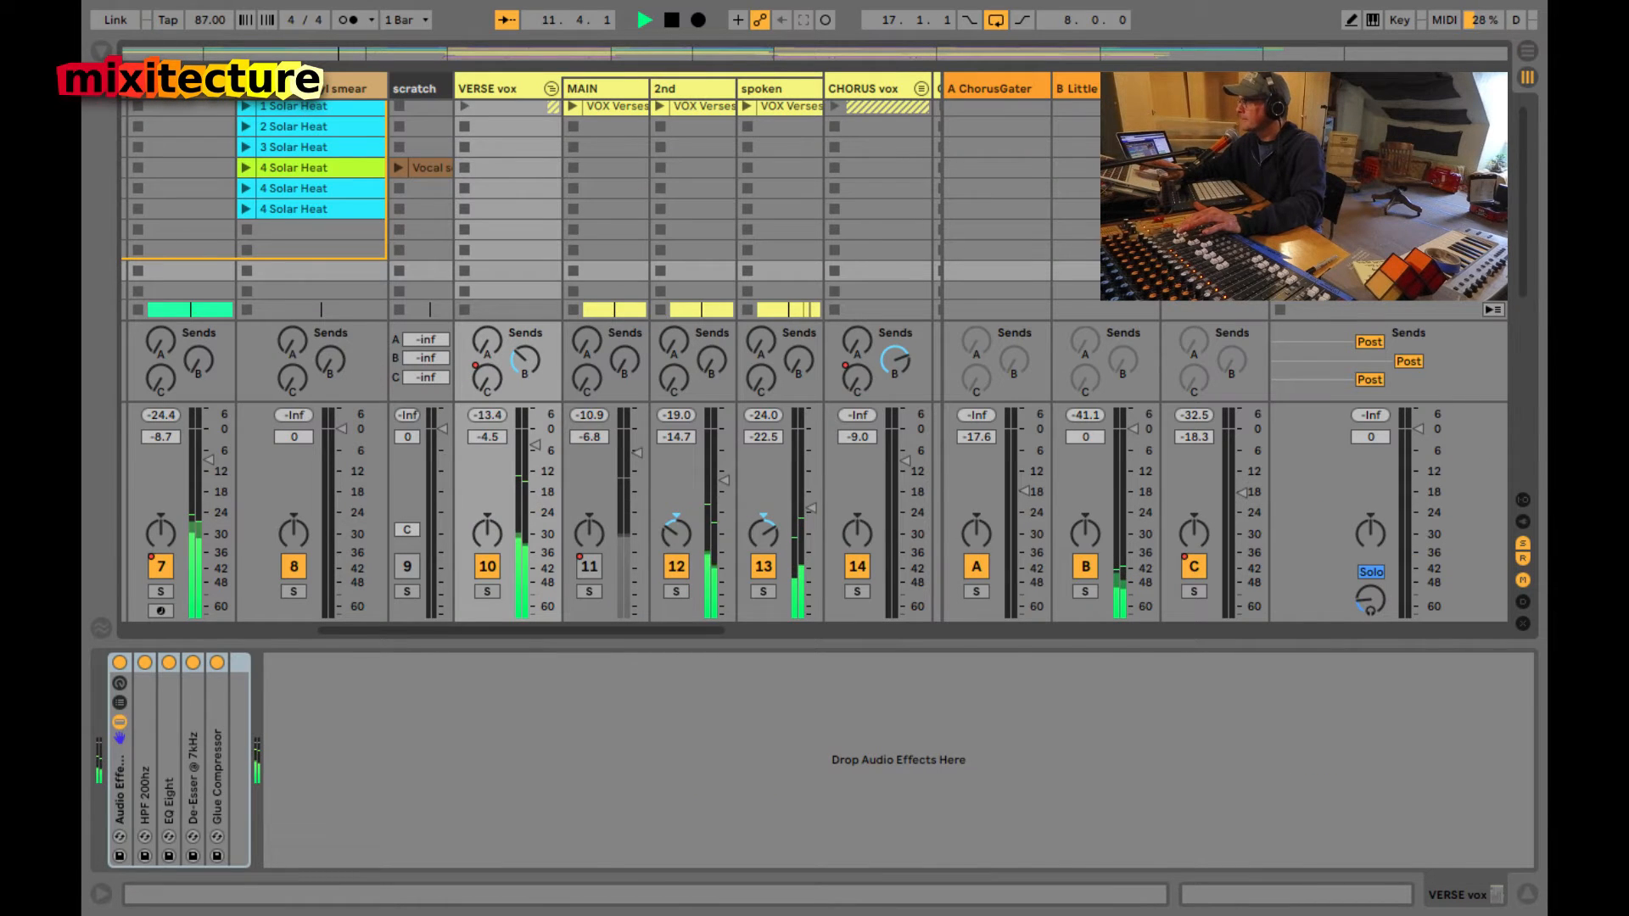
left_click(1209, 88)
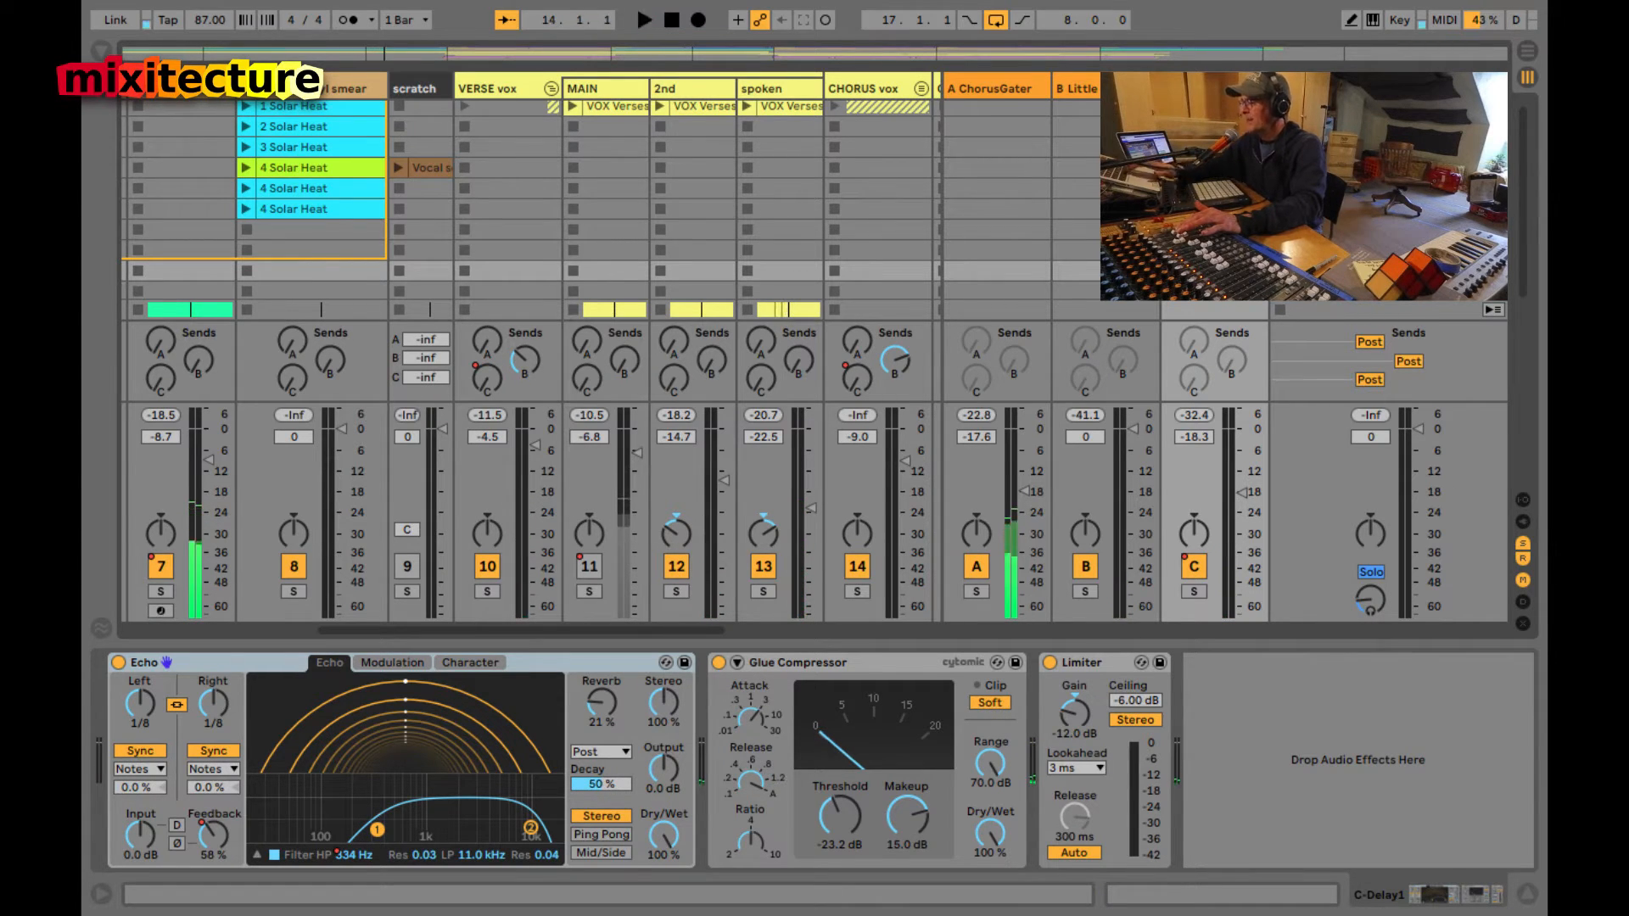
key("space")
- Return to Arrangement View and play the verse vocals from bar 9 to hear the automated delay send
key("Tab")
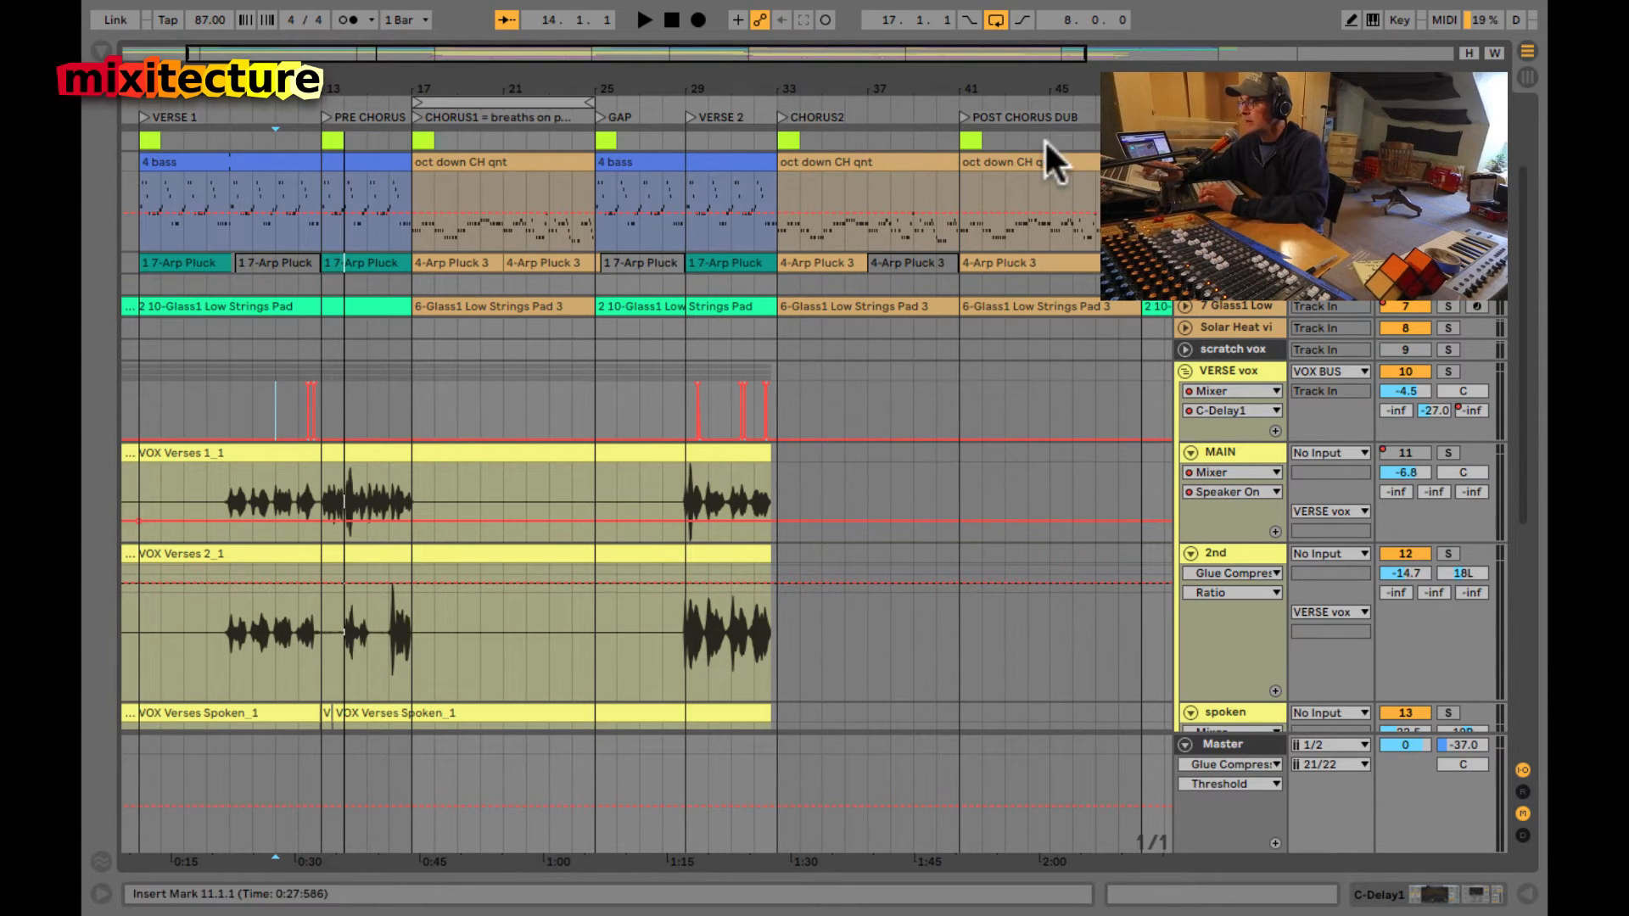
left_click(222, 404)
key("space")
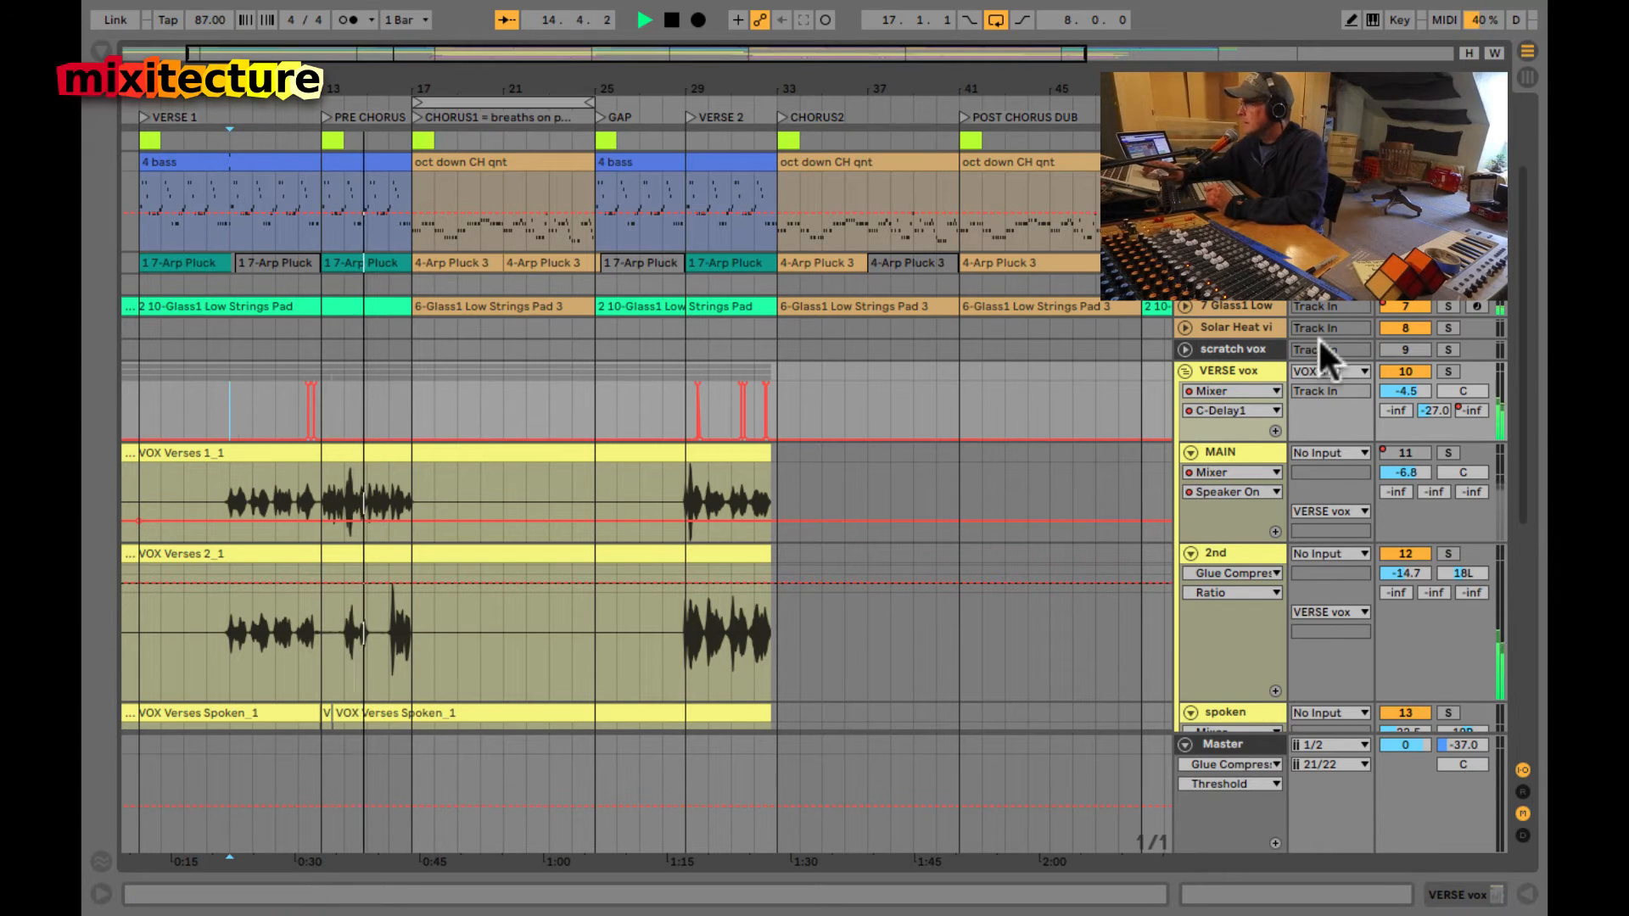
left_click(1411, 449)
left_click(782, 19)
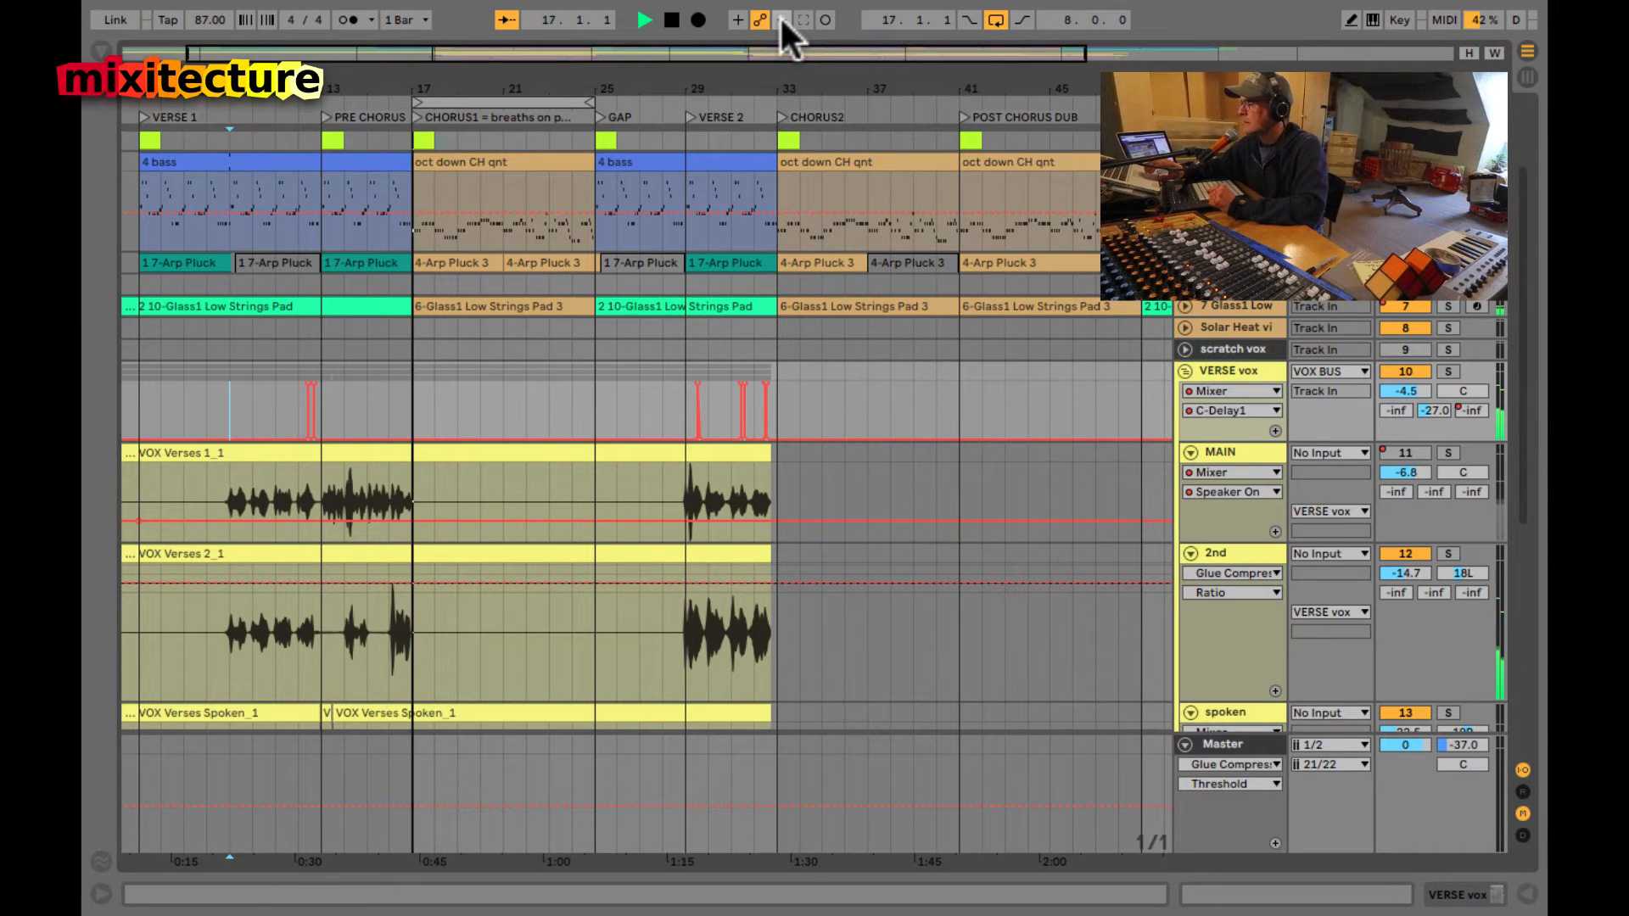
- Unfold the CHORUS vox group and display its C-Delay1 send automation, then stop playback in the mixer view
scroll(781, 332, "down", 10)
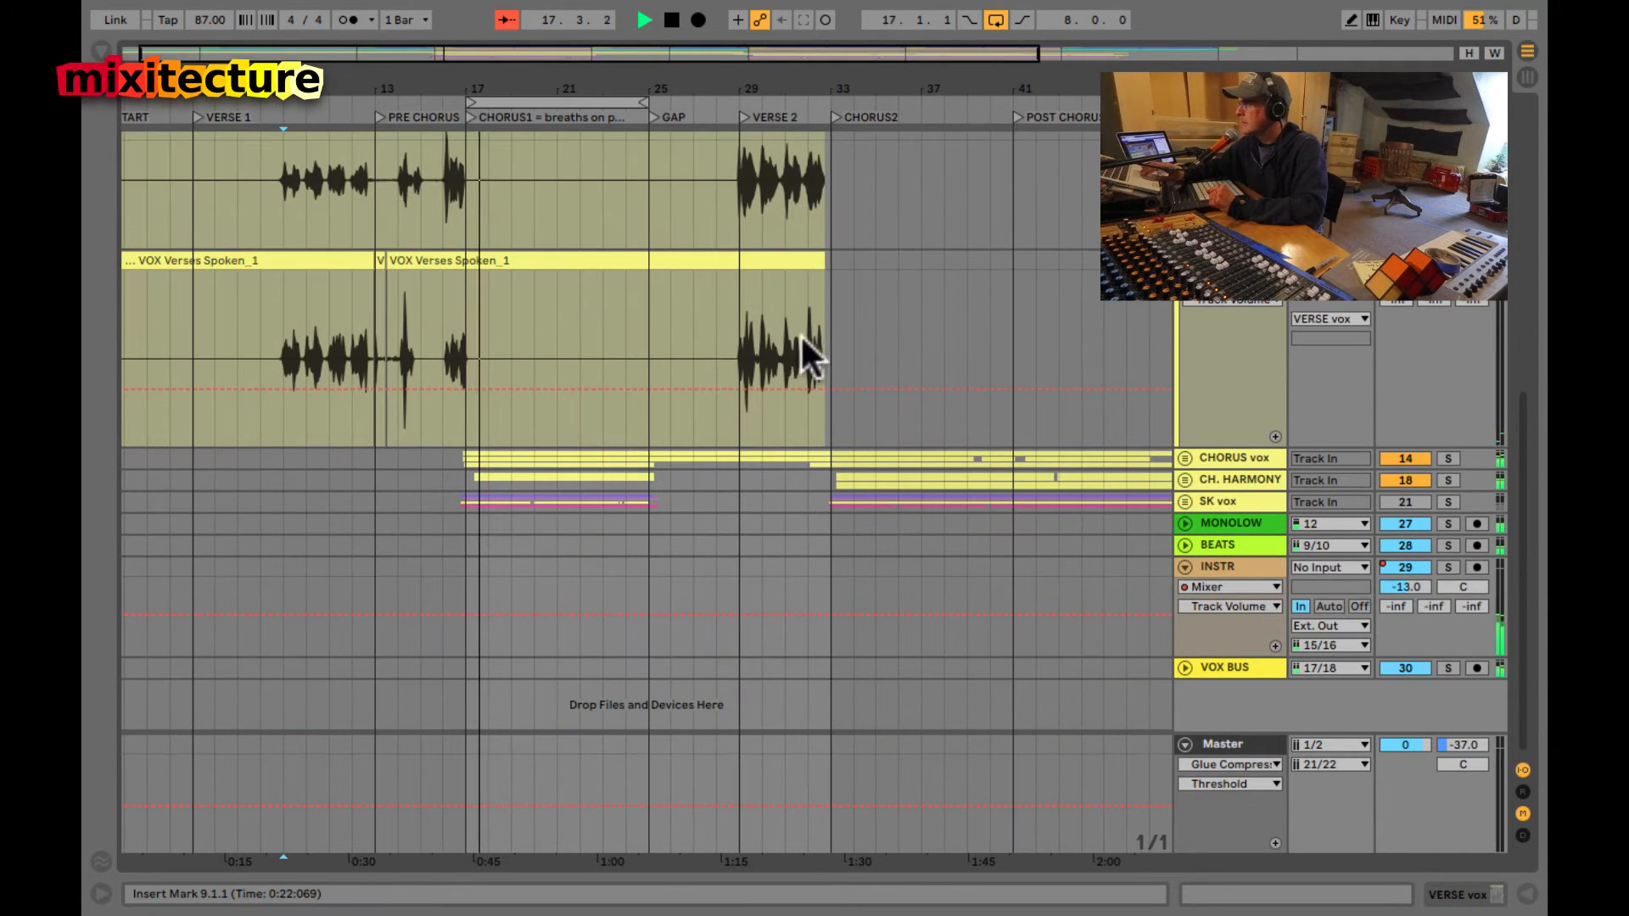
left_click(1184, 457)
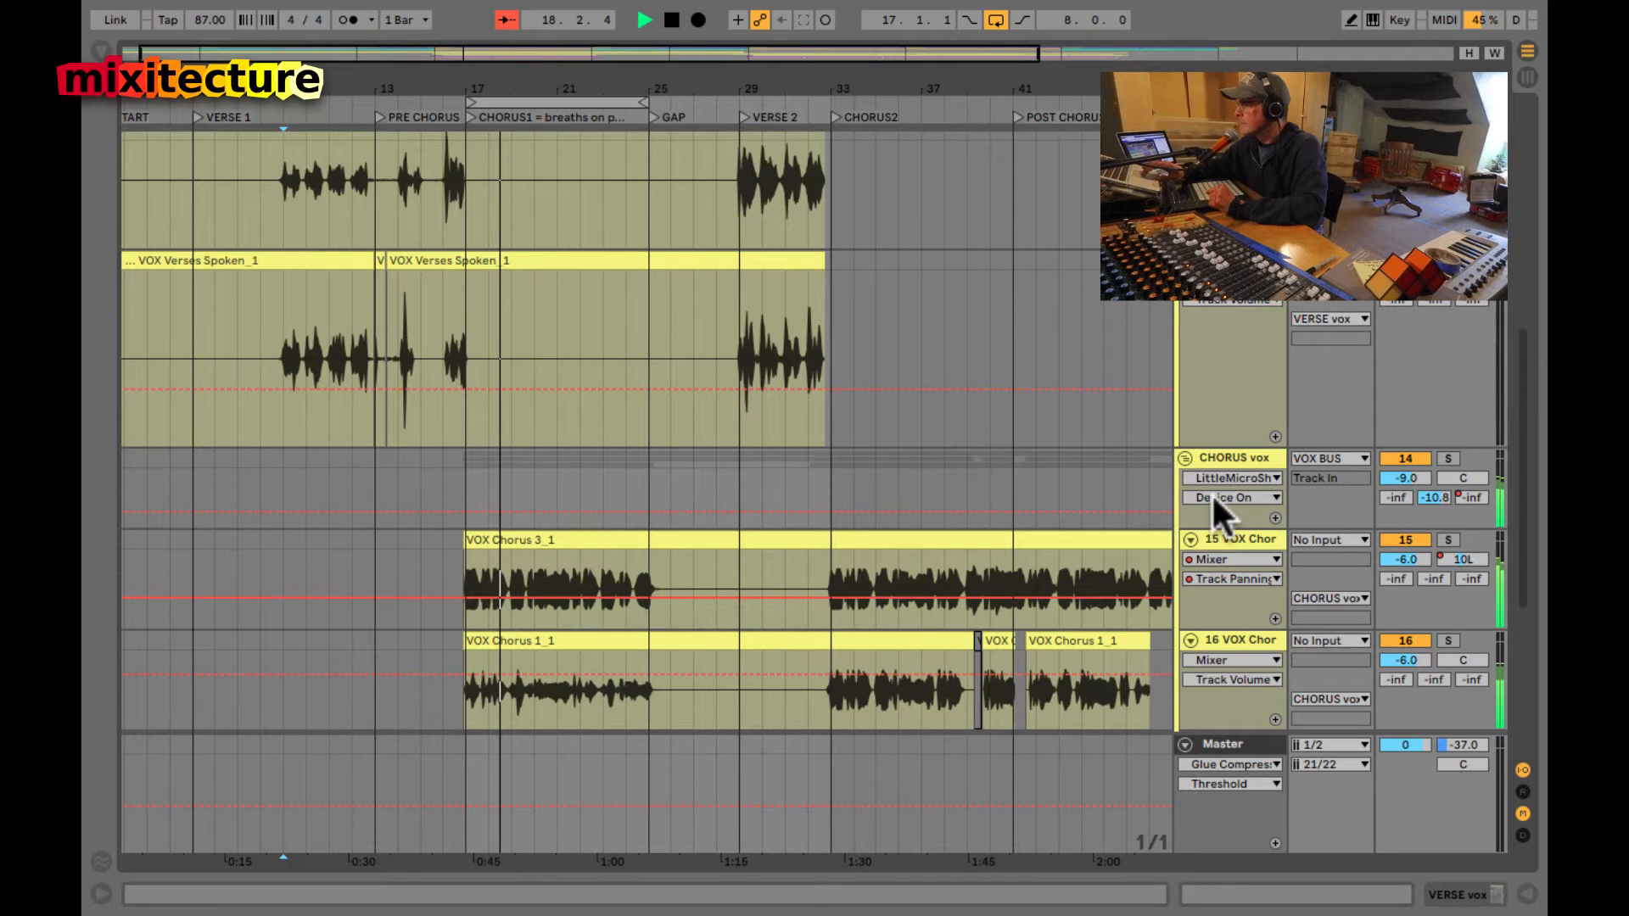
scroll(1214, 498, "down", 2)
left_click(1472, 451)
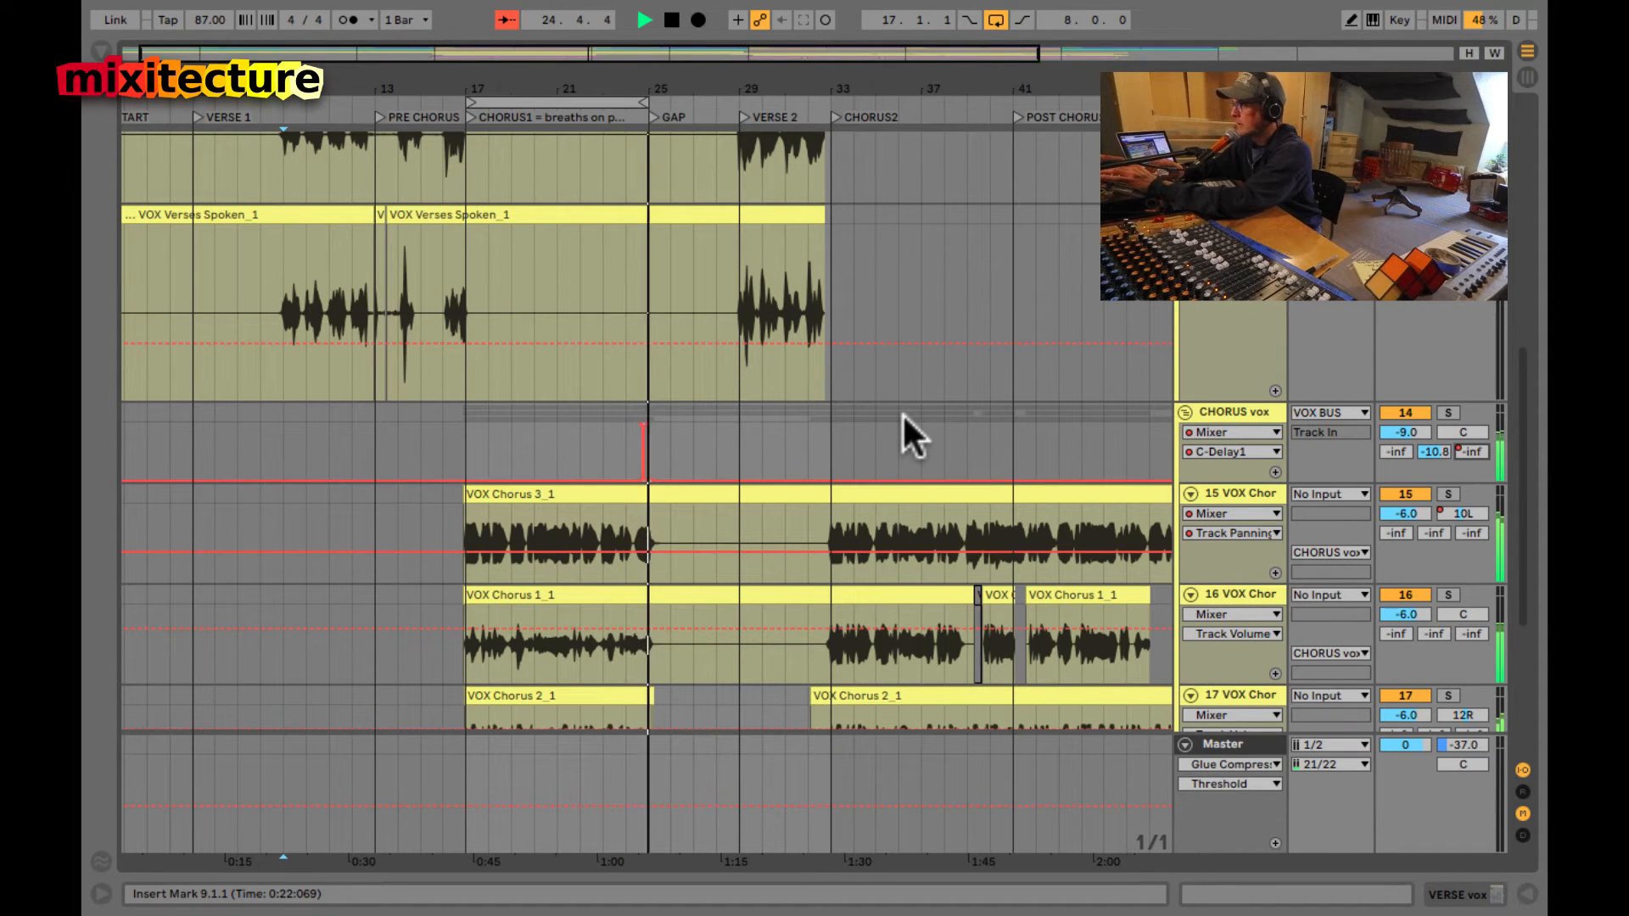
key("Tab")
key("space")
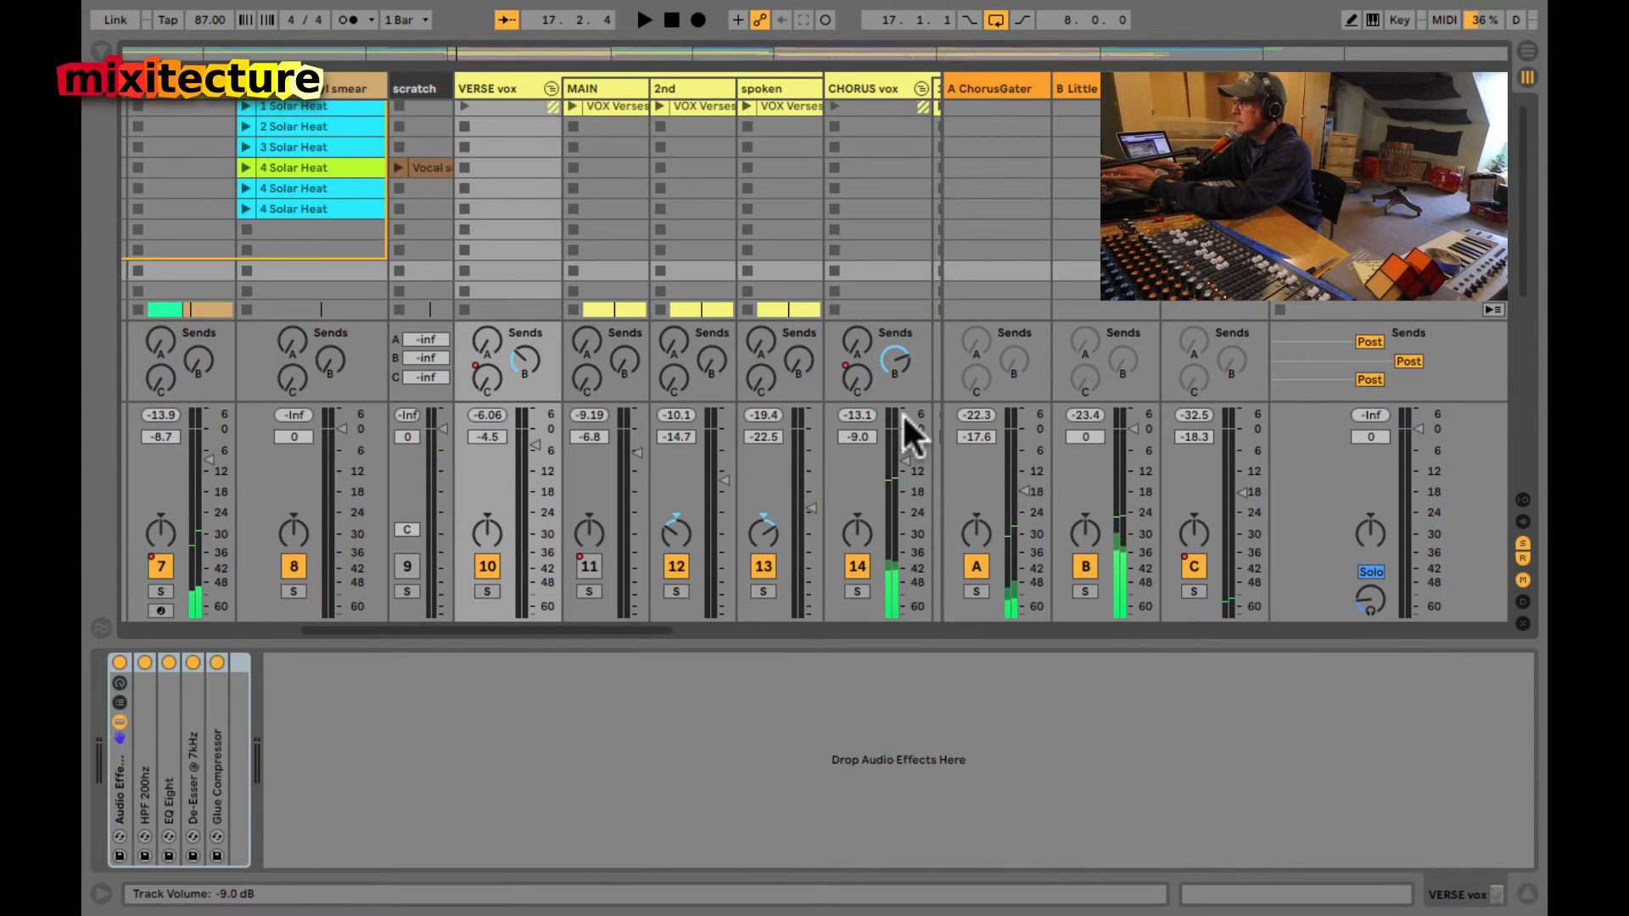
- Turn off the arrangement loop, lower the B return's volume to -7.8 dB and deactivate that return
key("Tab")
left_click(994, 17)
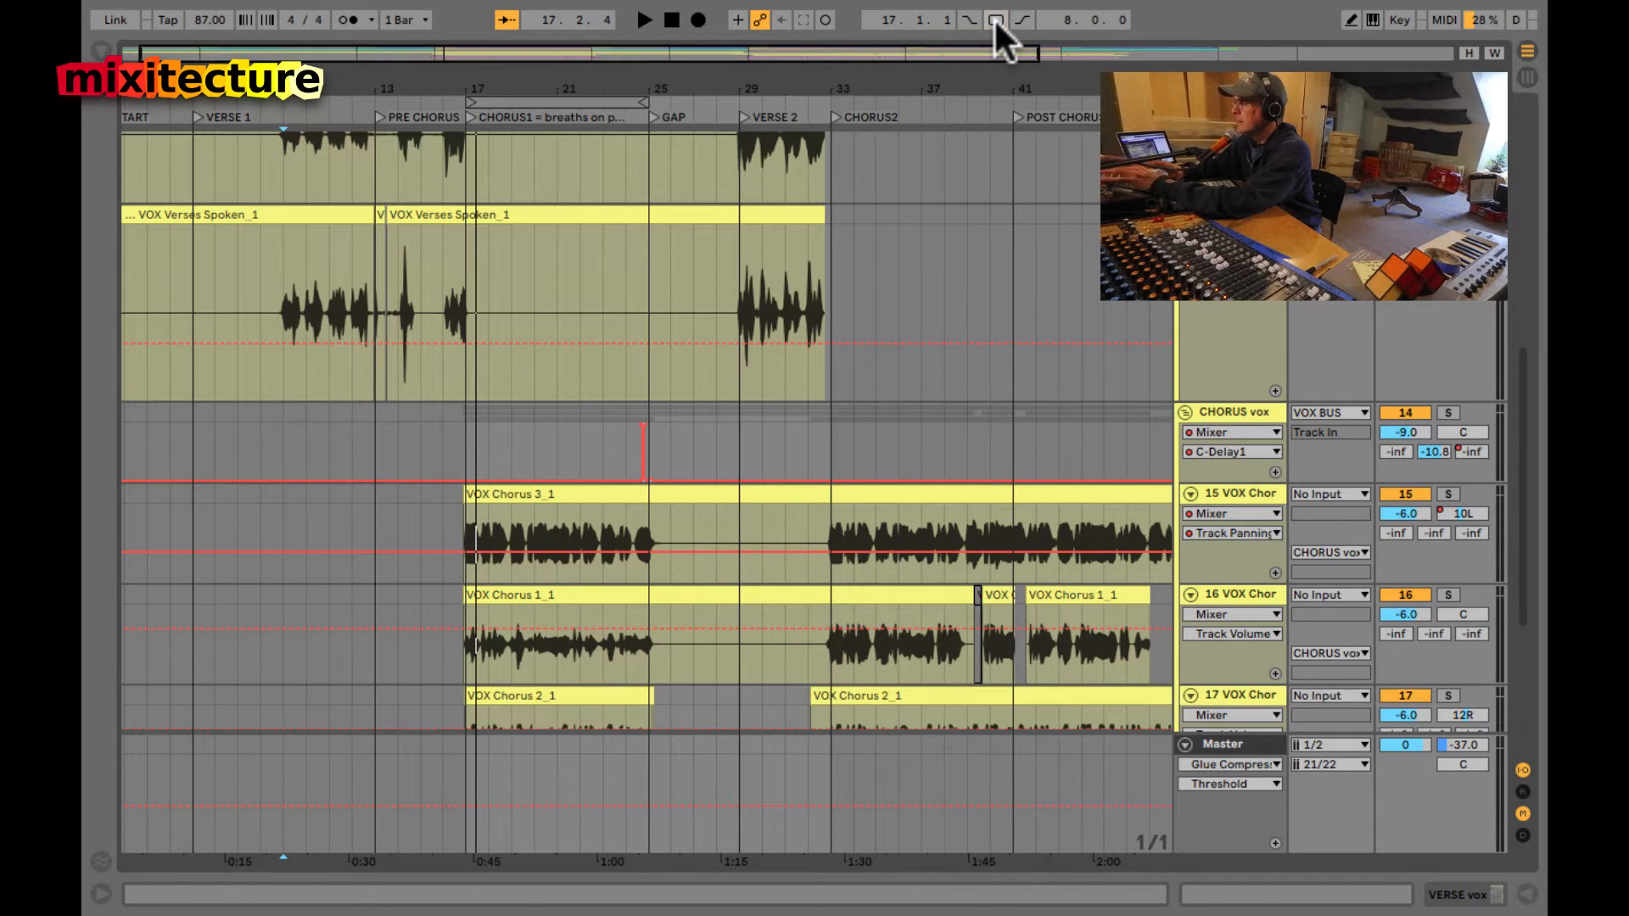
key("Tab")
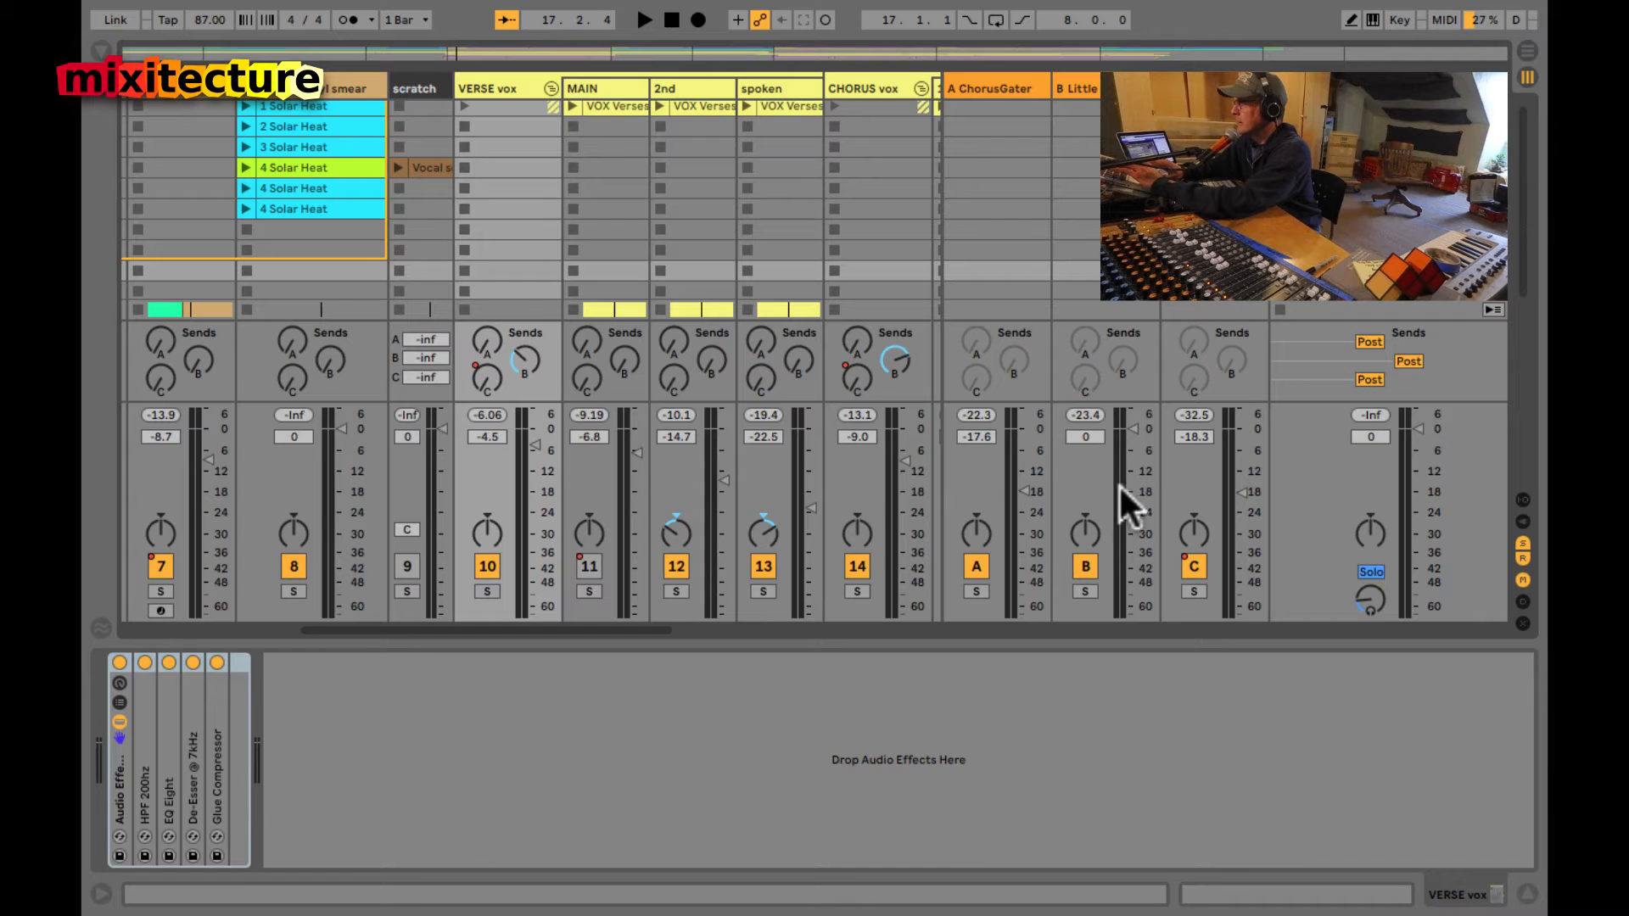
left_click_drag(1135, 441, 1134, 456)
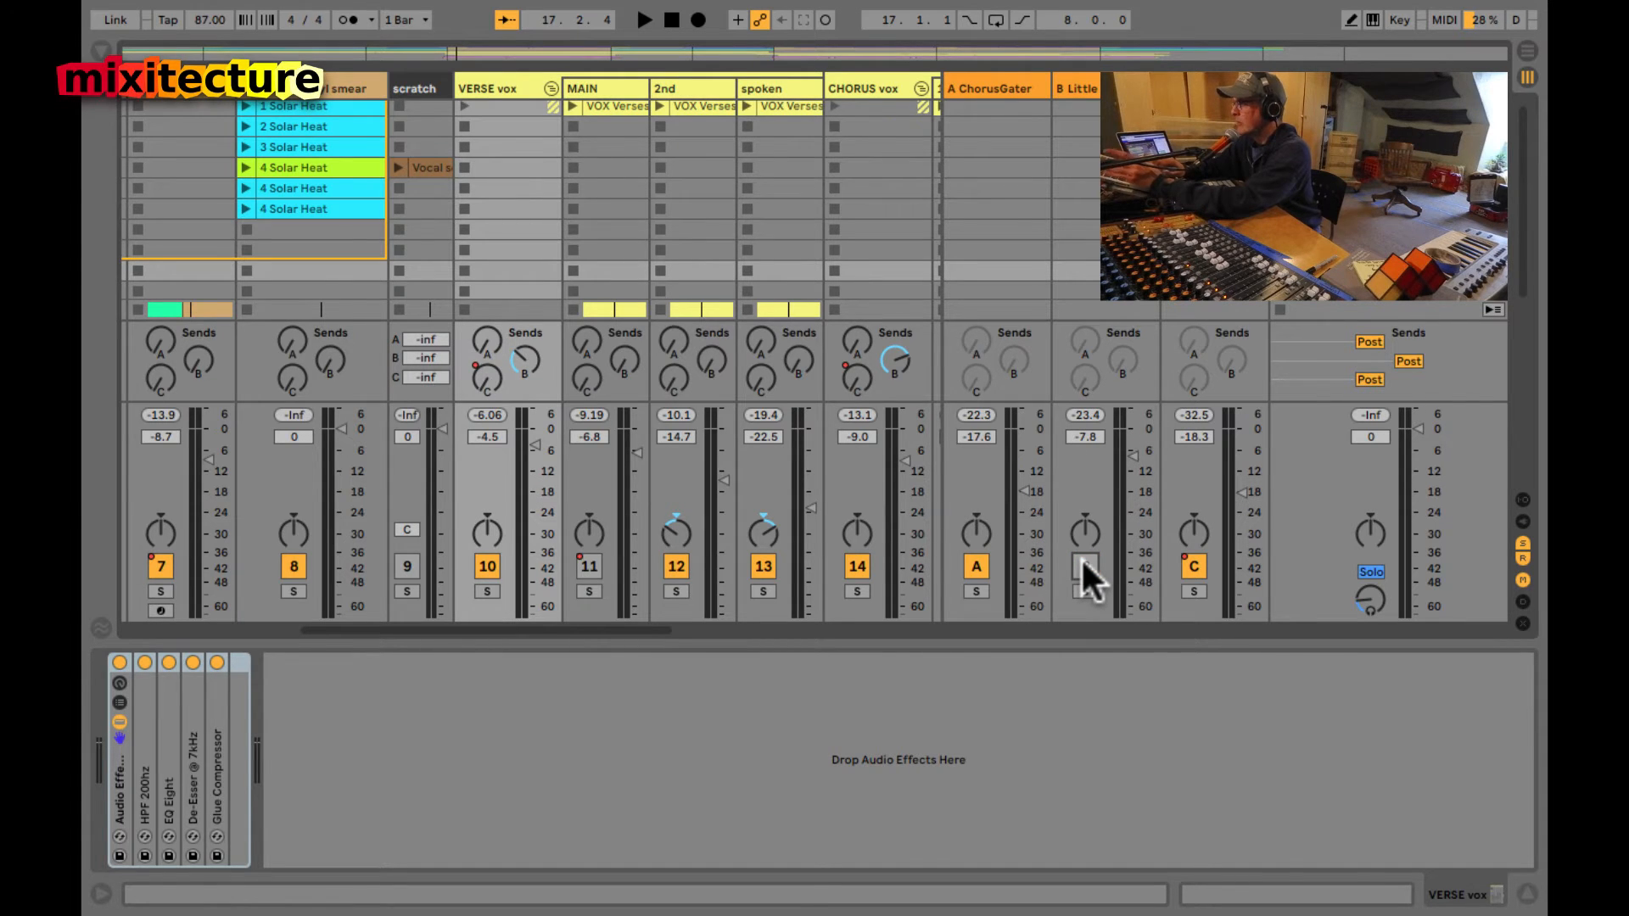
- Play the end of CHORUS1 from bar 22.4 and examine the C-Delay1 return's devices in the mixer, then stop playback
key("Tab")
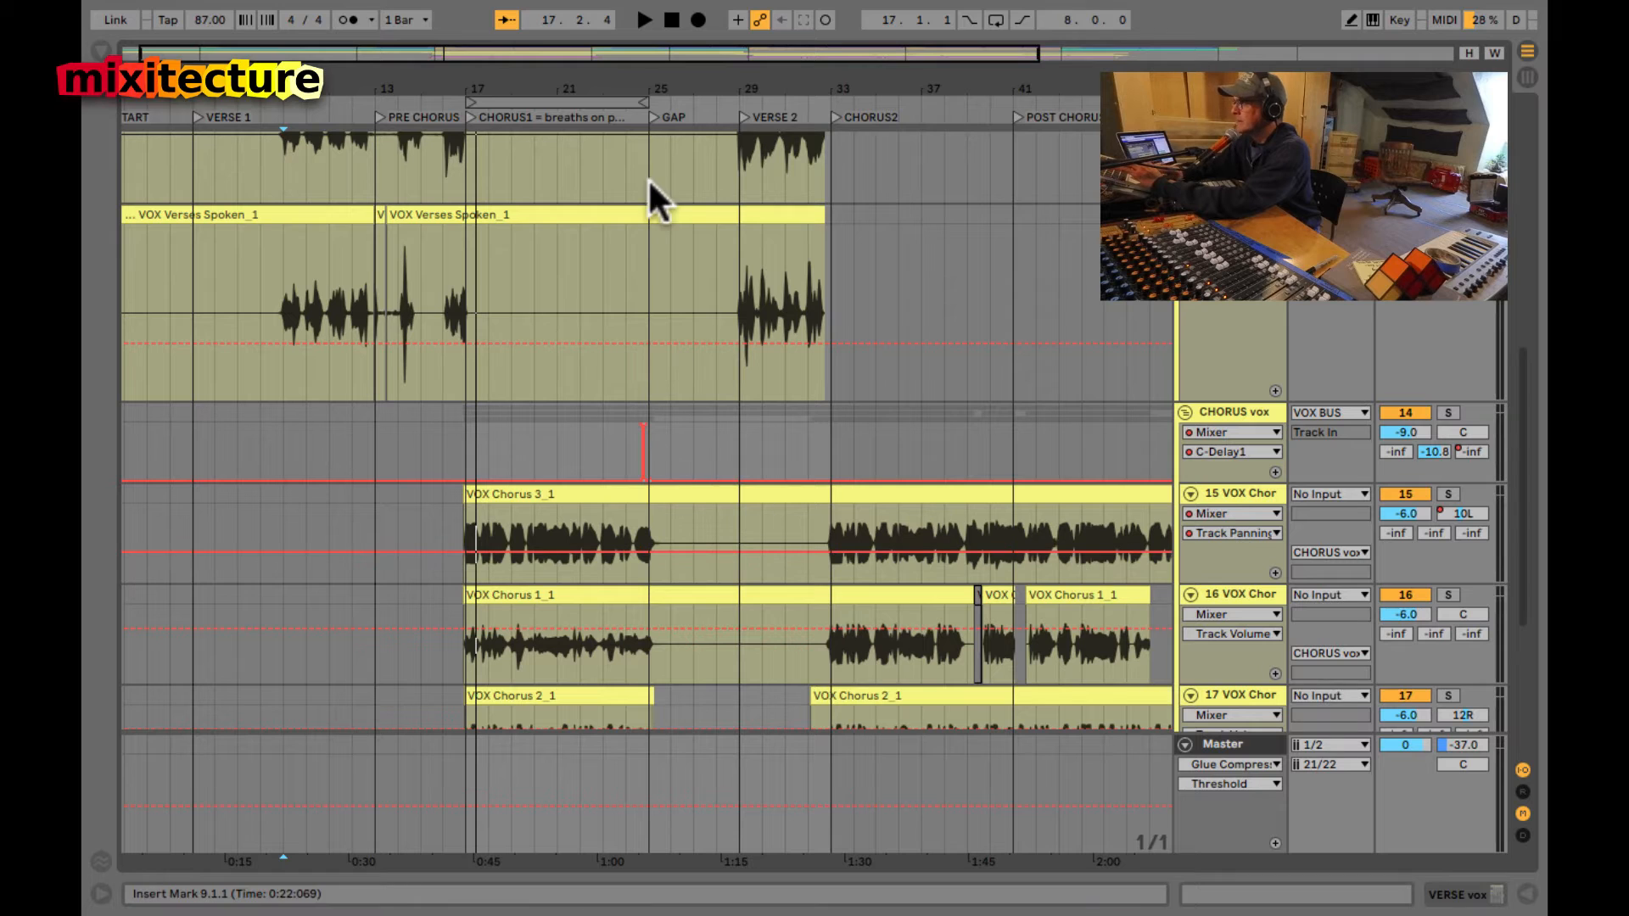
left_click_drag(656, 92, 656, 161)
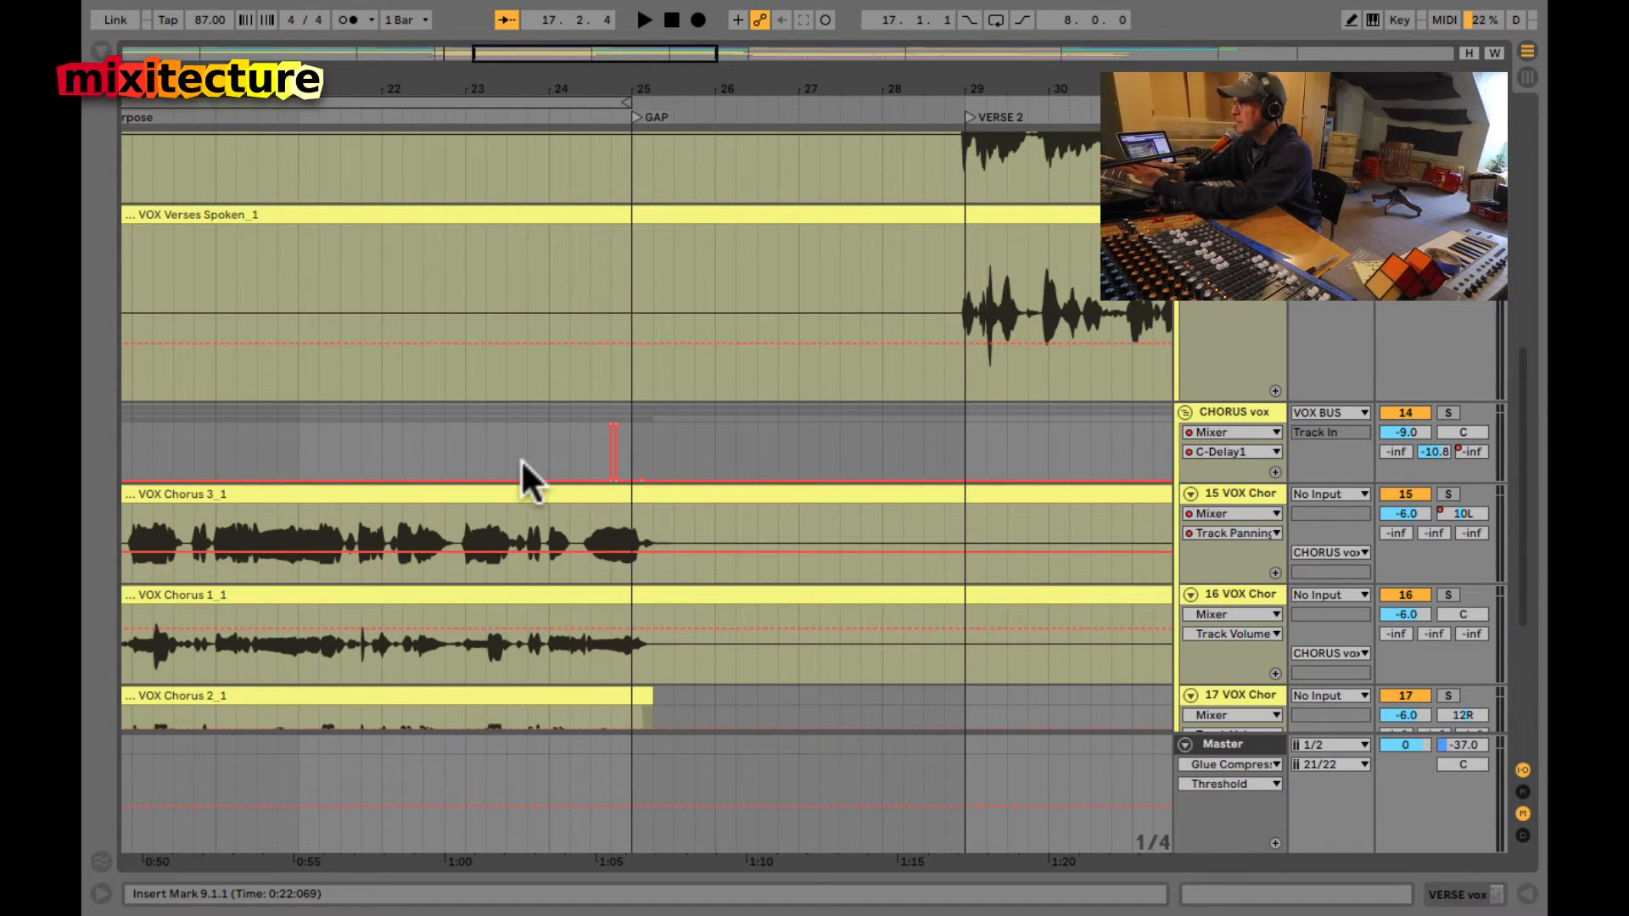
left_click(443, 451)
key("space")
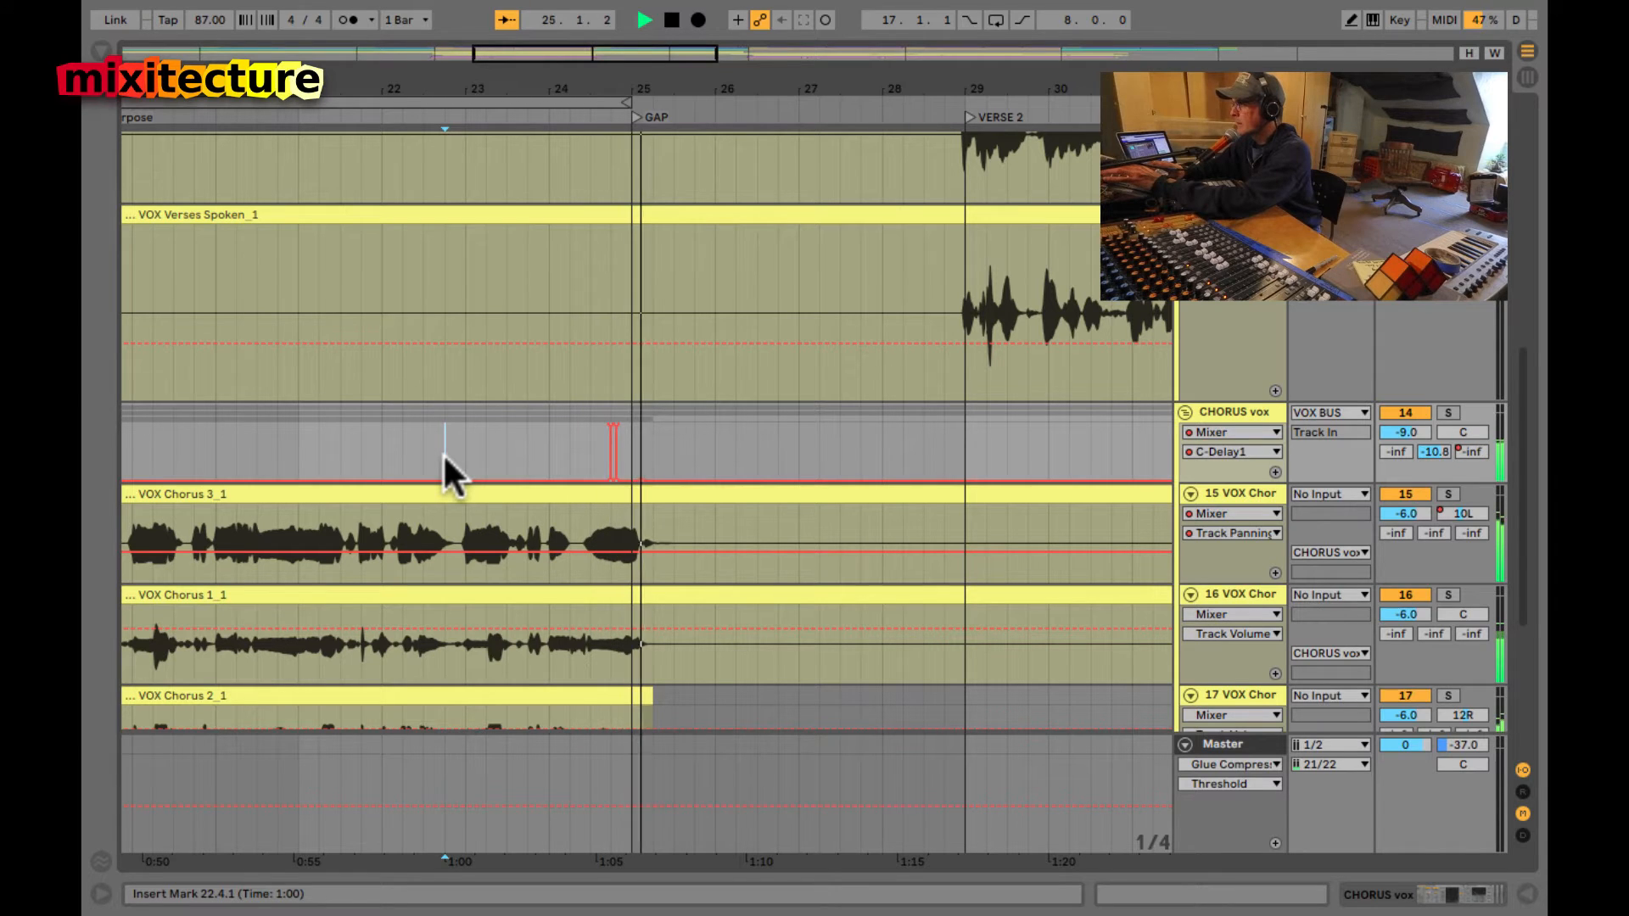
key("Tab")
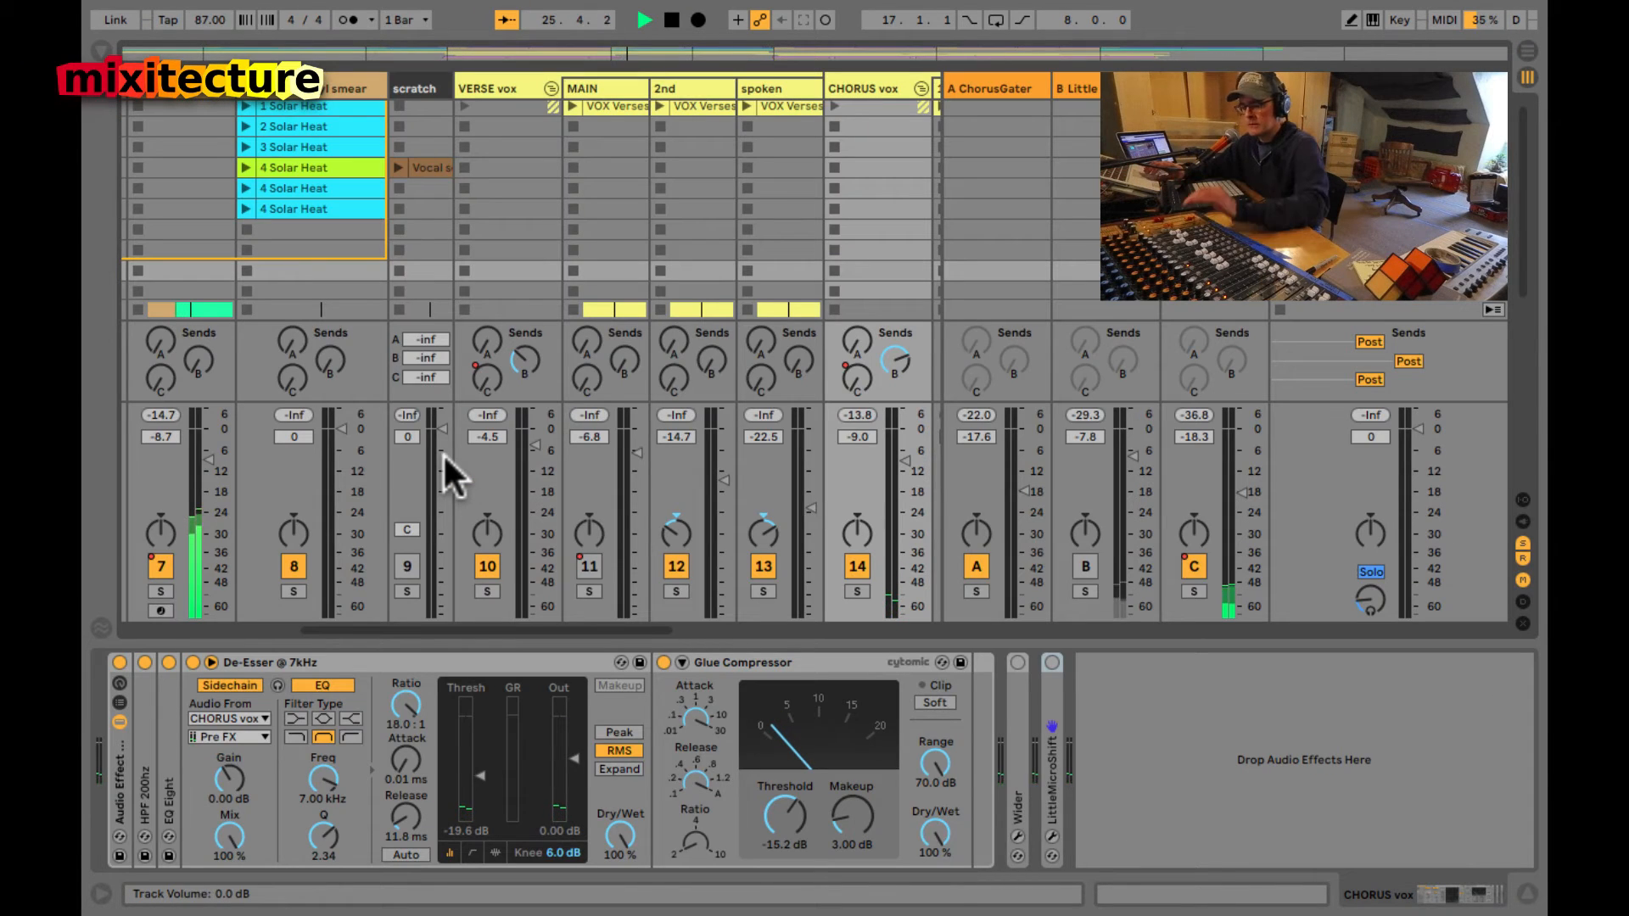
left_click(1213, 88)
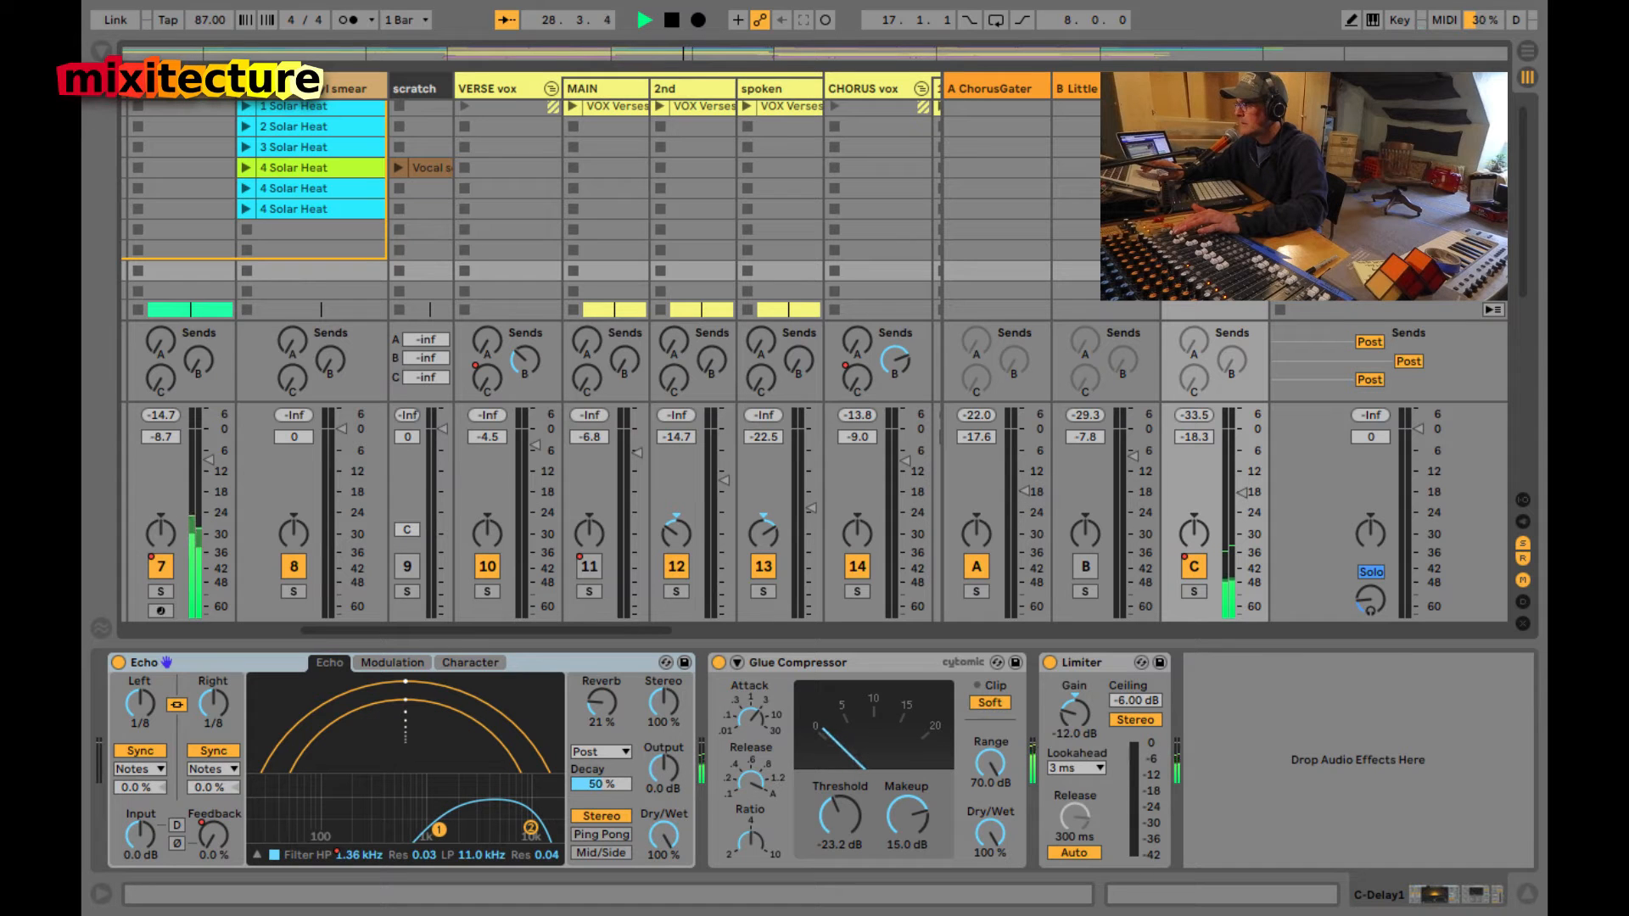
key("space")
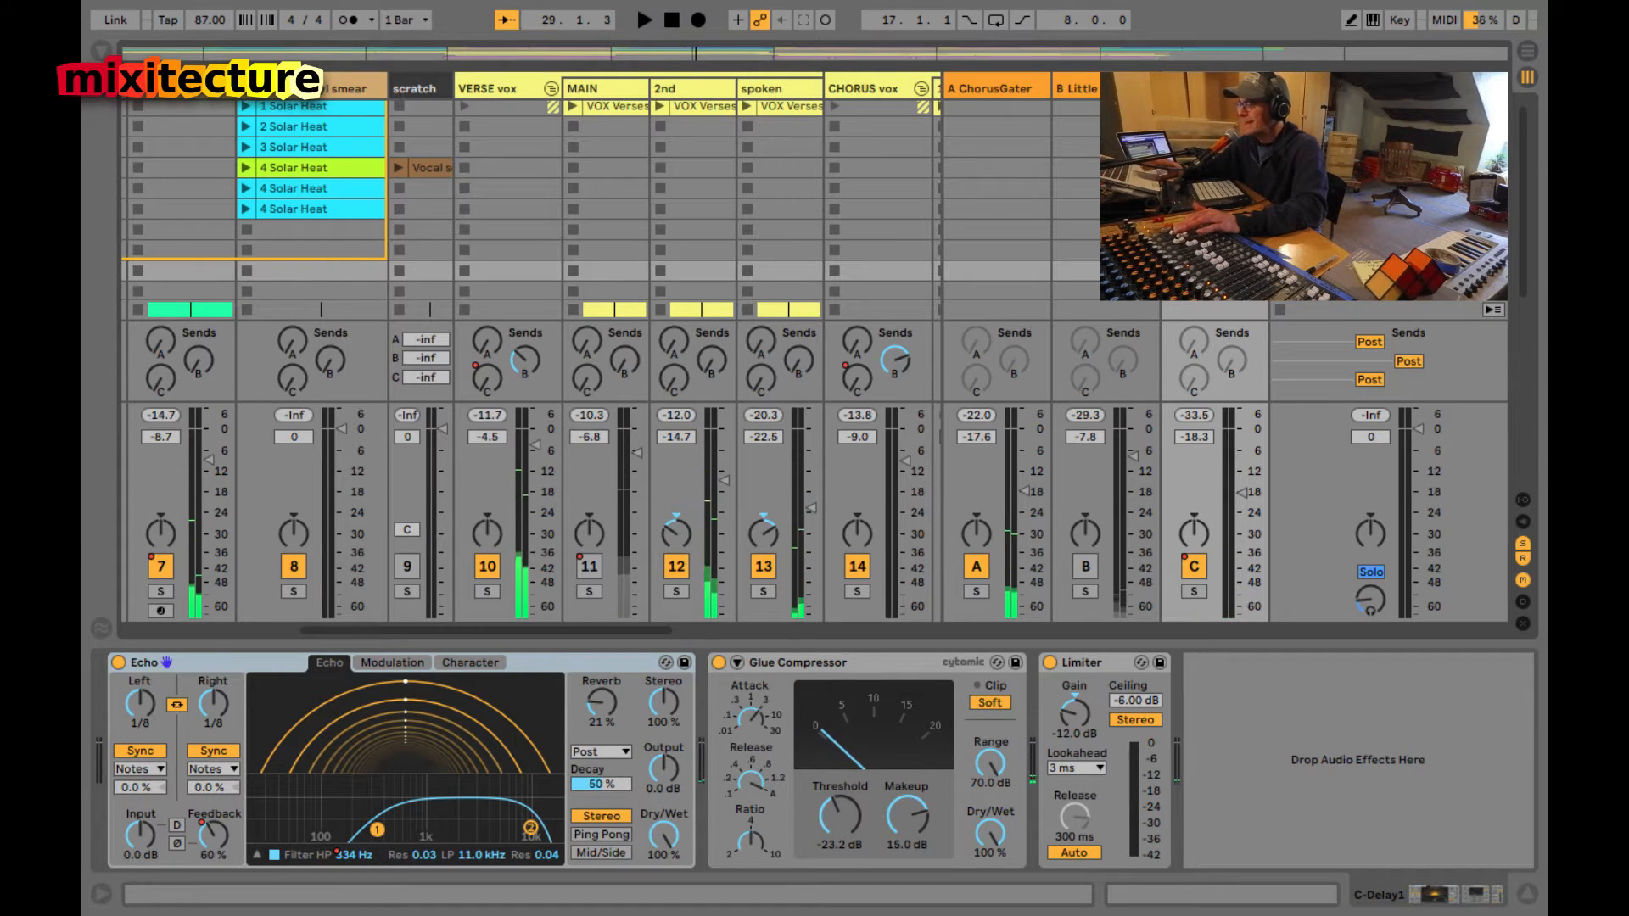
- Examine the CHORUS vox delay send spike and the GAP section from bar 25 to 29, then place the insert marker at bar 24.1.1
key("Tab")
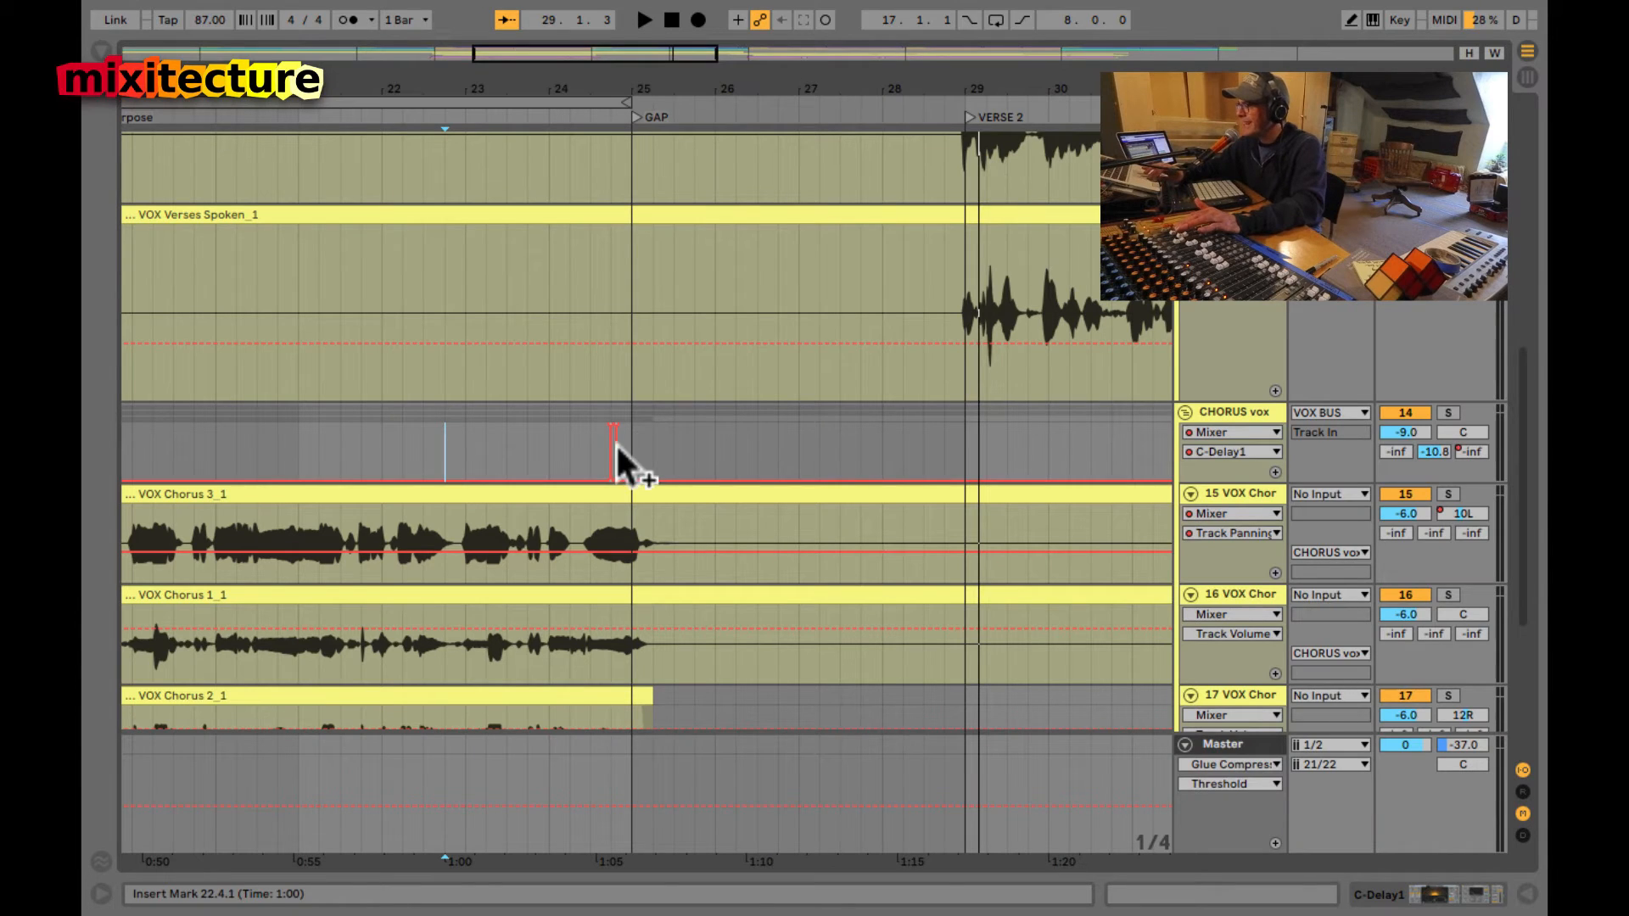
left_click_drag(627, 86, 526, 416)
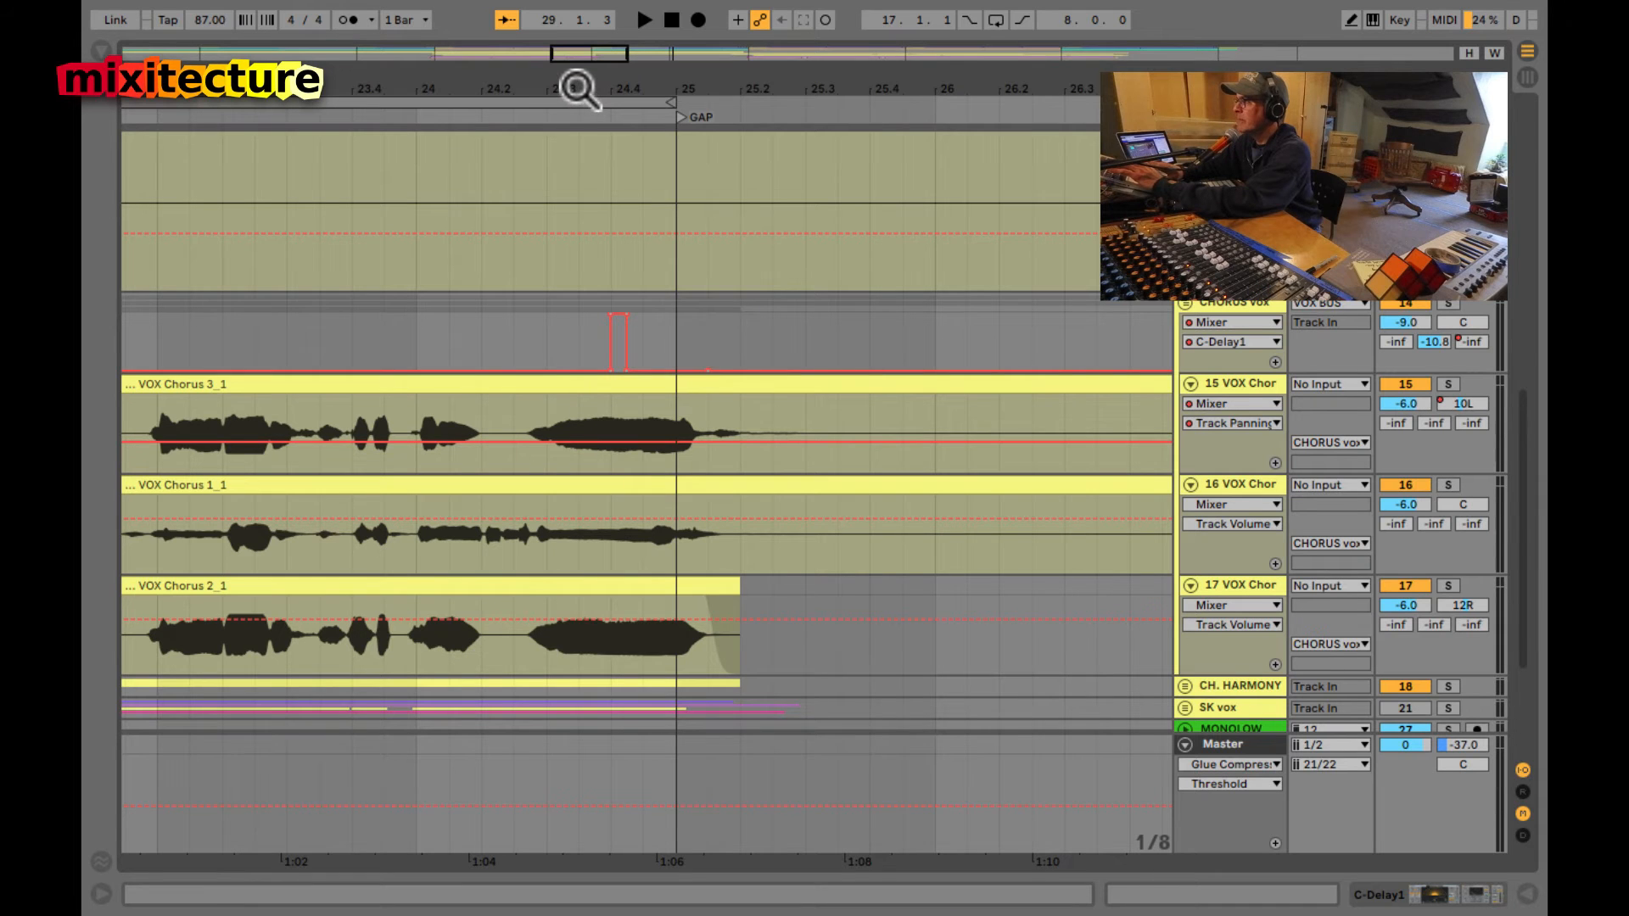
left_click_drag(577, 89, 572, 83)
left_click_drag(598, 267, 817, 270)
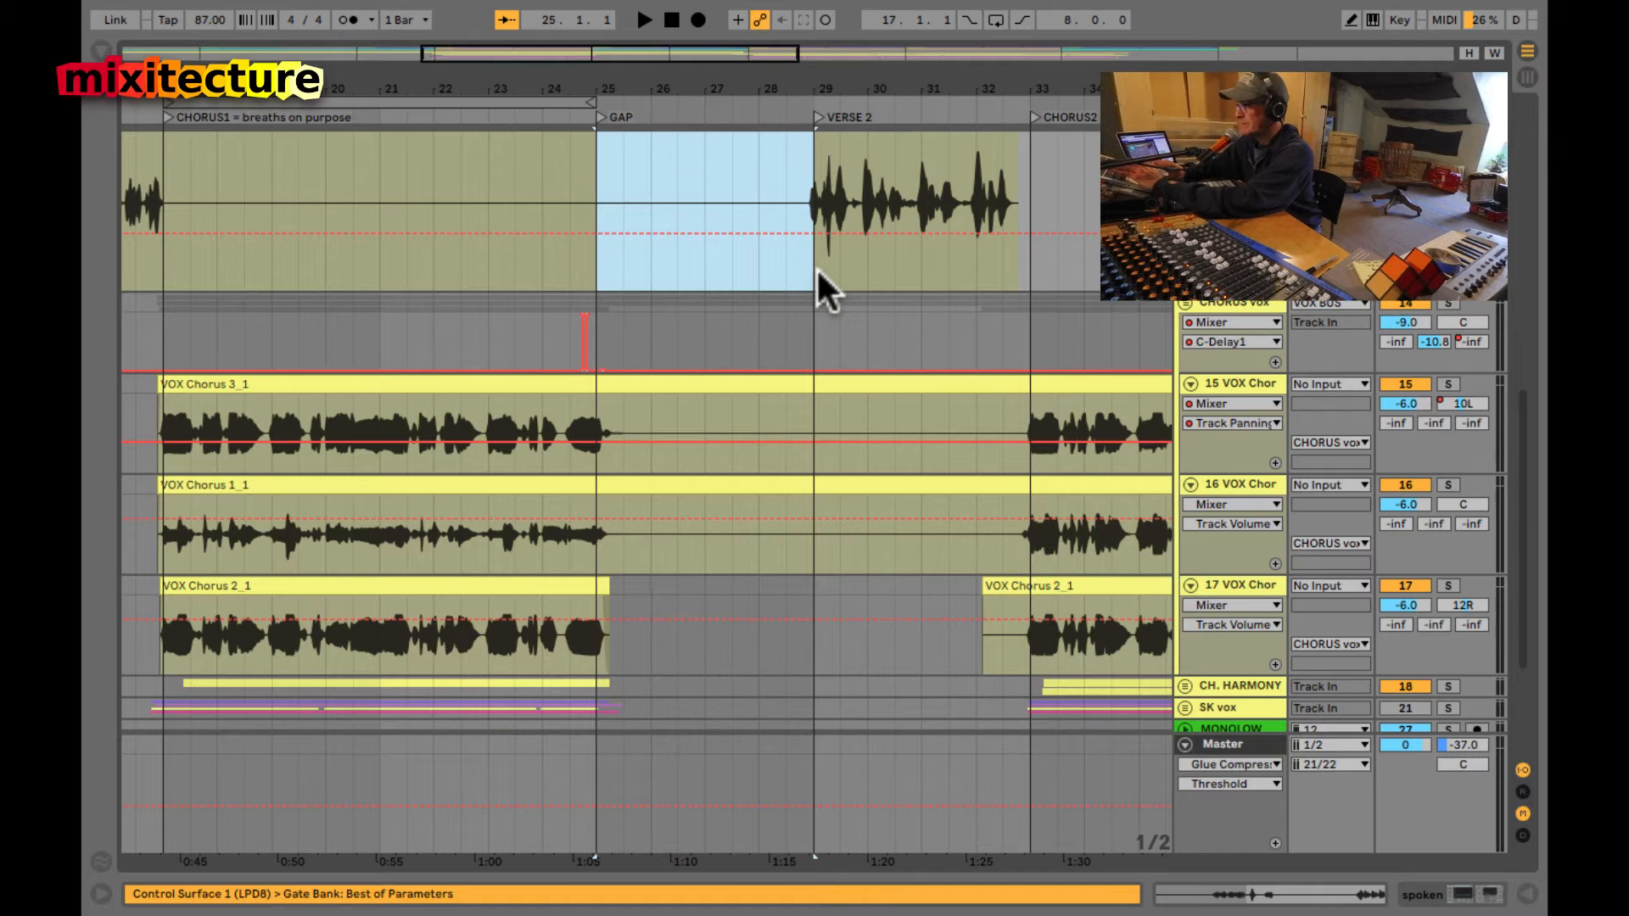
left_click(697, 340)
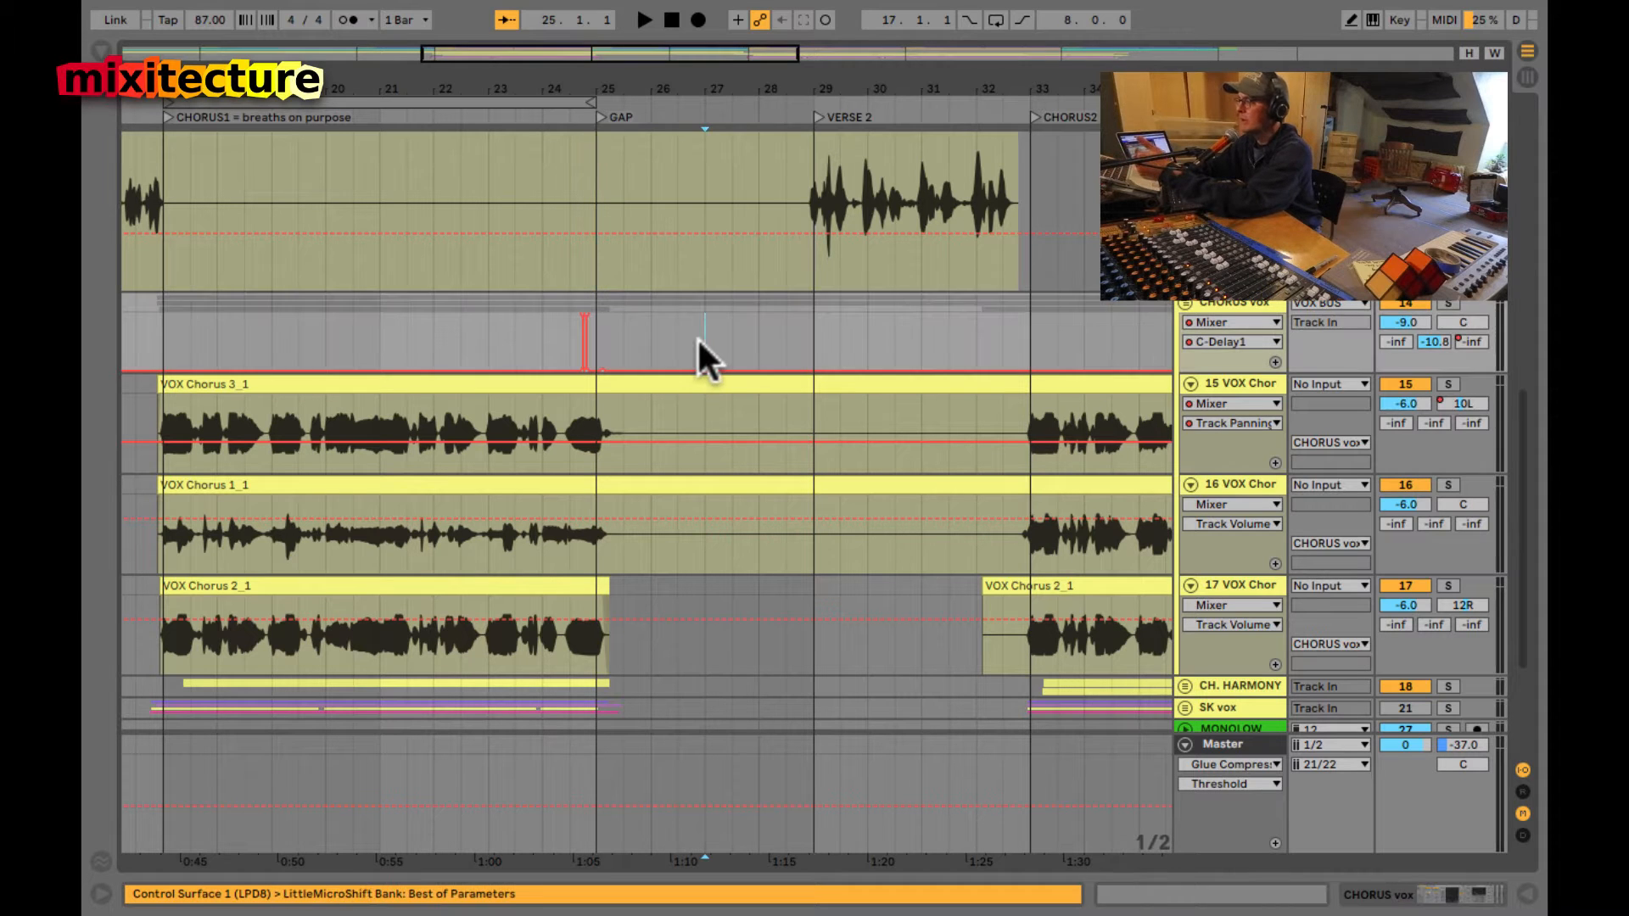
left_click(540, 343)
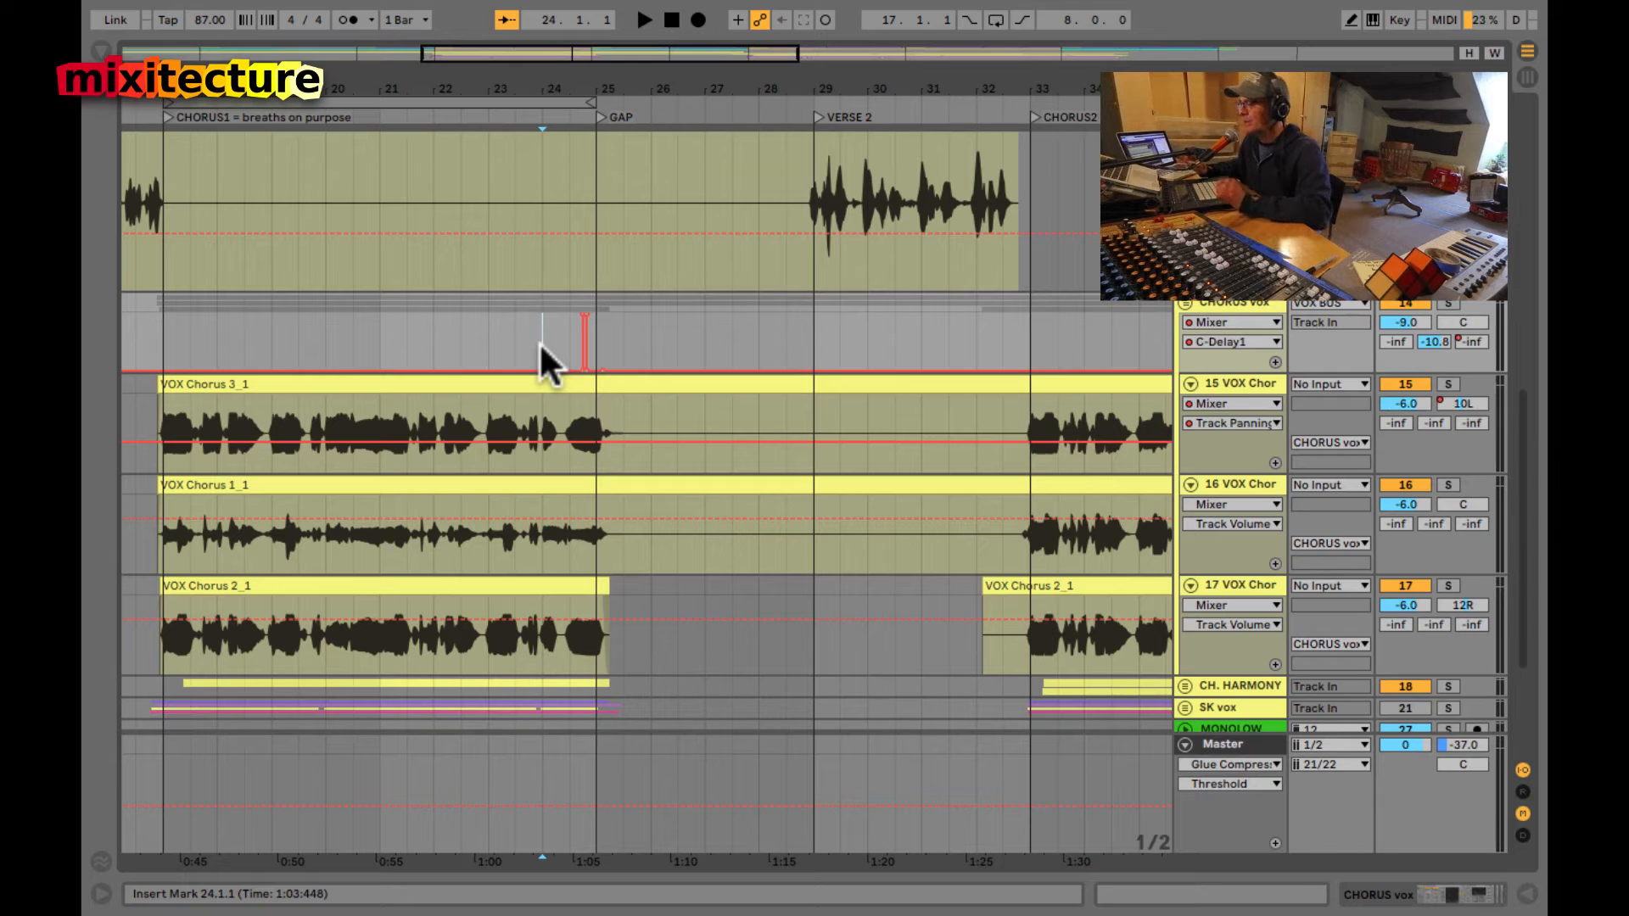
- Show the return tracks in Arrangement View and open the C Delay1 return's device chain
scroll(538, 341, "down", 5)
scroll(538, 341, "left", 1)
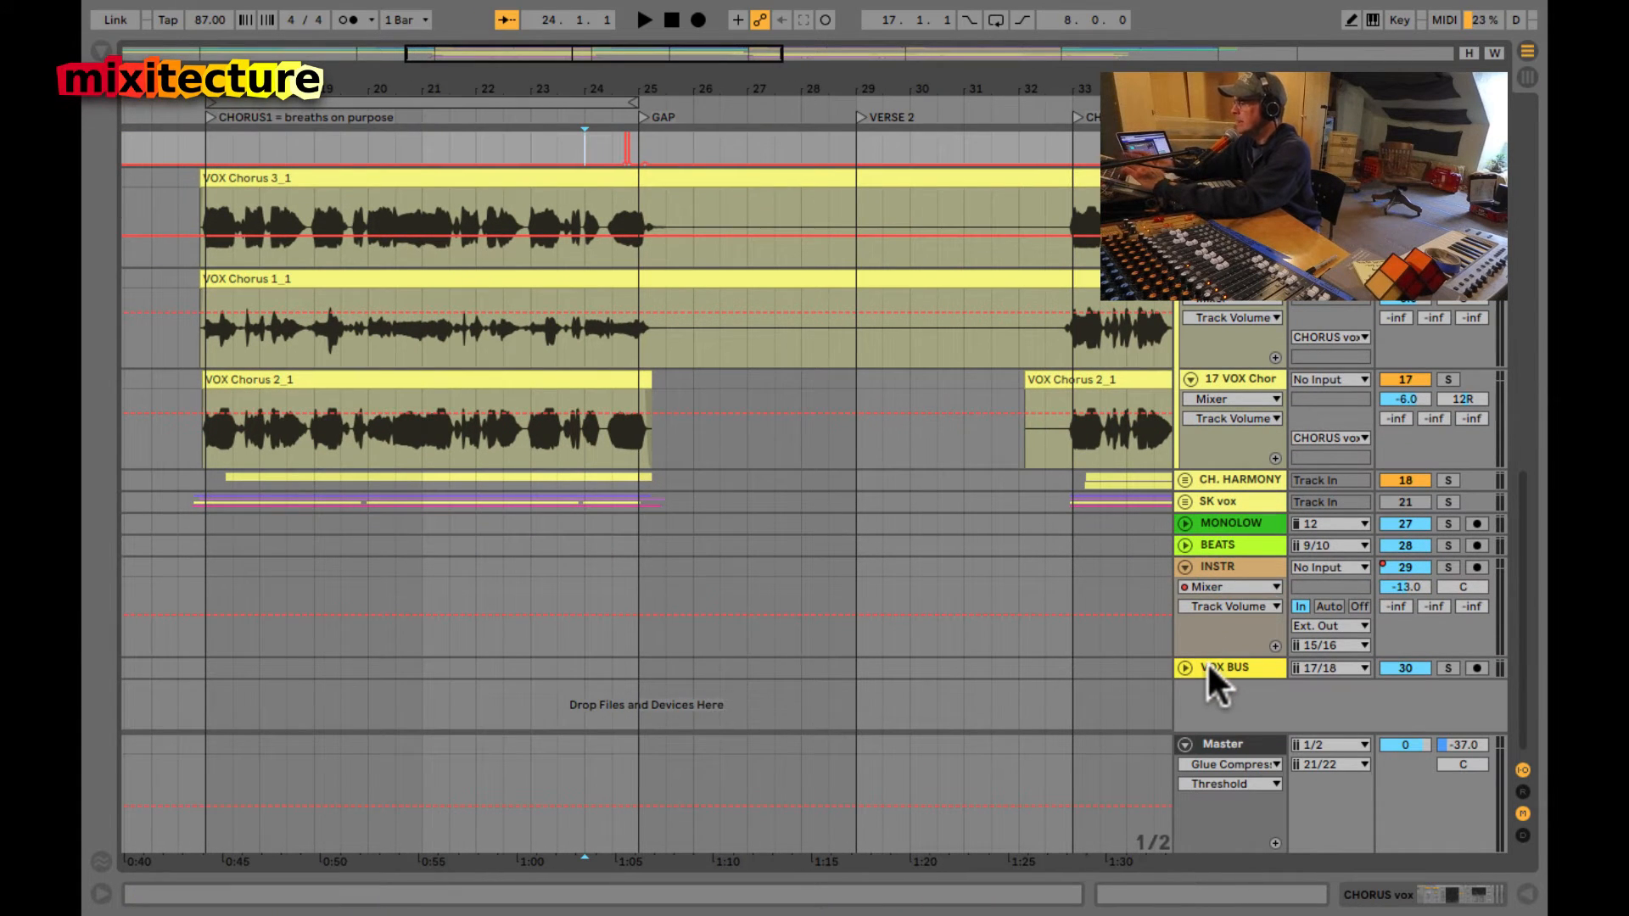
key("ctrl+alt+r")
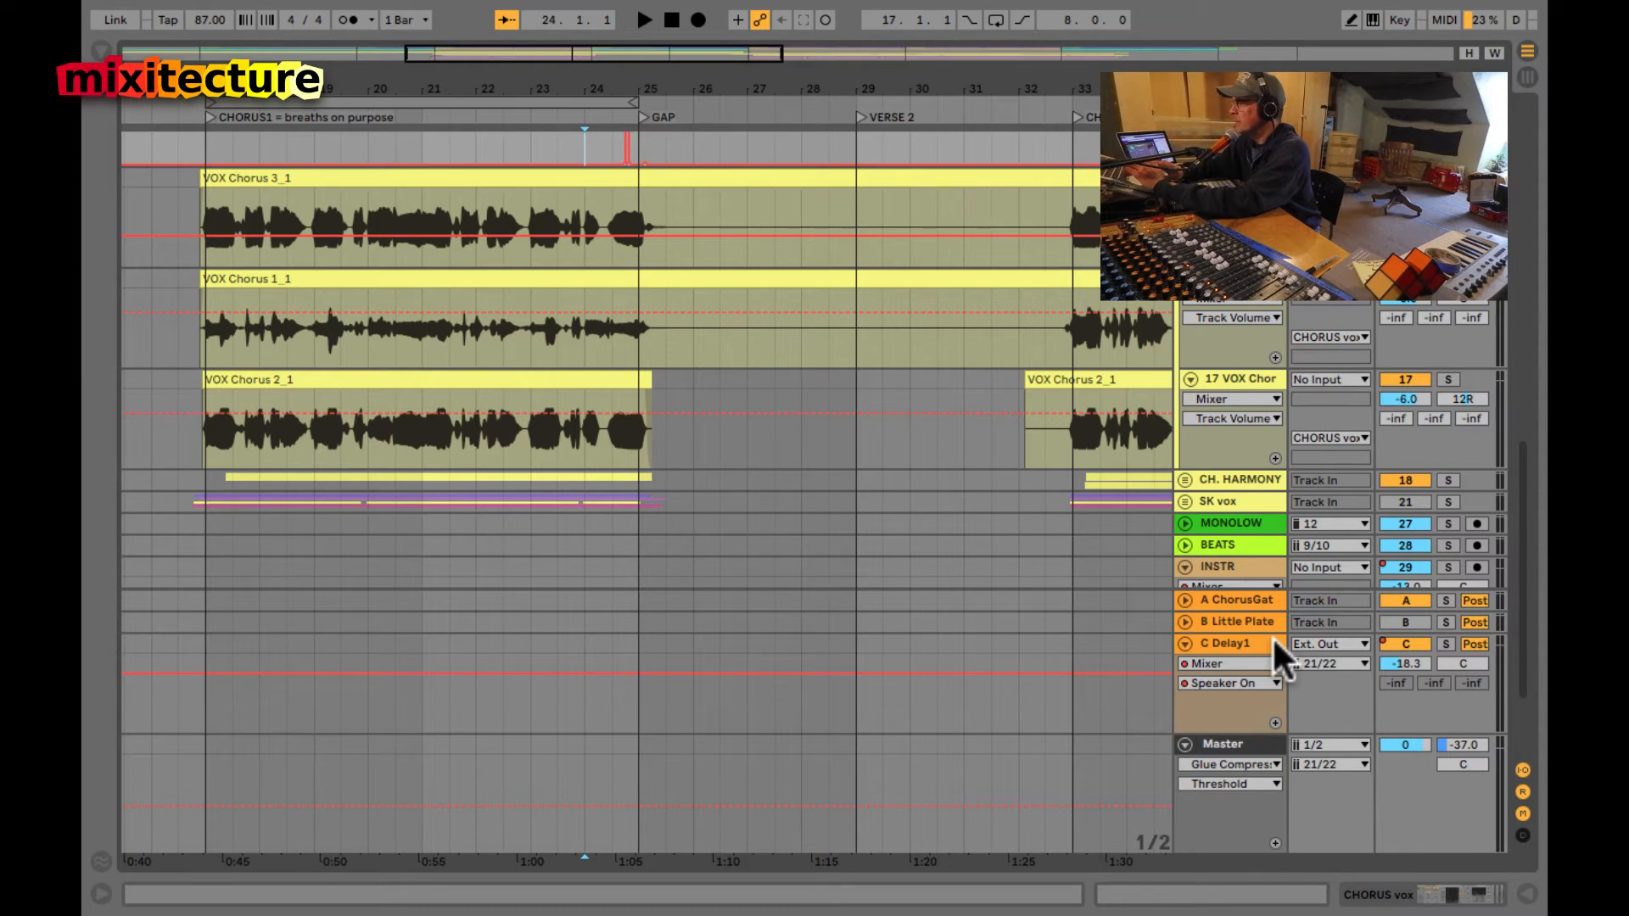
scroll(1278, 662, "down", 2)
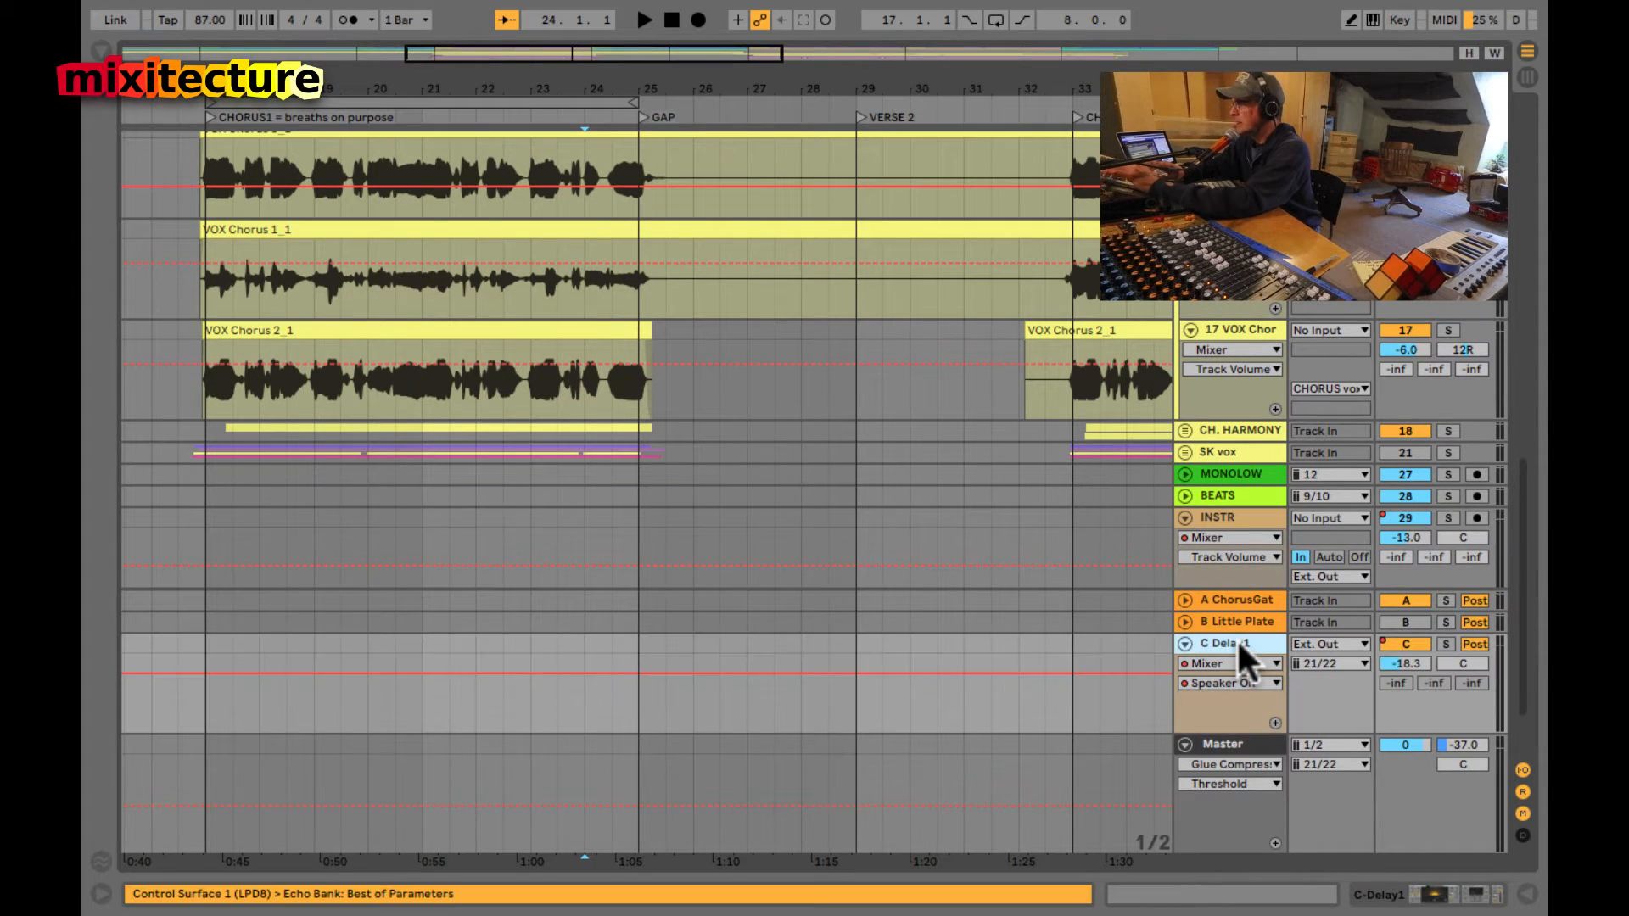
double_click(1235, 642)
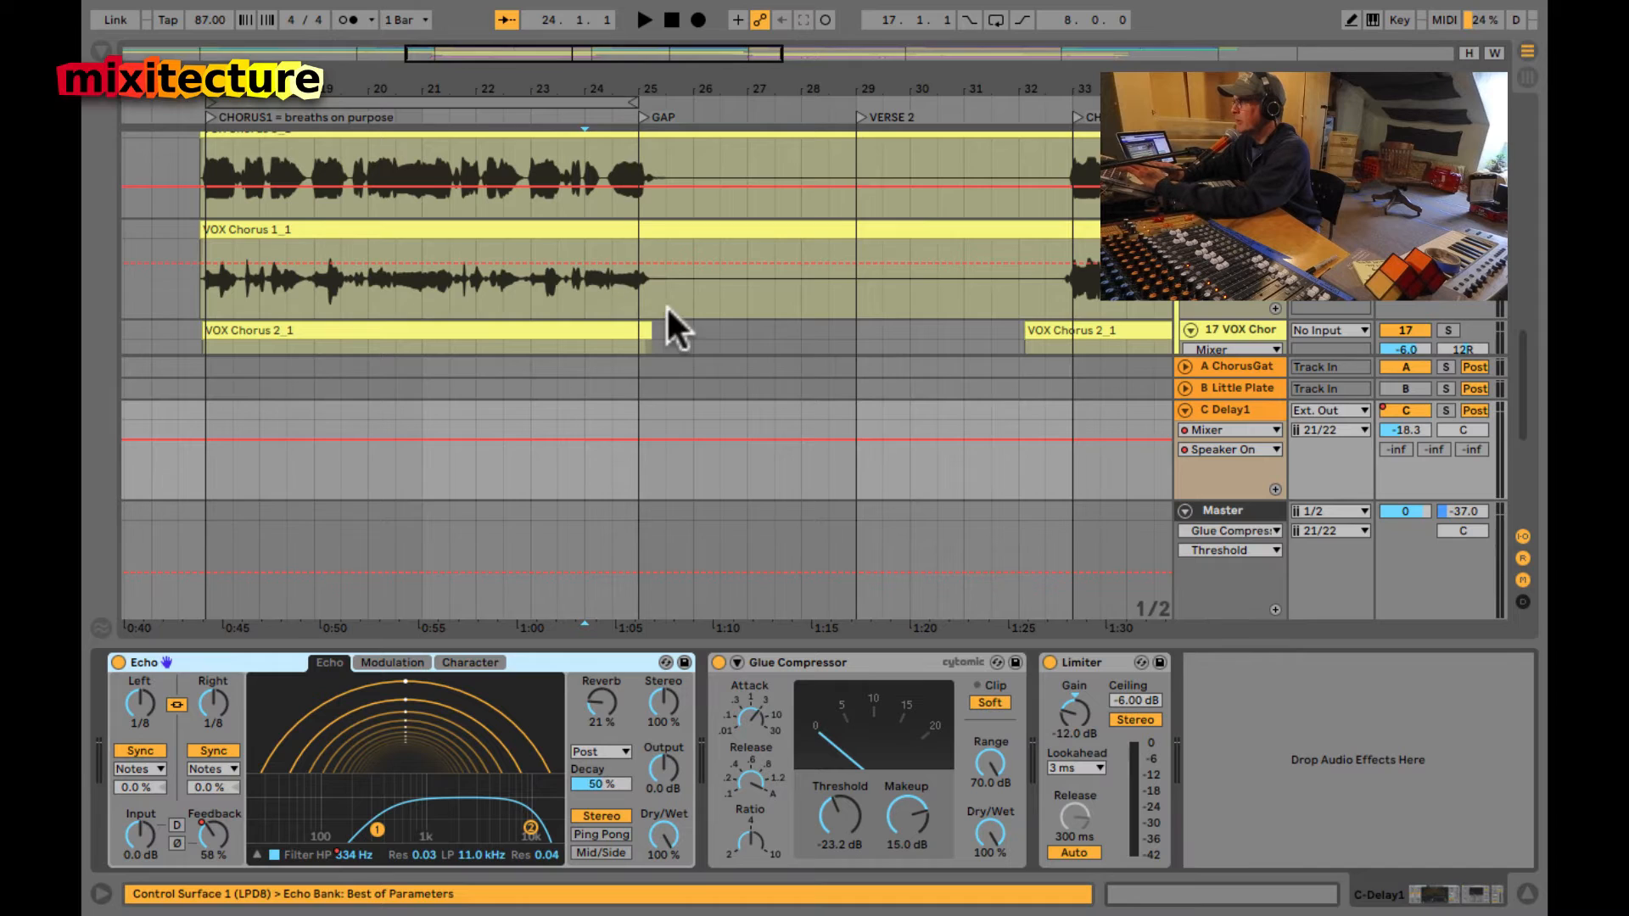
- Mark the CHORUS vox delay send spike from bar 24.3 to 25.1, then display the C Delay1 return's devices again
scroll(699, 305, "up", 2)
scroll(699, 305, "right", 3)
scroll(701, 312, "up", 1)
scroll(701, 312, "right", 2)
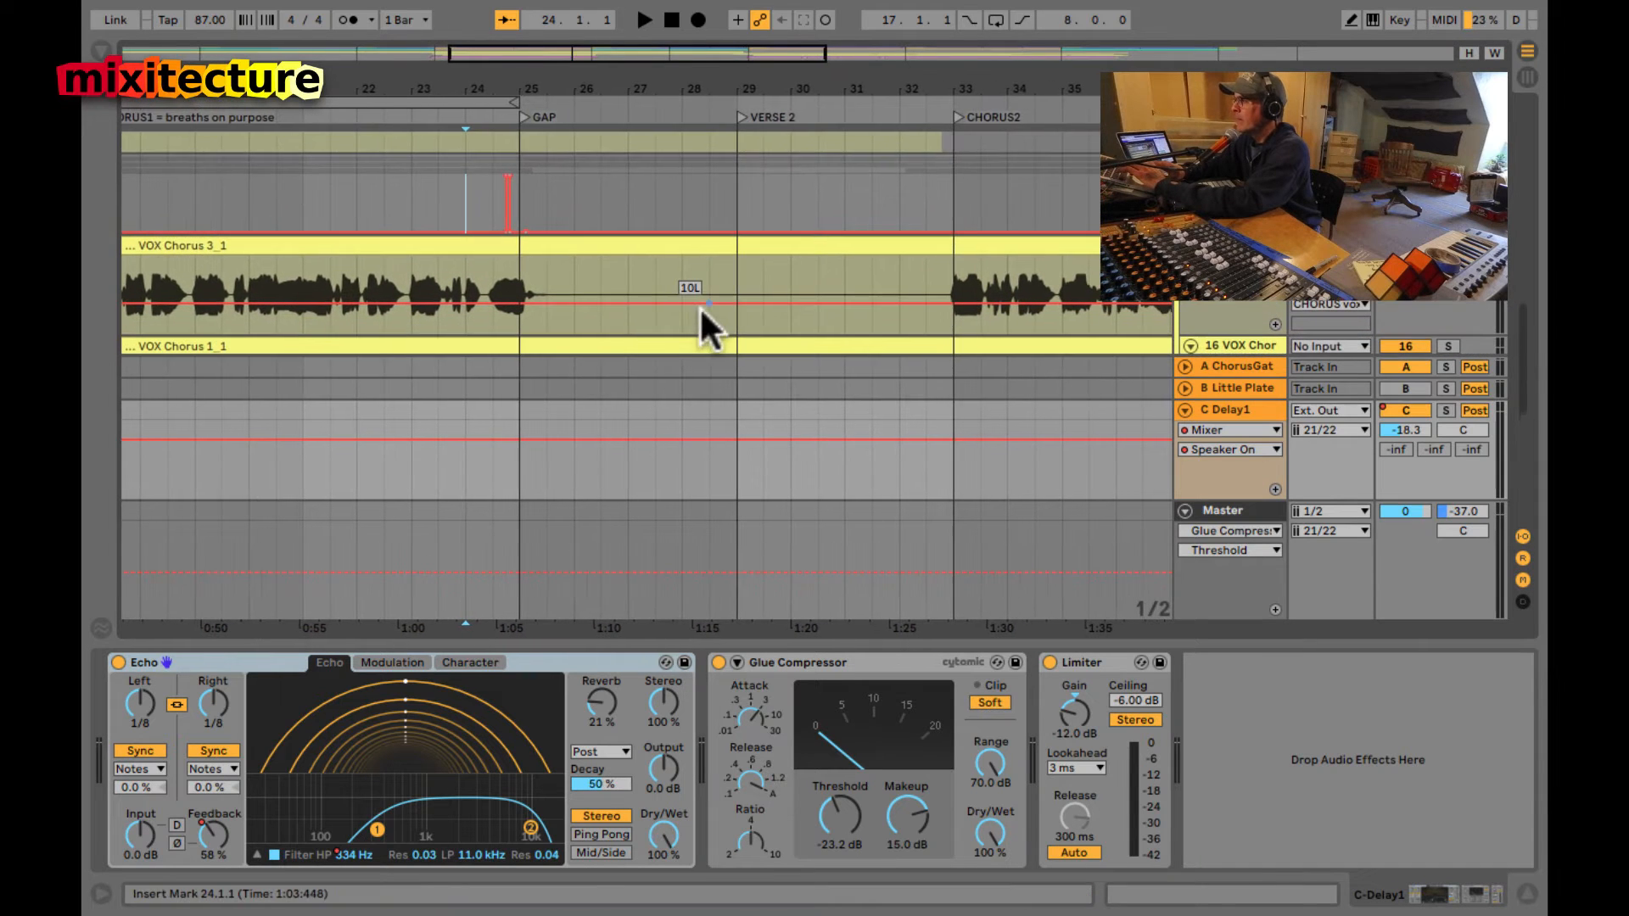
left_click_drag(494, 212, 516, 214)
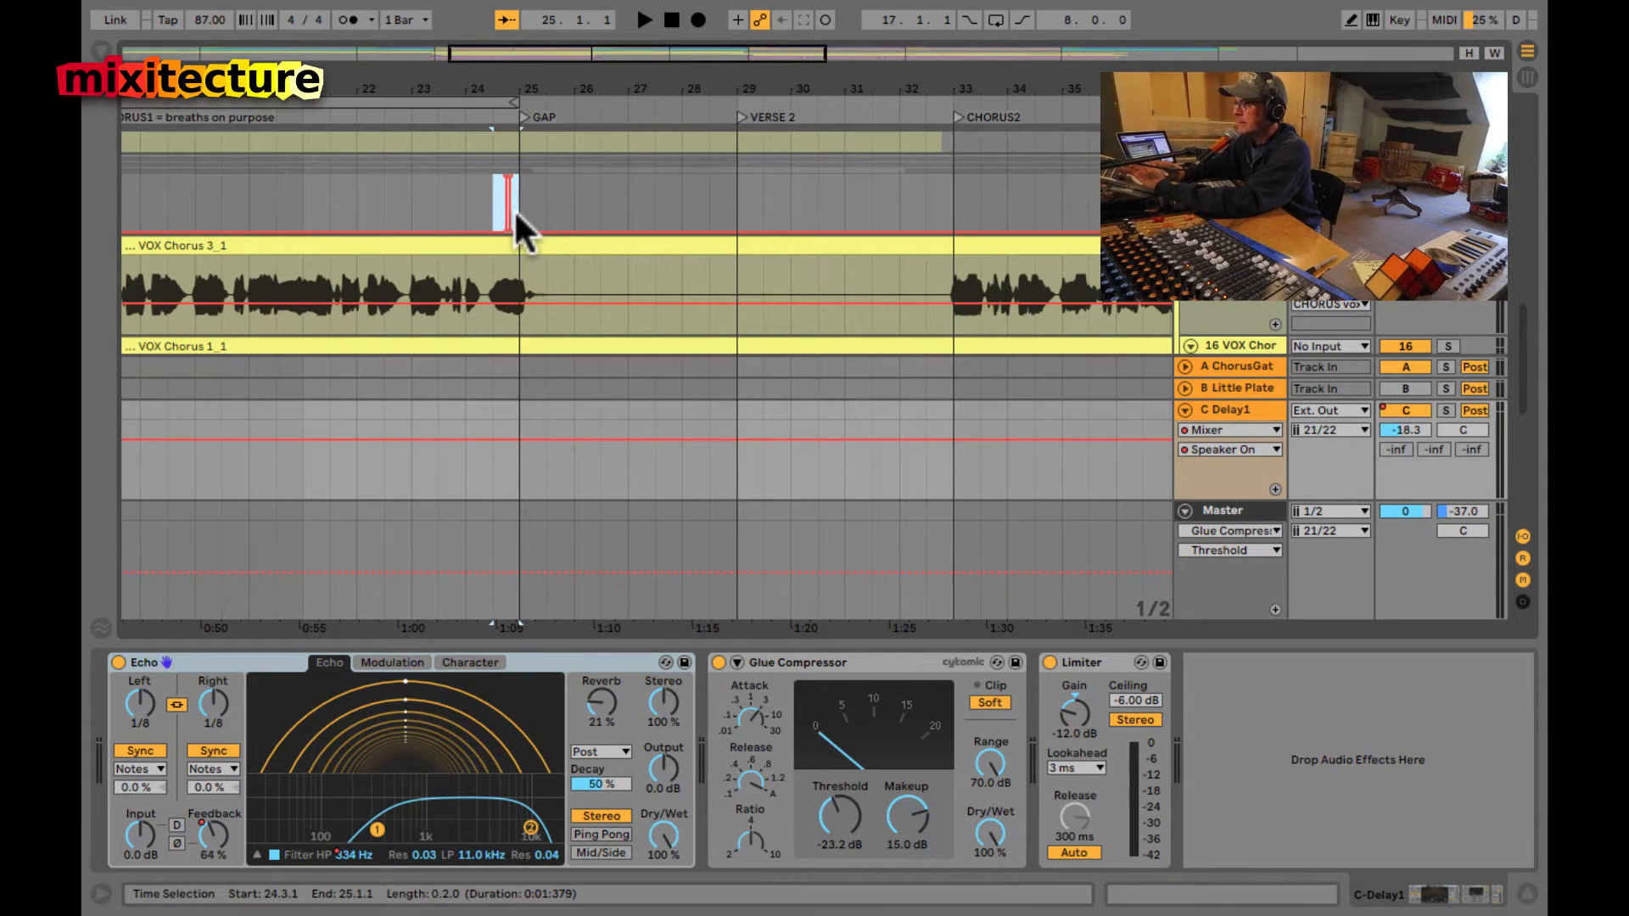
left_click(512, 212)
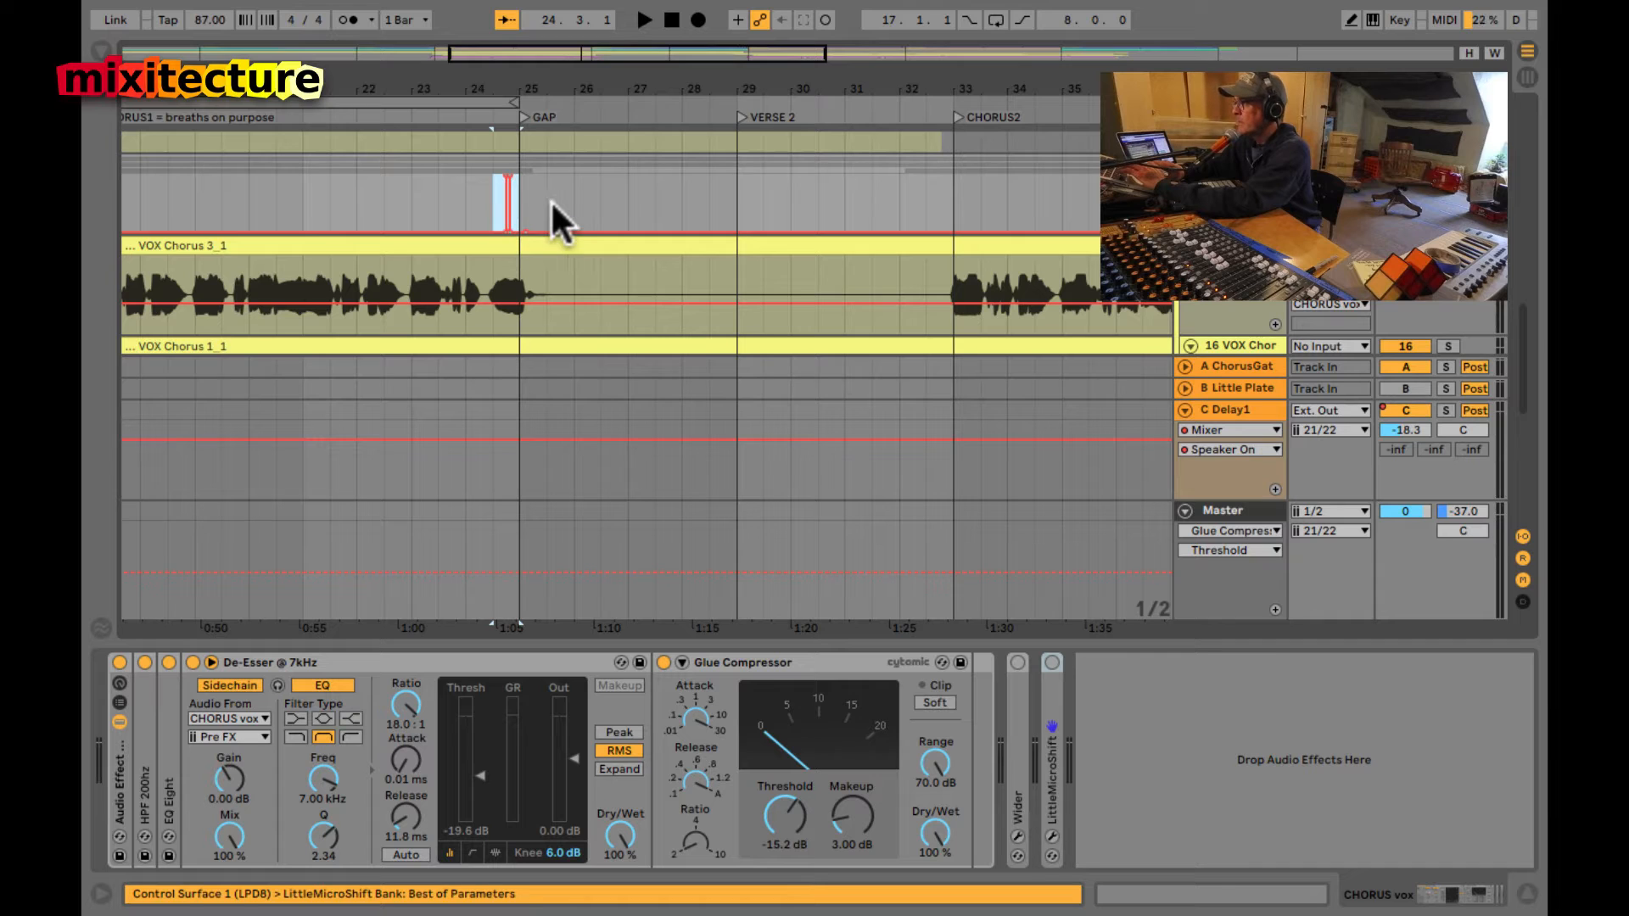
left_click(1219, 477)
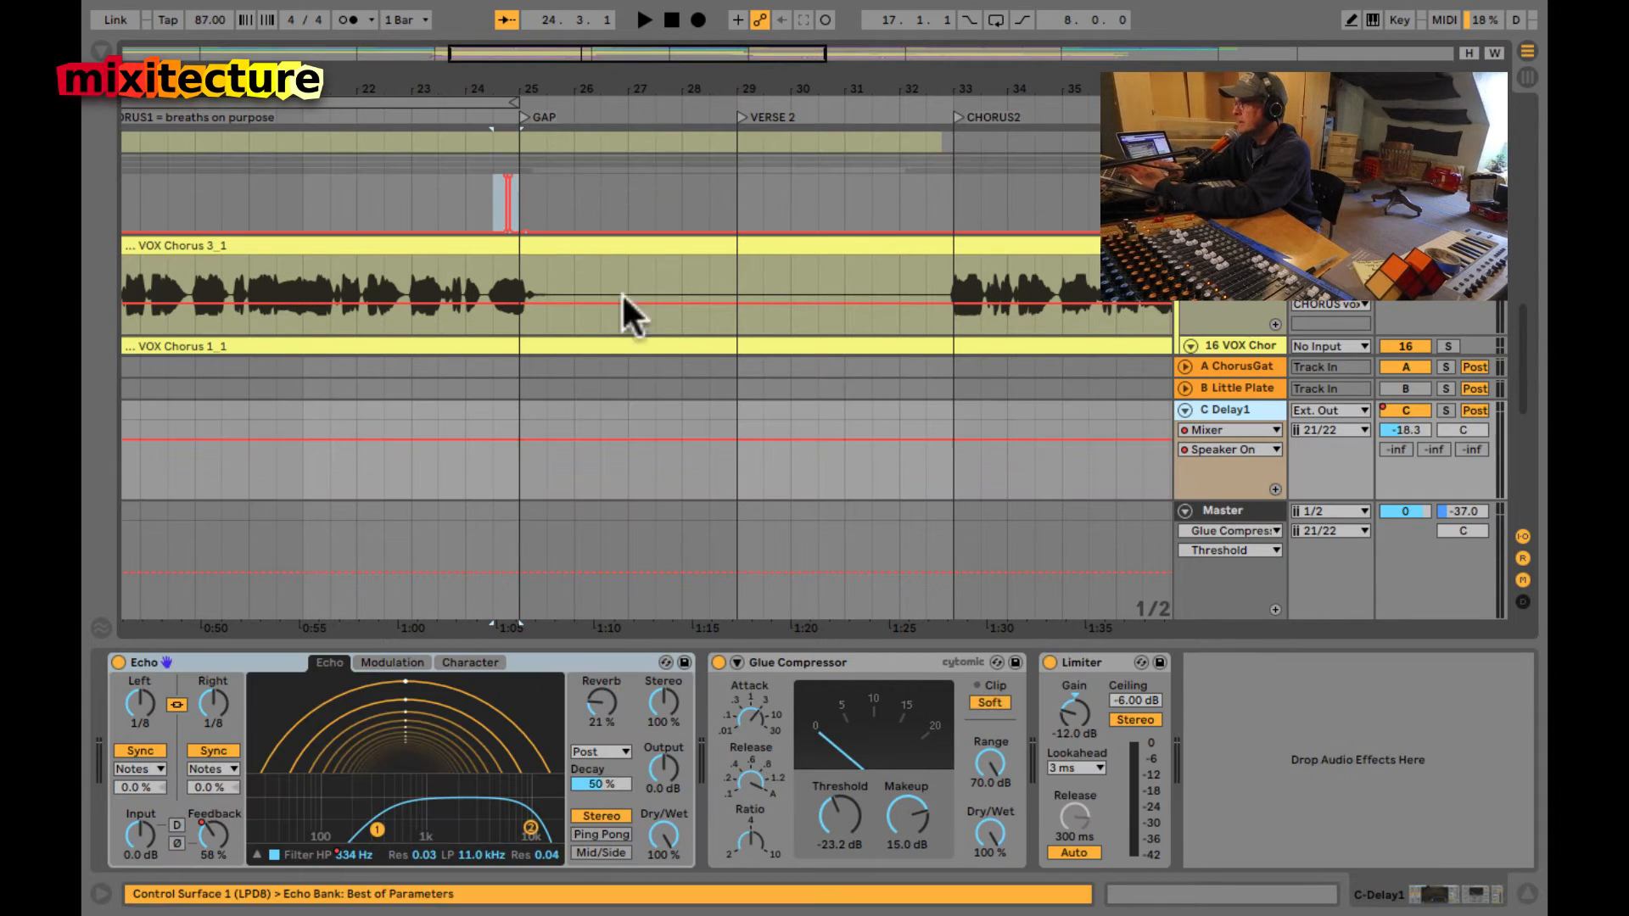
- Play the chorus ending from bar 24.1 into VERSE 2 while examining the Echo on the C Delay1 return, then stop playback
left_click(466, 192)
key("space")
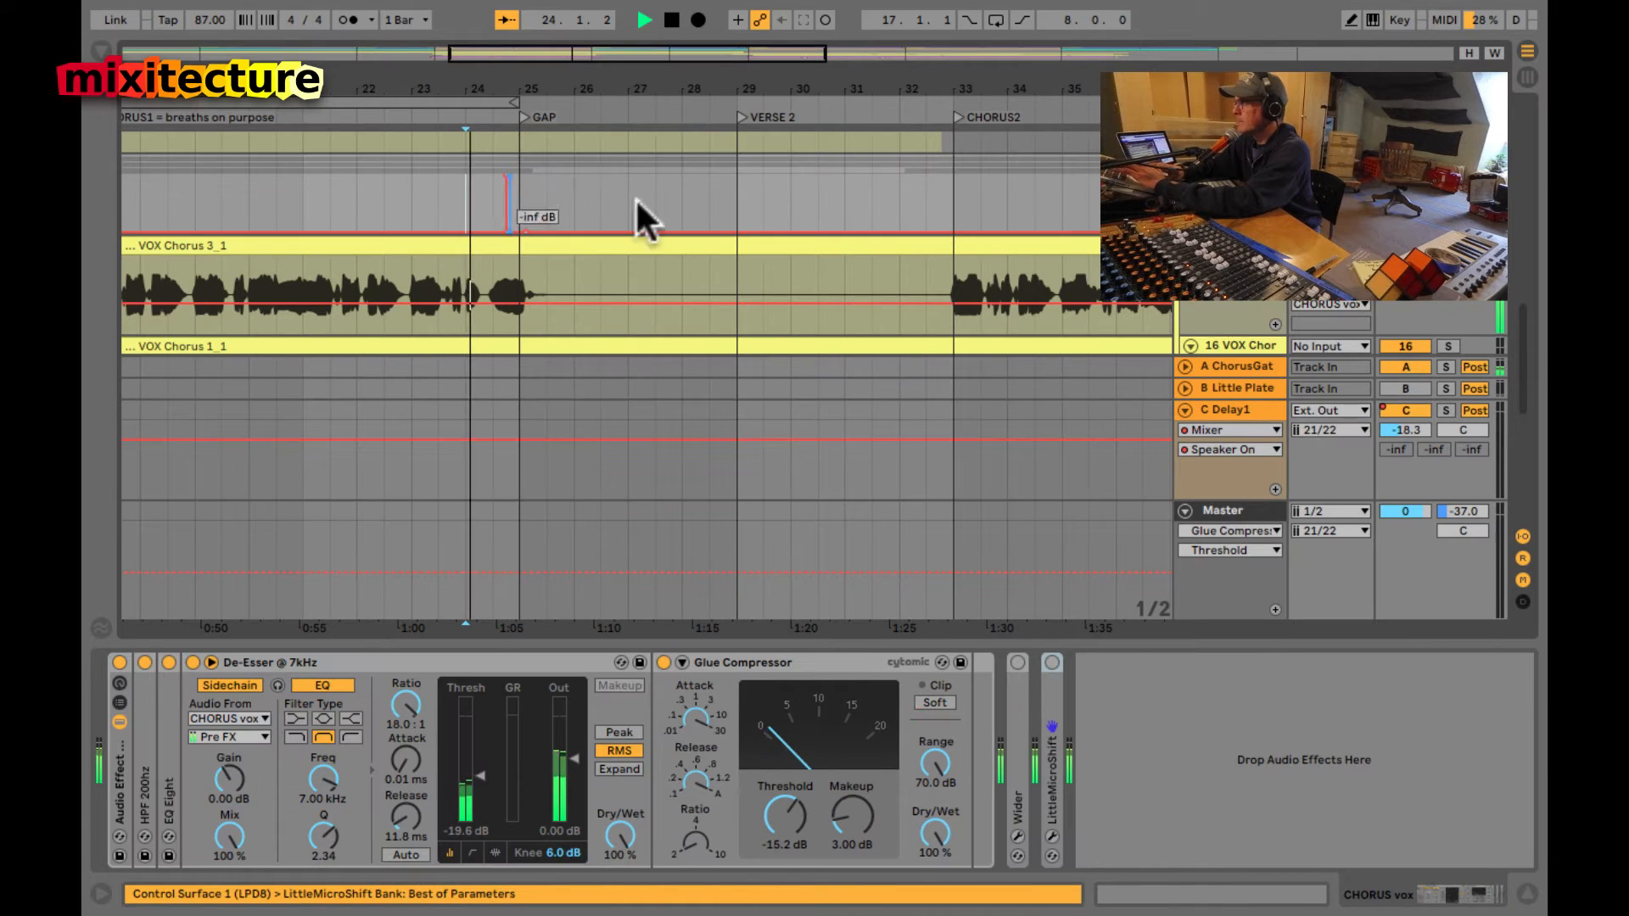
left_click(1233, 405)
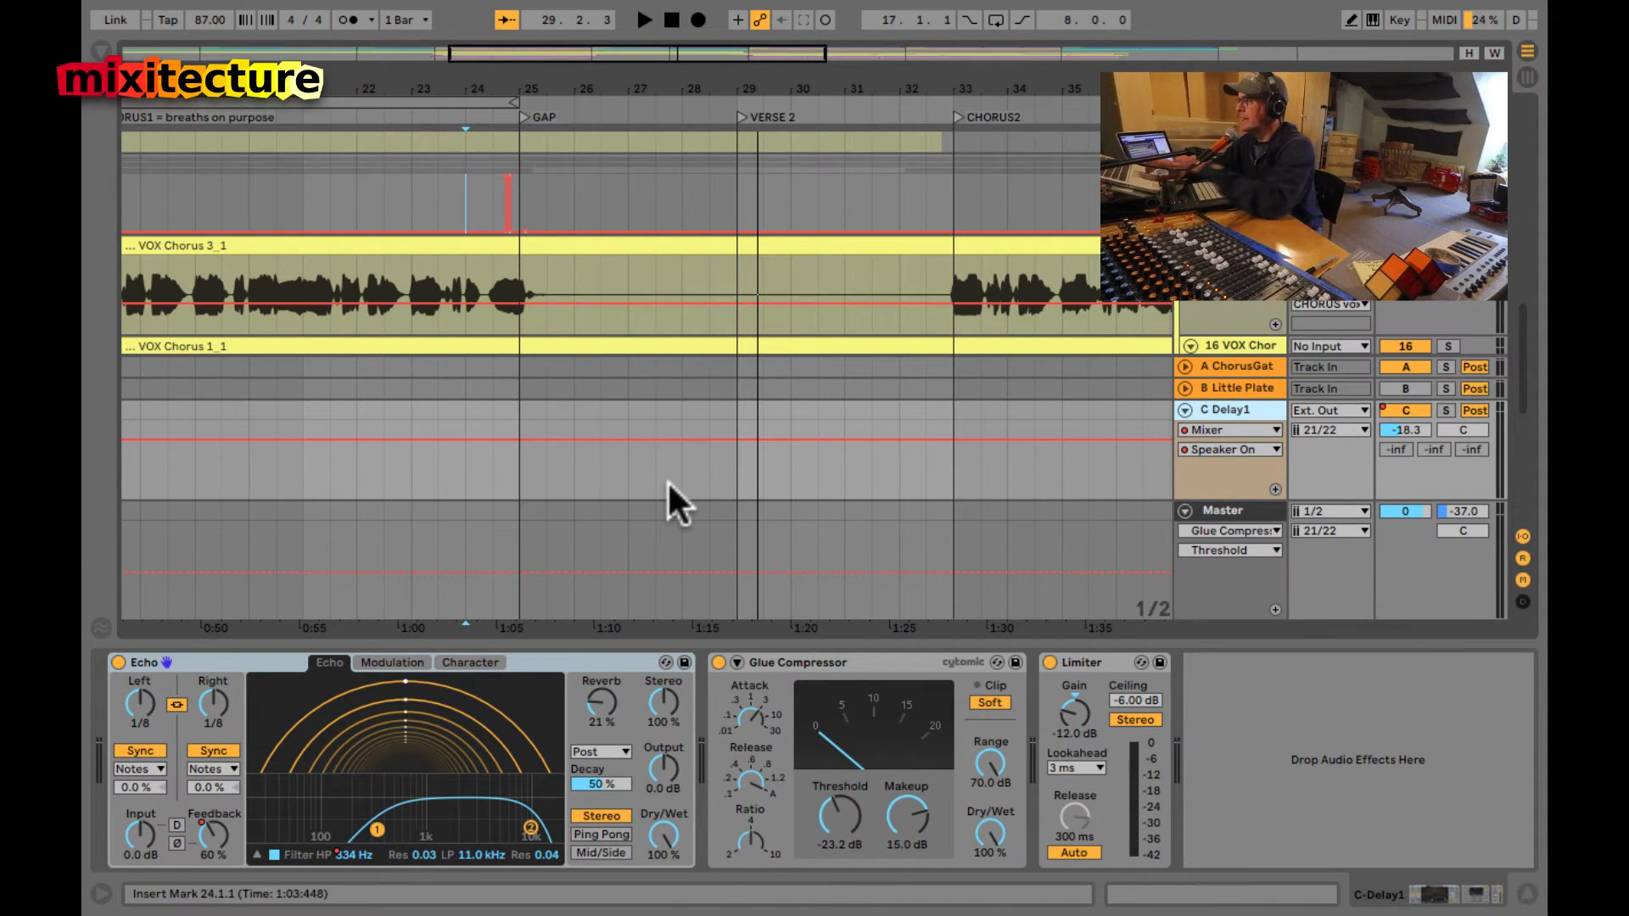
- Loop the VERSE 2 section from bar 29 to bar 33
left_click_drag(757, 404, 913, 416)
left_click_drag(735, 409, 944, 411)
key("ctrl+l")
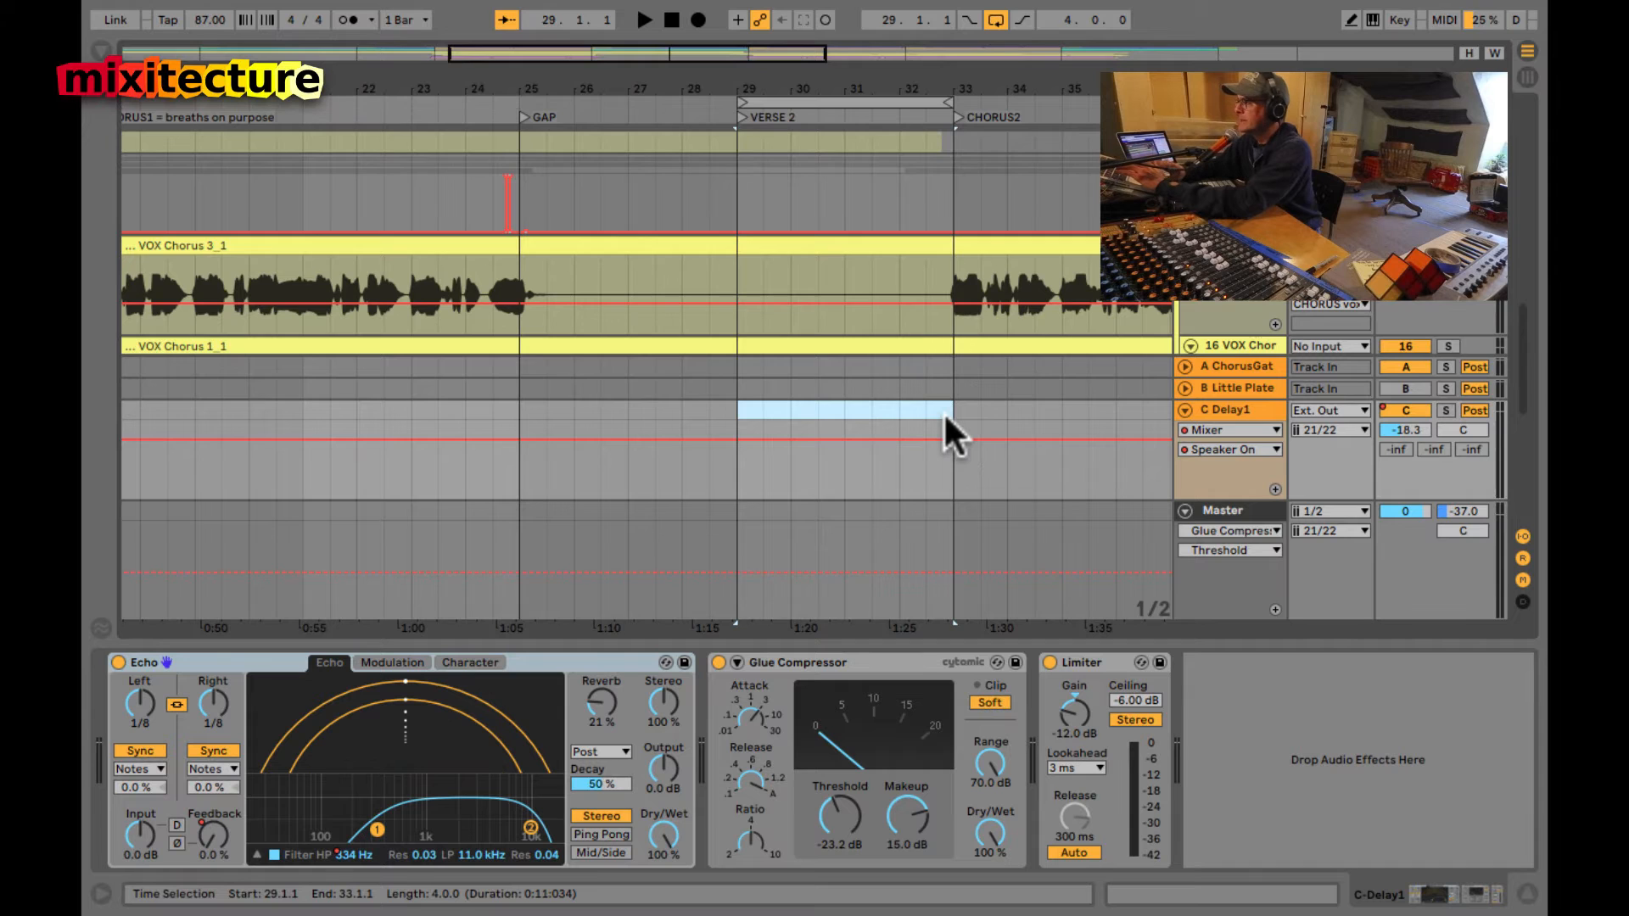
- Hide the return tracks and select the spoken verse vocal track to show its devices
scroll(944, 410, "up", 5)
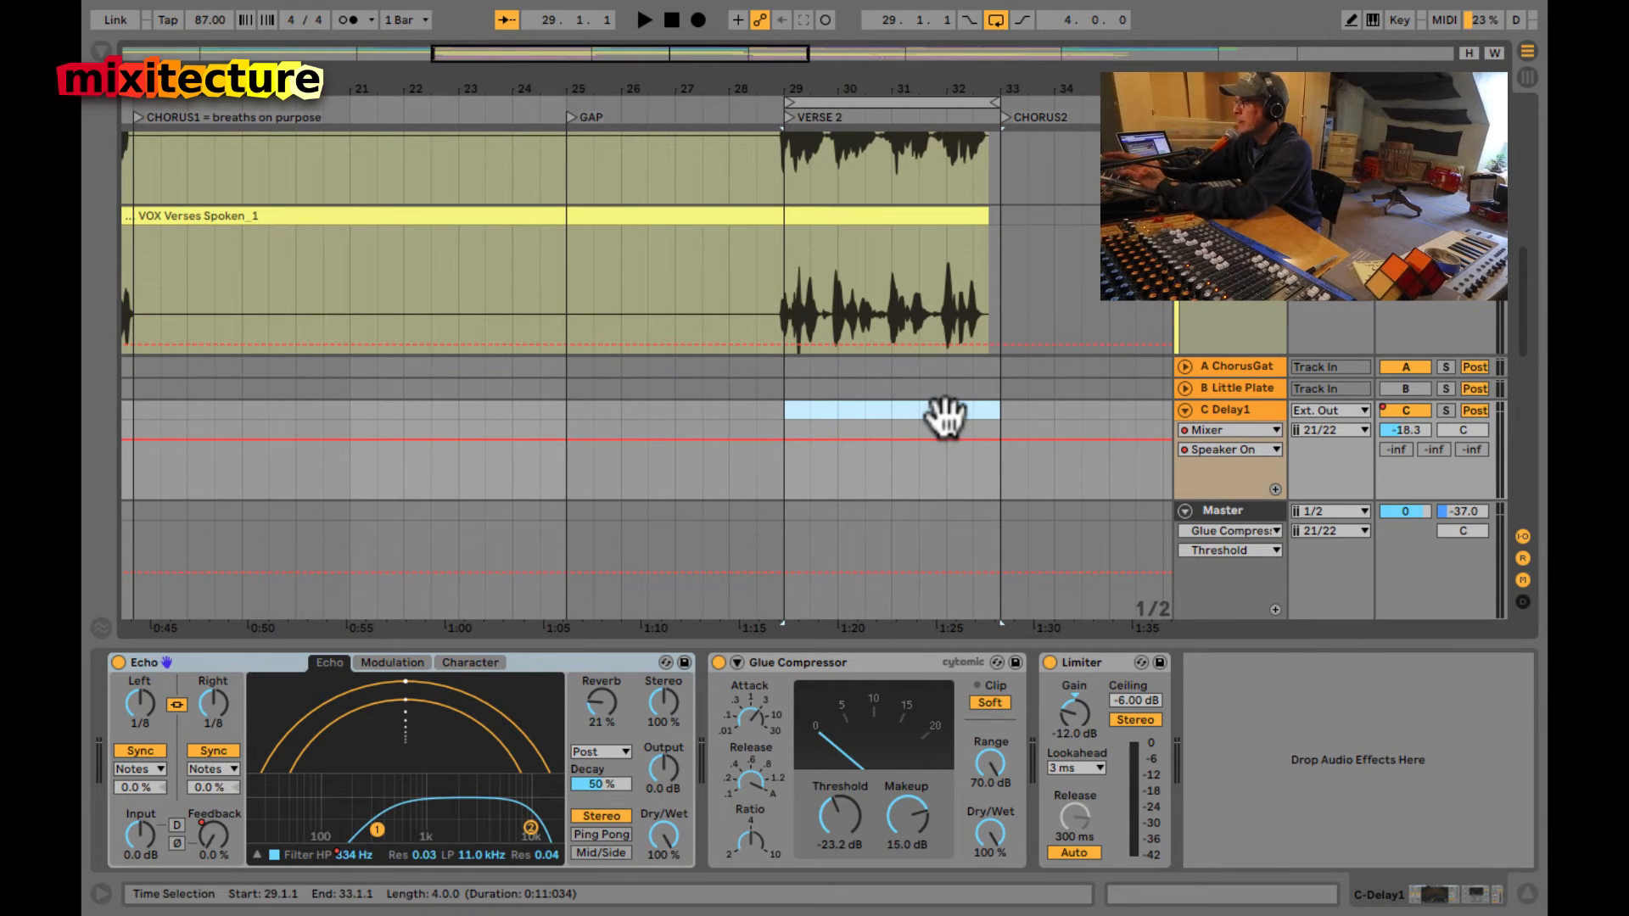
key("ctrl+alt+r")
scroll(944, 410, "up", 5)
scroll(943, 410, "down", 1)
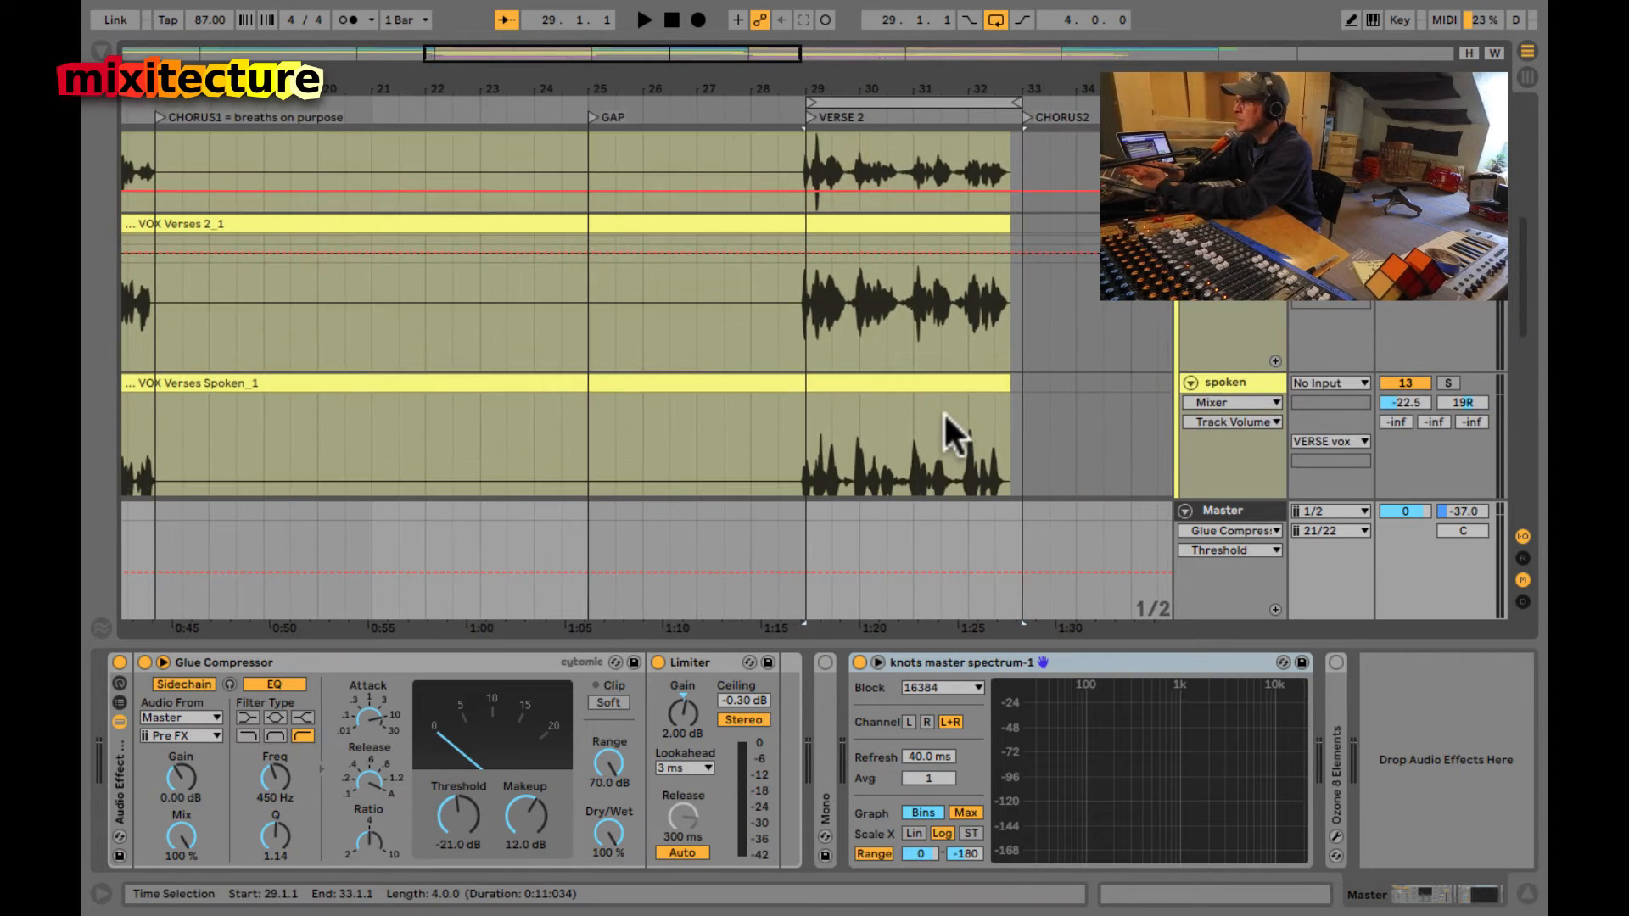
left_click(1220, 382)
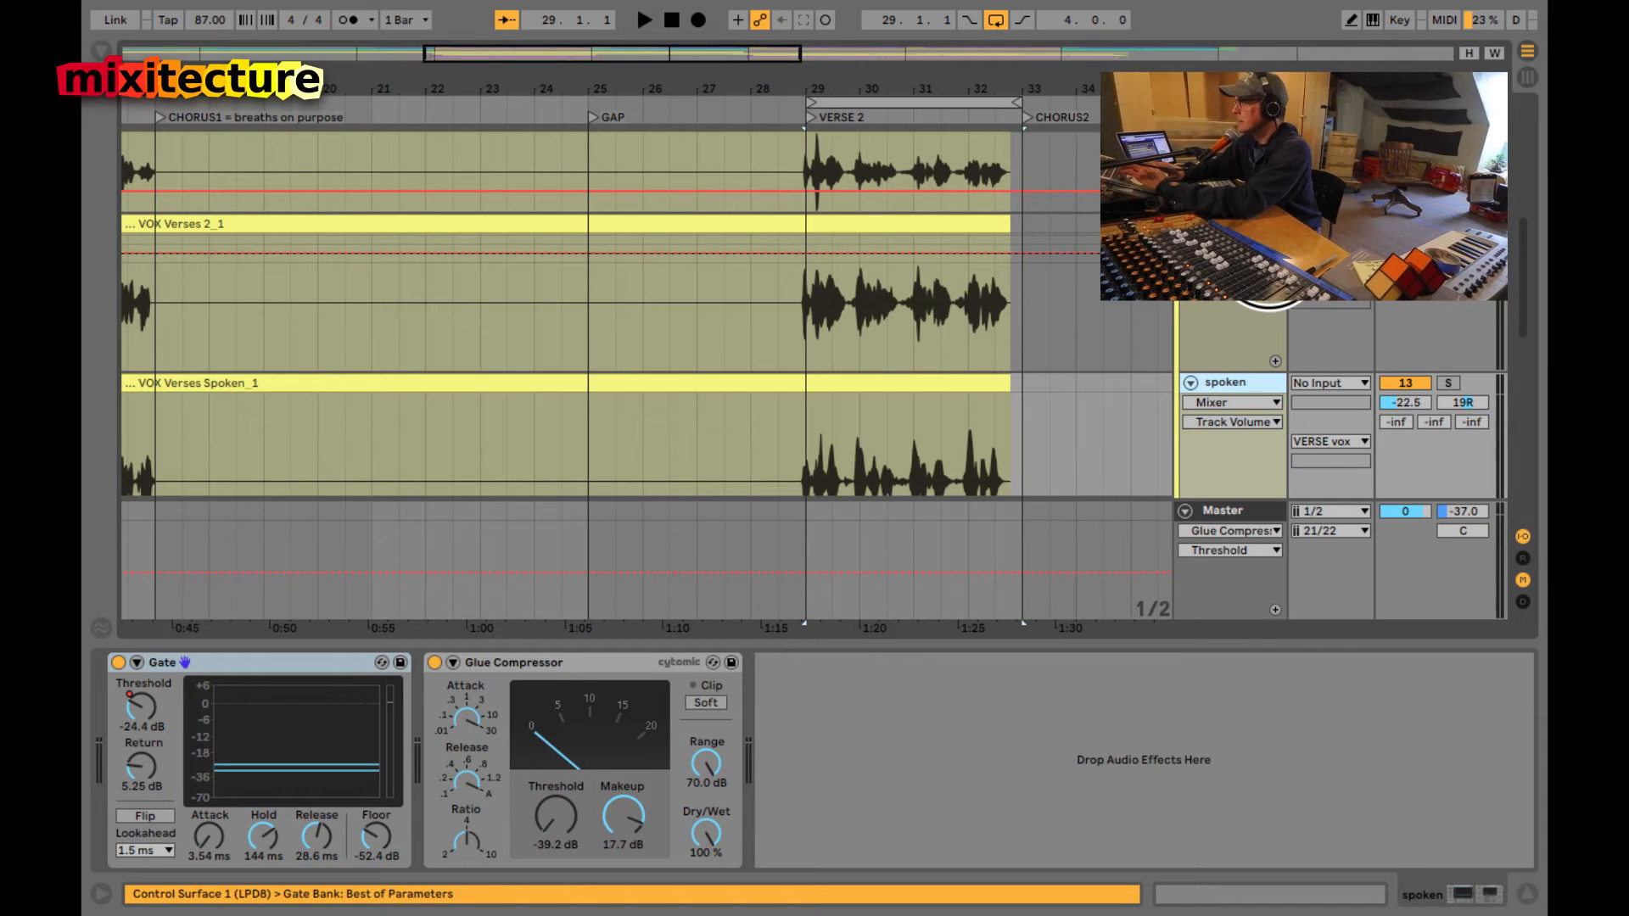
- Start playback on the 2nd vocal track from bar 28.3 and switch to the mixer view
left_click(776, 340)
key("space")
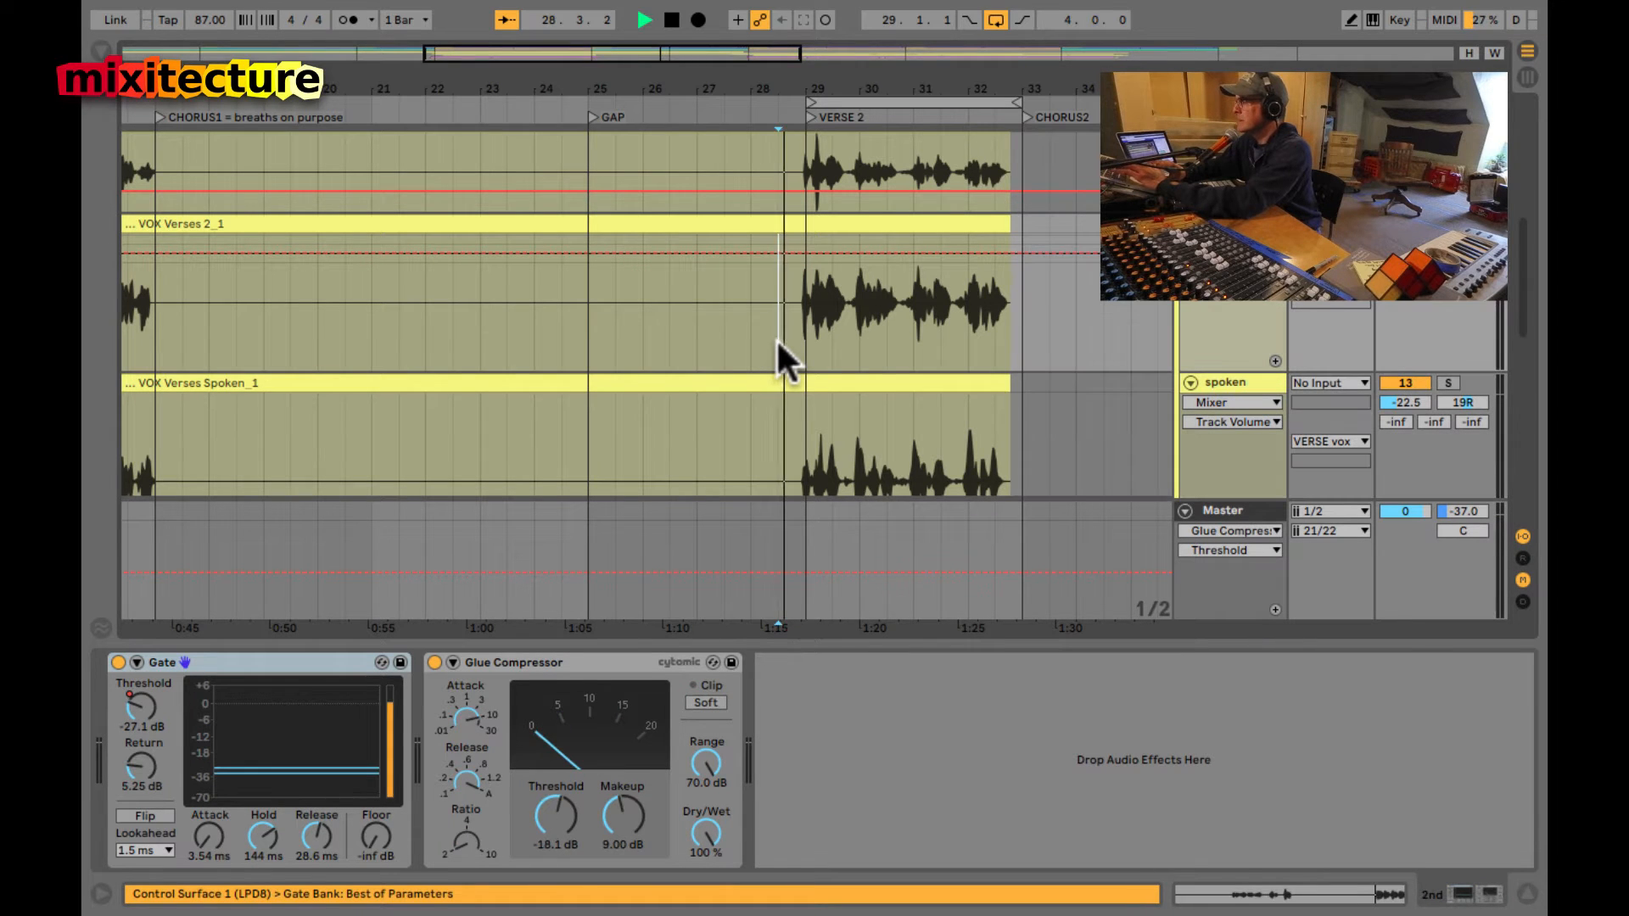
key("Tab")
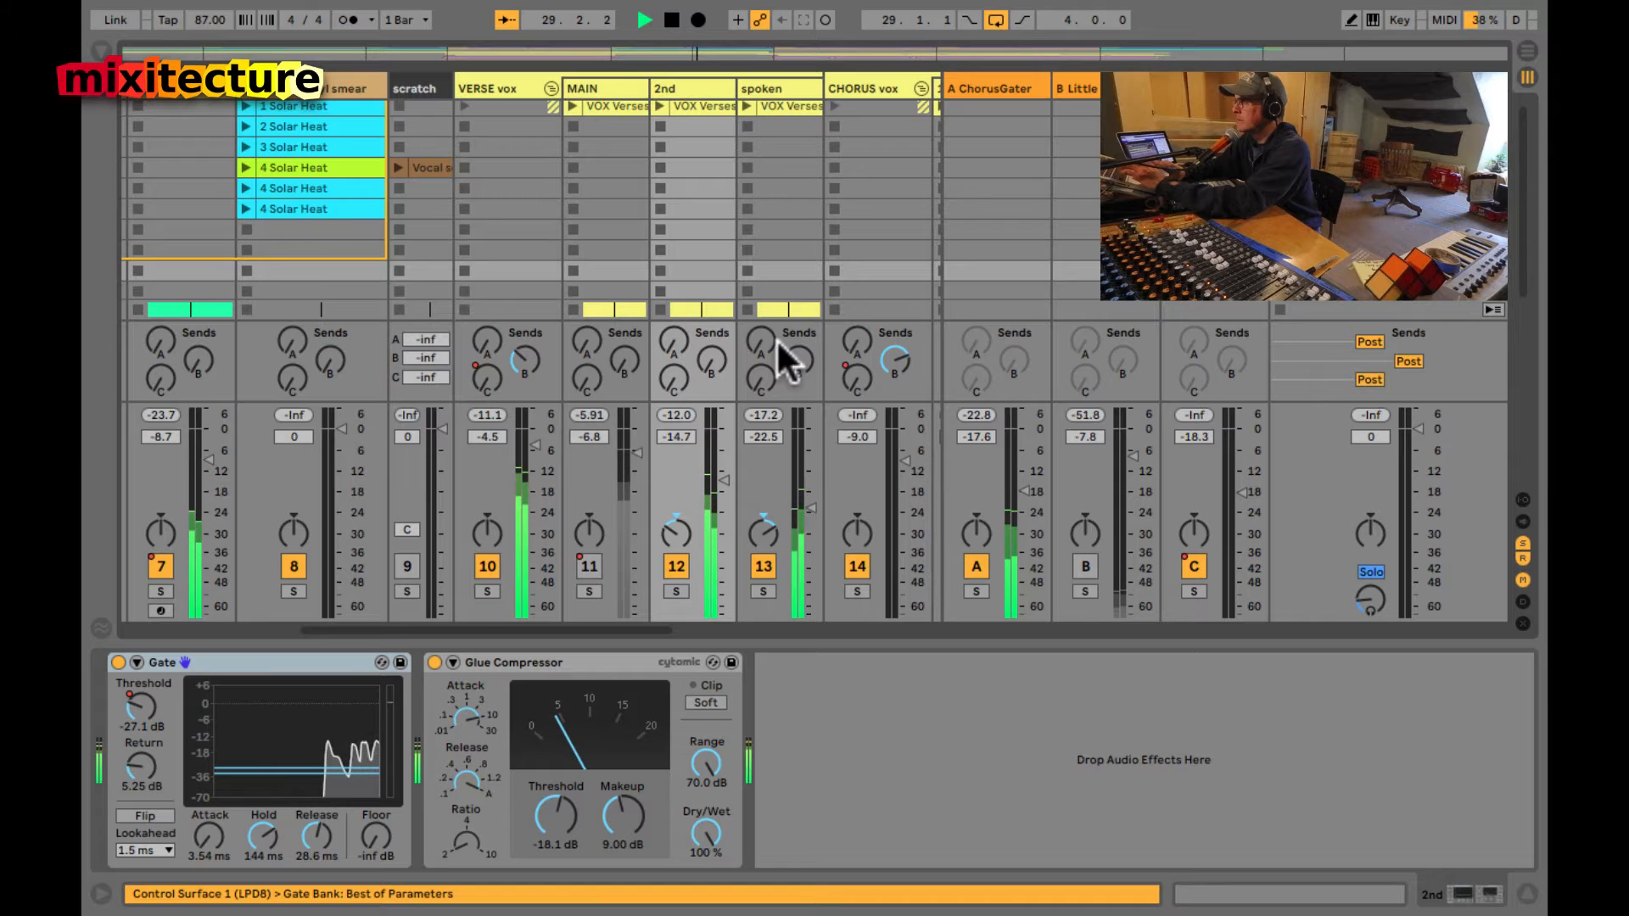
- Audition the verse vocals by toggling the MAIN, 2nd and spoken tracks on and off, then re-enable the overridden automation
left_click(672, 566)
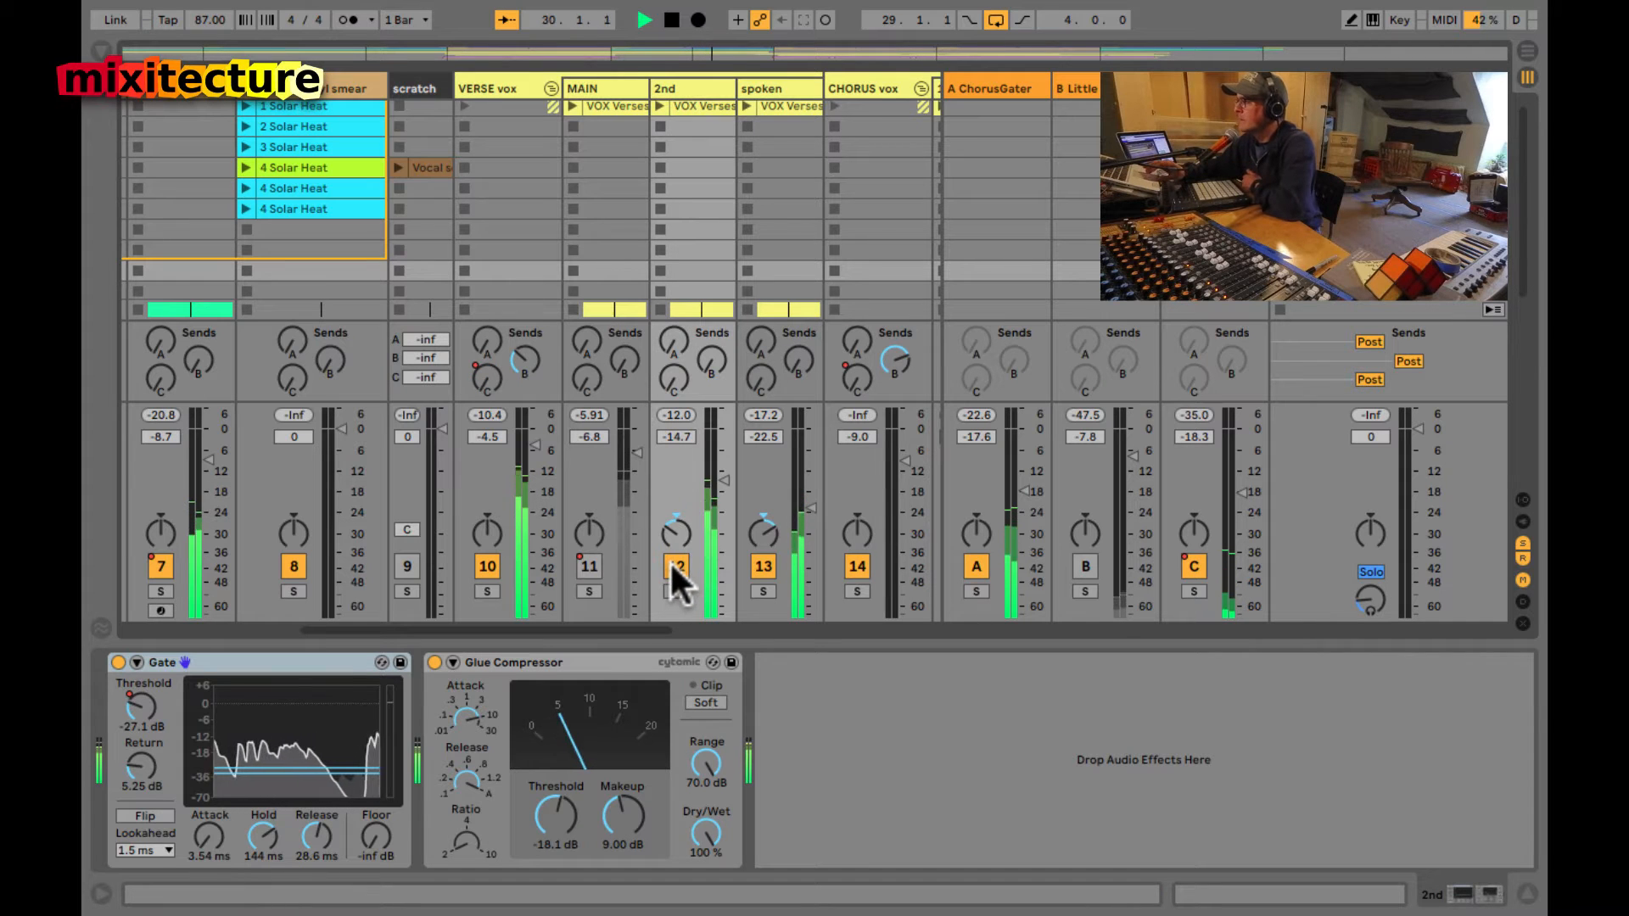
left_click(764, 566)
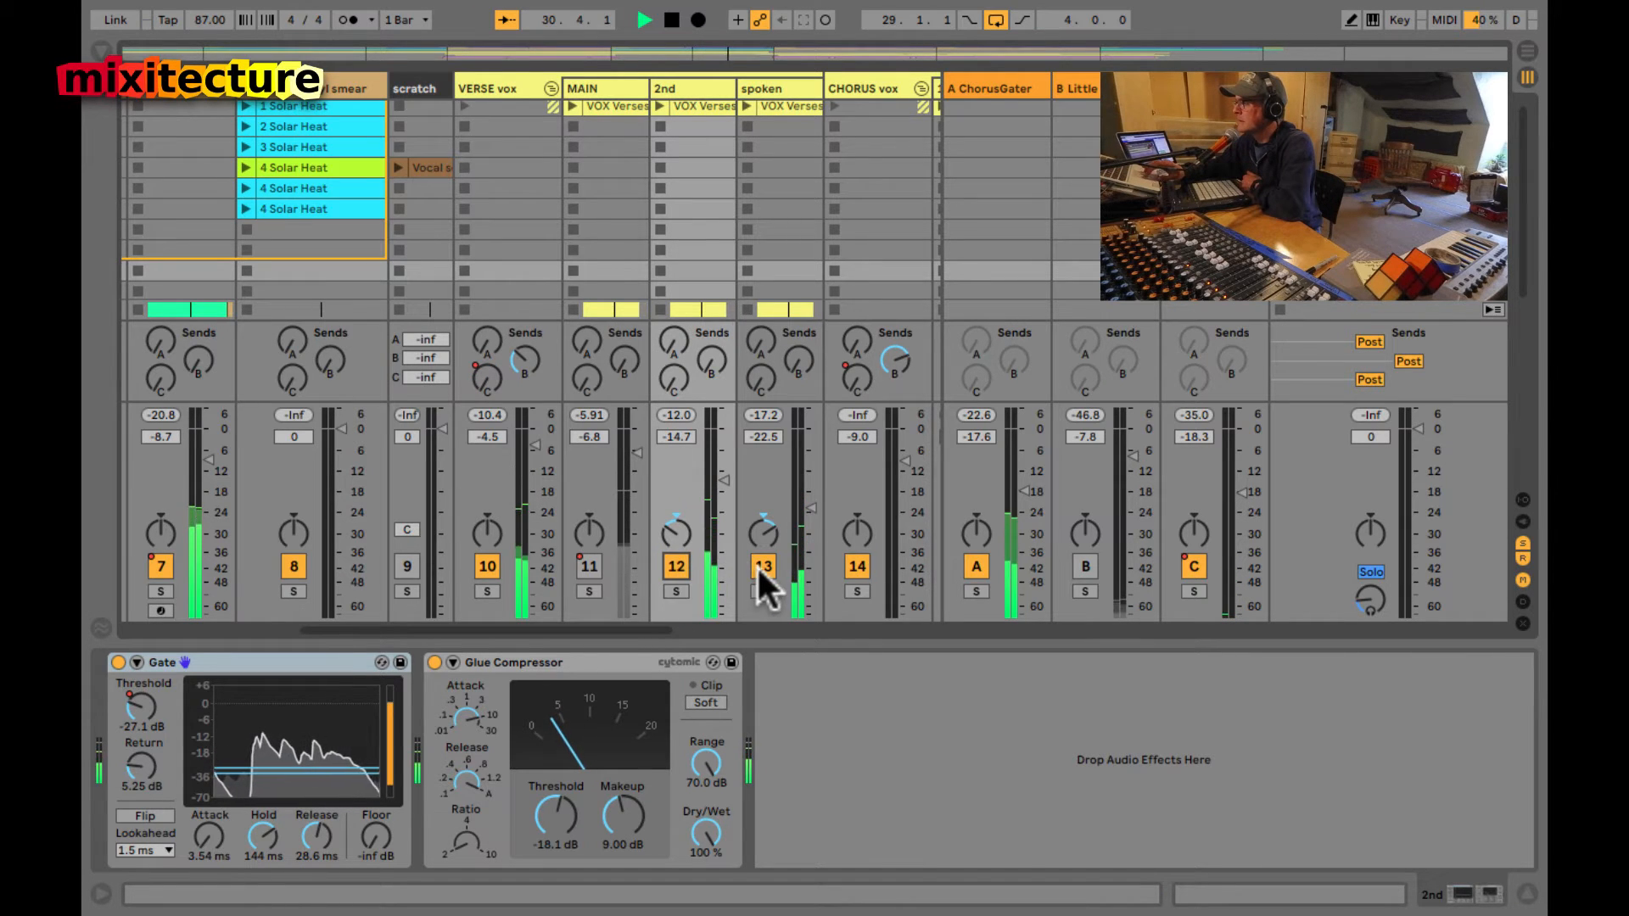
left_click(677, 566)
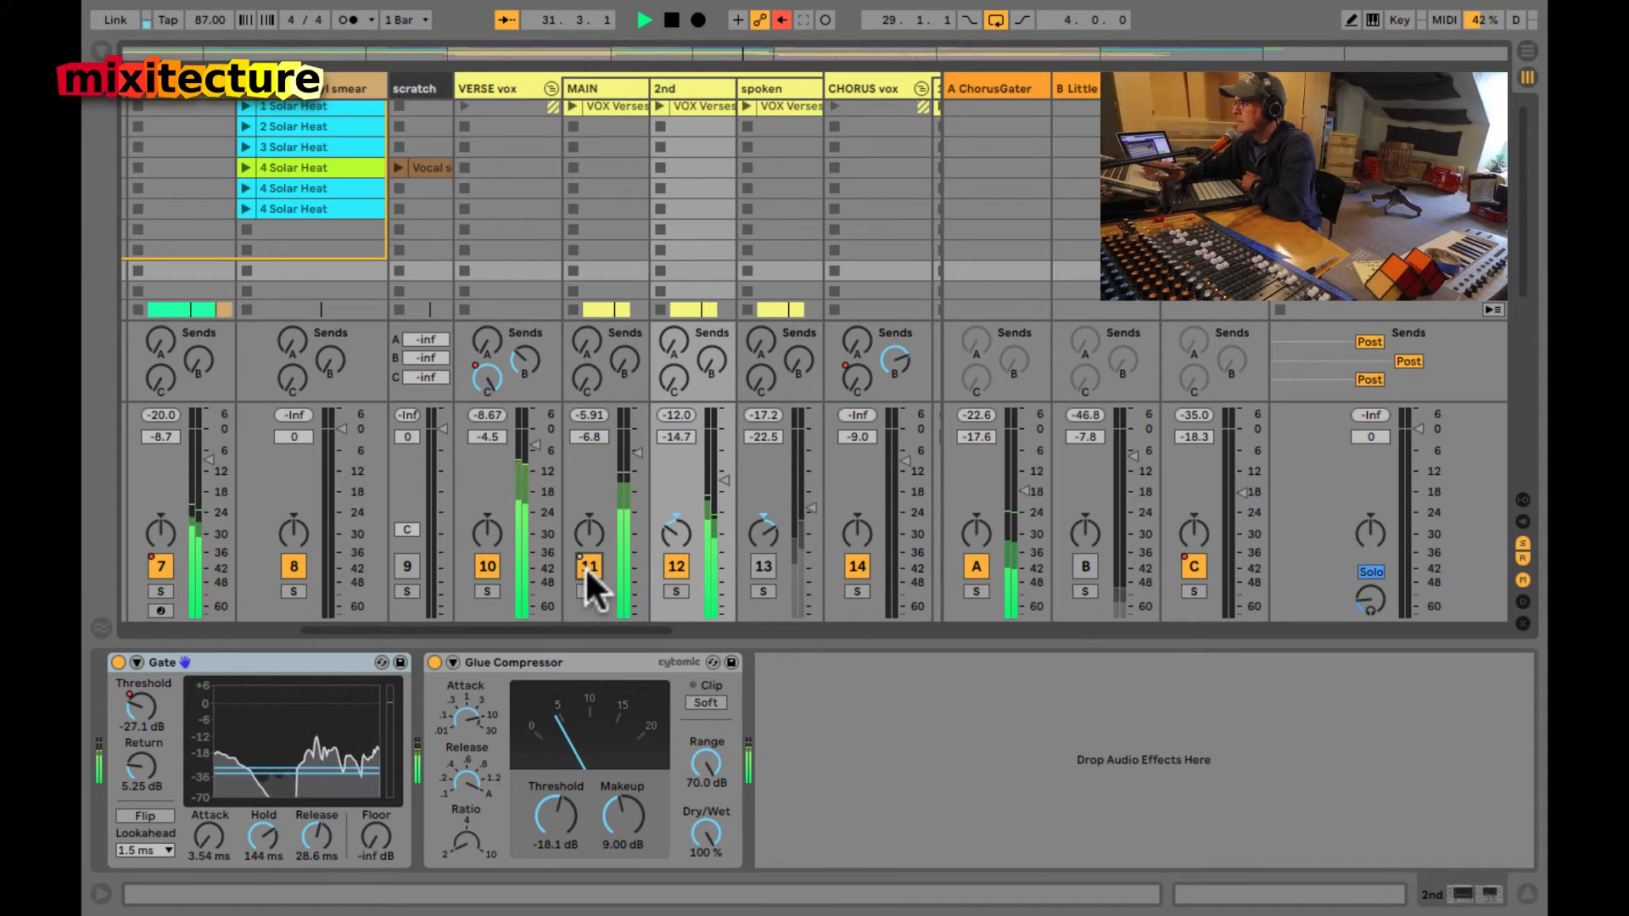
left_click(585, 566)
left_click(675, 566)
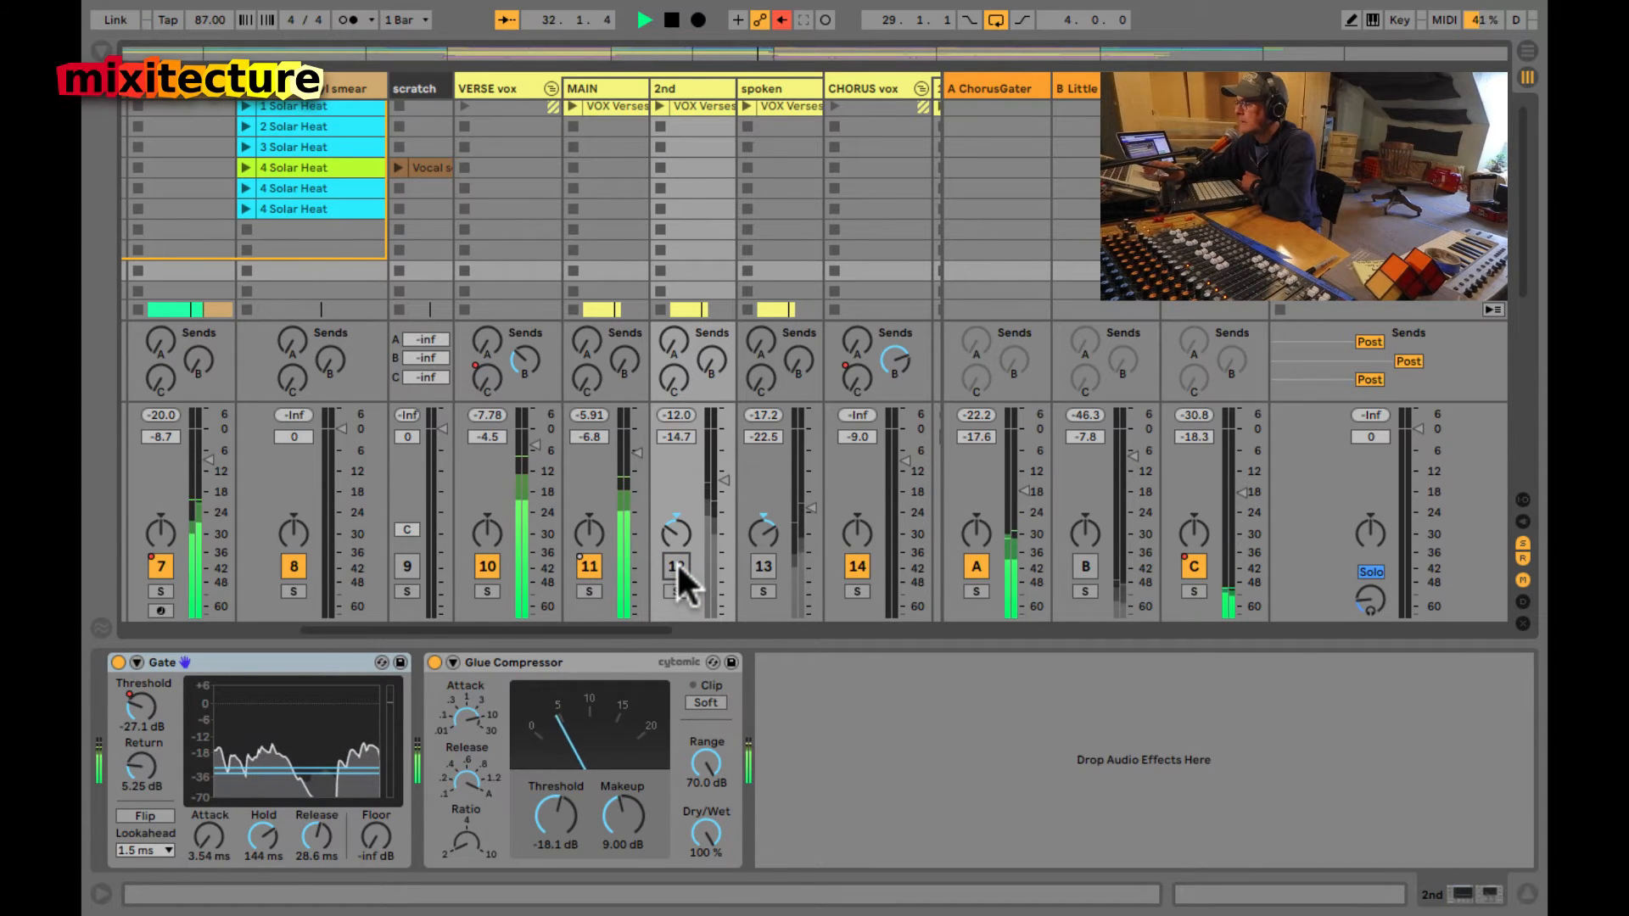
left_click(676, 566)
left_click(762, 566)
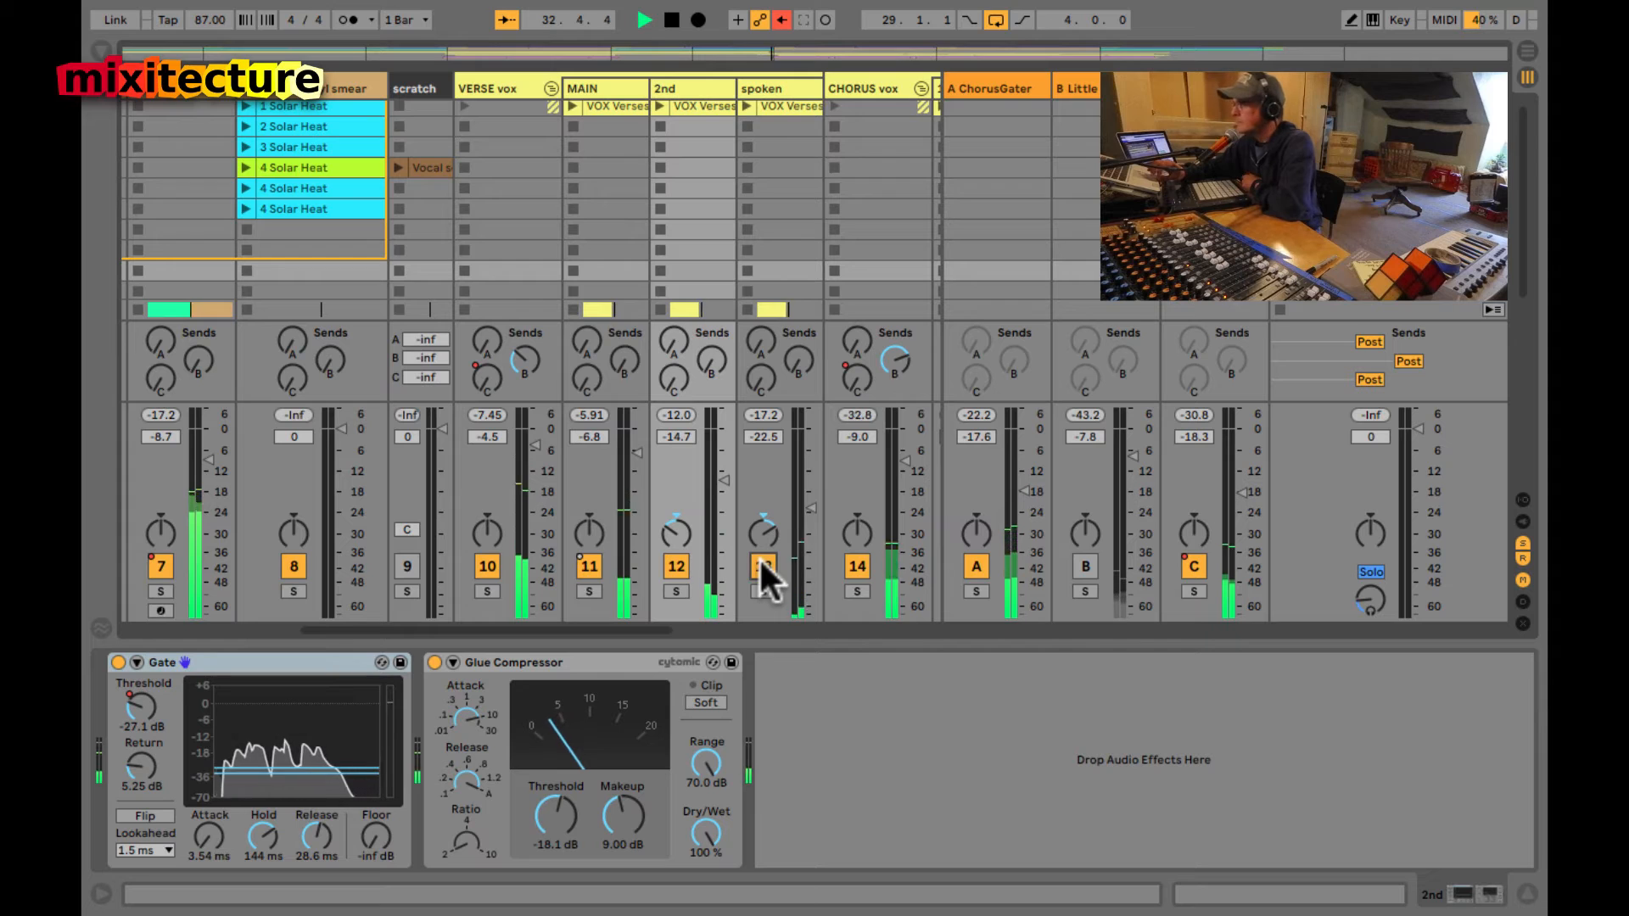
left_click(781, 19)
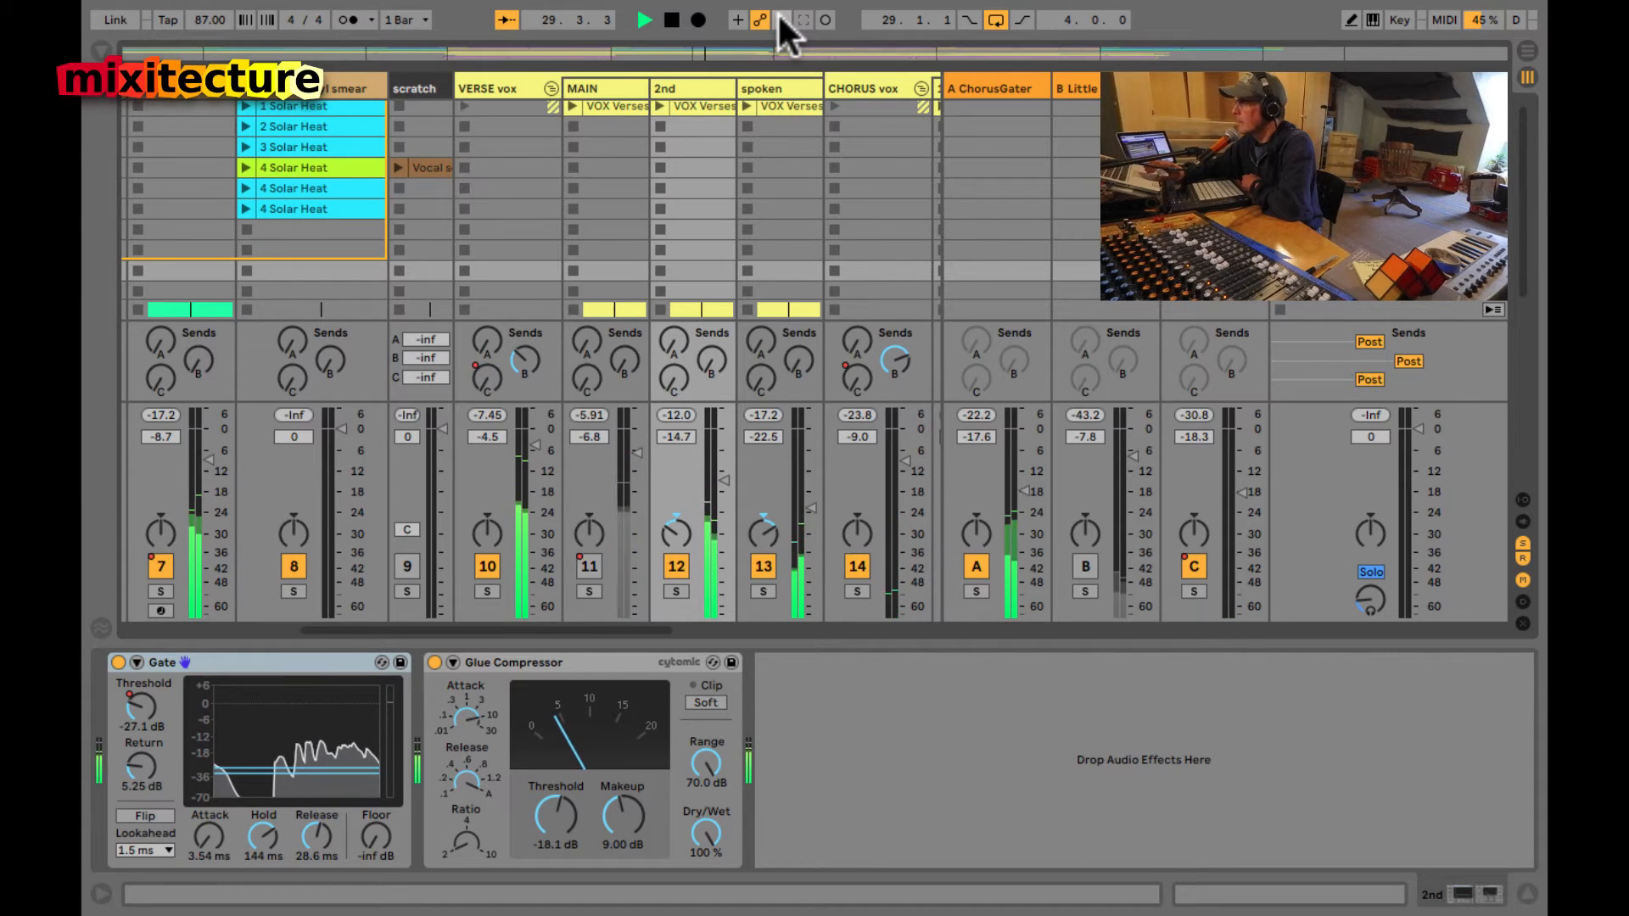
- Return to Arrangement View and show the whole song with the VERSE vox send automation and the MAIN vocal track
key("Tab")
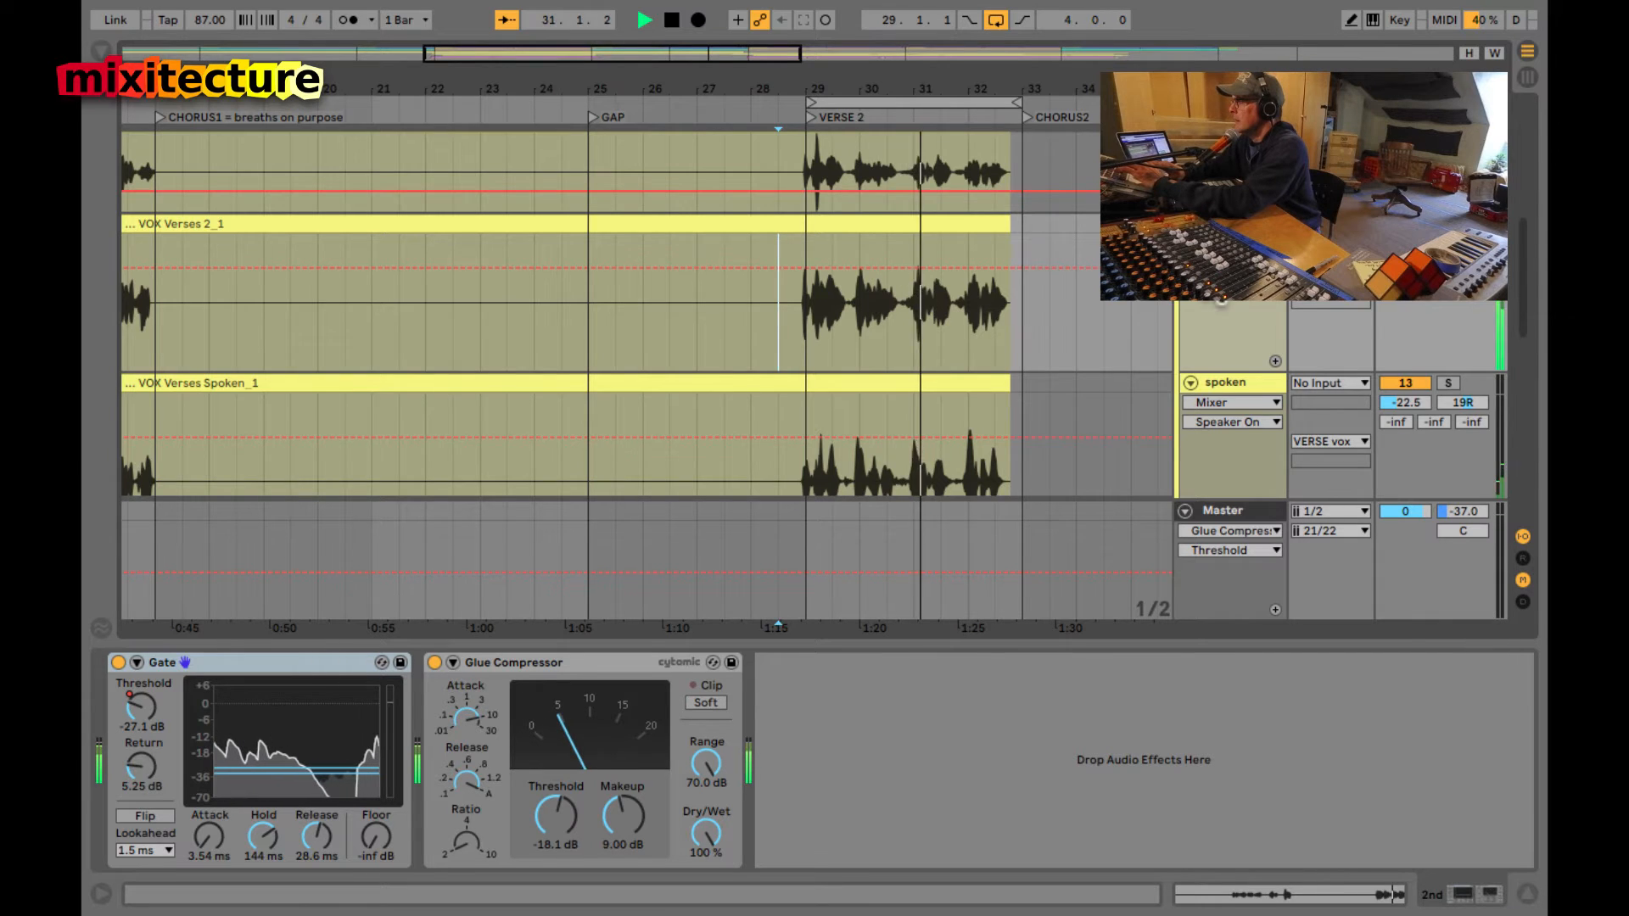
scroll(1256, 195, "up", 5)
left_click_drag(970, 74, 971, 72)
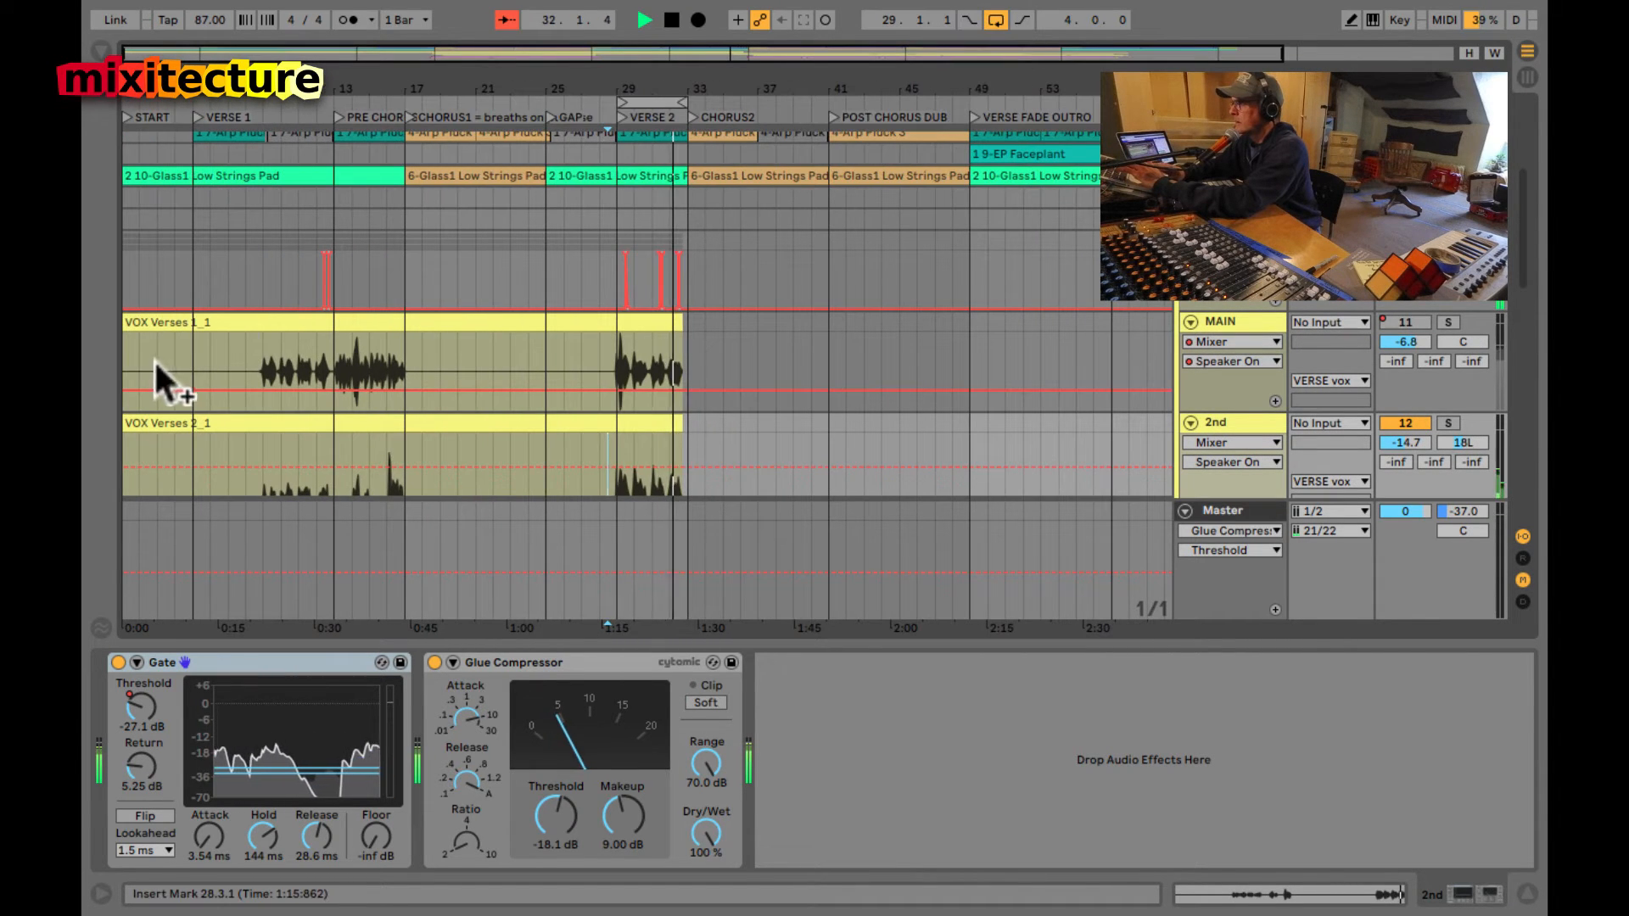
- Select the MAIN vocal track and audition the verse vocals in the mixer while toggling the MAIN and spoken tracks off and on
left_click(193, 387)
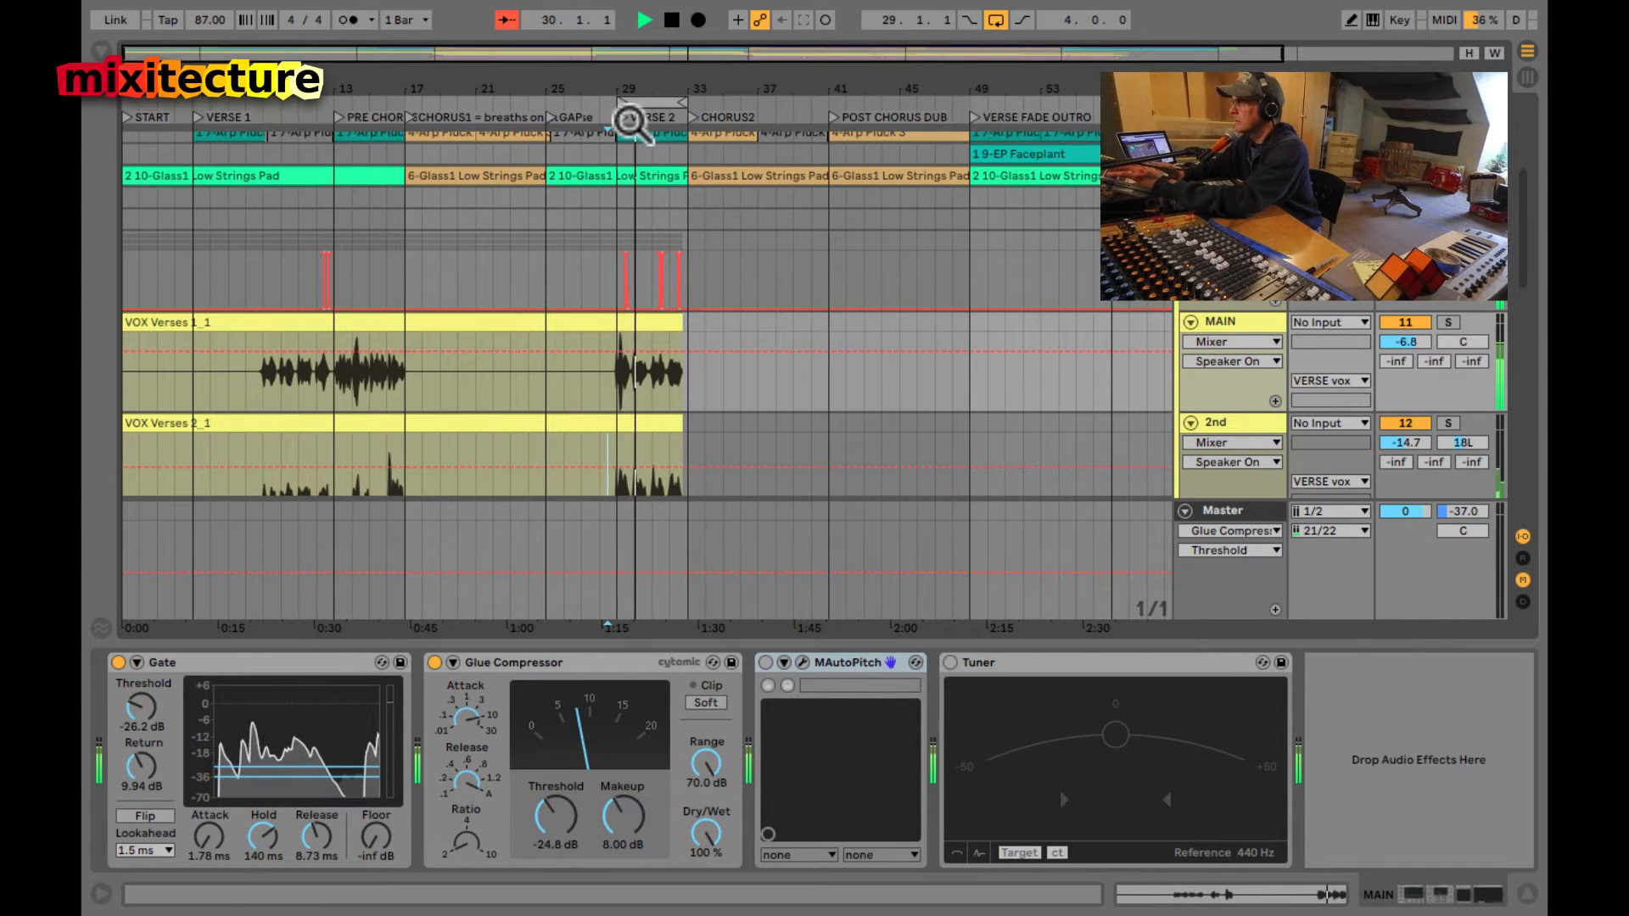
key("Tab")
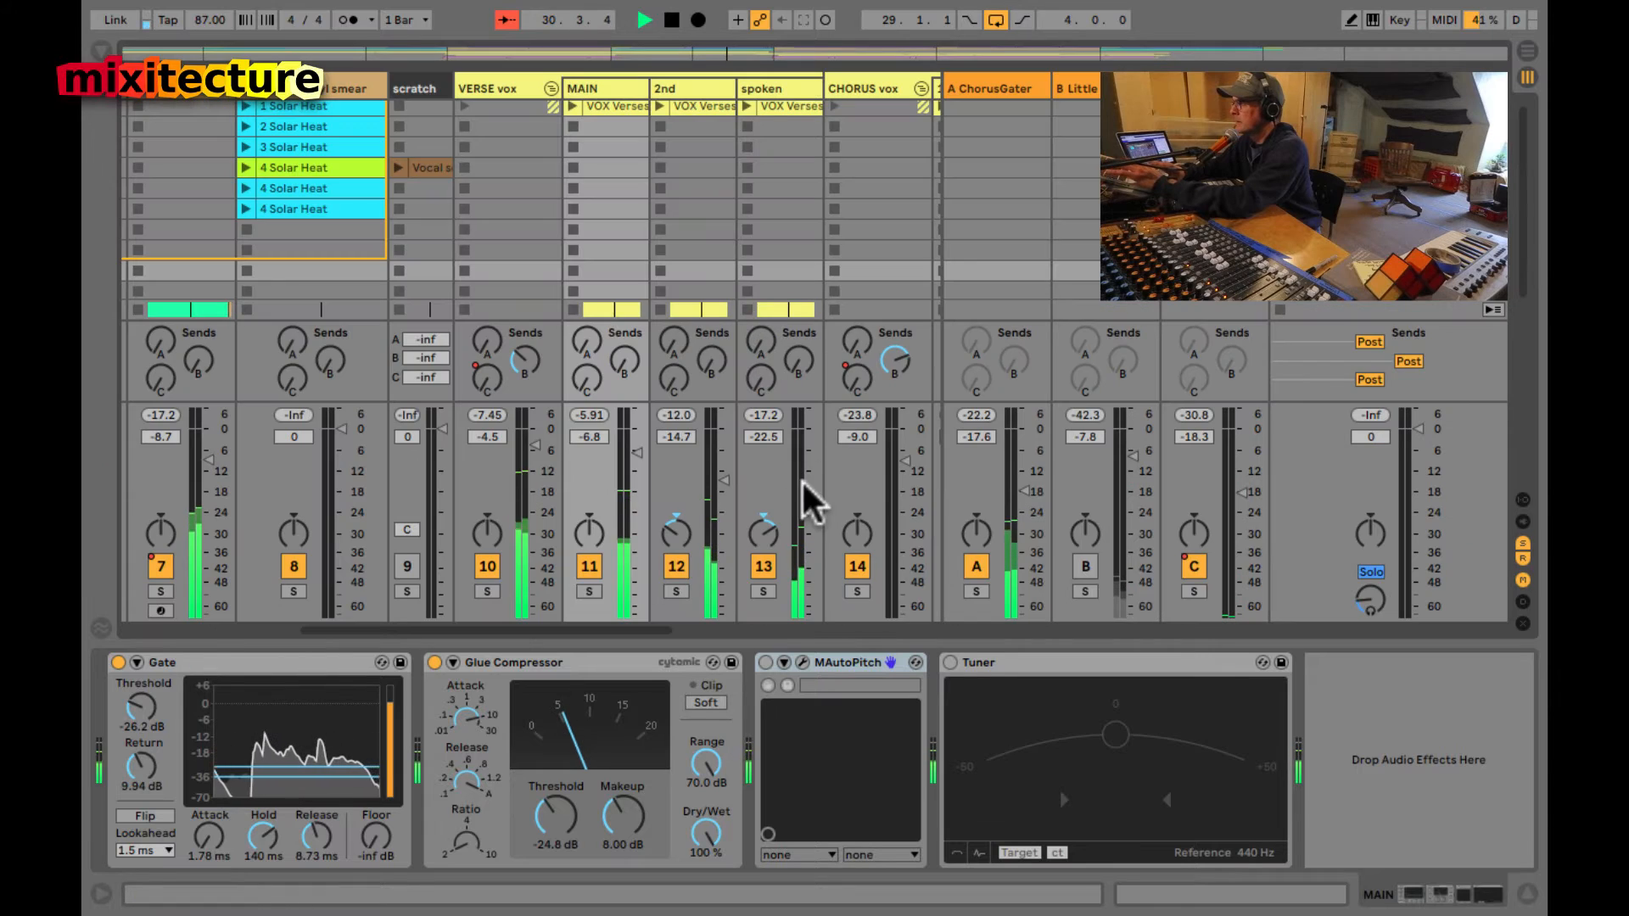
left_click(763, 566)
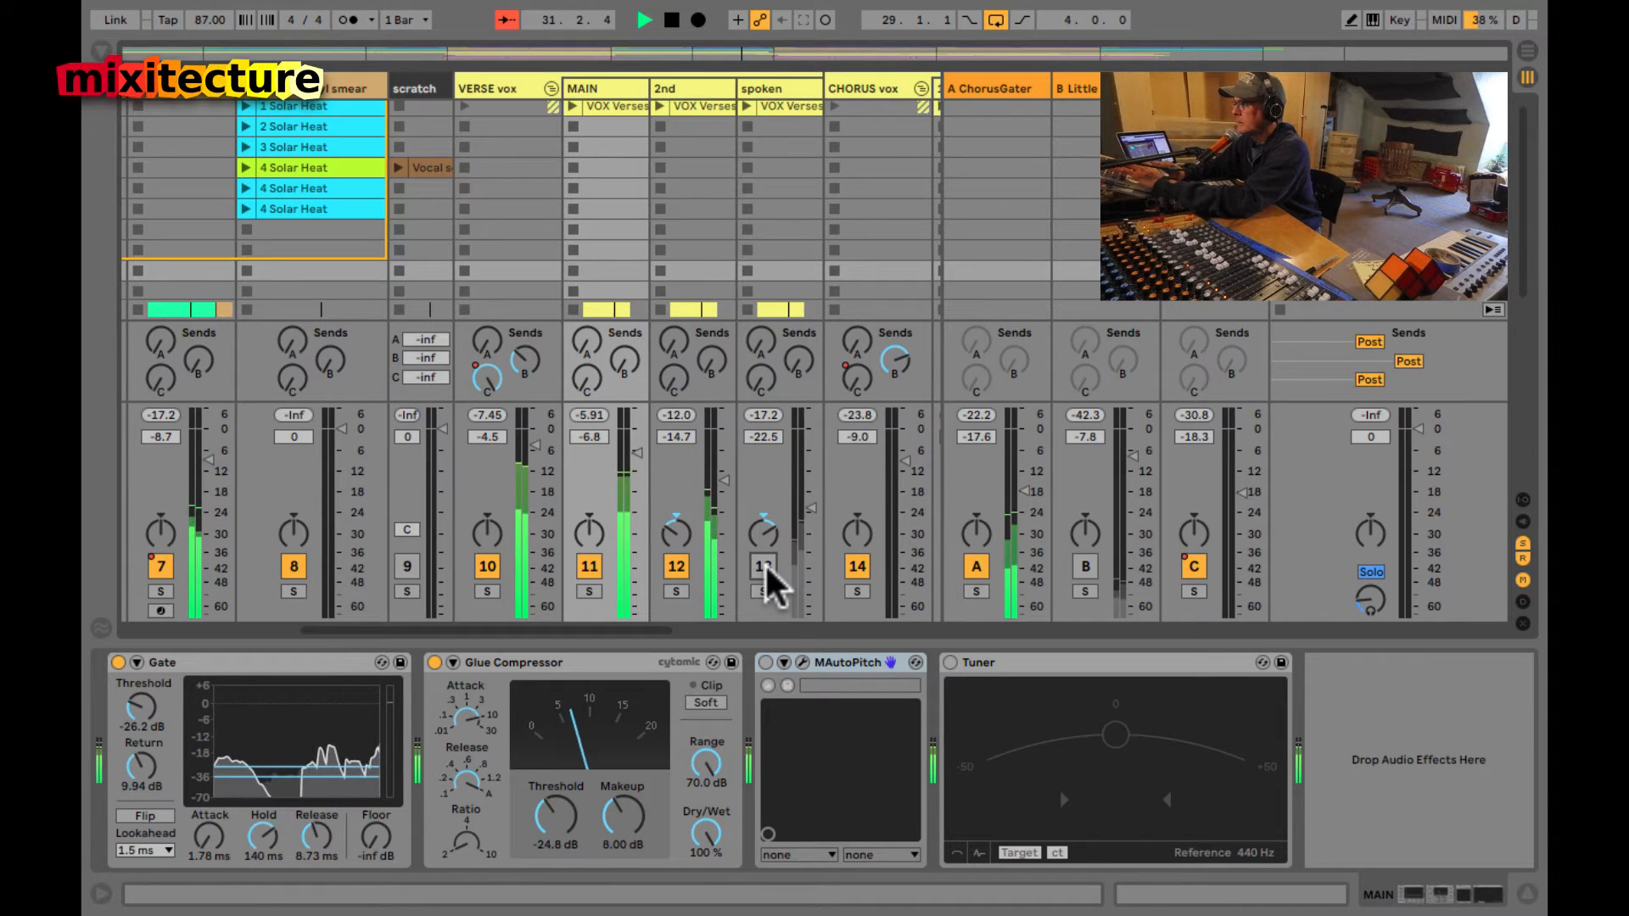
left_click(586, 567)
left_click(585, 567)
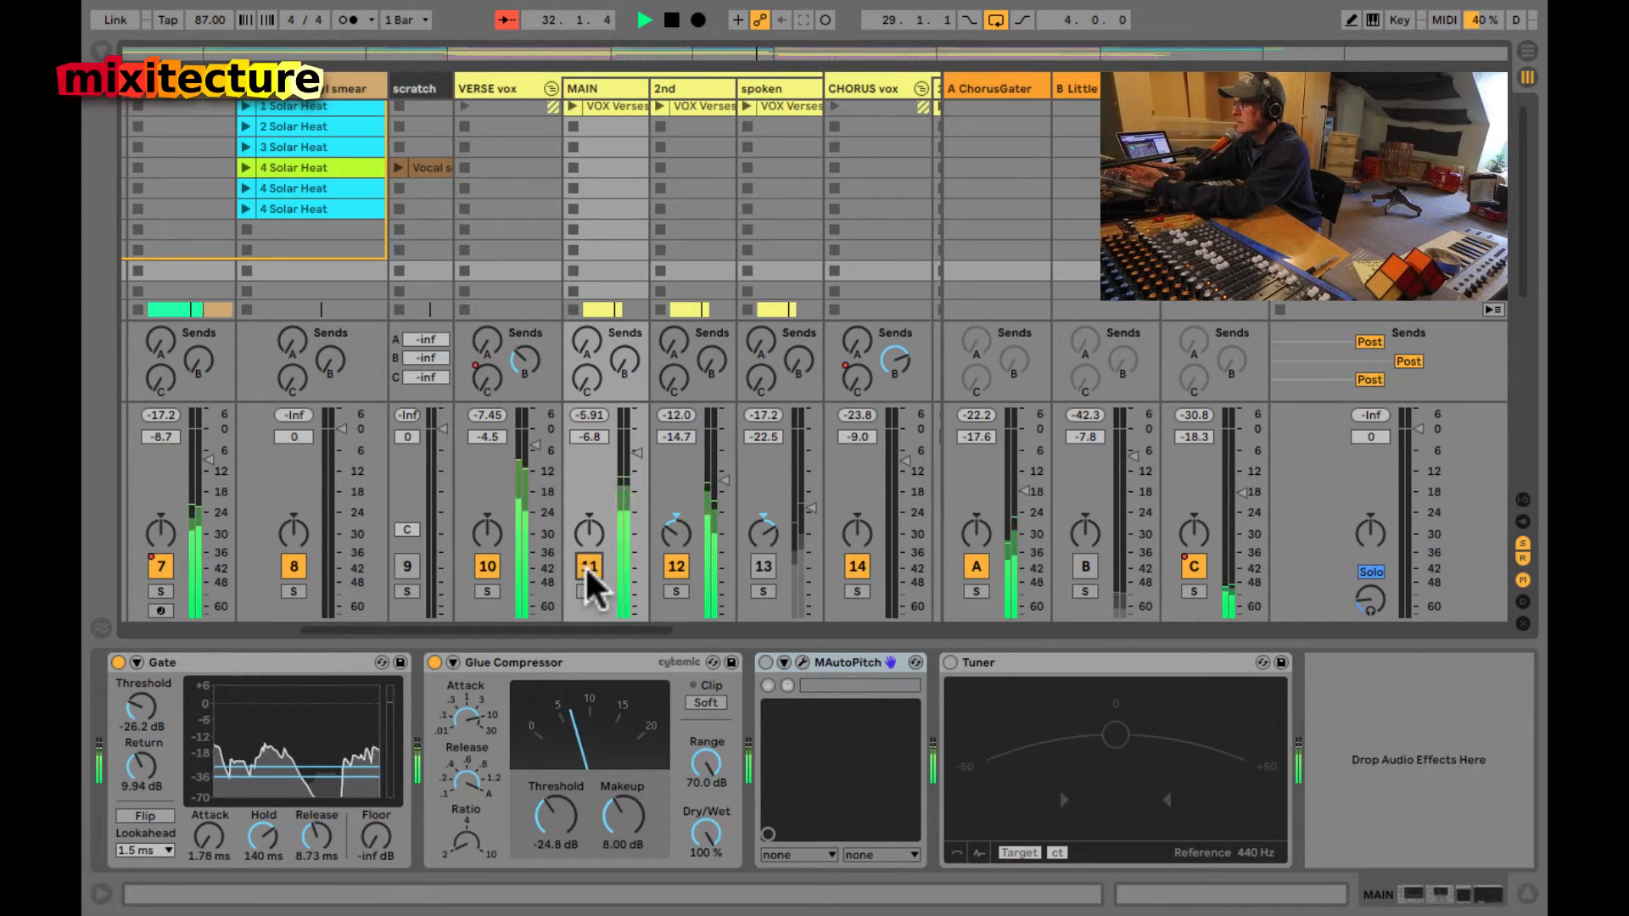
left_click(763, 568)
key("space")
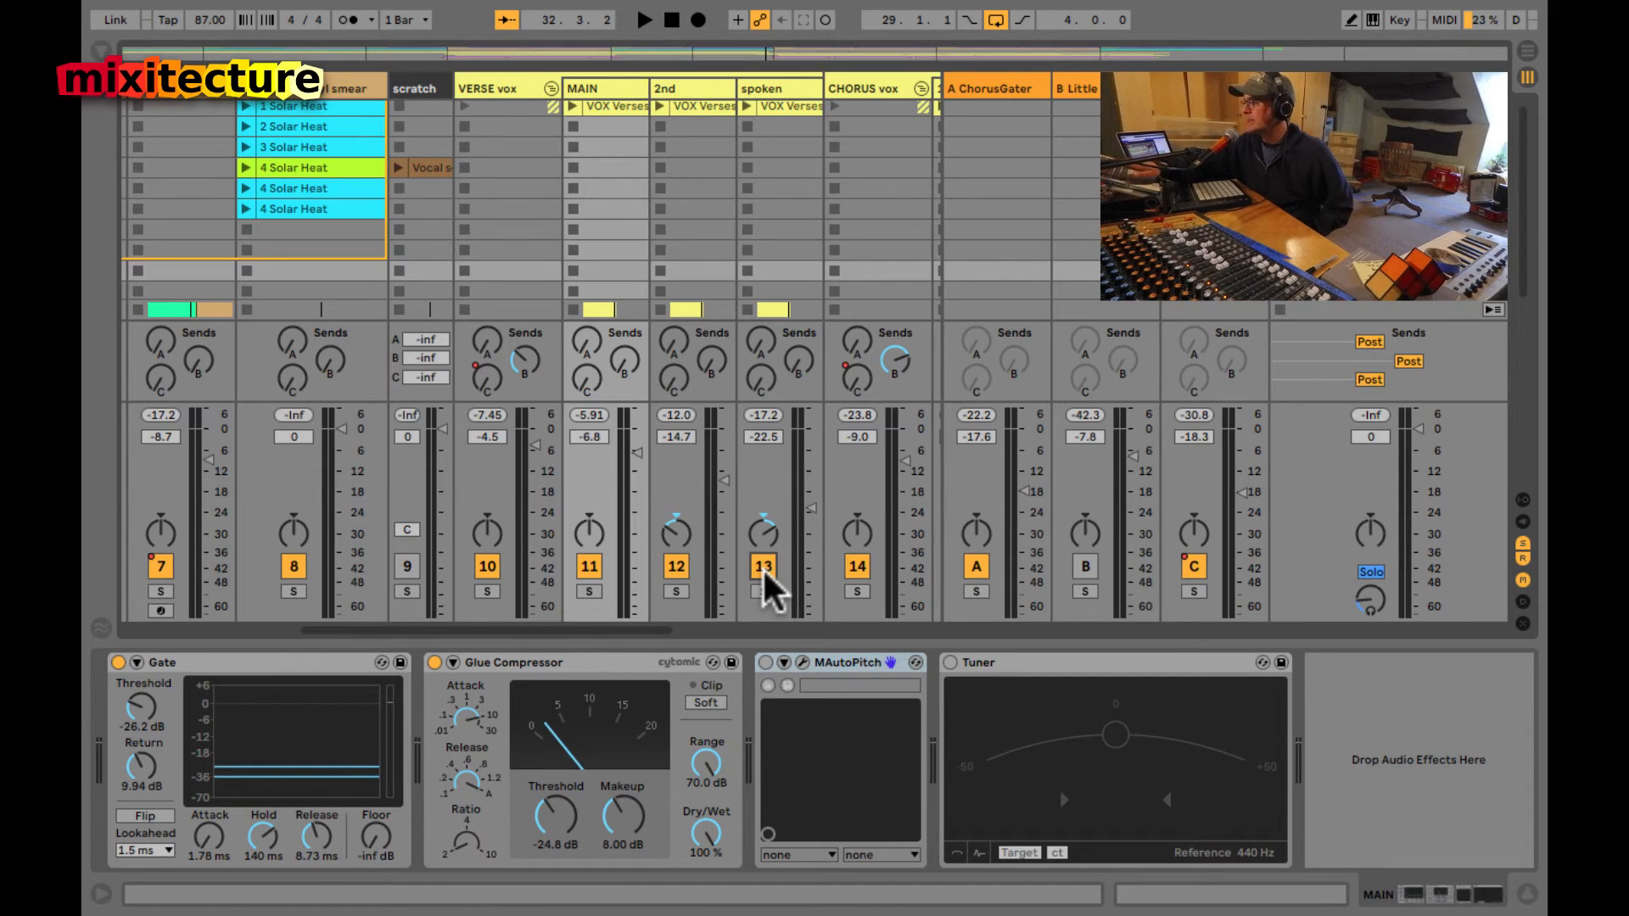
- Return to Arrangement View and examine the verse vocal clips on the MAIN, 2nd and spoken tracks
key("Tab")
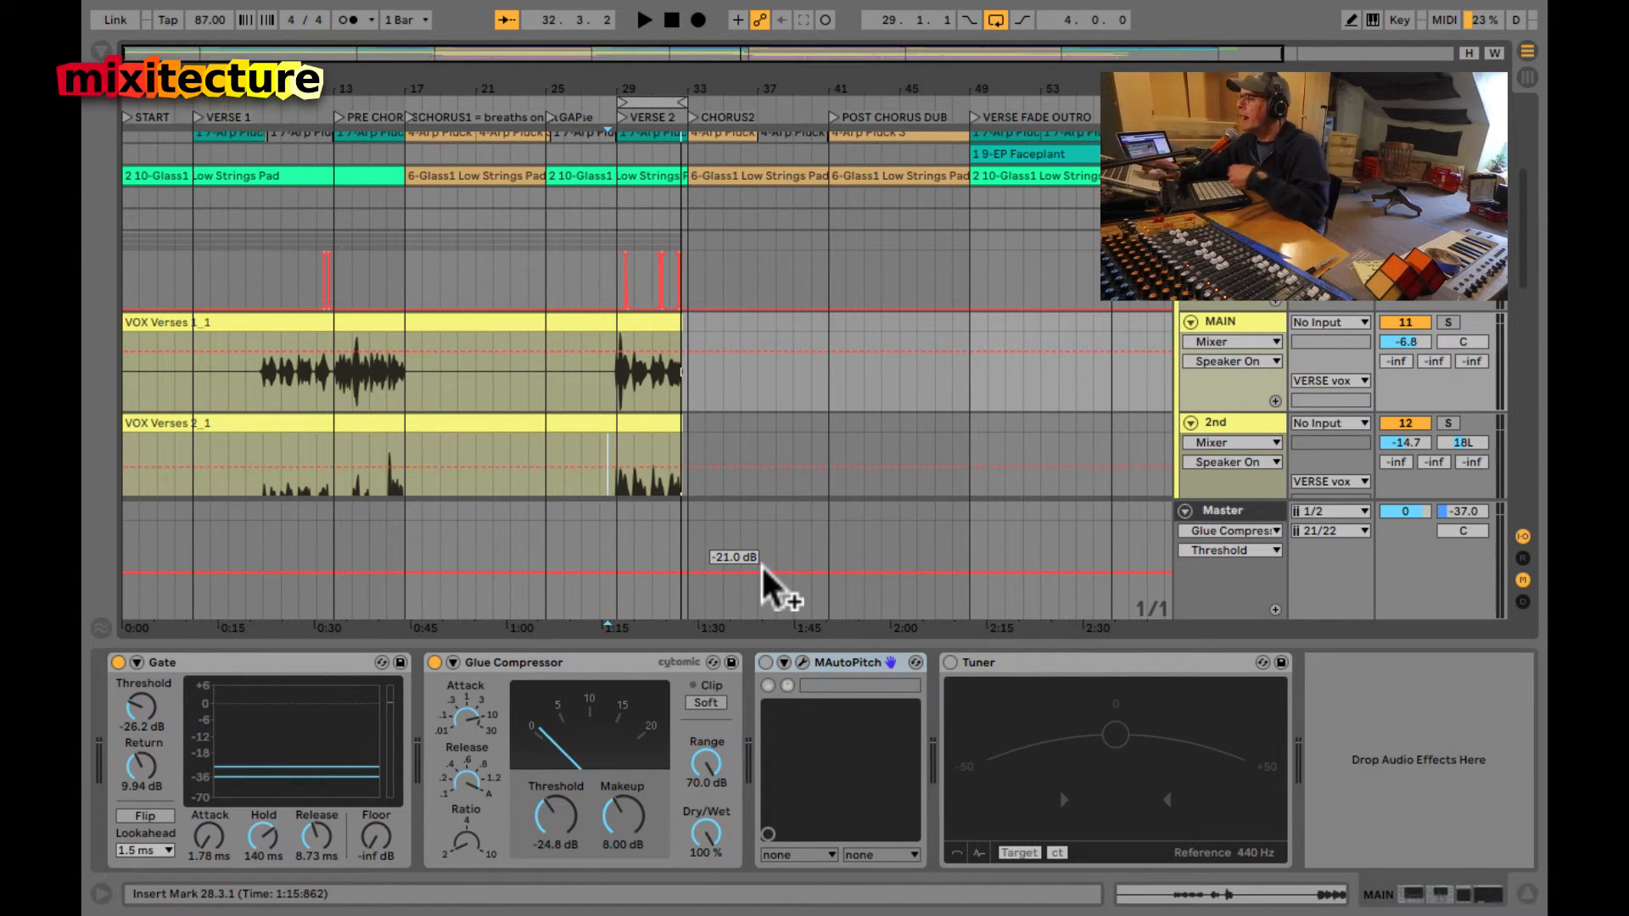
scroll(591, 369, "down", 2)
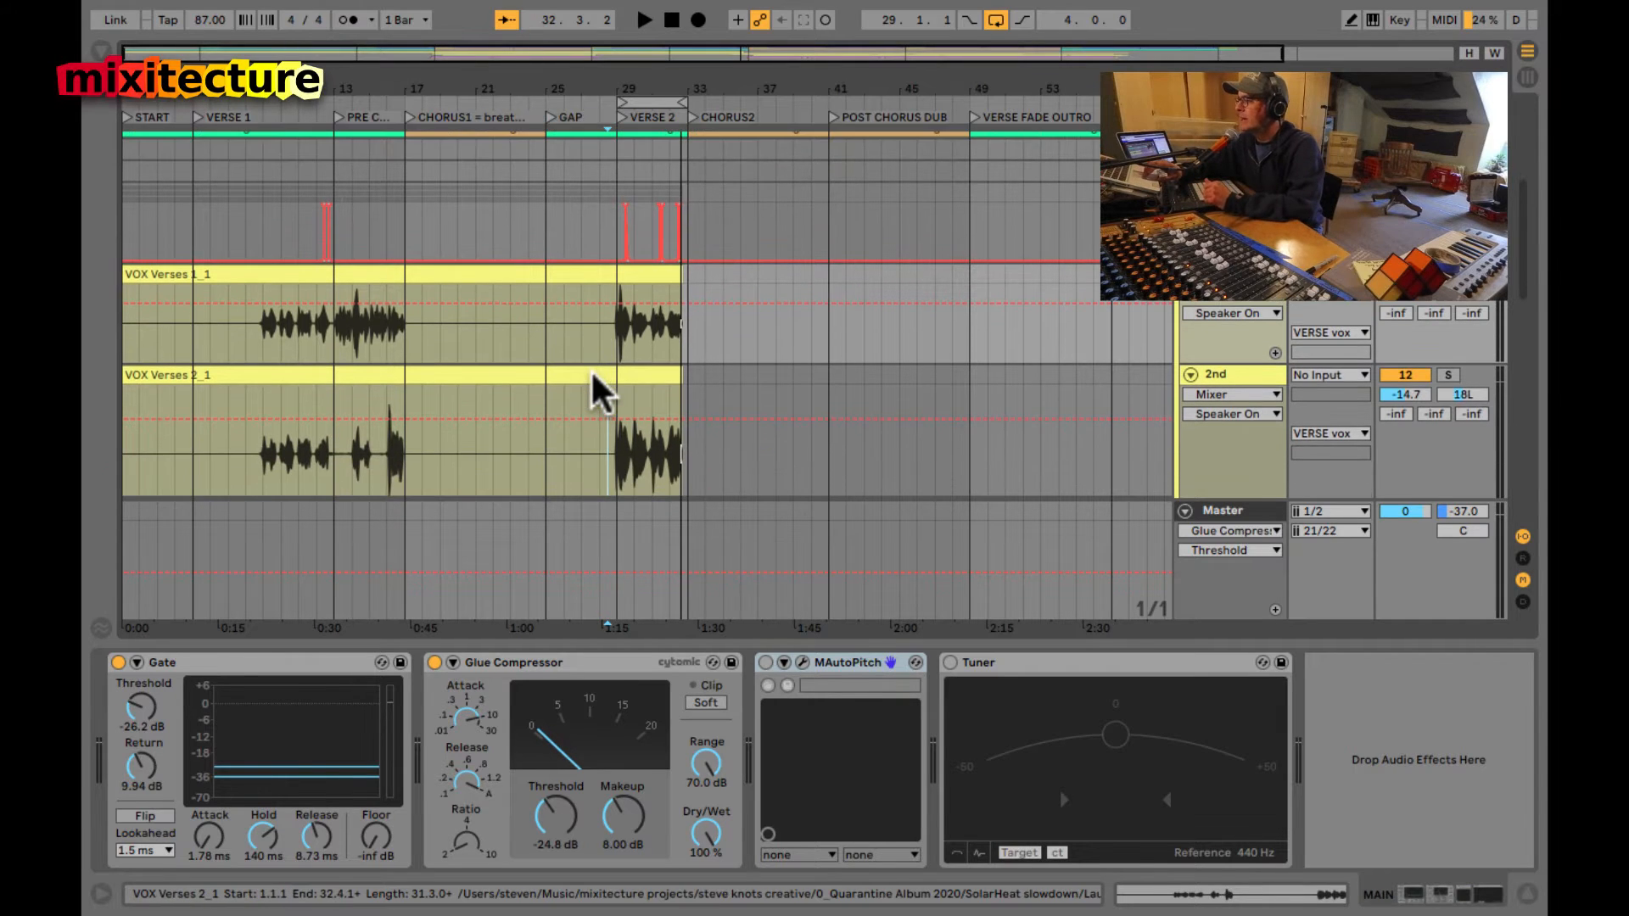
scroll(598, 367, "up", 1)
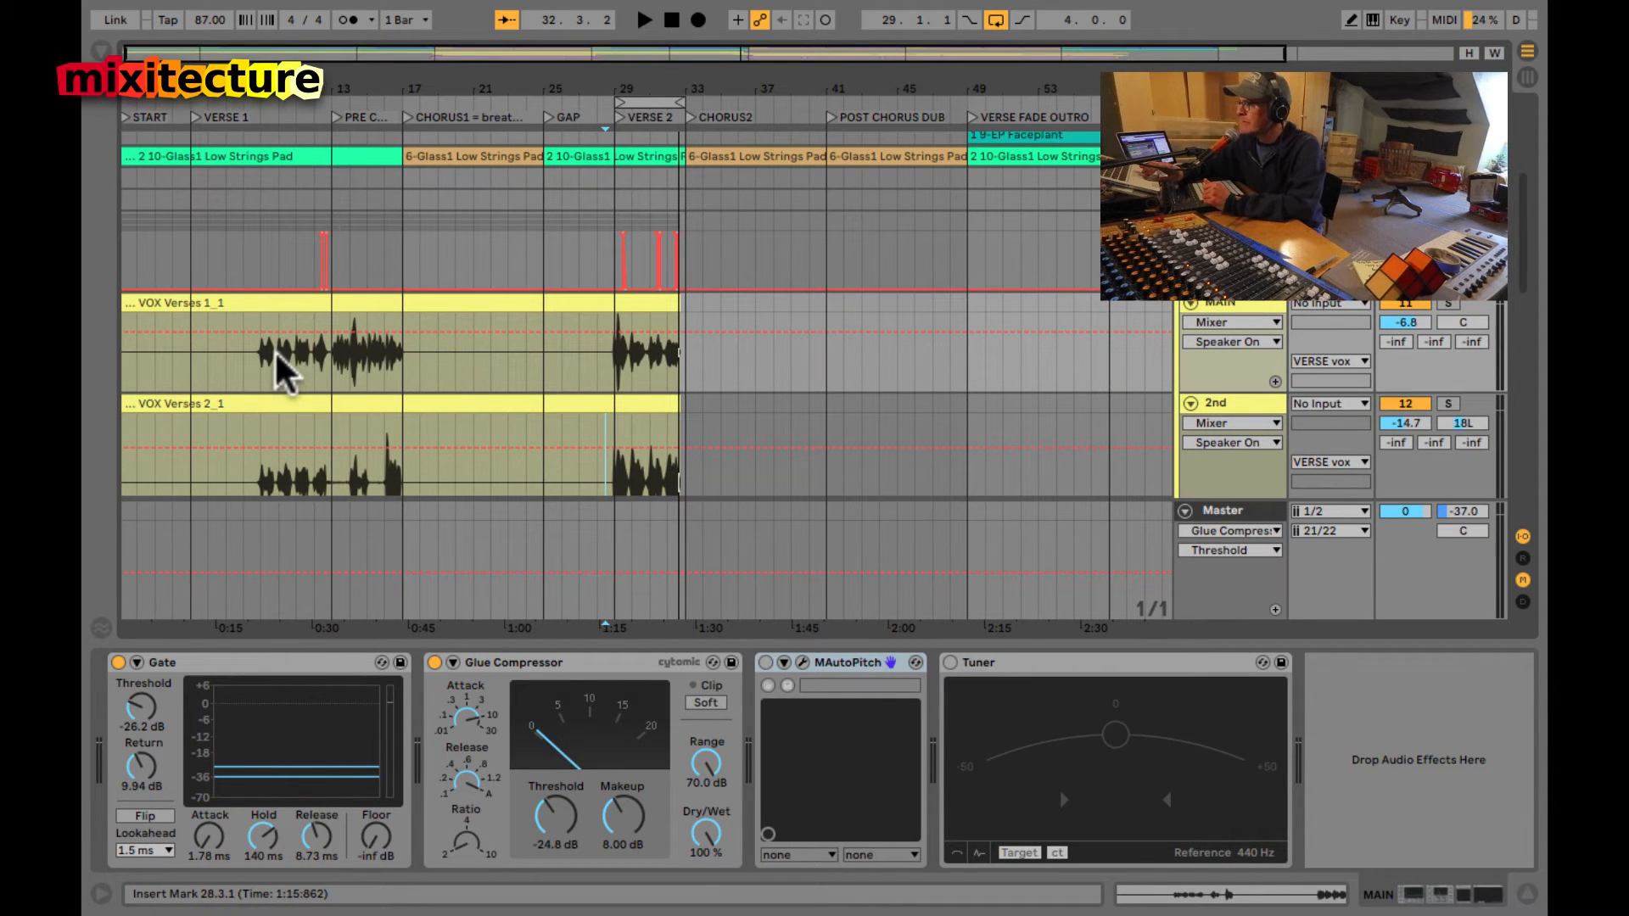
left_click(252, 358)
scroll(251, 358, "down", 5)
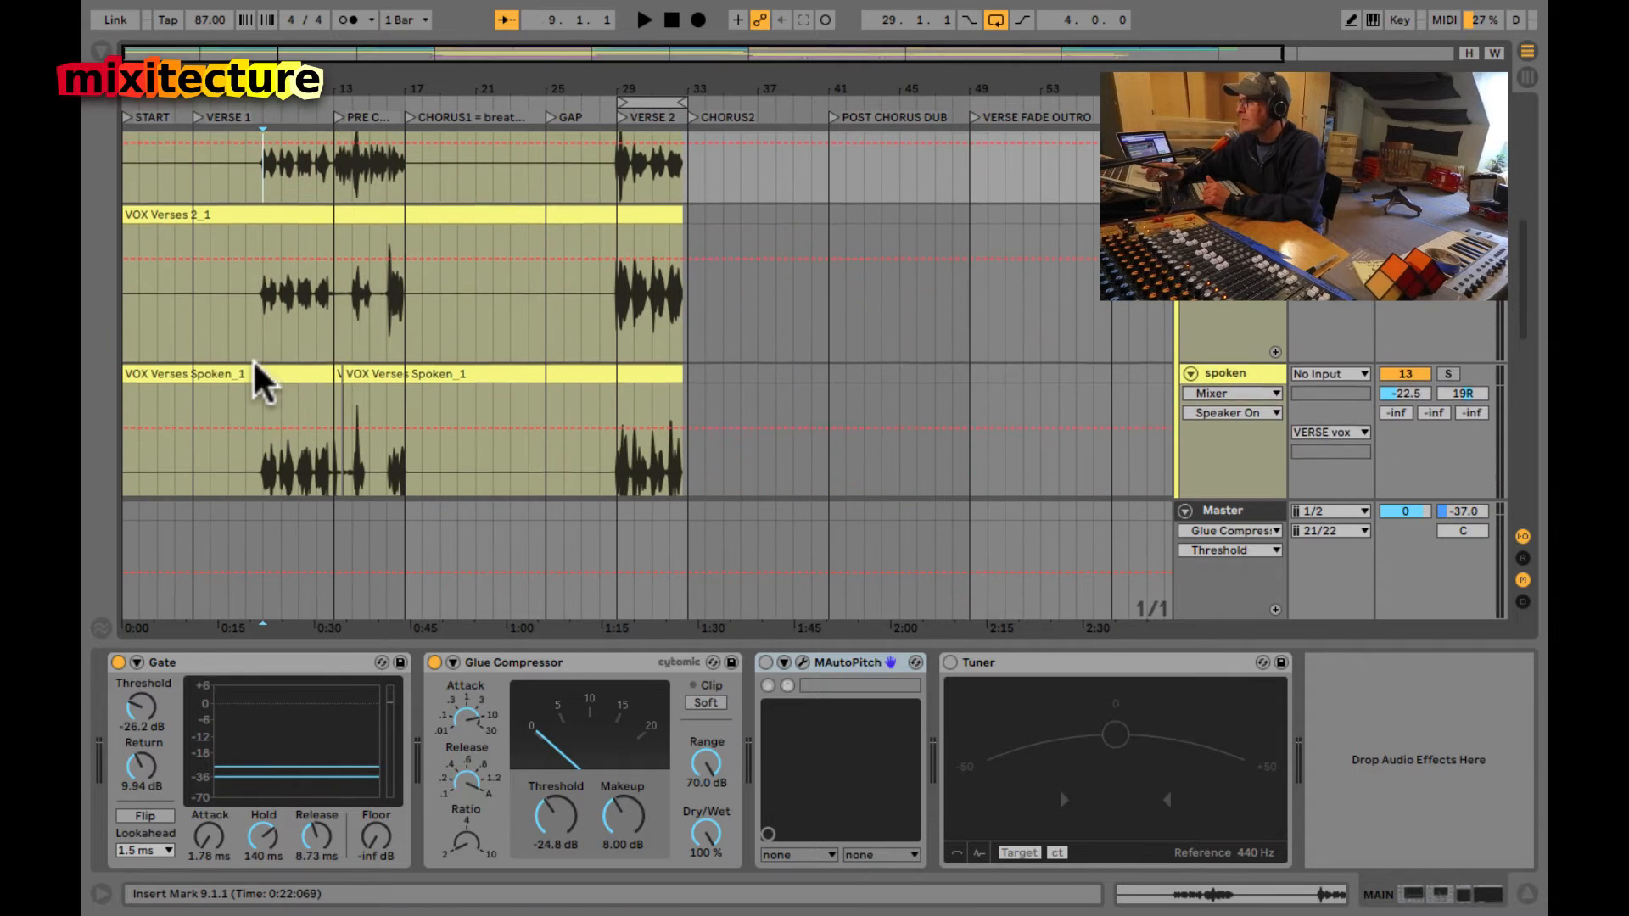
scroll(252, 358, "down", 4)
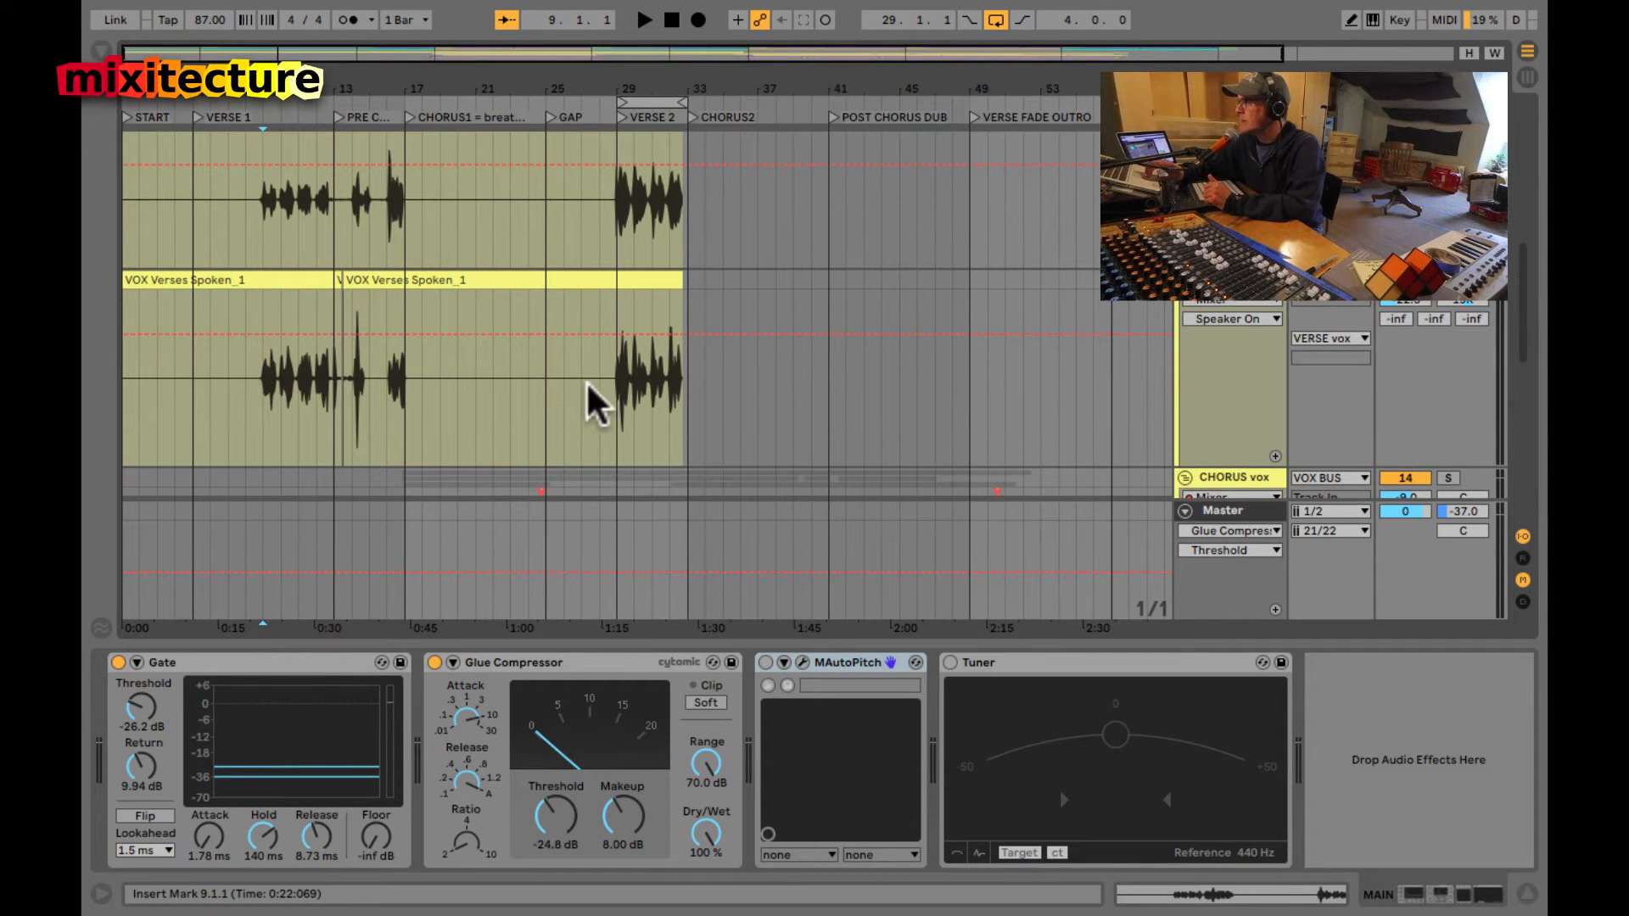
- Play the spoken vocal track from bar 28.1 and lower its mixer volume to -24.5 dB, checking it briefly in solo
left_click(587, 382)
key("space")
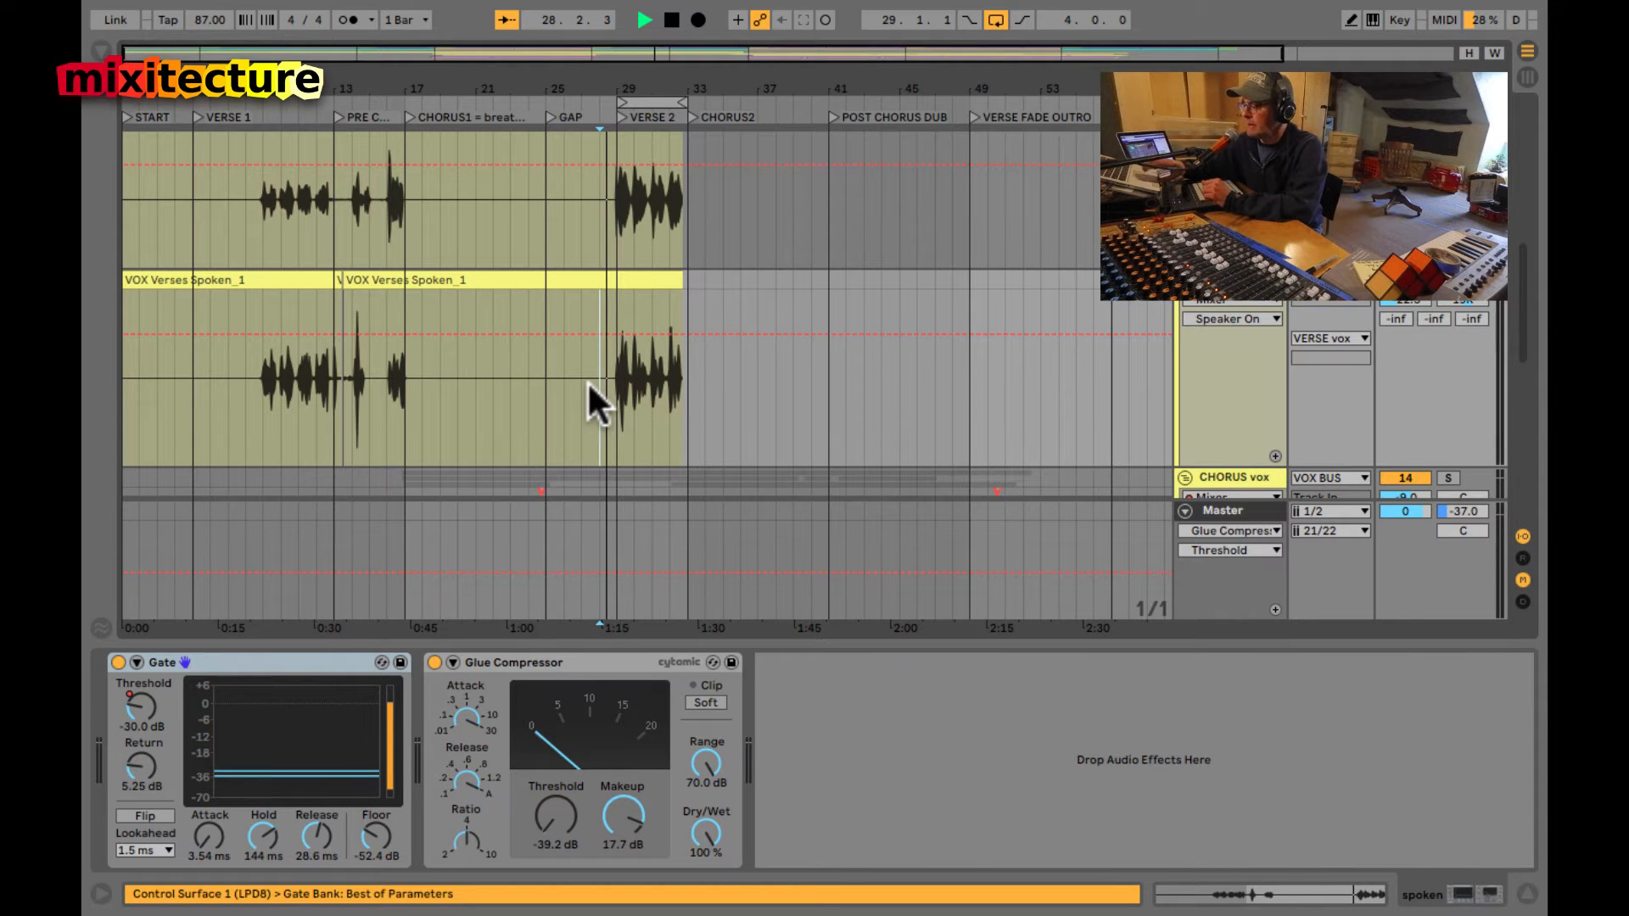
key("Tab")
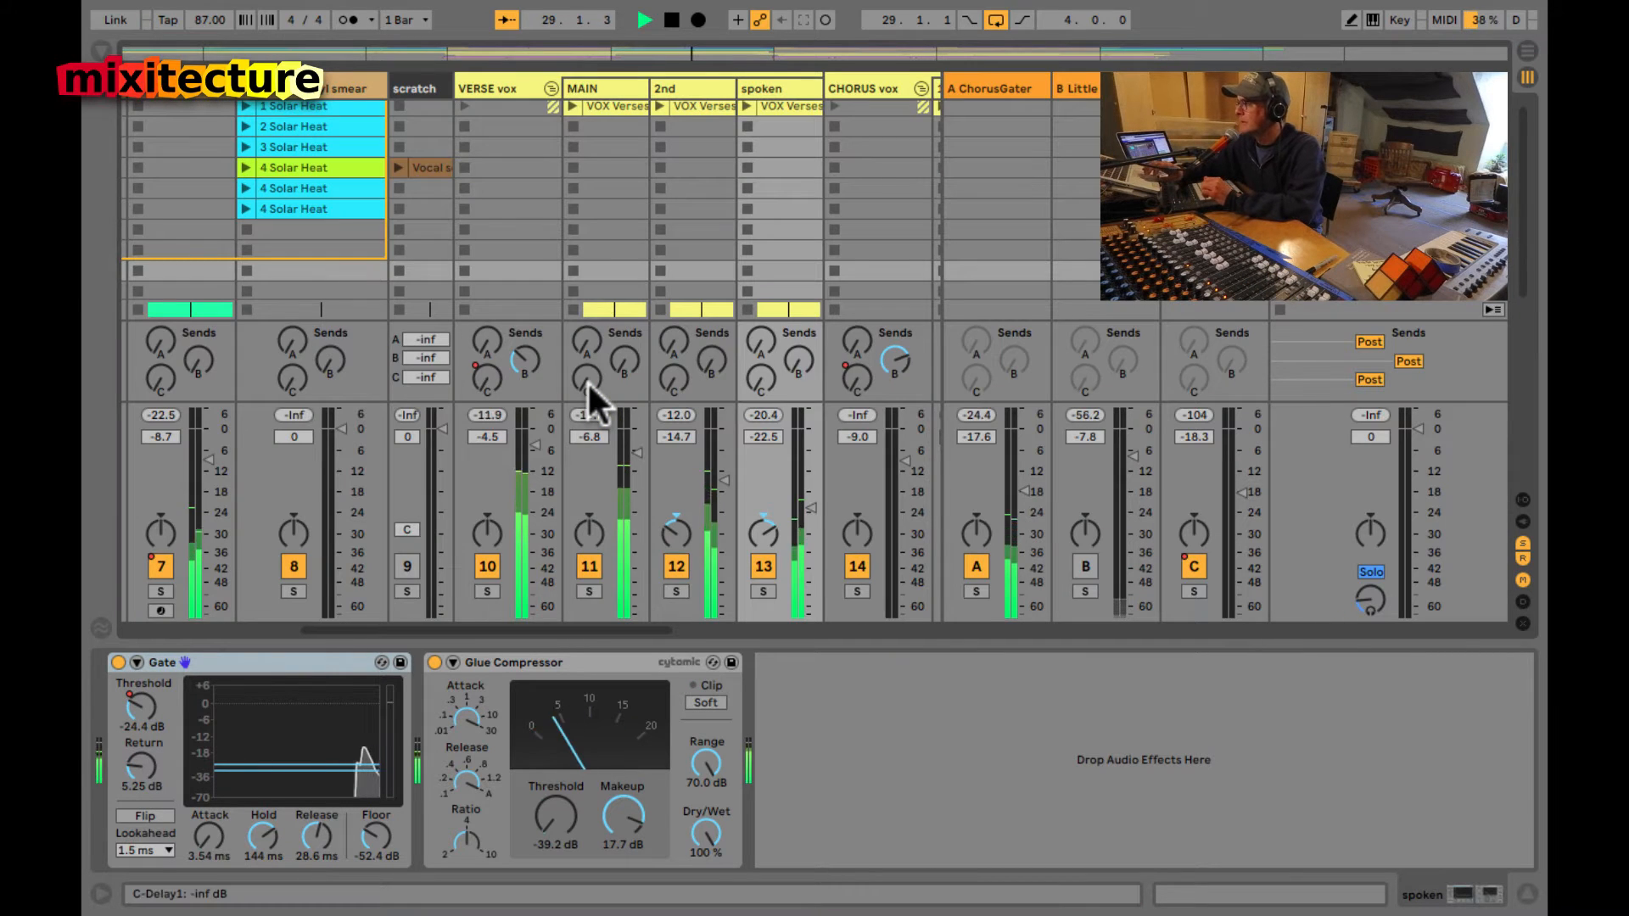
mouse_move(809, 503)
left_mouse_down()
mouse_move(804, 598)
mouse_move(810, 507)
left_mouse_up()
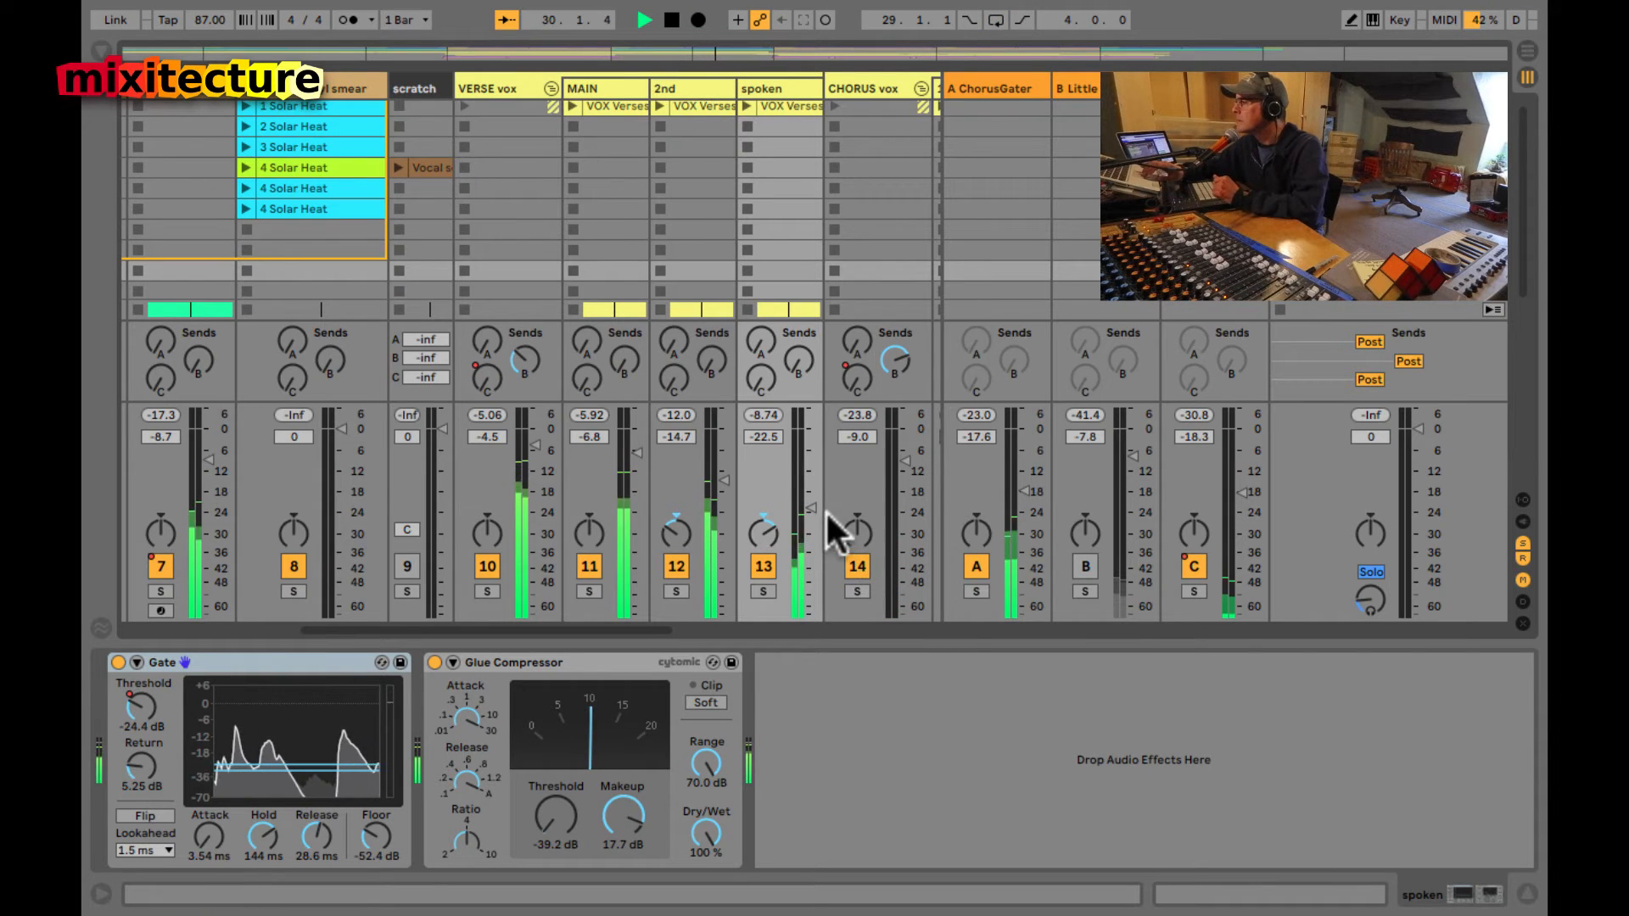
left_click_drag(810, 507, 810, 515)
left_click(761, 591)
left_click(761, 591)
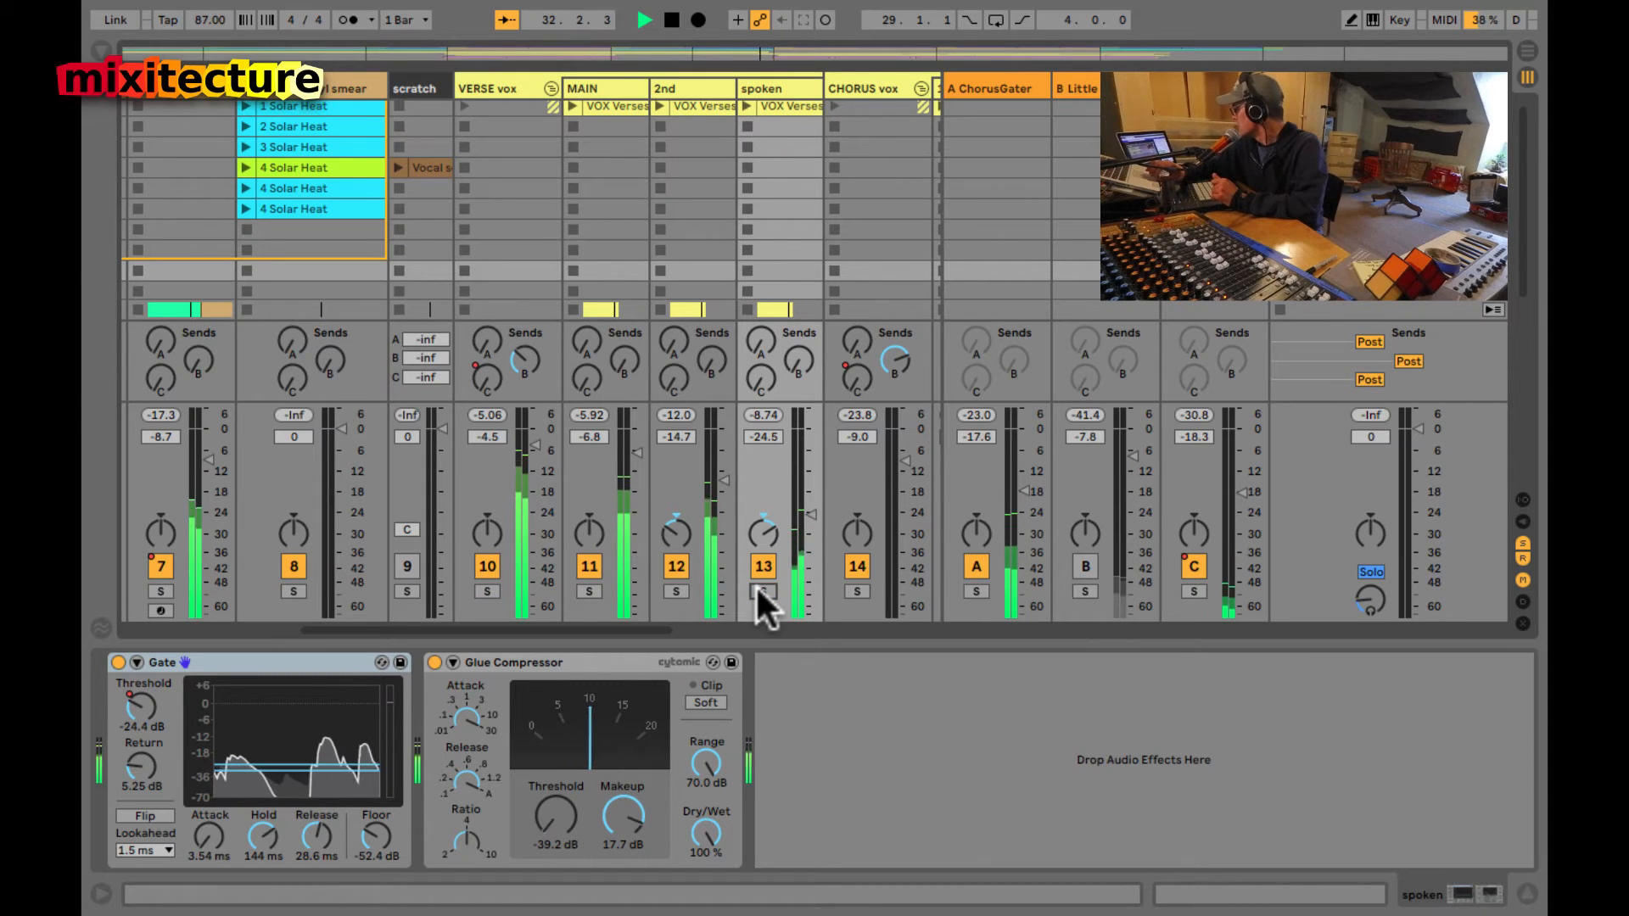
key("space")
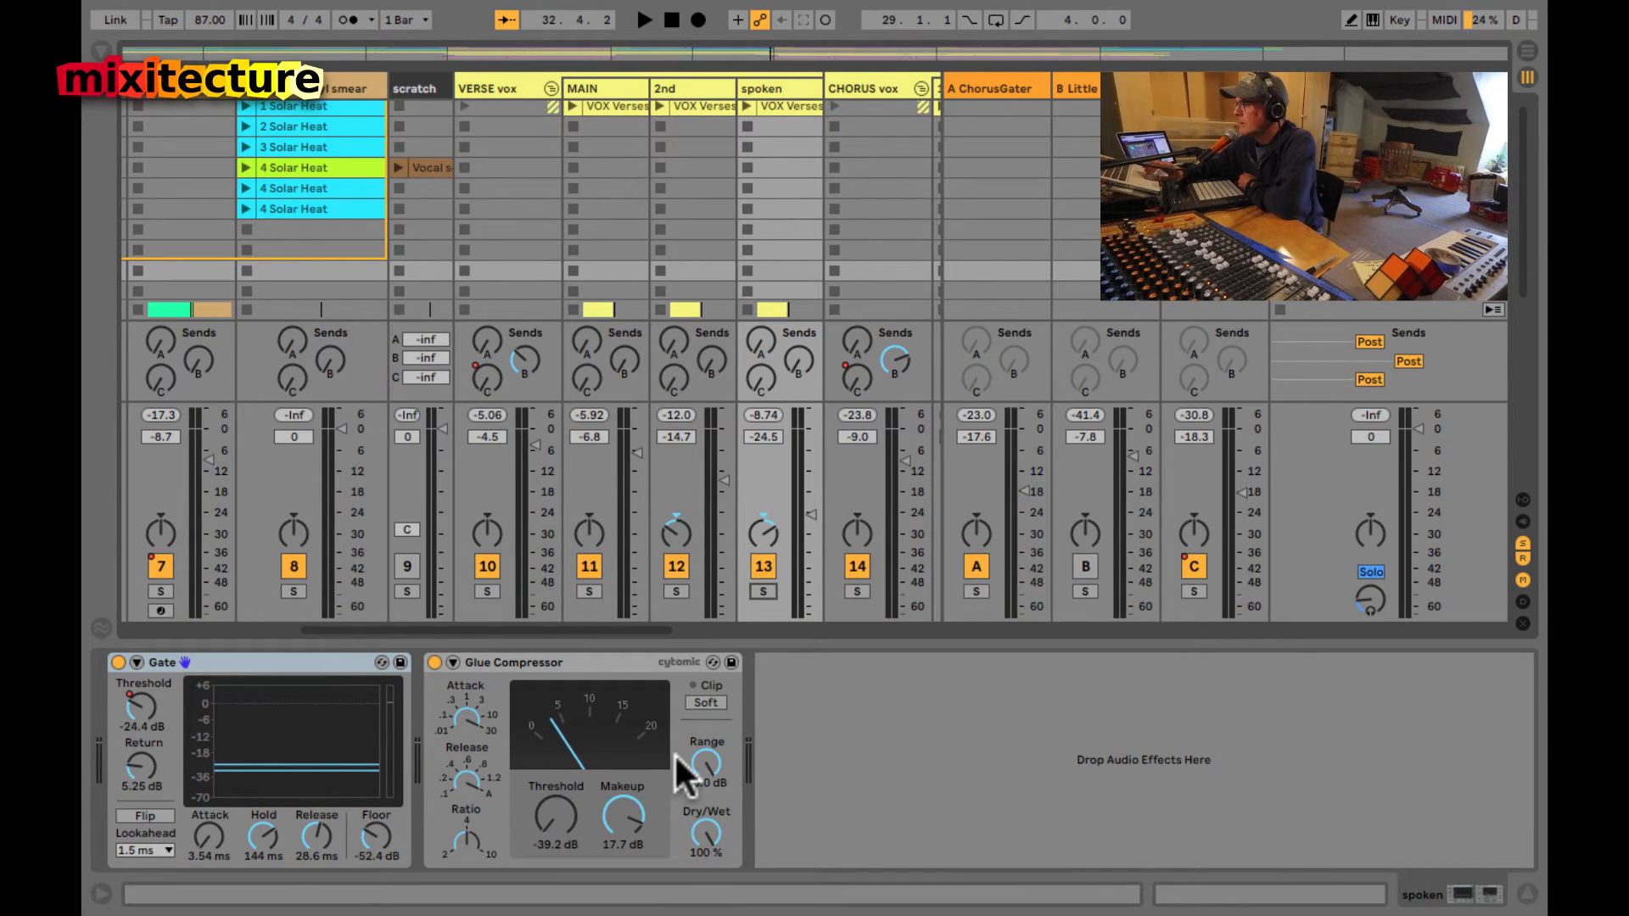
- Enable Soft clipping on the spoken track's Glue Compressor, set Threshold to -34.3 dB and Makeup to 20.0 dB, and restart playback
left_click(701, 701)
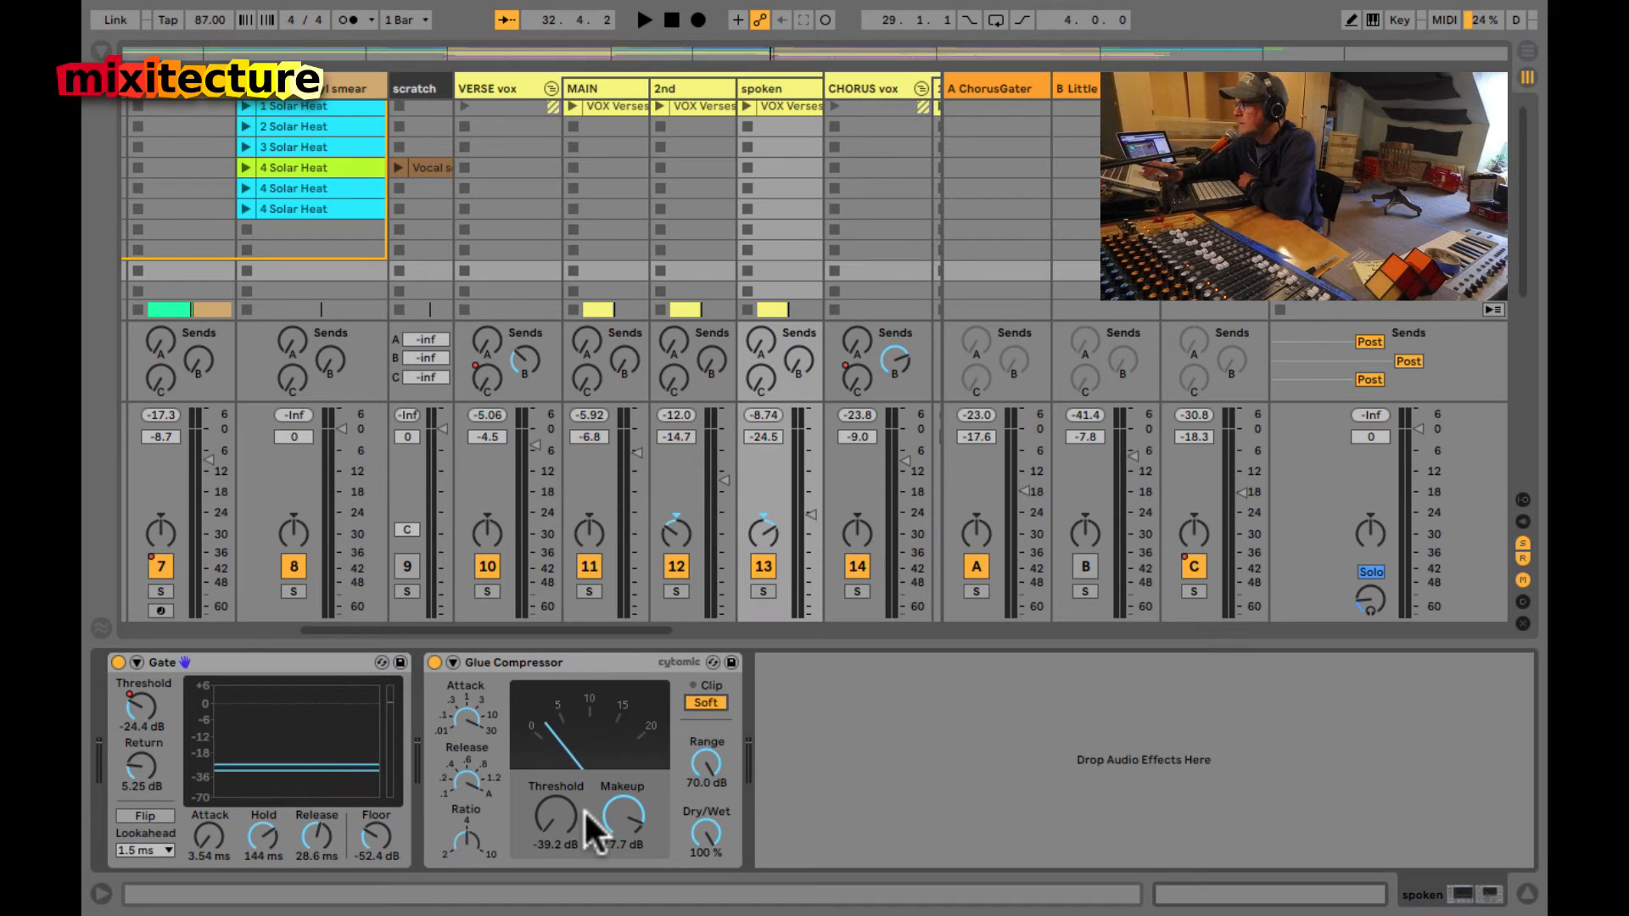
left_click_drag(551, 818, 615, 810)
key("space")
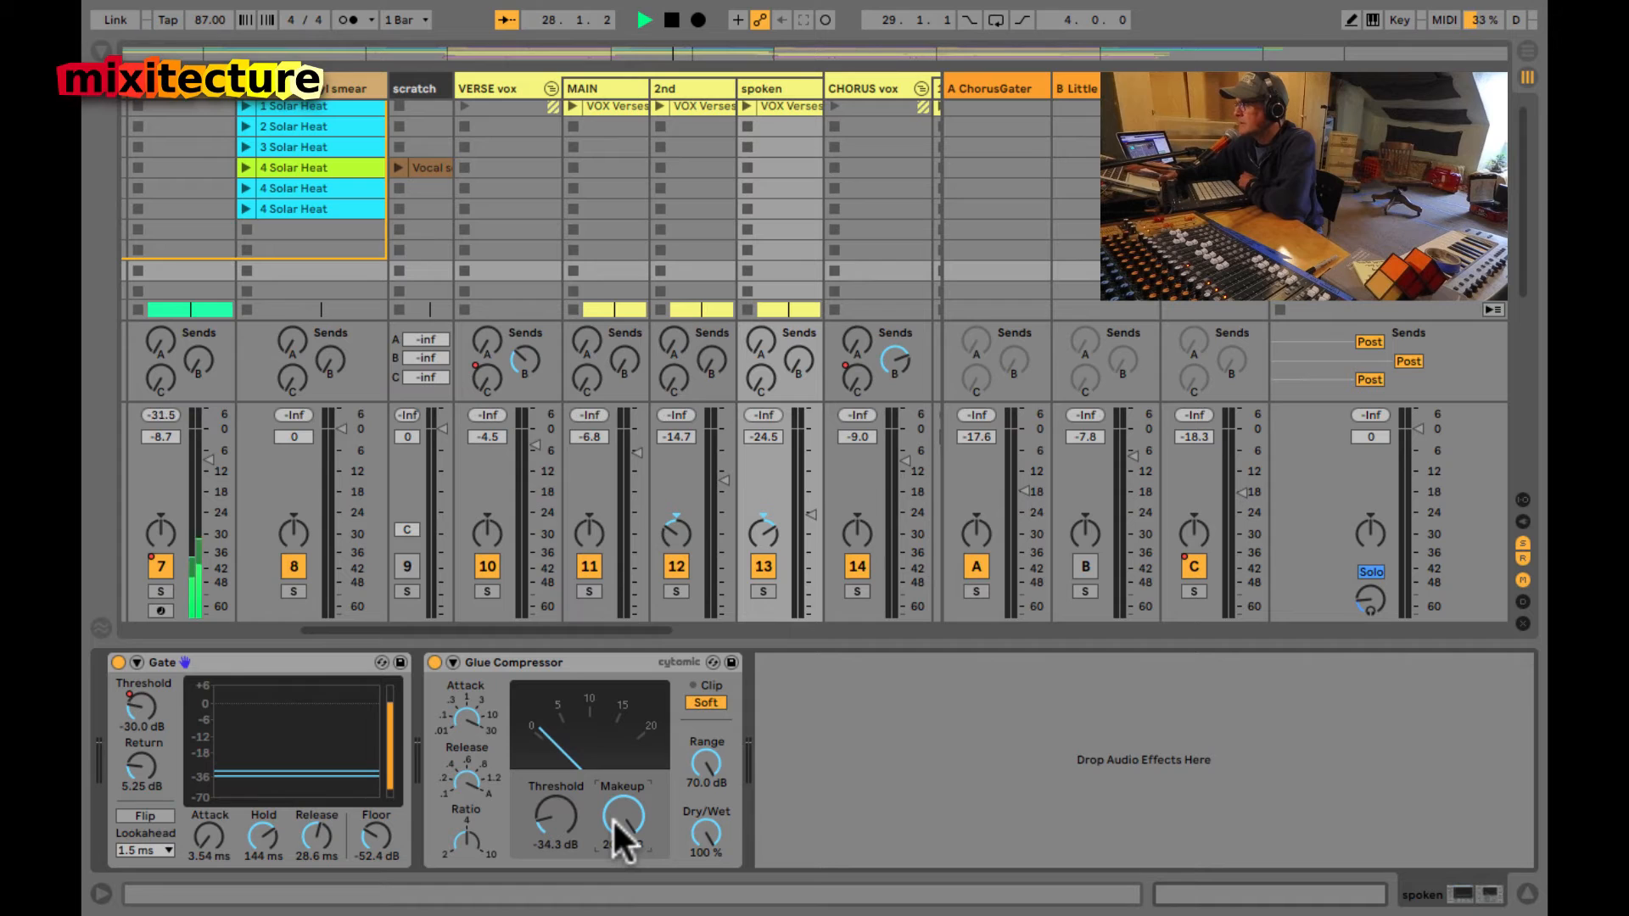
key("Tab")
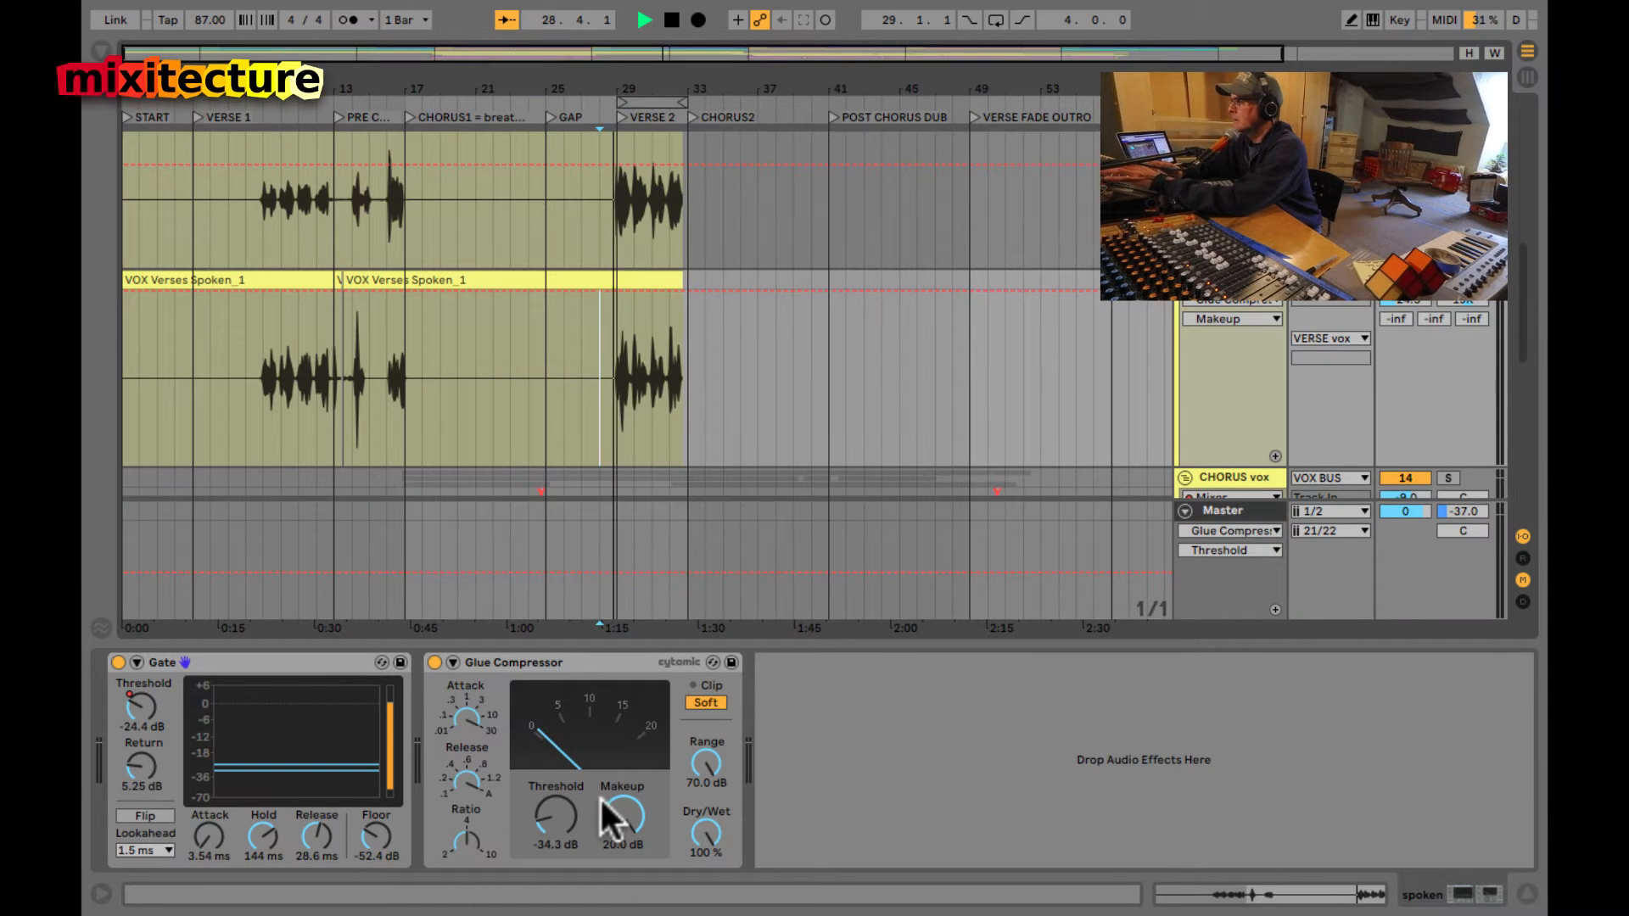
key("Tab")
- Set the spoken track's Glue Compressor Threshold to -27.0 dB and its volume to -30.0 dB, comparing it soloed and in the mix
left_click_drag(810, 514, 804, 520)
left_click(614, 806)
left_click(529, 815)
left_click_drag(529, 816, 546, 816)
left_click(763, 592)
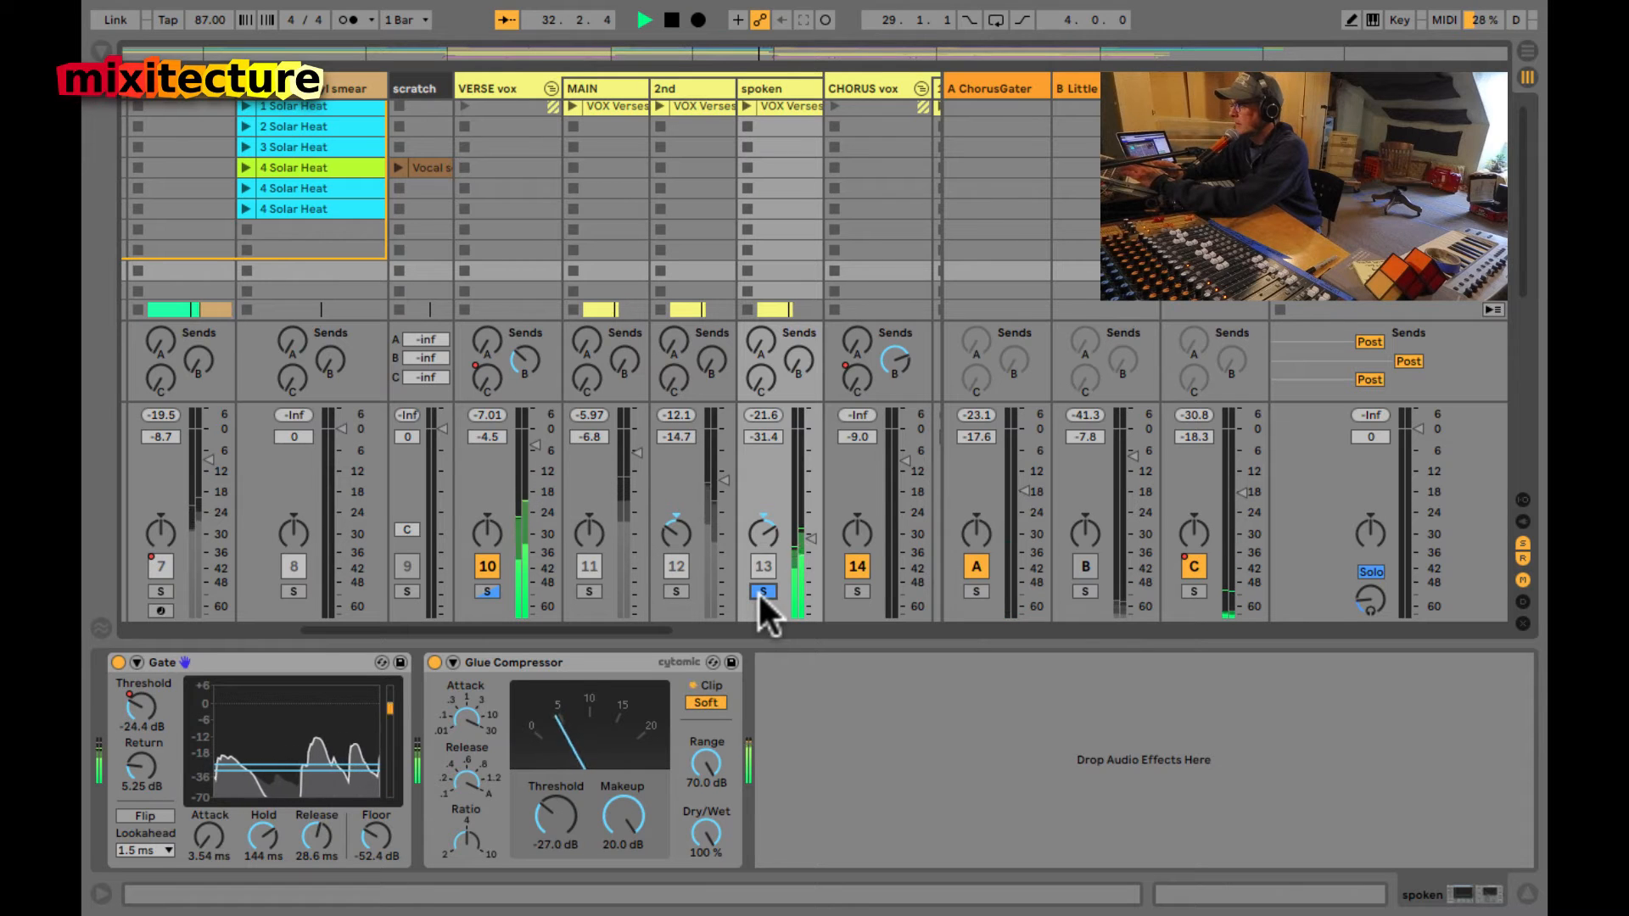
left_click(757, 591)
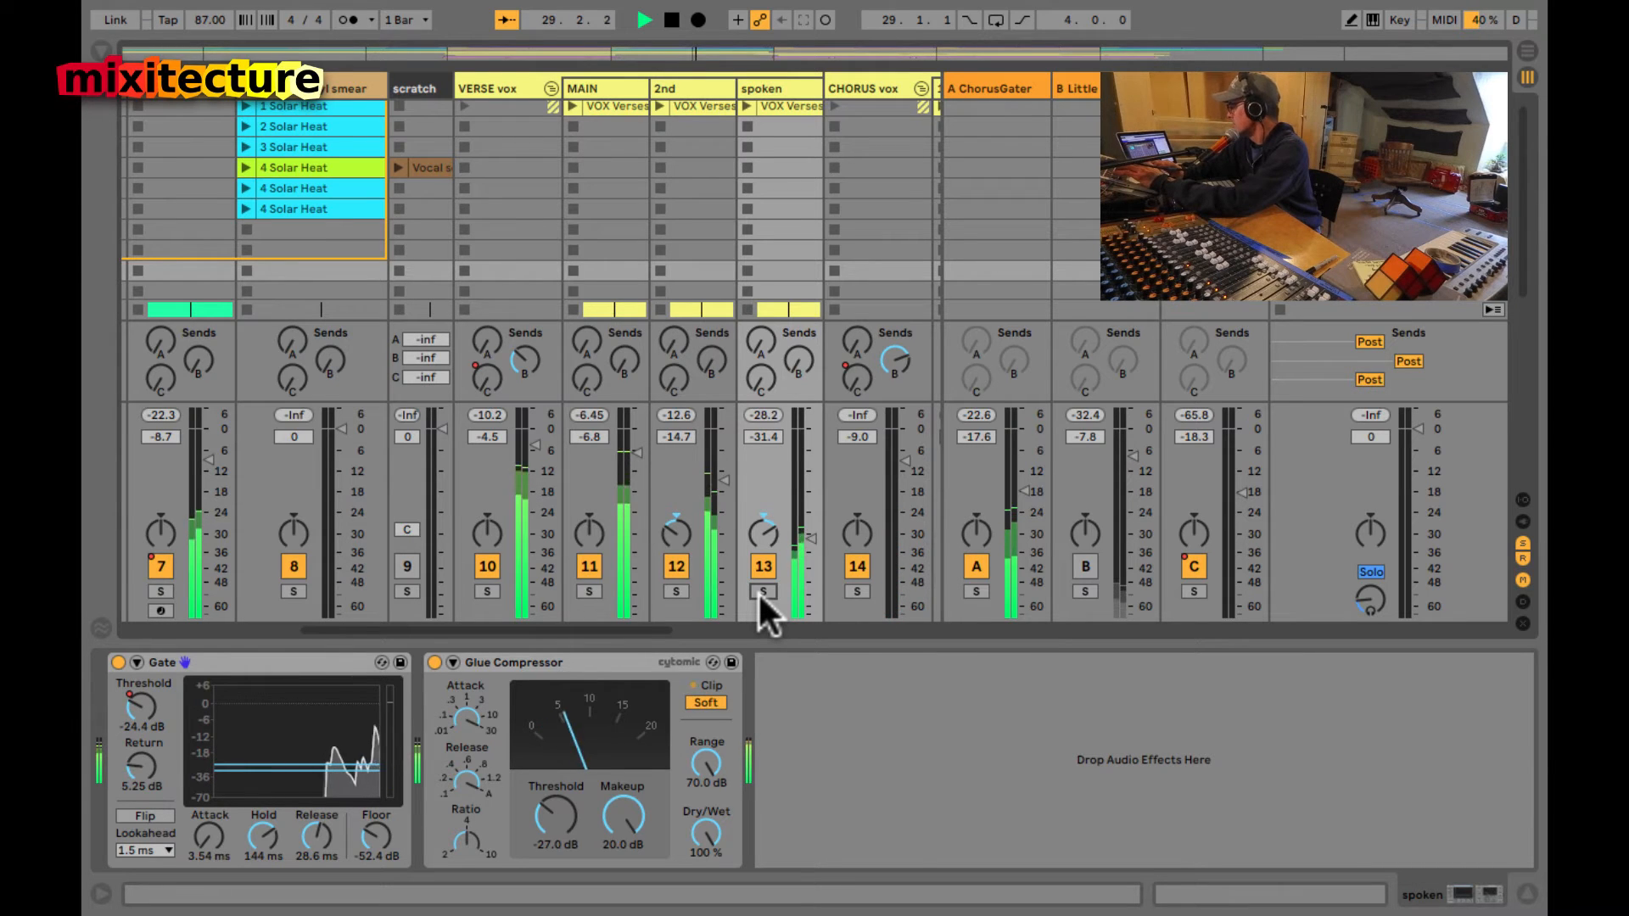
left_click(812, 539)
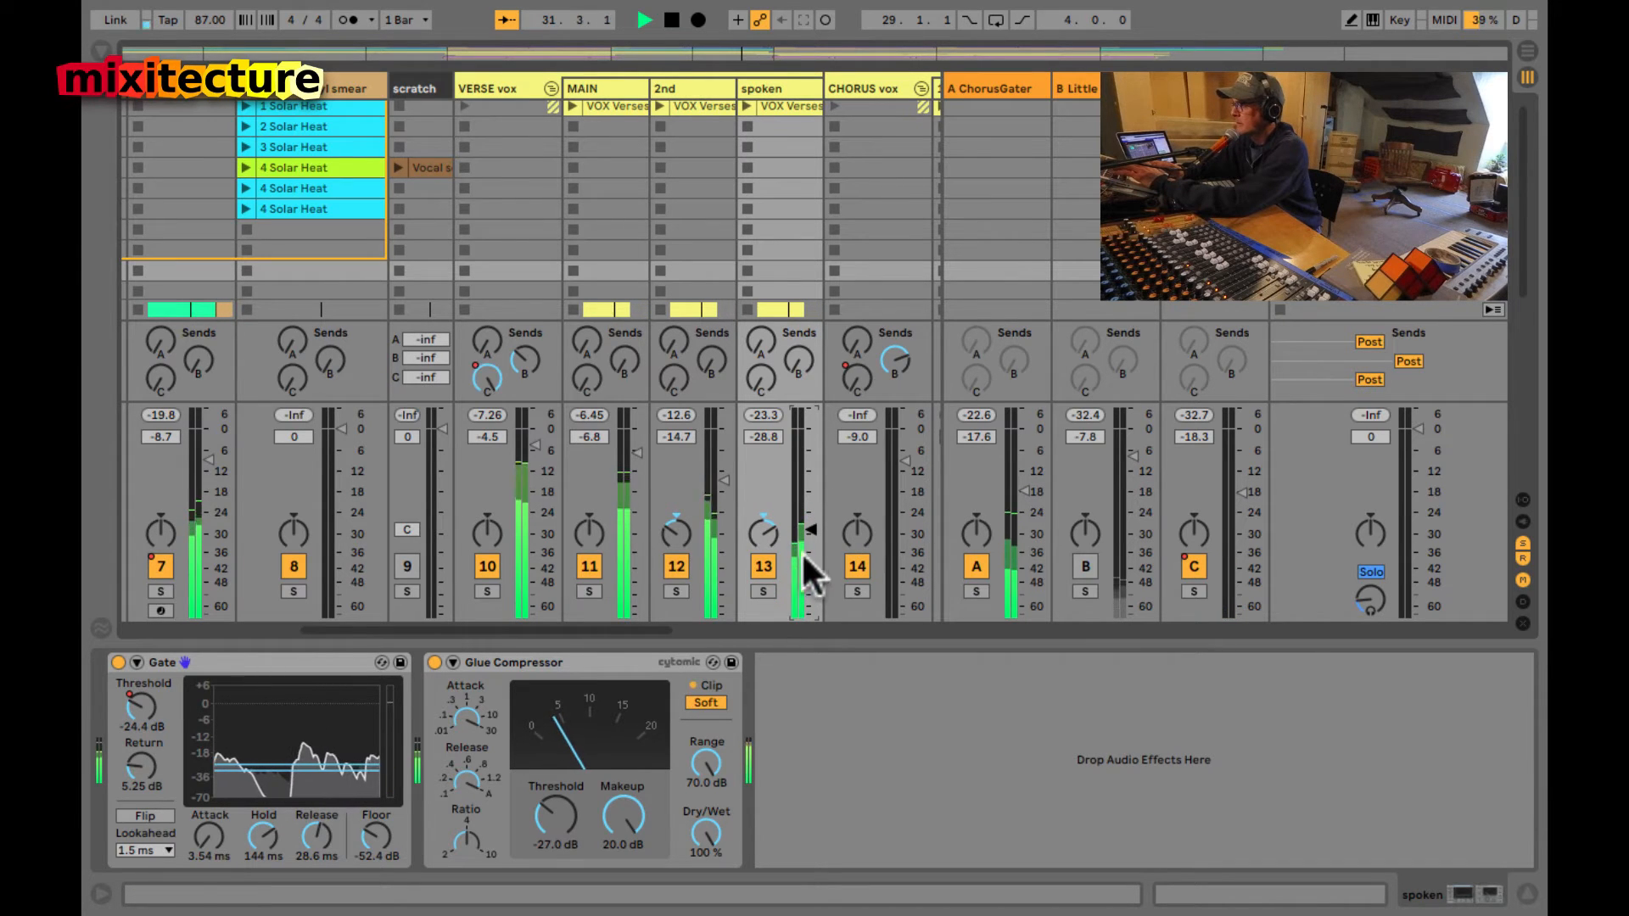
left_click(808, 533)
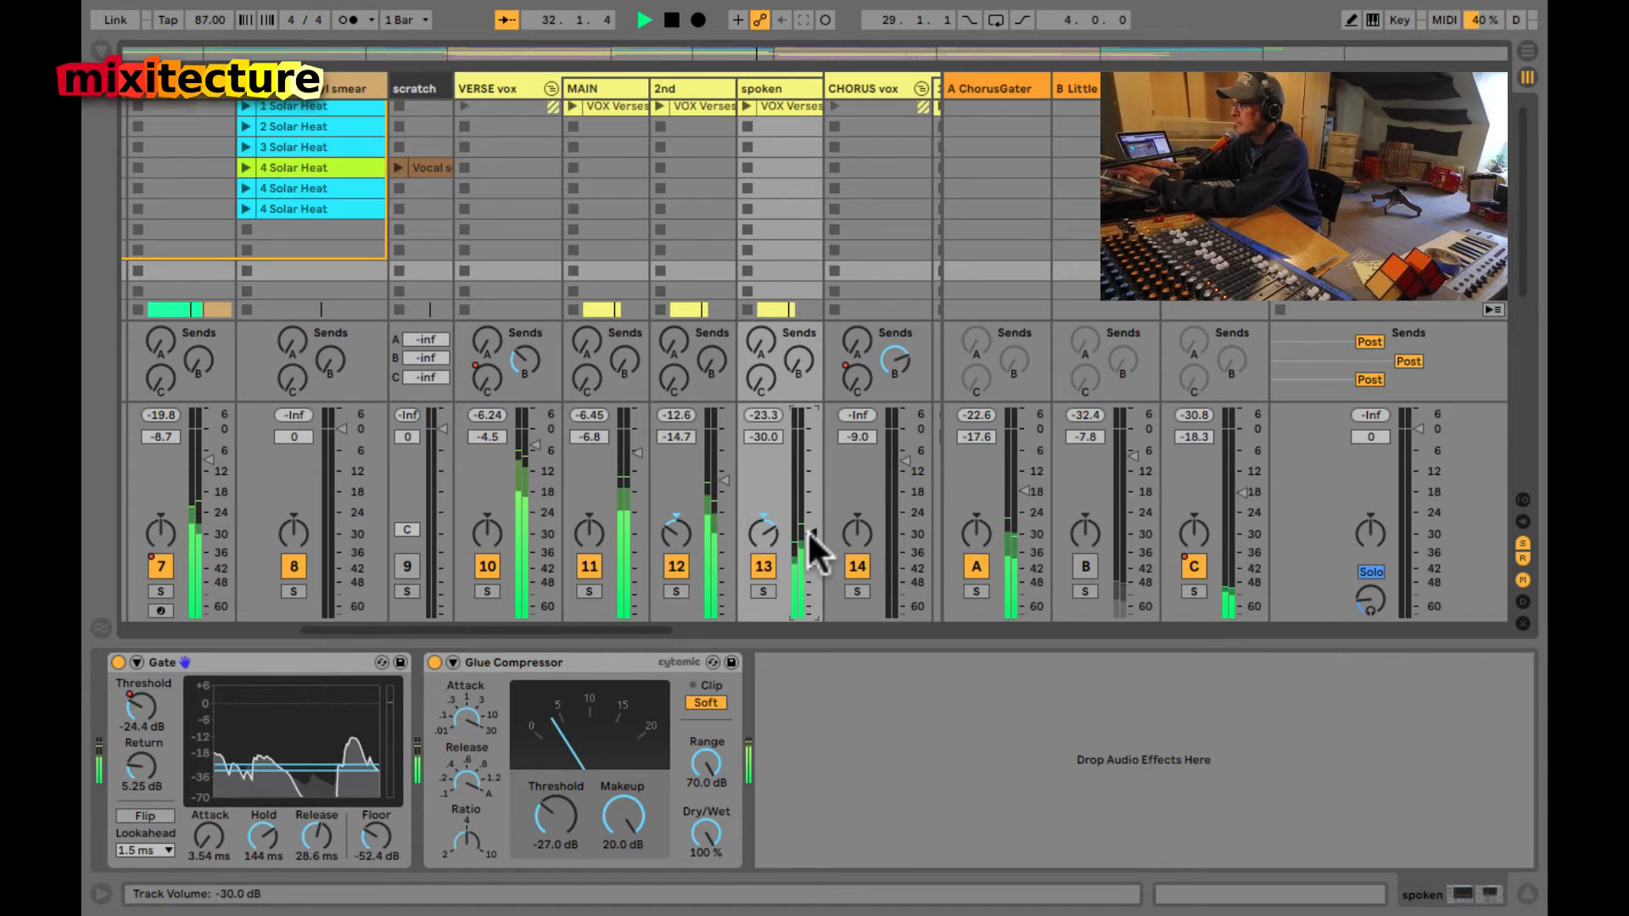
key("space")
- Add a Saturator audio effect after the Glue Compressor on the spoken track
key("super+alt+b")
left_click(192, 292)
scroll(304, 262, "down", 7)
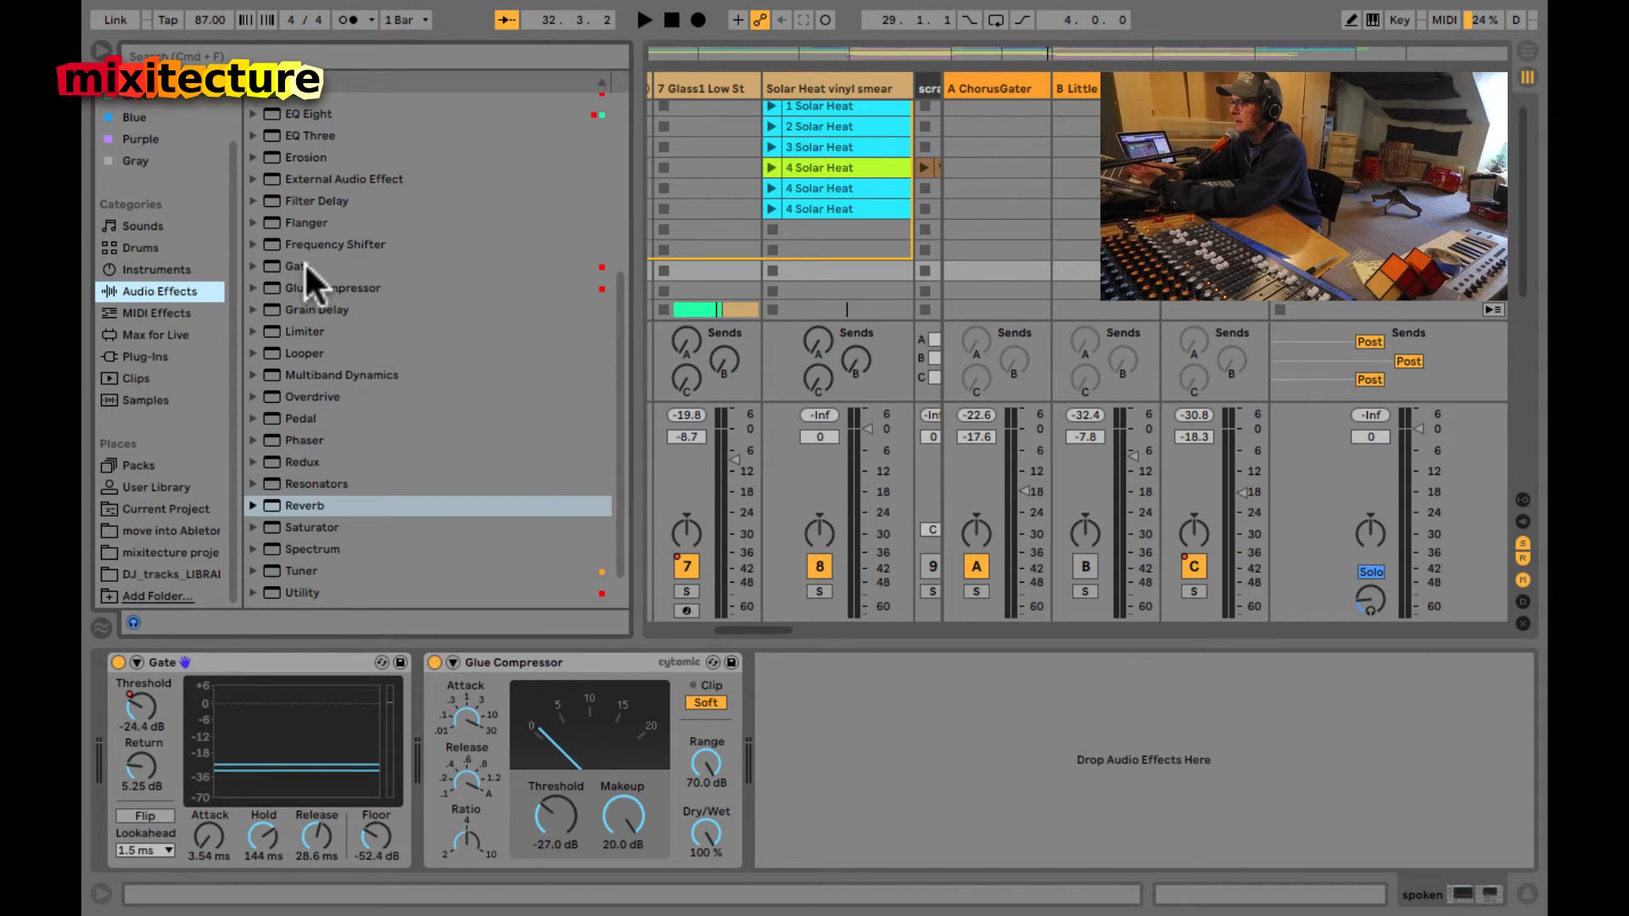
left_click_drag(269, 527, 753, 735)
key("super+alt+b")
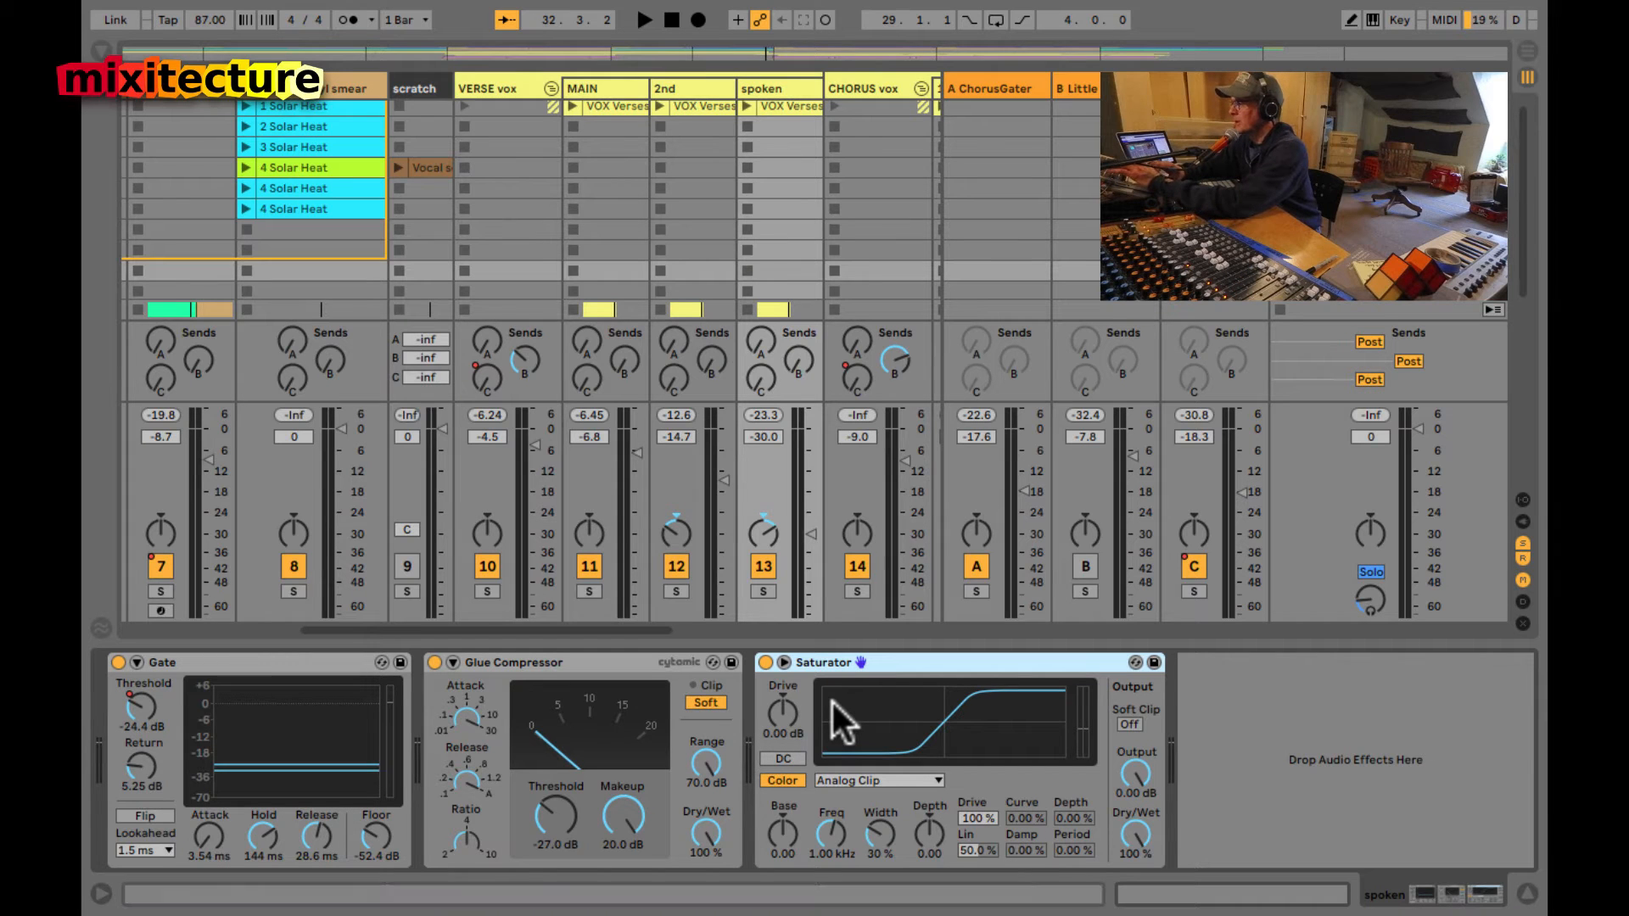
- Solo the spoken track at -35.6 dB and set the Saturator's Drive to 8.00 dB, Freq to 1.68 kHz and Width to 24 %
left_click(762, 591)
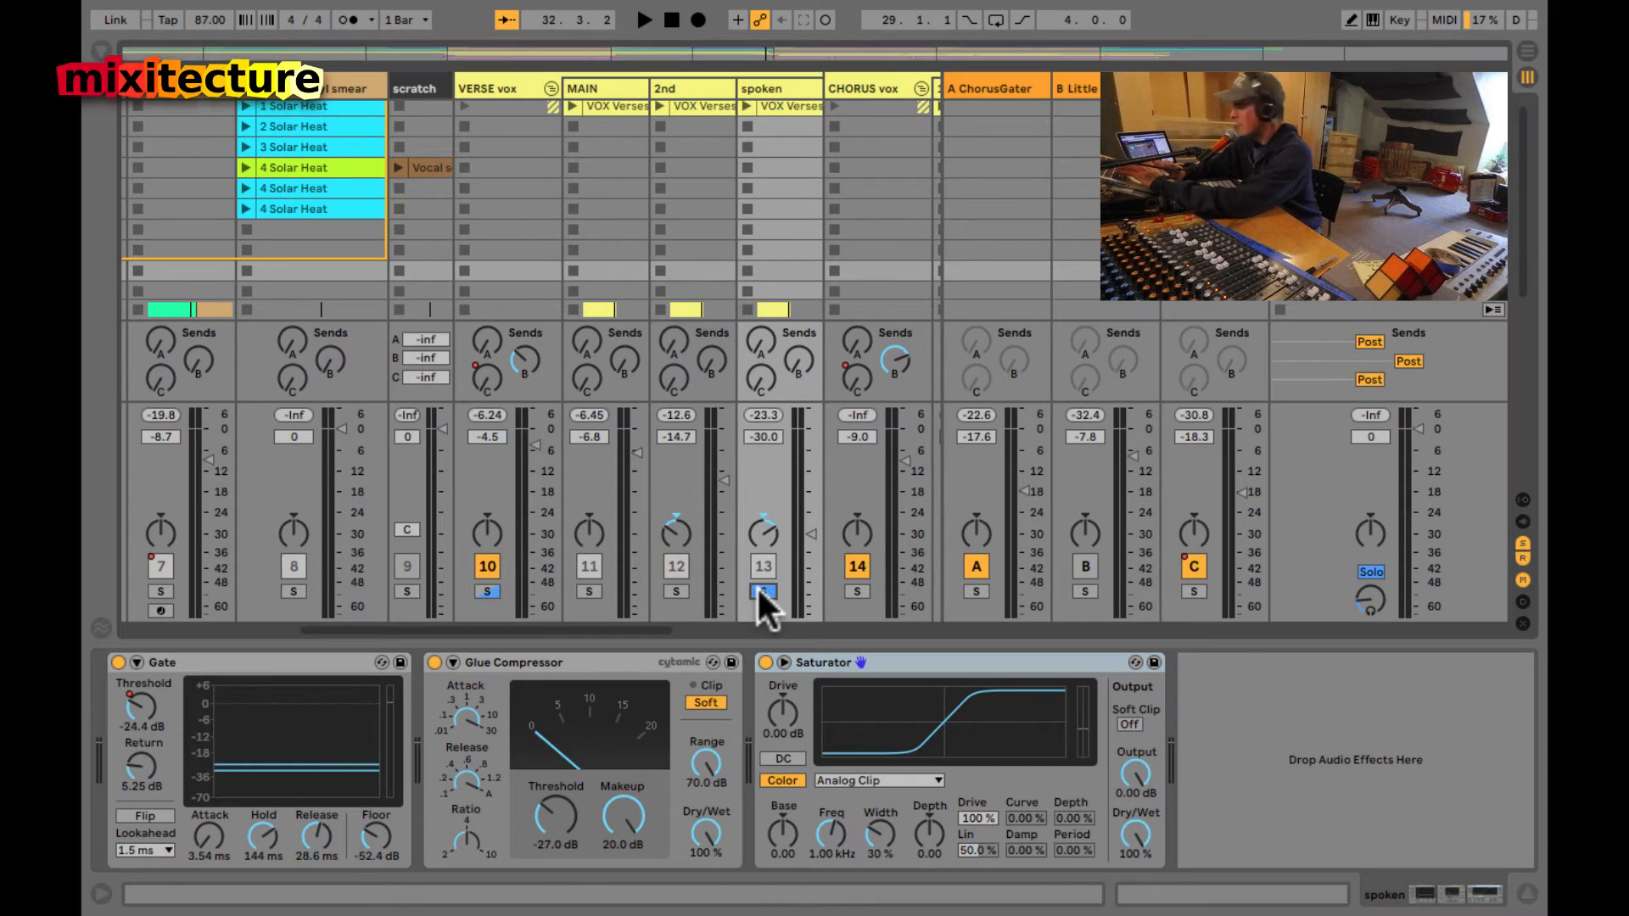
left_click_drag(808, 527, 811, 548)
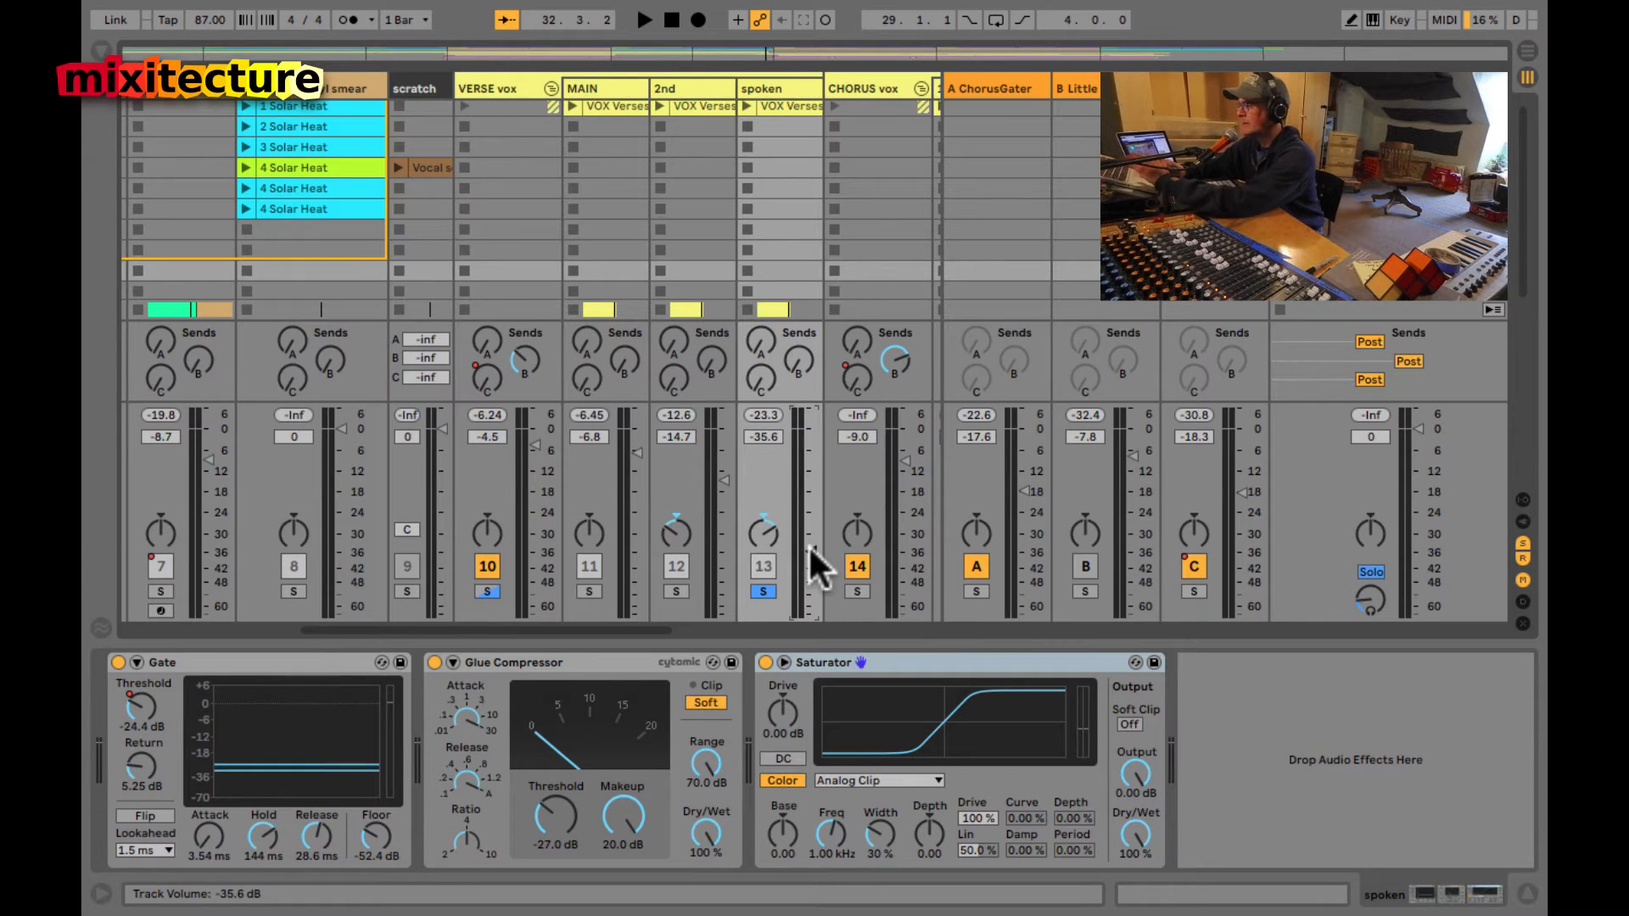
key("space")
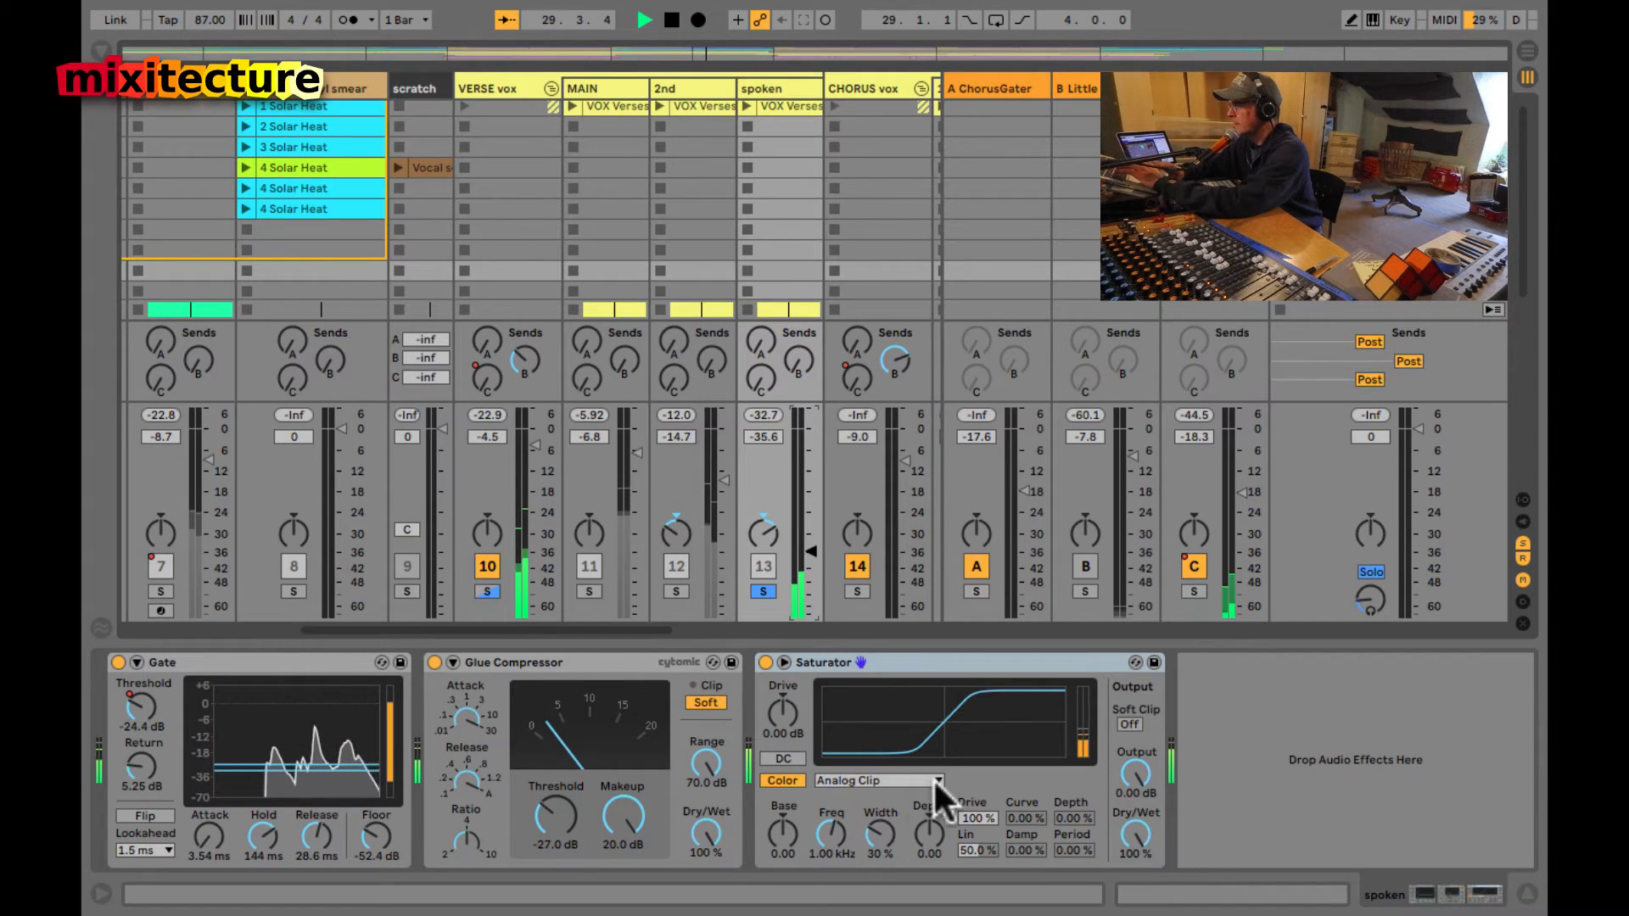
mouse_move(785, 717)
left_mouse_down()
mouse_move(785, 700)
mouse_move(790, 736)
left_mouse_up()
left_click_drag(832, 826, 882, 838)
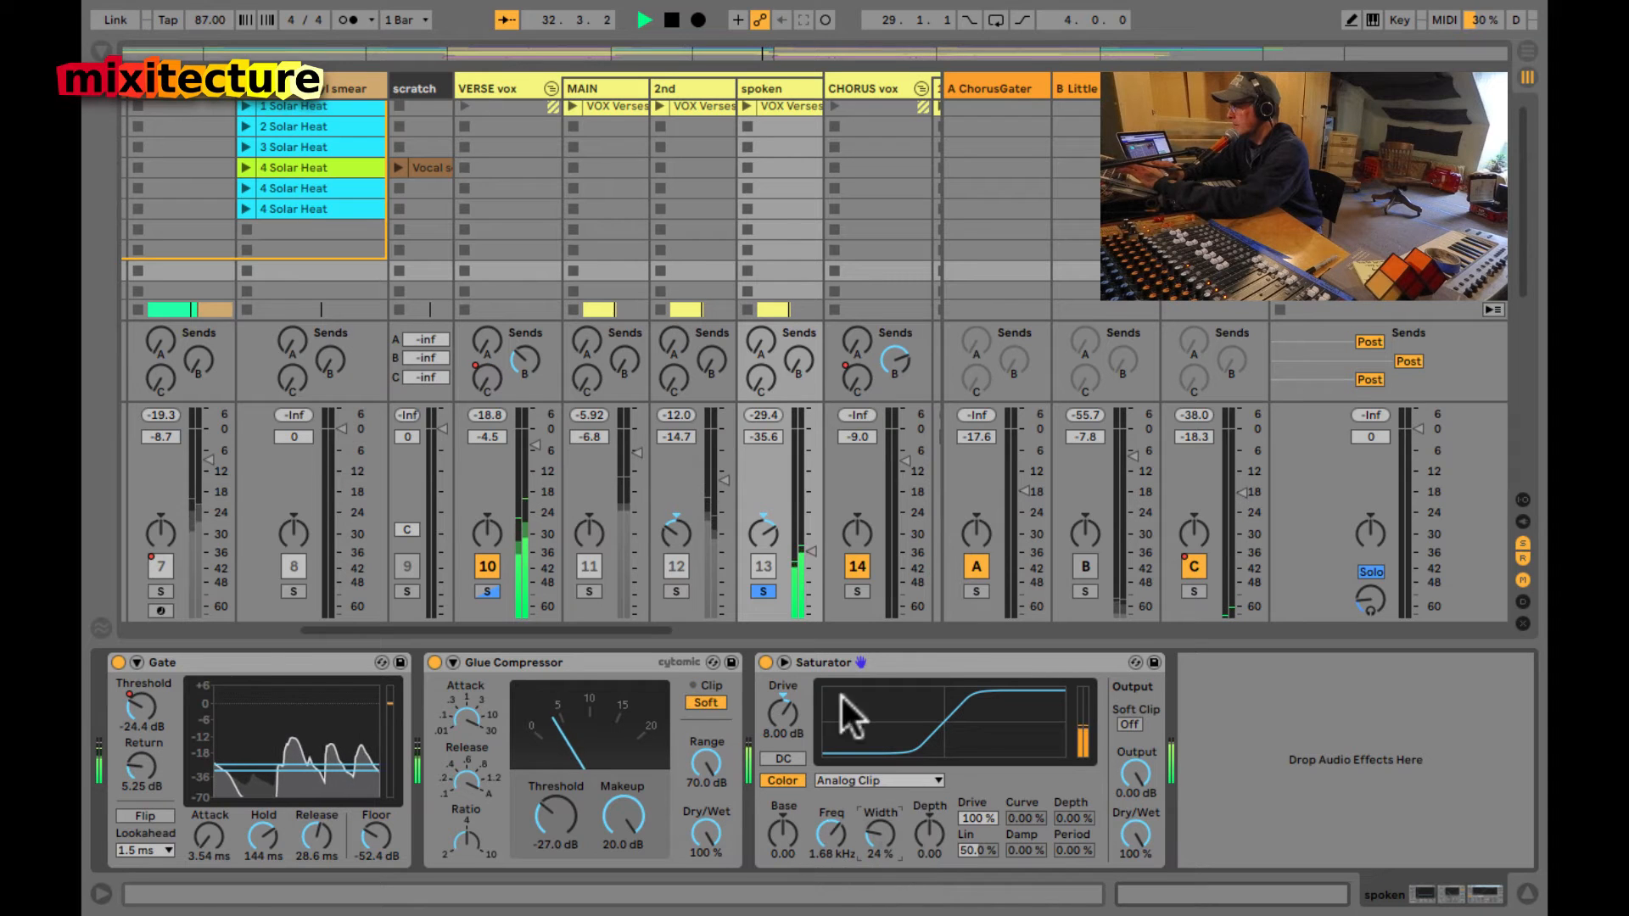
key("space")
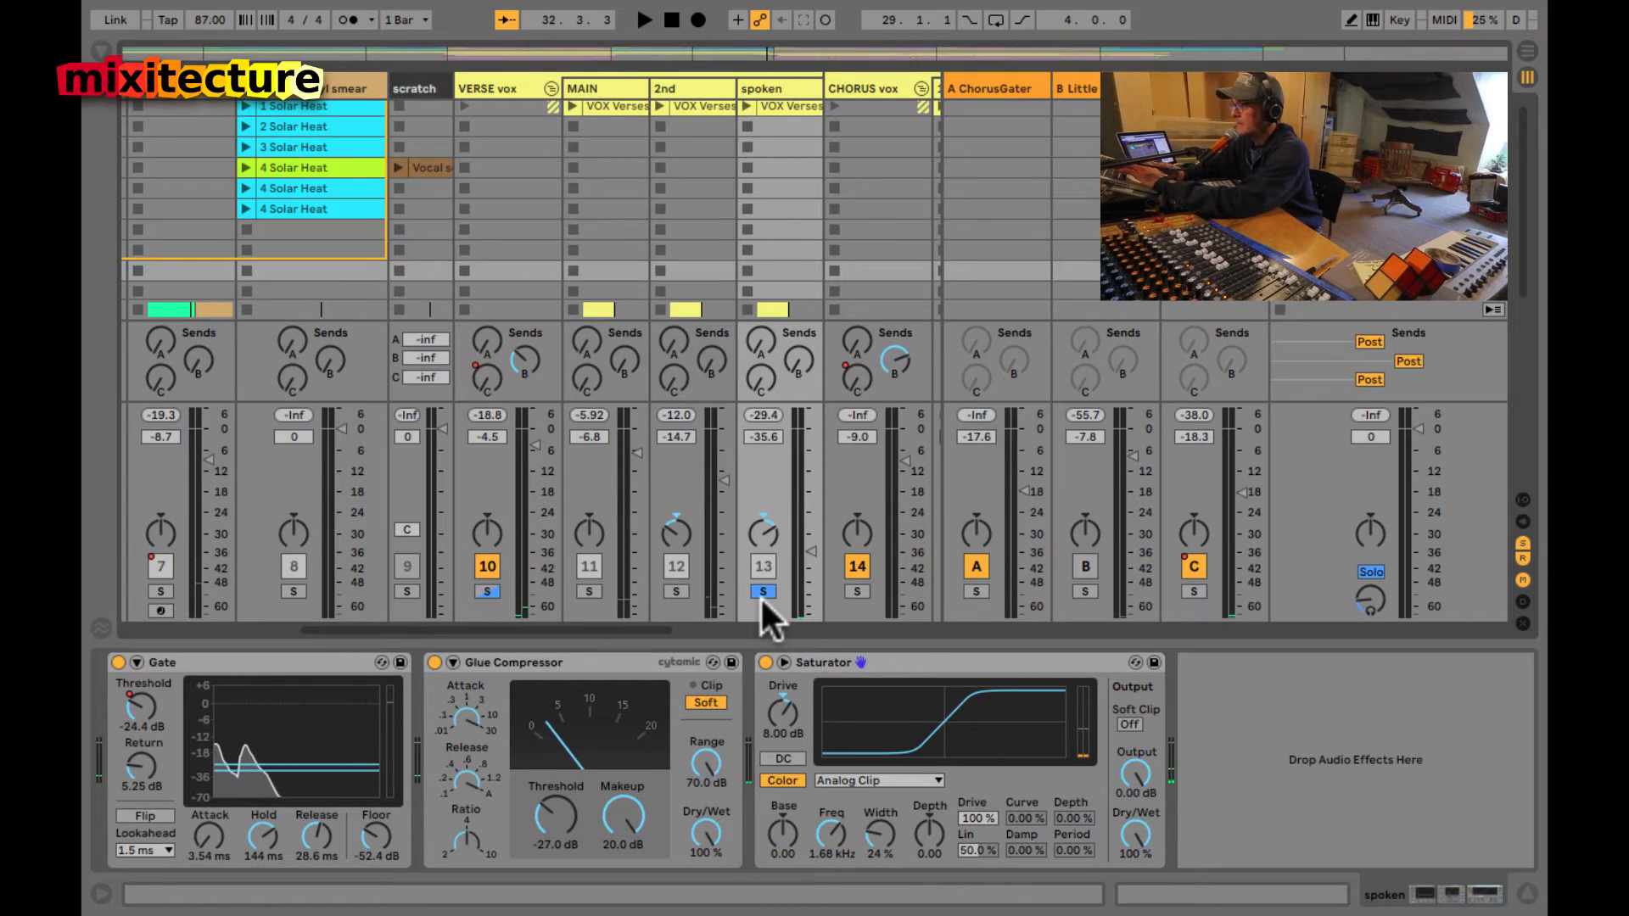
- Unsolo the spoken track, set its volume to -36.0 dB and audition it with the full mix
left_click(762, 592)
left_click_drag(803, 548, 804, 547)
key("space")
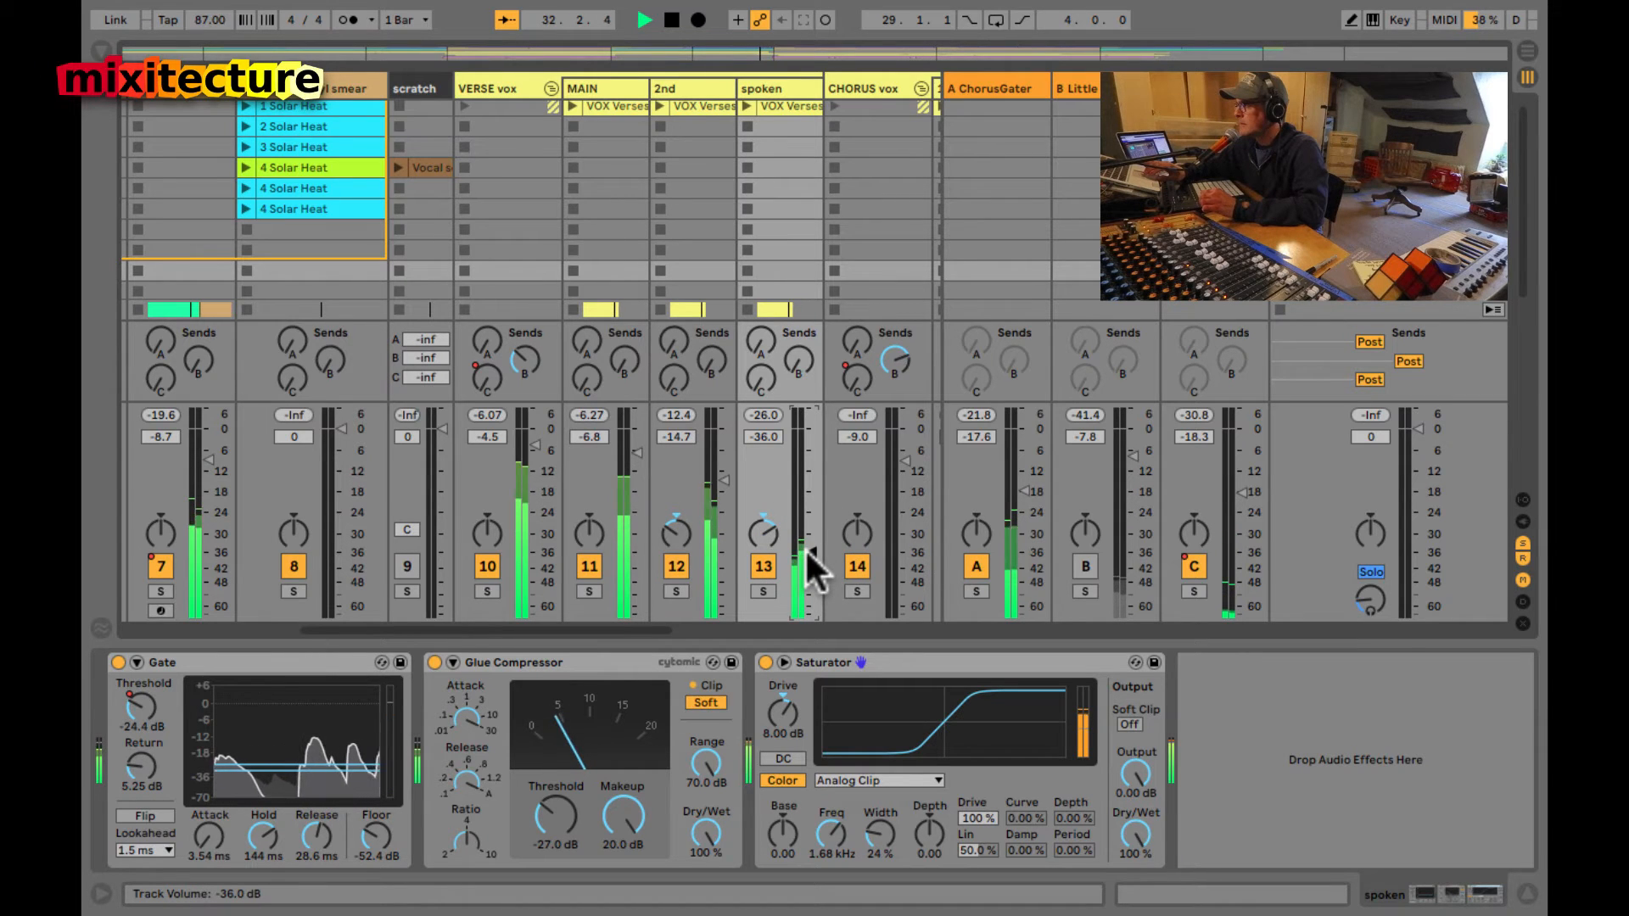
key("Tab")
key("space")
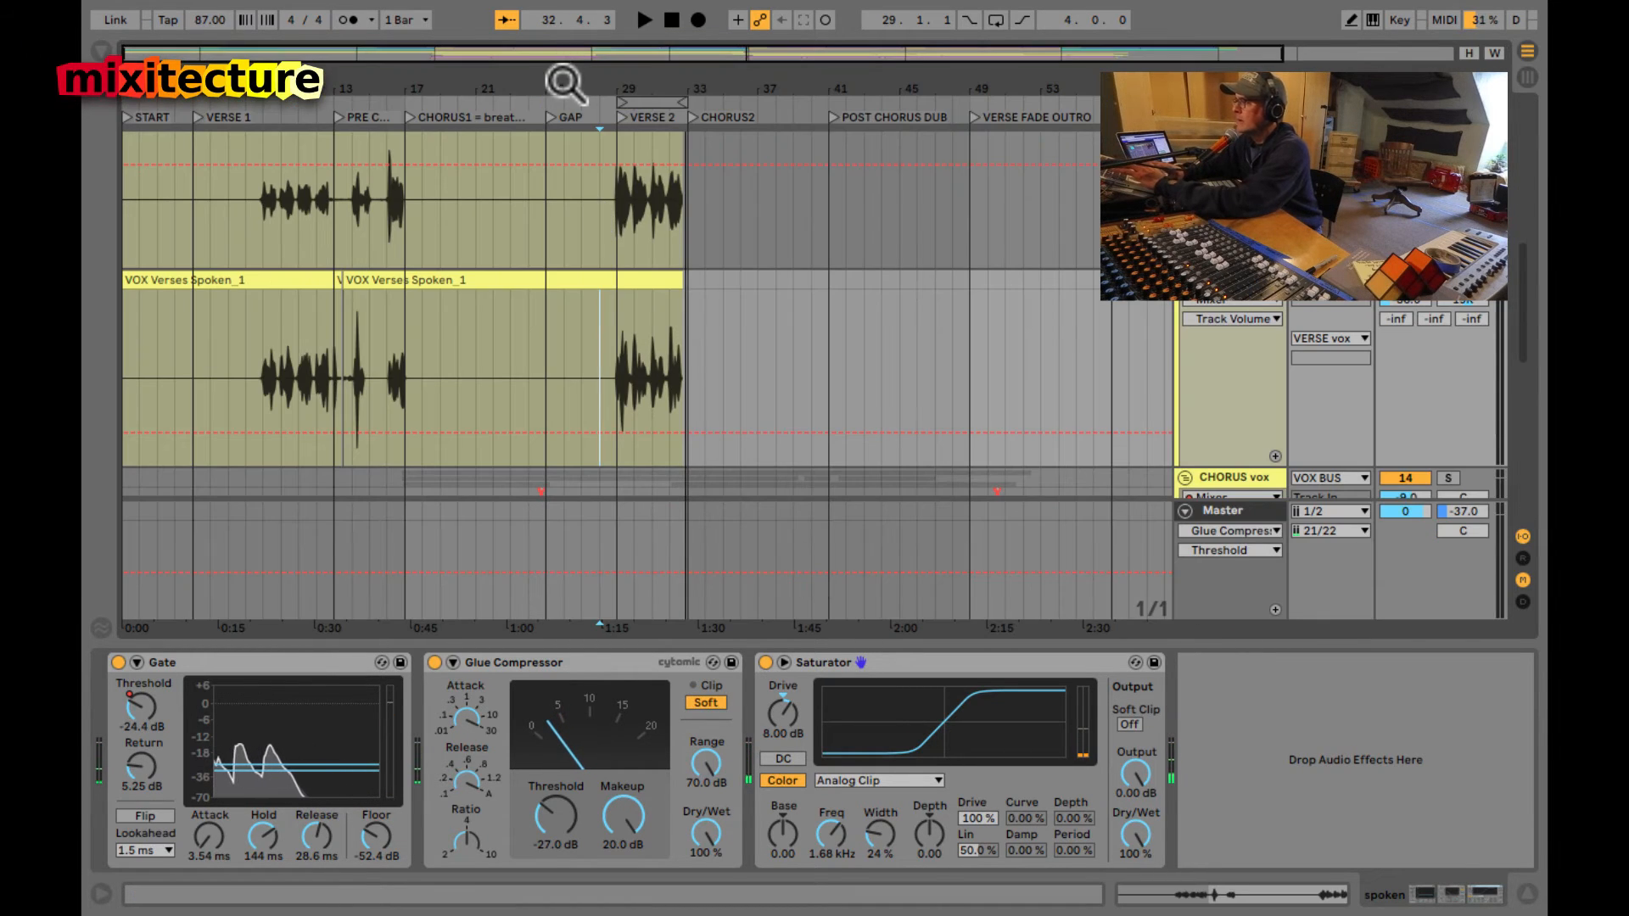
- Play the spoken track from just before the first verse vocals and raise its volume to -32.5 dB in the mixer
left_click_drag(564, 83, 562, 73)
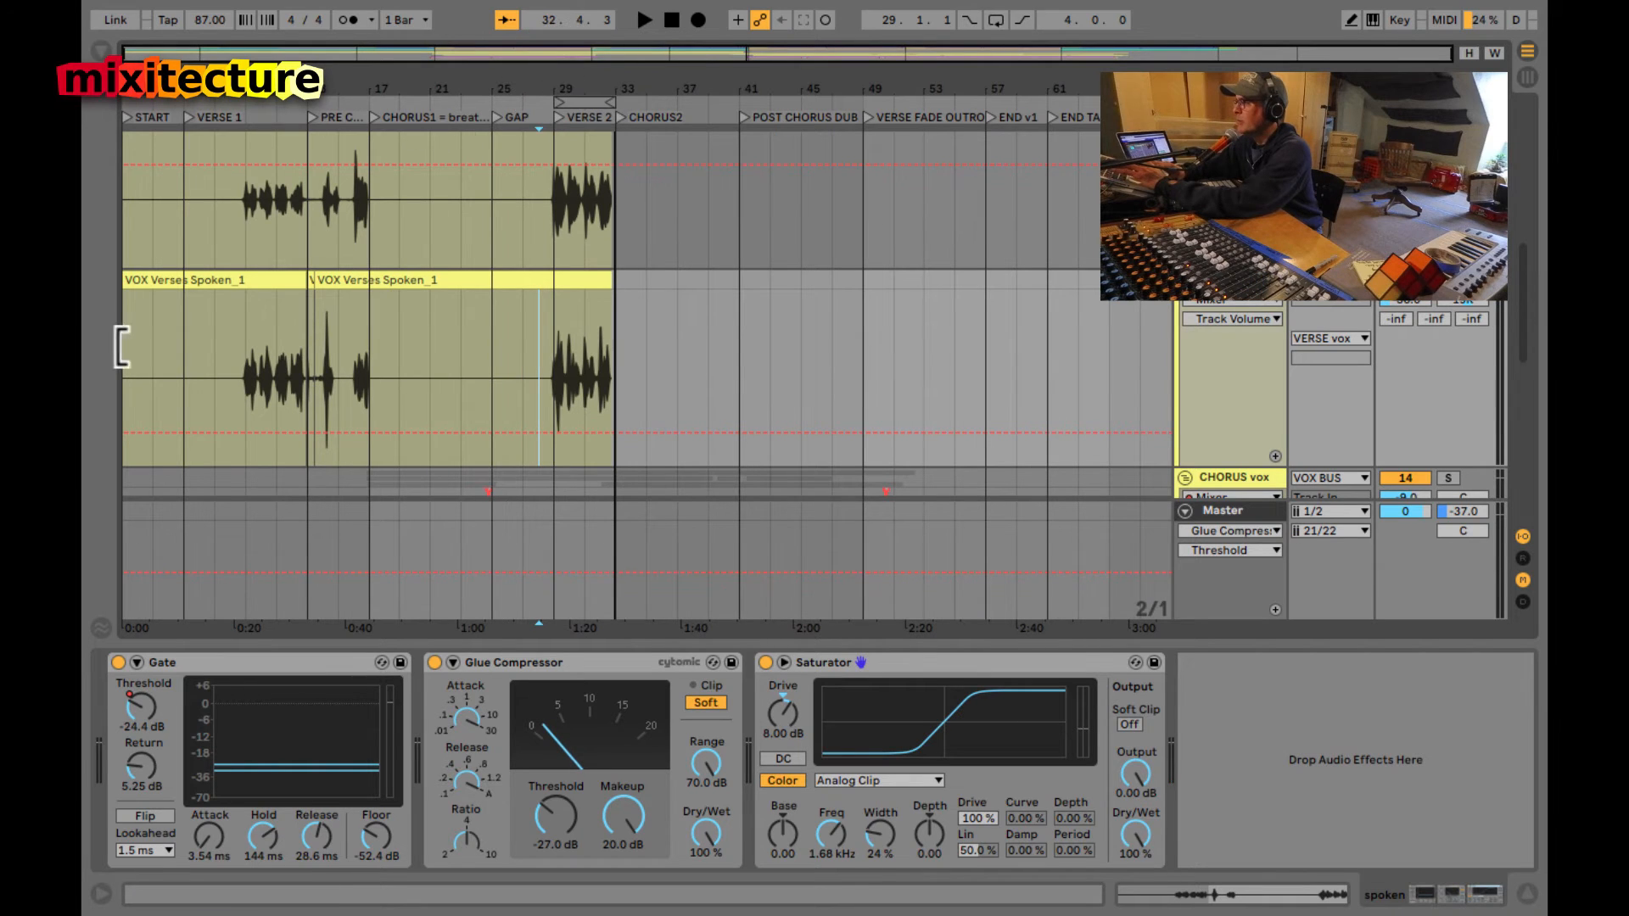
scroll(232, 353, "down", 2)
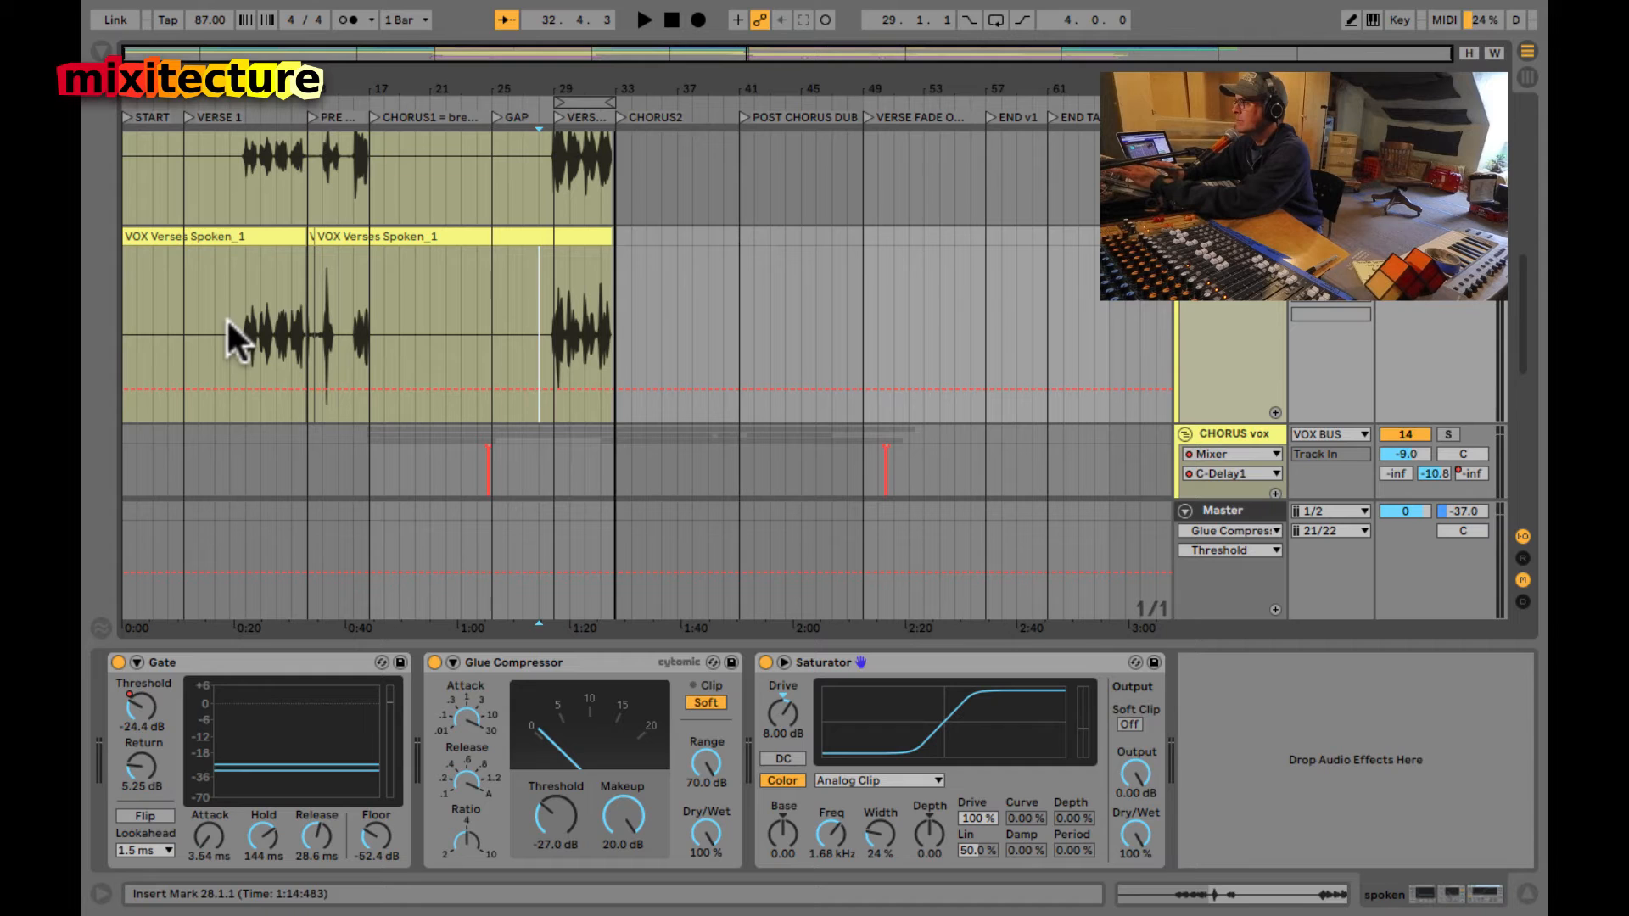
left_click(226, 318)
key("space")
key("Tab")
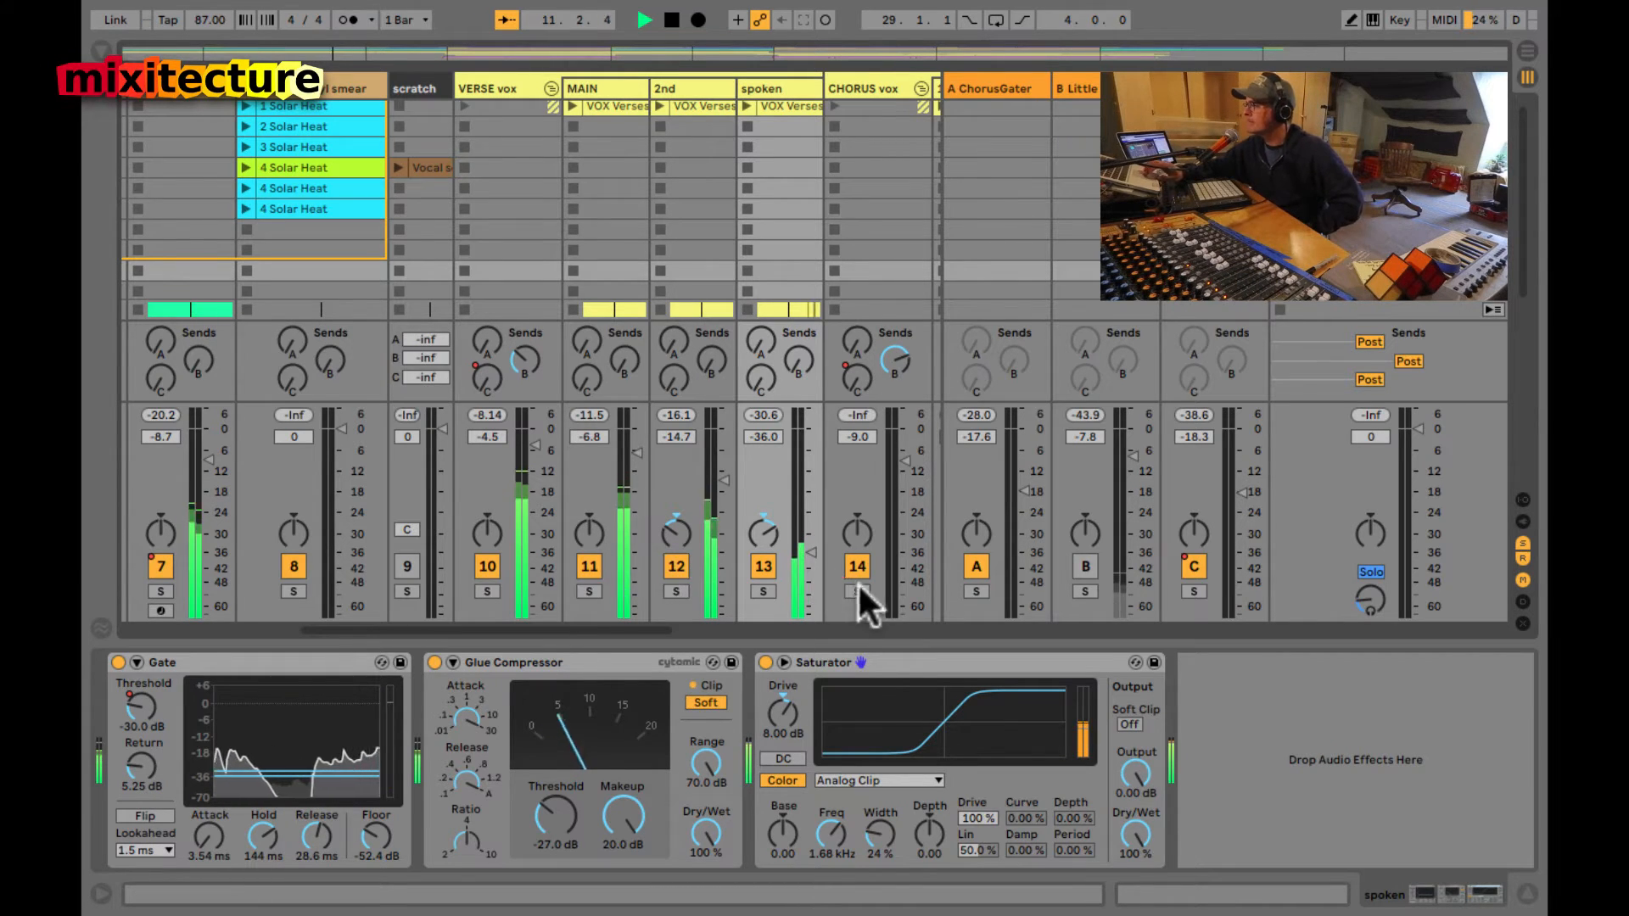
left_click_drag(811, 550, 812, 543)
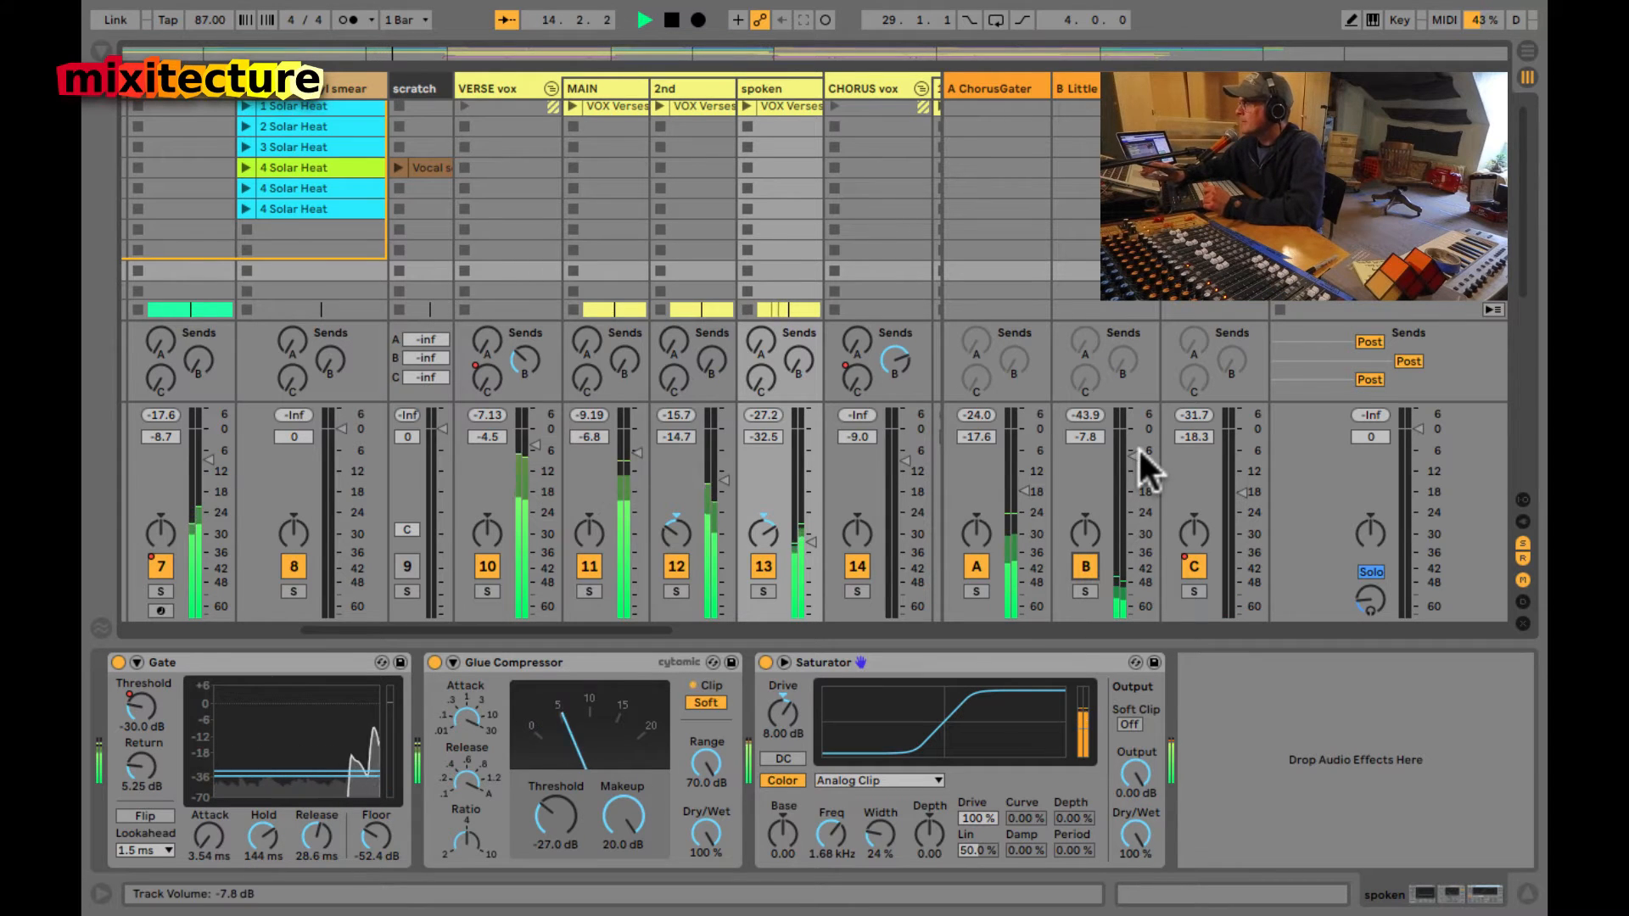
- Raise return track B's volume to -5.8 dB and check the song position in the arrangement during playback
left_click_drag(1137, 450, 1127, 451)
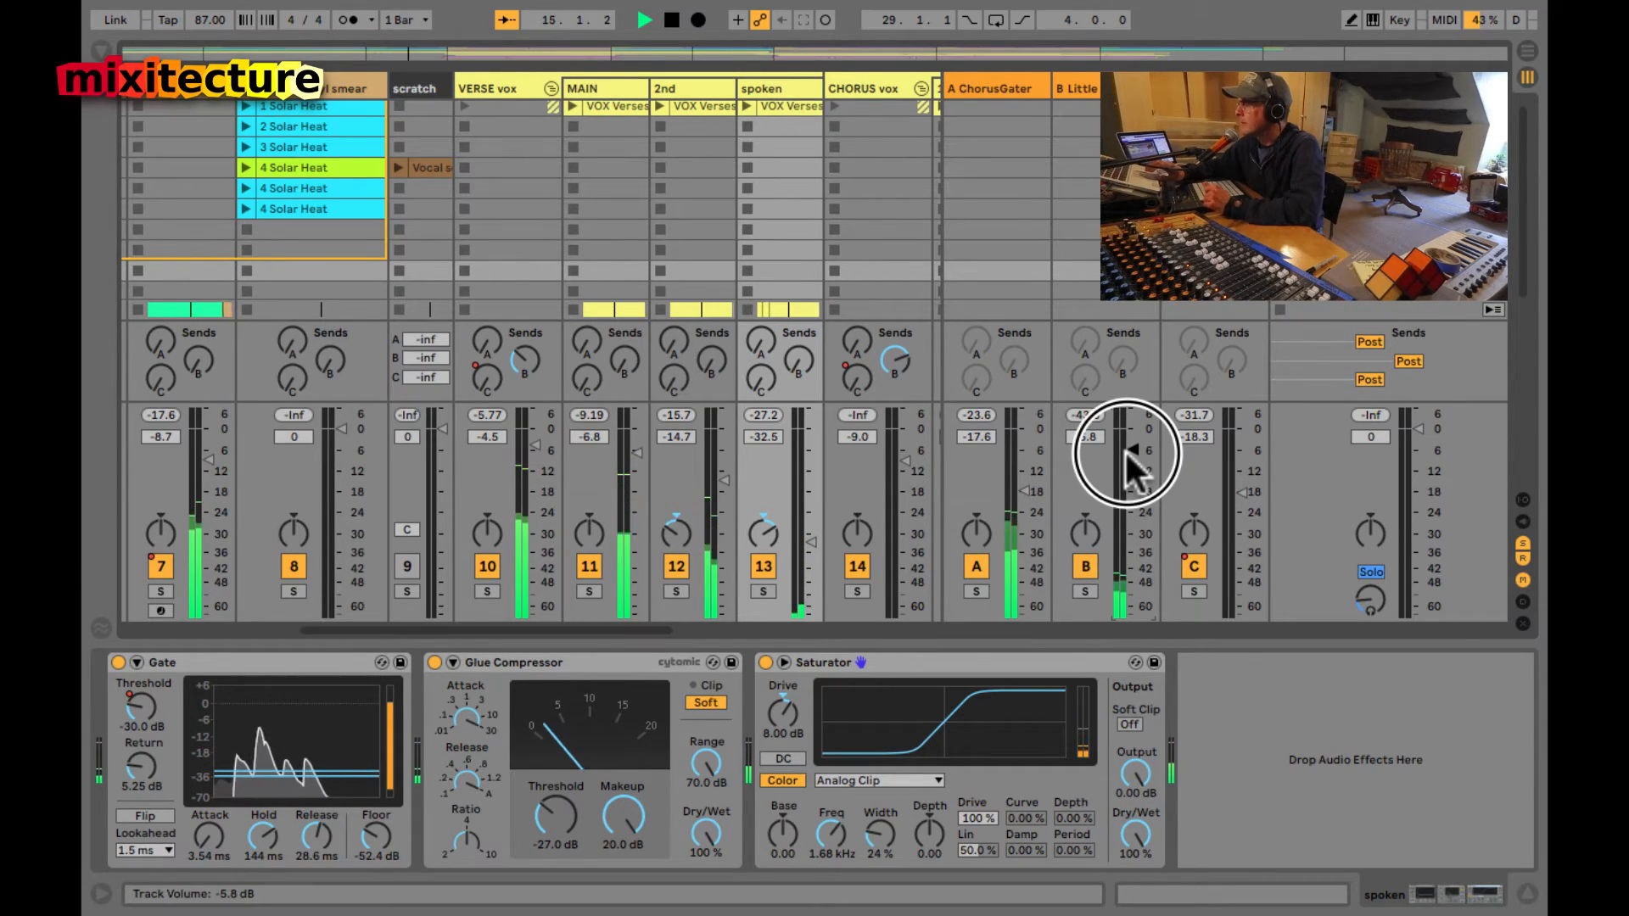
key("Tab")
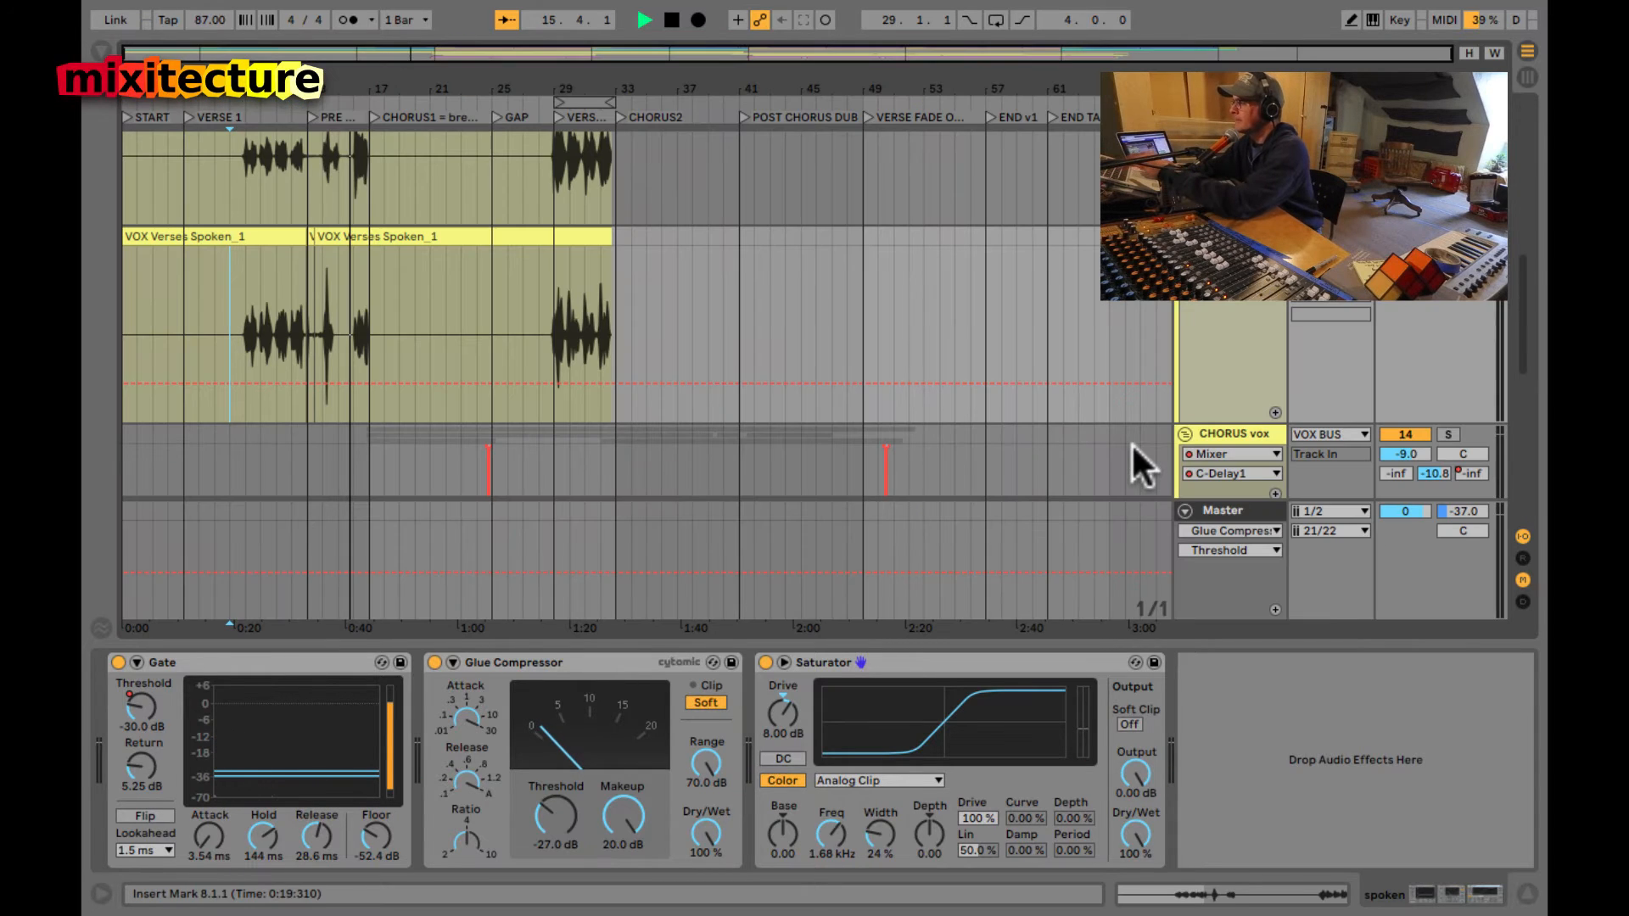
left_click(753, 88)
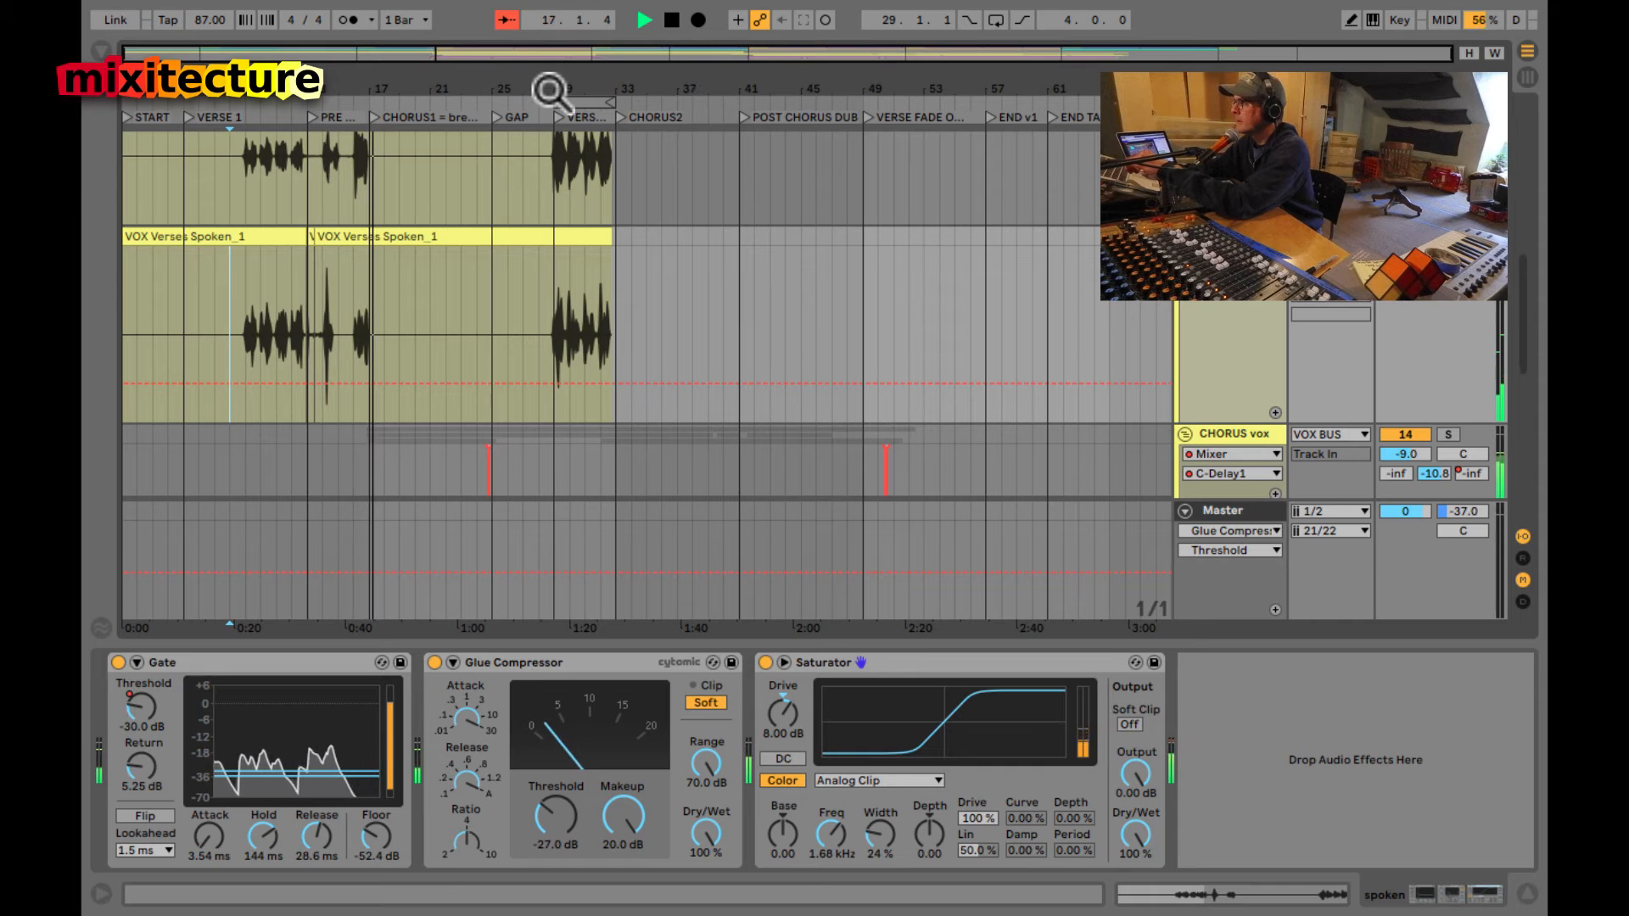
key("Tab")
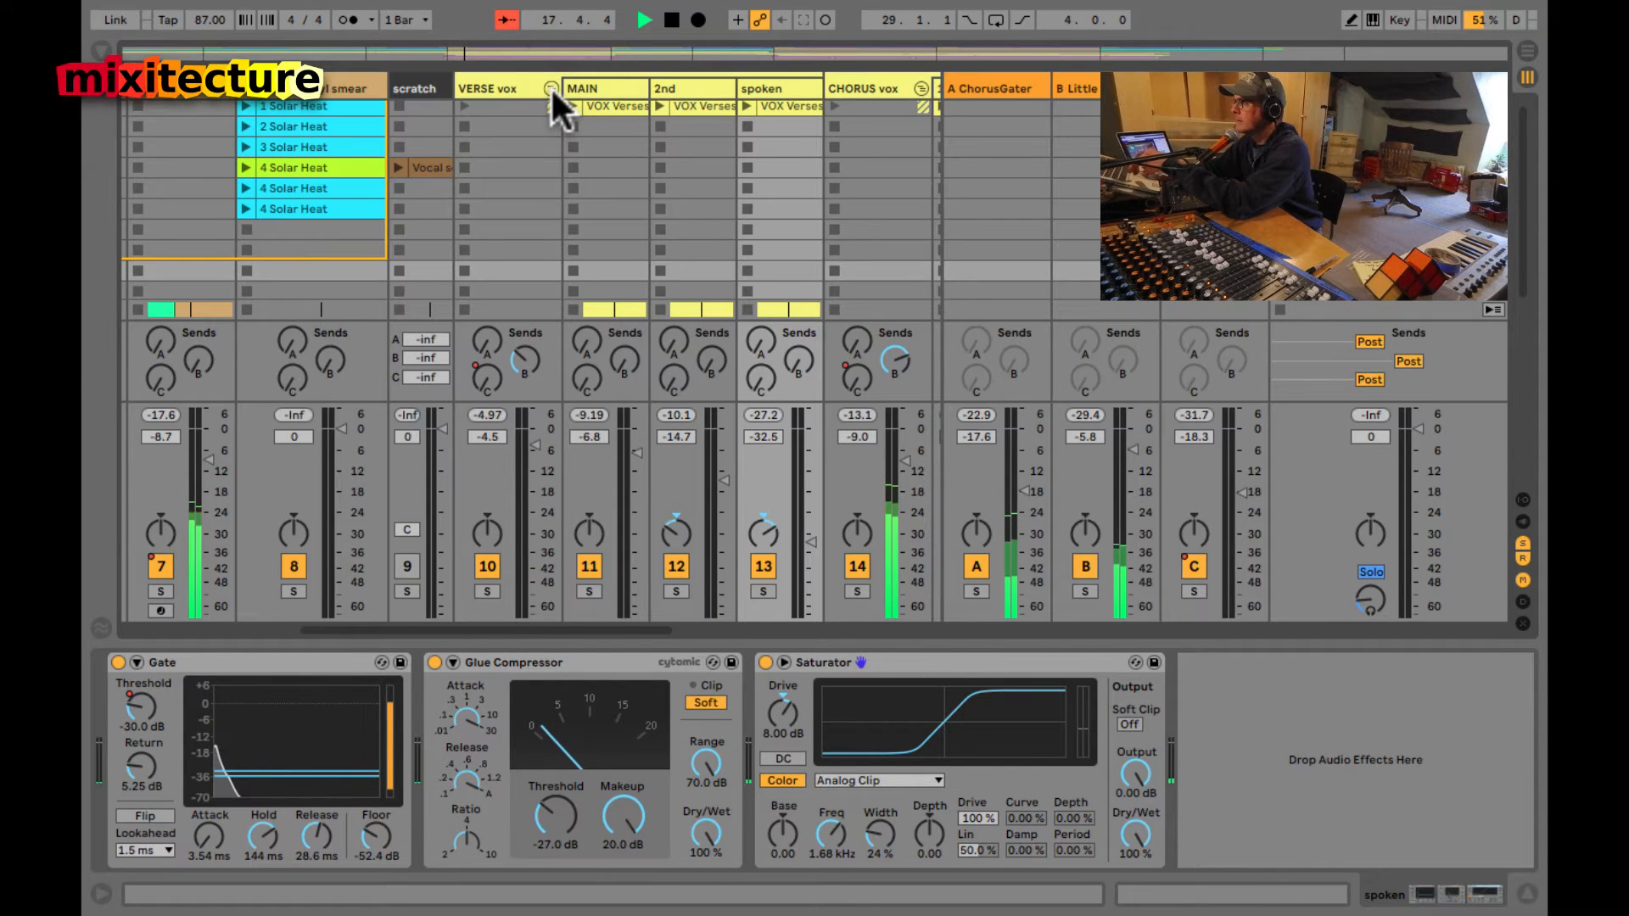
- Collapse the VERSE vox group and expand the CH. HARMONY group in the mixer
left_click(551, 87)
scroll(575, 206, "right", 2)
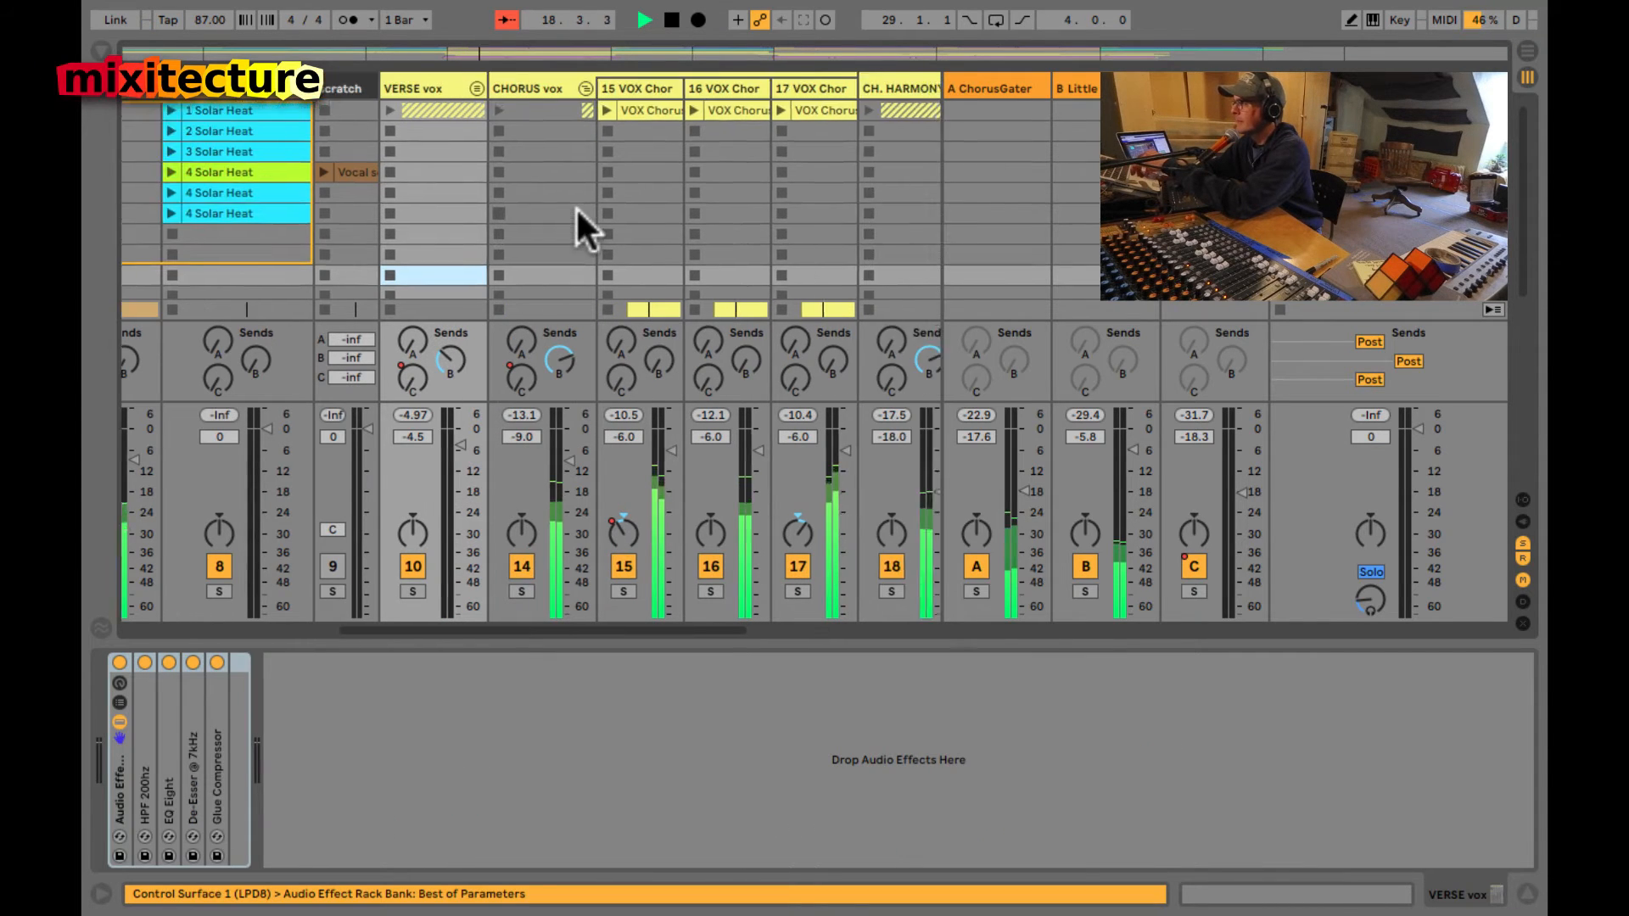
scroll(577, 210, "right", 2)
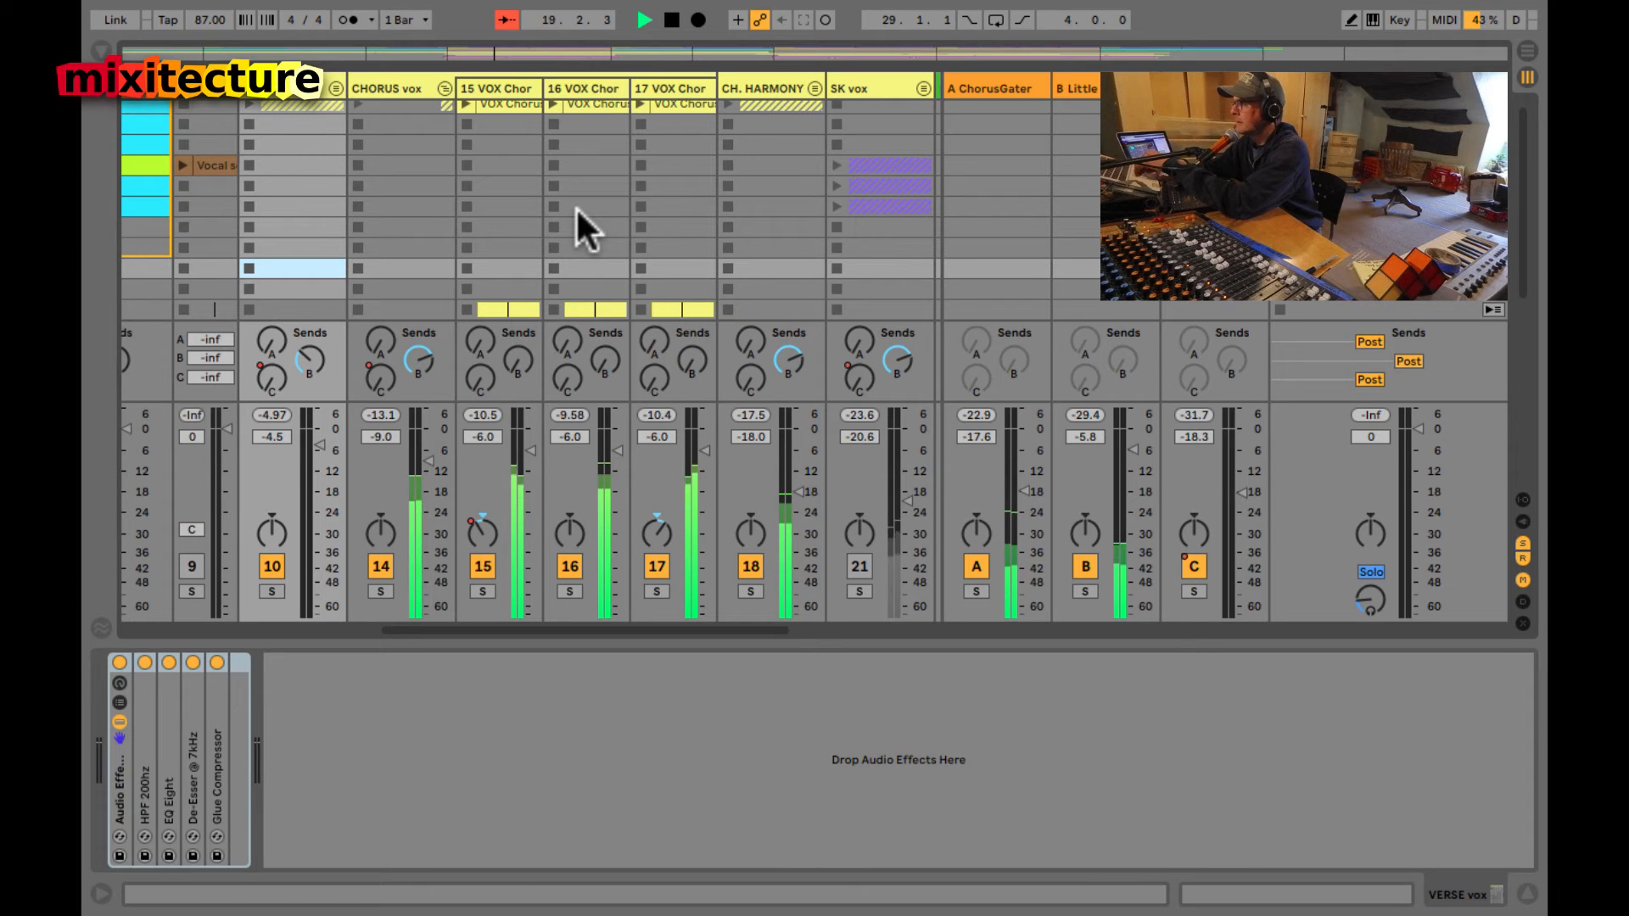
left_click(813, 87)
scroll(761, 121, "right", 3)
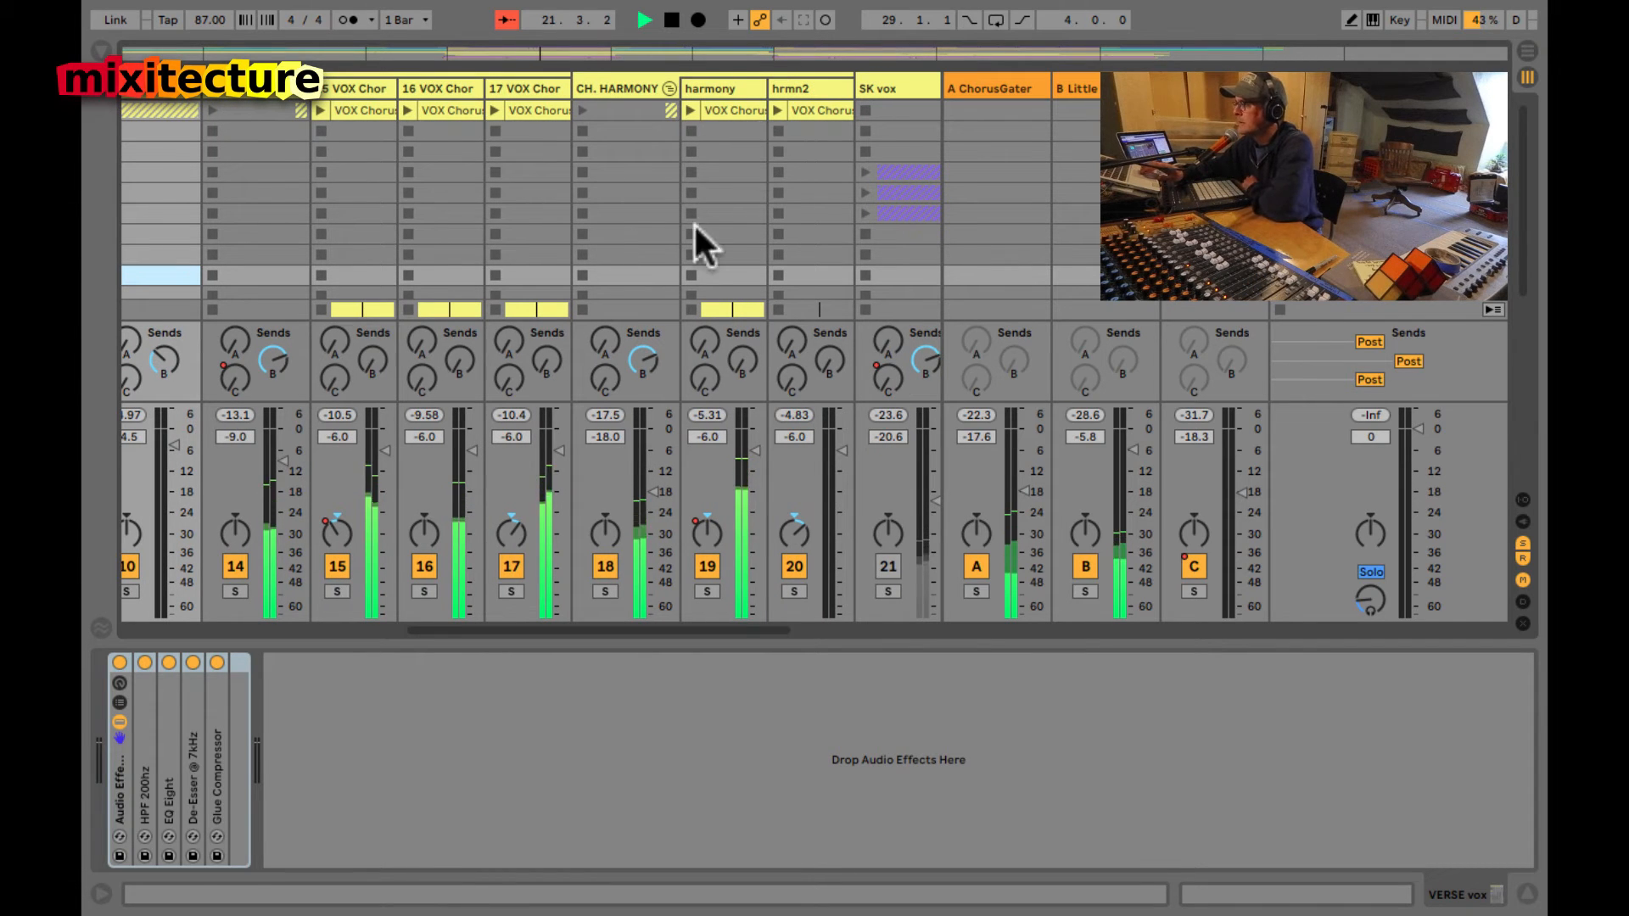
- Solo the CH. HARMONY group briefly, set its volume to -17.3 dB against the full mix, and stop playback
left_click(602, 591)
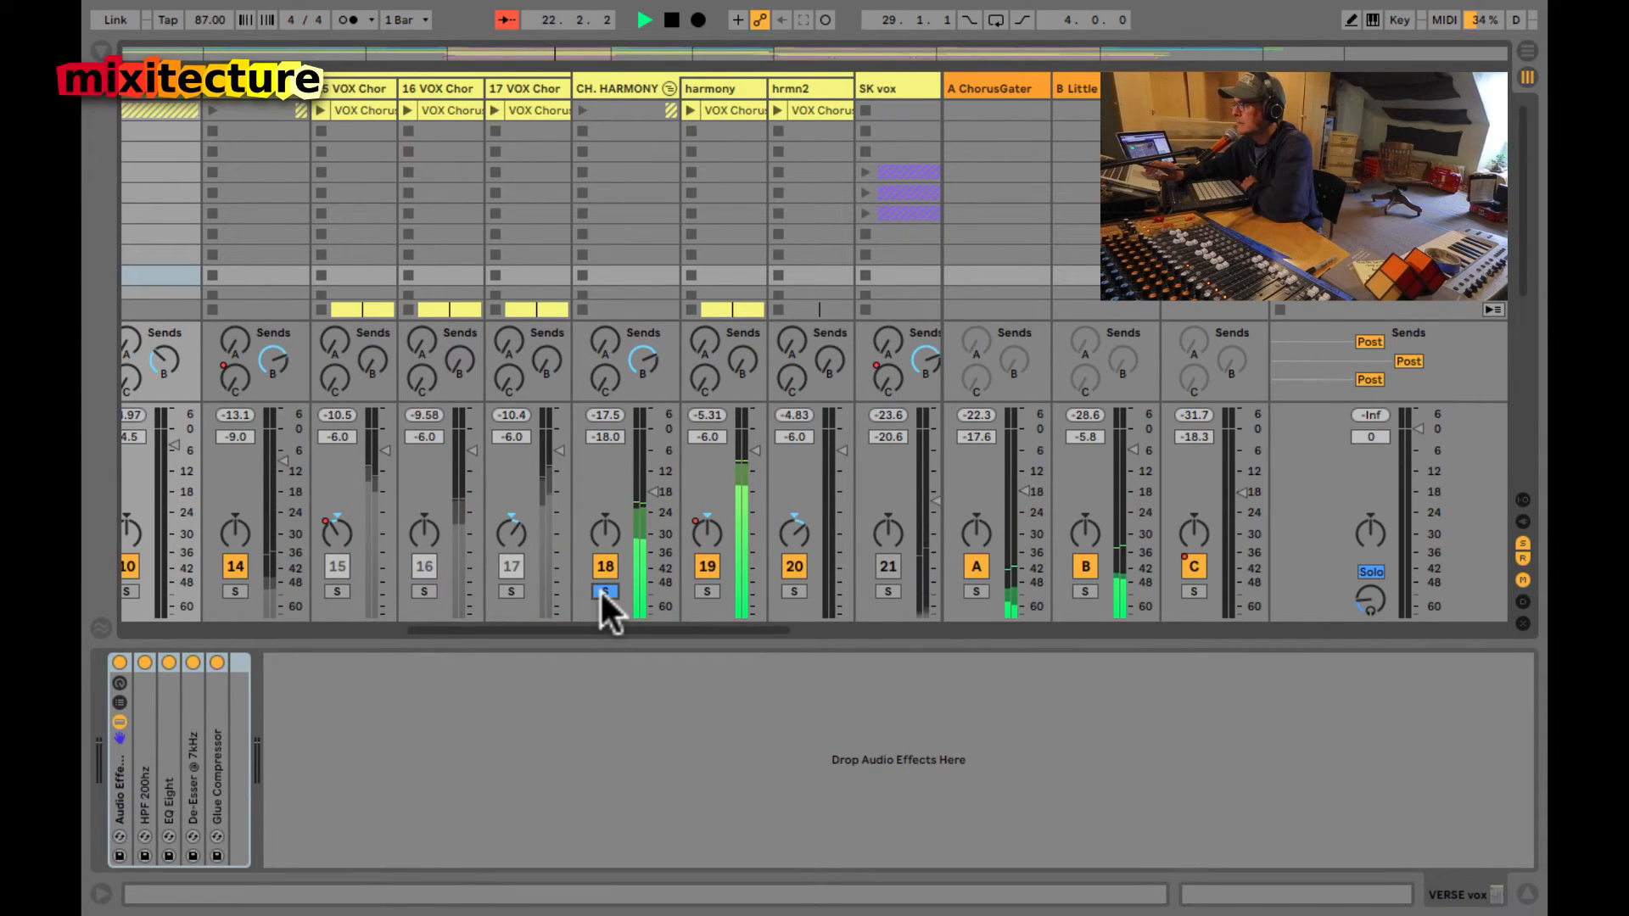
left_click(602, 592)
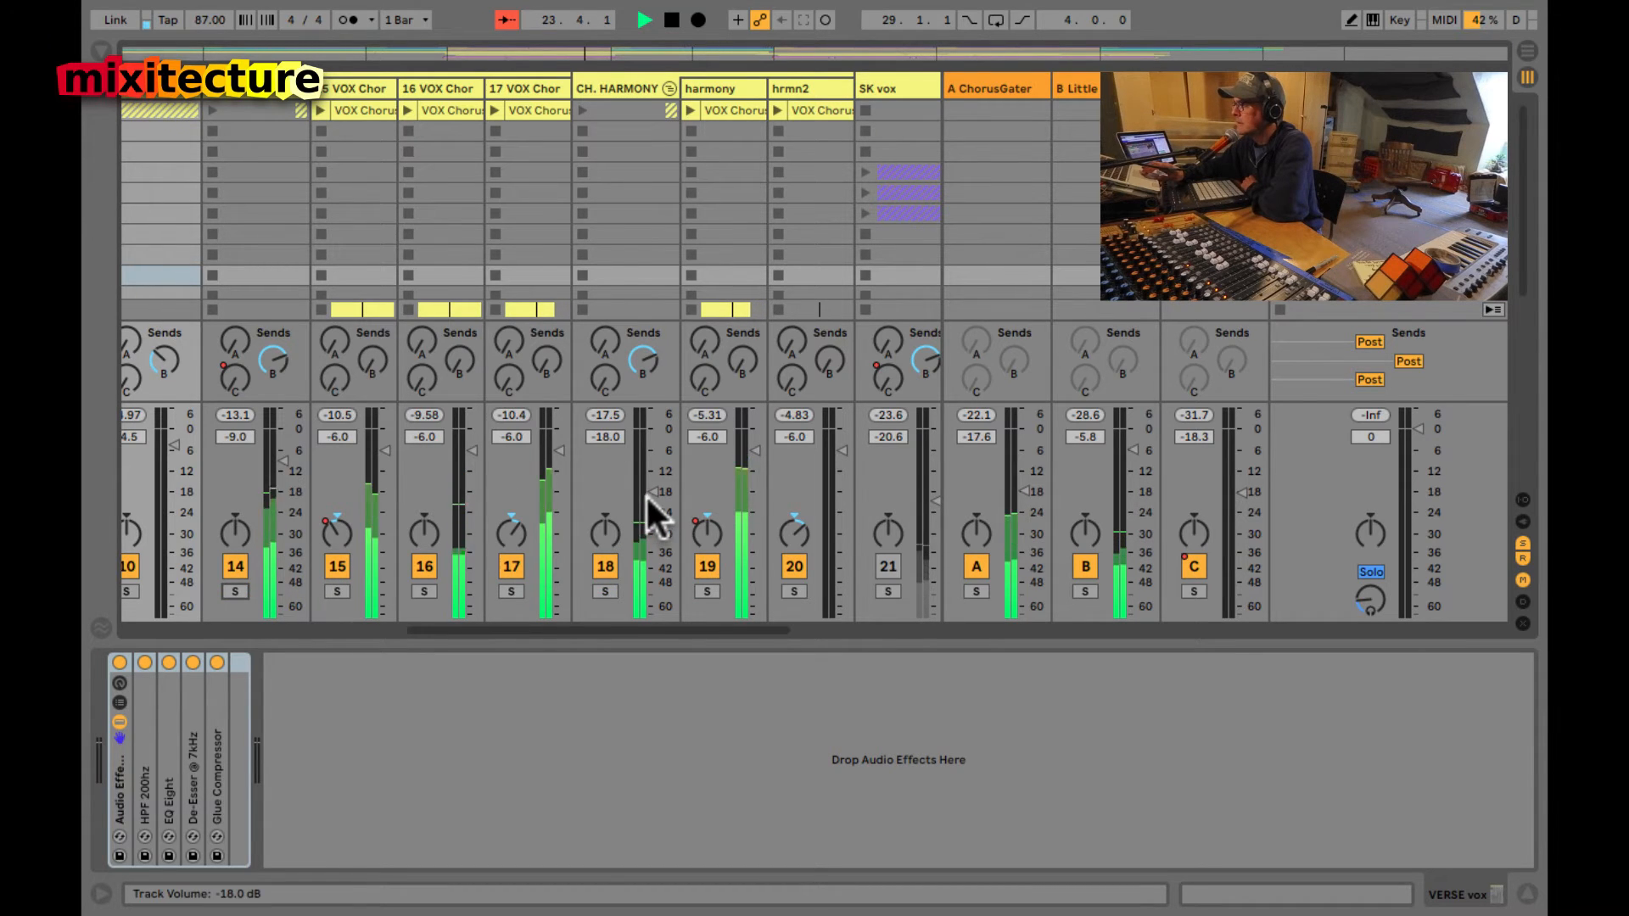
left_click_drag(649, 492, 651, 492)
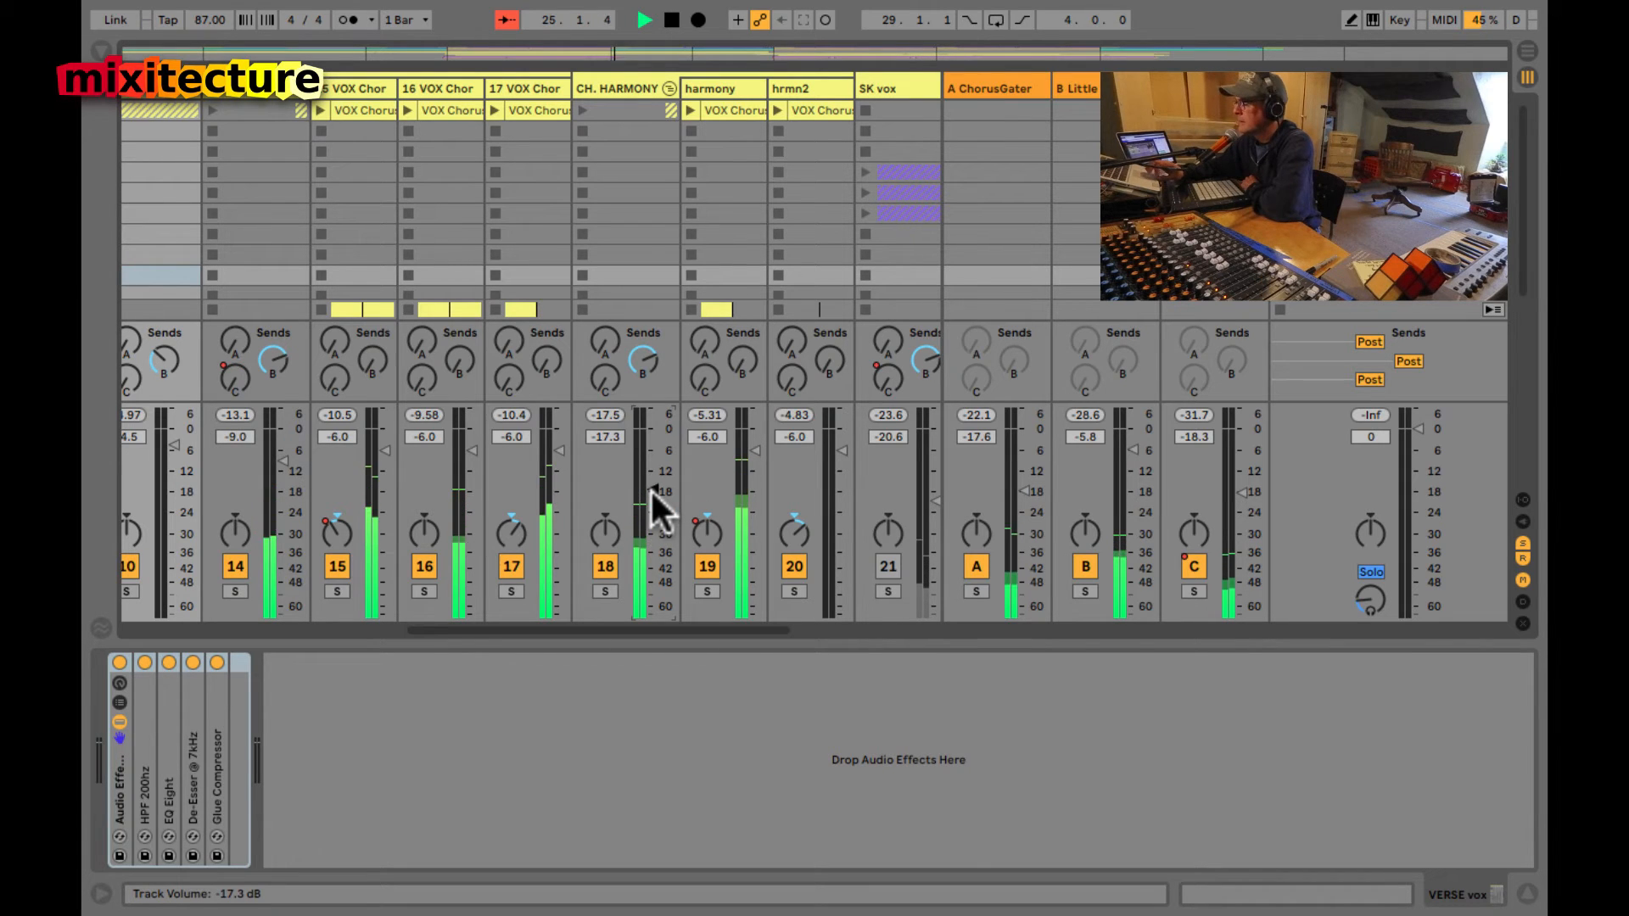
key("space")
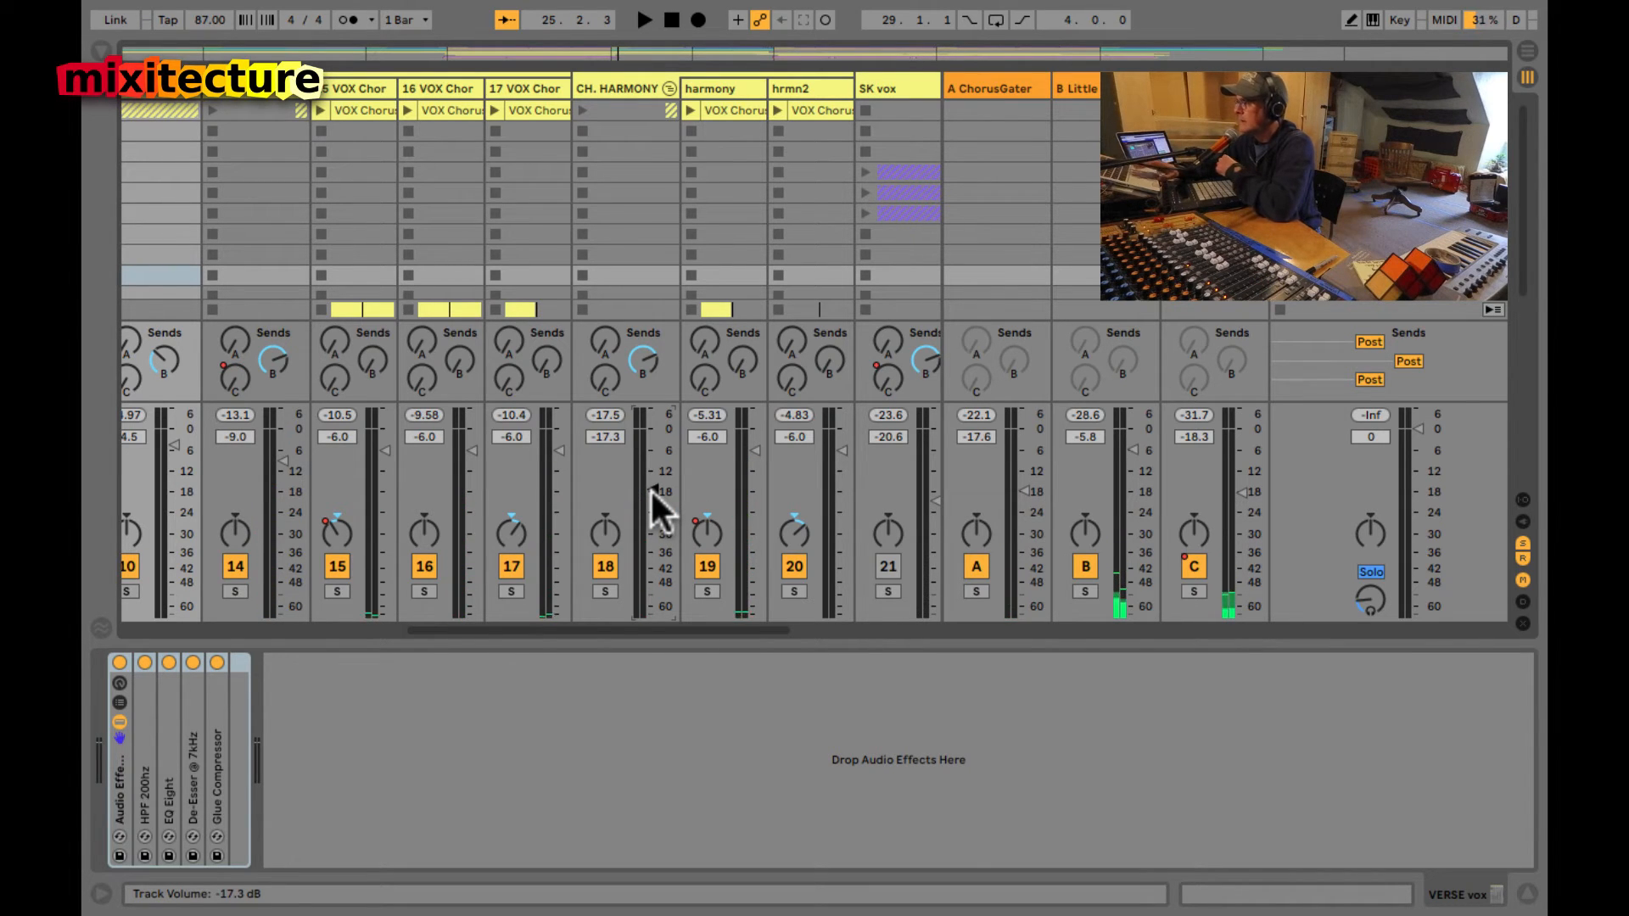
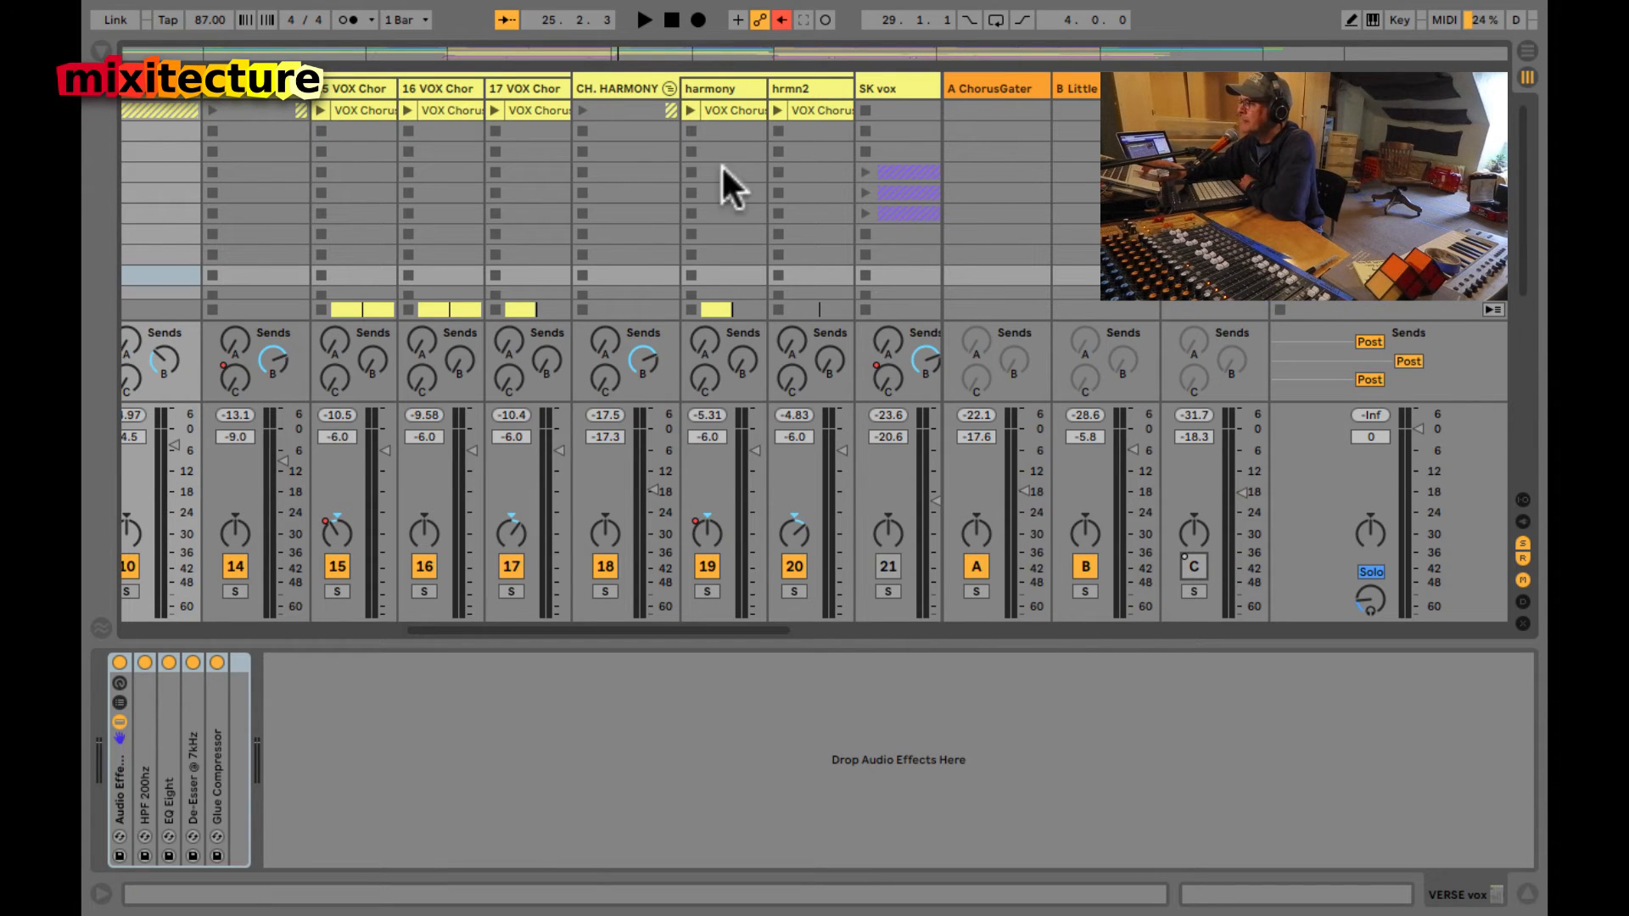
- Show the CH. HARMONY group's effect chain and view its harmony and hrmn2 clips in the arrangement with the device area hidden
left_click(616, 85)
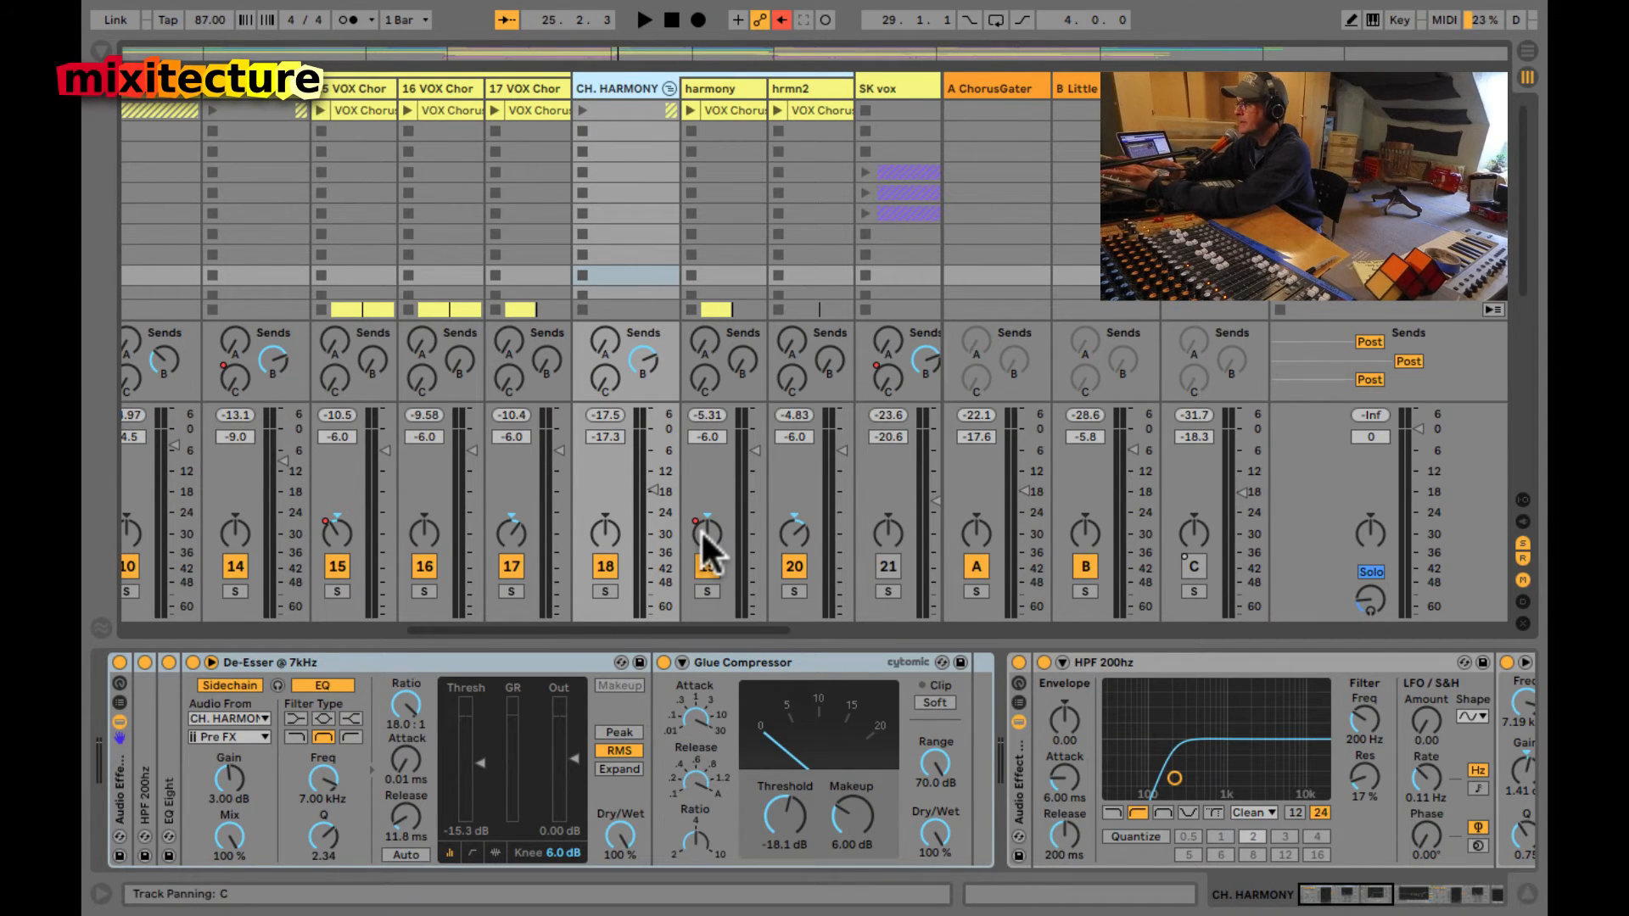
key("Tab")
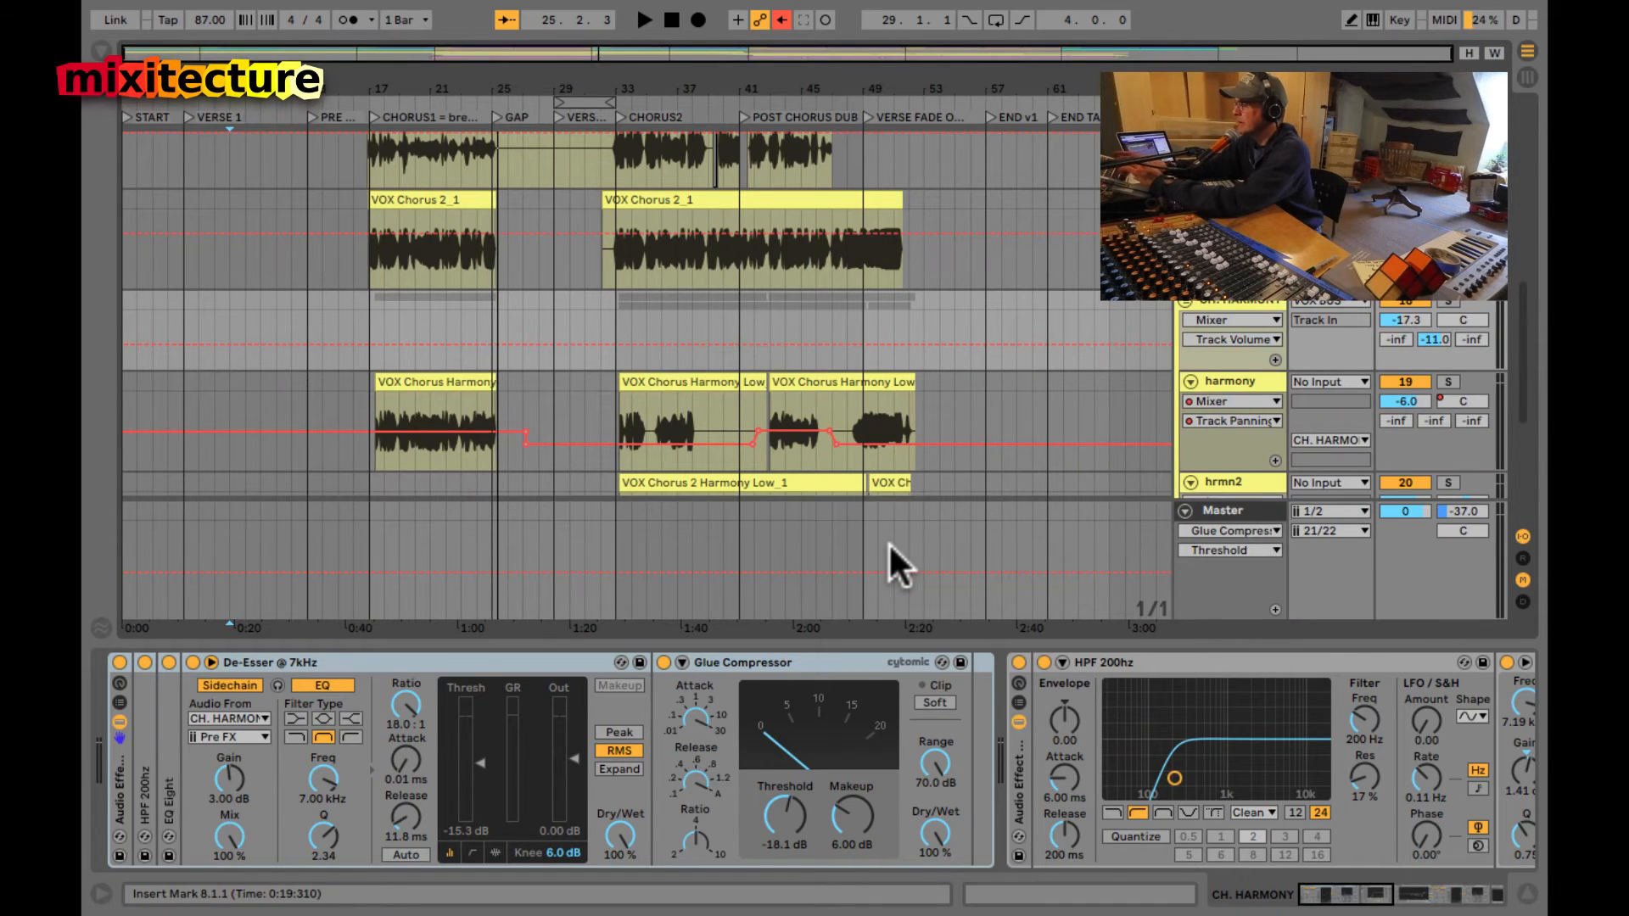
key("ctrl+alt+l")
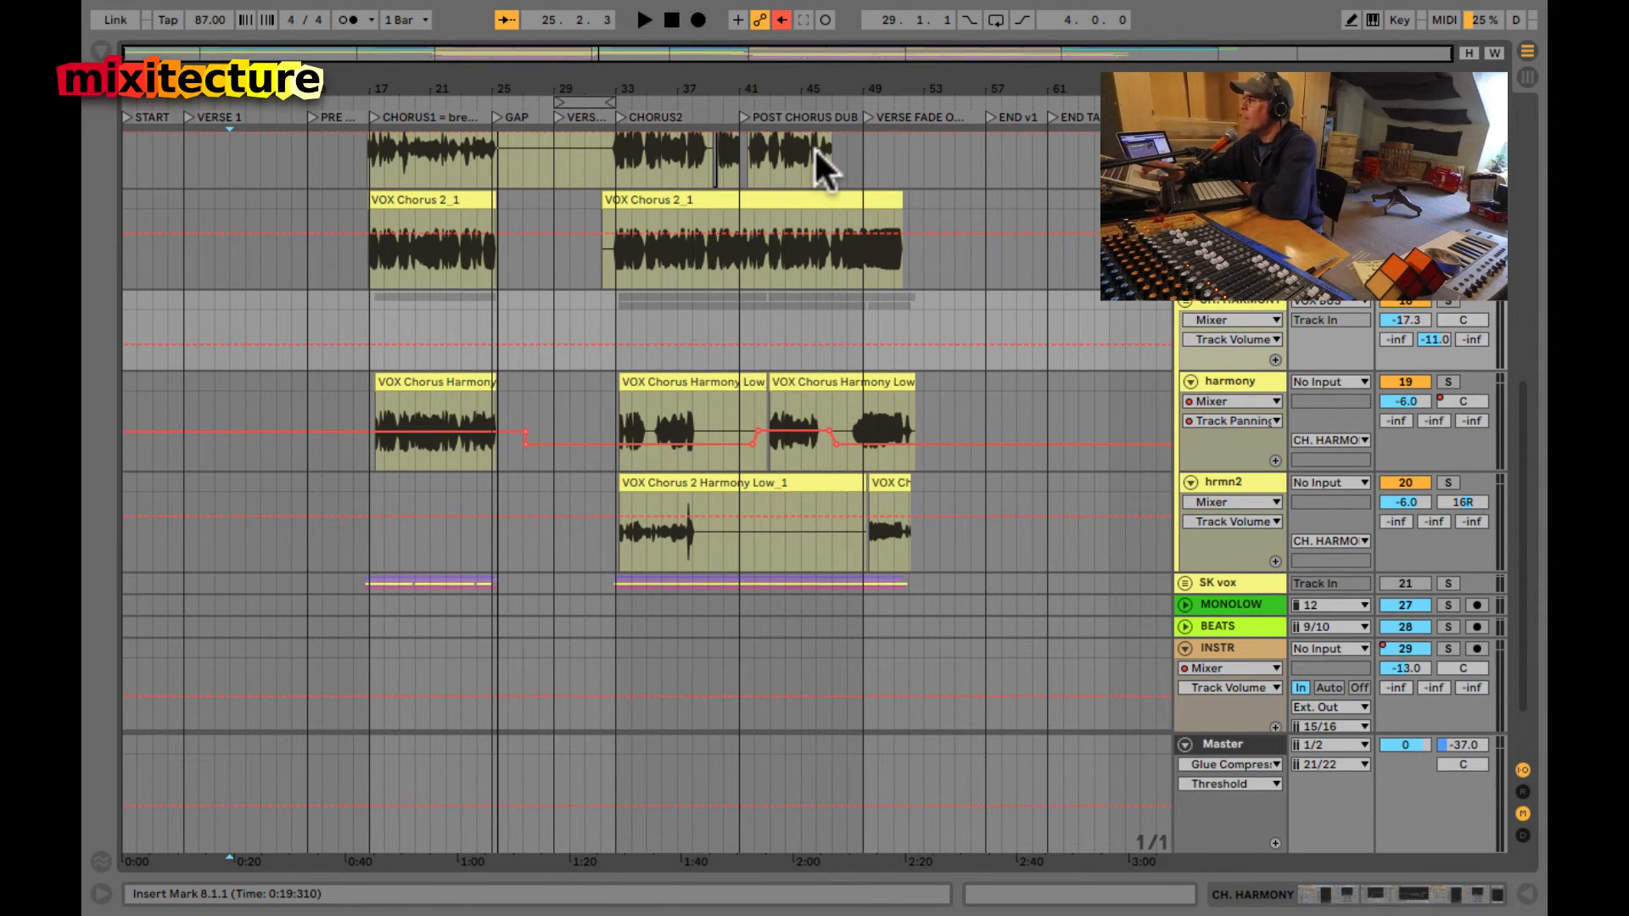
left_click_drag(780, 75, 1079, 346)
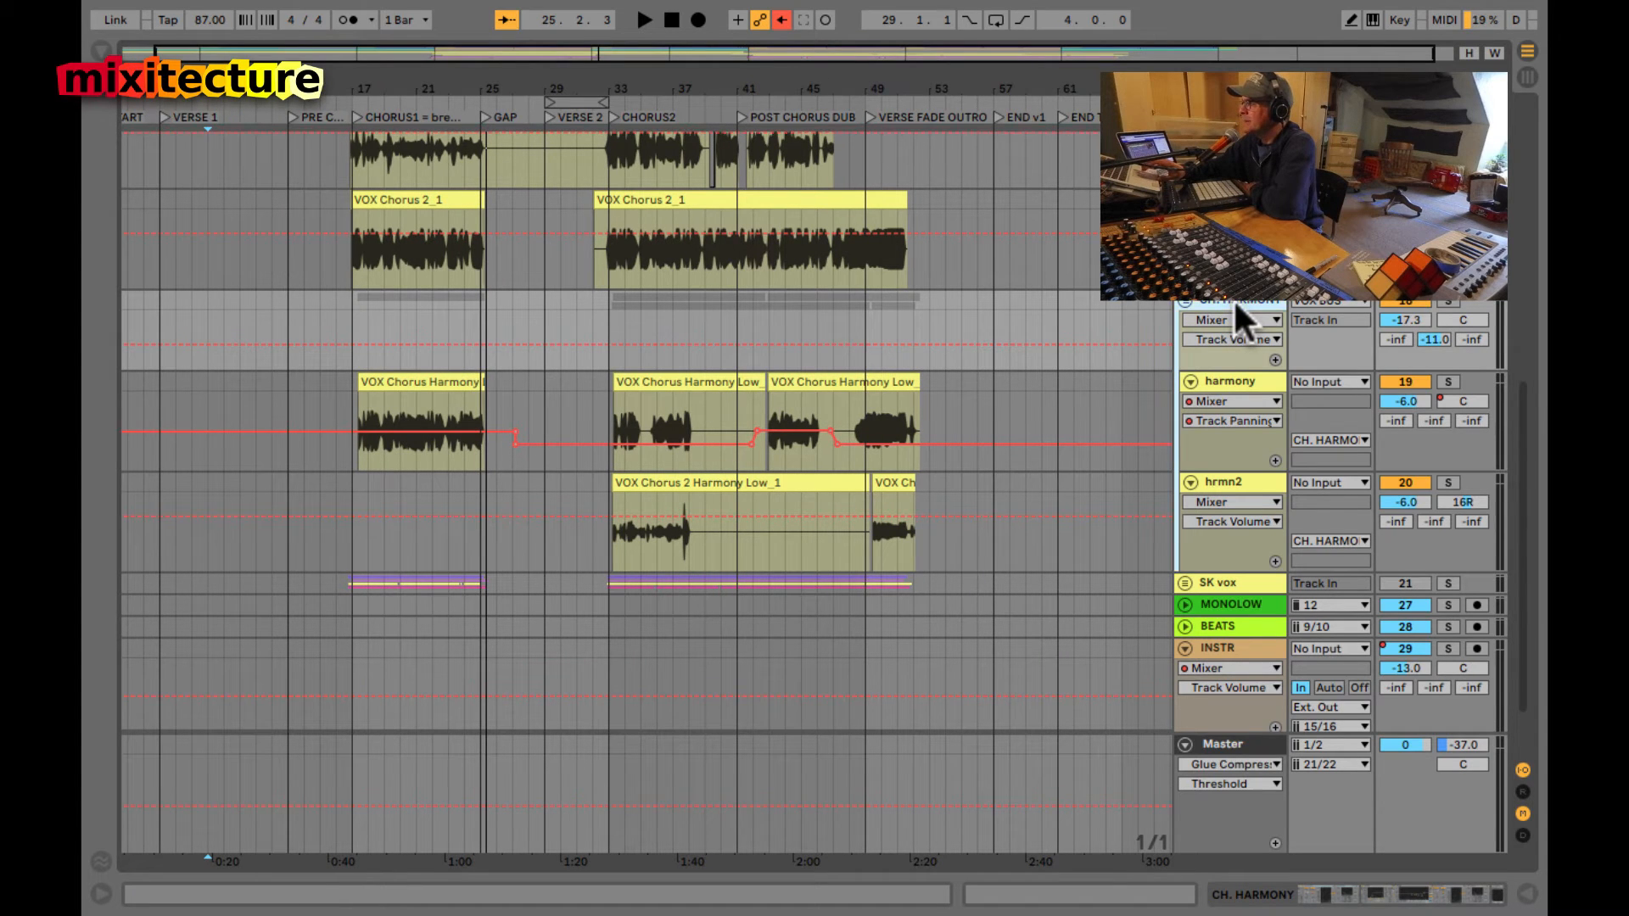
- Compare the effect chains of the CHORUS vox group and its first chorus vocal track in the mixer
key("Tab")
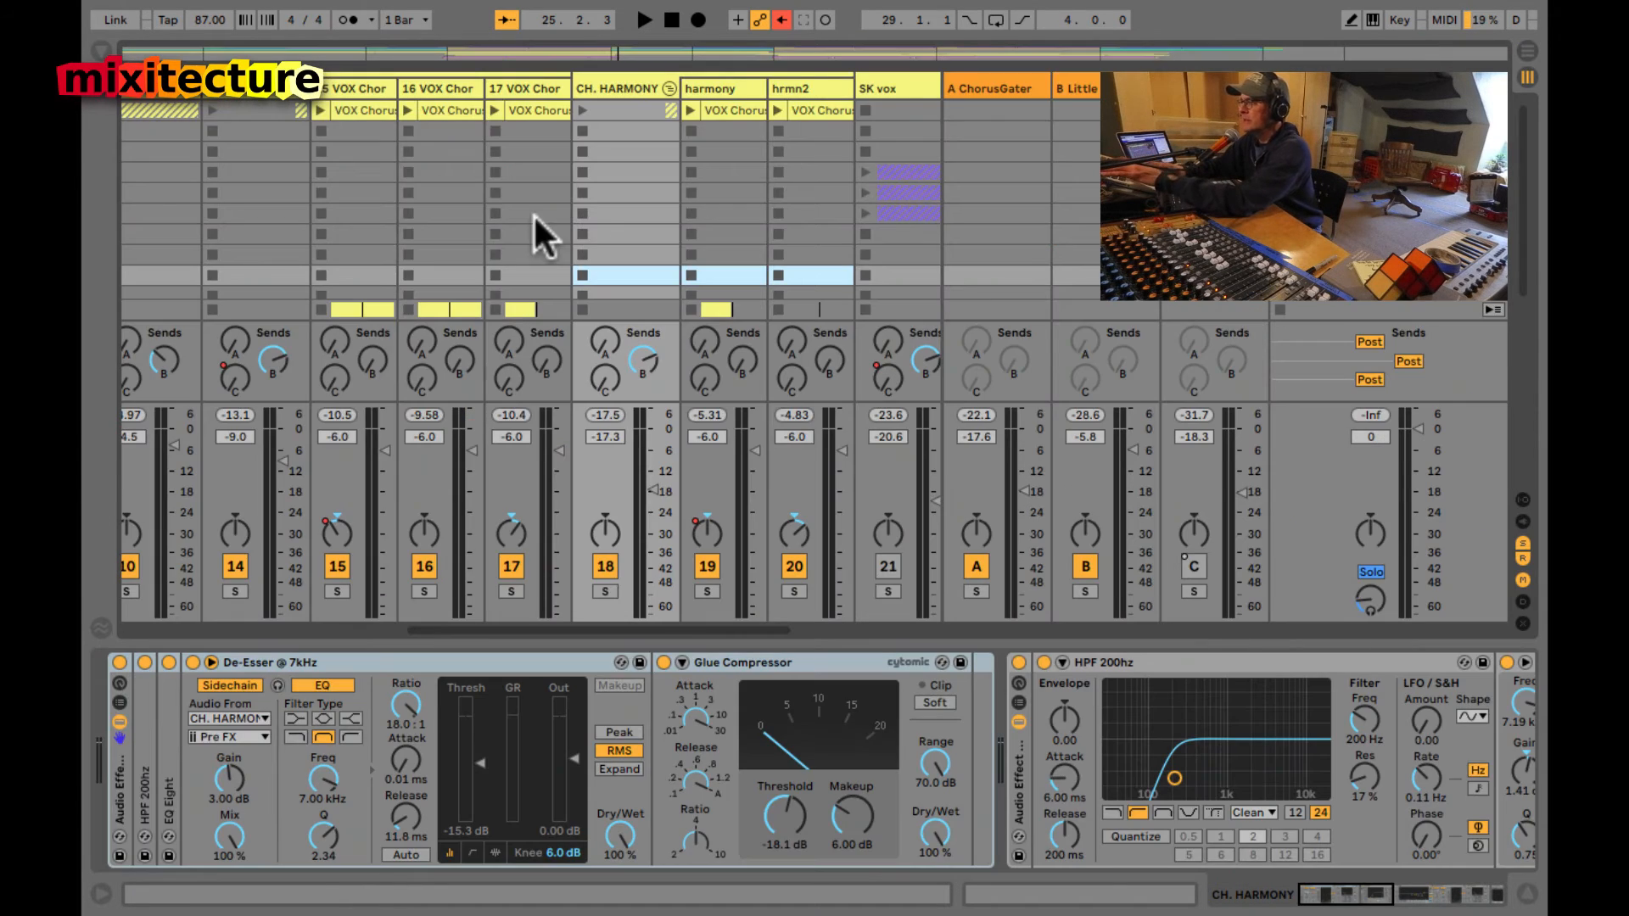
left_click(255, 93)
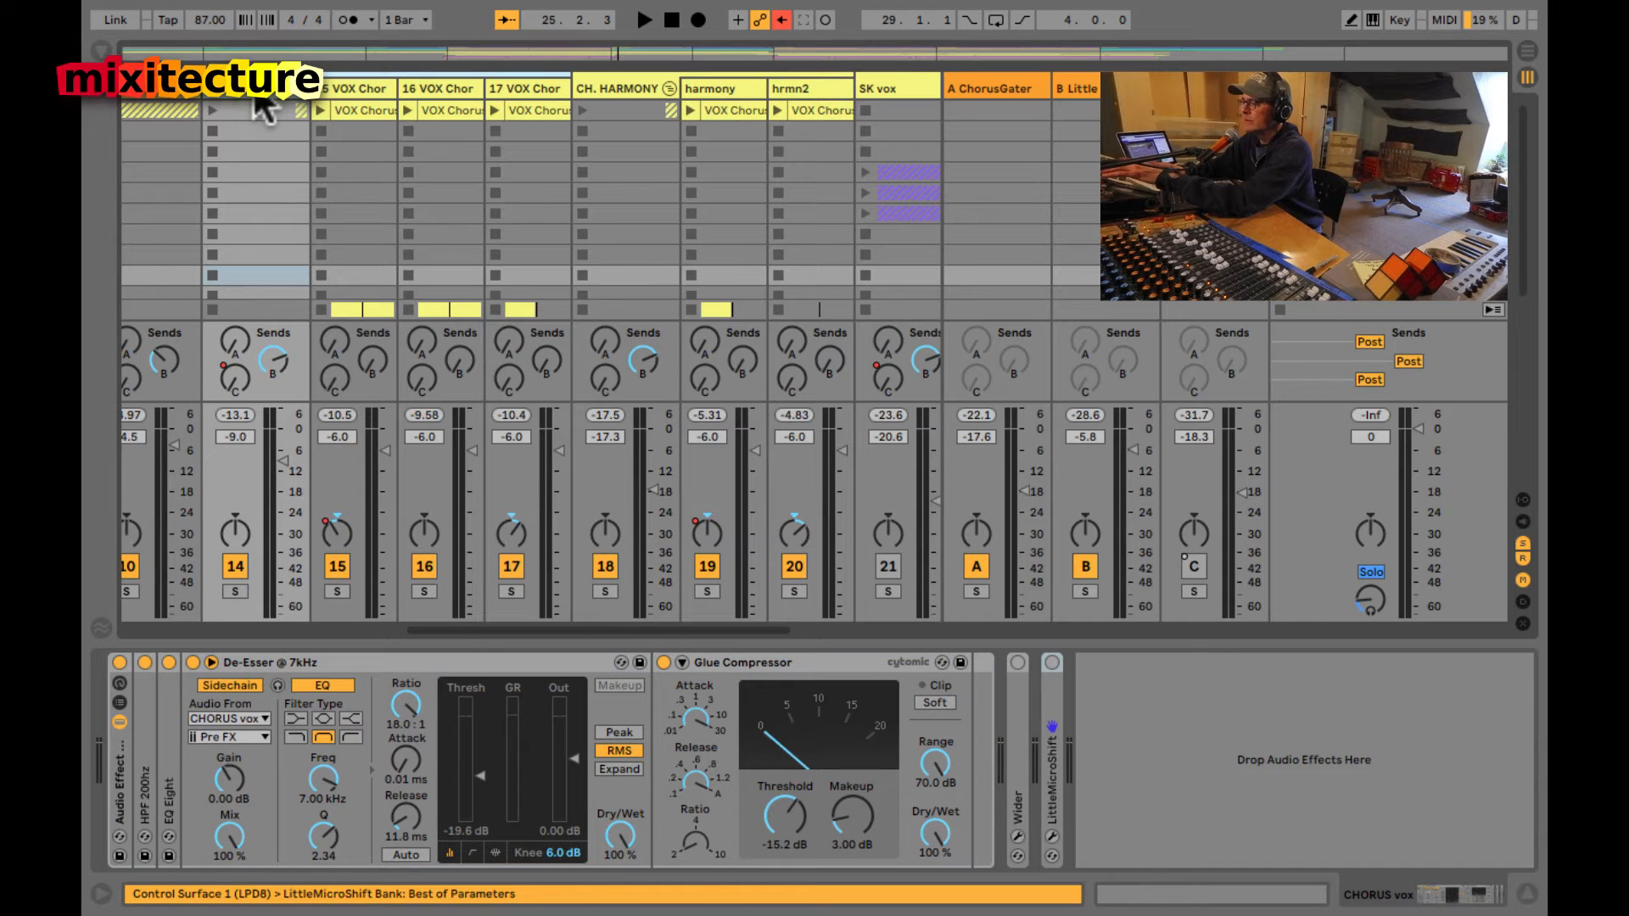
left_click(360, 85)
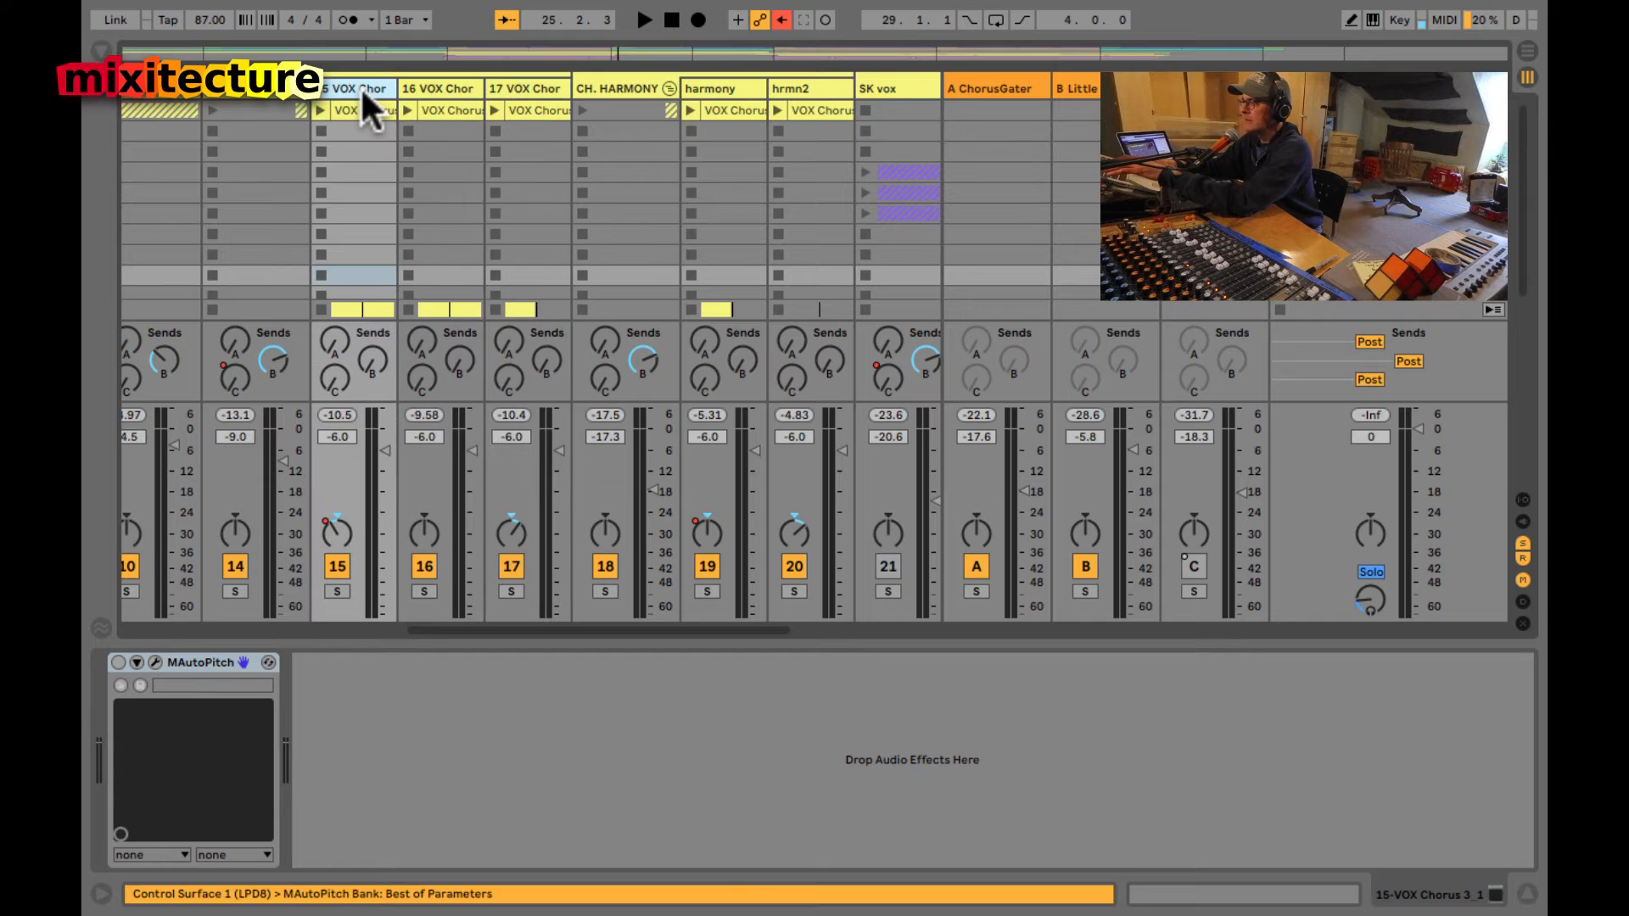
left_click(259, 110)
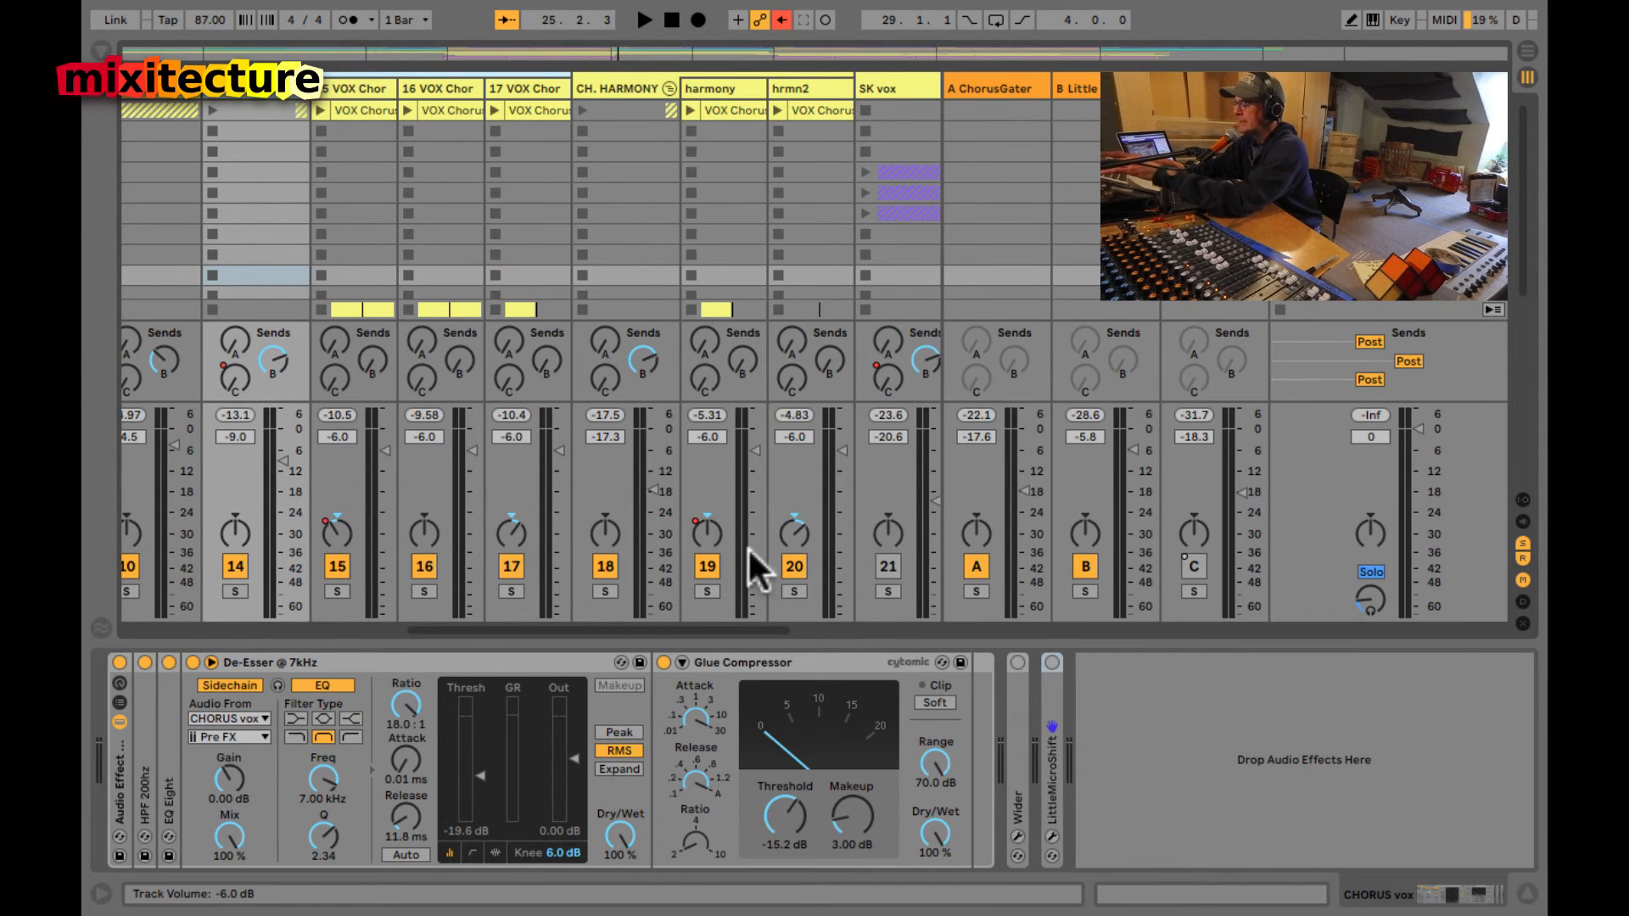
- Hide automation in the arrangement and highlight where harmony and hrmn2 sing together, early in CHORUS2 and in bars 48 to 52
key("Tab")
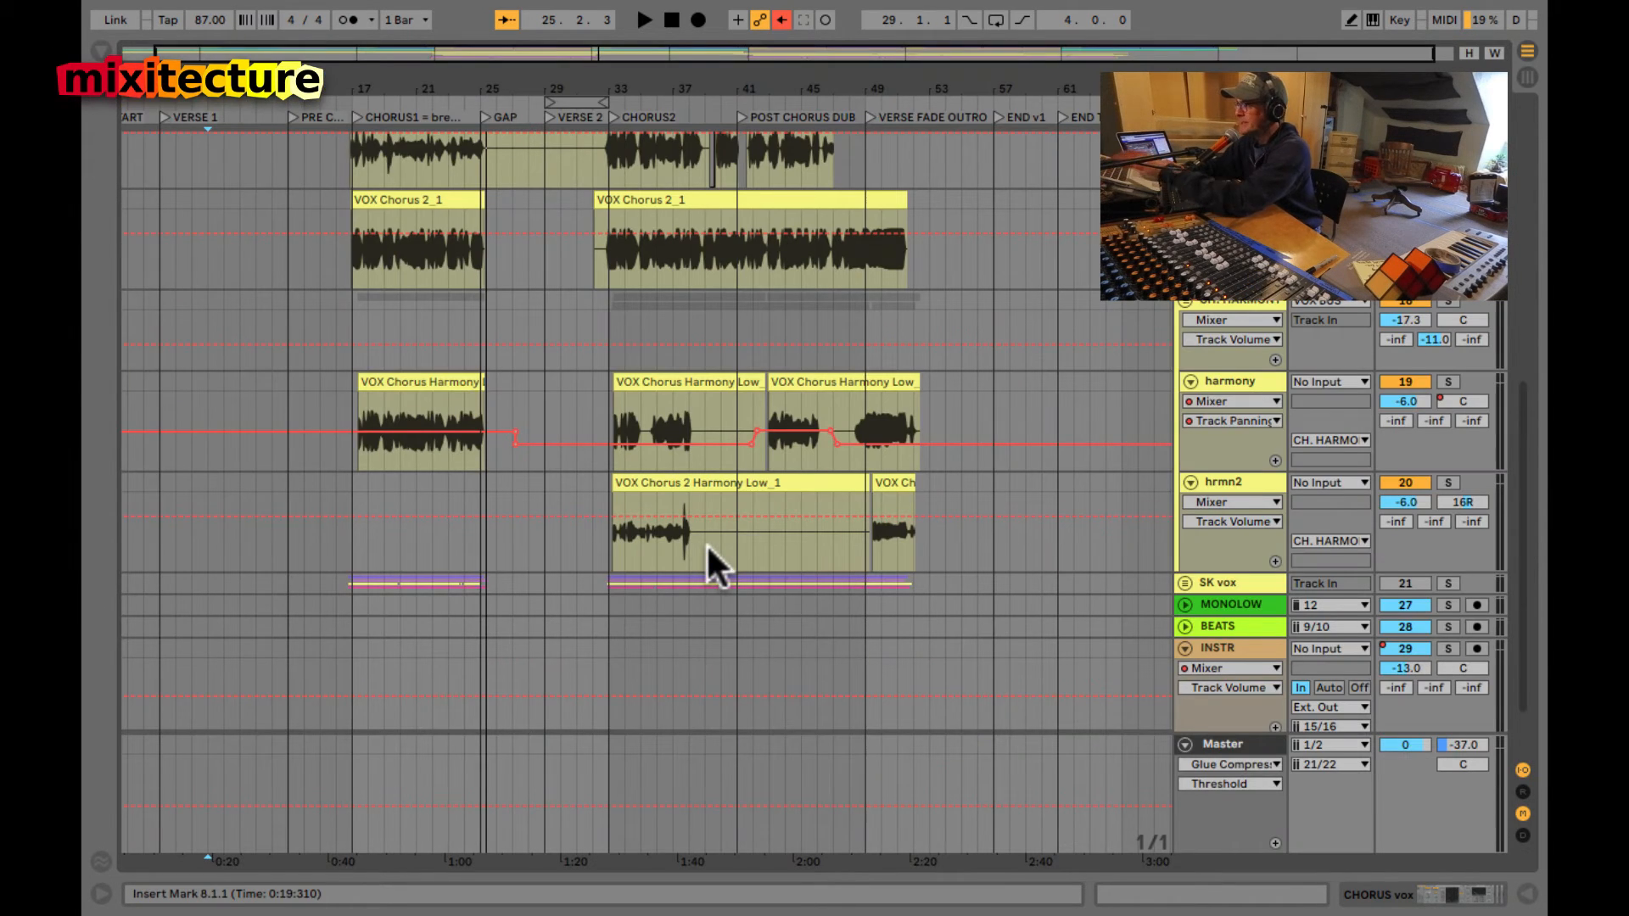
left_click(623, 542)
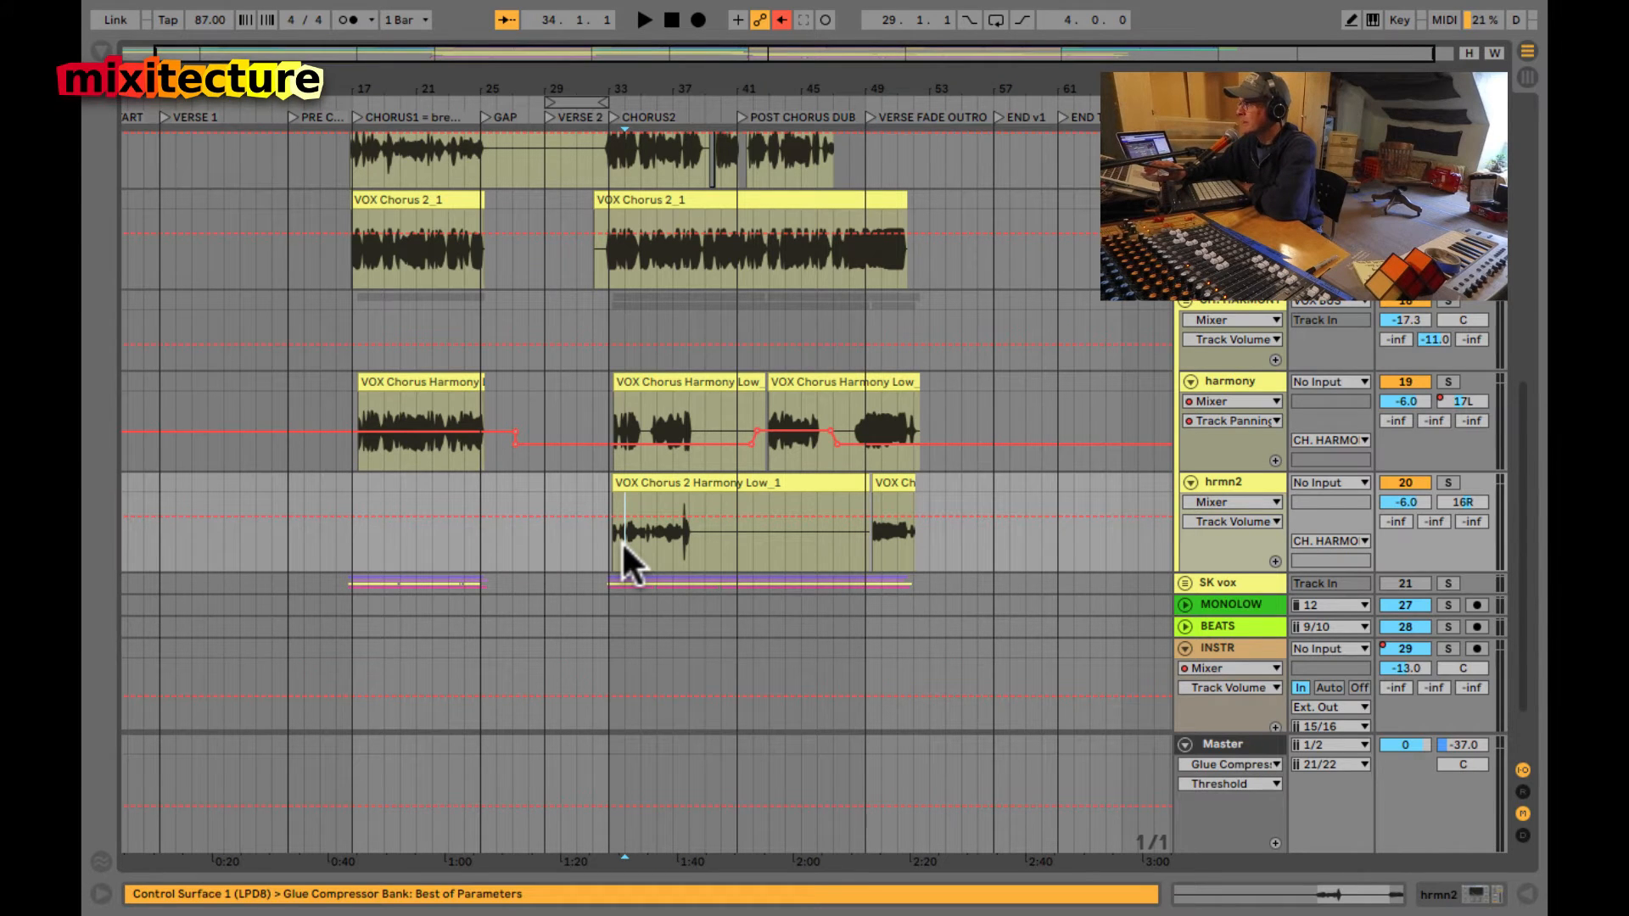
left_click(659, 410)
key("a")
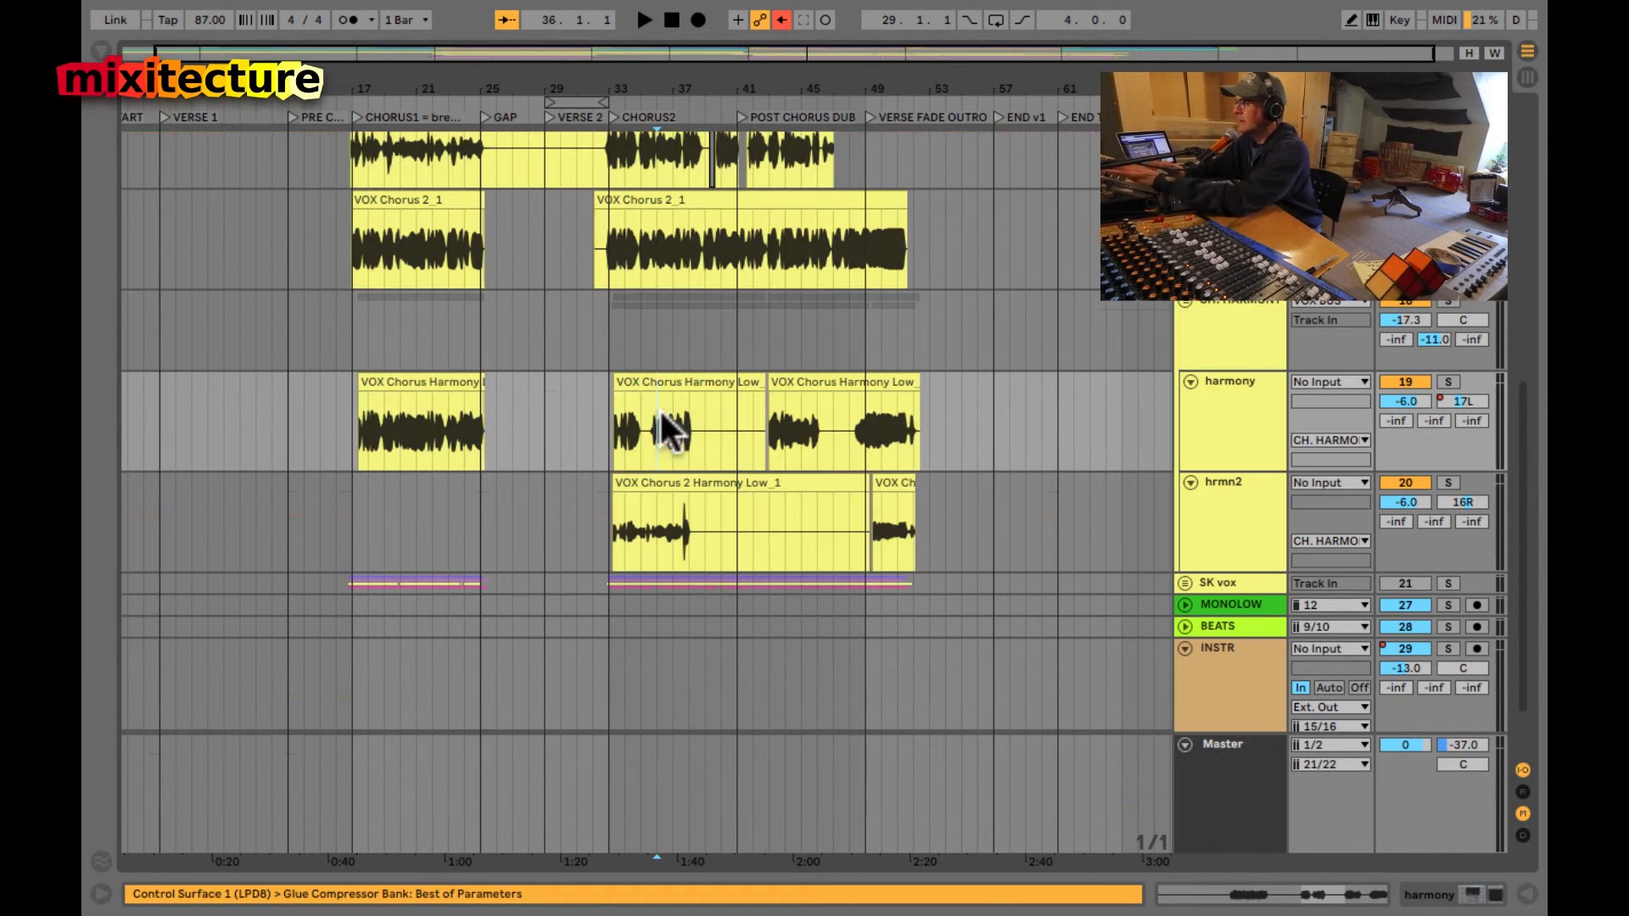
left_click(679, 450)
left_click_drag(679, 449, 618, 520)
left_click_drag(849, 423, 908, 519)
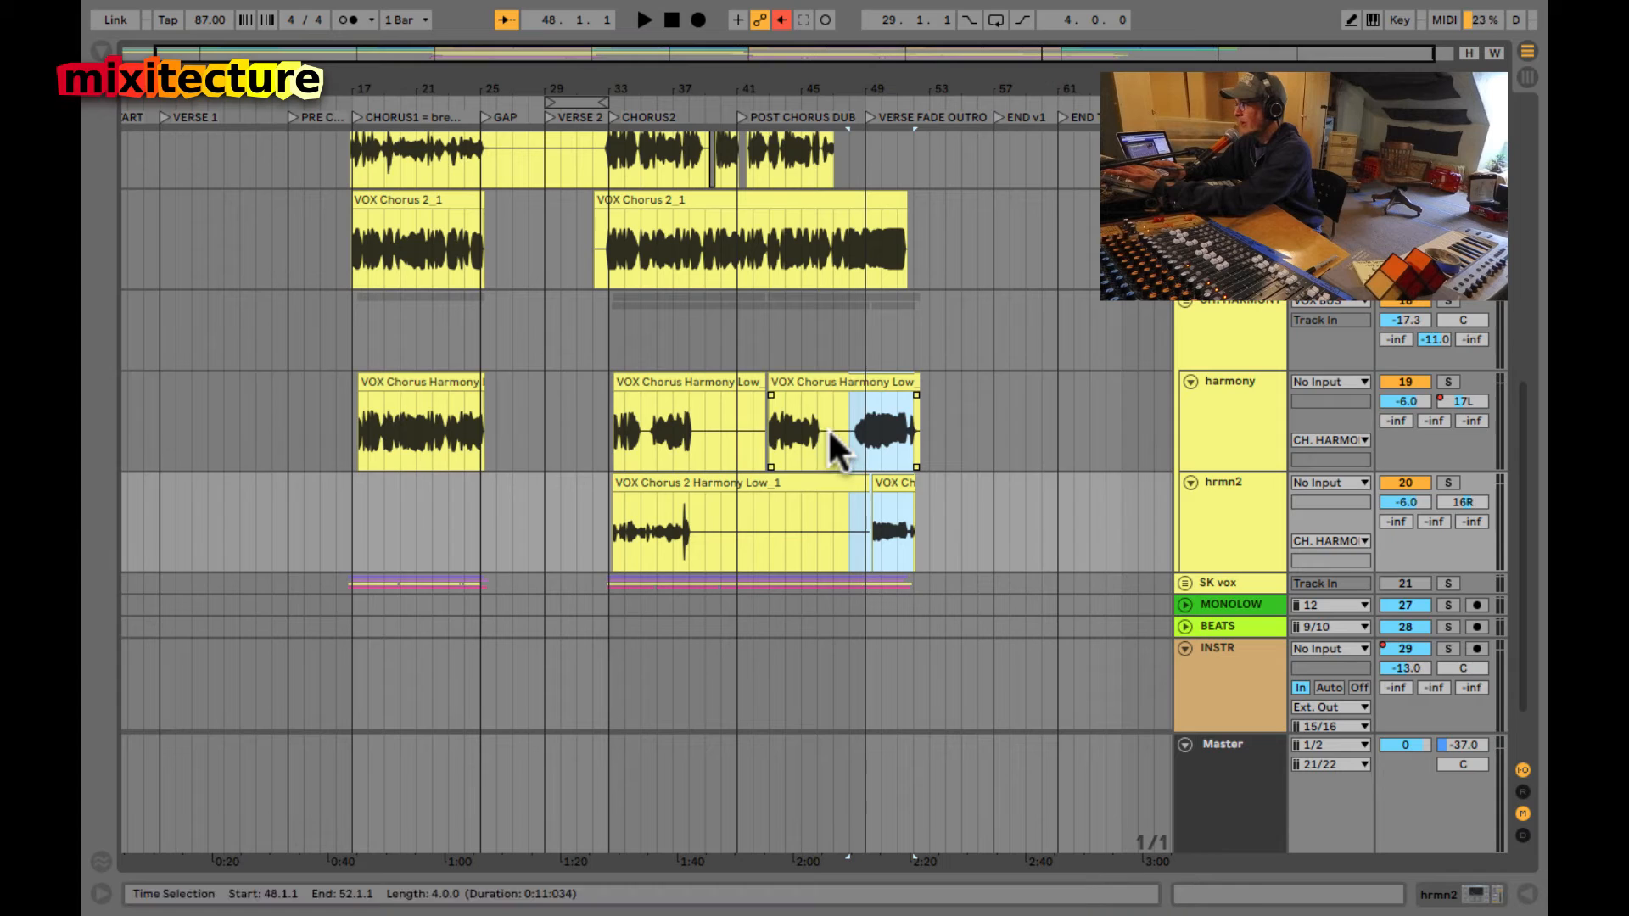
- Highlight the harmony-only passage in bars 43 to 47, show the automation lanes, and place the insert mark at bar 32 on harmony
left_click_drag(827, 426, 765, 432)
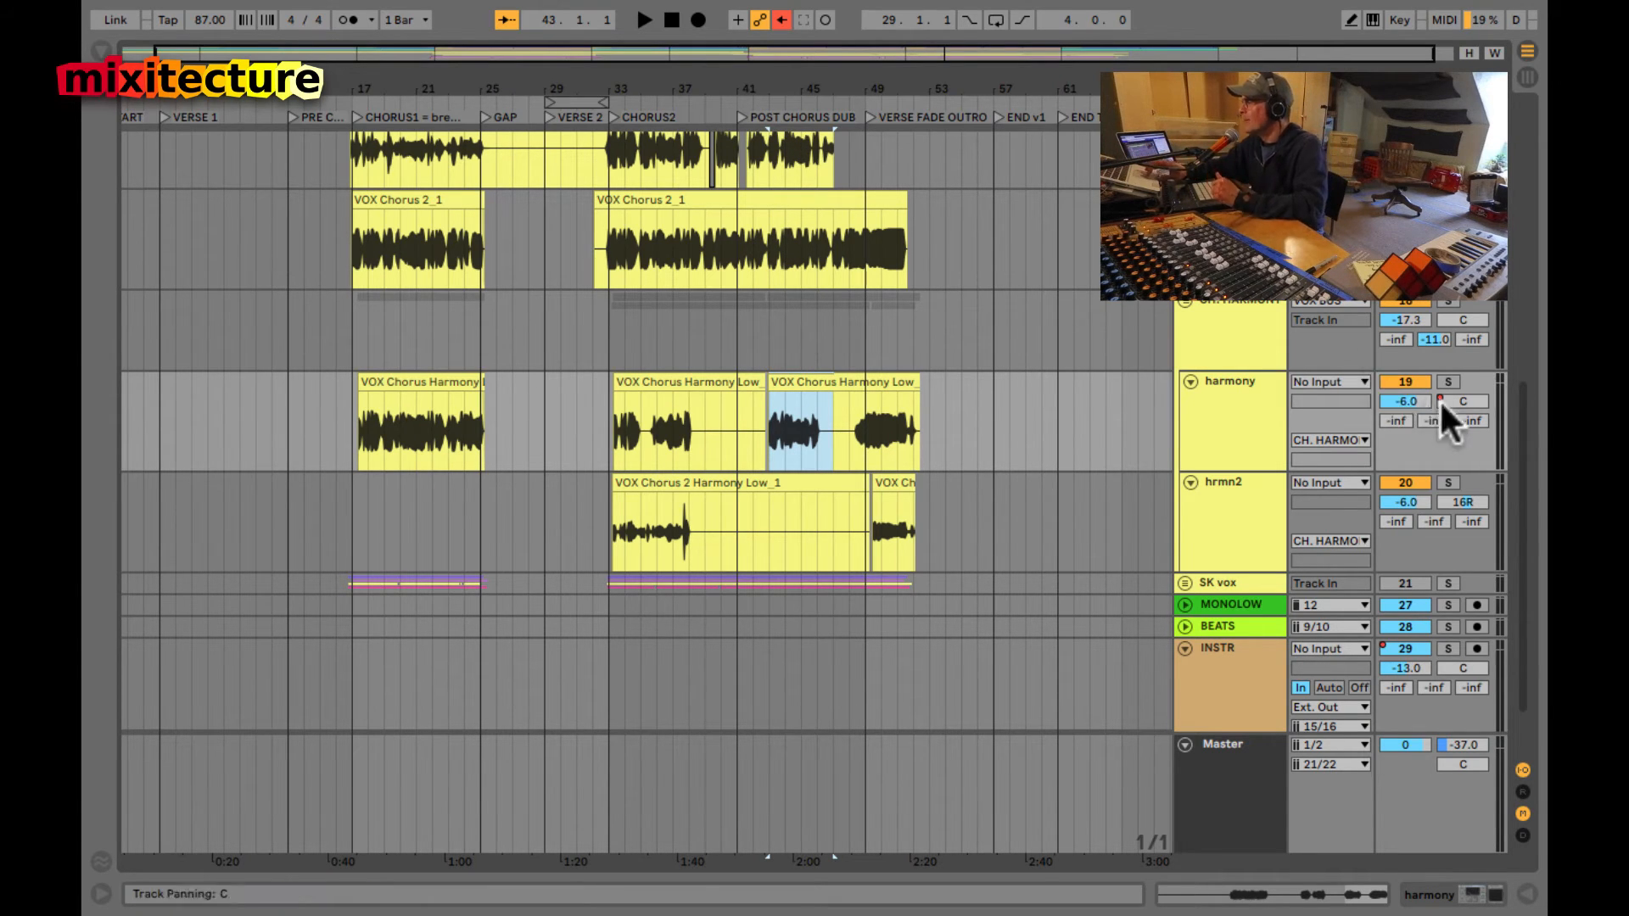
key("a")
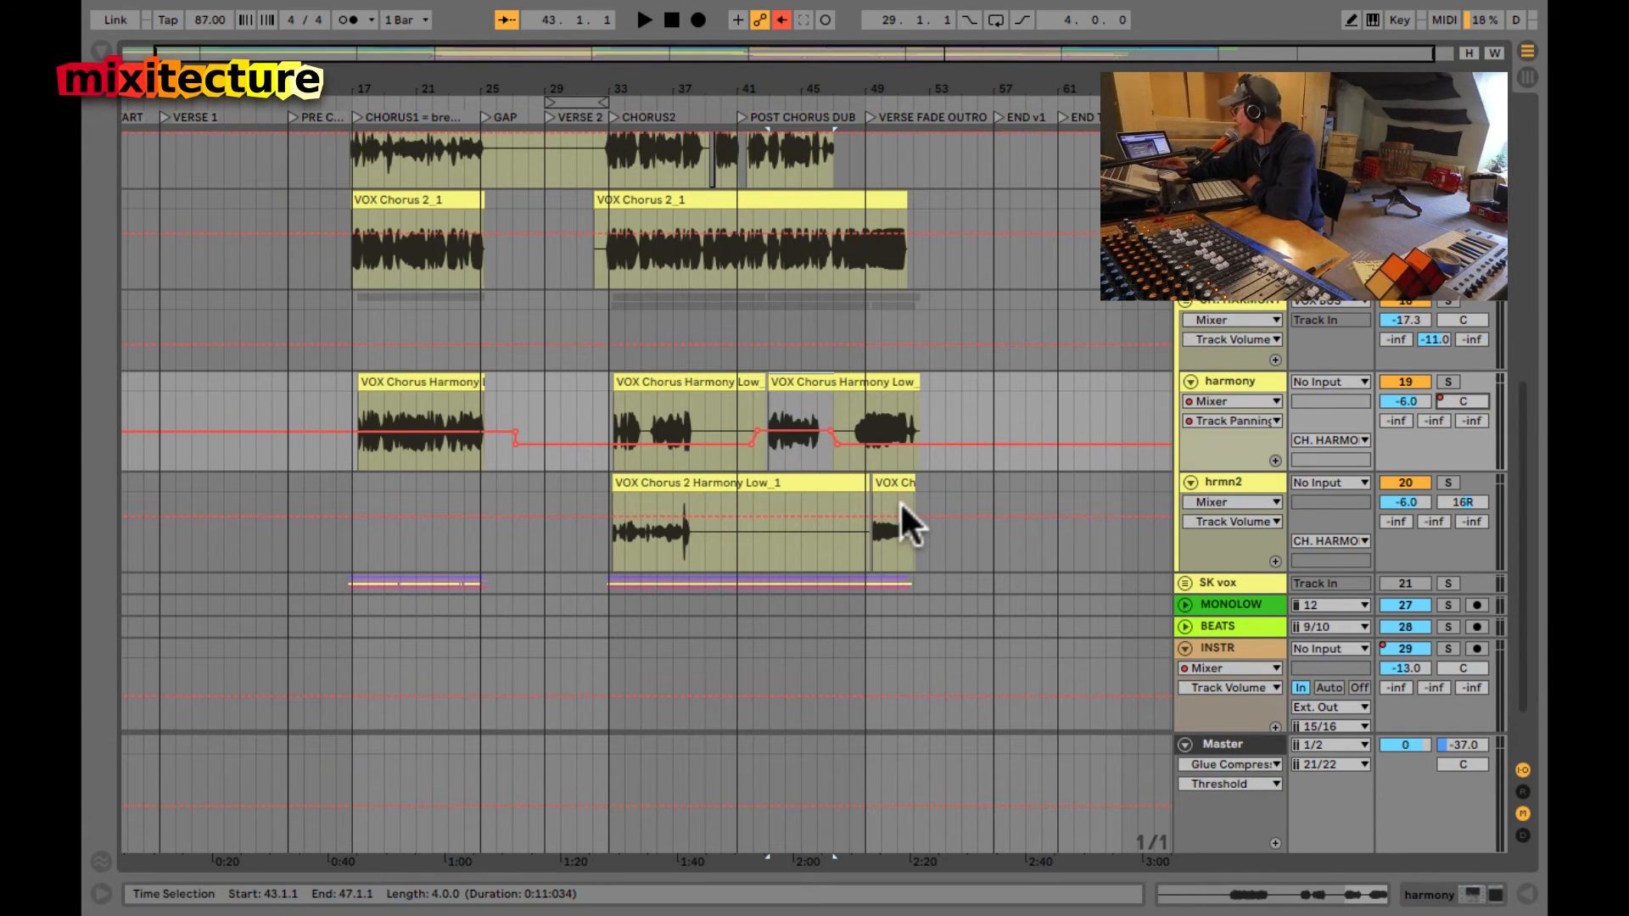
left_click(592, 416)
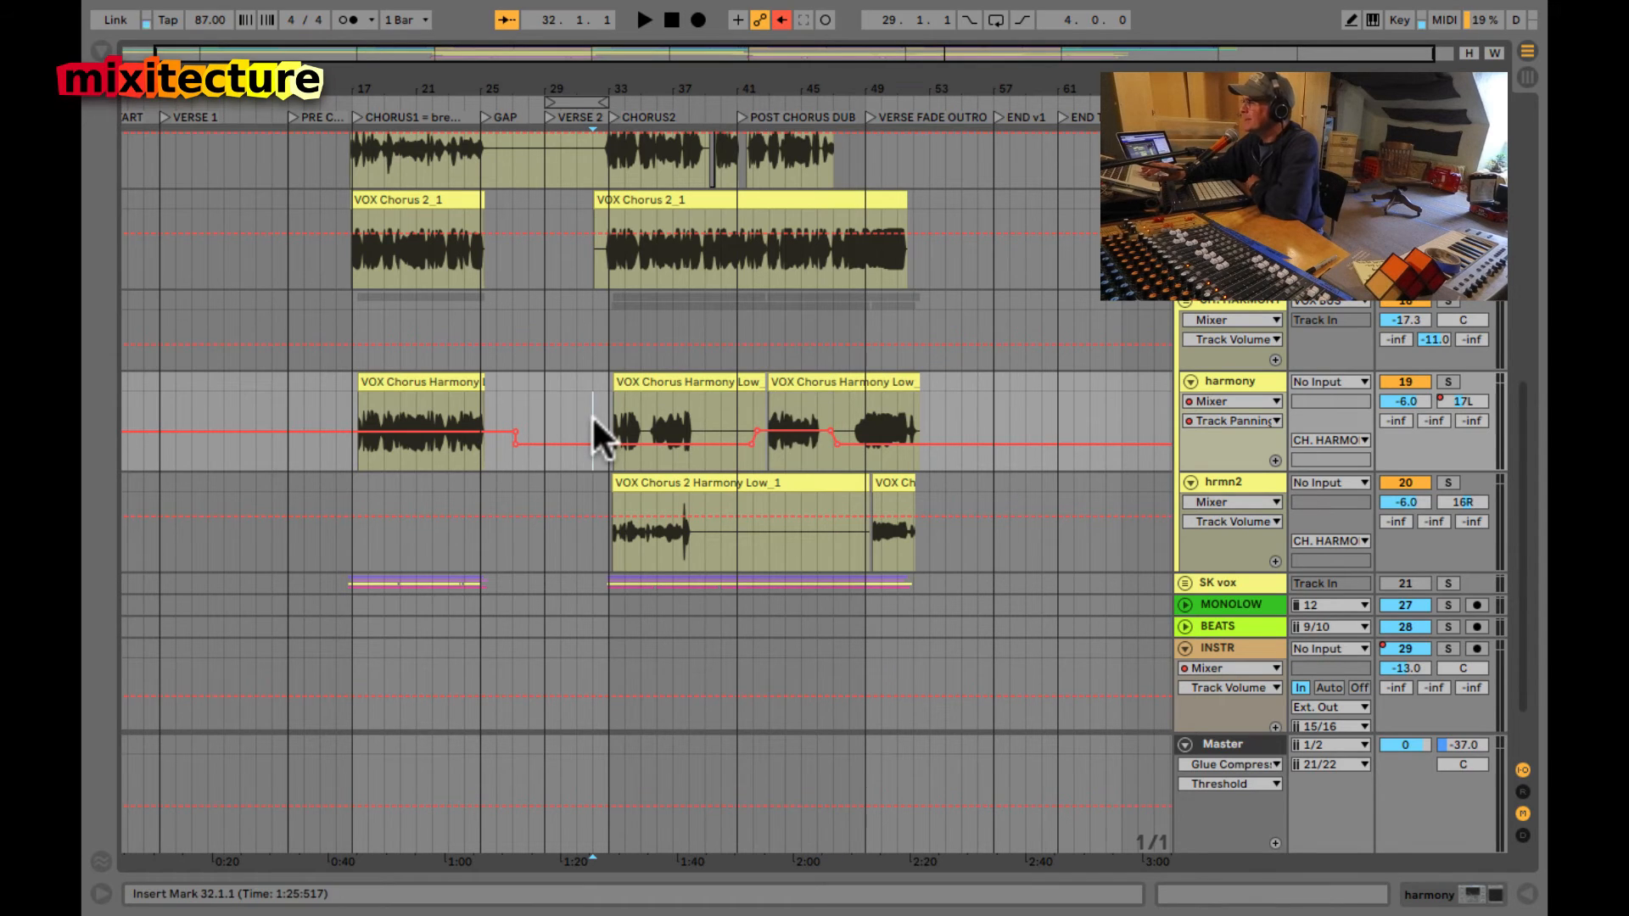
- Solo the CH. HARMONY group, play it from bar 33 at CHORUS2, and watch both harmony tracks in the mixer
key("Tab")
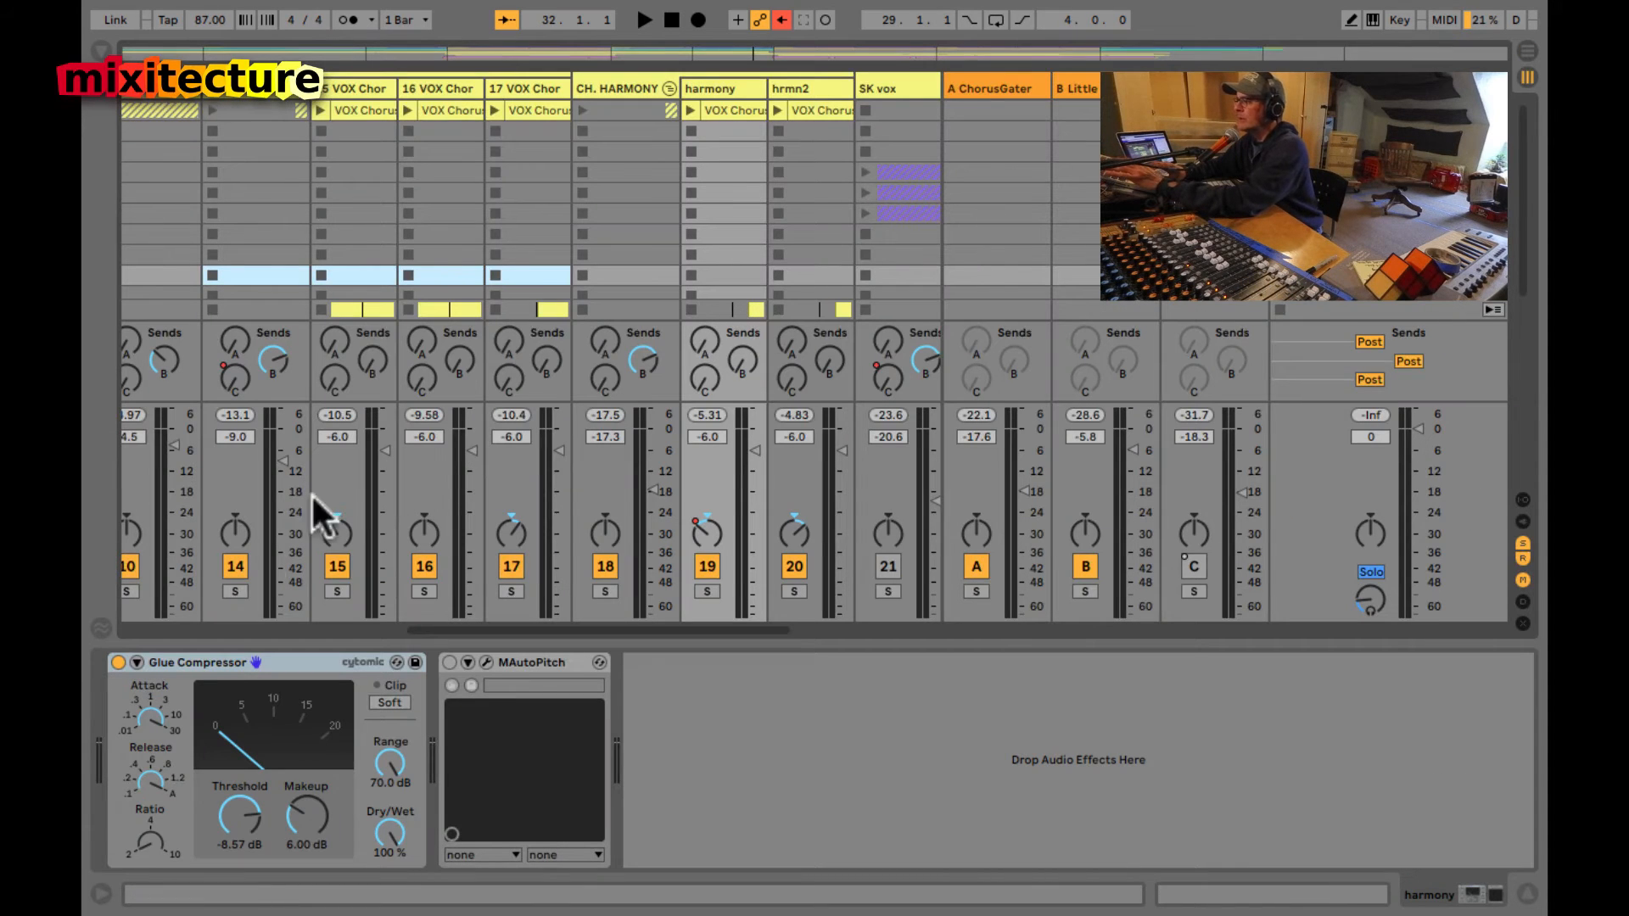
left_click(235, 566)
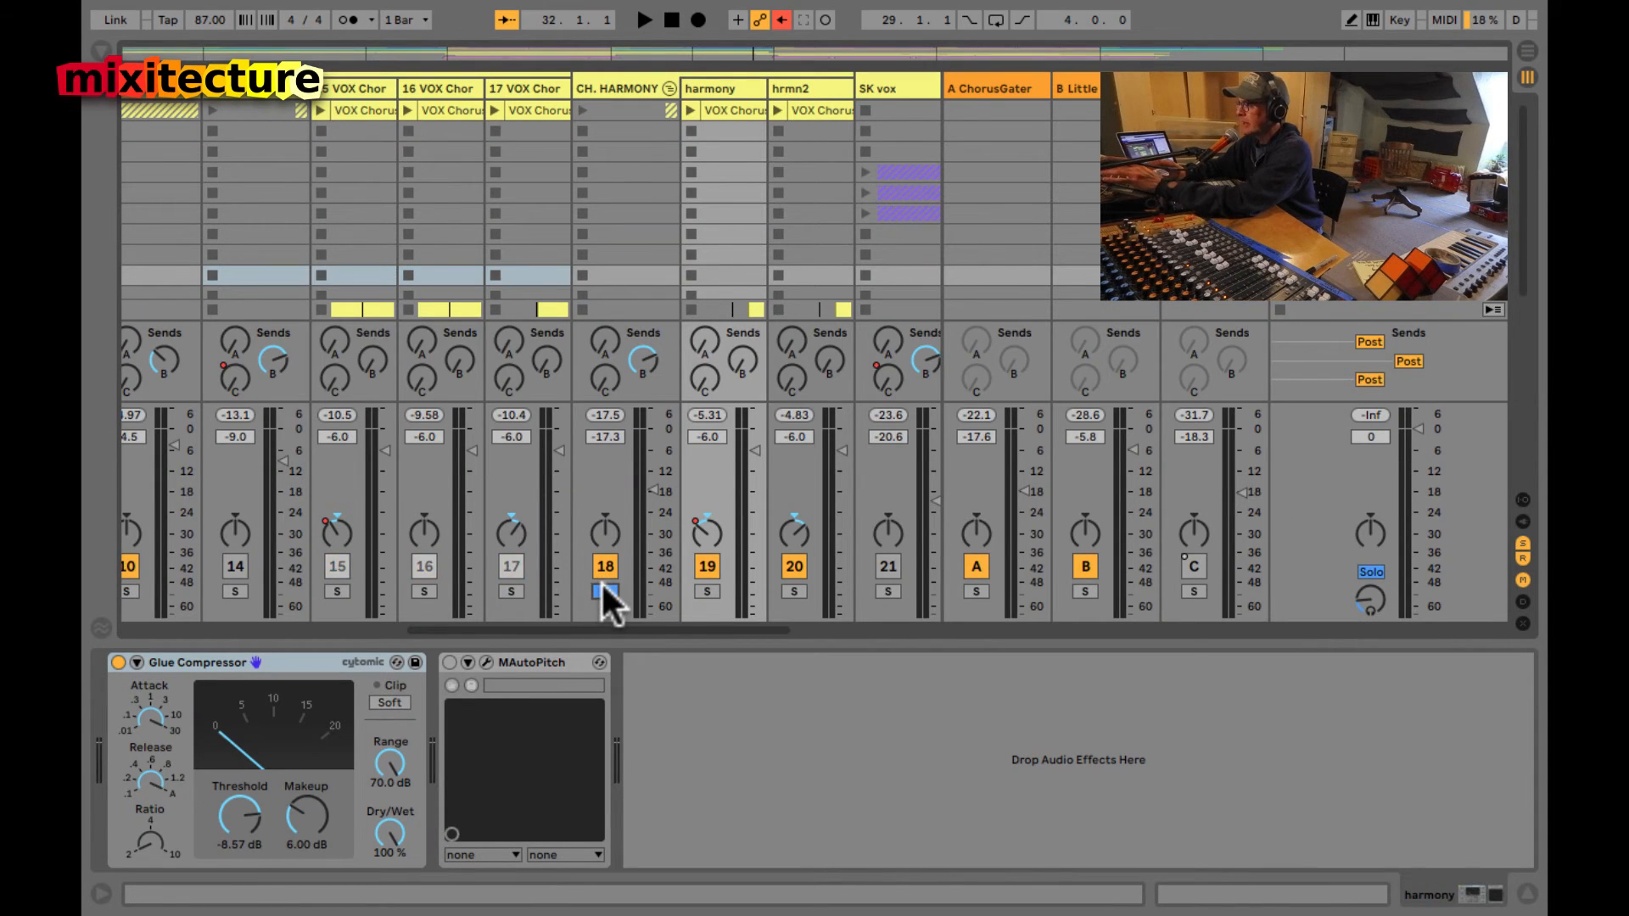
key("Tab")
left_click(610, 549)
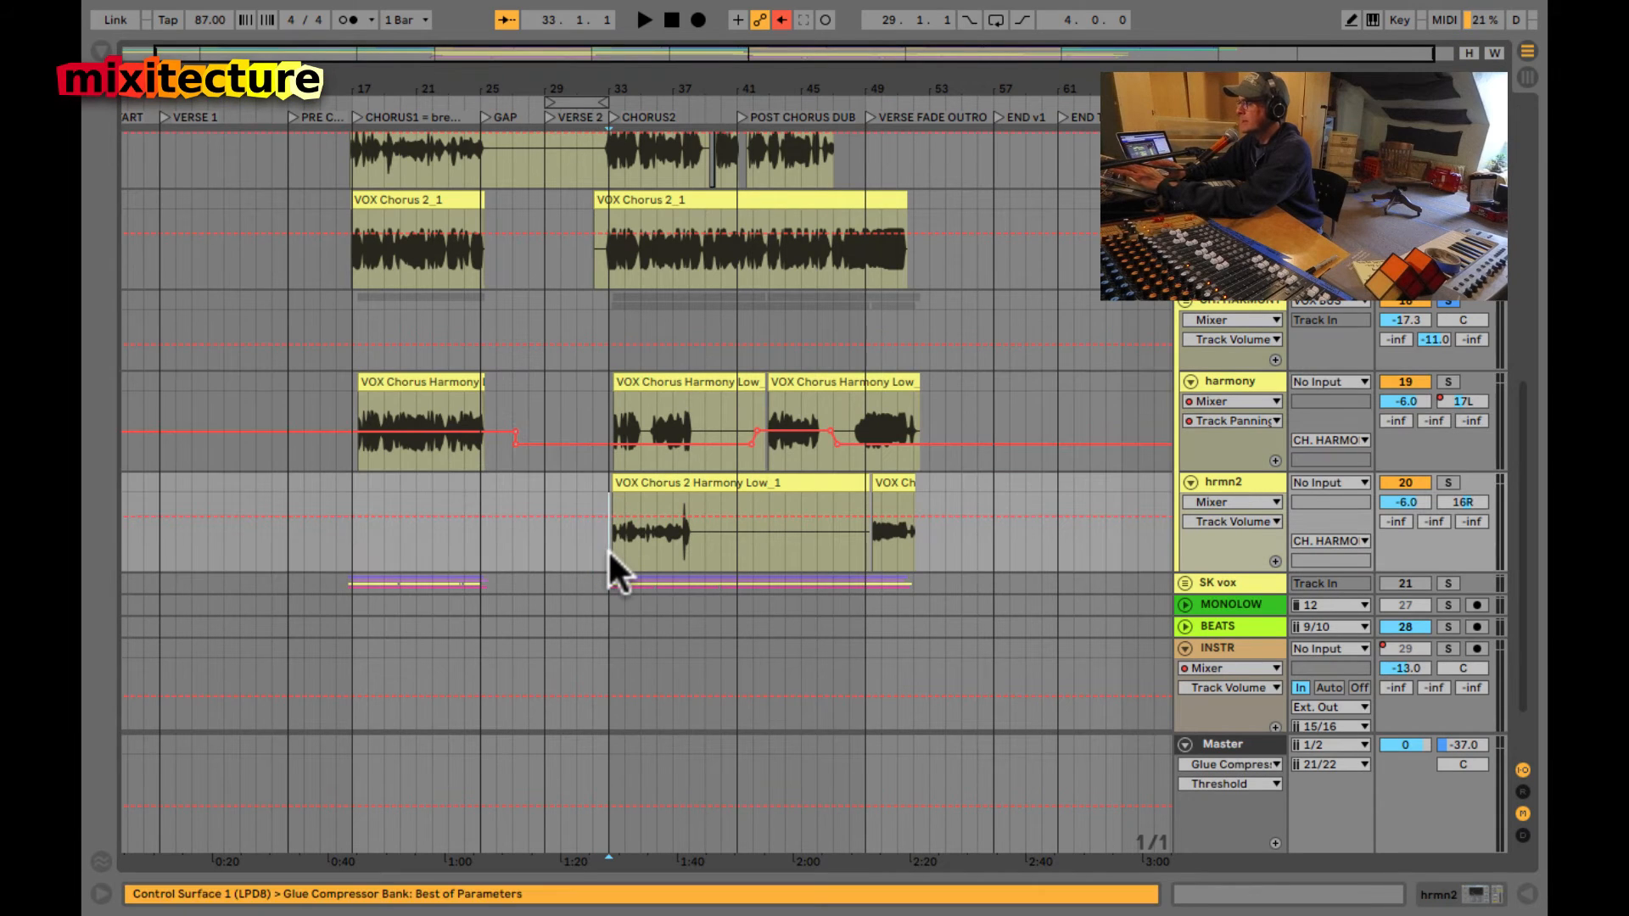
key("space")
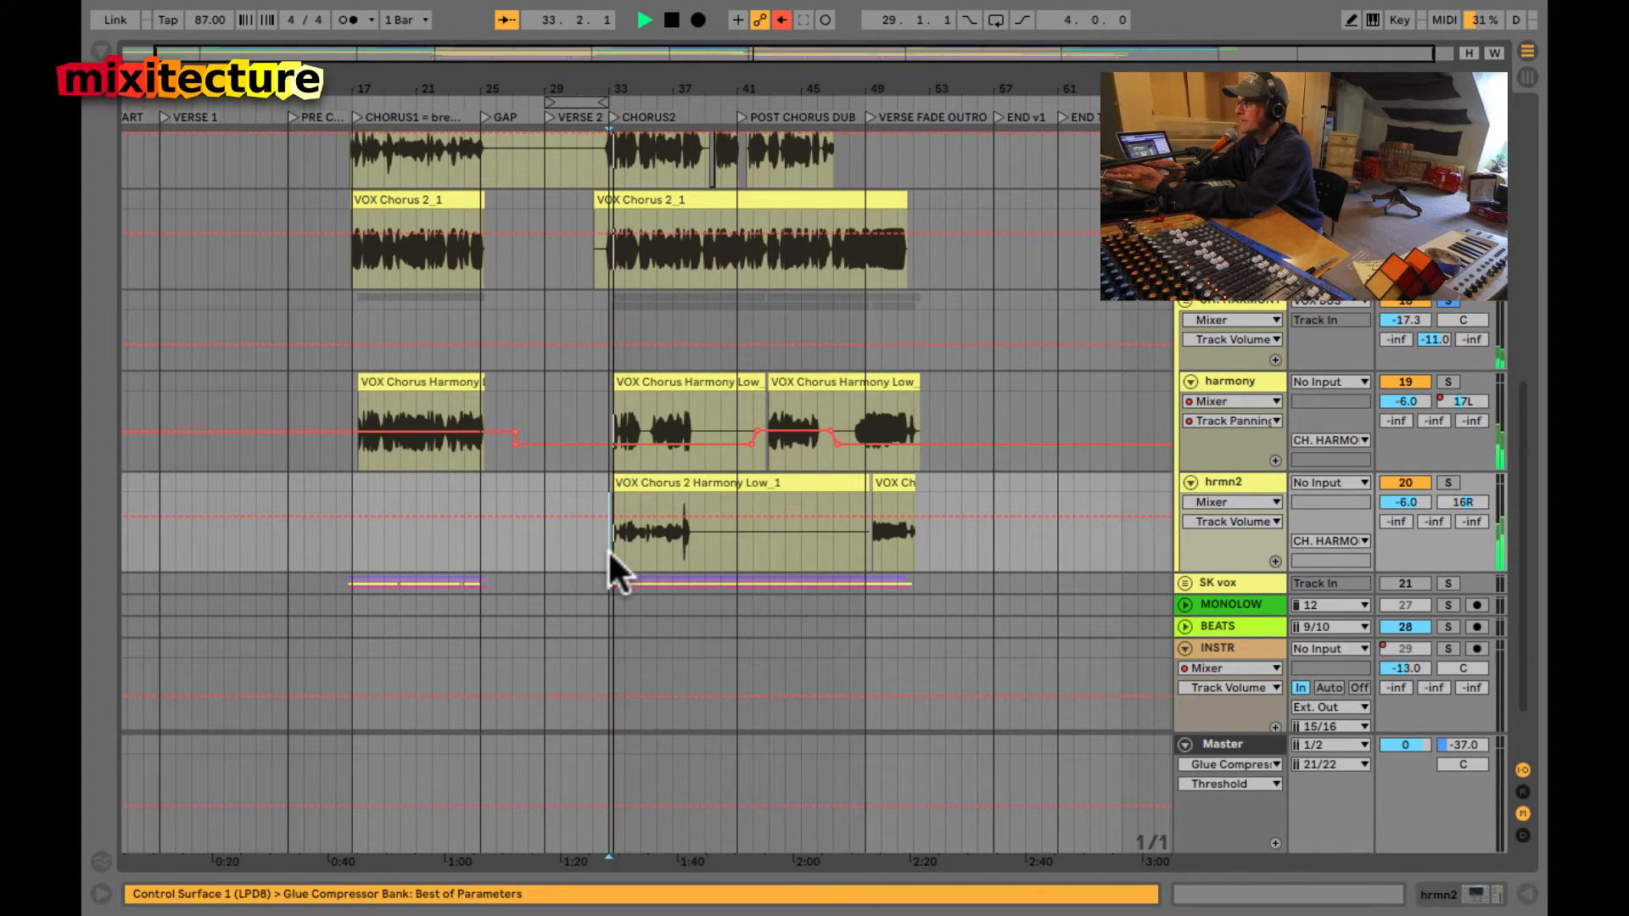
key("Tab")
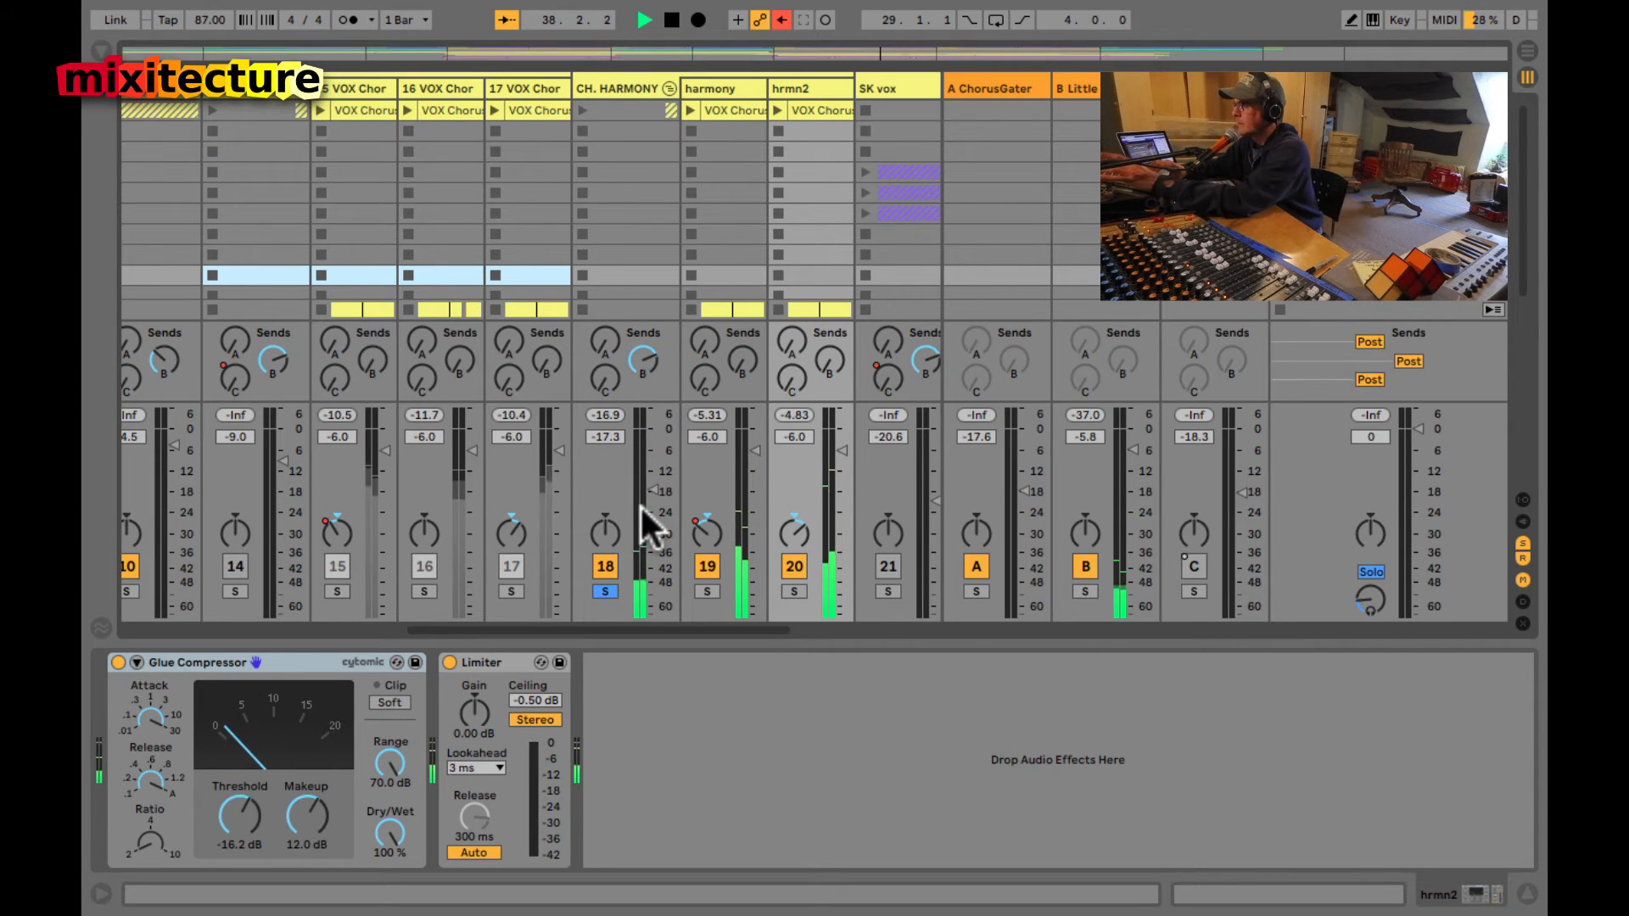
- Restart playback from bar 43 on the harmony track and check its centred panning in the mixer and arrangement
key("Tab")
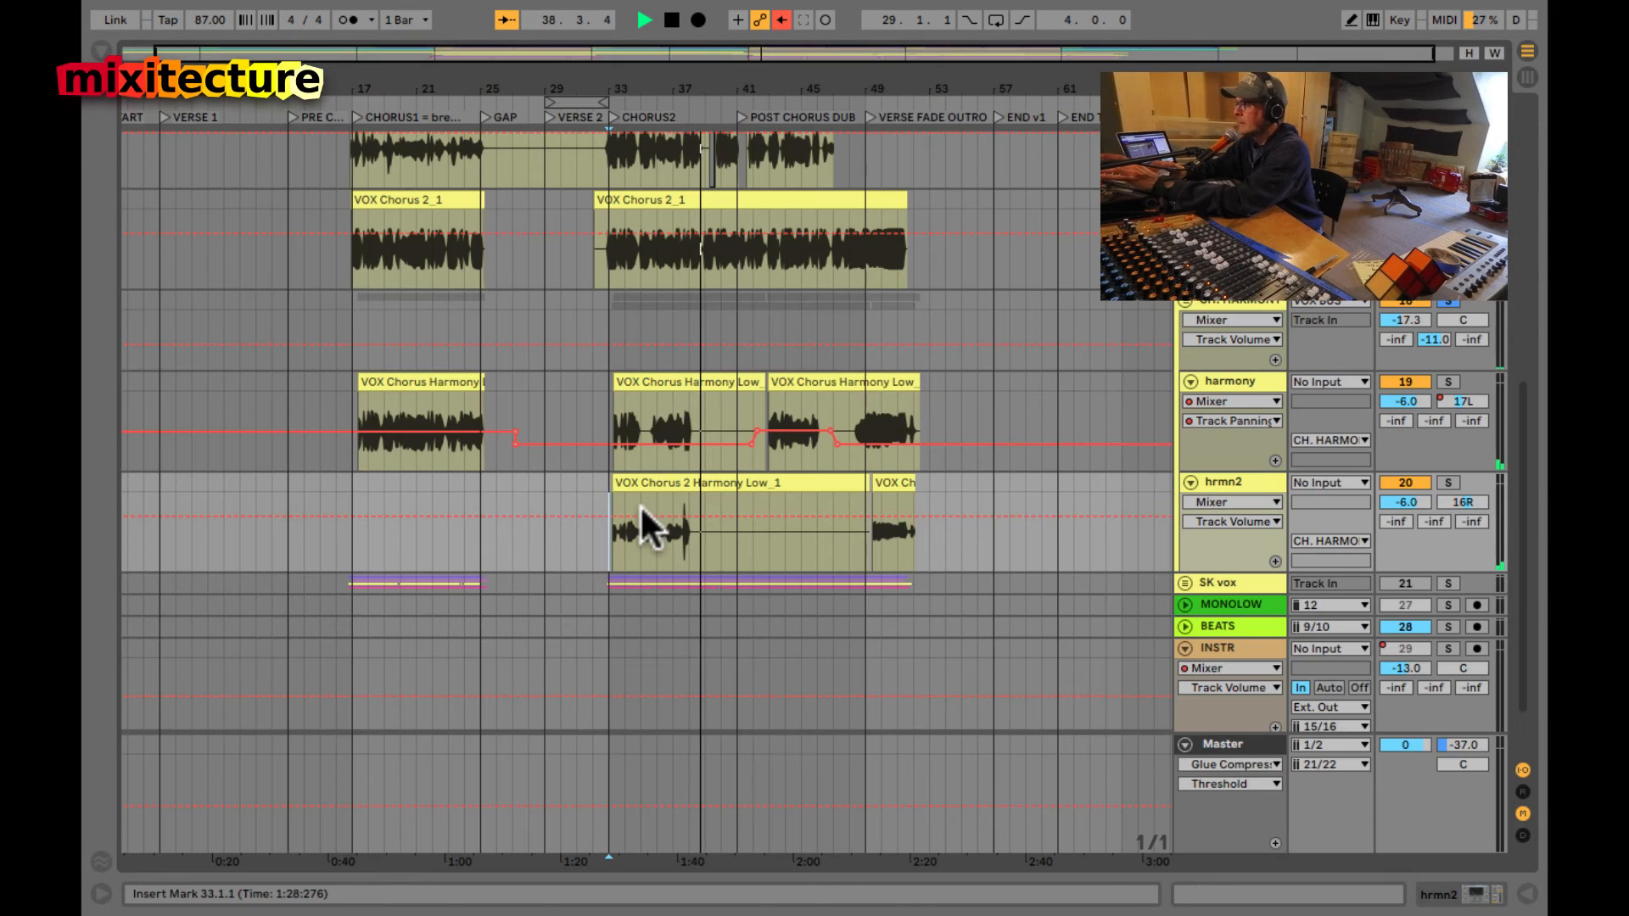
left_click(768, 407)
key("space")
key("space")
key("Tab")
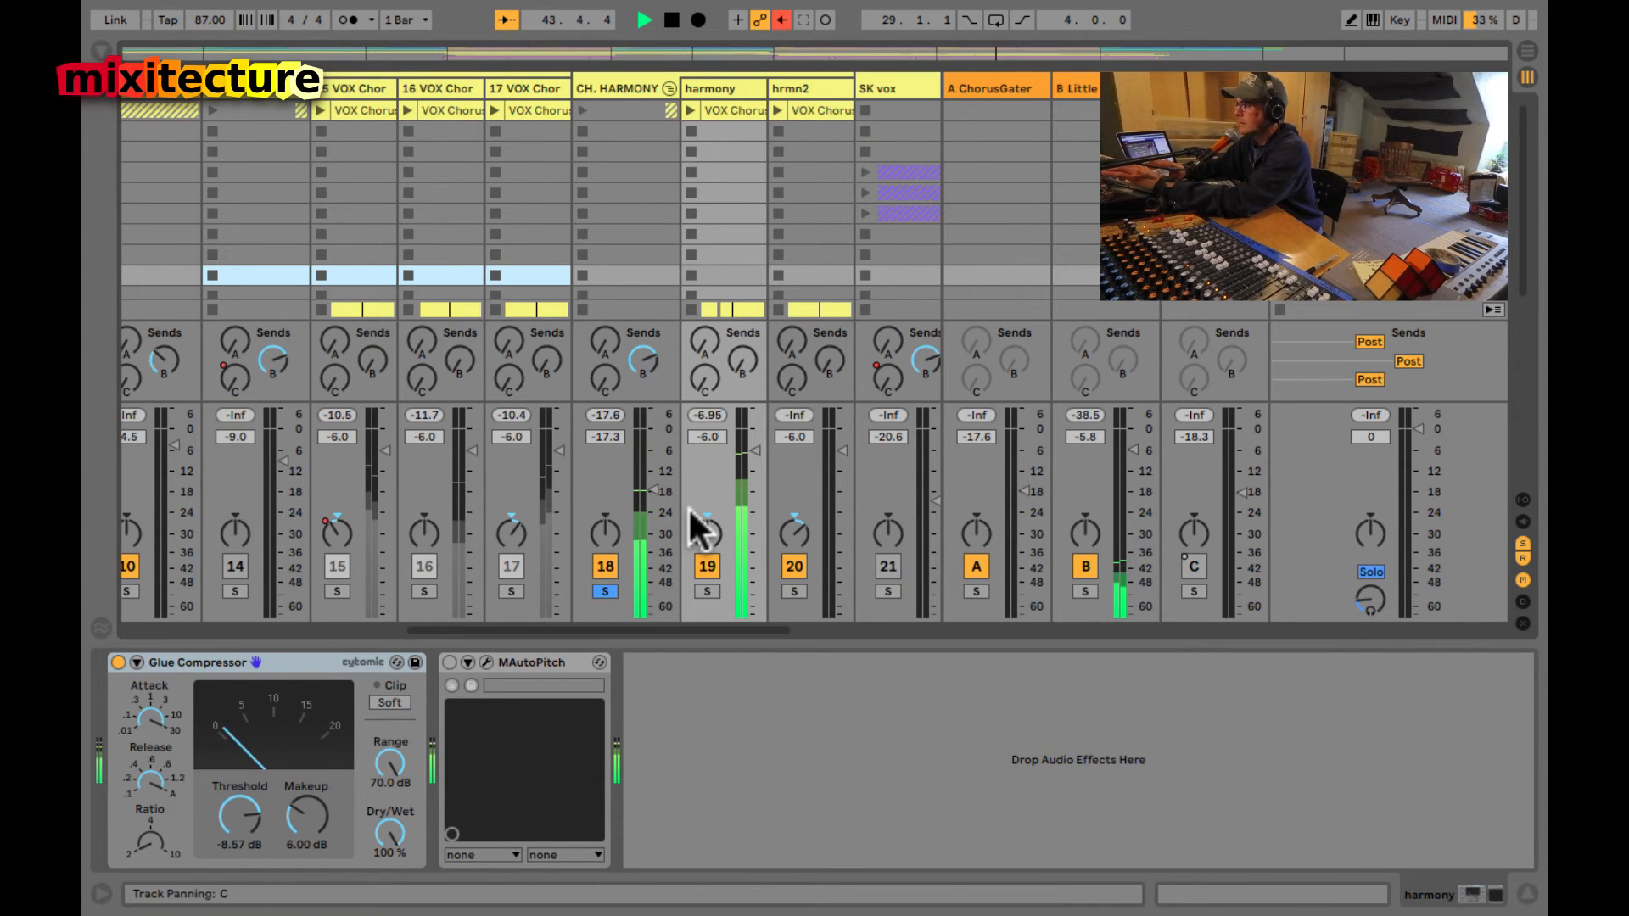
key("Tab")
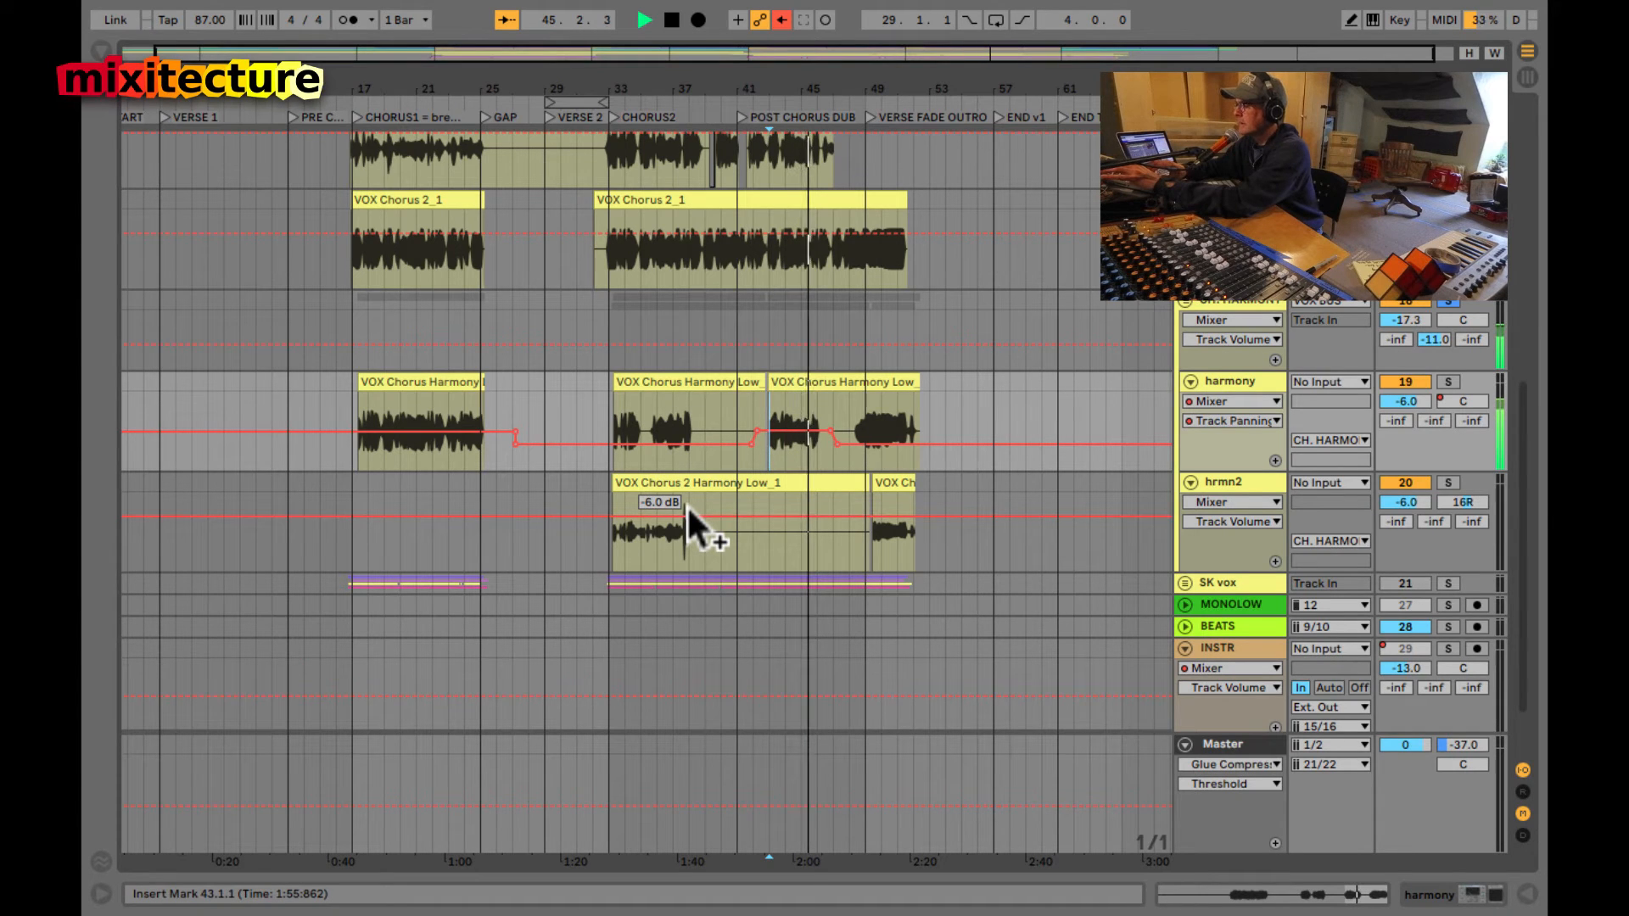
- Check harmony's centred panning in the mixer, then play from bar 48 on hrmn2 and watch both harmony tracks' meters
key("Tab")
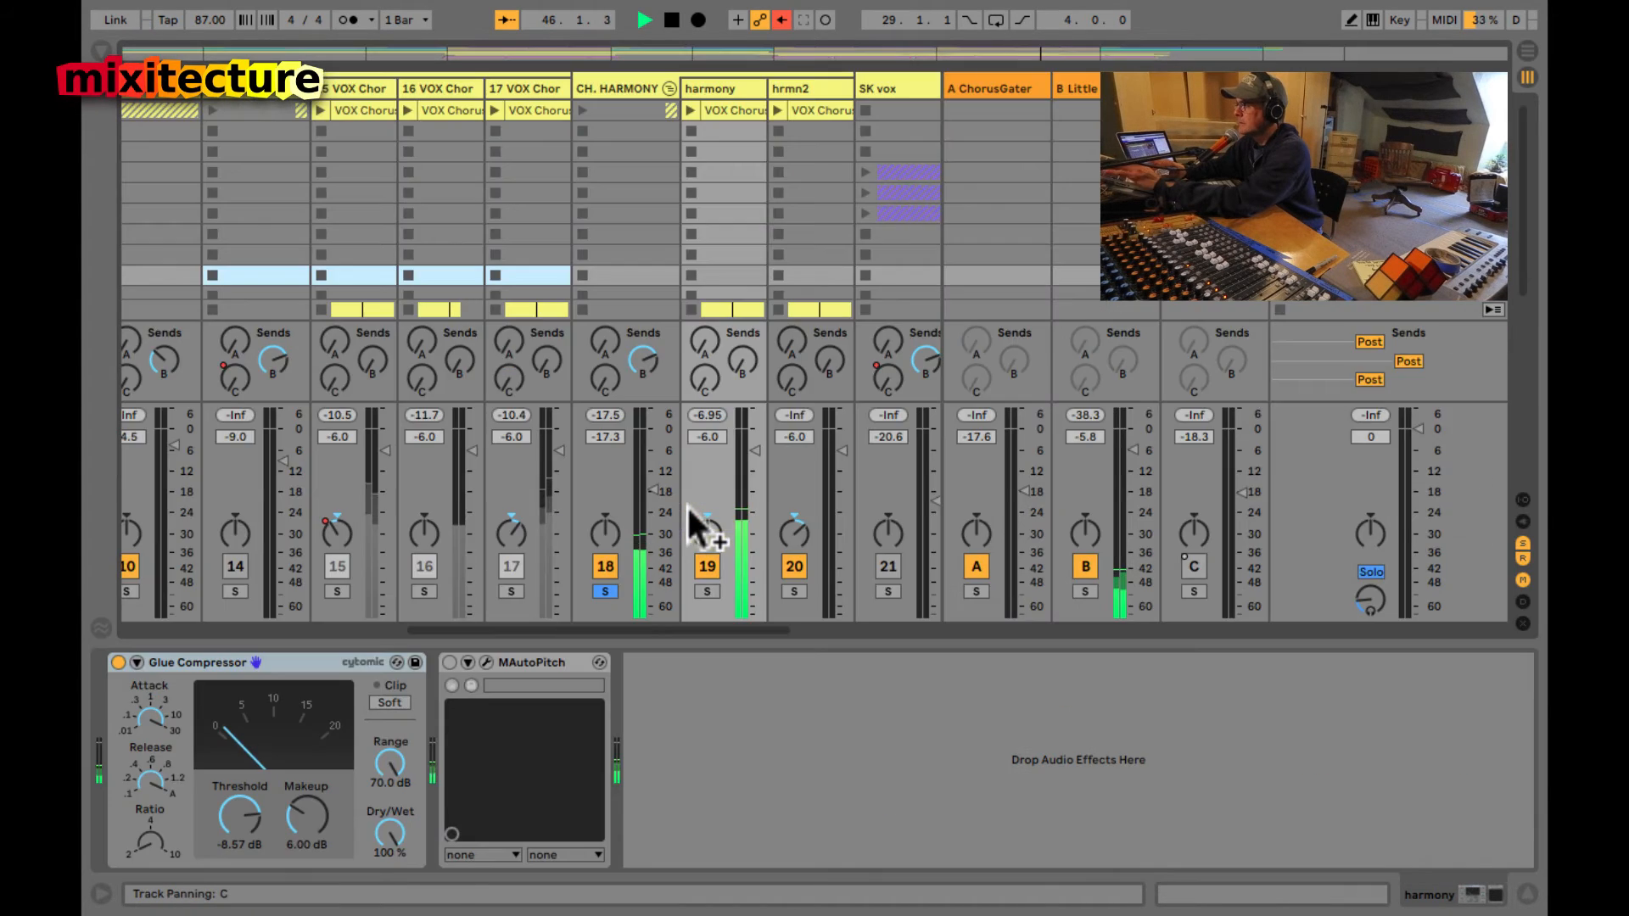
key("space")
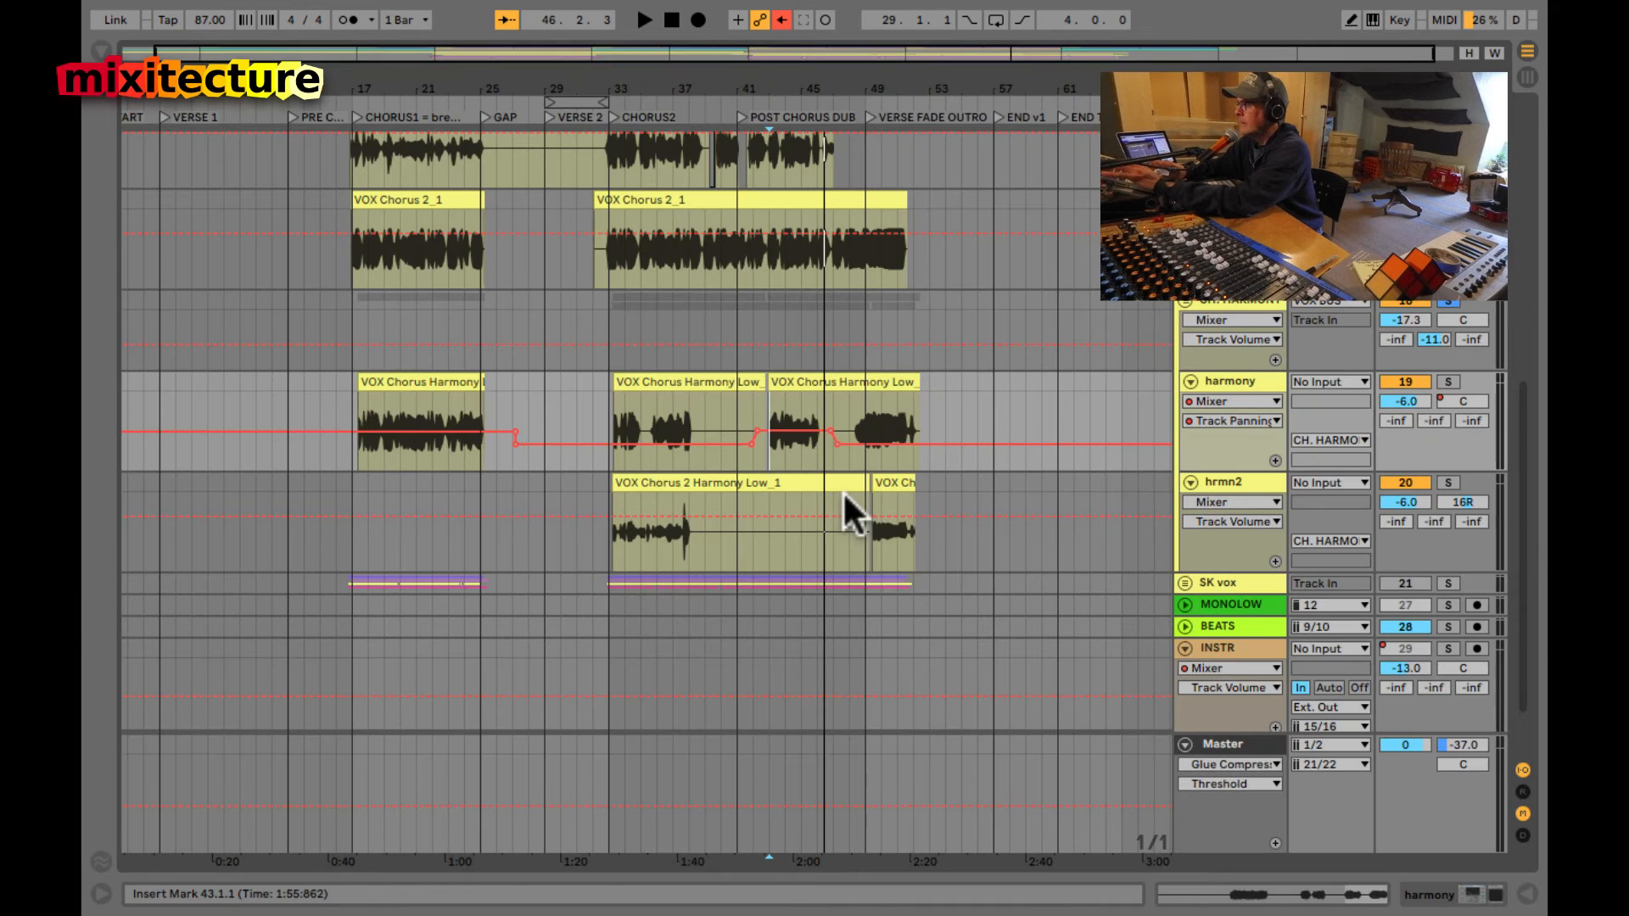
key("Tab")
left_click(850, 544)
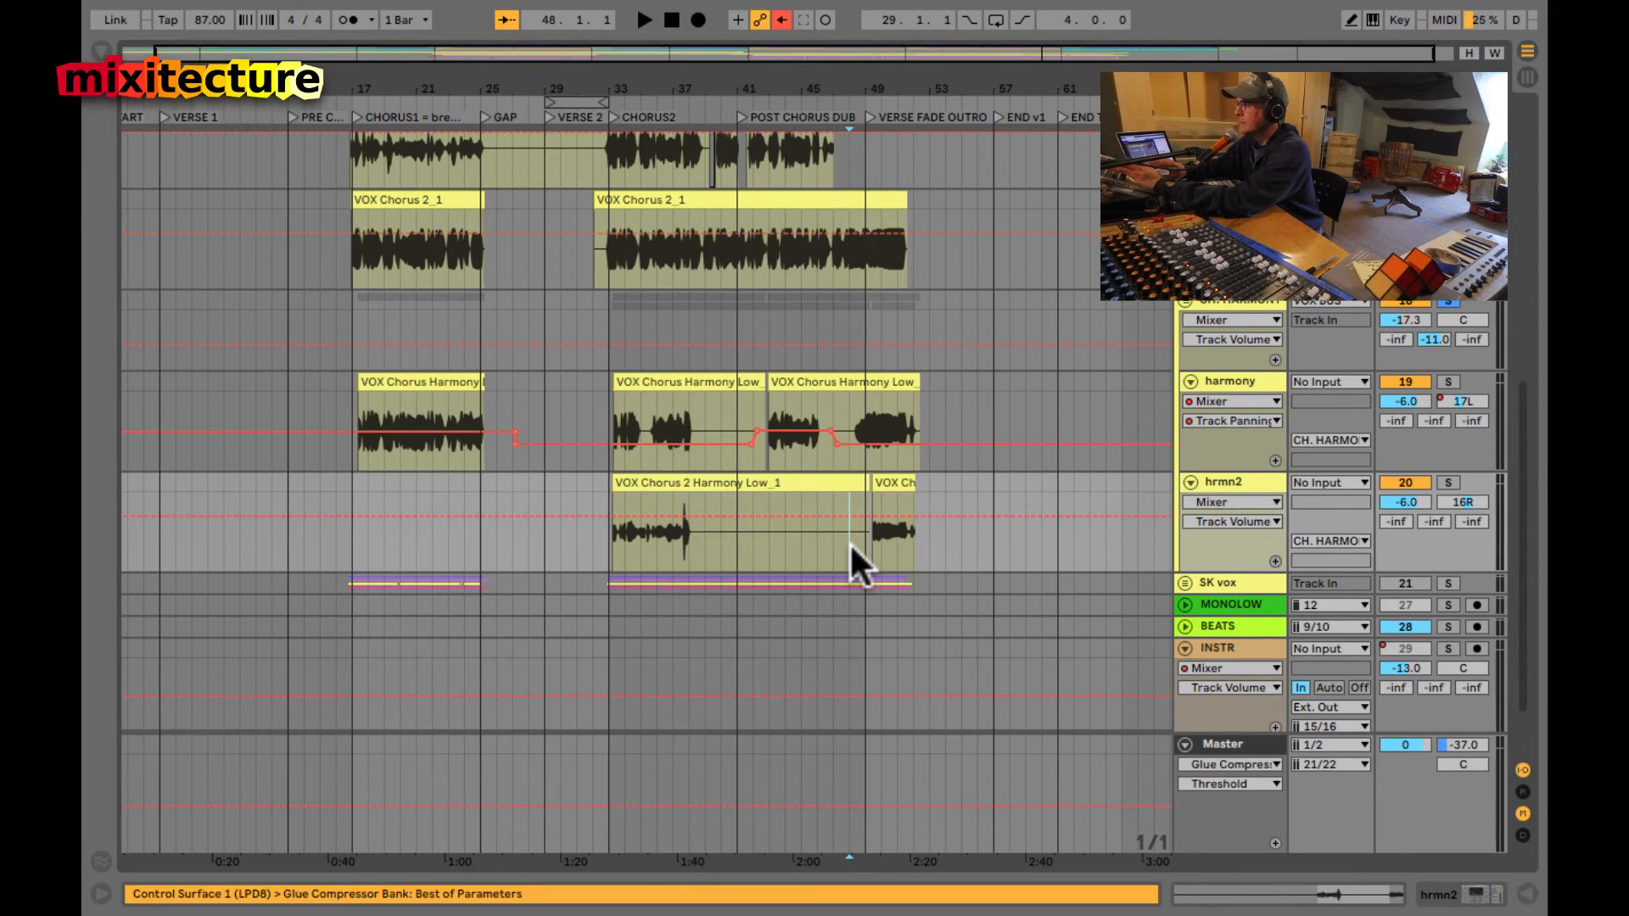
key("space")
key("Tab")
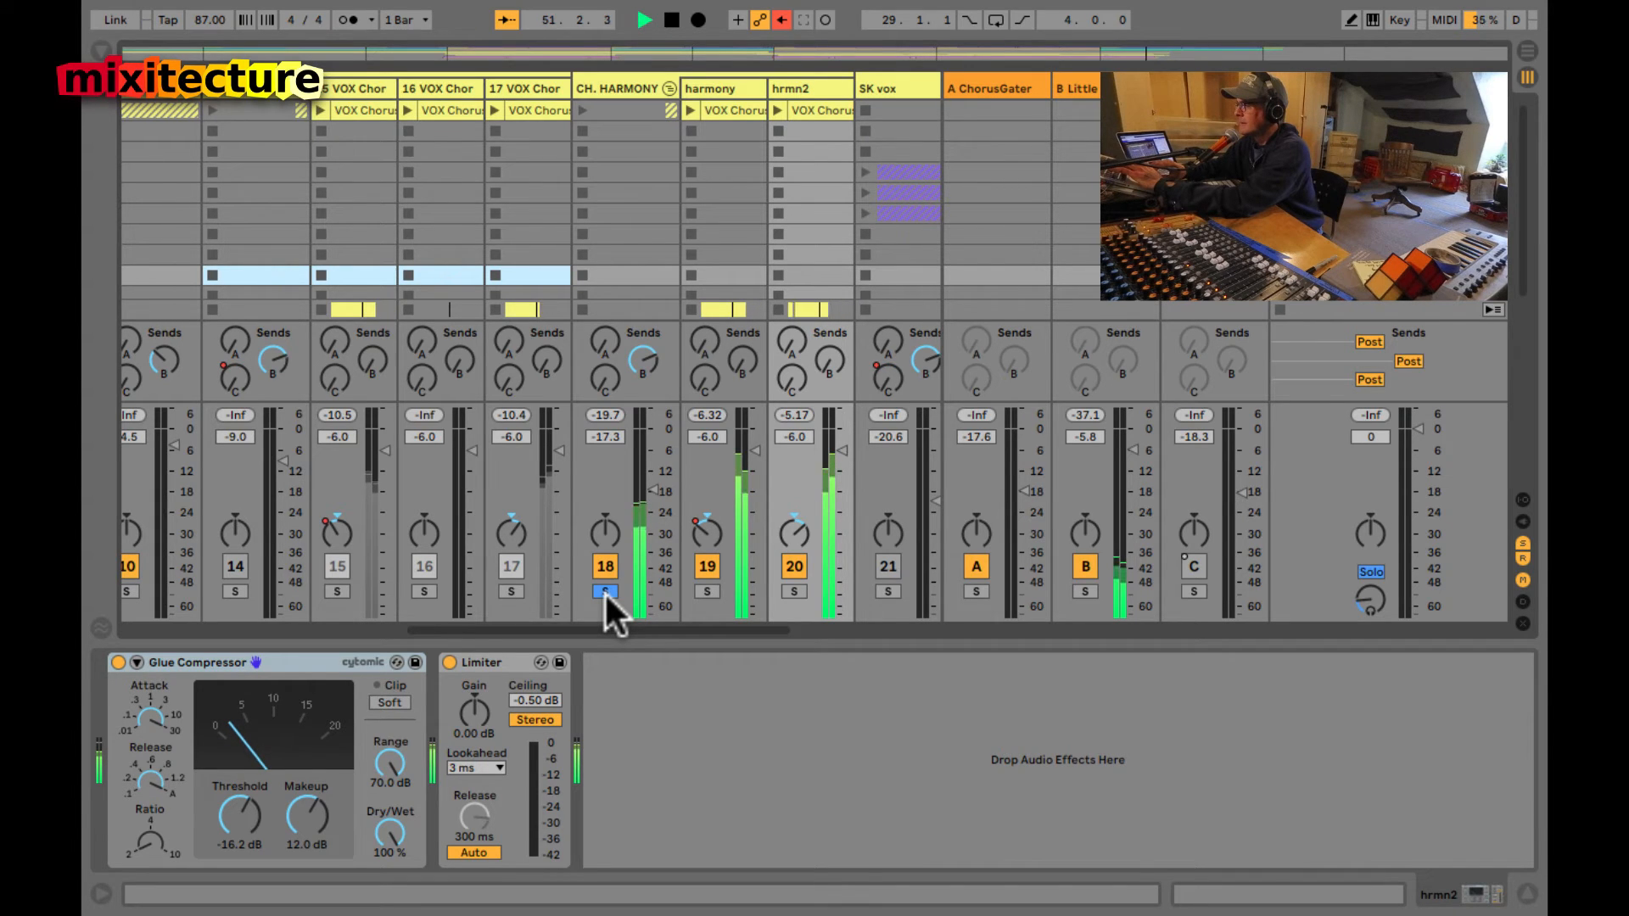
key("space")
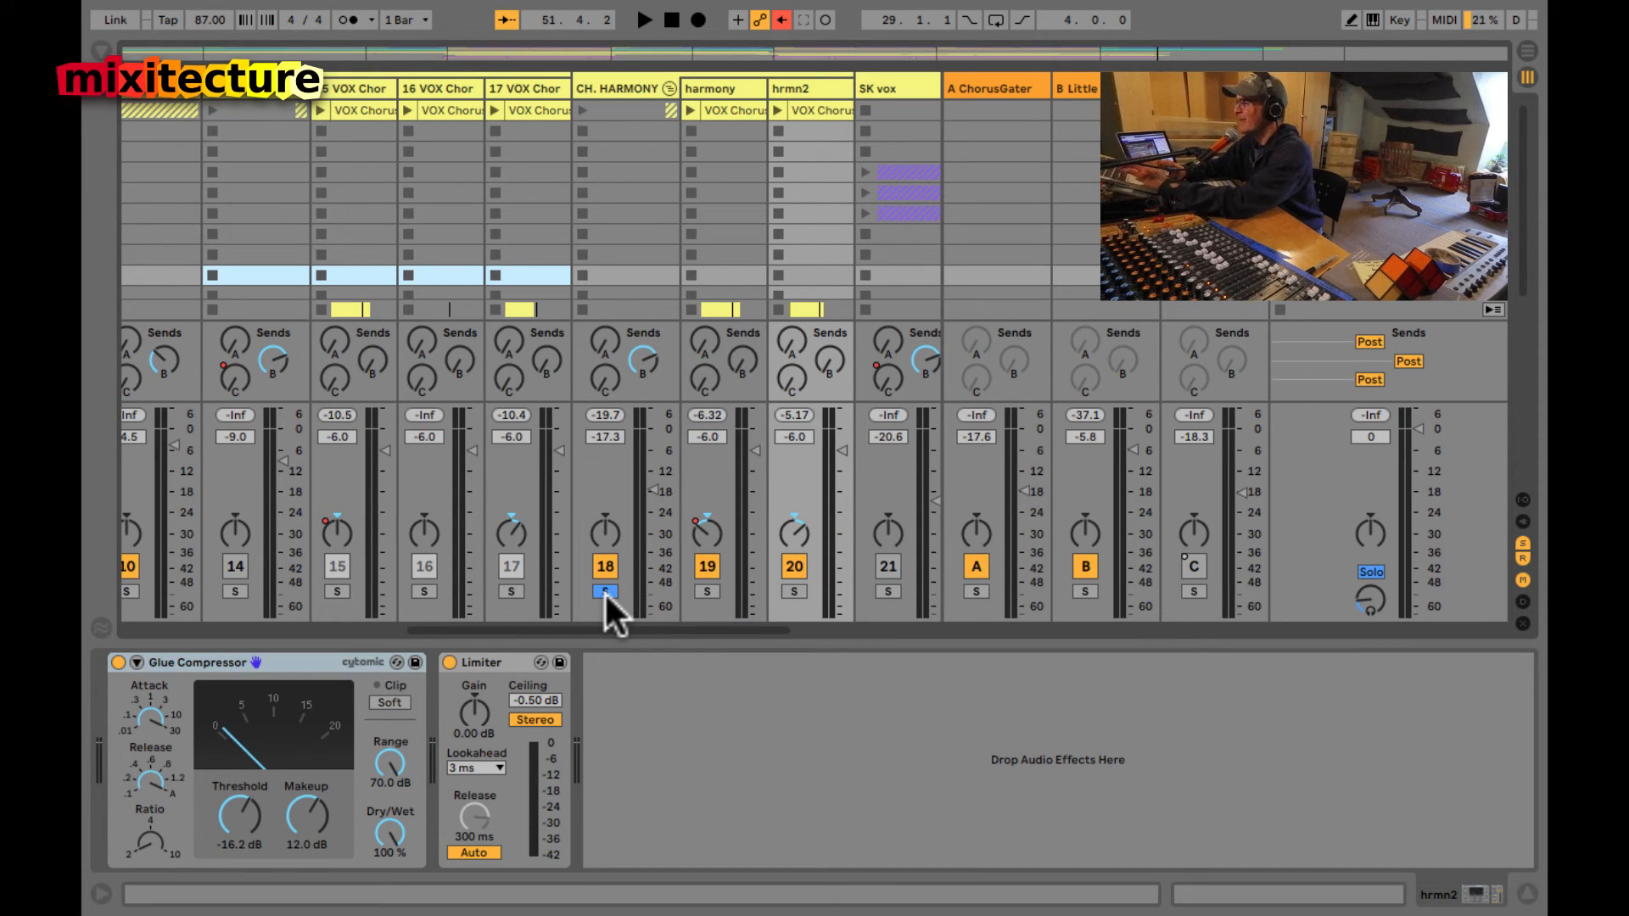
- Unsolo the CH. HARMONY group and play all chorus vocals from bar 31 on that group with the mixer shown
left_click(604, 590)
left_click(231, 562)
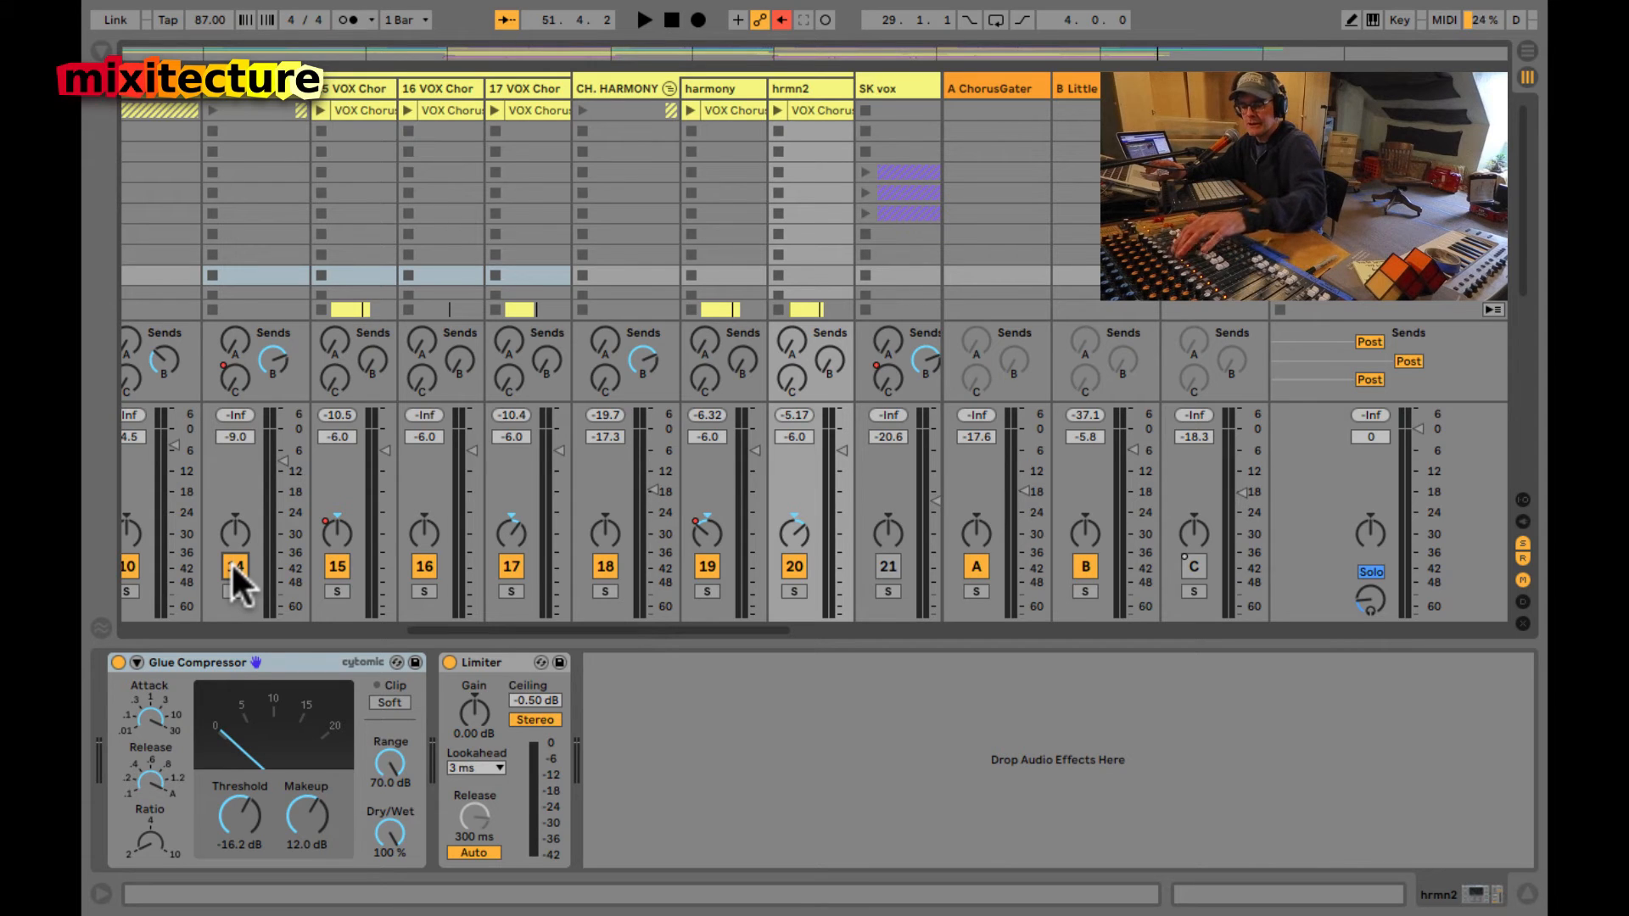
key("Tab")
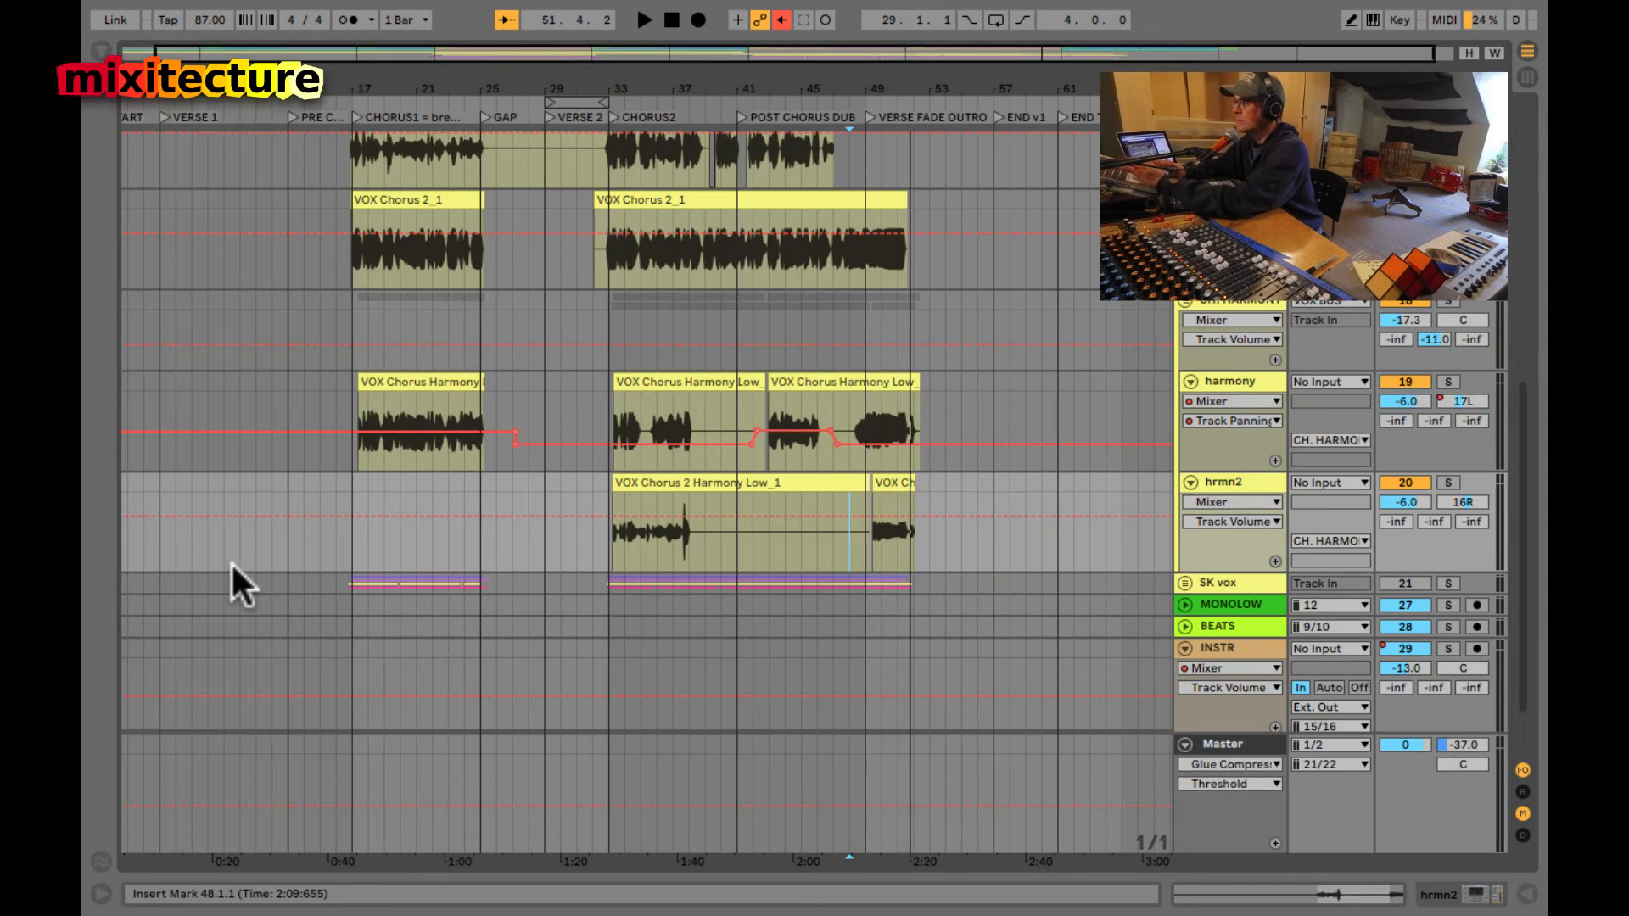
left_click(583, 540)
scroll(584, 539, "up", 4)
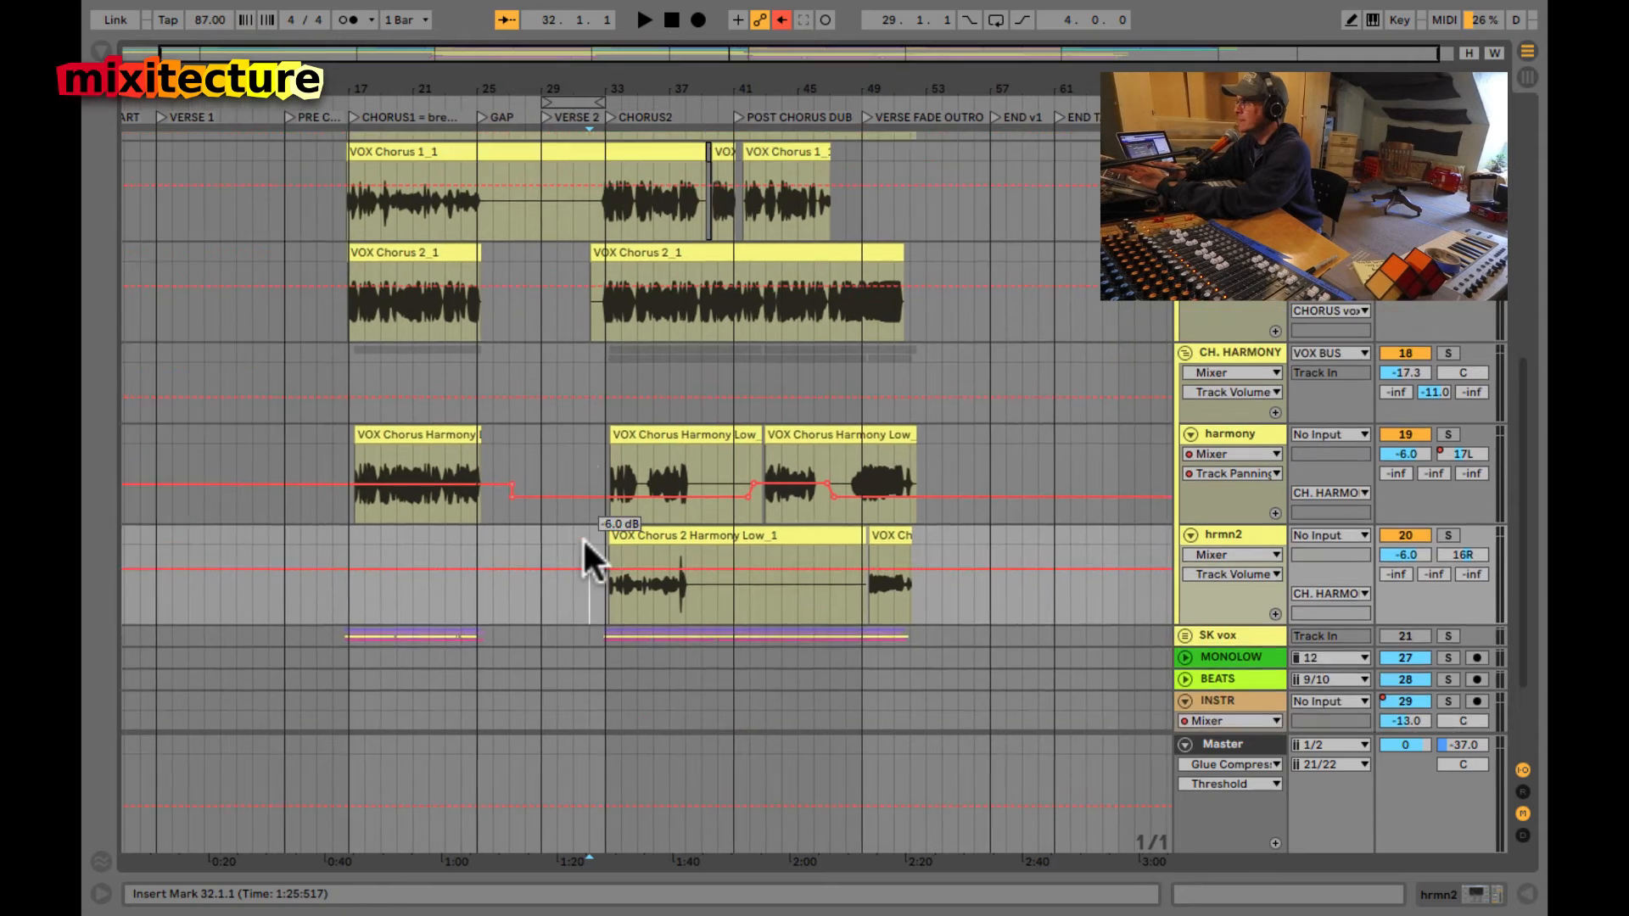
scroll(584, 539, "down", 1)
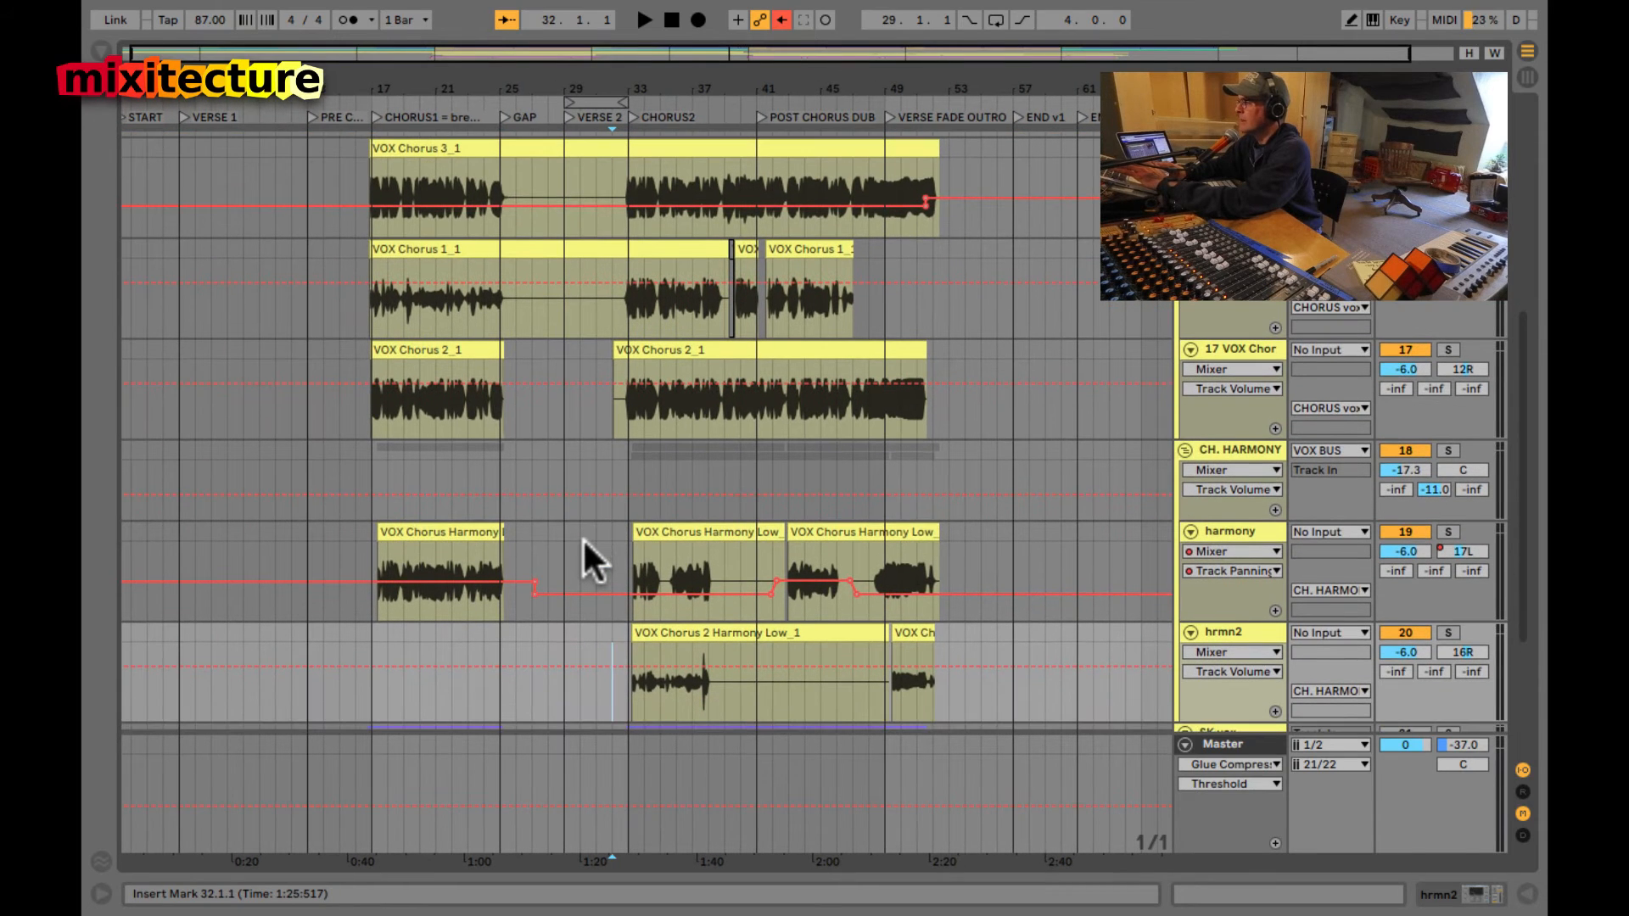
left_click(587, 474)
key("space")
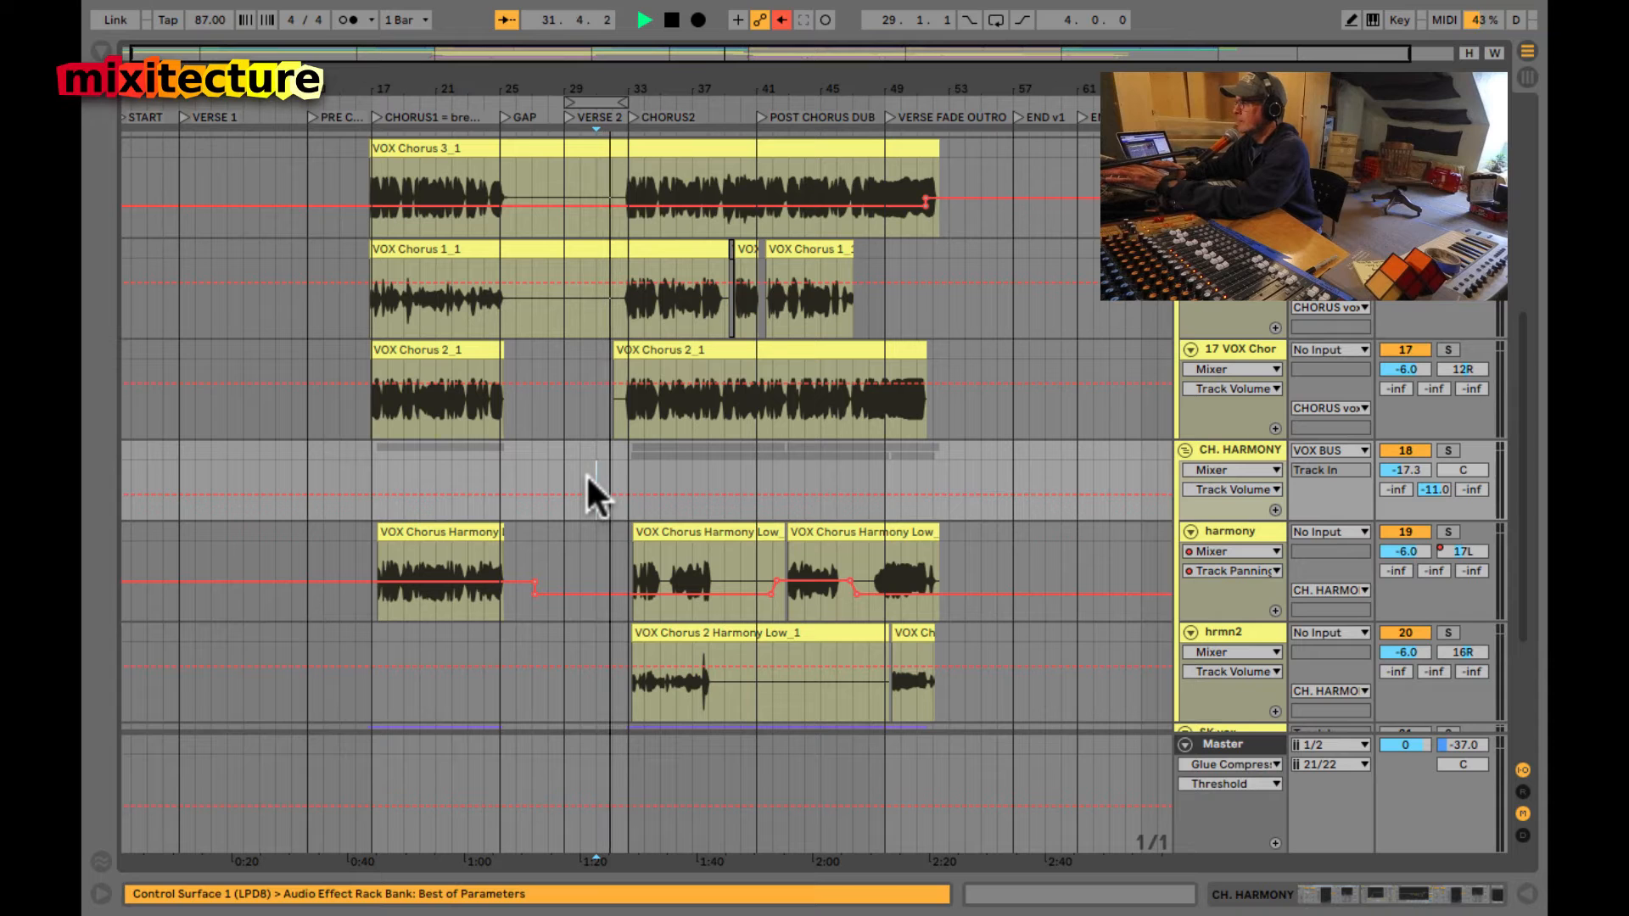
key("Tab")
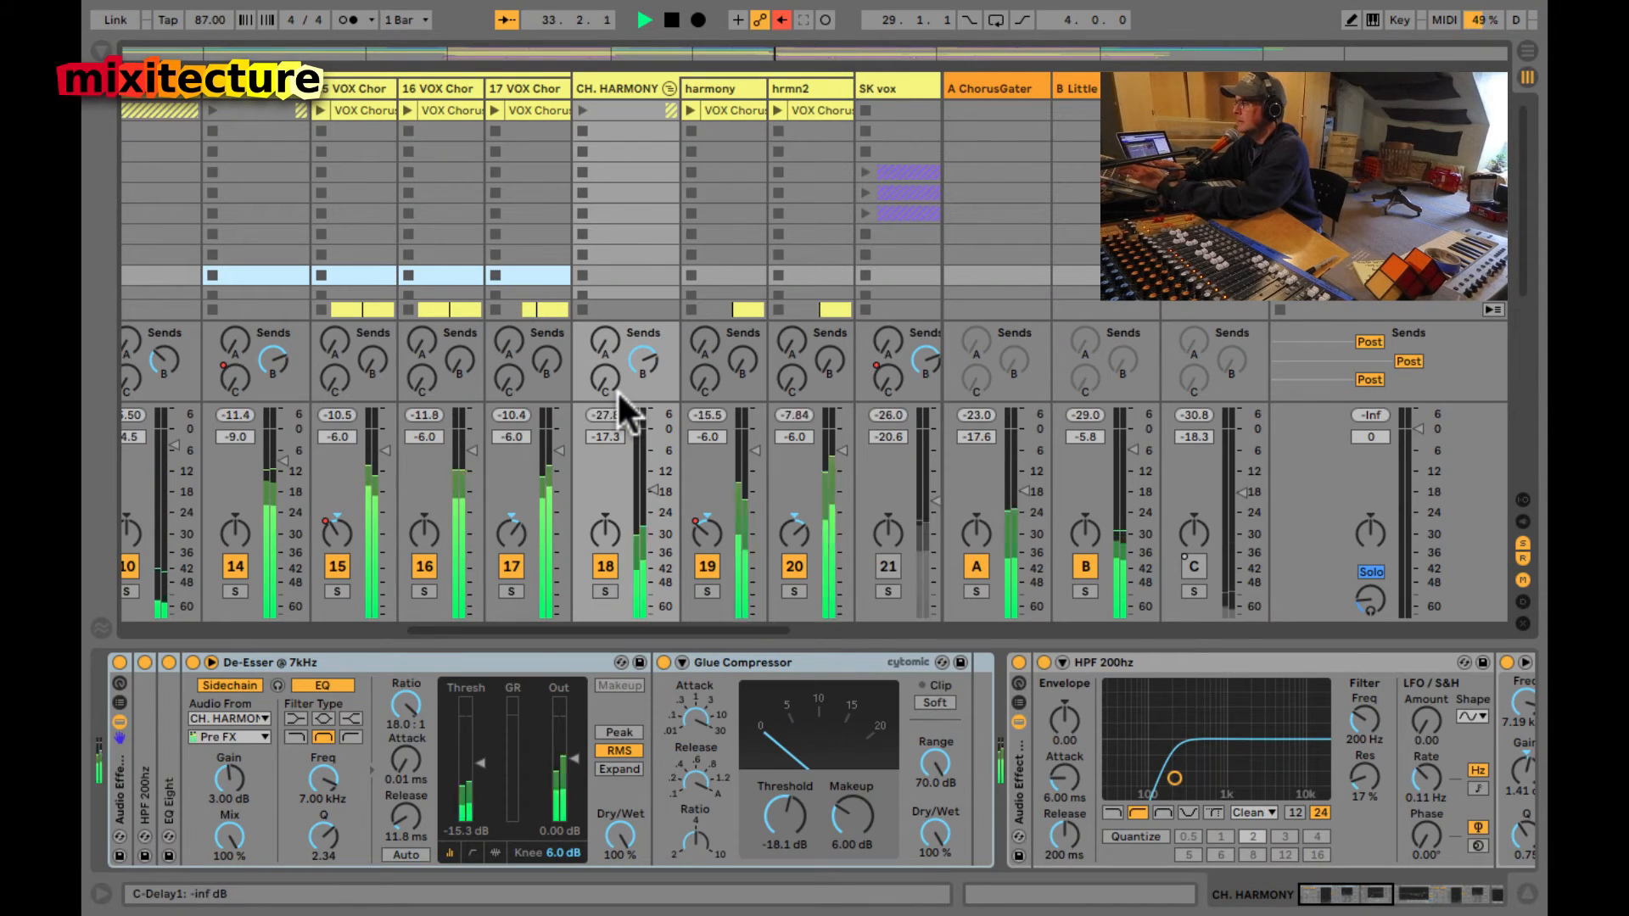
- Compare the chorus during playback by switching the CH. HARMONY and CHORUS vox groups off and on, and stop playback
scroll(618, 390, "left", 2)
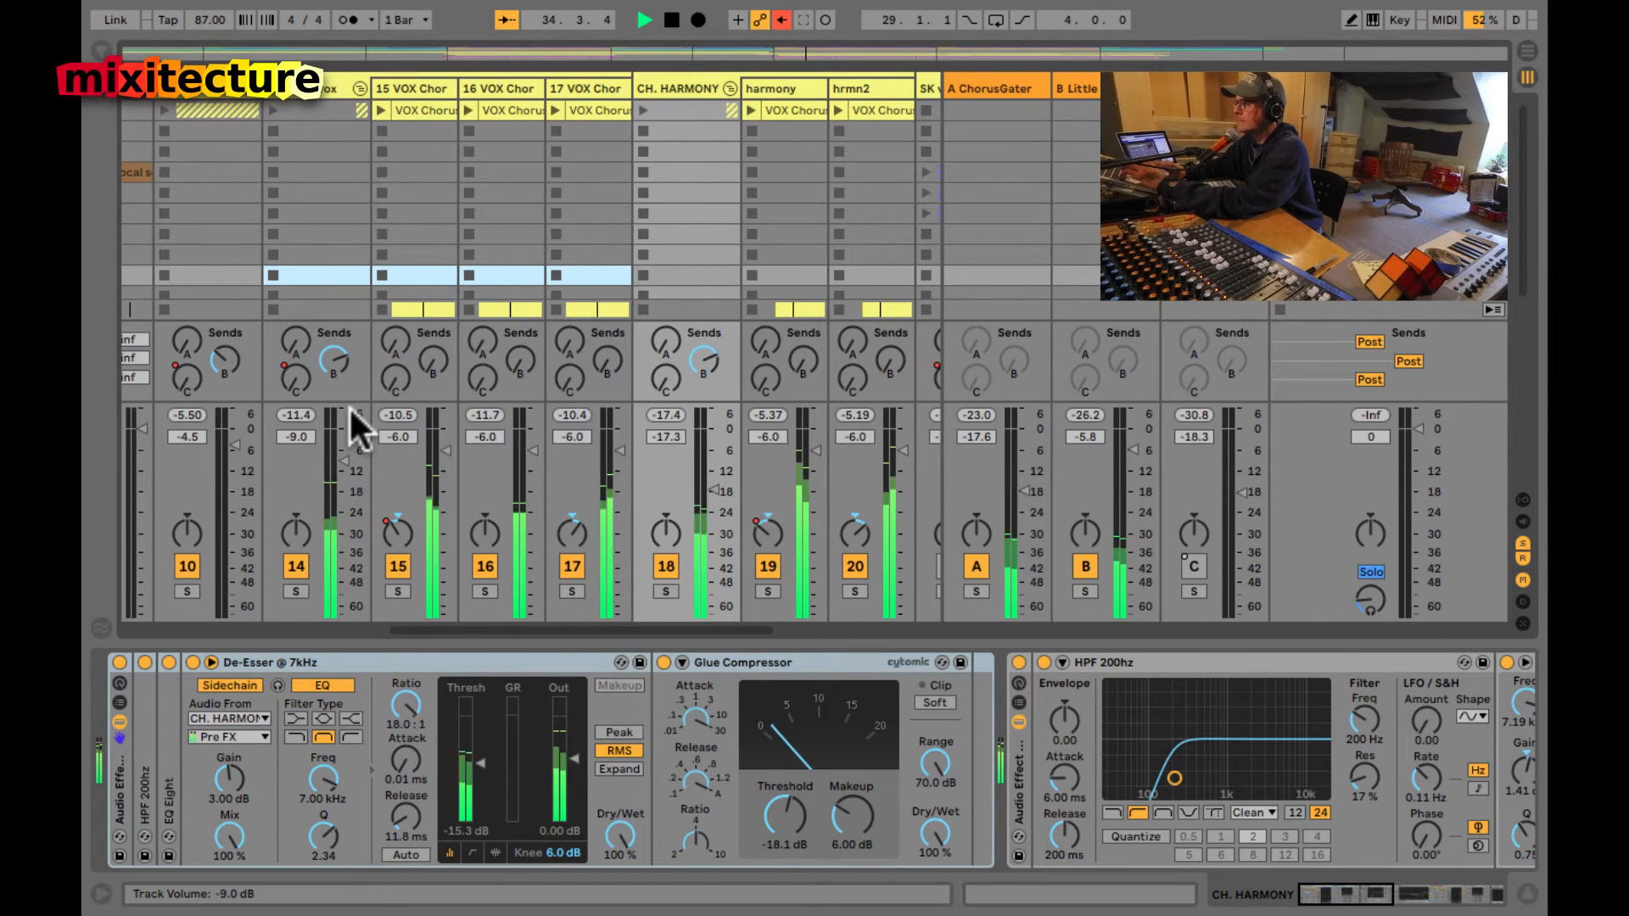
scroll(351, 411, "right", 2)
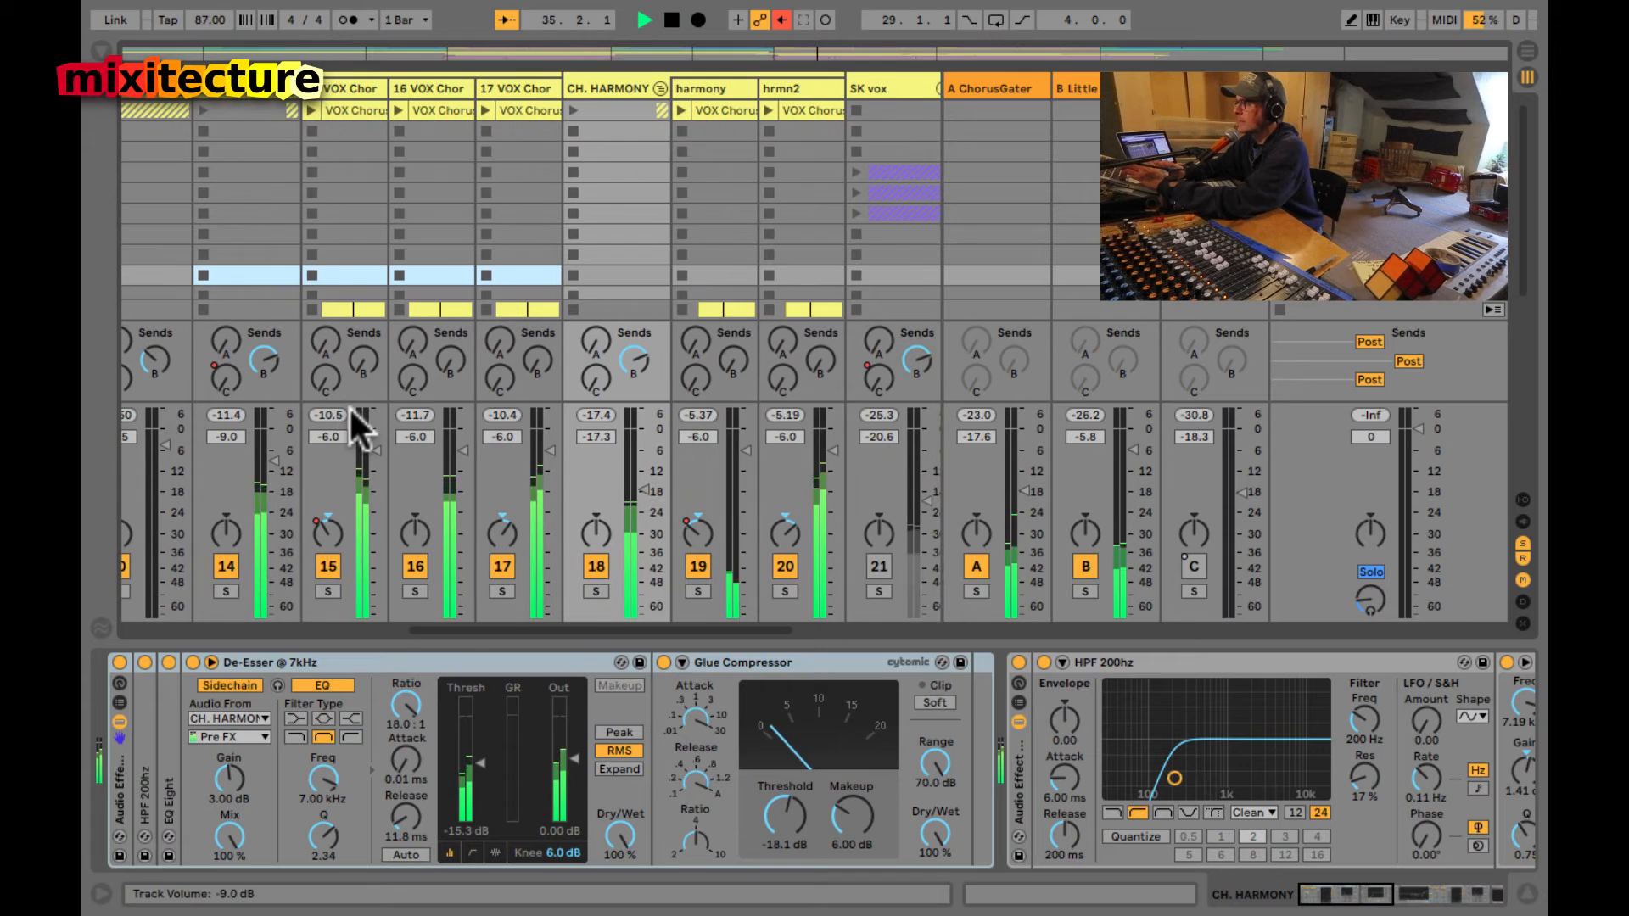
left_click(594, 566)
left_click(591, 564)
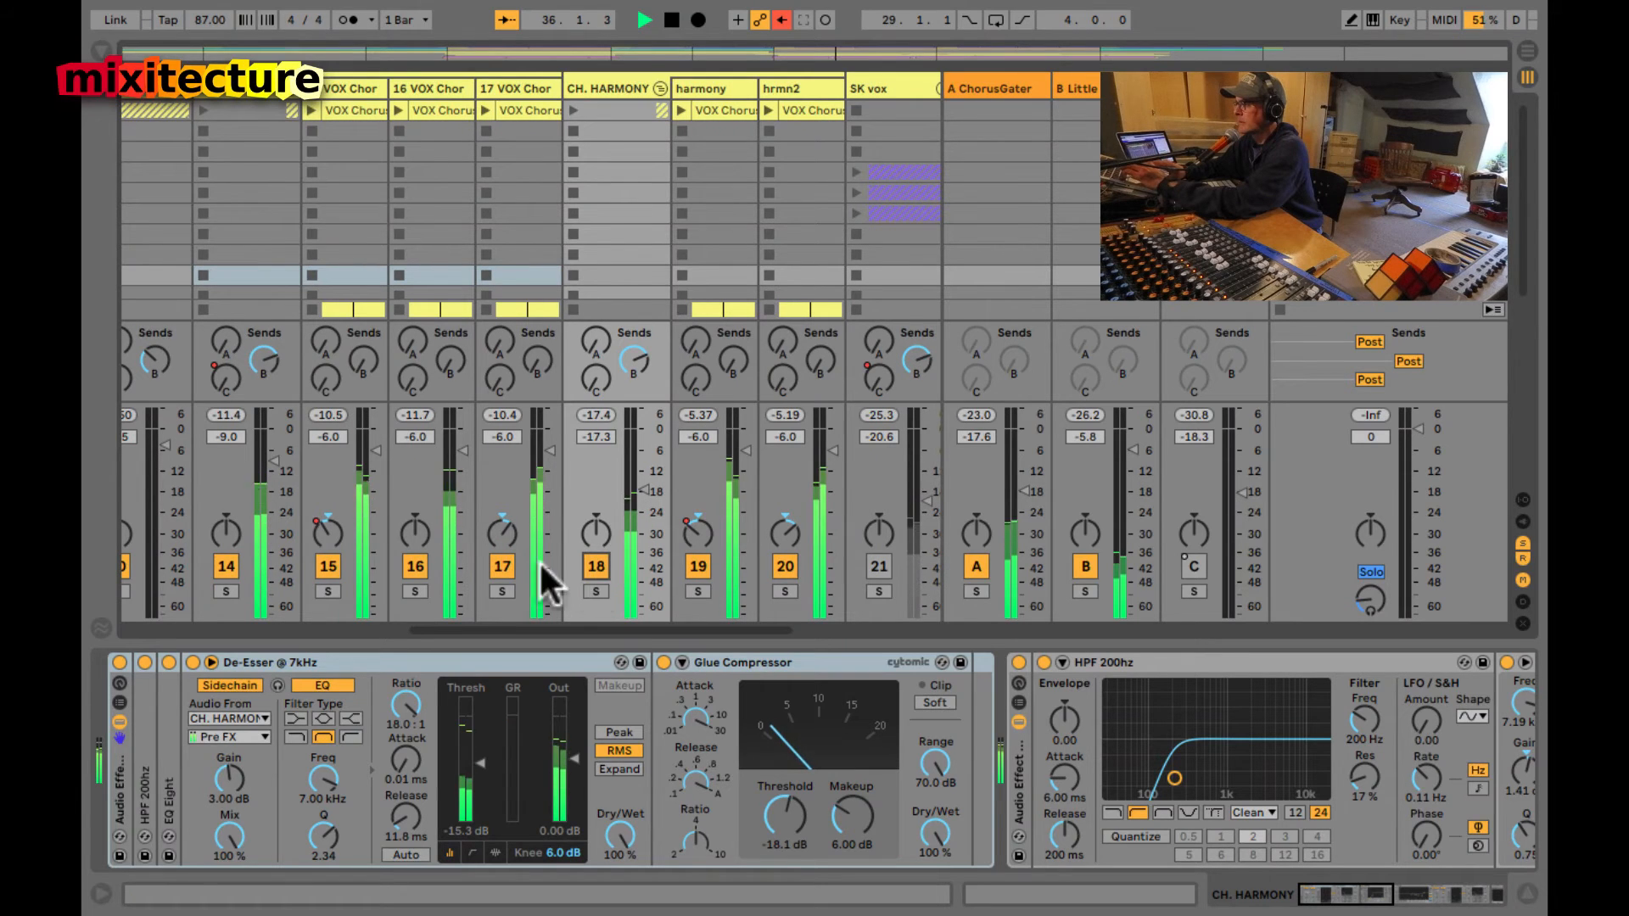
left_click(218, 574)
left_click(218, 574)
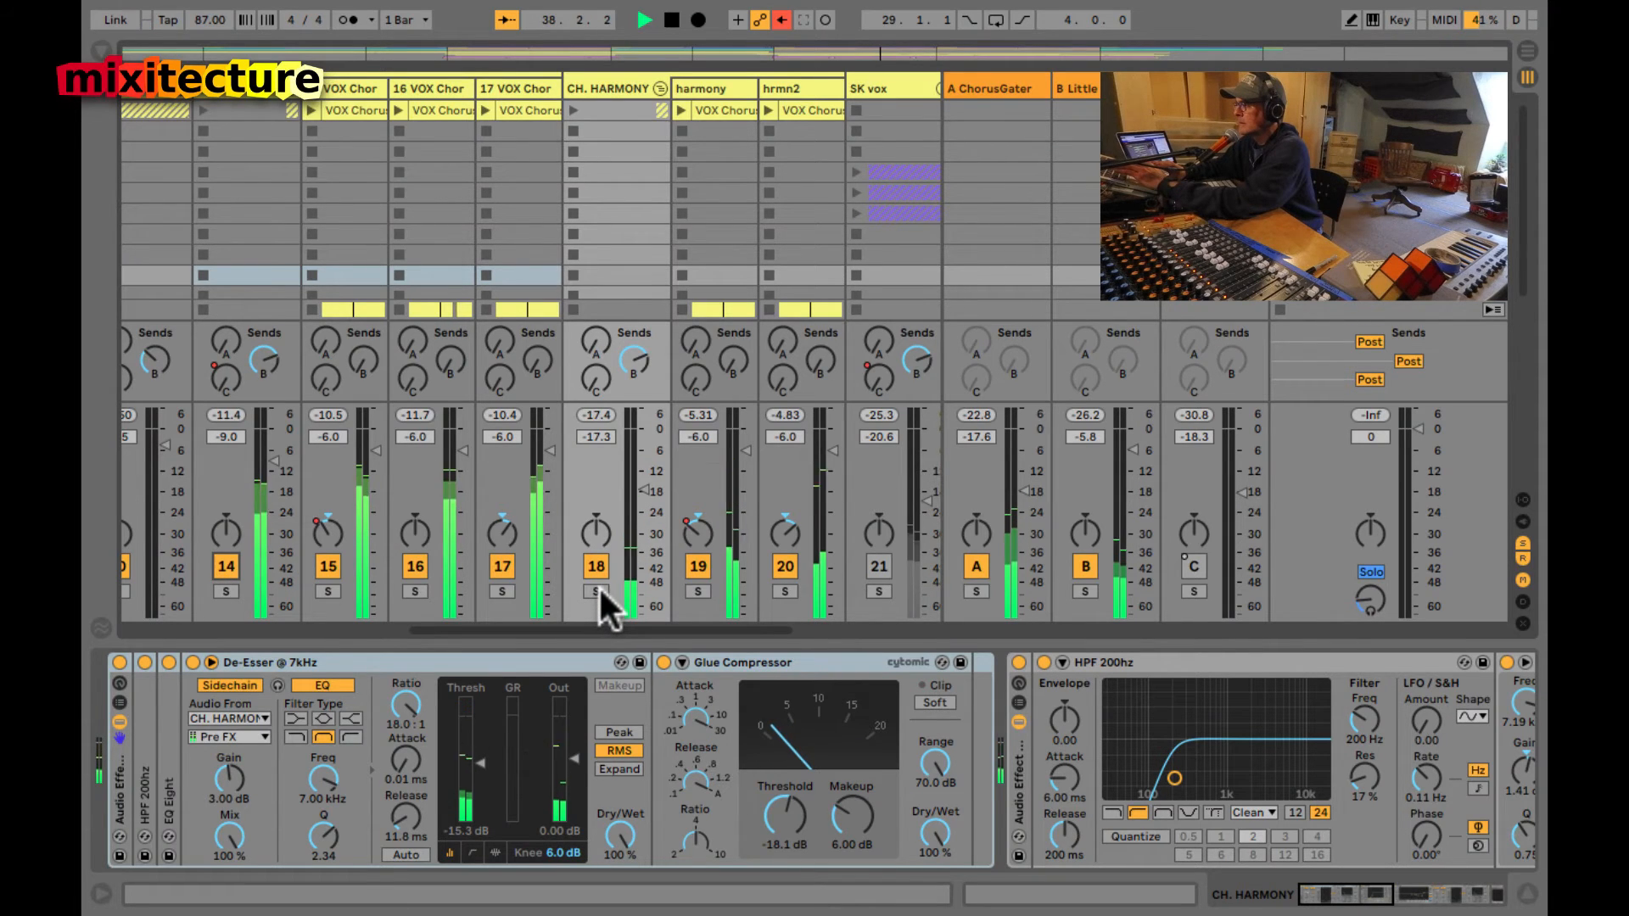
key("space")
- Hide automation in the arrangement and select the CH. HARMONY group, followed by the CHORUS vox group
key("Tab")
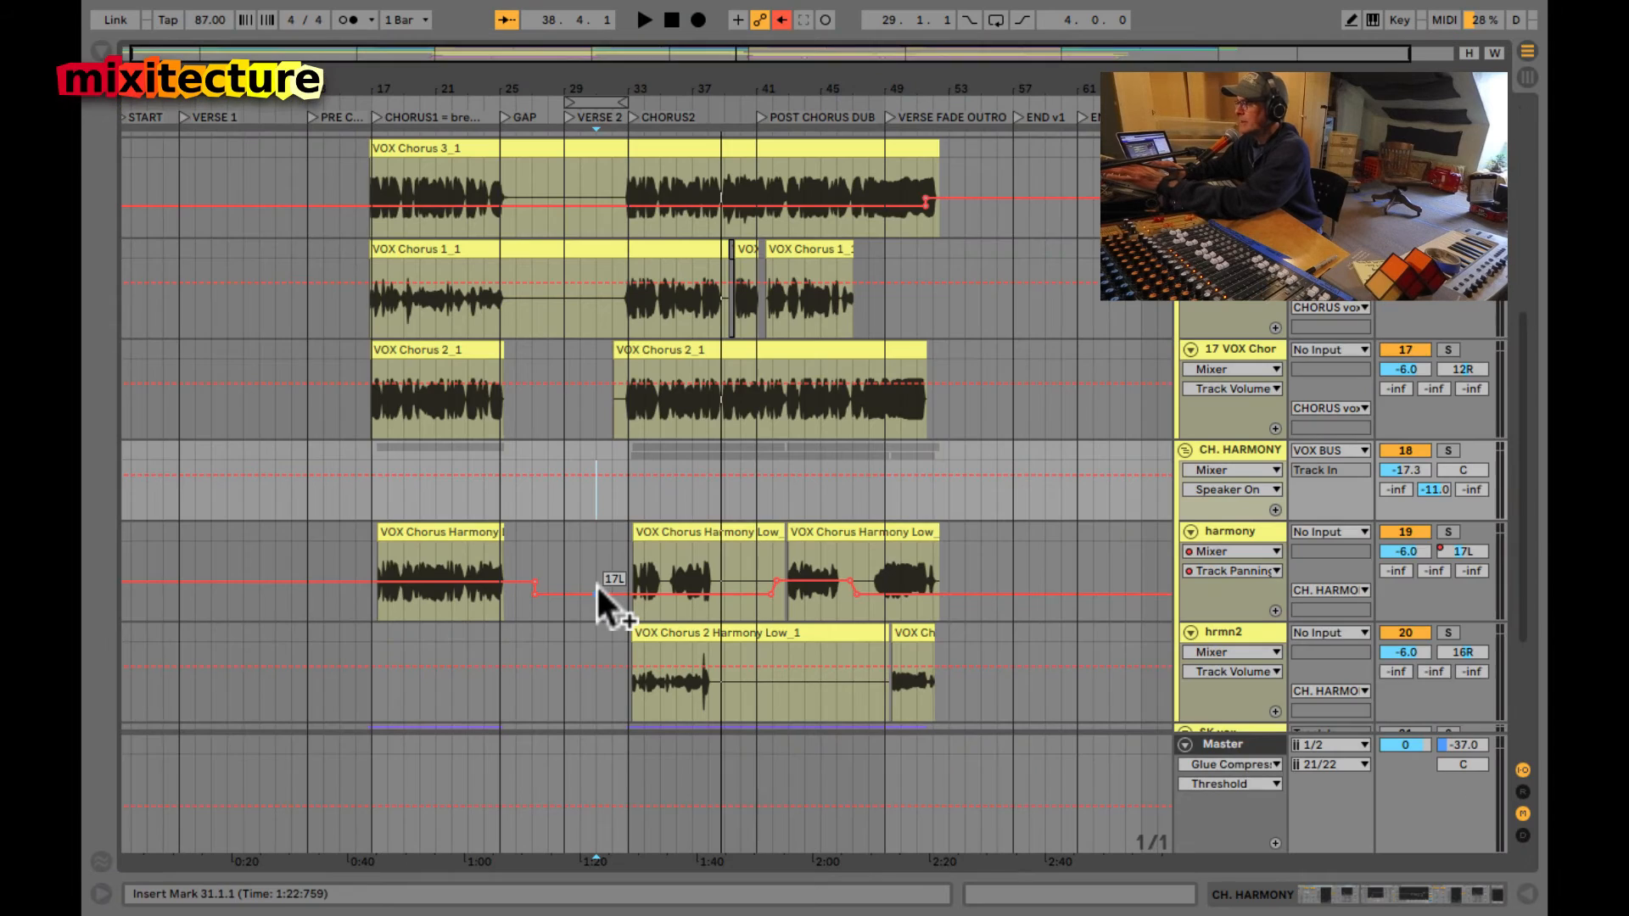
key("a")
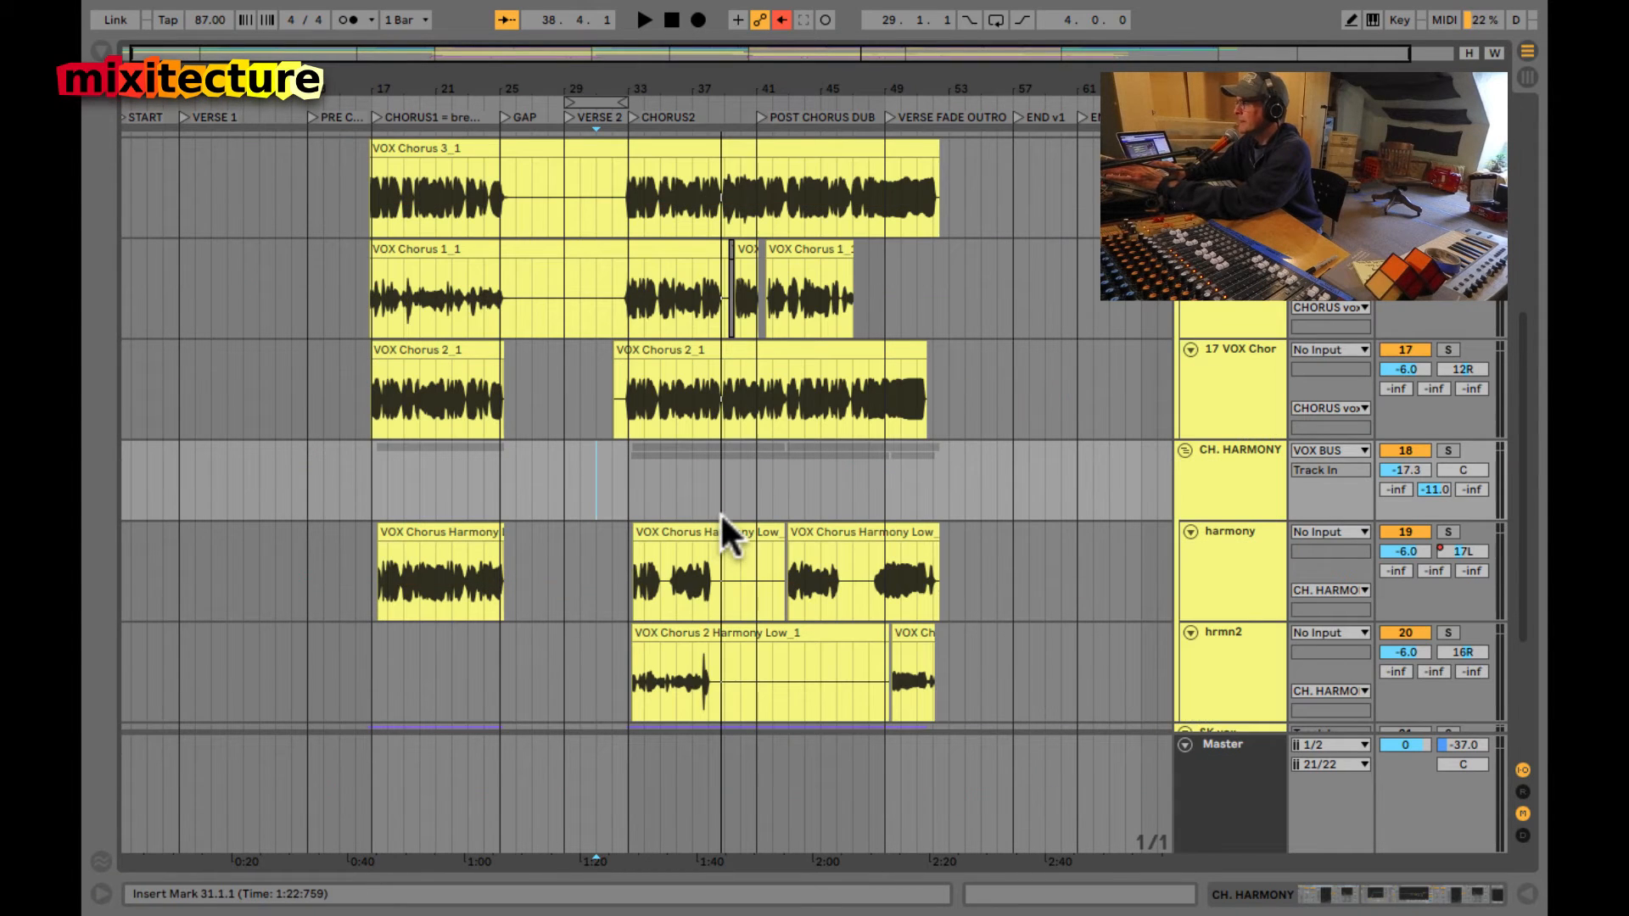
left_click(1235, 492)
scroll(1235, 492, "up", 1)
scroll(1234, 492, "up", 3)
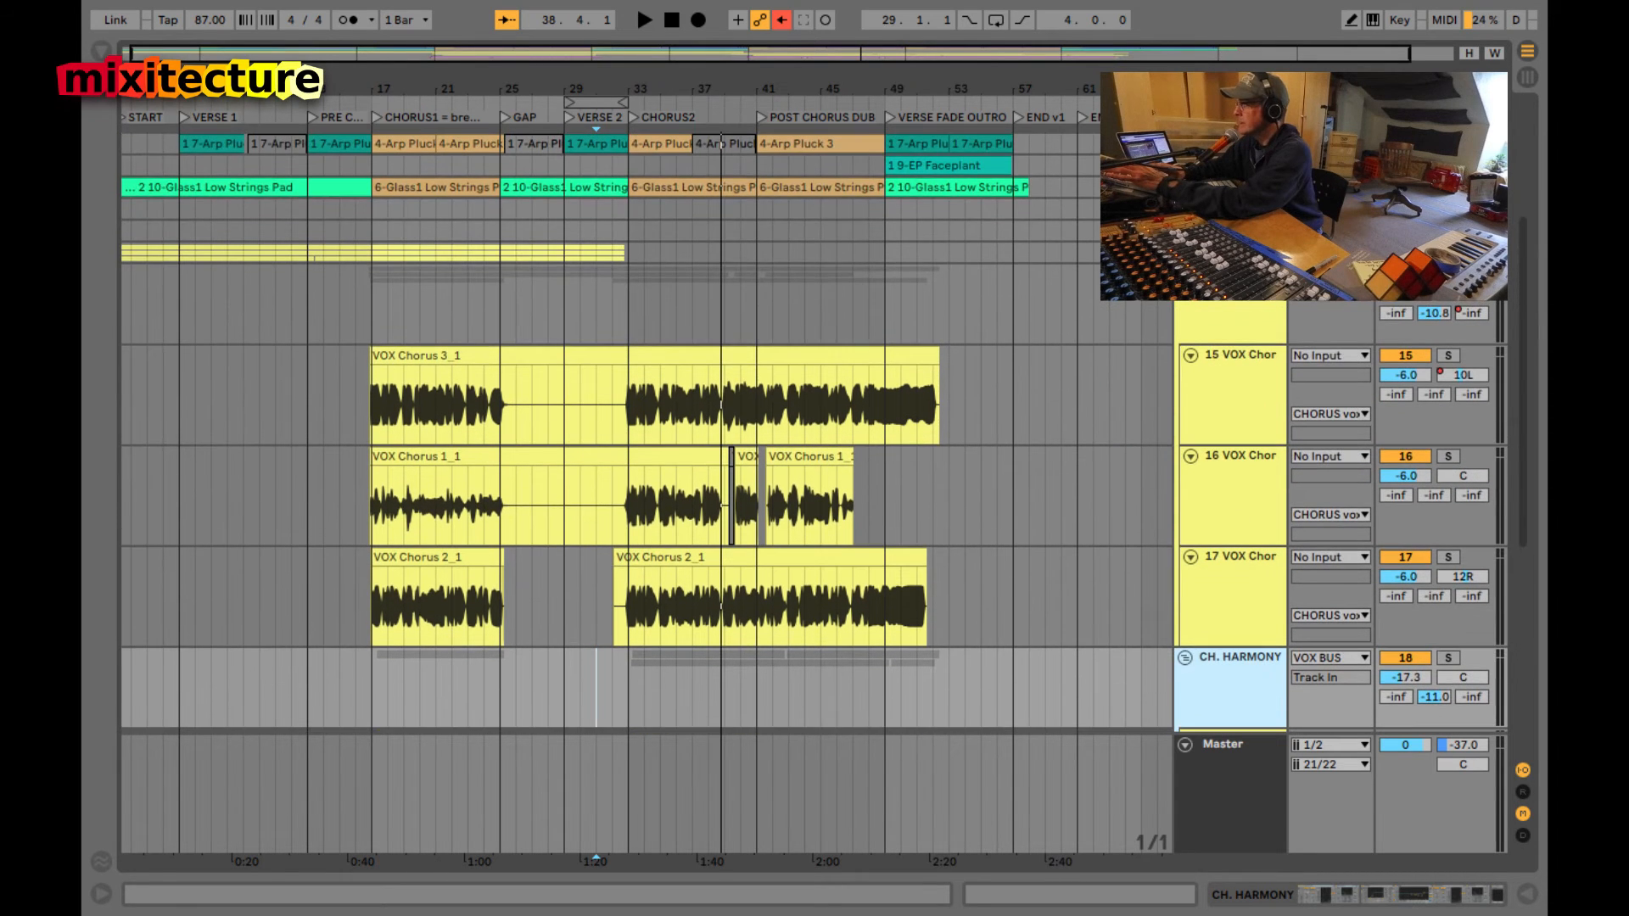
left_click(1220, 299)
scroll(1220, 298, "down", 3)
- Mute the CH. HARMONY group and play from bar 31 into CHORUS2 while watching the mixer
key("Tab")
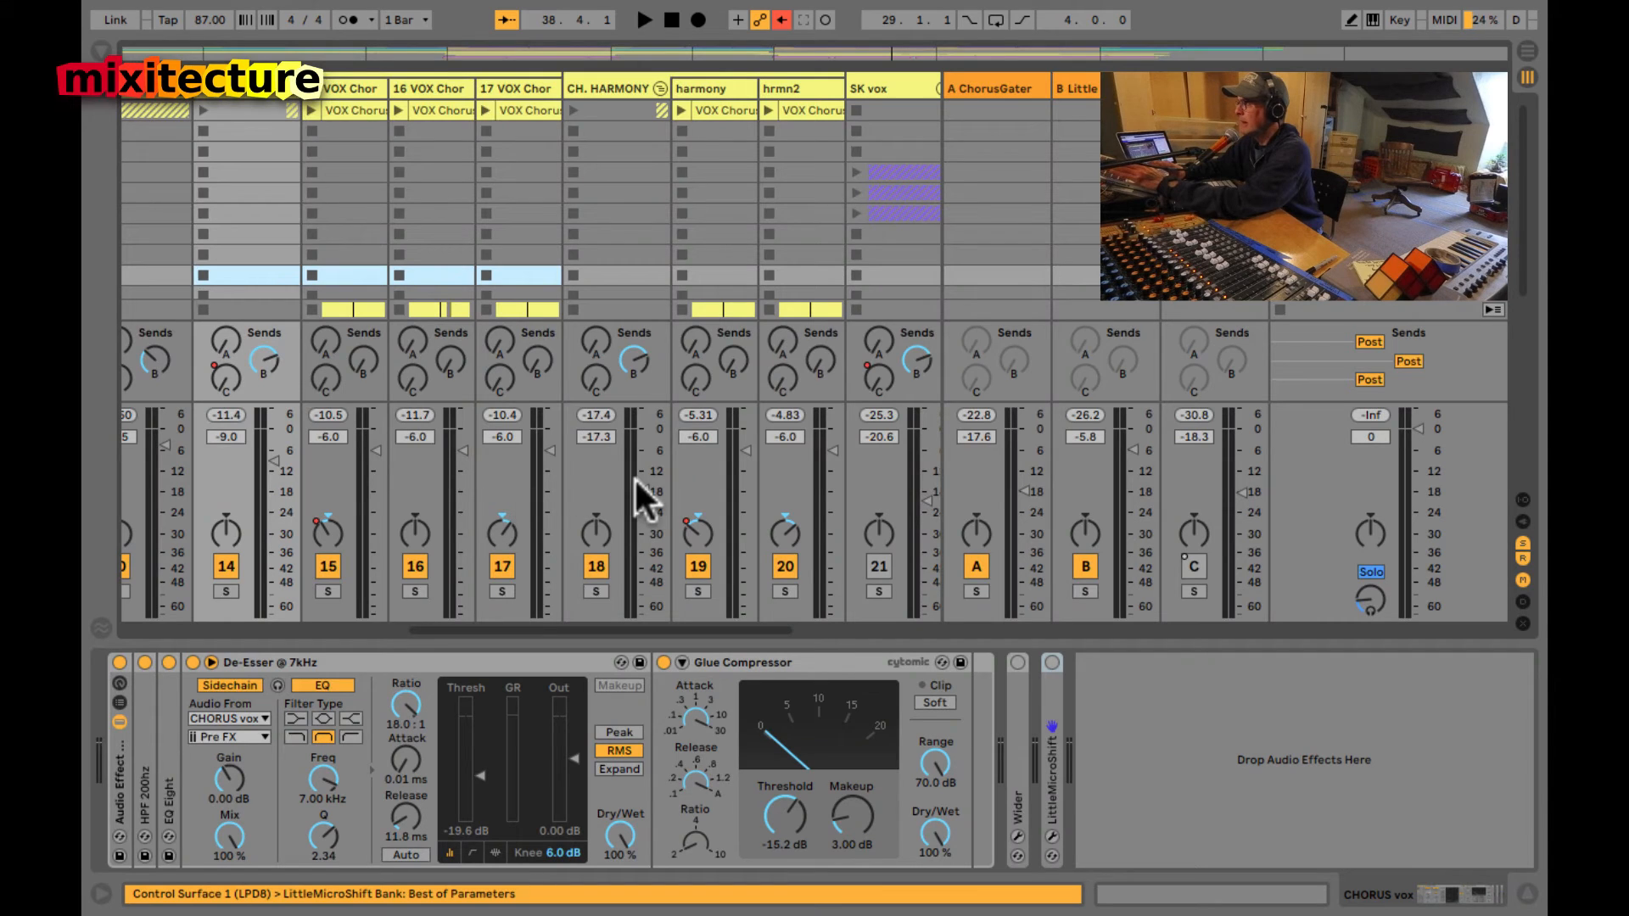
left_click(585, 565)
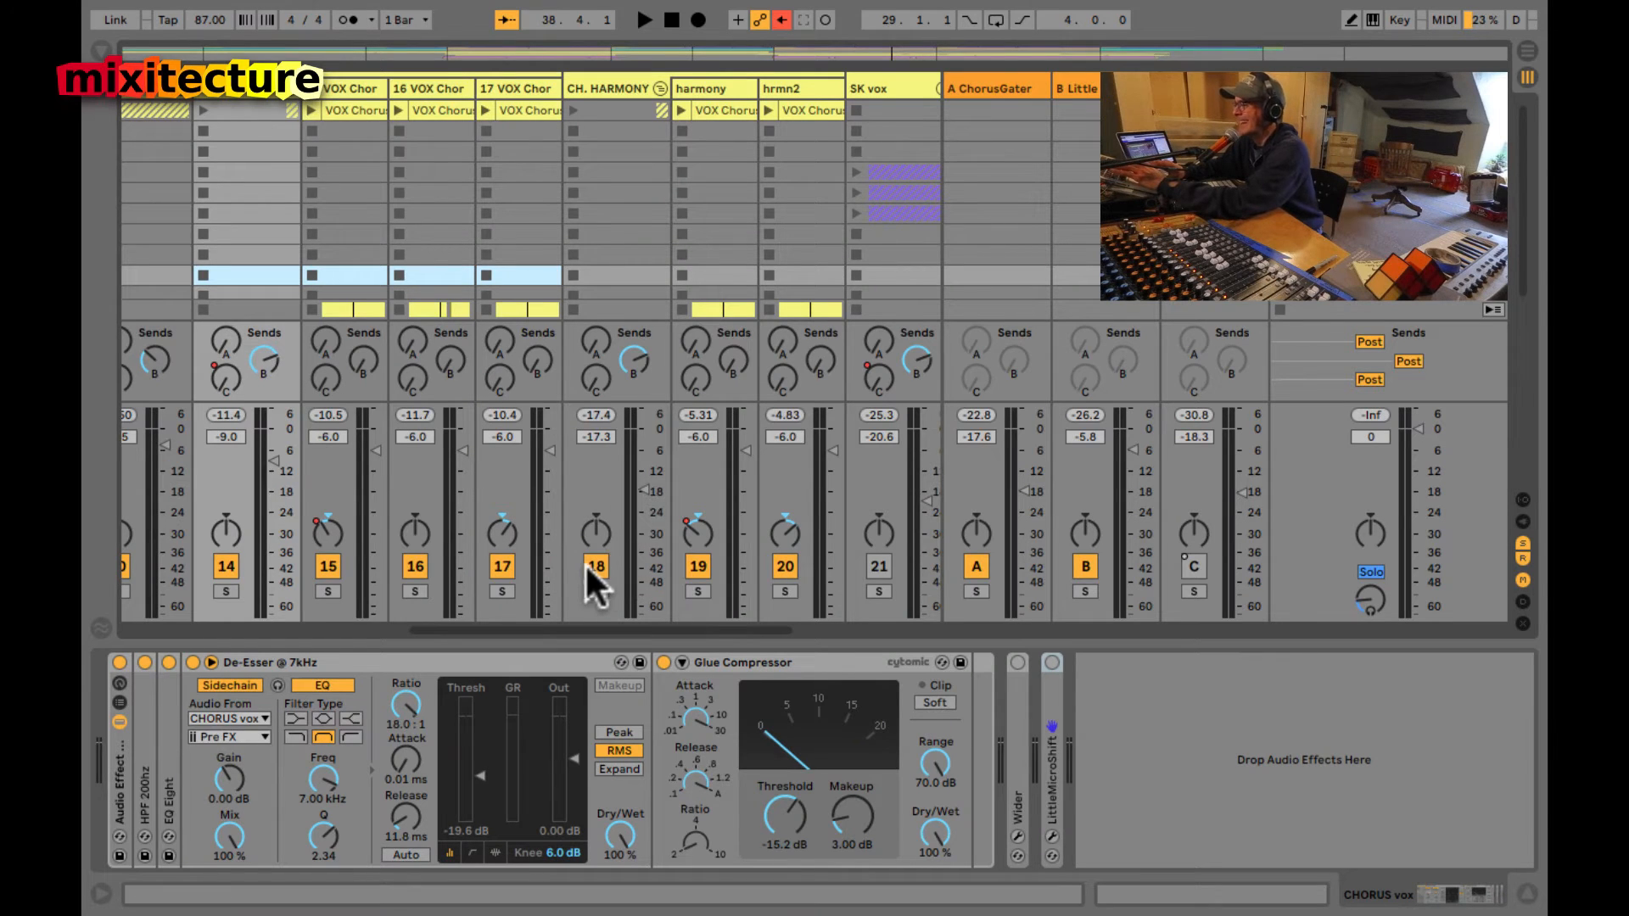
key("space")
key("space")
key("Tab")
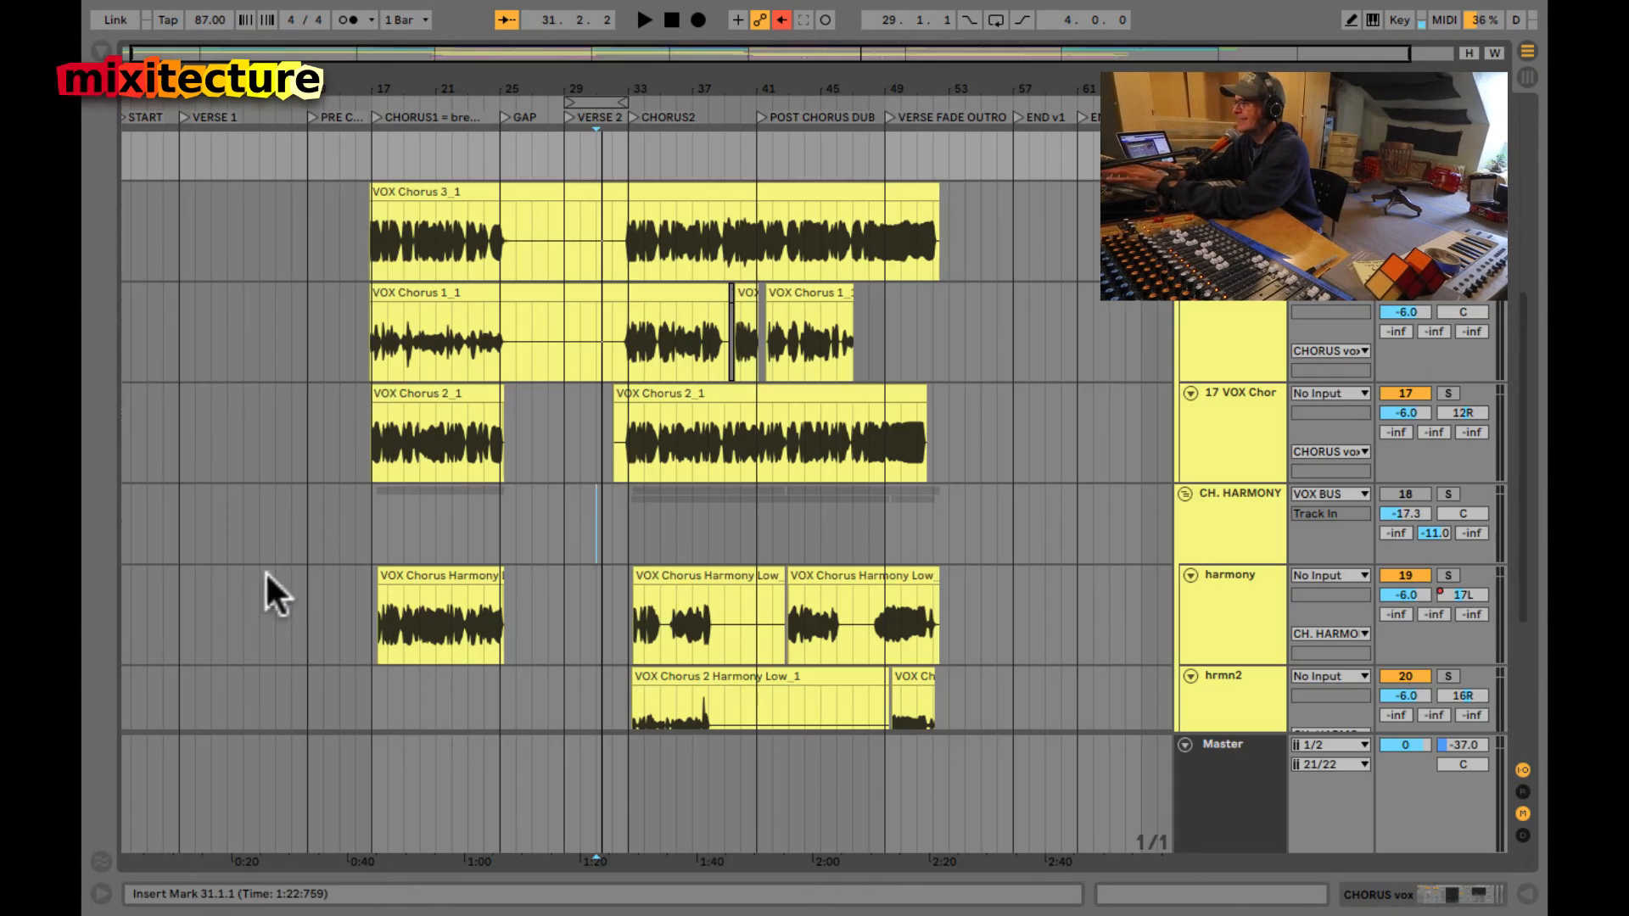
key("space")
key("Tab")
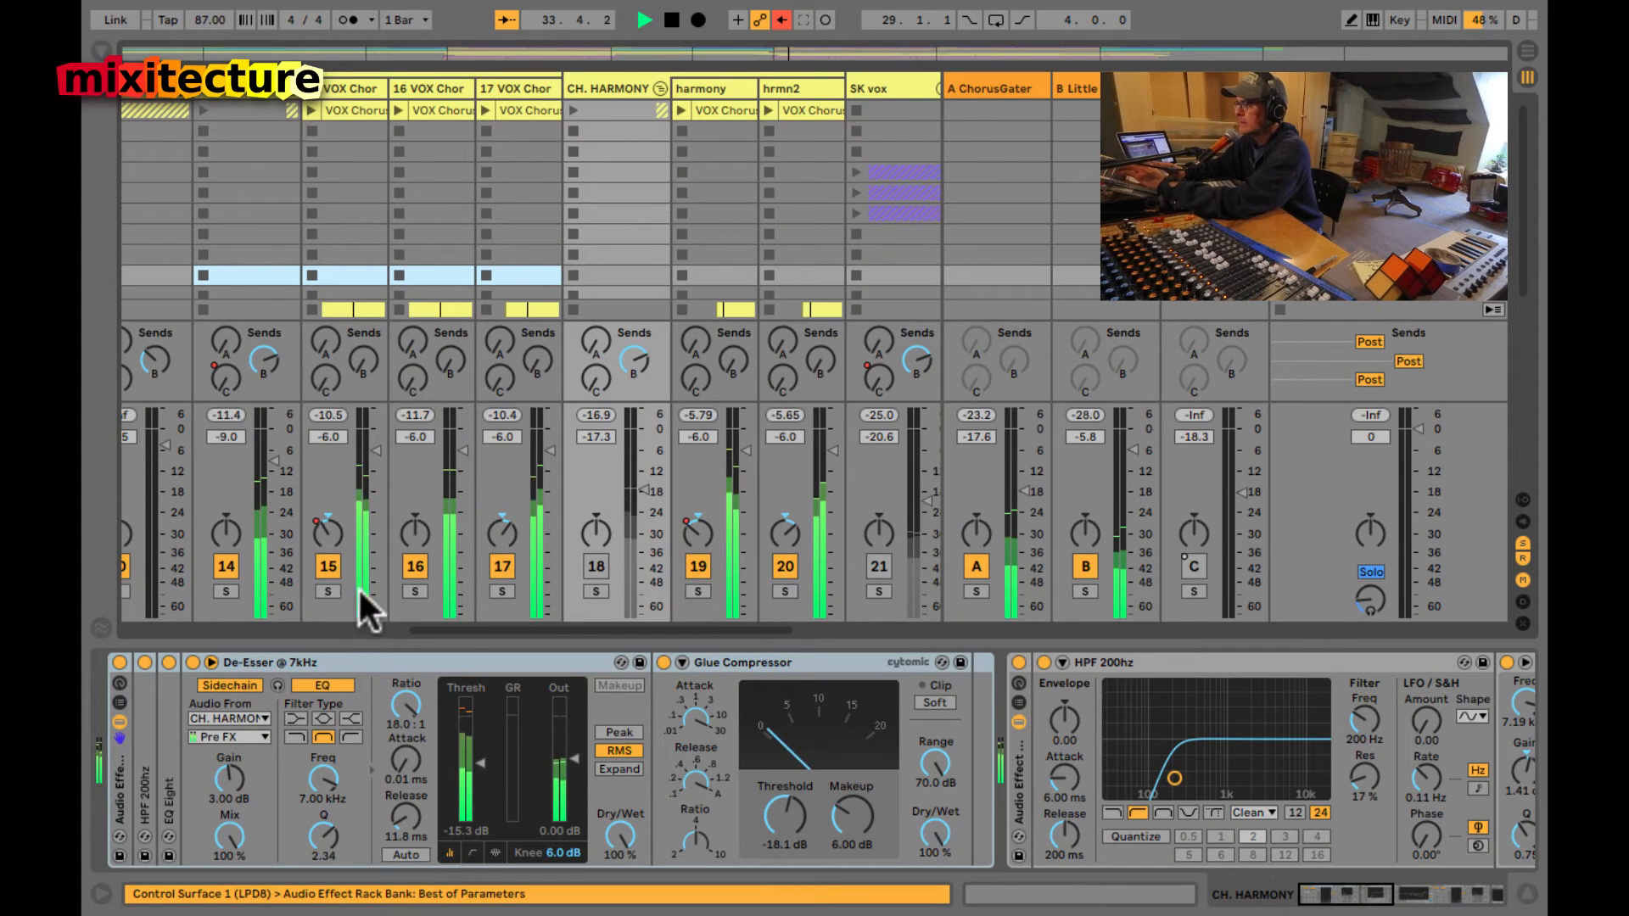
- Toggle chorus vocal tracks 16 and 17 off and on during playback to compare them, and stop playback
left_click(416, 564)
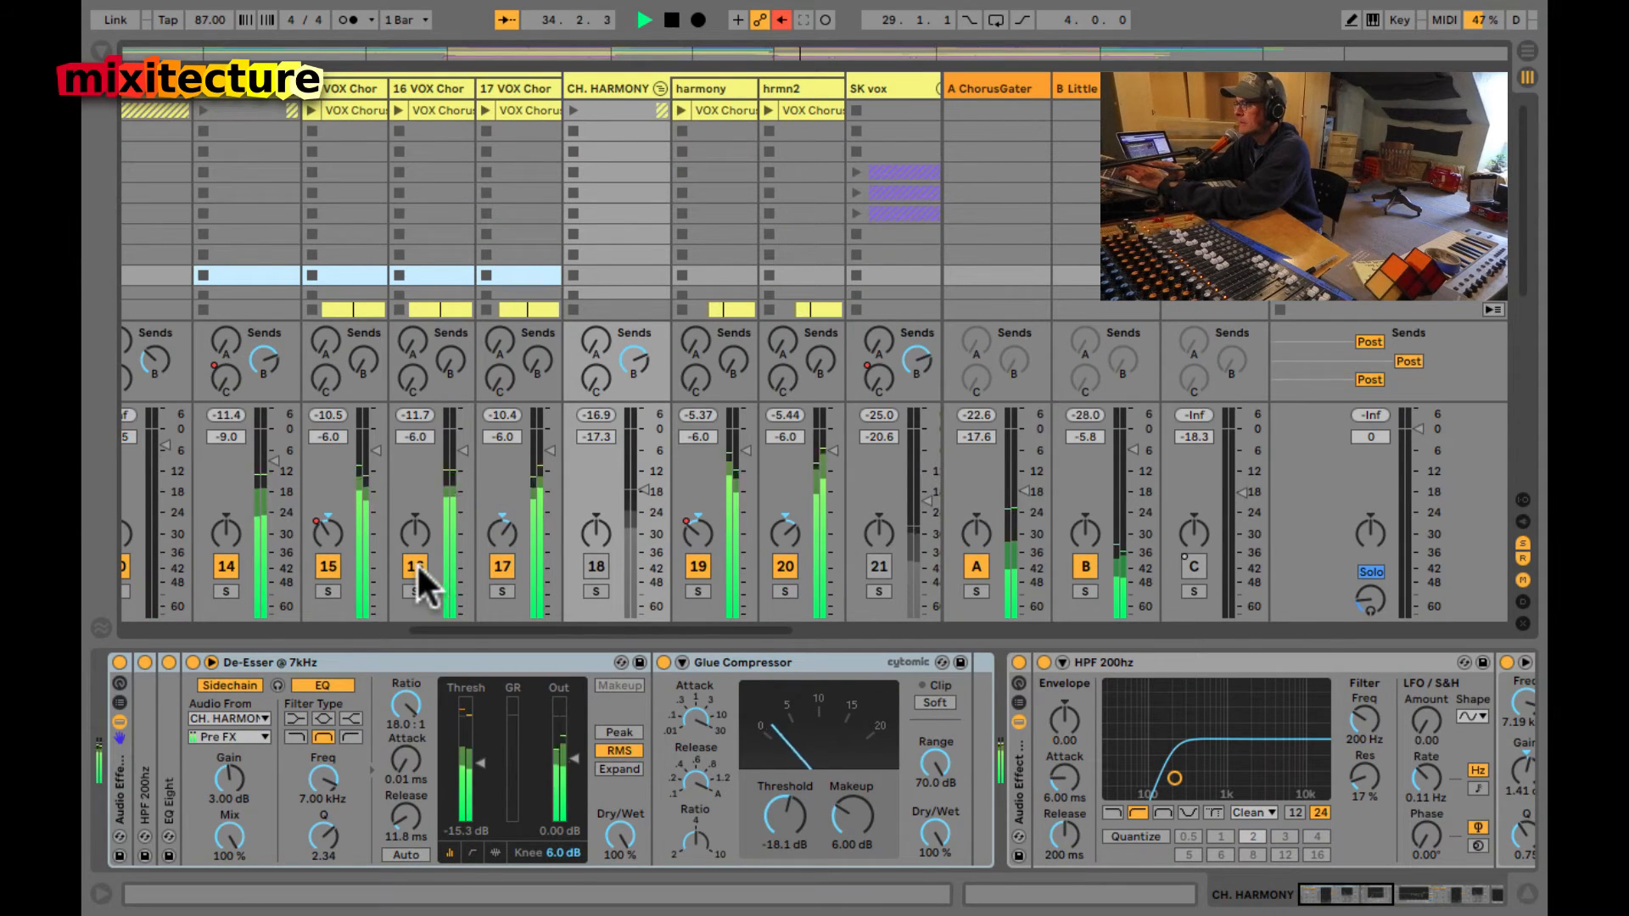
left_click(502, 565)
left_click(504, 563)
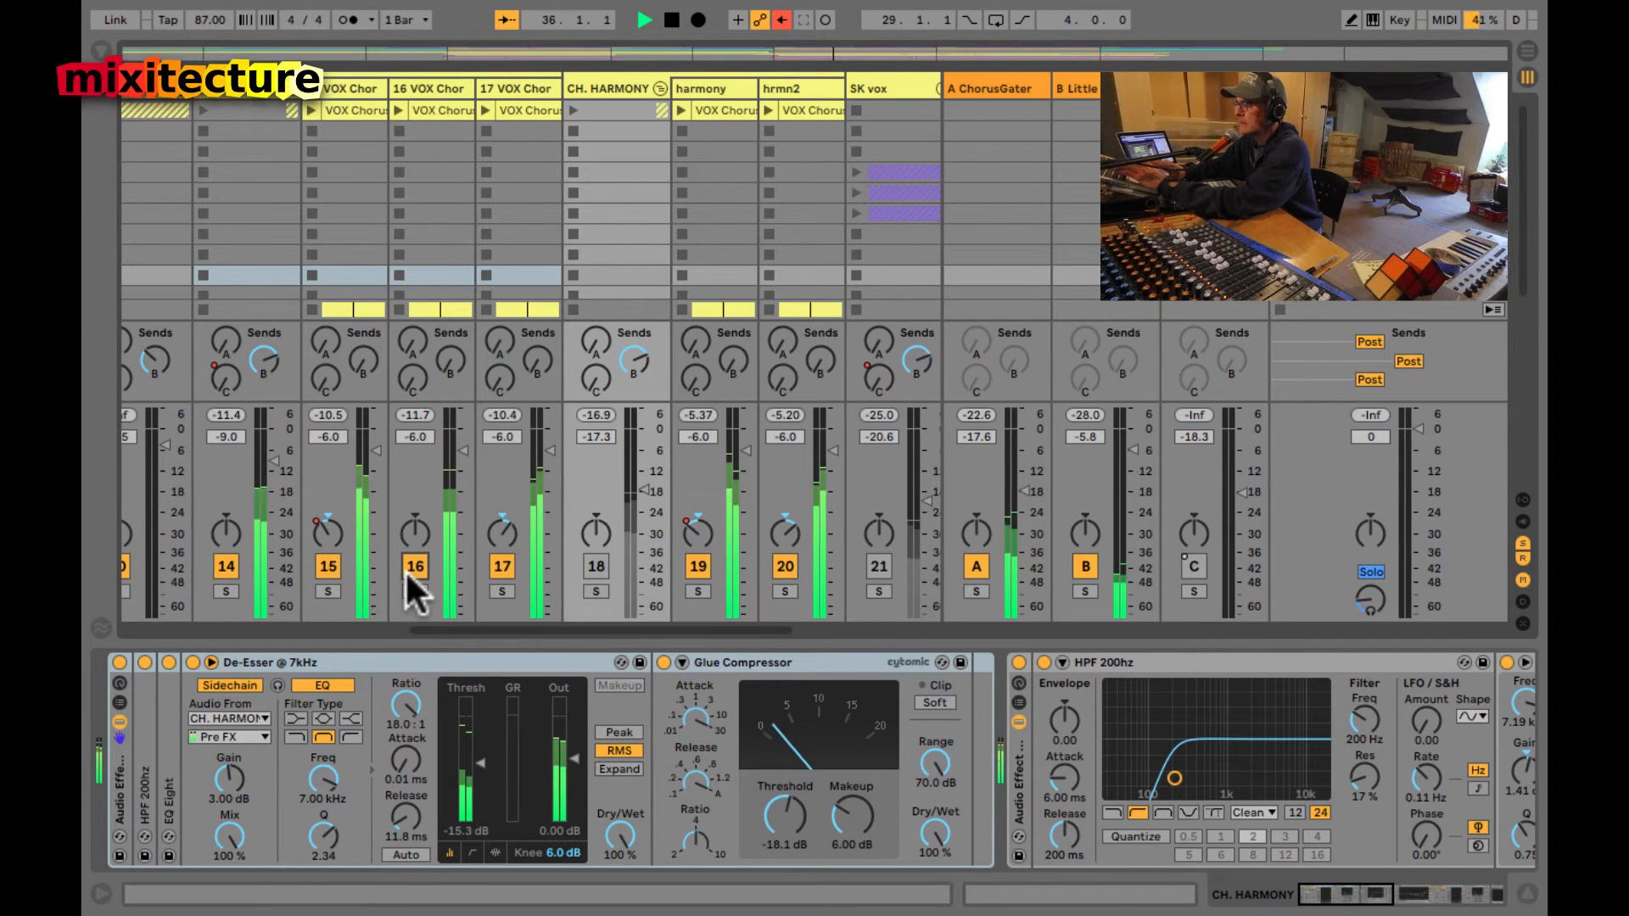
key("space")
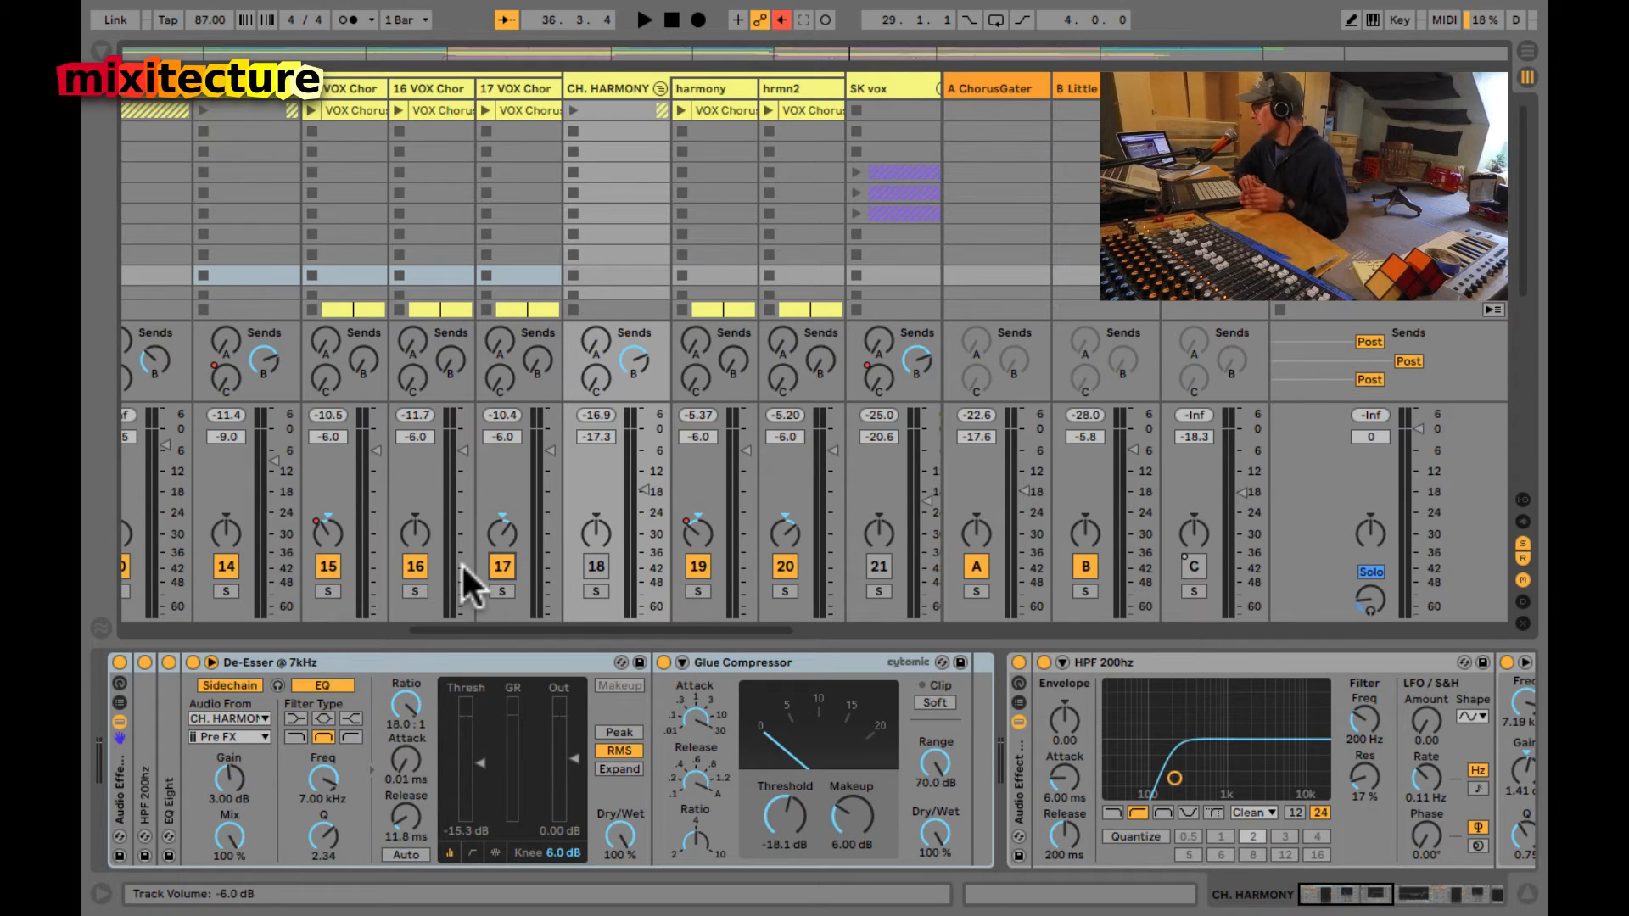
- Zoom the arrangement in on CHORUS2 and play track 17's VOX Chorus 2_1 clip from bar 44 and again from bar 36
key("Tab")
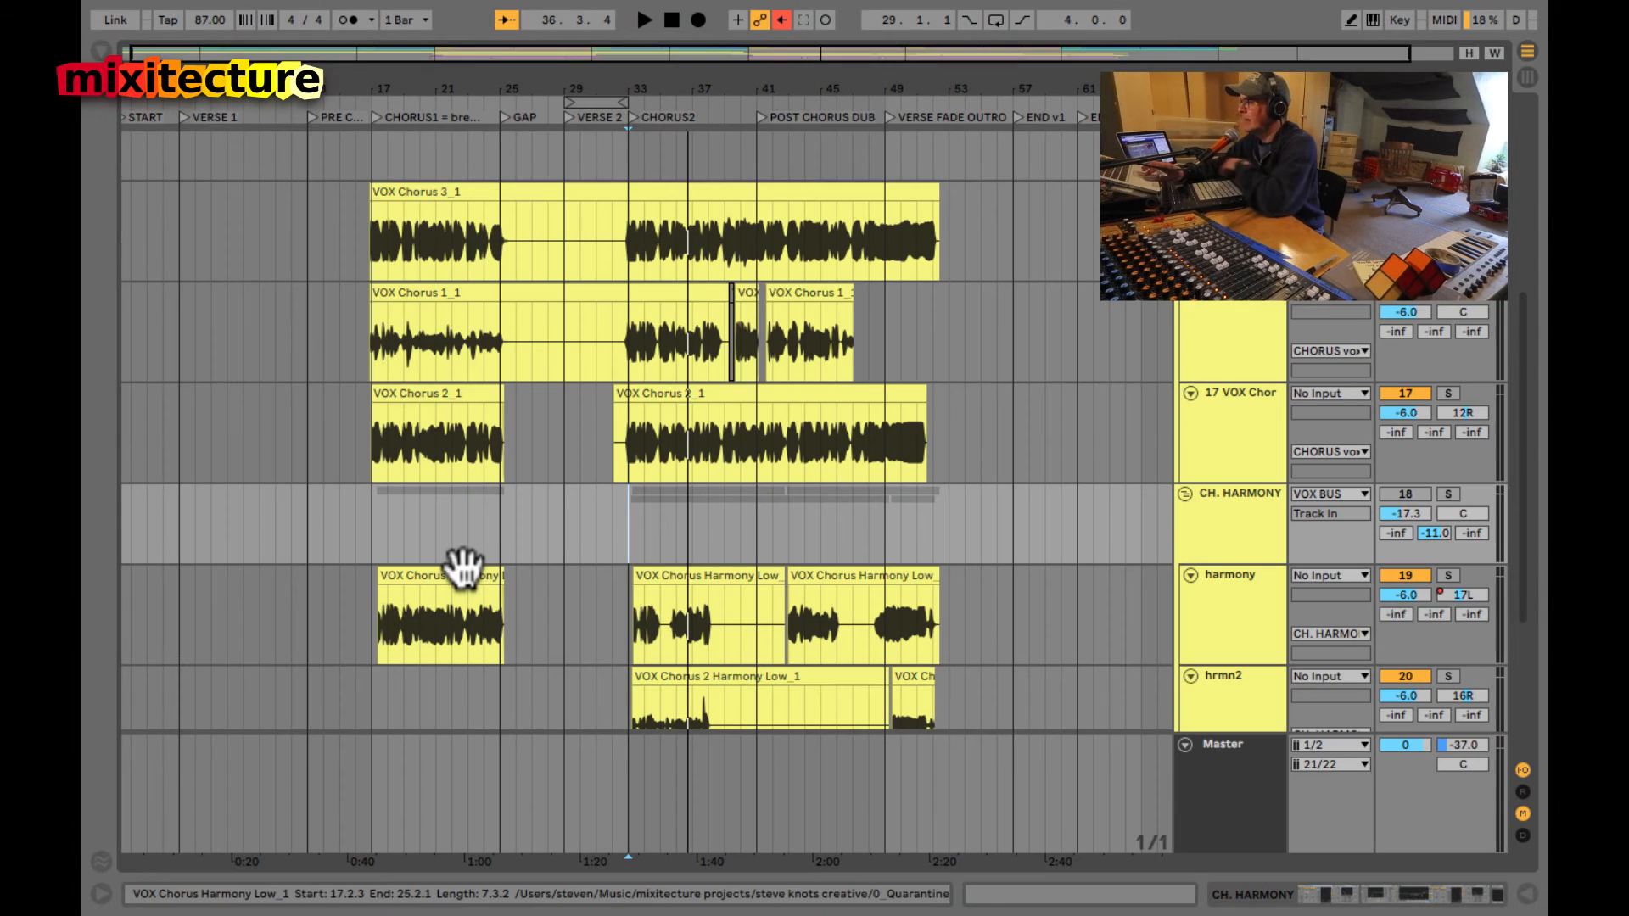
left_click_drag(829, 80, 821, 88)
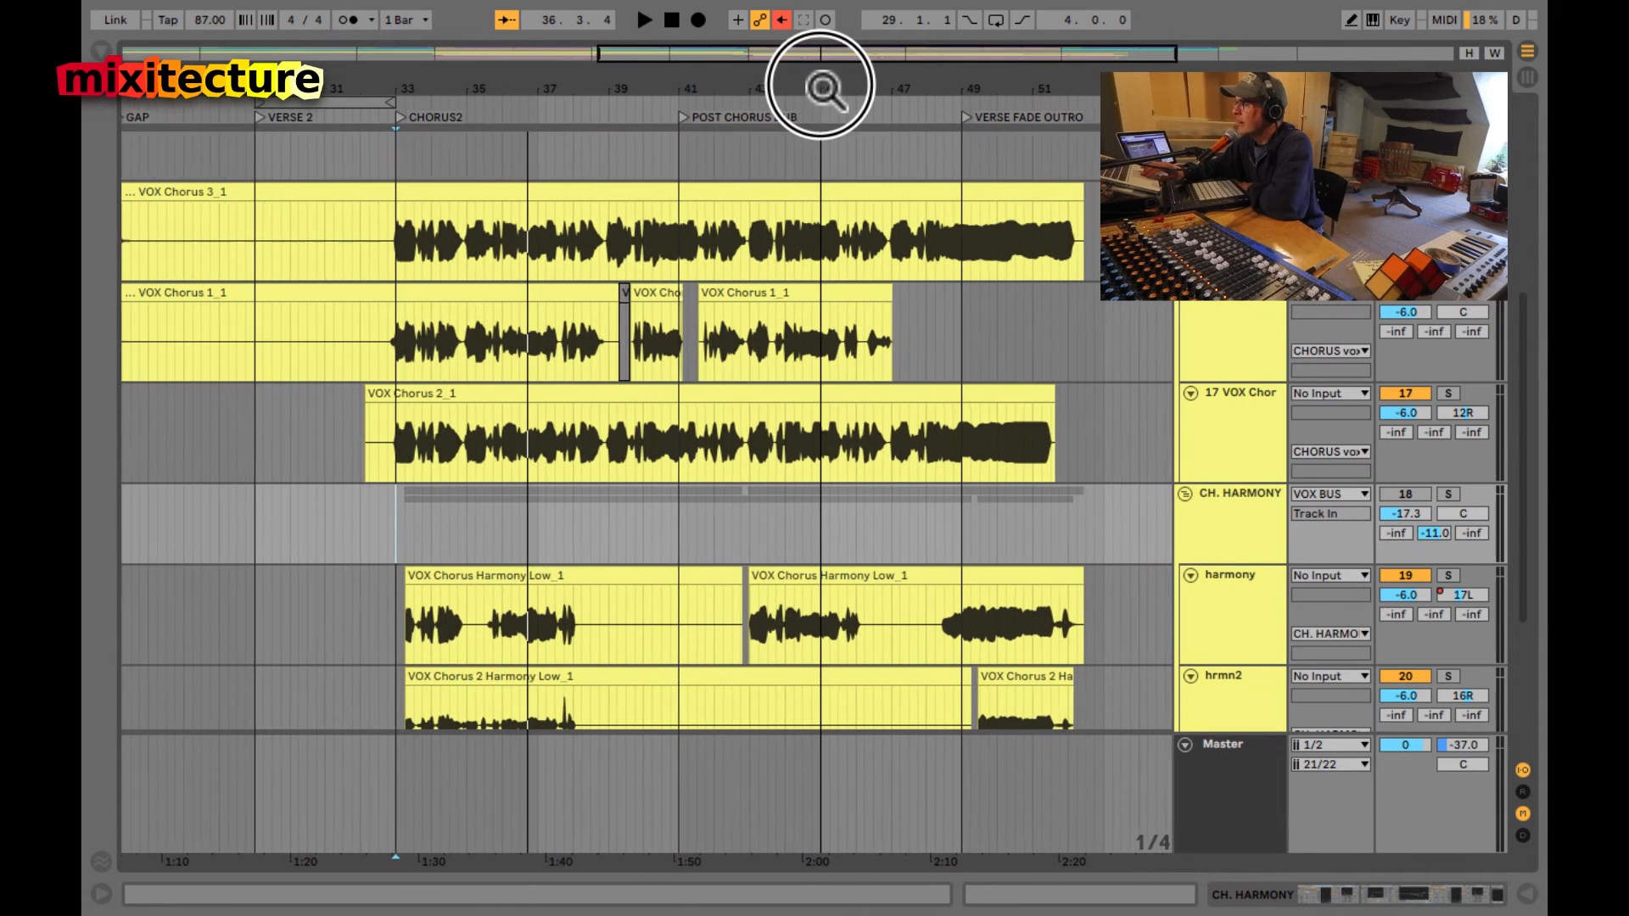
scroll(1237, 400, "up", 3)
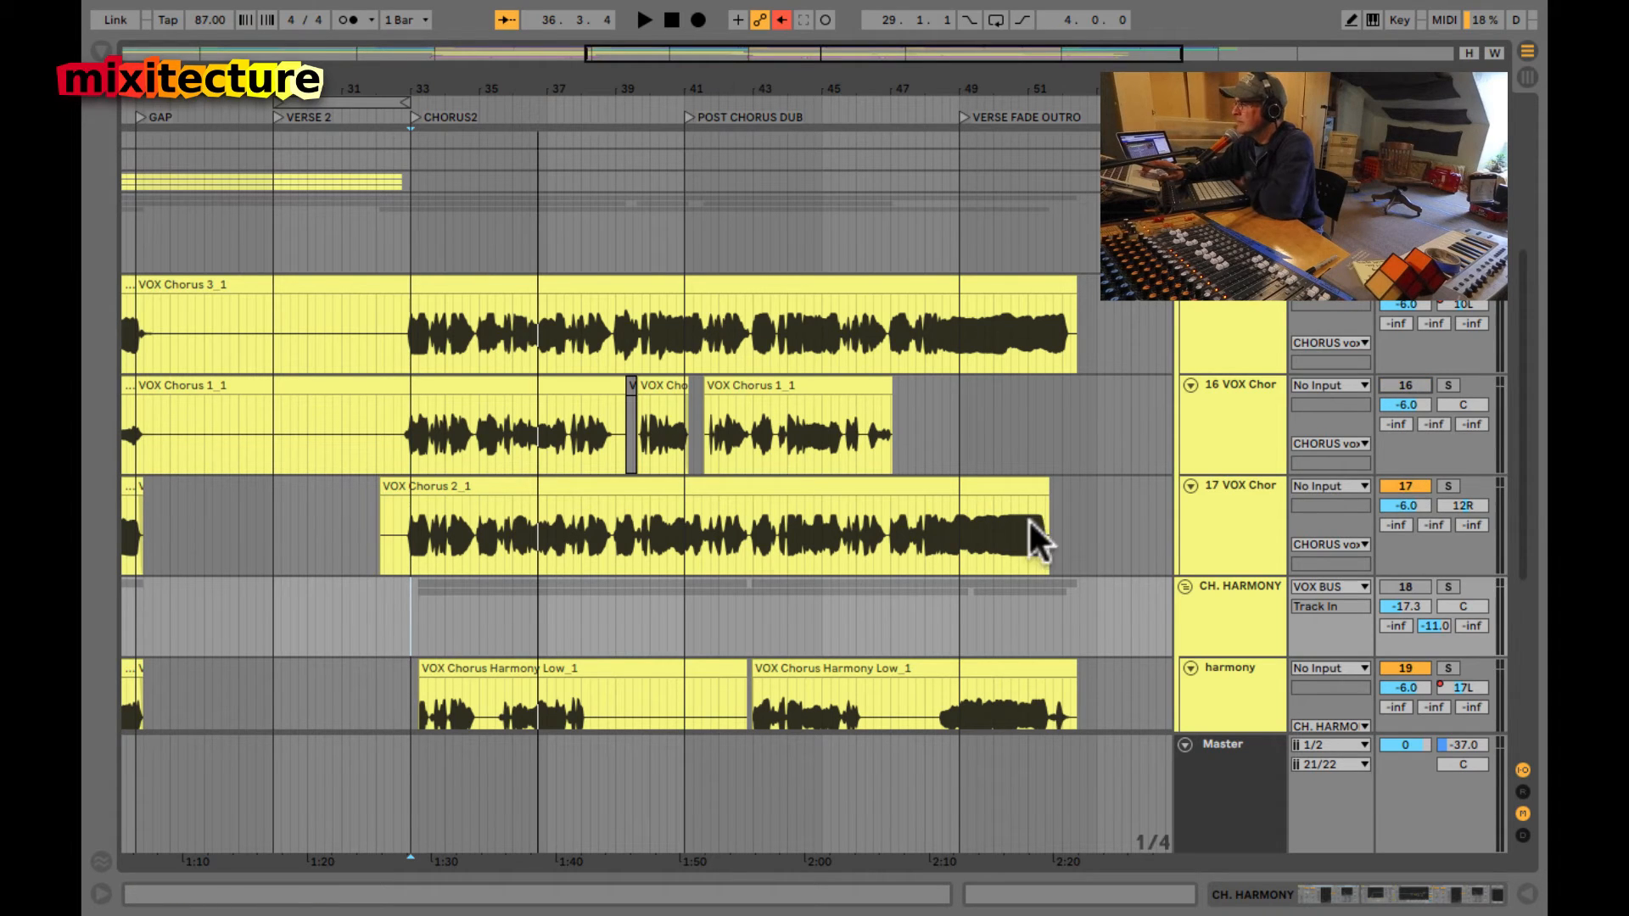
left_click(654, 545)
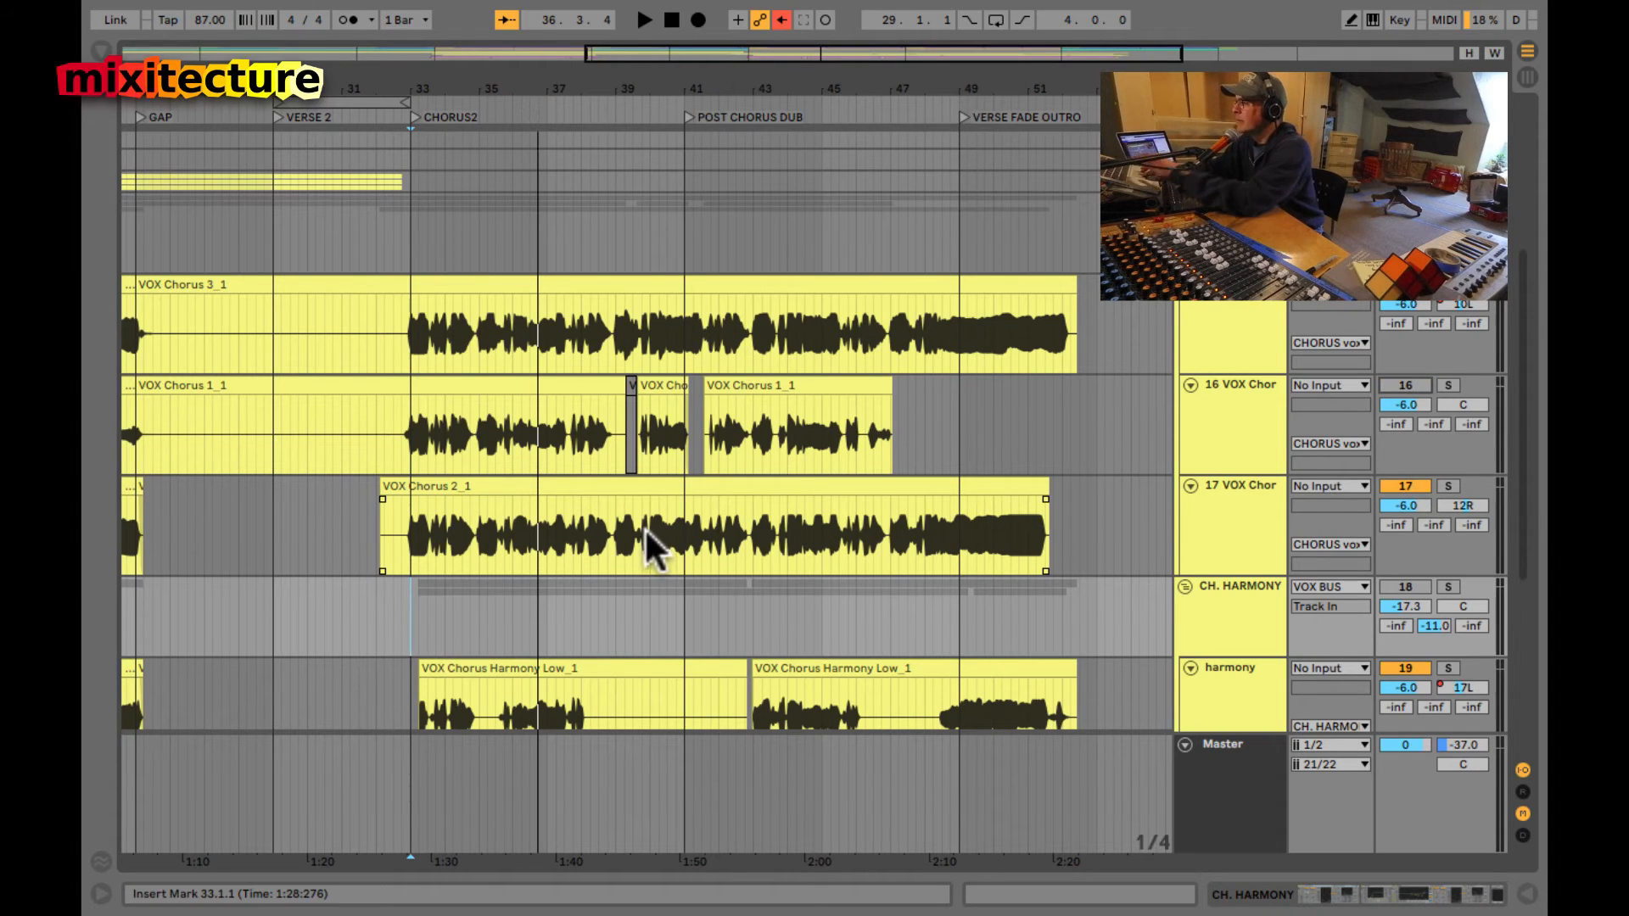
left_click(782, 547)
key("space")
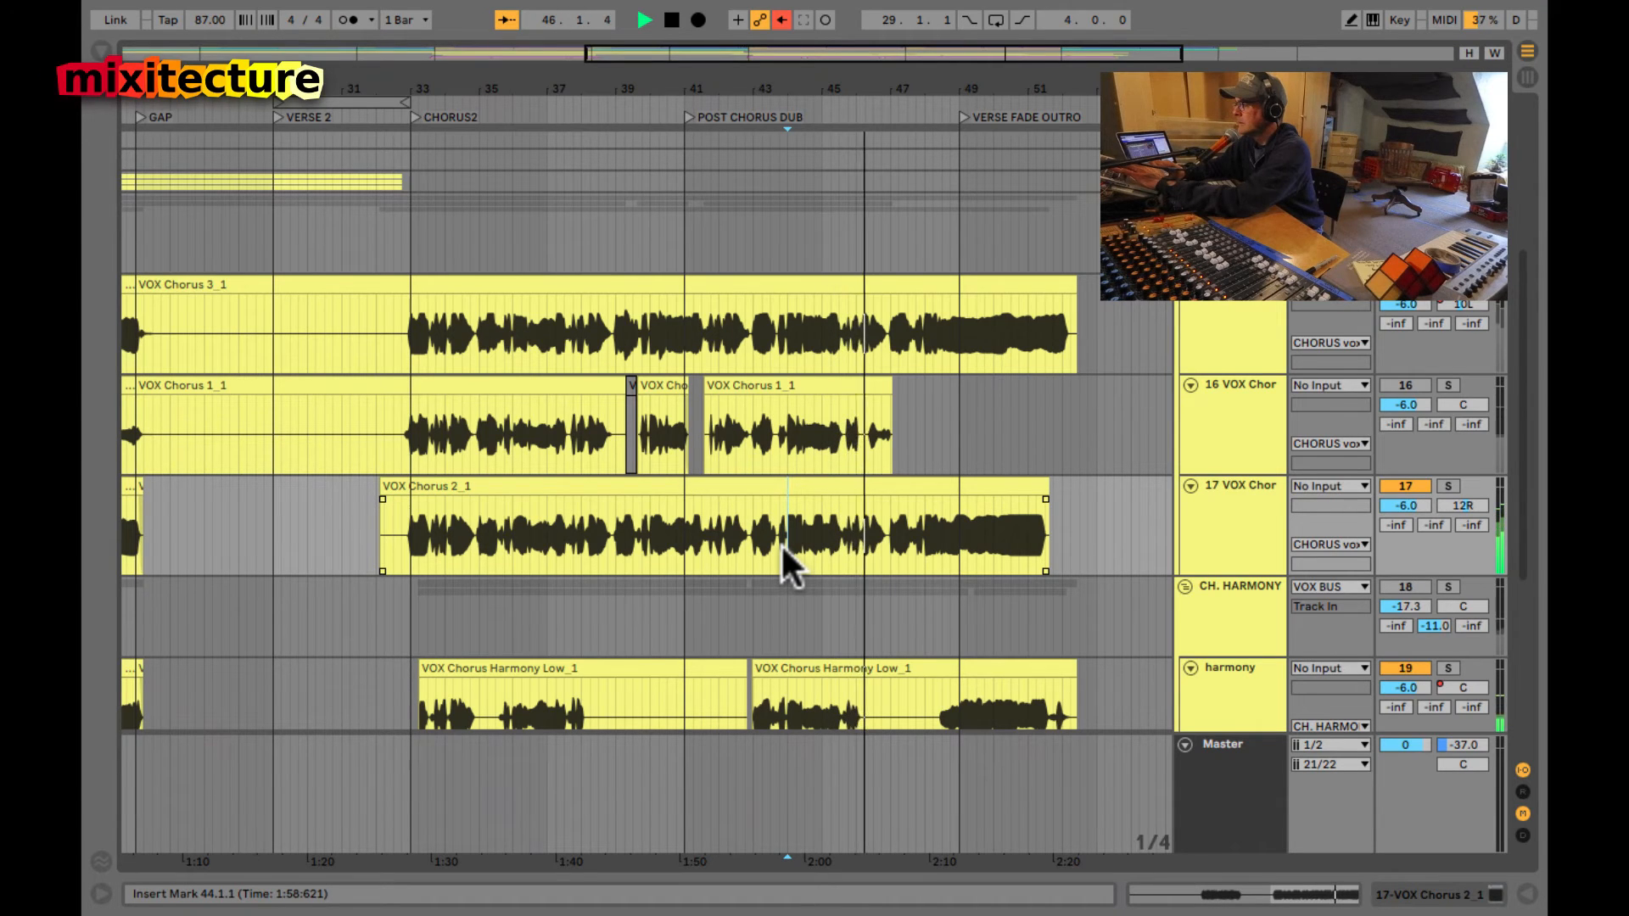
key("space")
left_click(517, 542)
key("space")
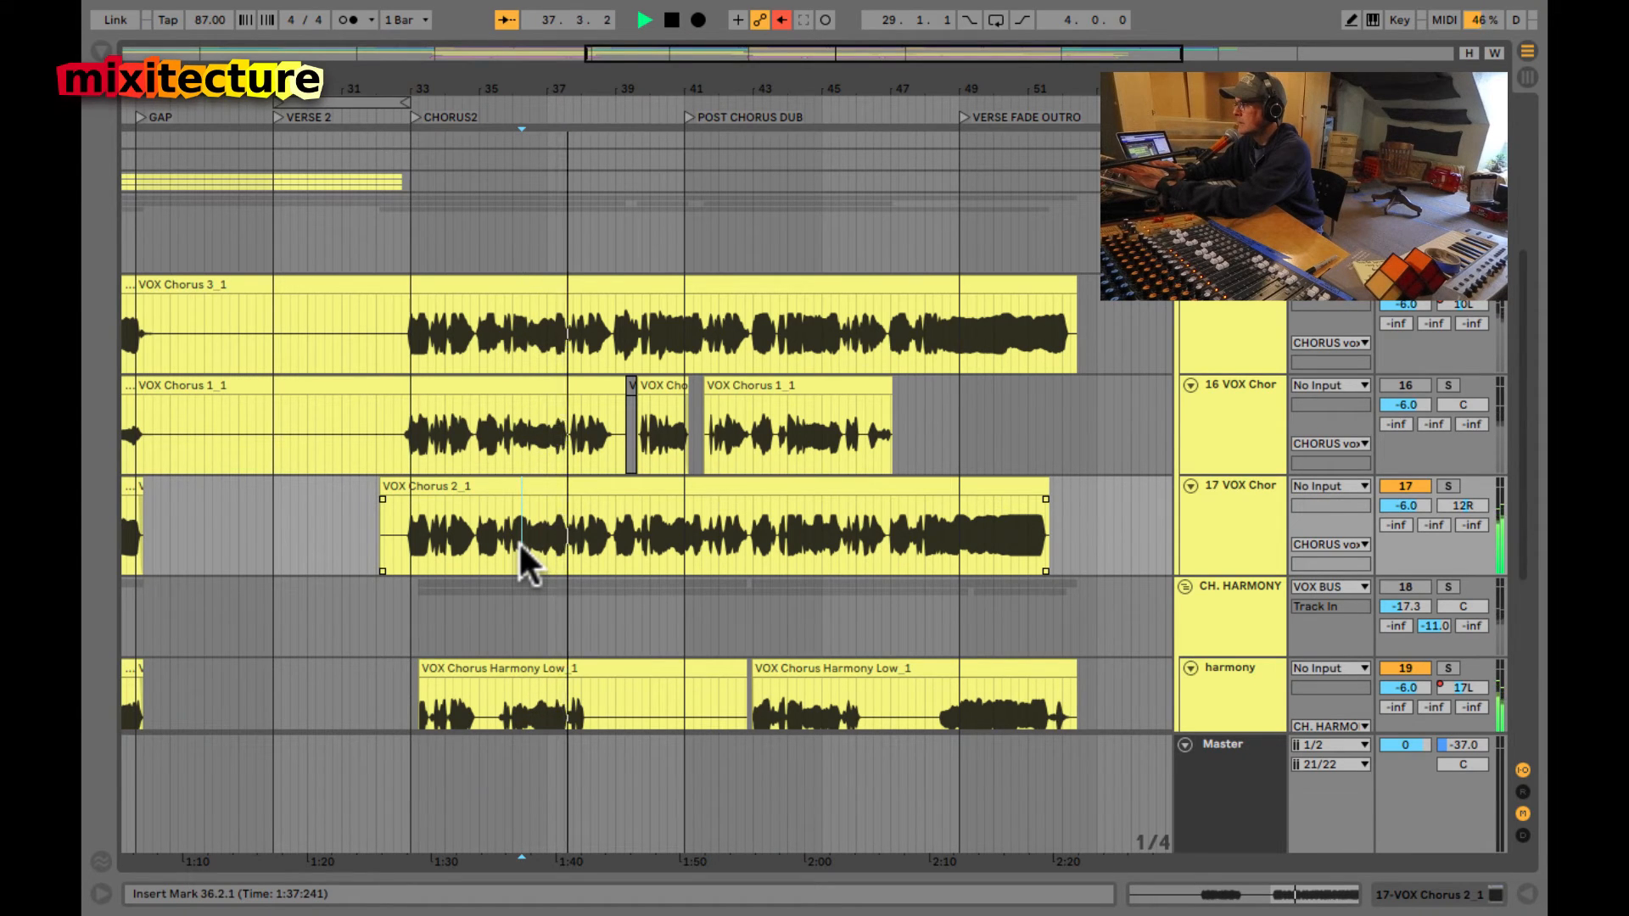
- Mute chorus vocal track 17, activate track 16, and play its VOX Chorus 1_1 clip from bar 35
left_click(1414, 483)
key("space")
left_click(1406, 386)
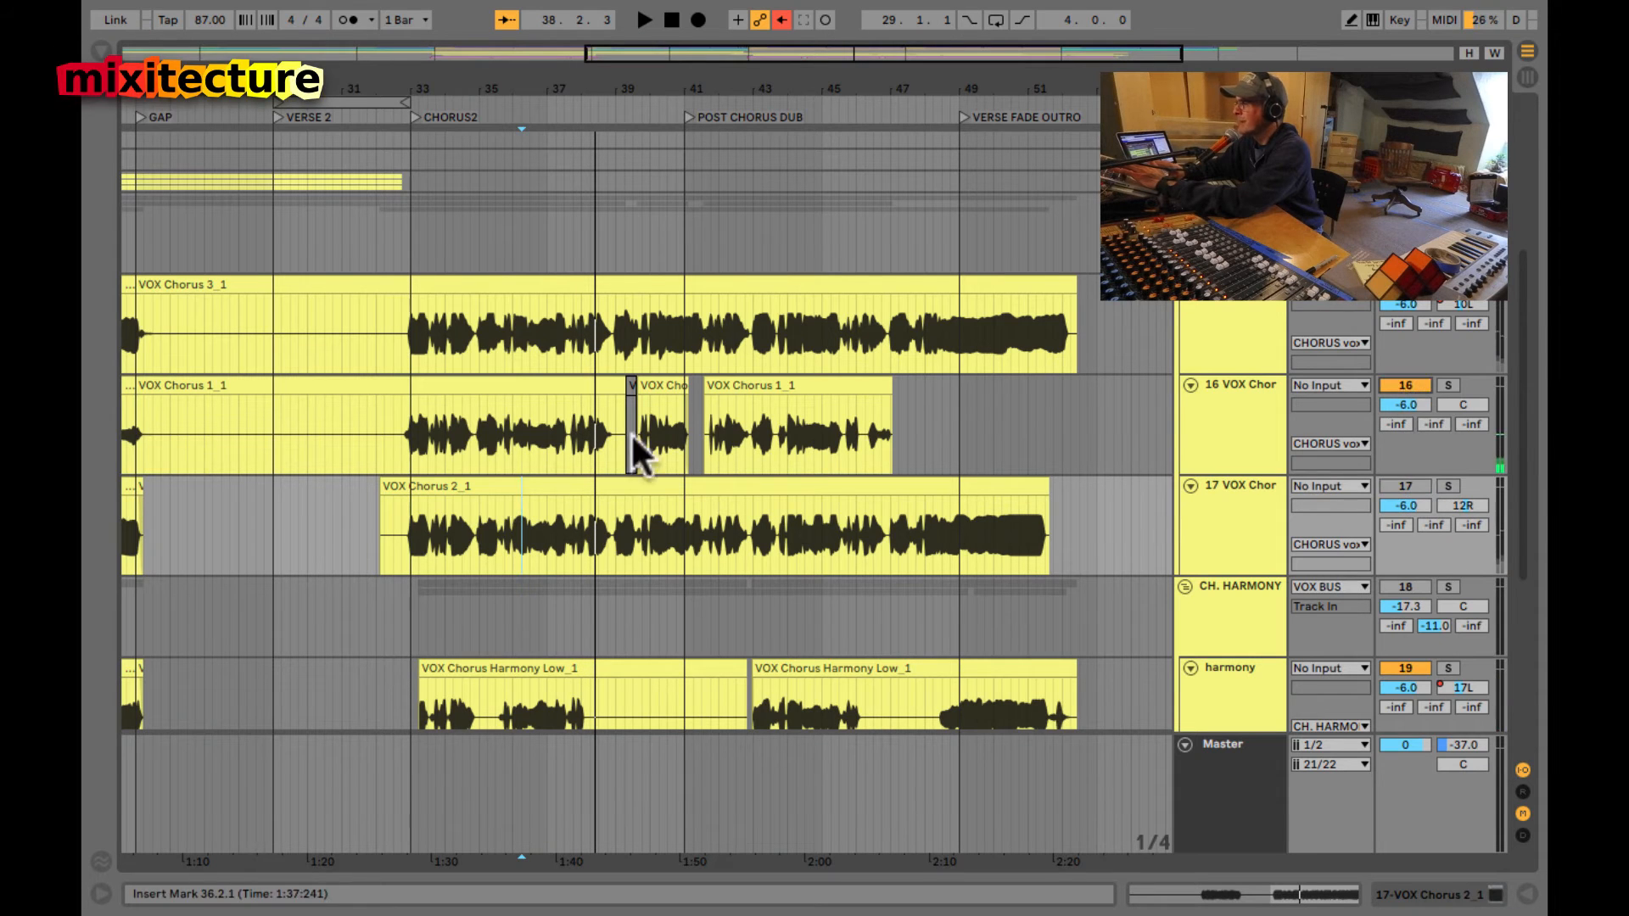
left_click(475, 437)
key("space")
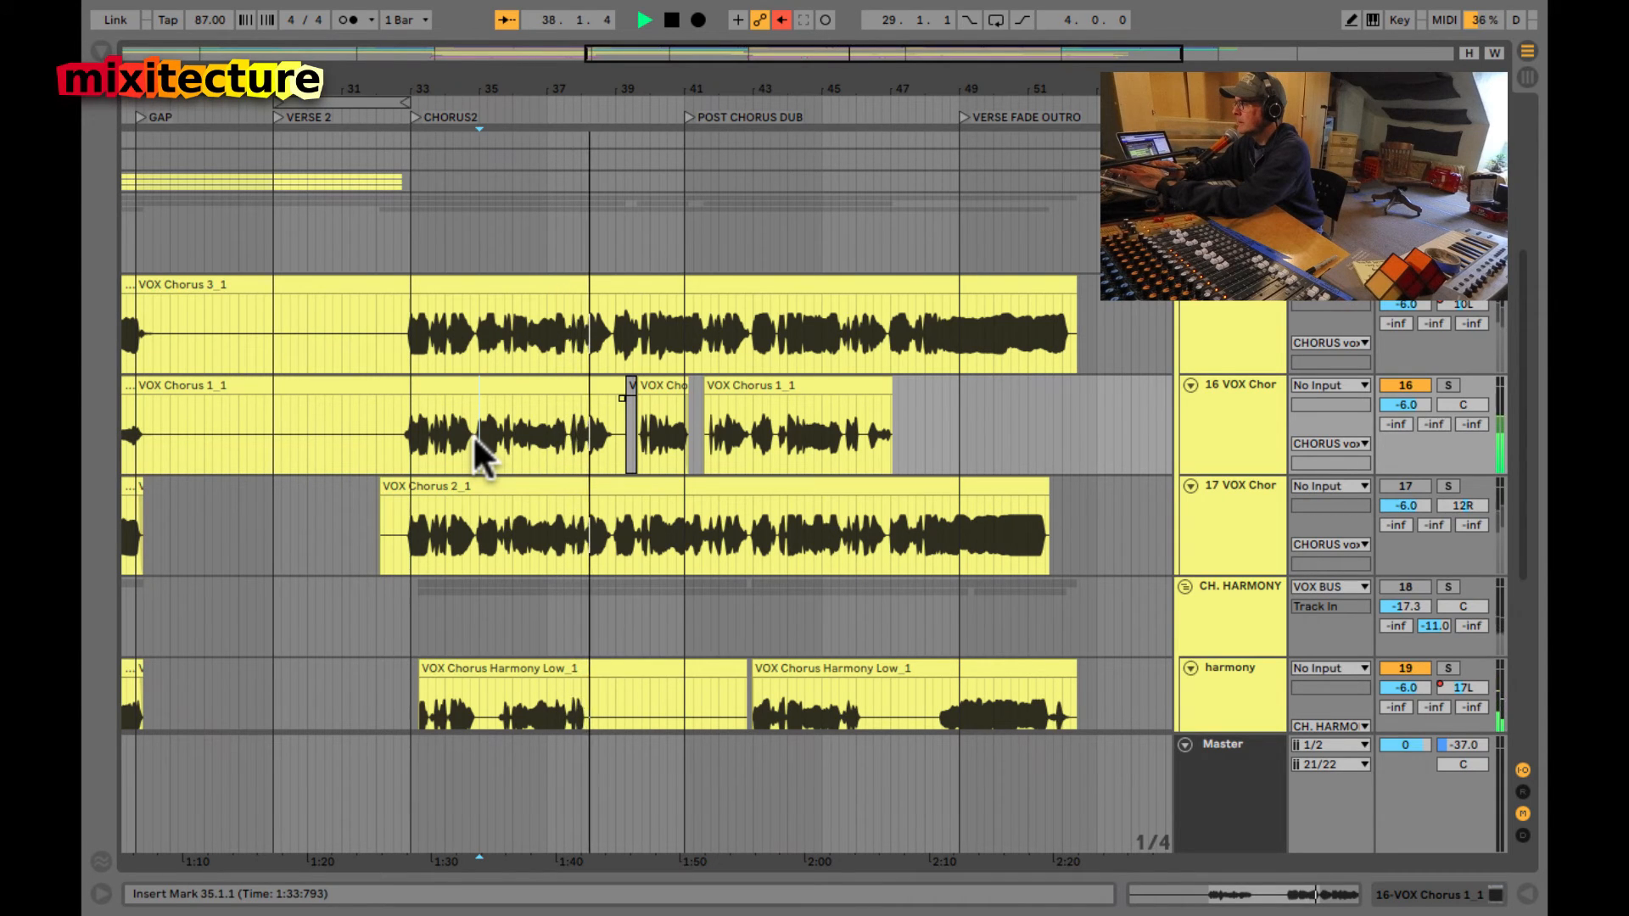
- Replay track 16's chorus vocal from beat 32.4, just before CHORUS2, and stop playback
key("space")
left_click(399, 416)
key("space")
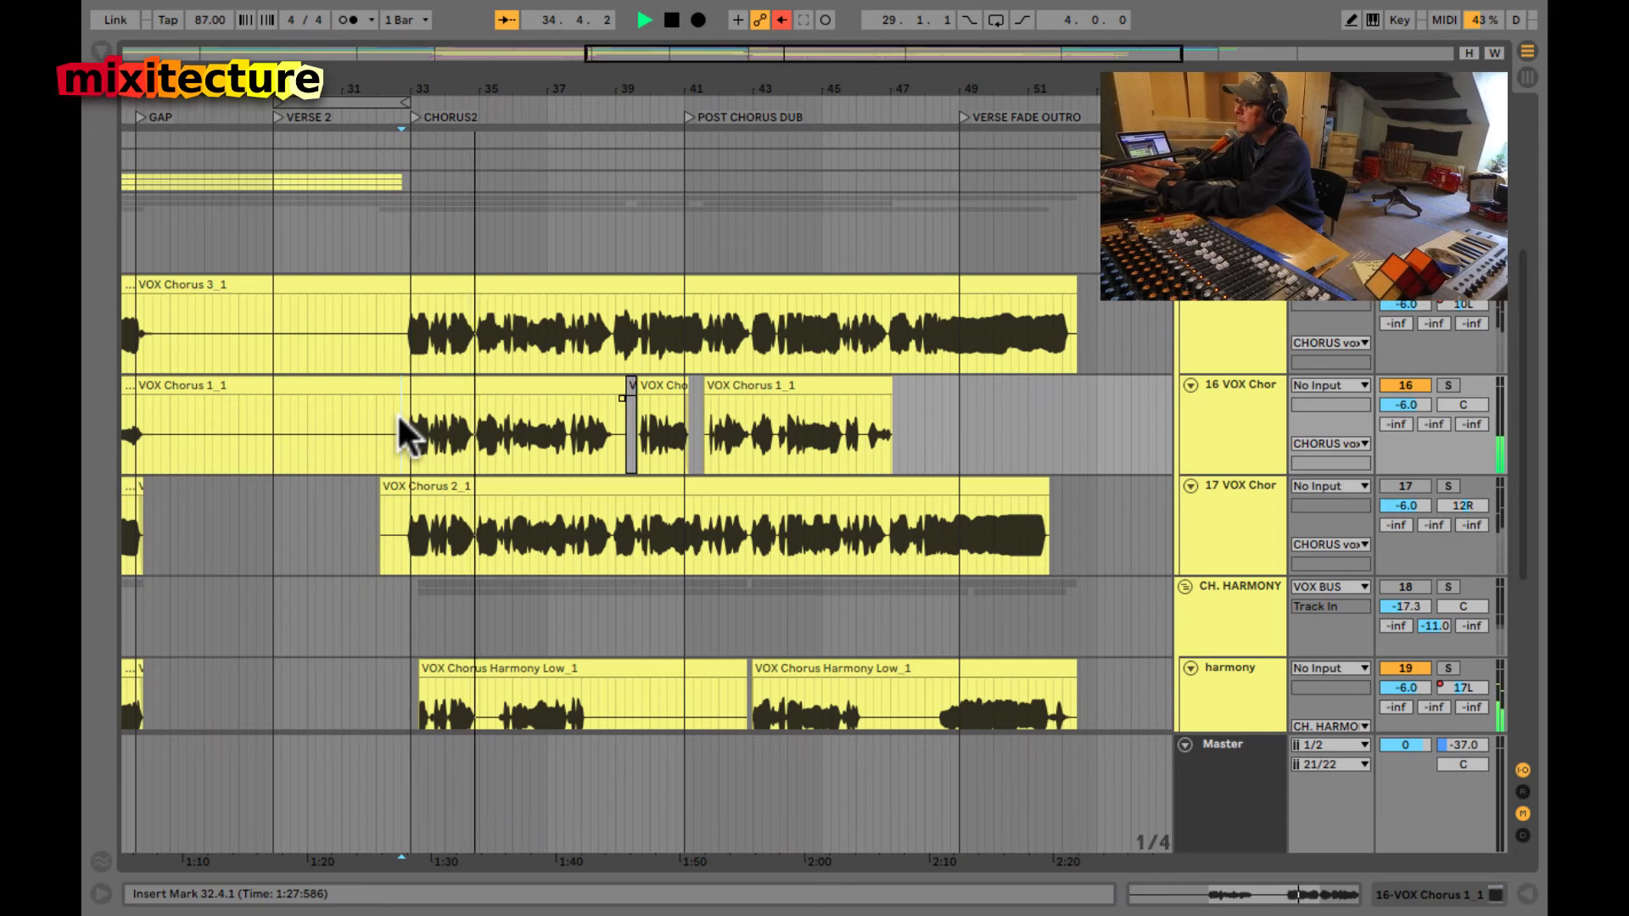
key("space")
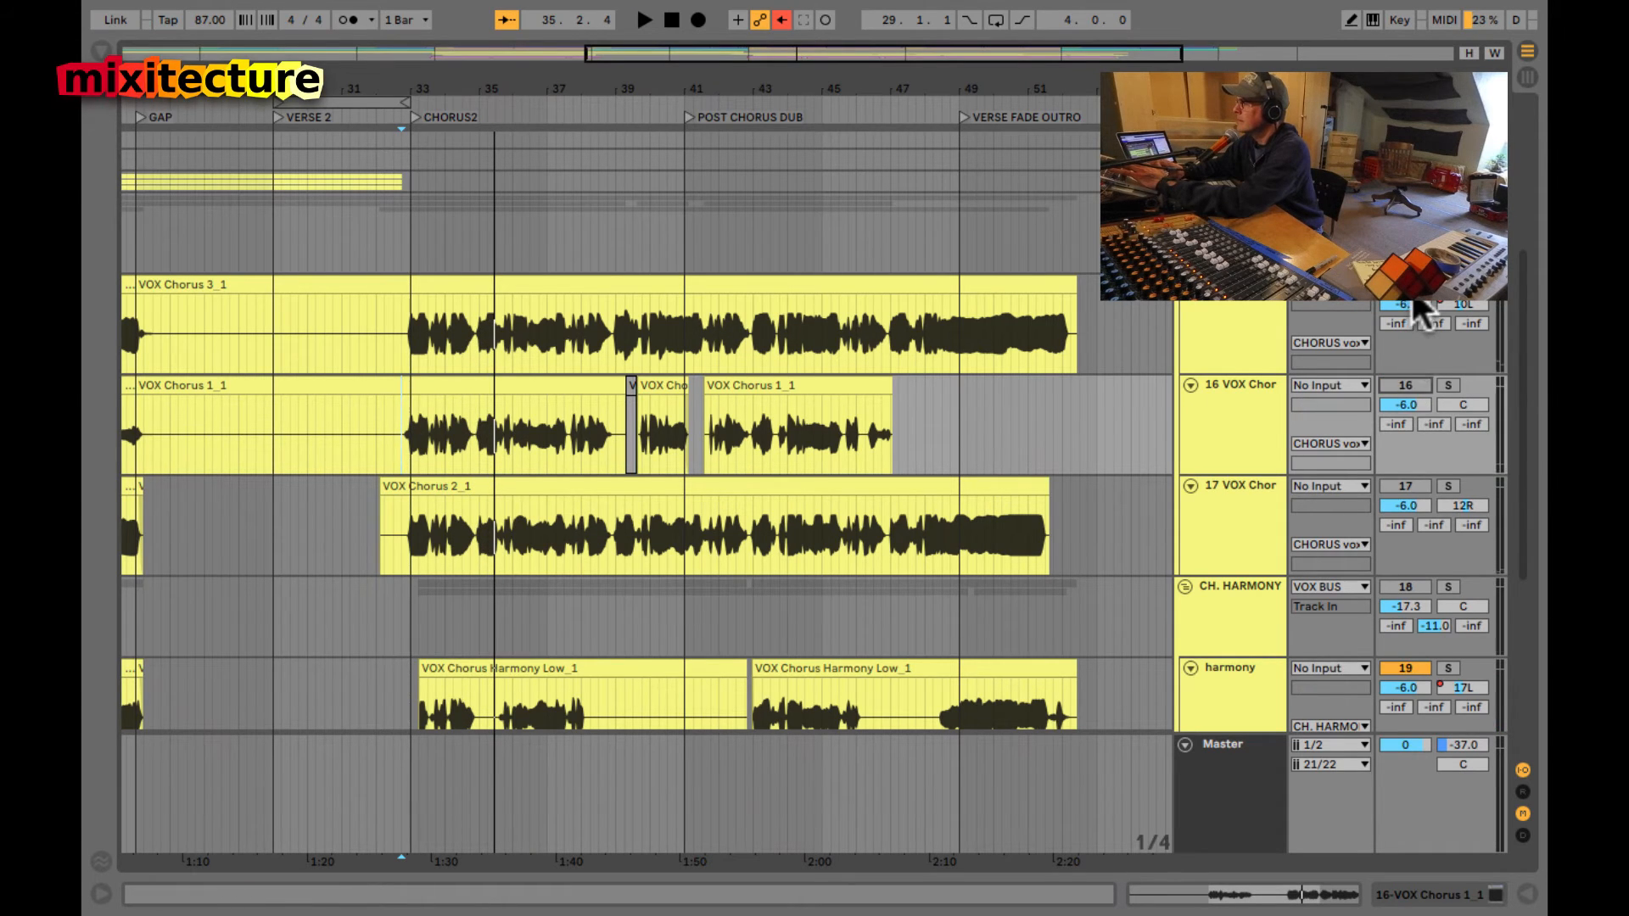
- Play the chorus vocal from beat 32.4 and track 15's VOX Chorus 3_1 clip from bar 37, and stop playback
key("space")
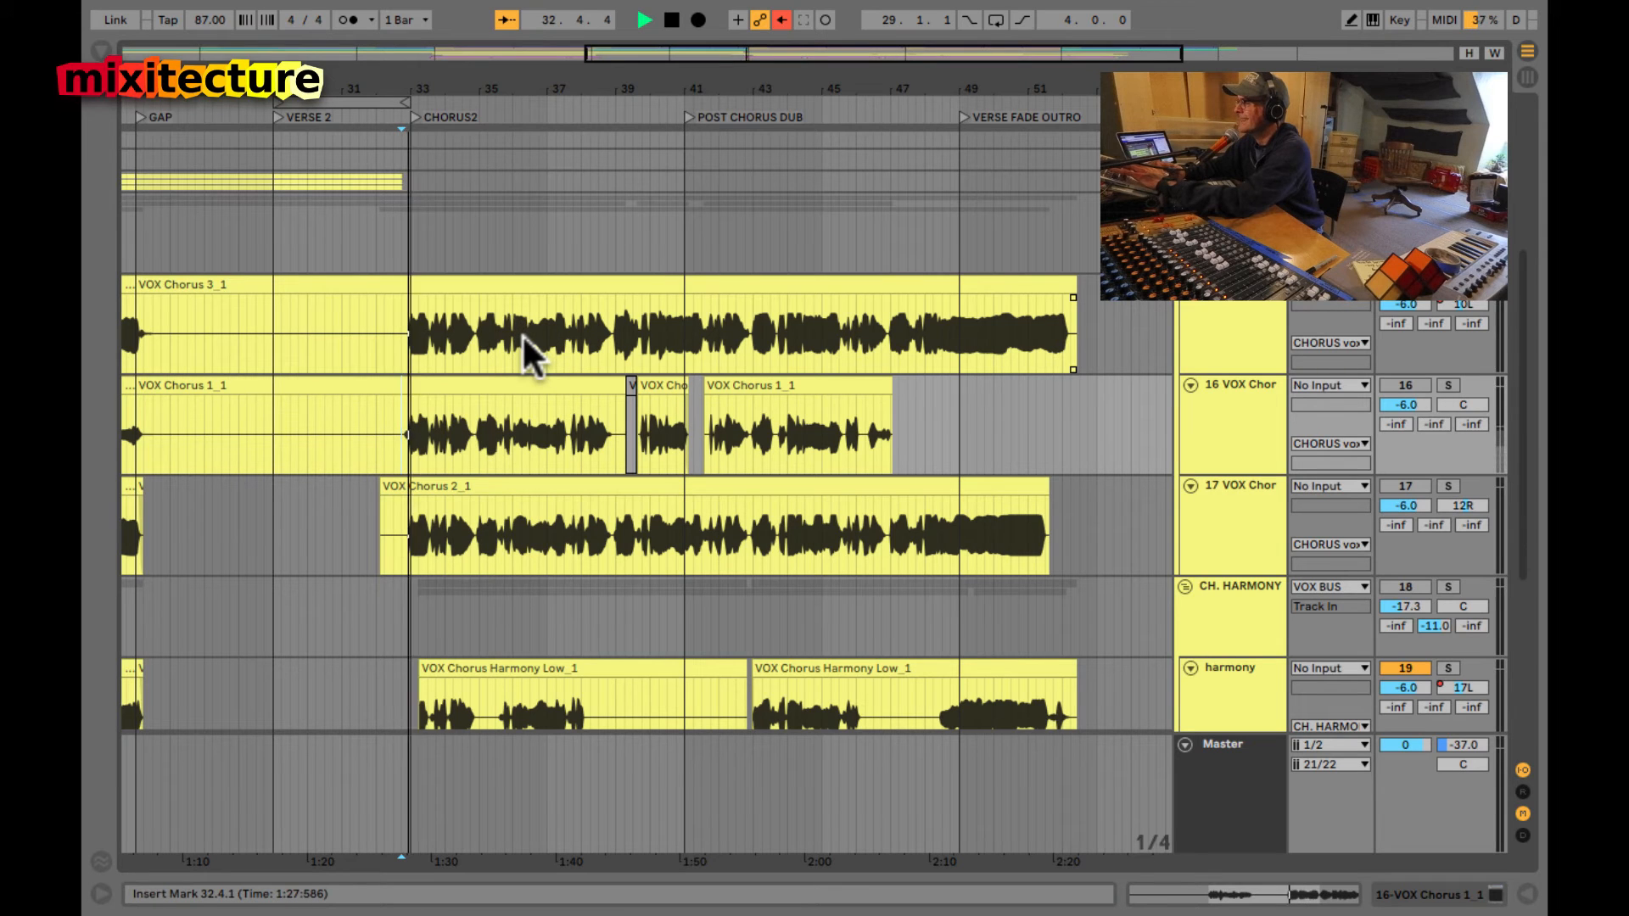
key("space")
left_click(543, 333)
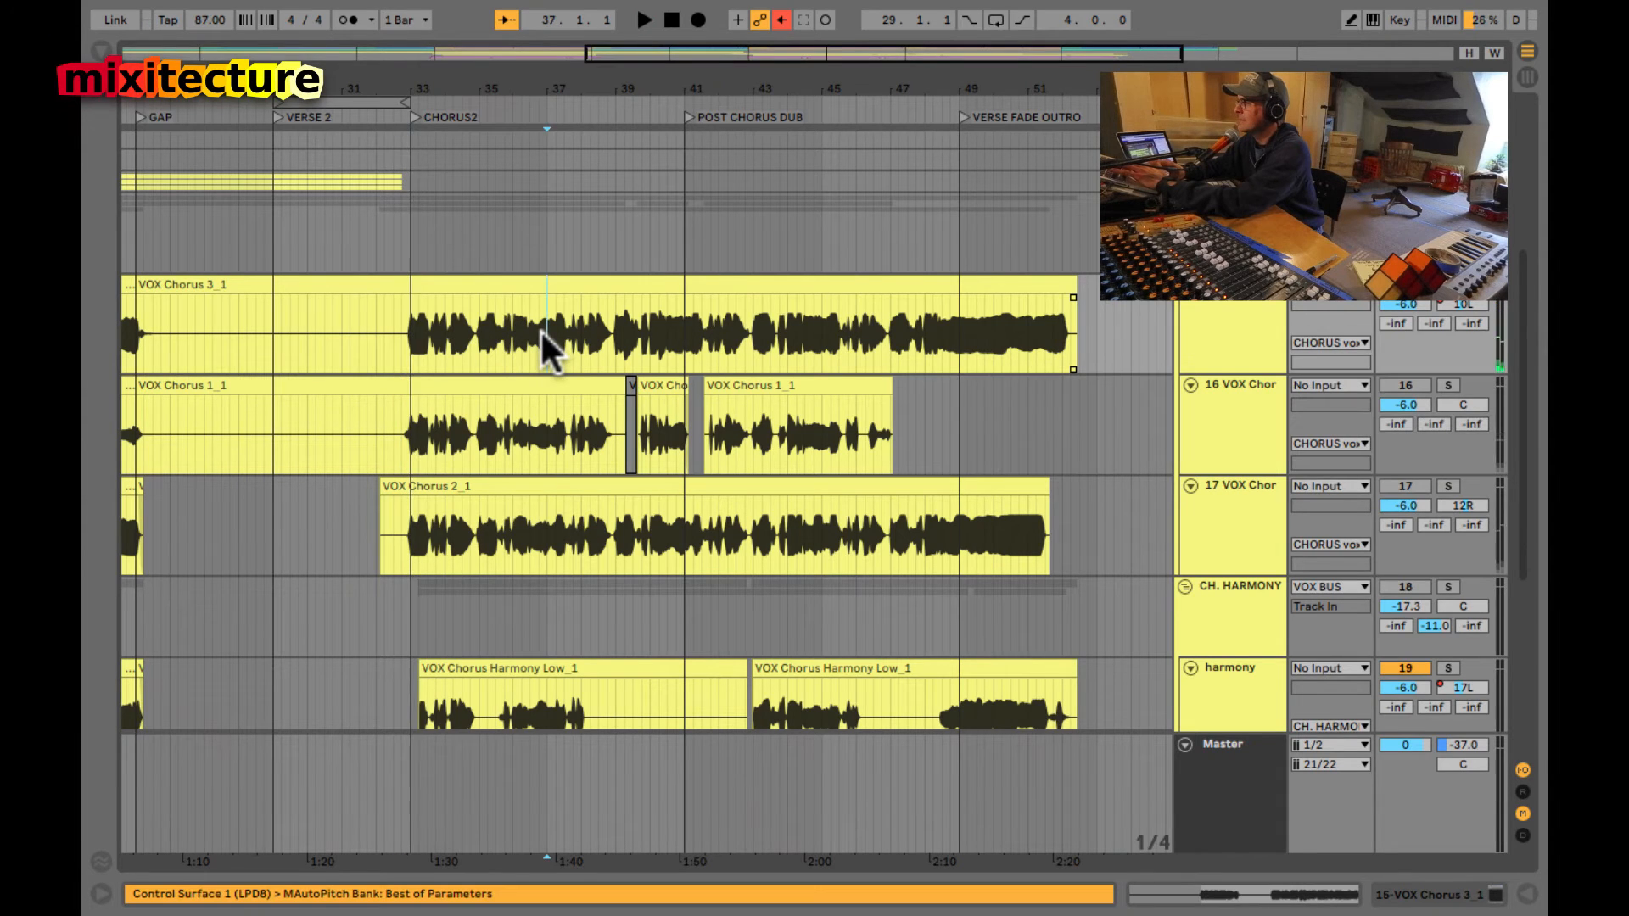
key("space")
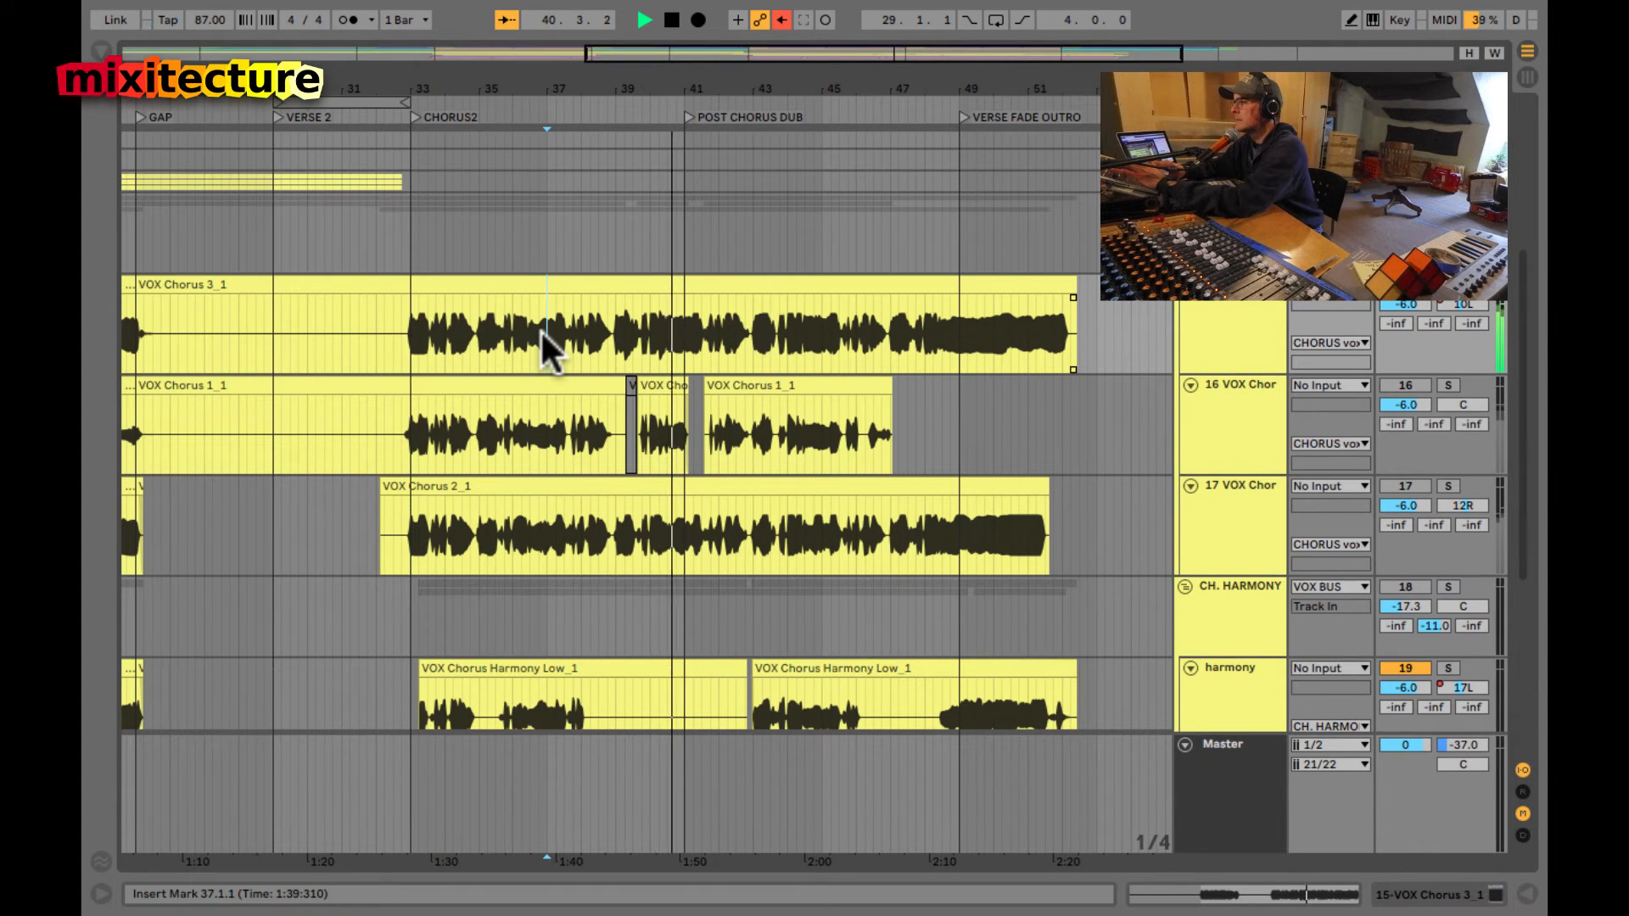
key("space")
- Zoom in around POST CHORUS DUB and play track 15's VOX Chorus 3_1 clip from beat 39.3 and again from beat 38.4
left_click_drag(678, 85, 571, 254)
left_click(562, 344)
key("space")
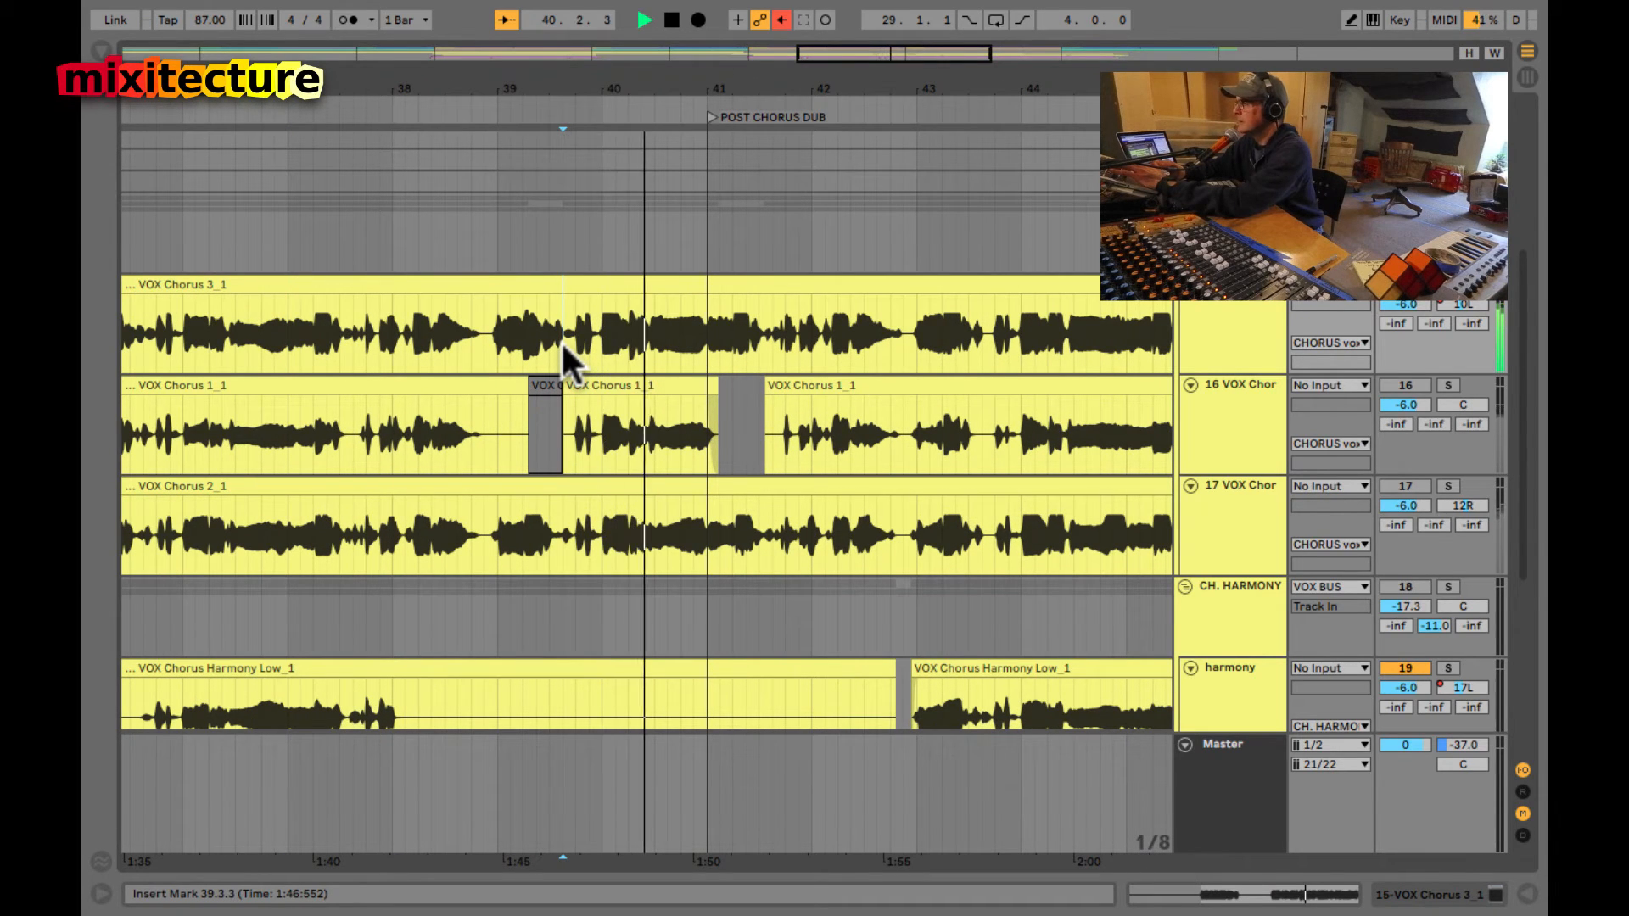
key("space")
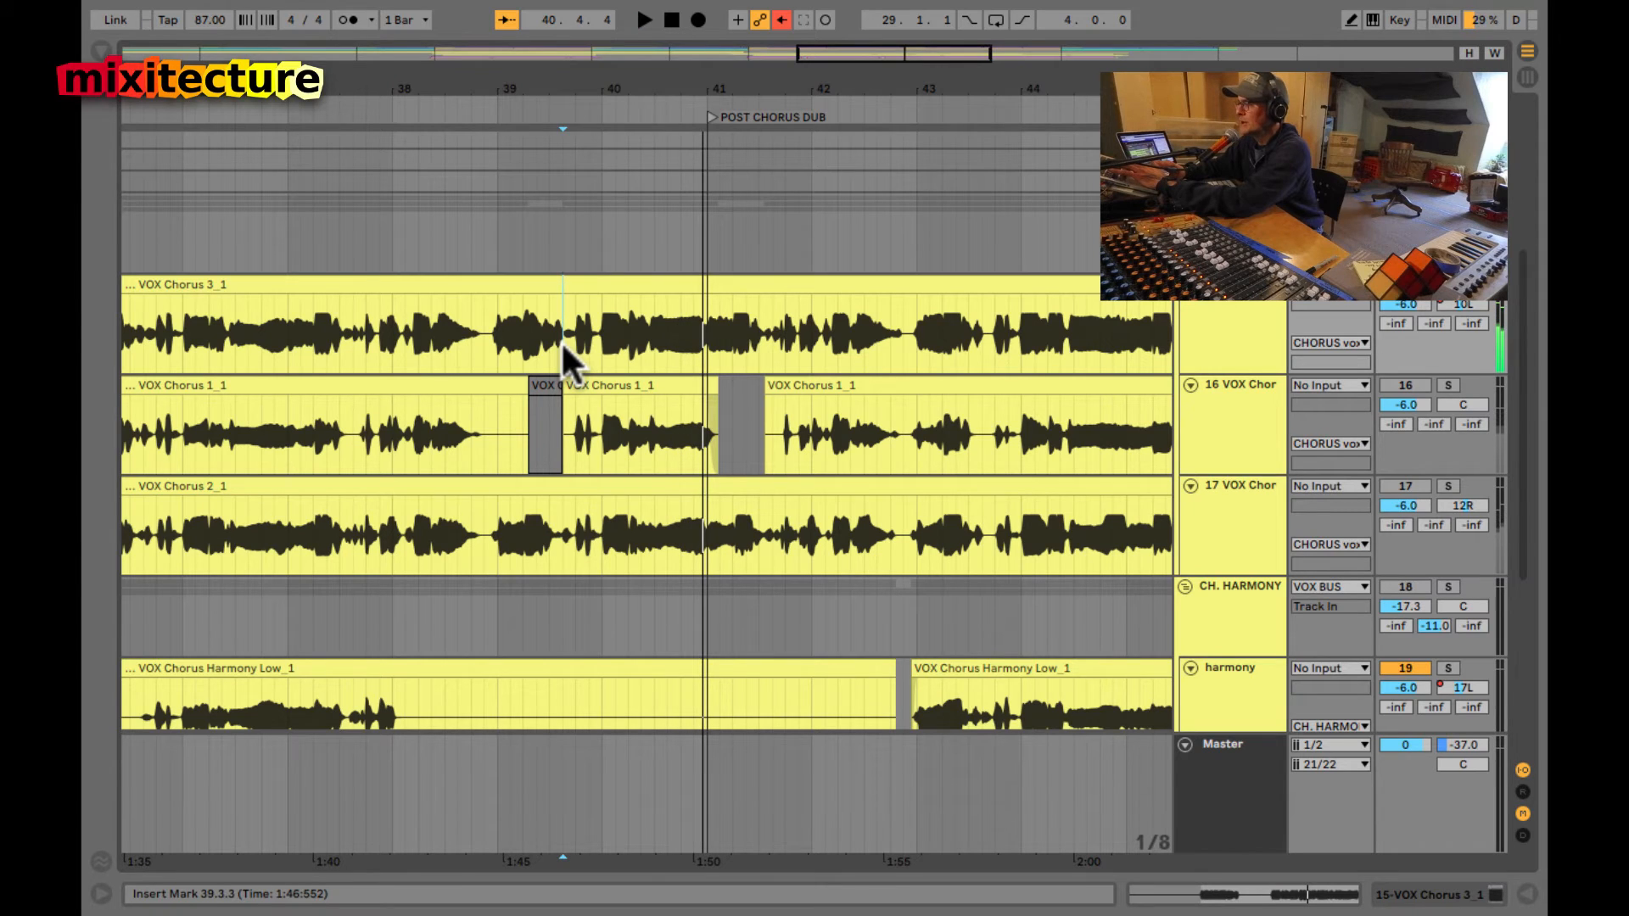
left_click(485, 339)
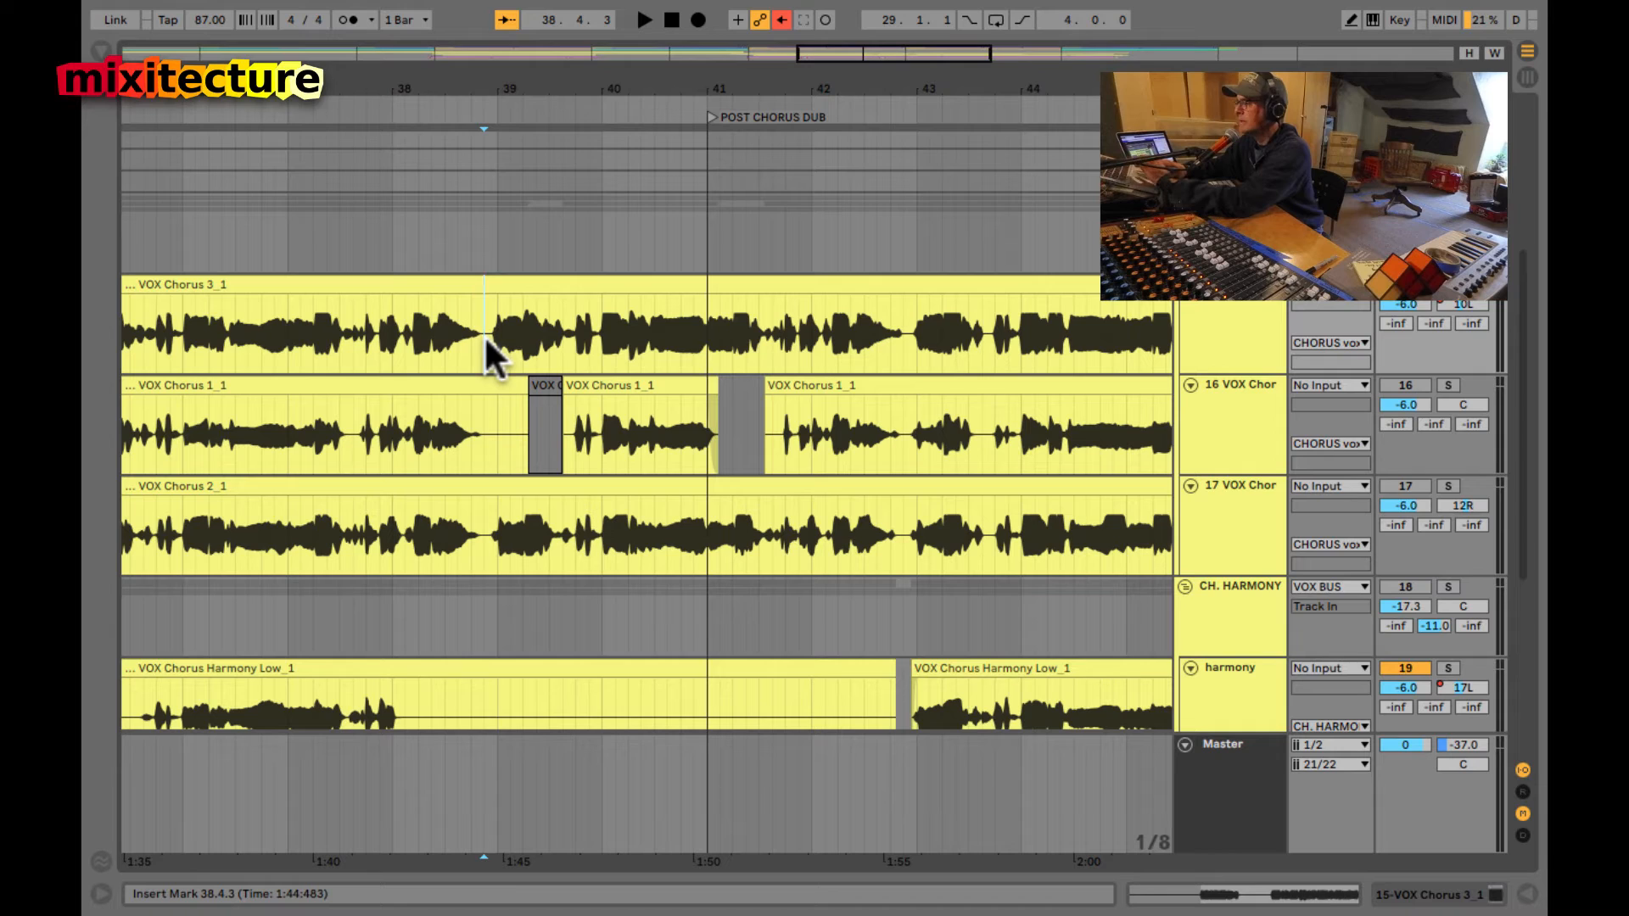
key("space")
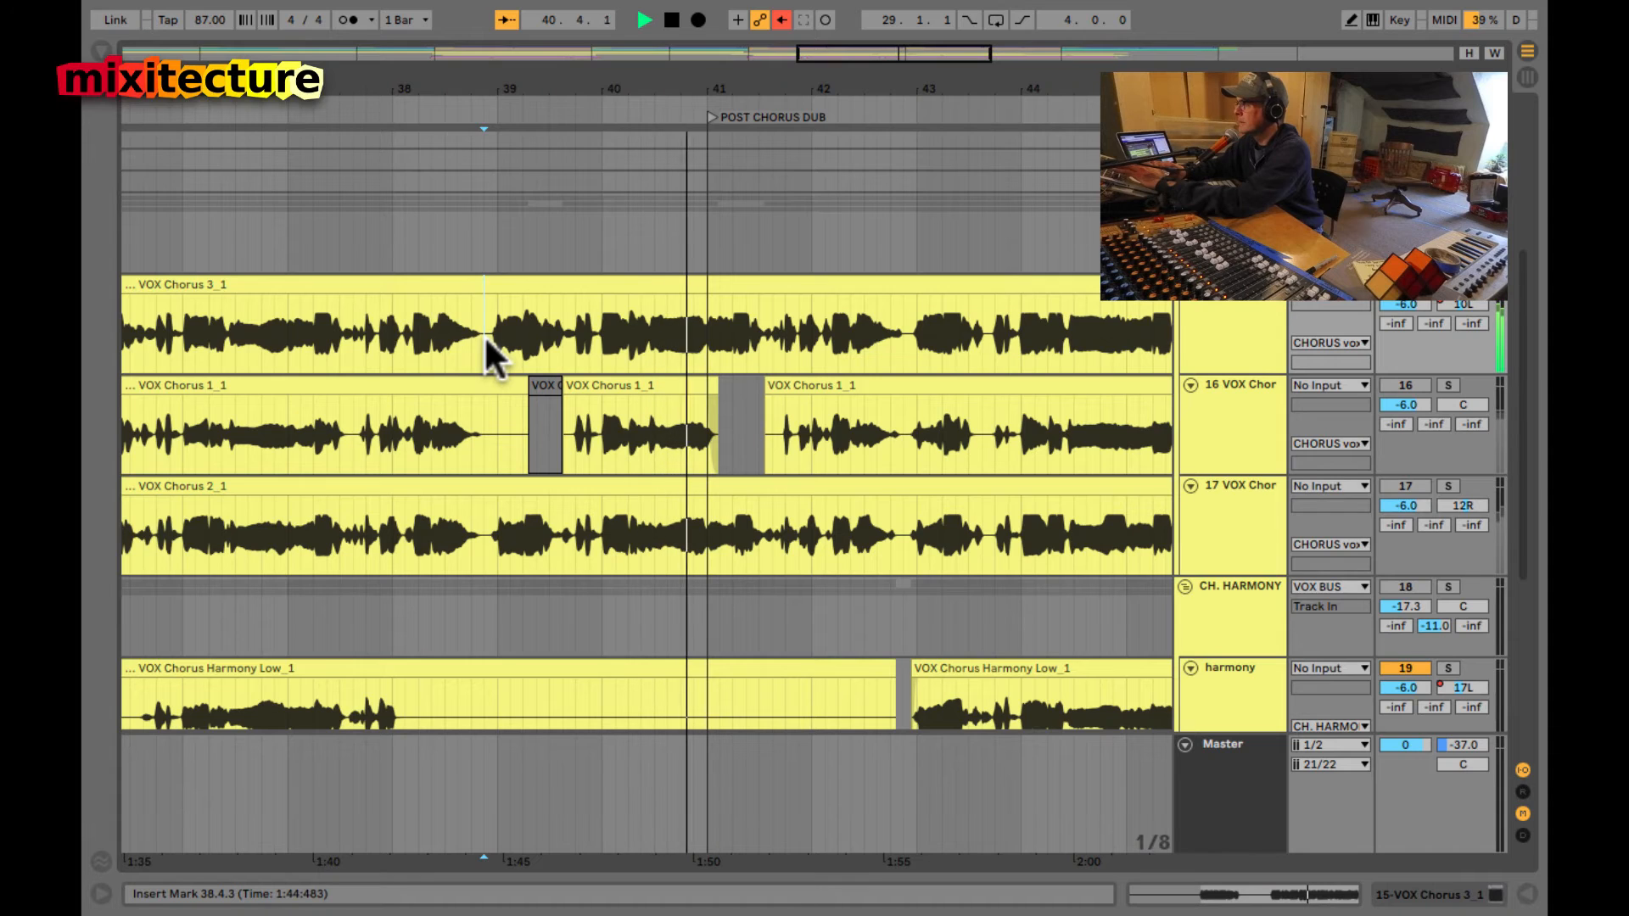
key("space")
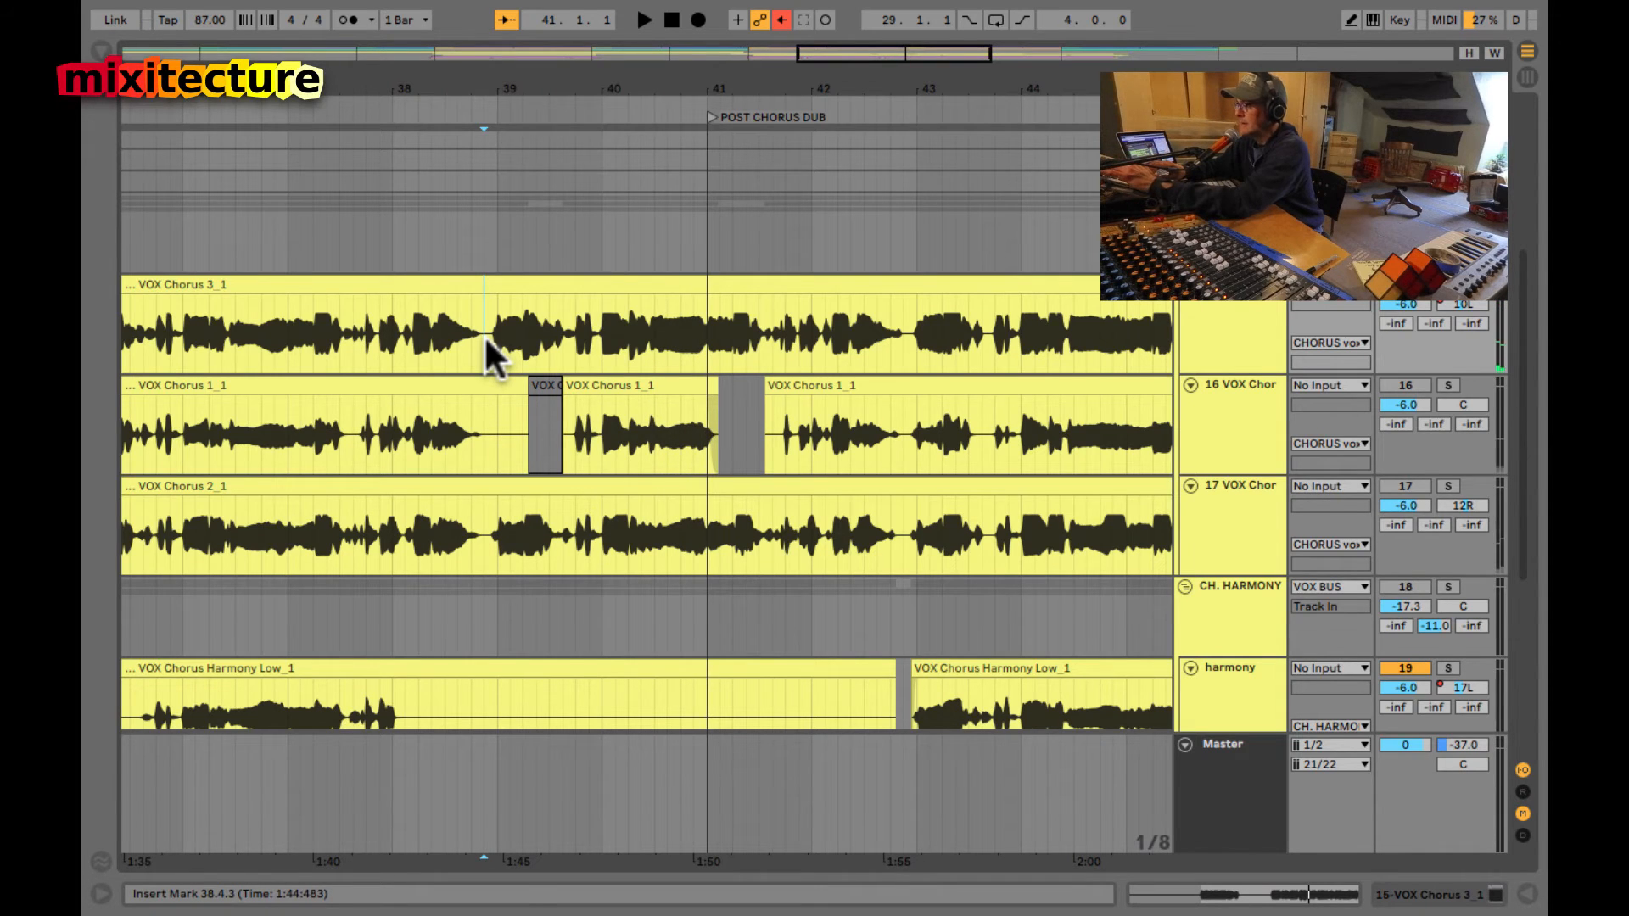
- Activate chorus vocal tracks 16 and 17 and return to a wider view of the arrangement around CHORUS2
key("Tab")
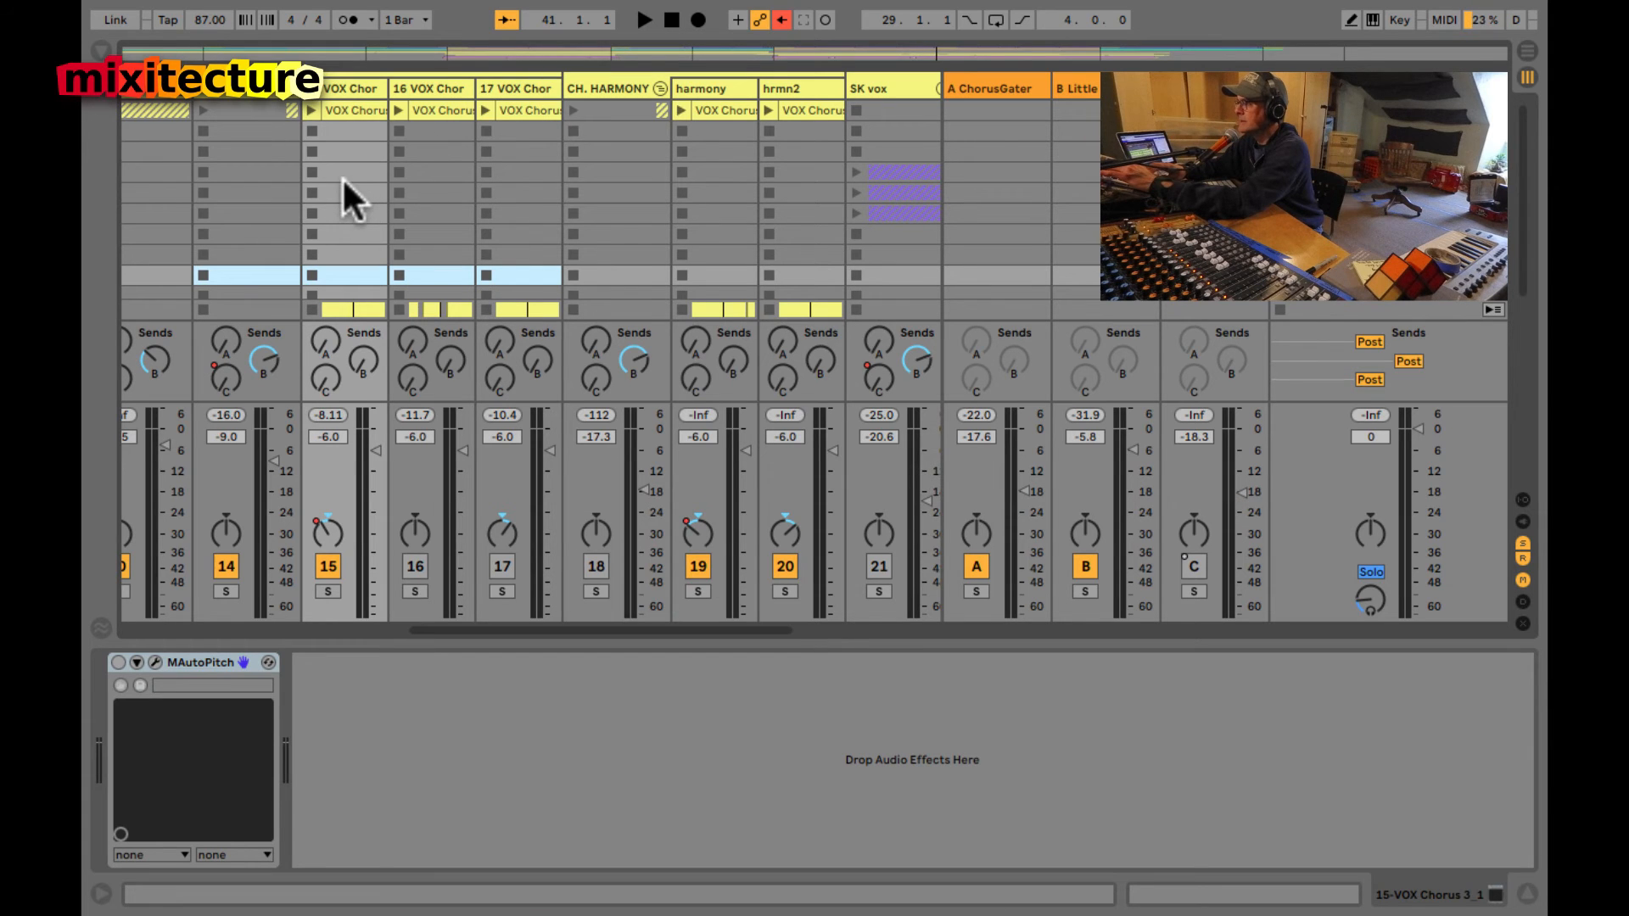
left_click(415, 566)
left_click(502, 567)
key("Tab")
left_click_drag(673, 90, 678, 81)
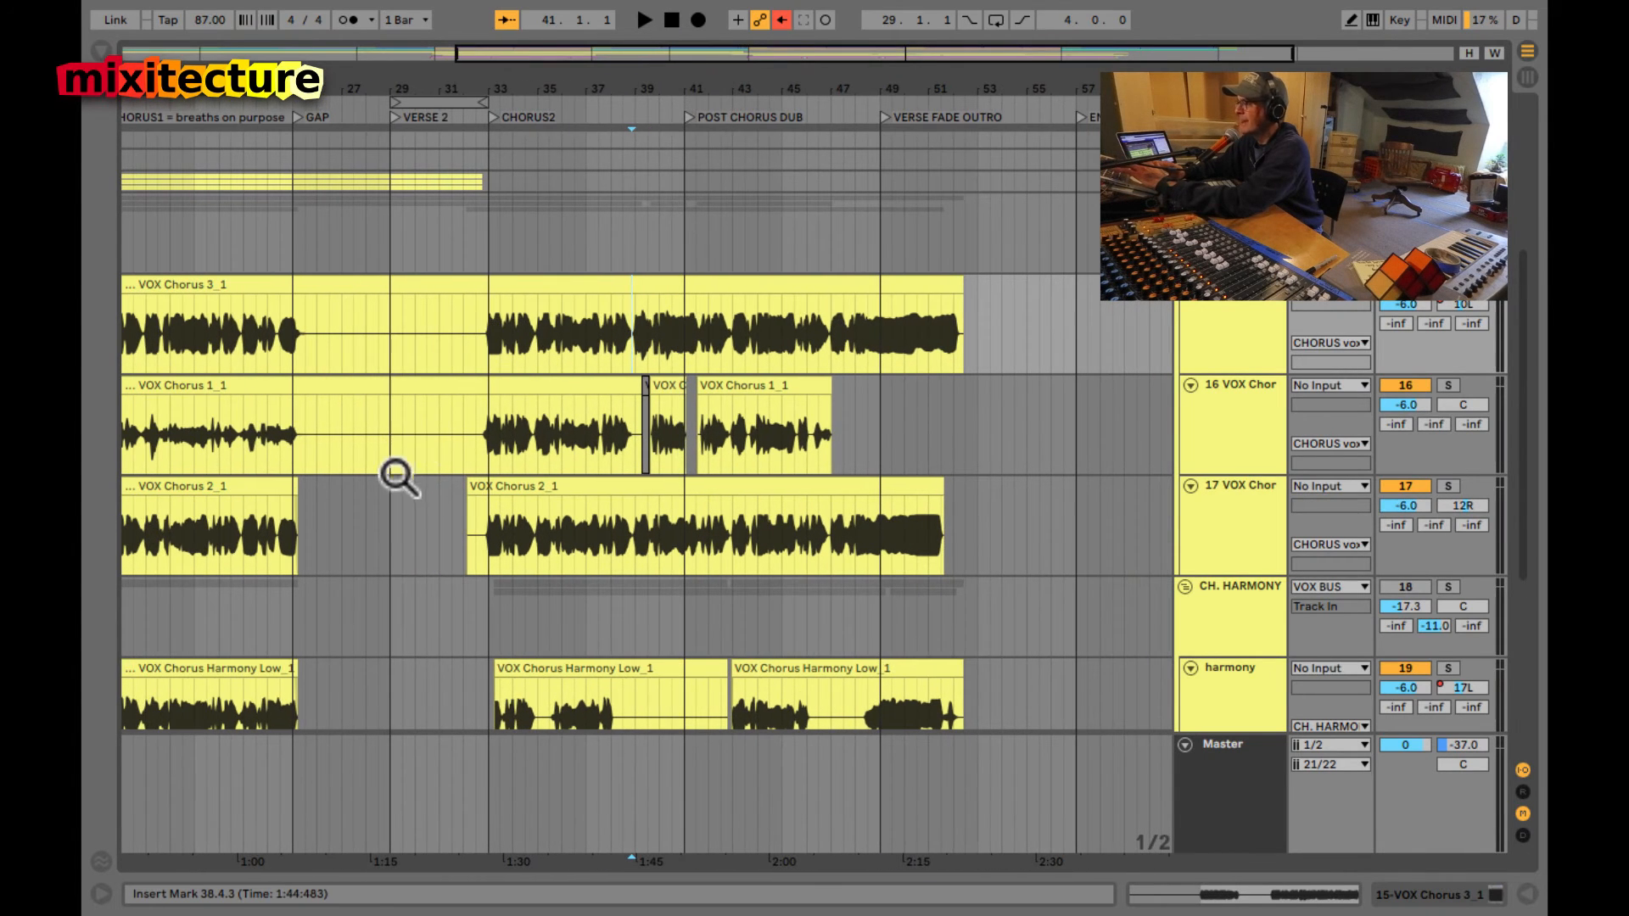
scroll(451, 439, "down", 1)
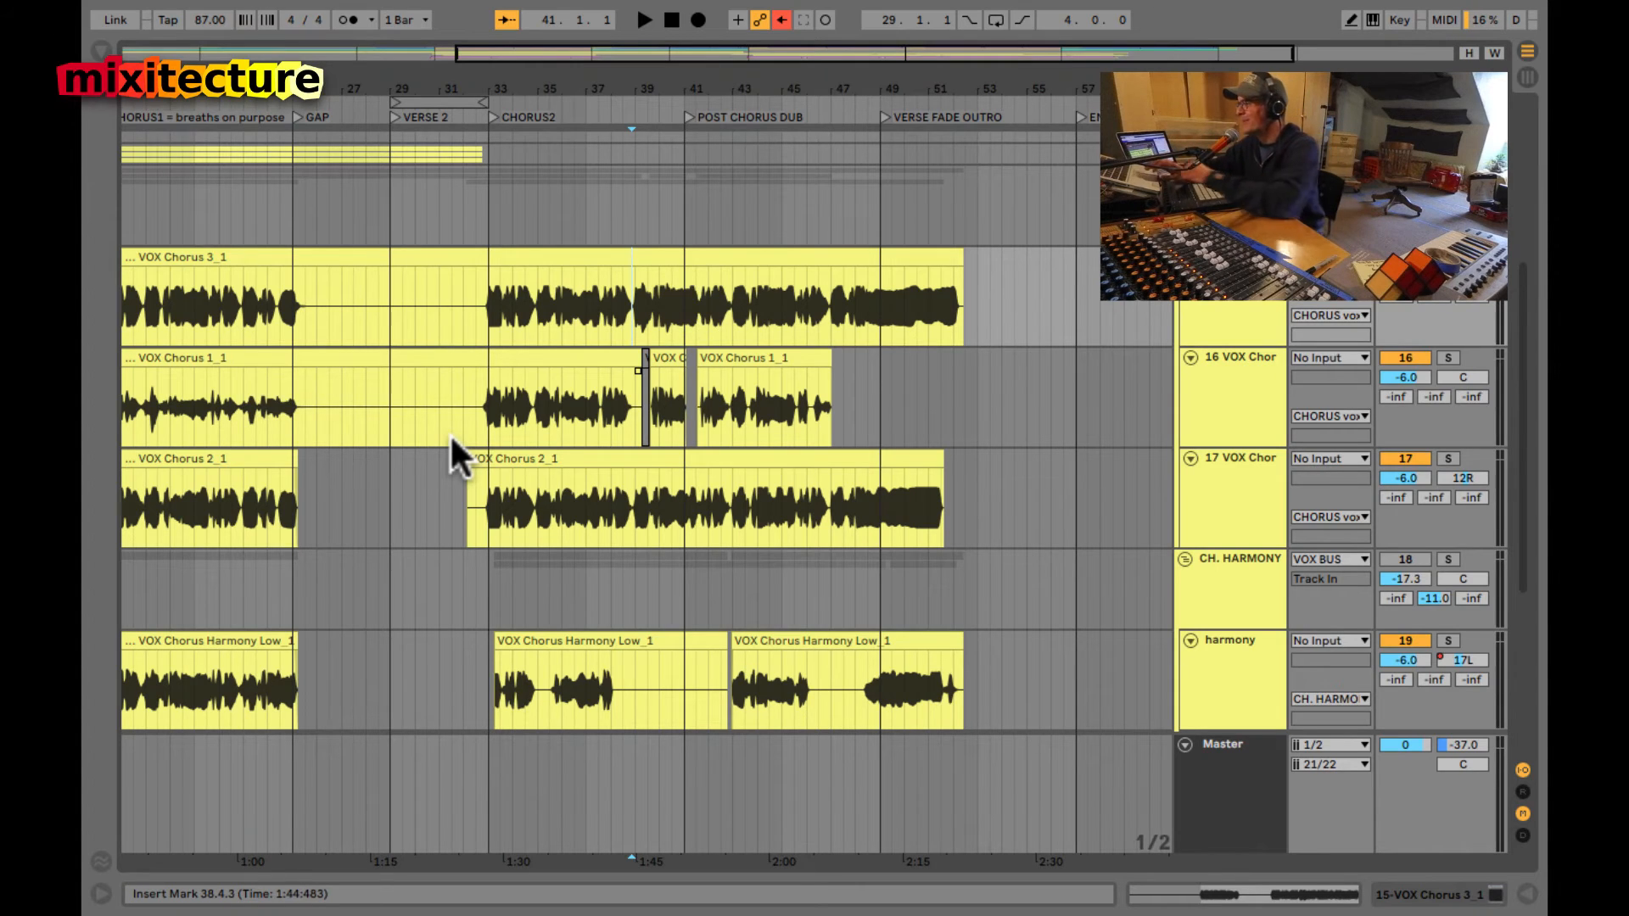
- Place the insert mark at bar 32, select the CH. HARMONY group and activate it
key("Tab")
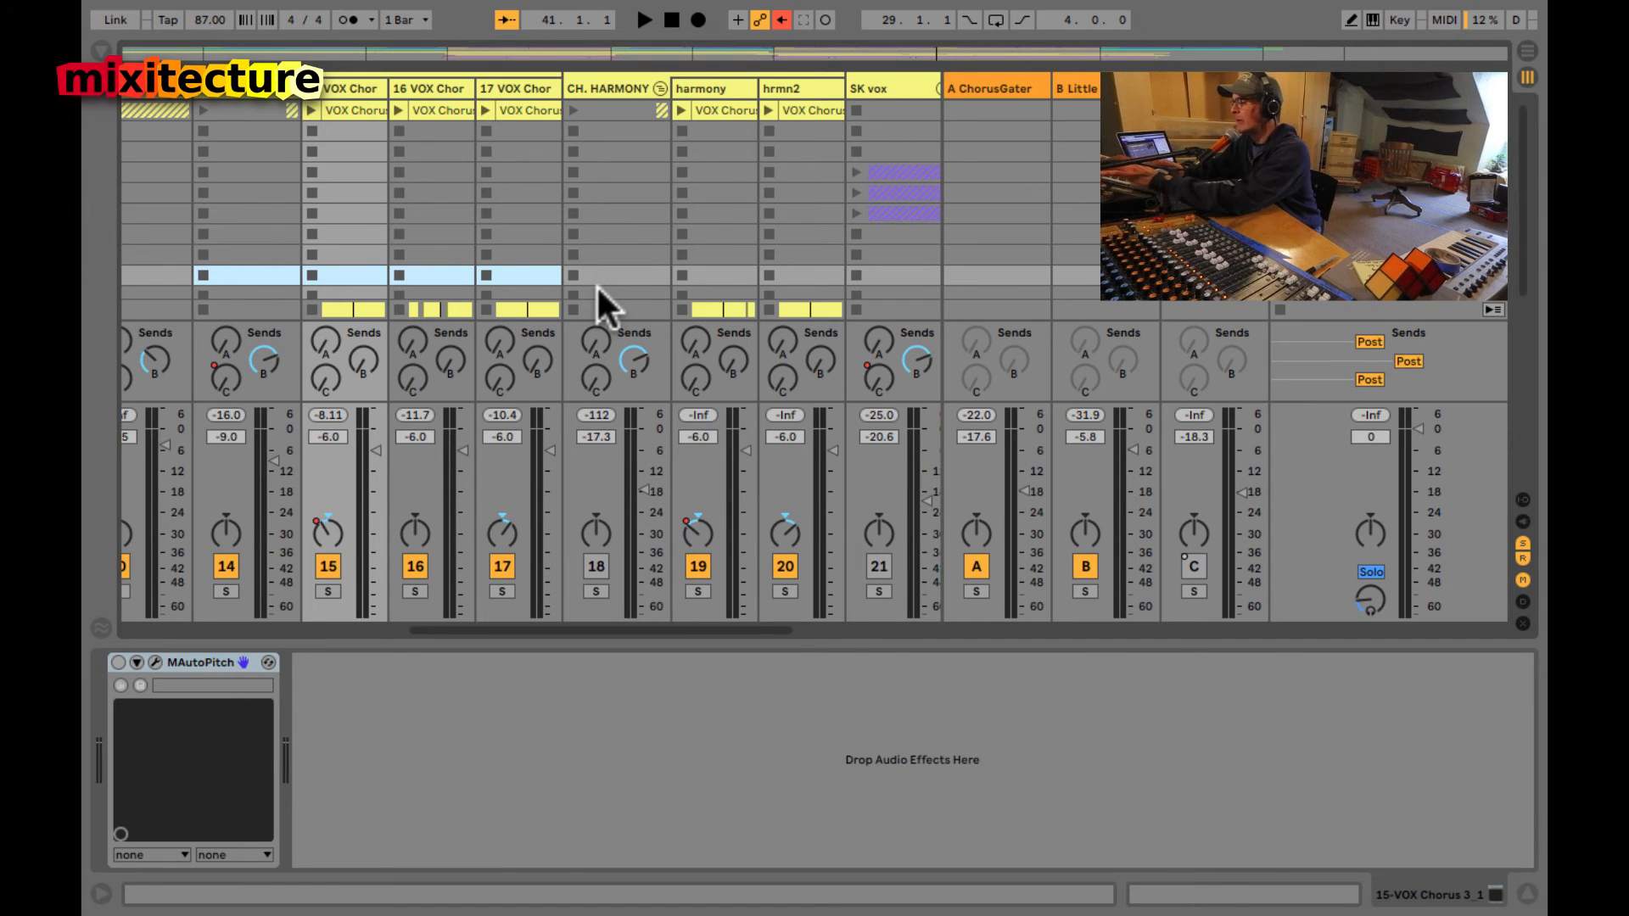
key("Tab")
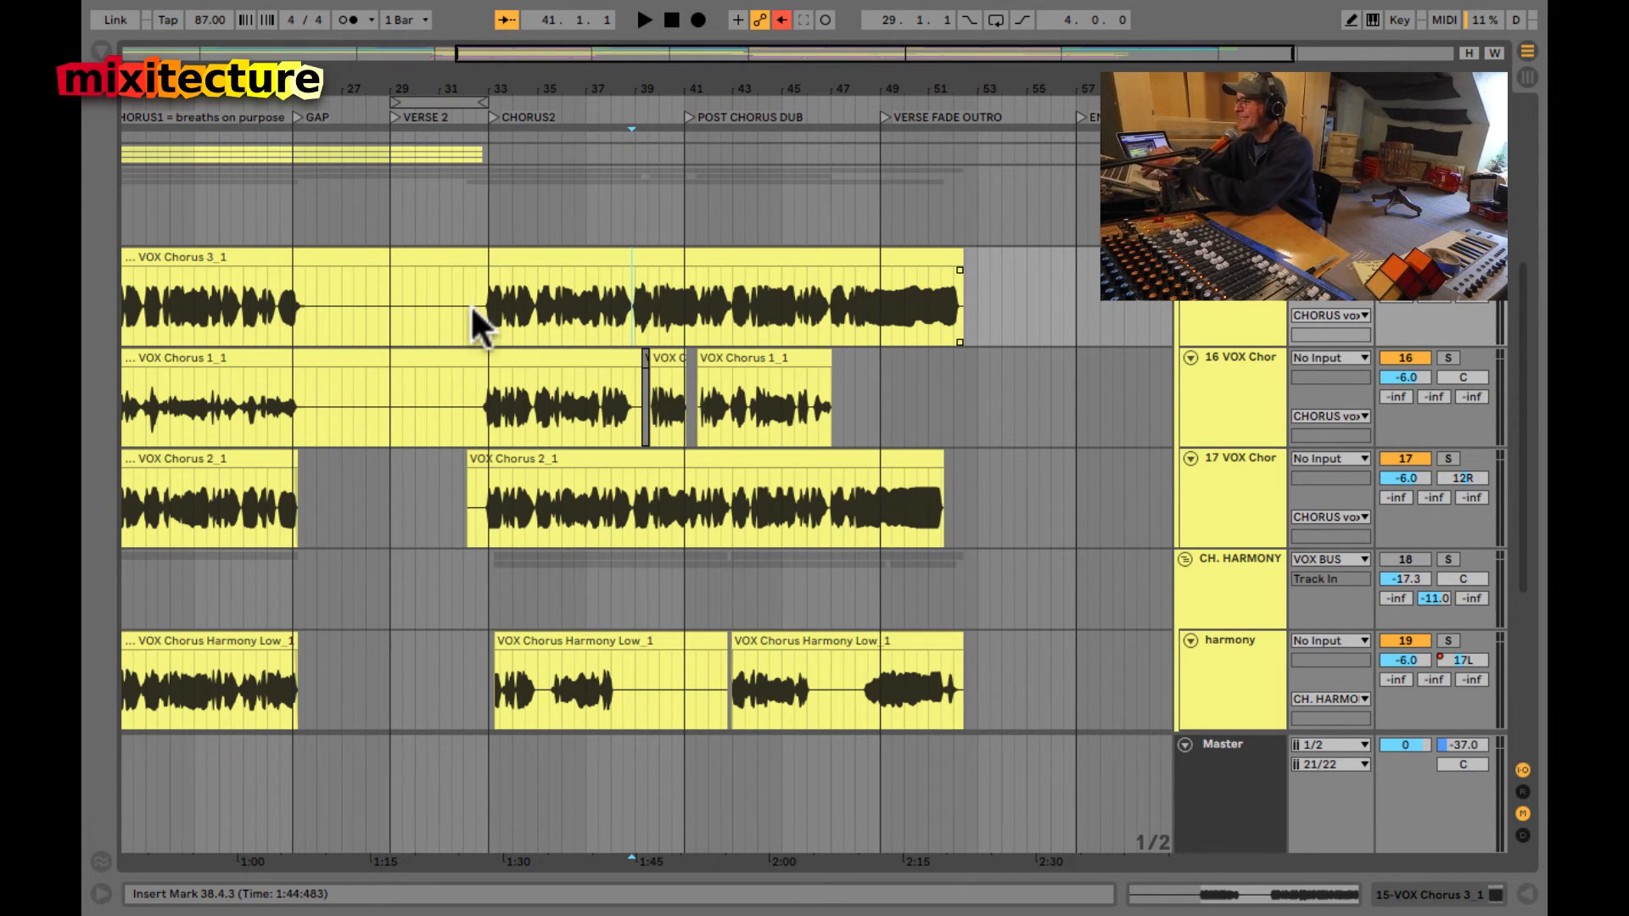
scroll(598, 221, "down", 2)
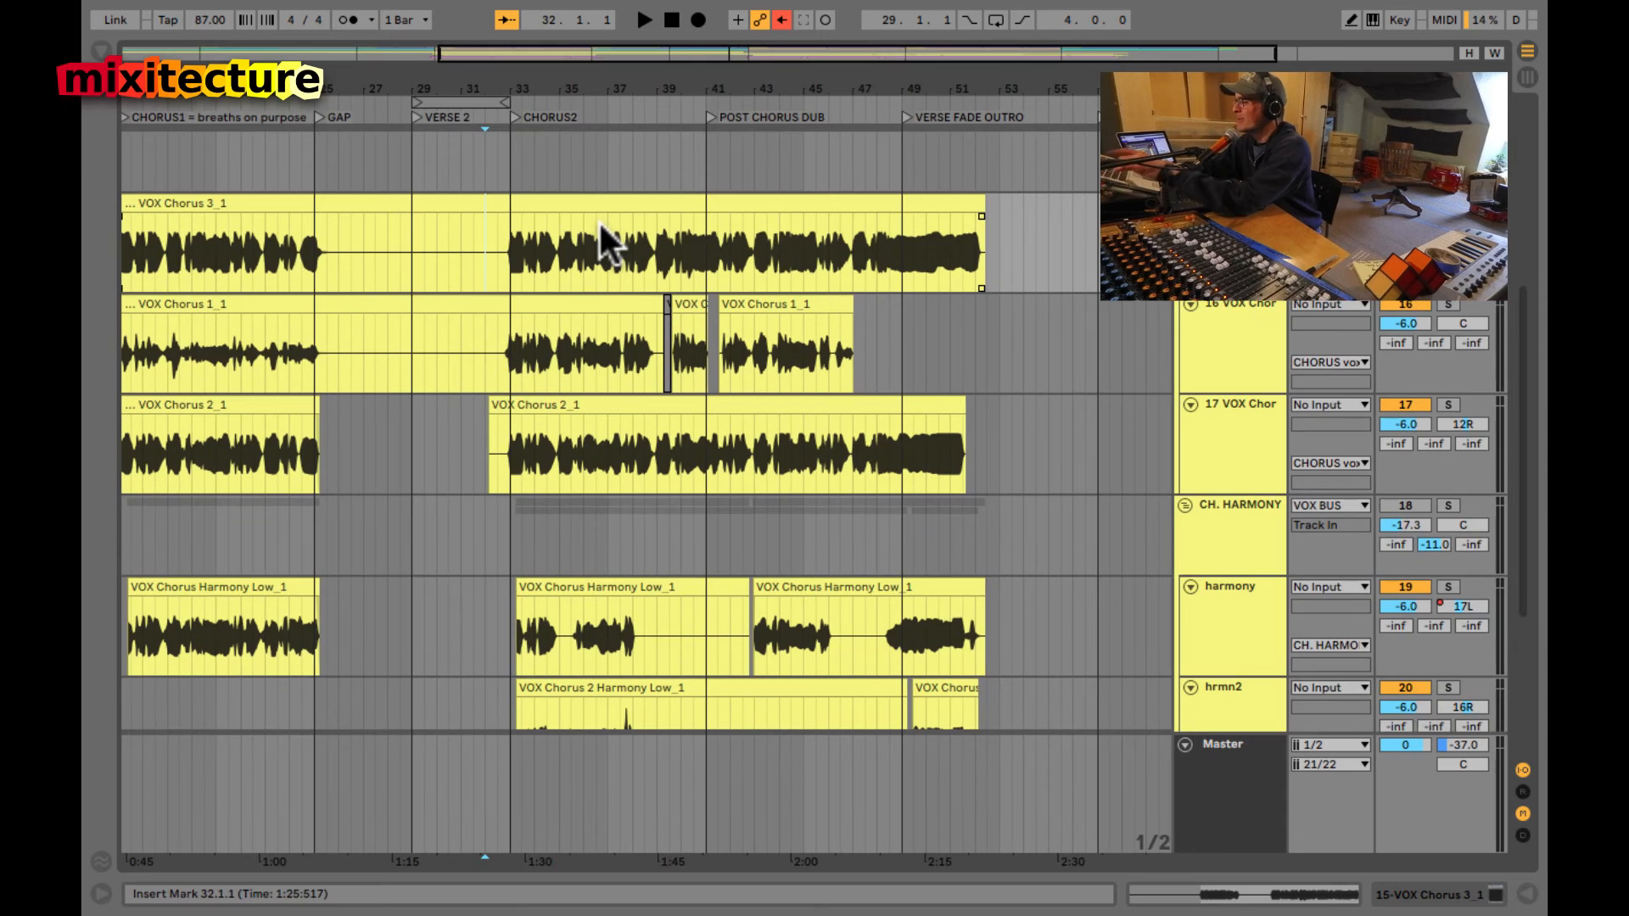
key("Tab")
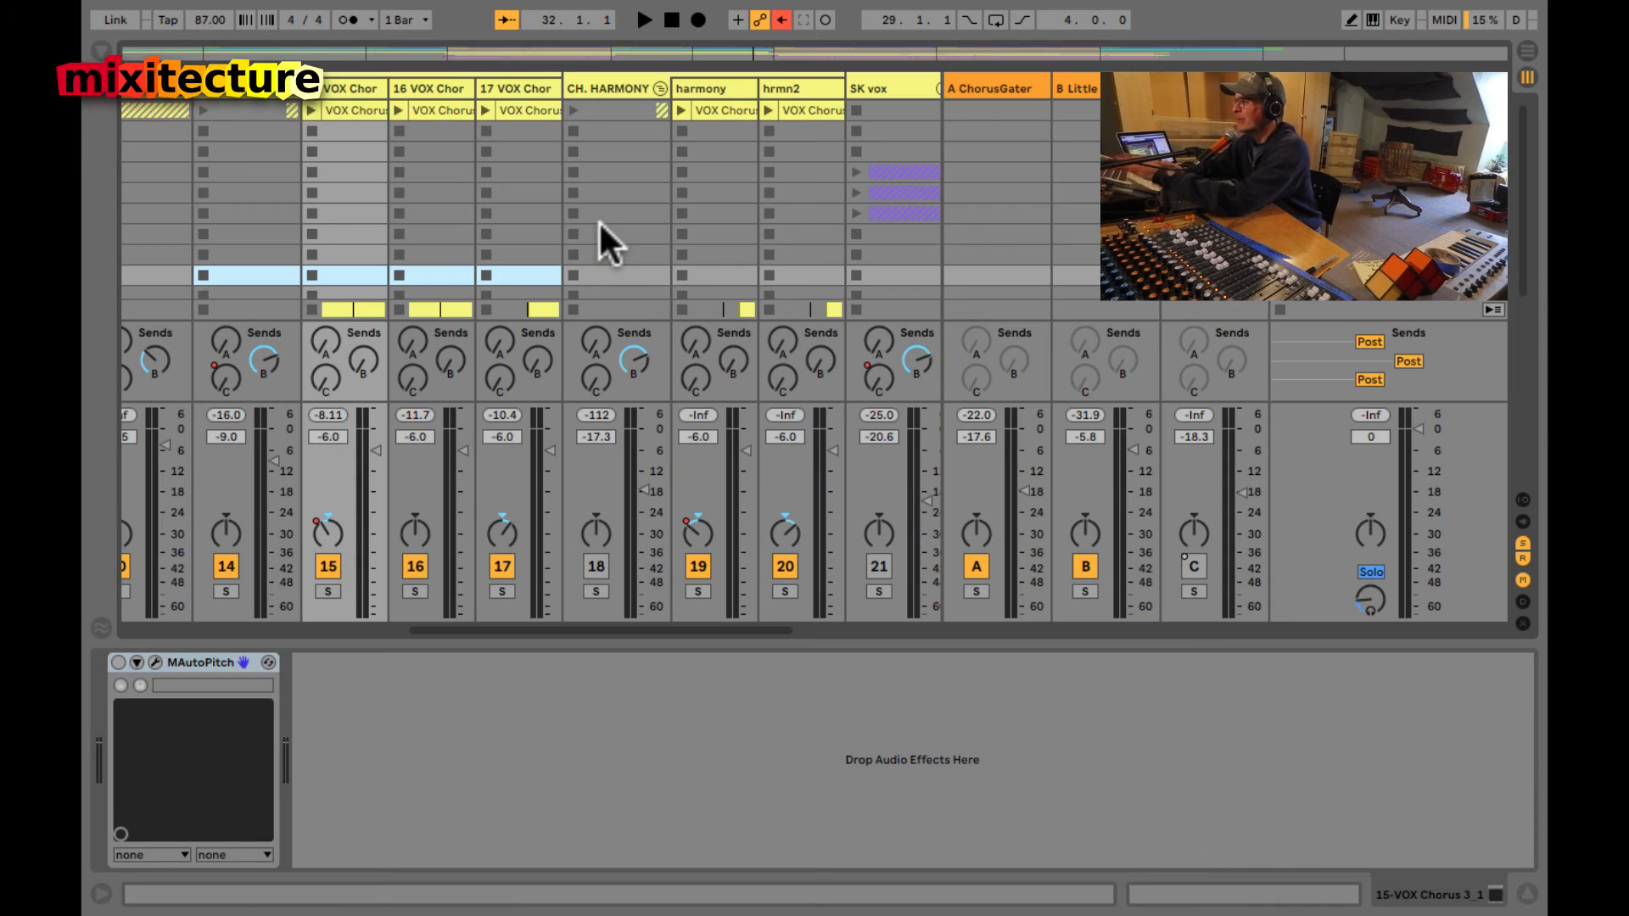
left_click(618, 89)
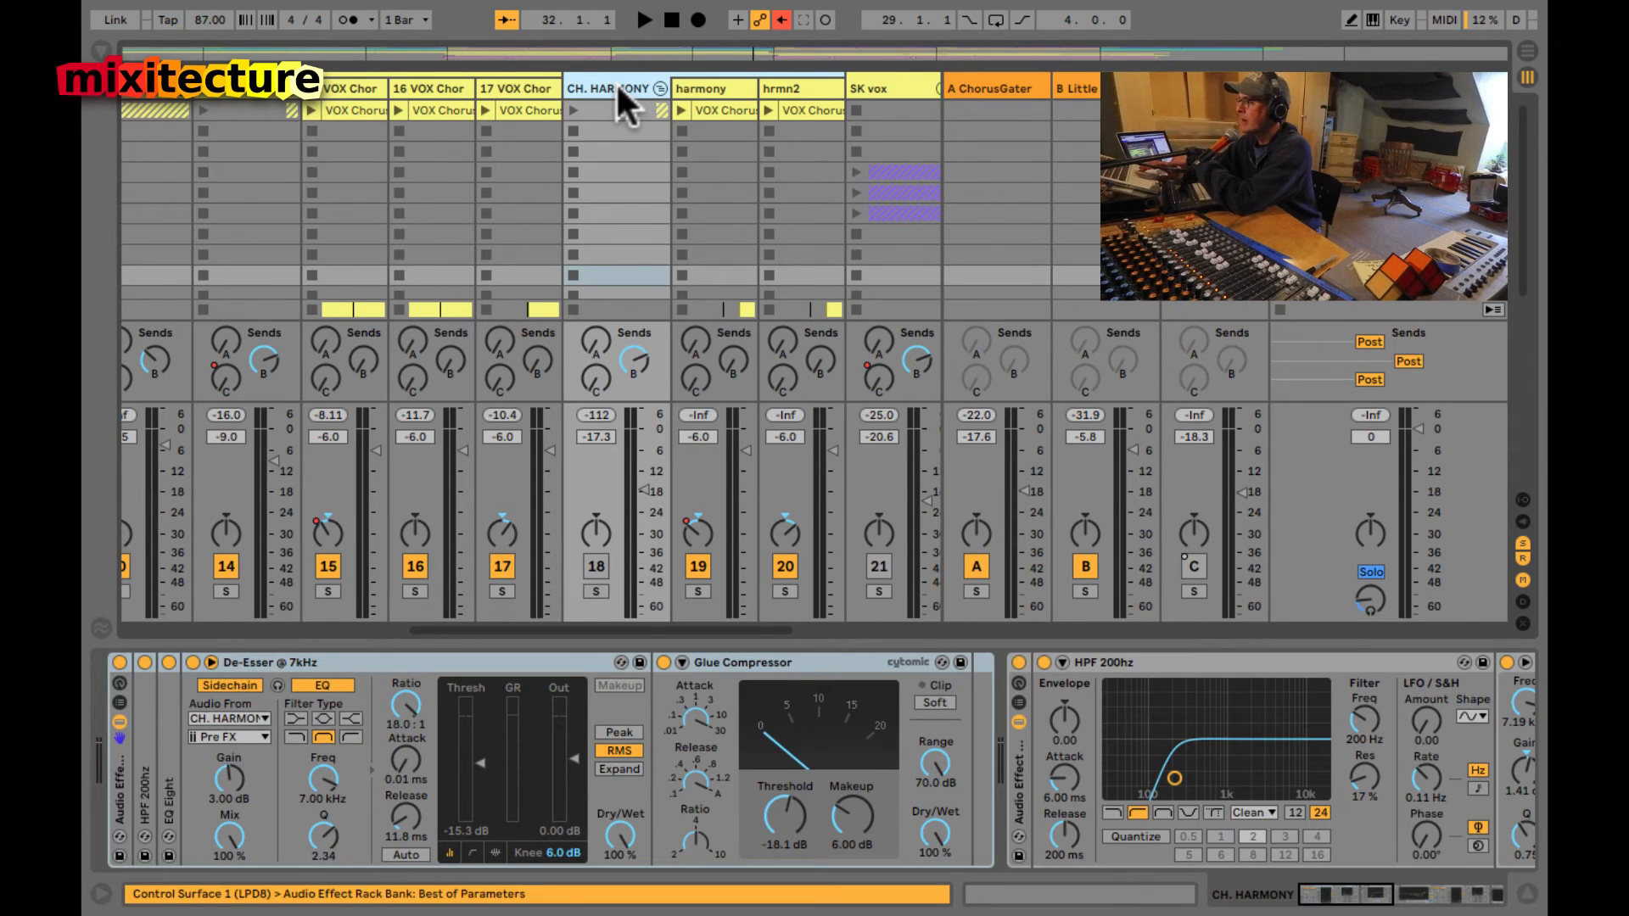
left_click(595, 566)
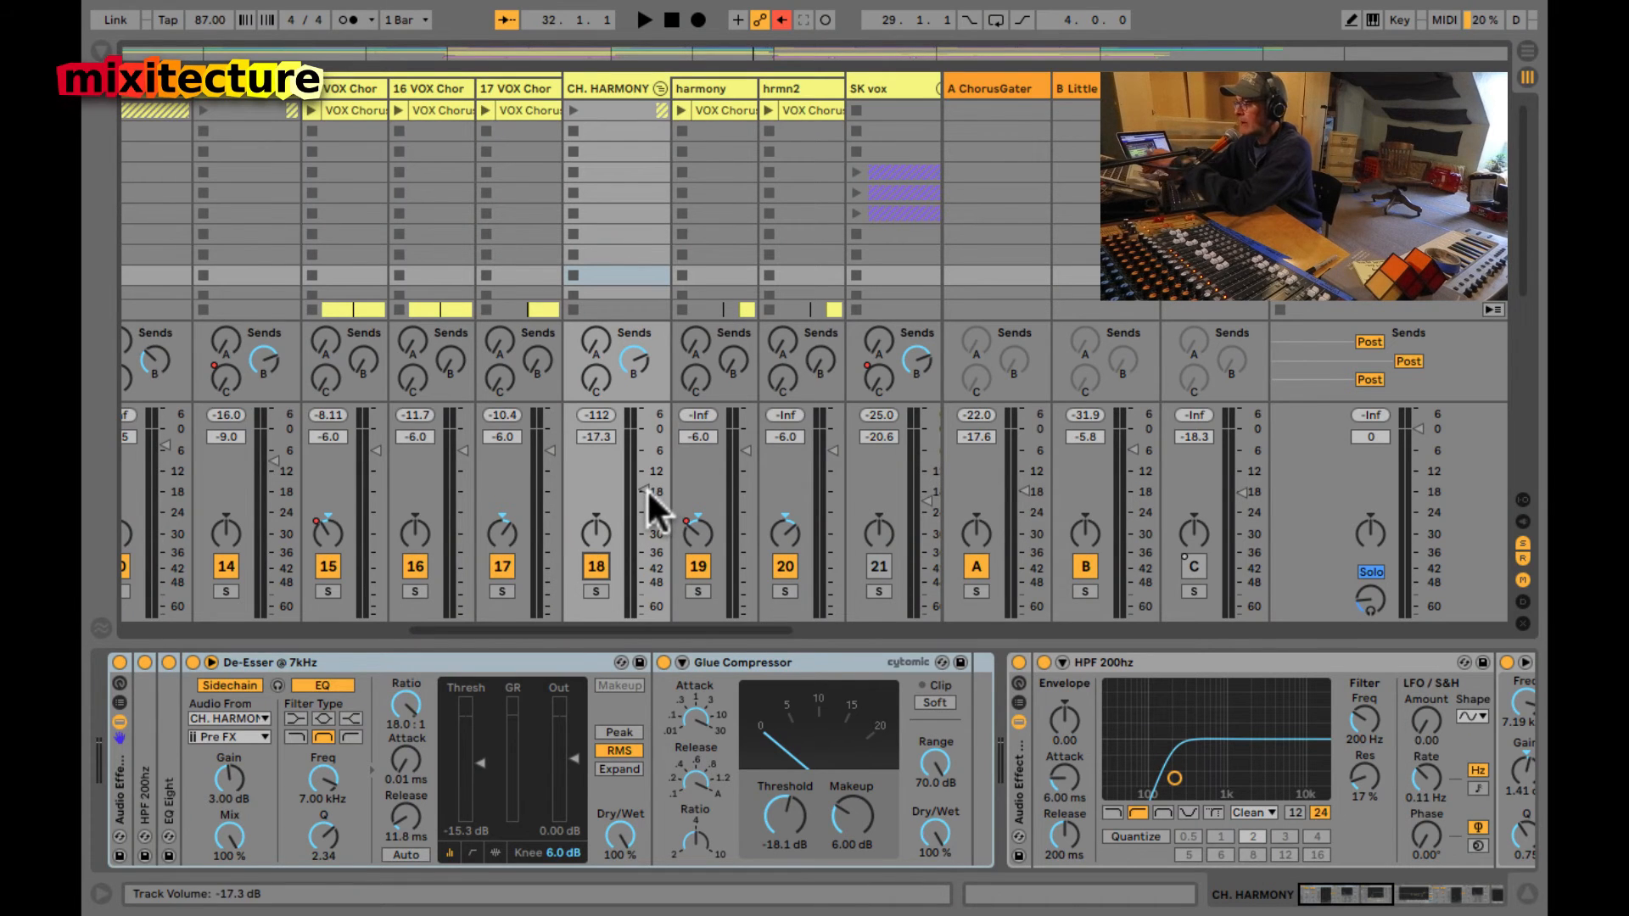
- Play from bar 32 and try the CH. HARMONY group's volume at -7.0 dB and -12.7 dB
key("Tab")
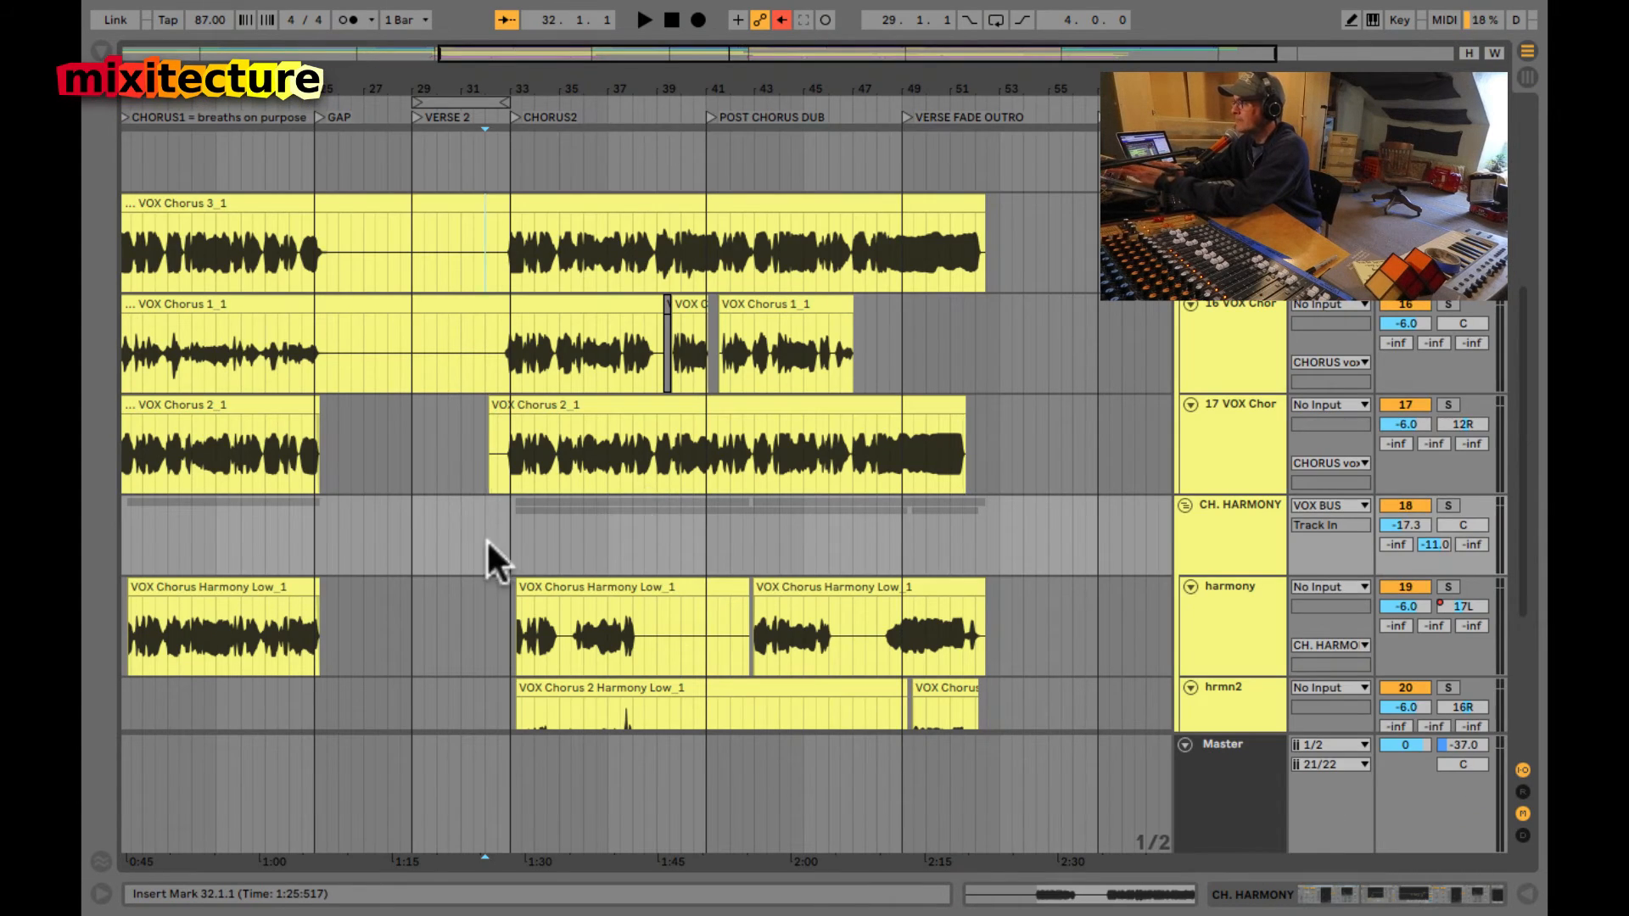
key("space")
key("Tab")
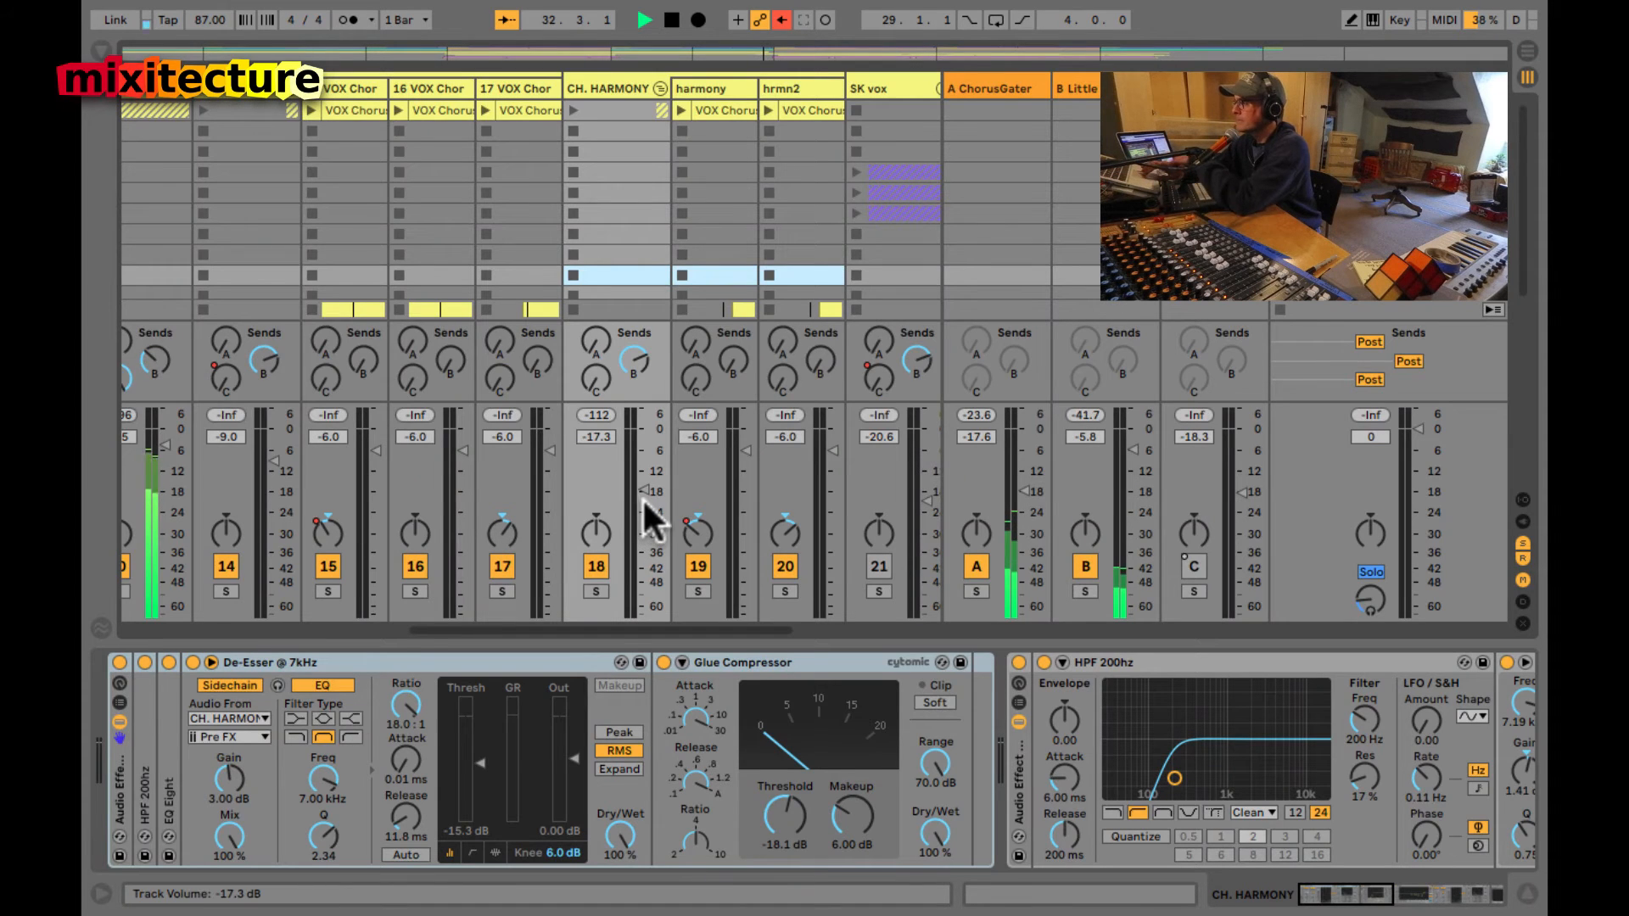
left_click_drag(643, 501, 638, 499)
left_click_drag(638, 496, 638, 496)
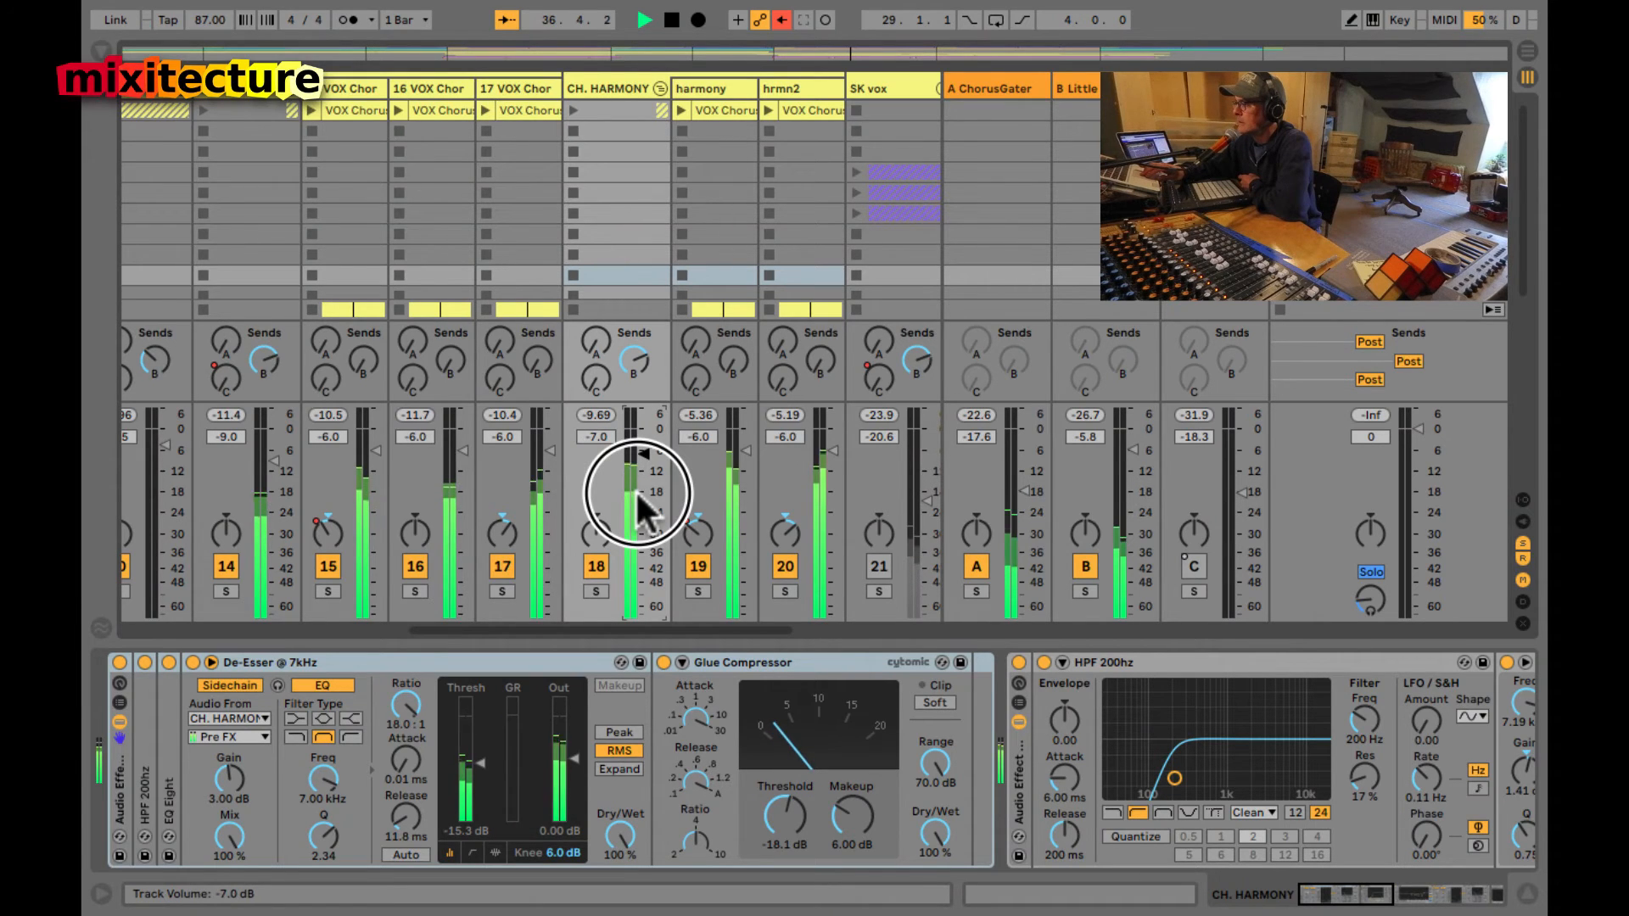
left_click_drag(638, 495, 638, 495)
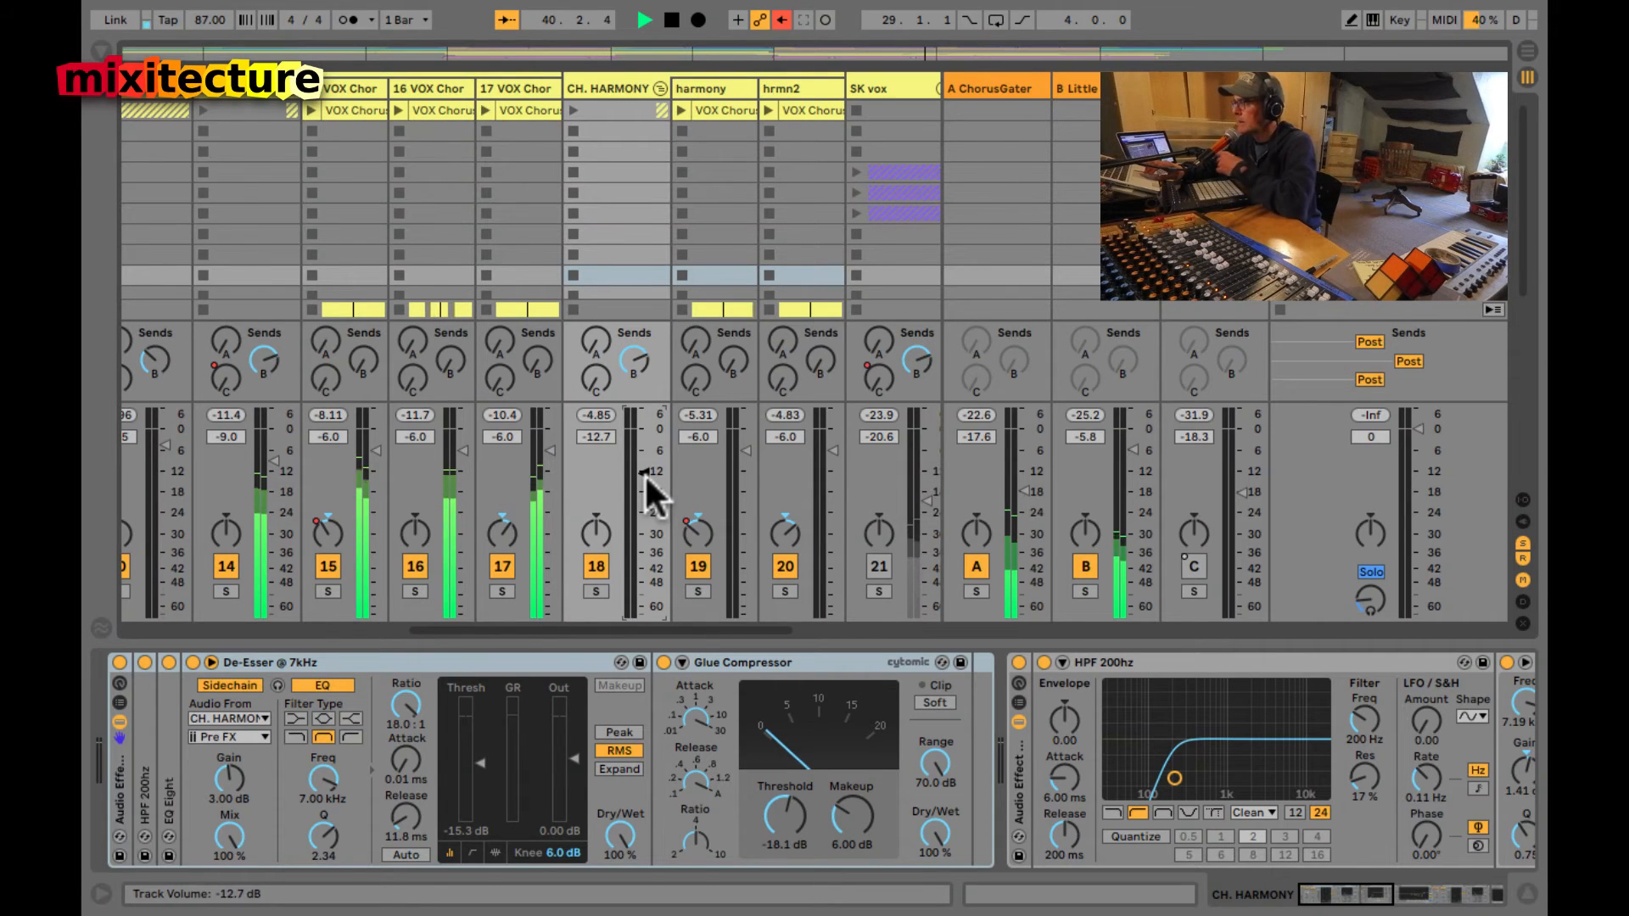
- Re-enable the overridden automation and bring the CH. HARMONY group's volume down to -16.6 dB during playback
left_click(783, 20)
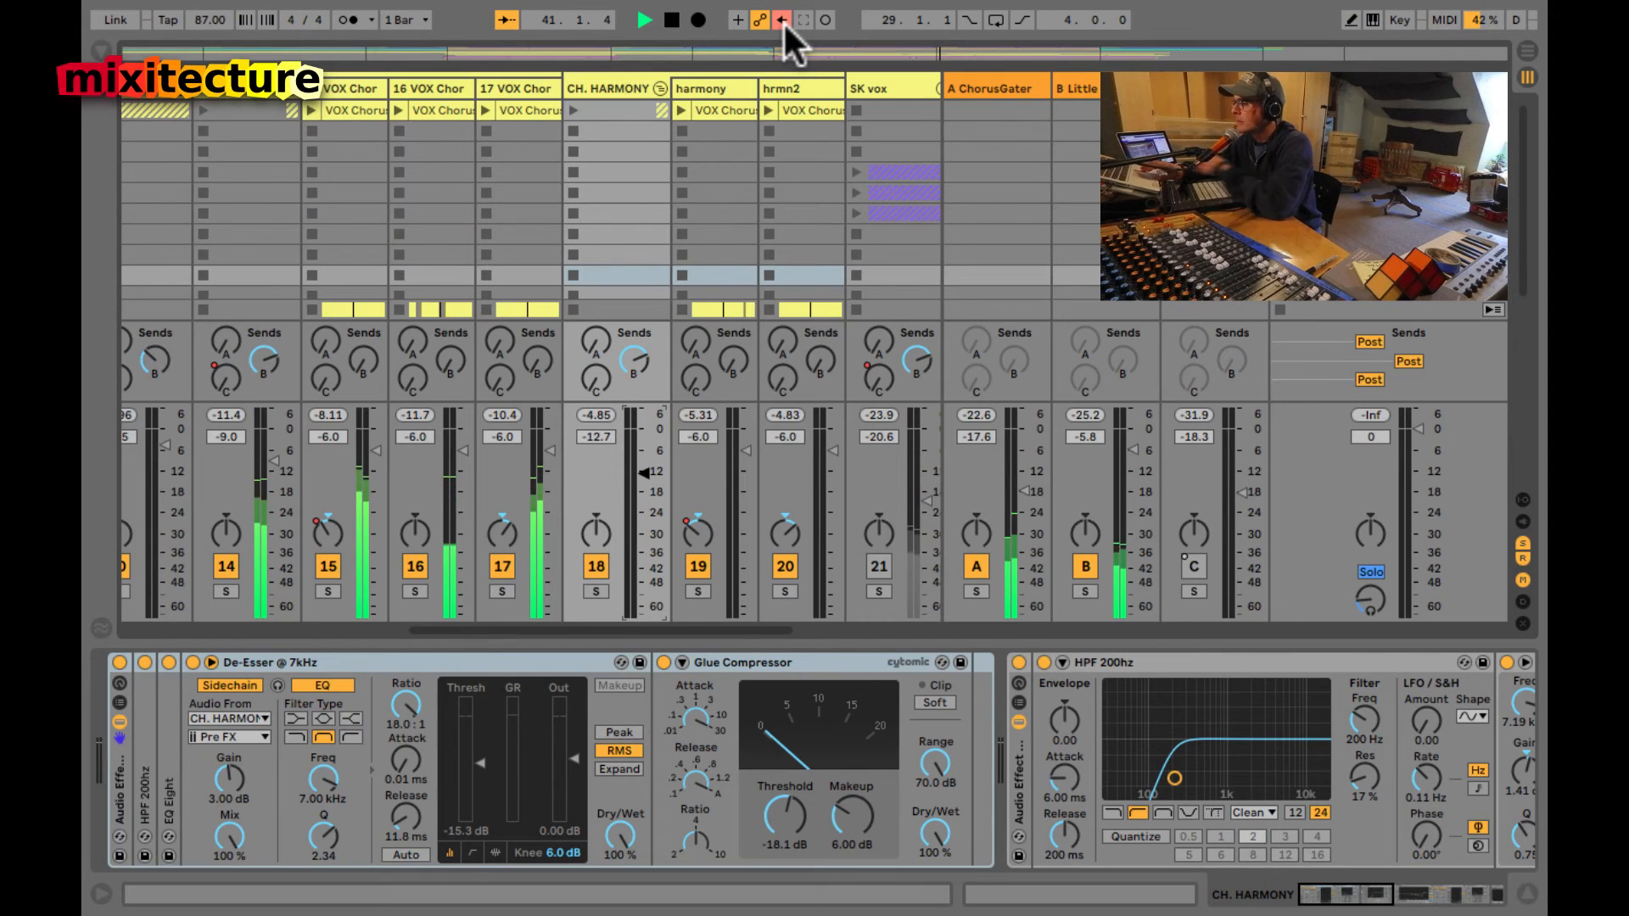
key("Tab")
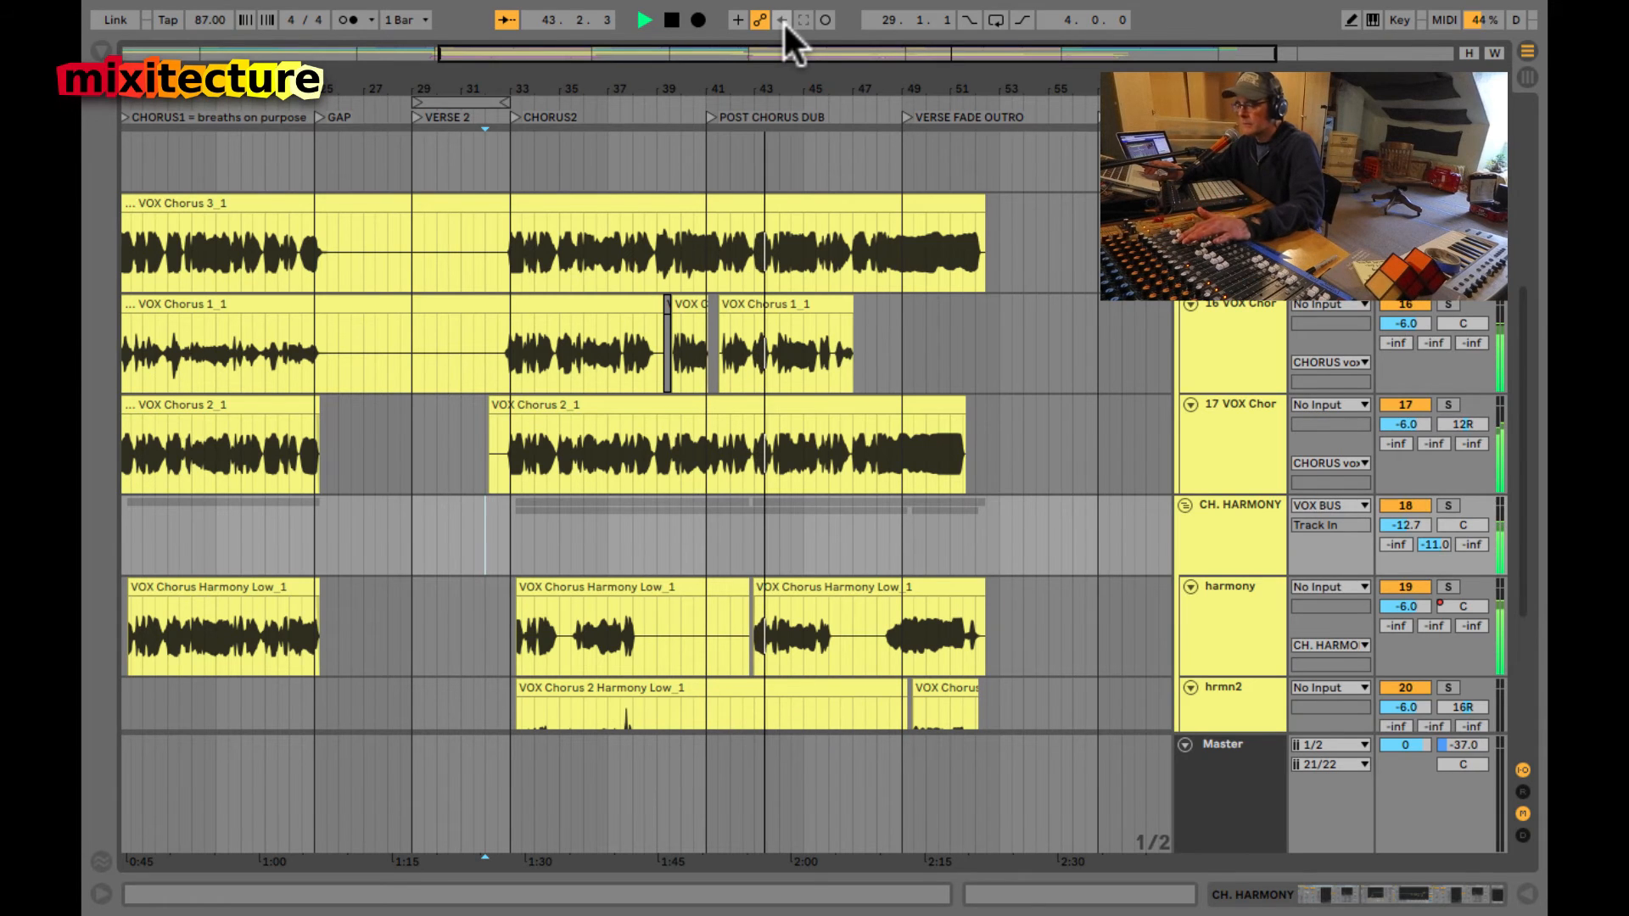
key("Tab")
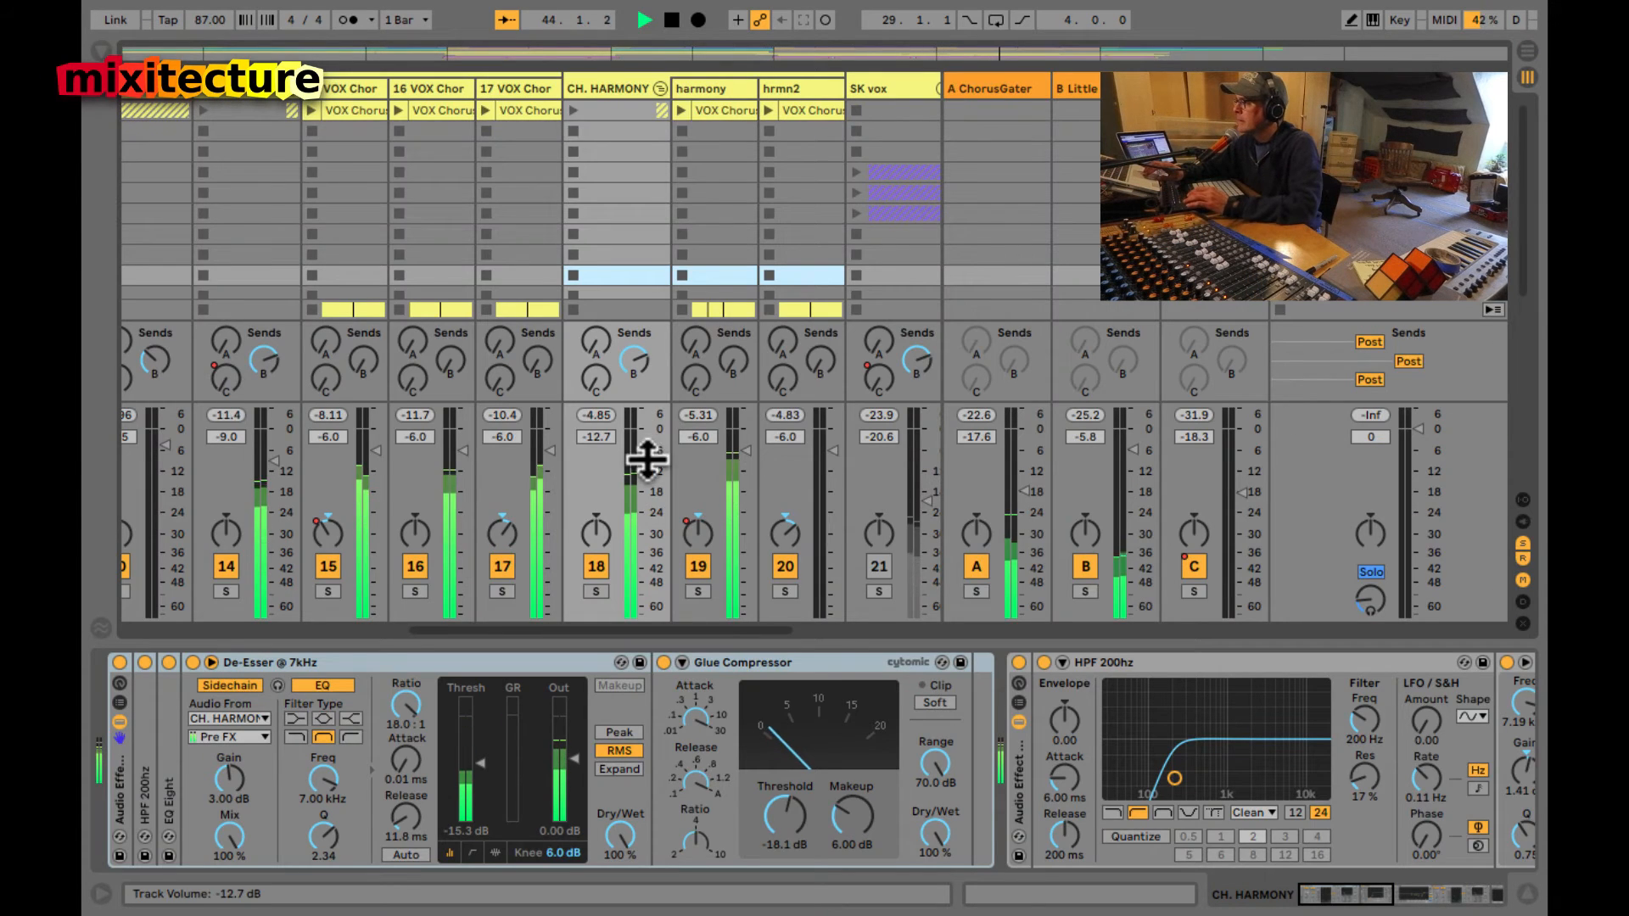
mouse_move(649, 472)
left_mouse_down()
mouse_move(637, 466)
mouse_move(647, 500)
left_mouse_up()
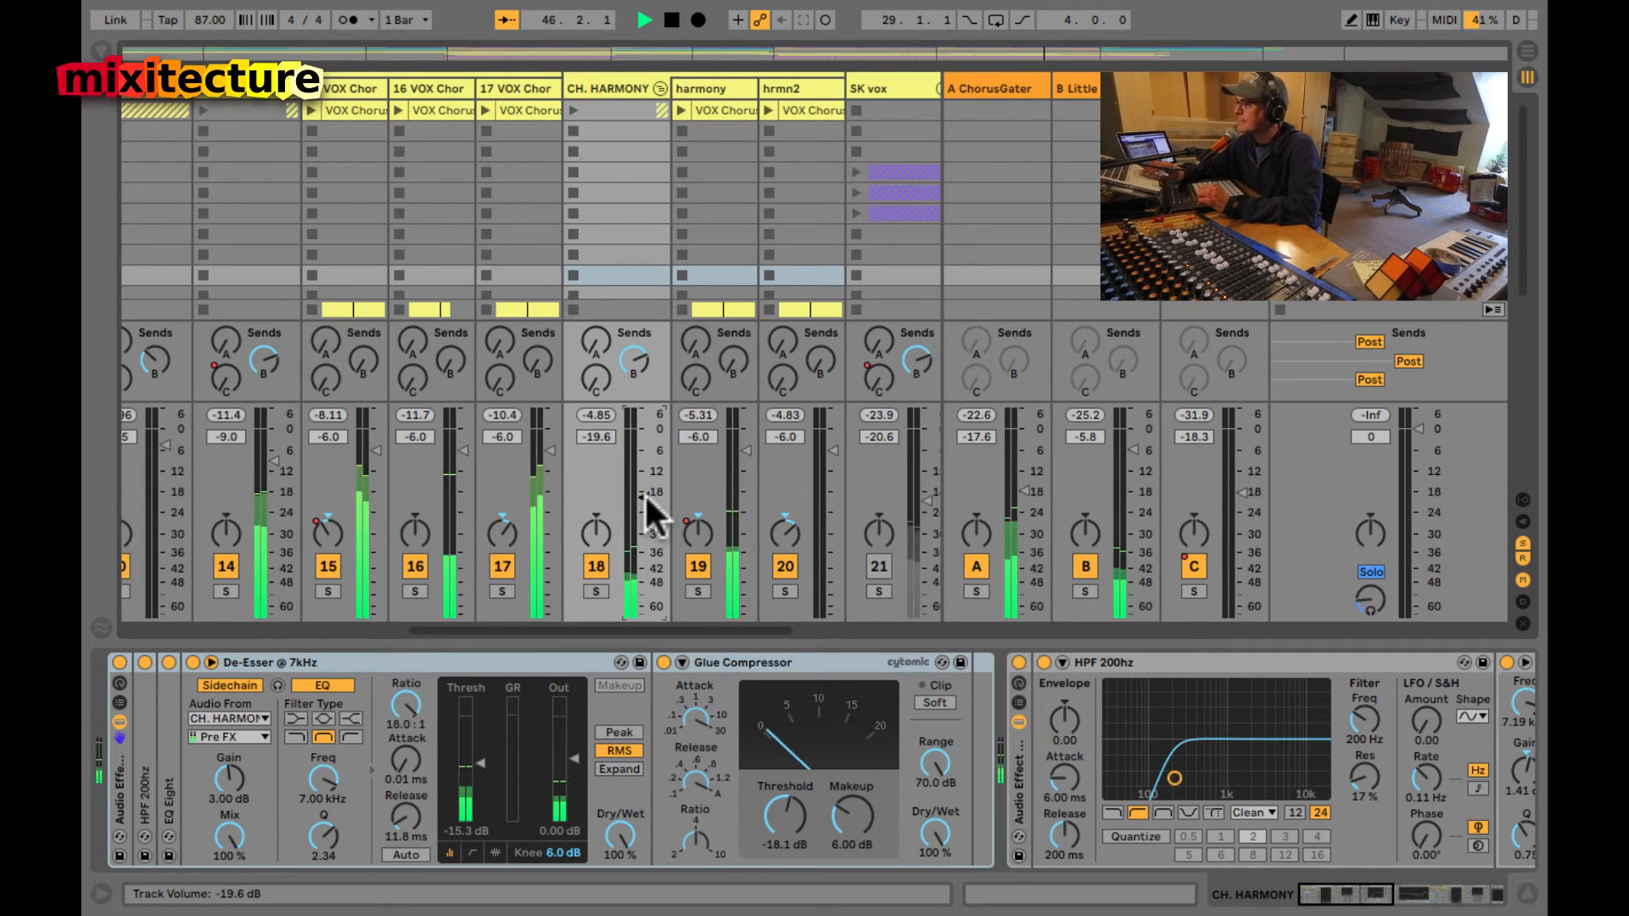
left_click_drag(646, 493, 641, 500)
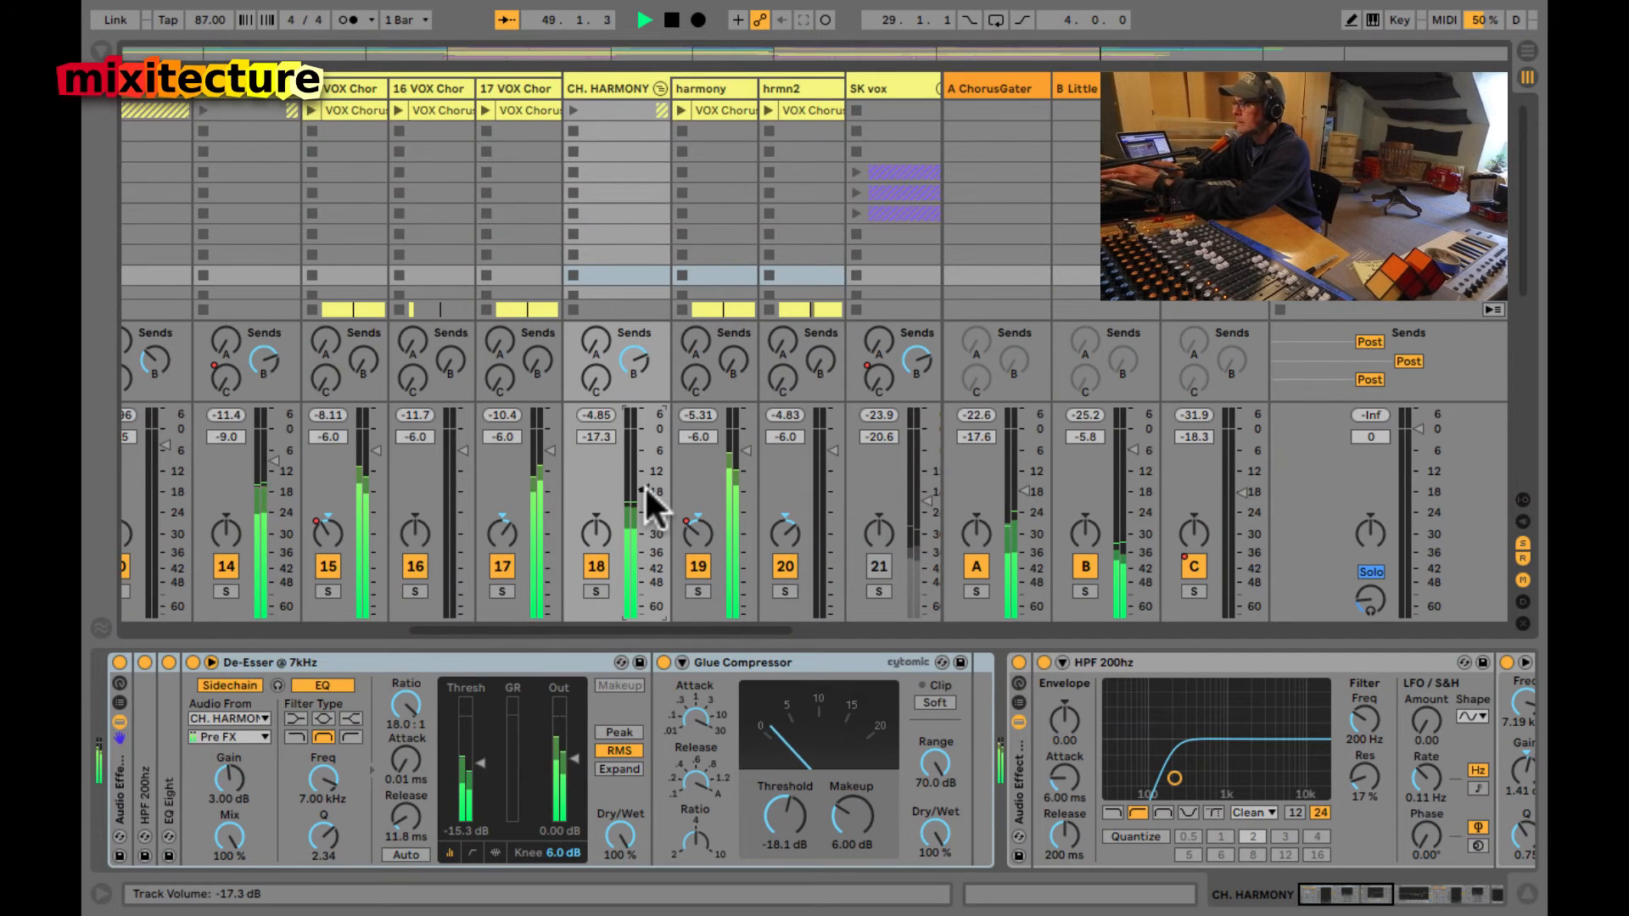
left_click_drag(646, 489, 638, 492)
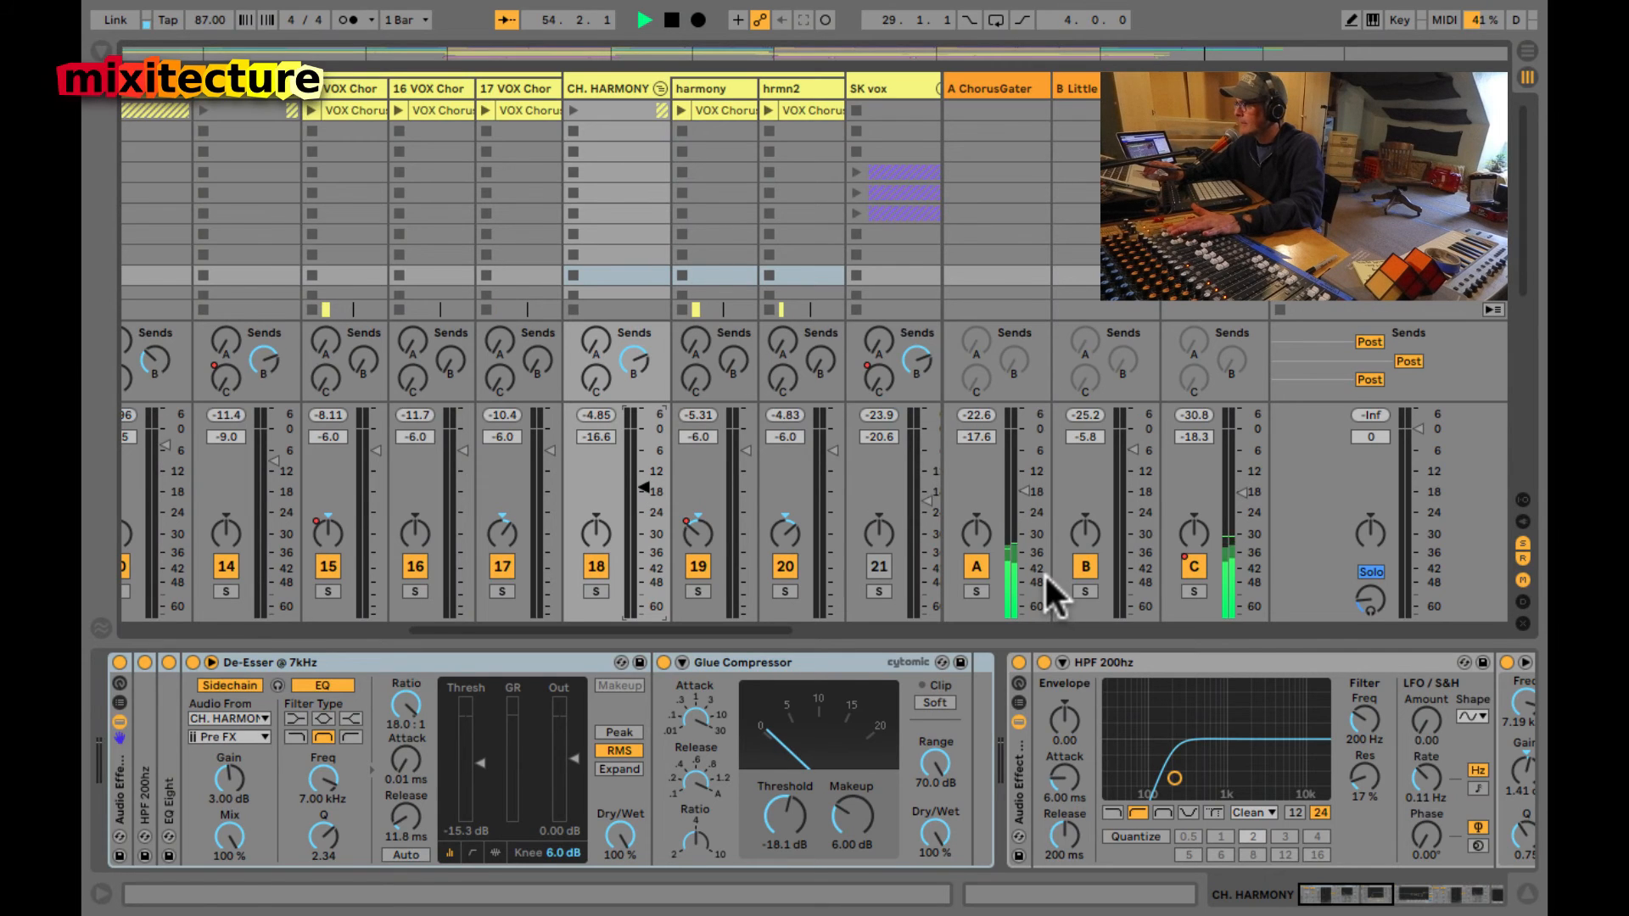
- Show the return tracks in the arrangement, open the C Delay1 return's device chain with its Echo, and stop playback
key("Tab")
scroll(1037, 581, "down", 5)
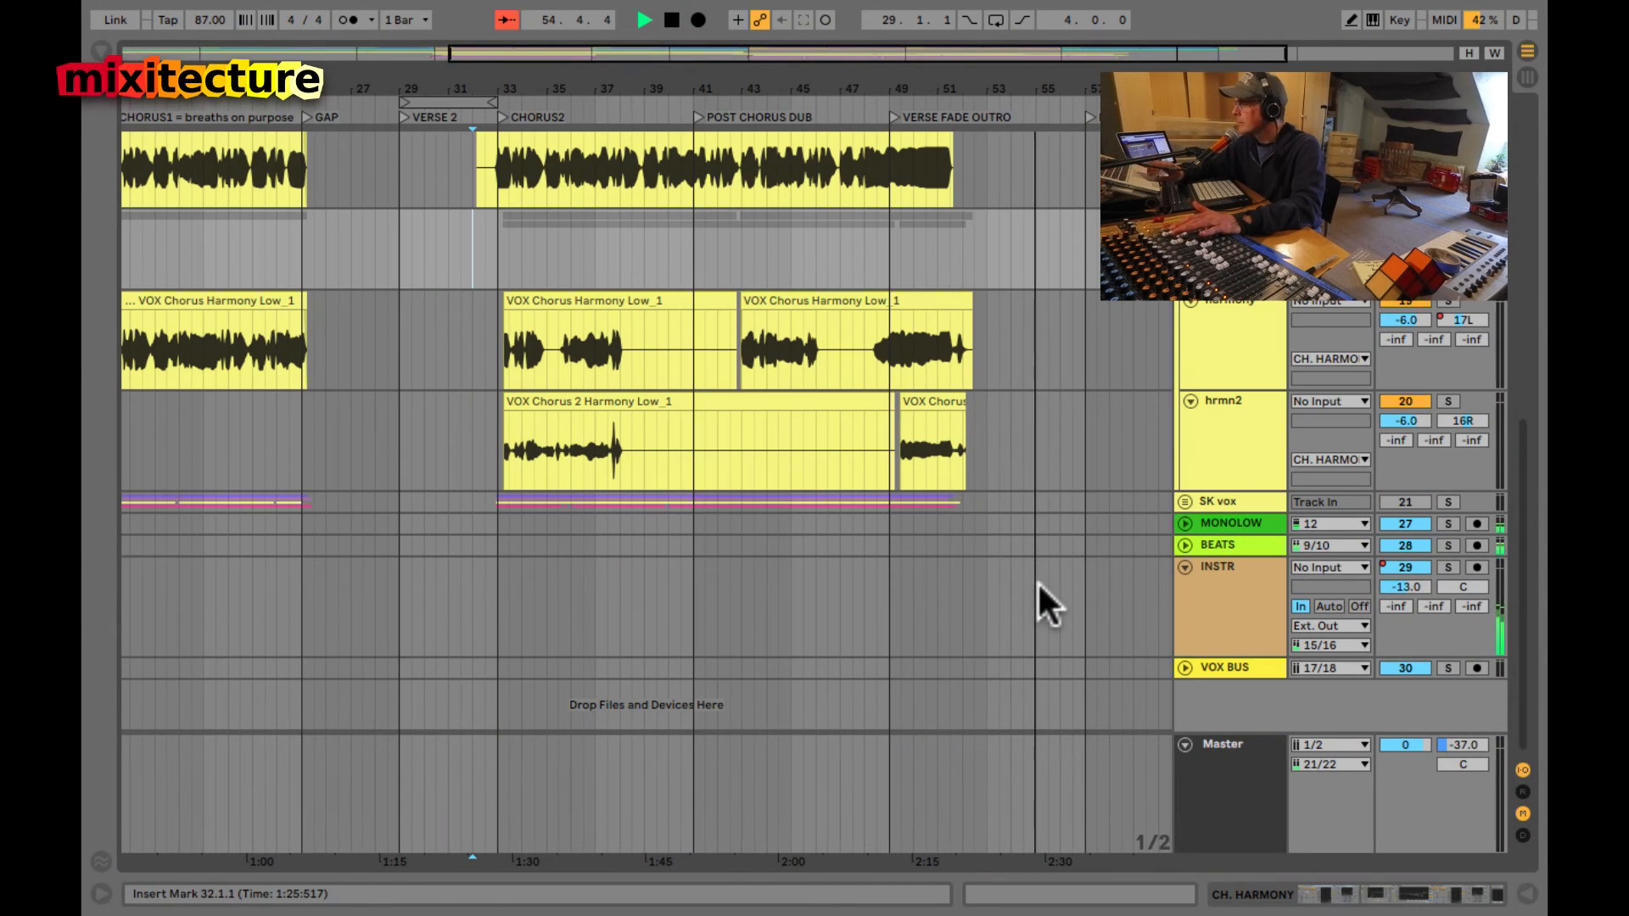
key("ctrl+alt+r")
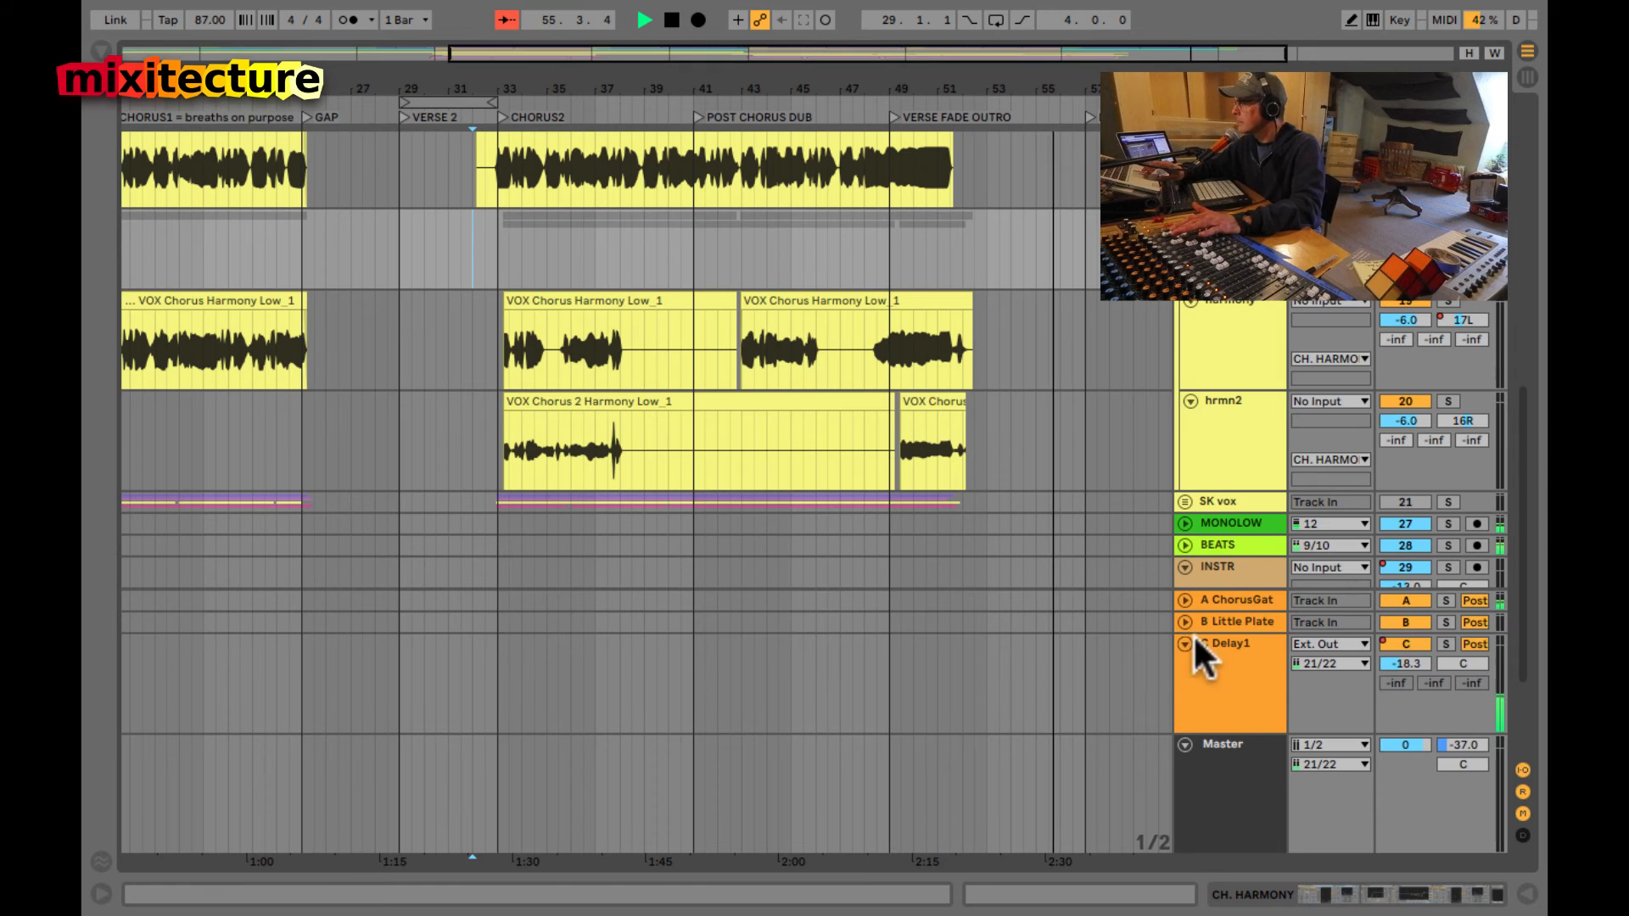
left_click(1213, 653)
double_click(1214, 653)
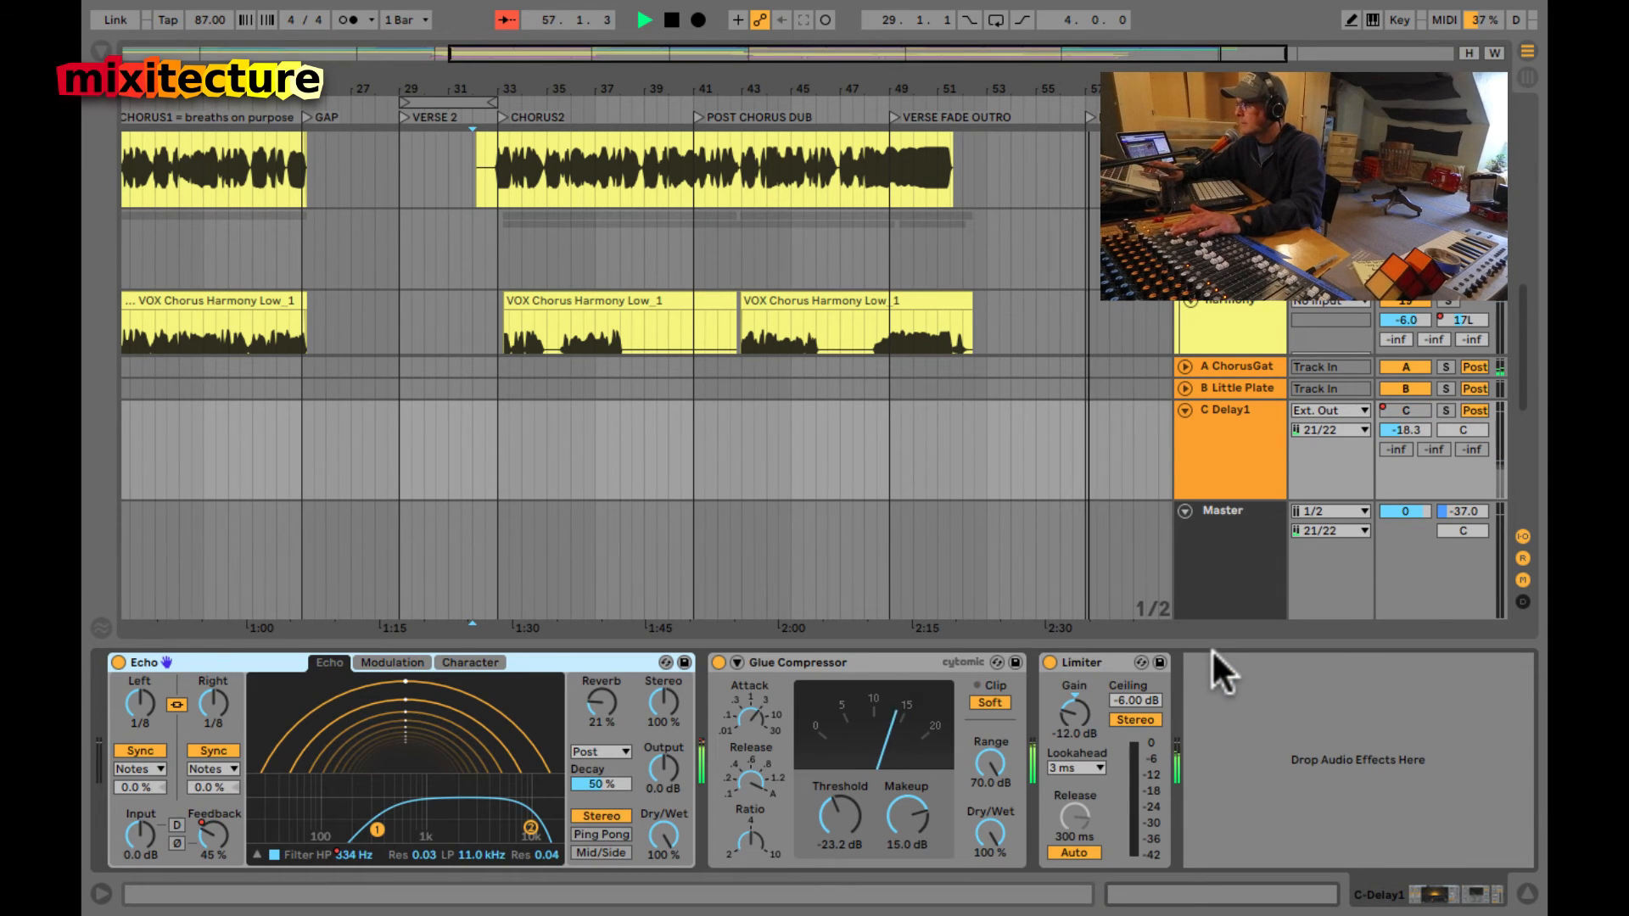
key("space")
- Show the automation lanes and examine the C-Delay1 send automation on the chorus vocal group around VERSE FADE OUTRO
left_click(895, 253)
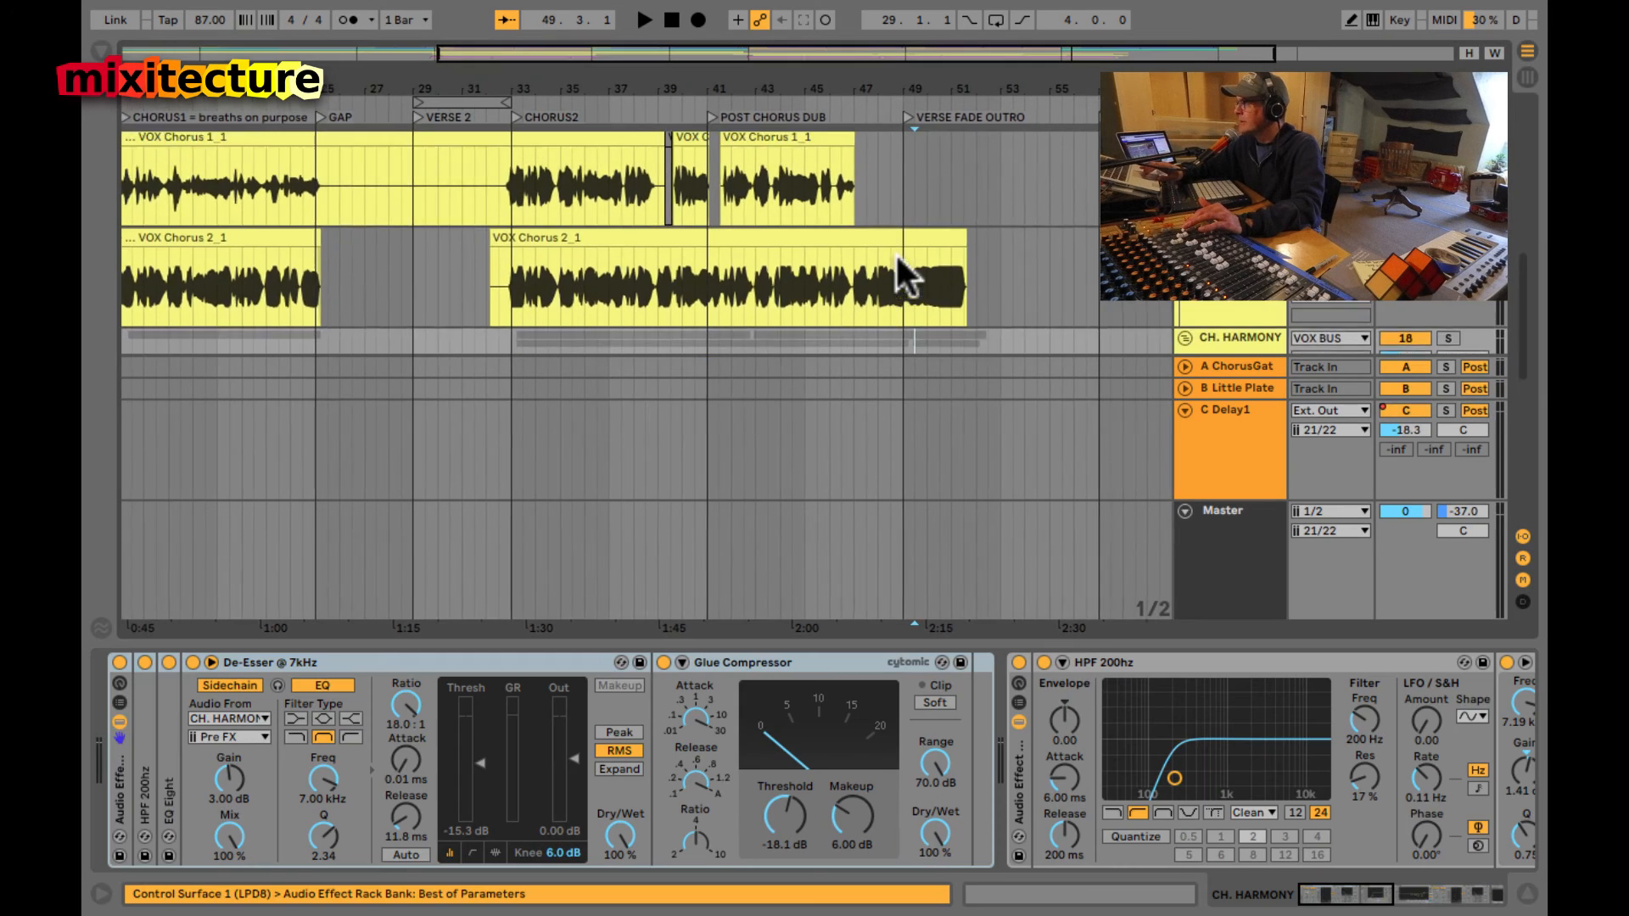
key("a")
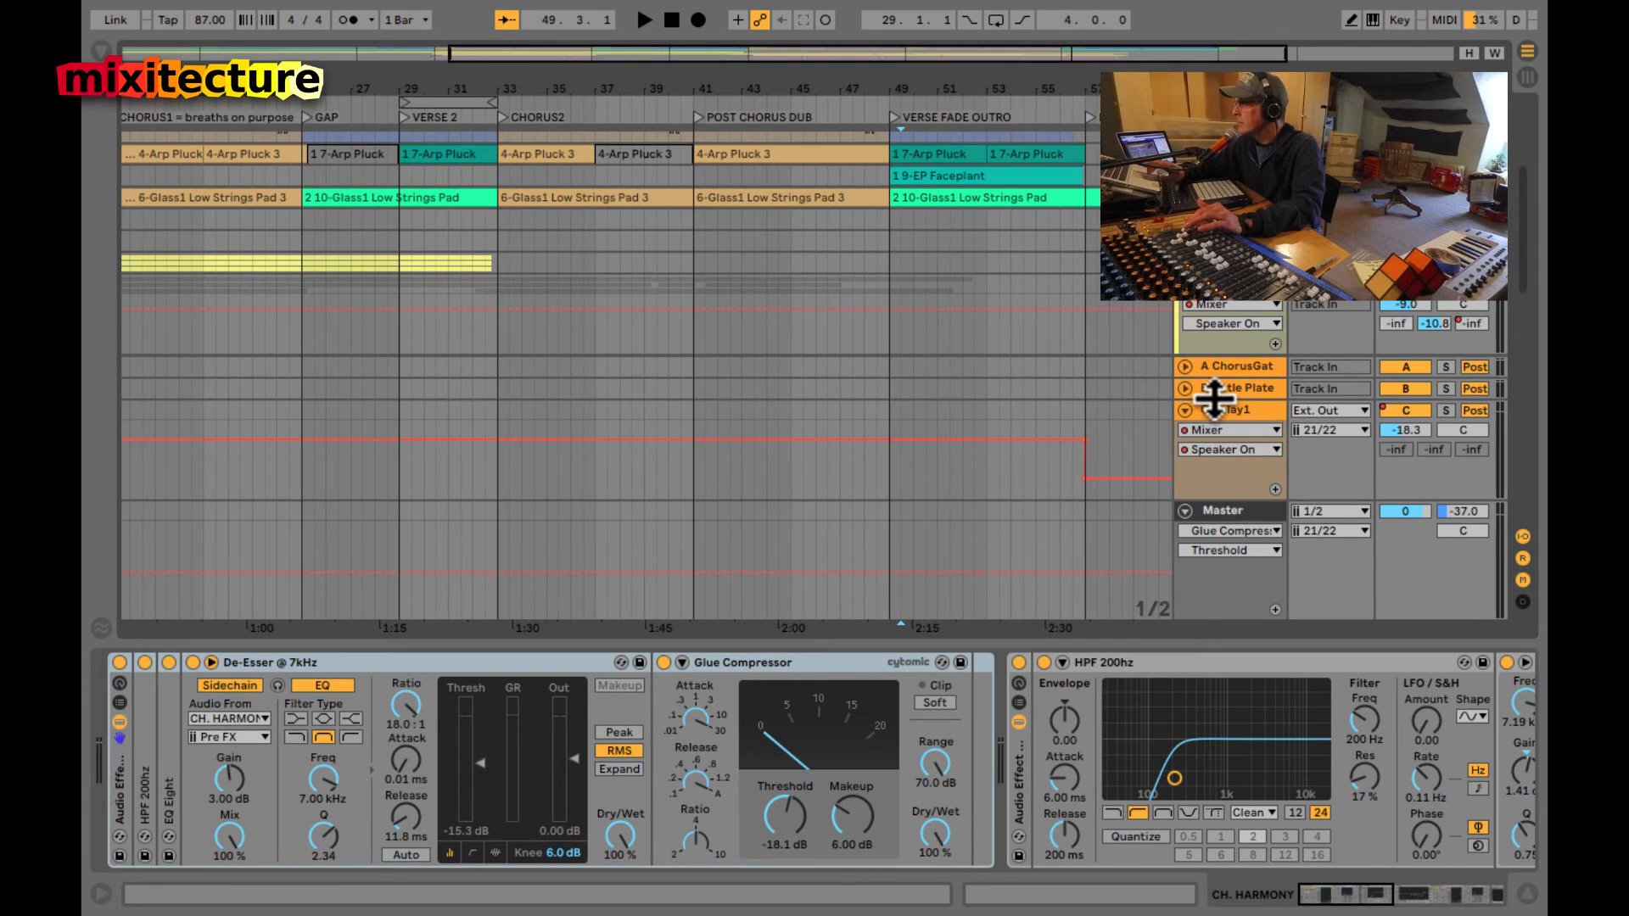
scroll(1215, 399, "up", 3)
scroll(1215, 399, "down", 4)
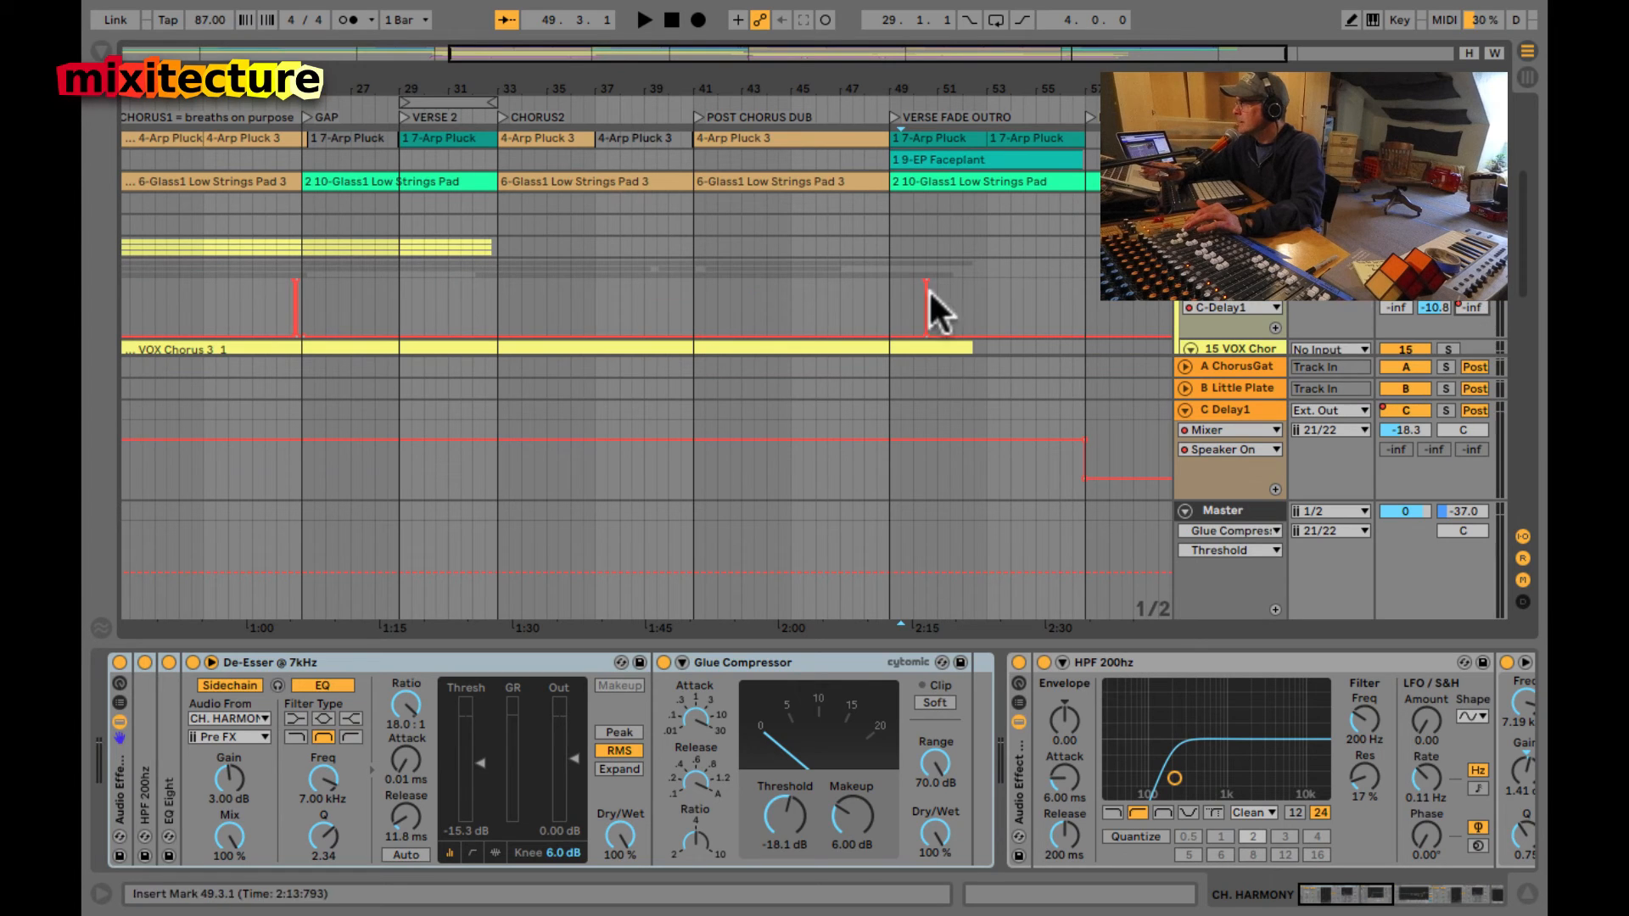
left_click_drag(940, 70, 940, 147)
scroll(926, 229, "down", 3)
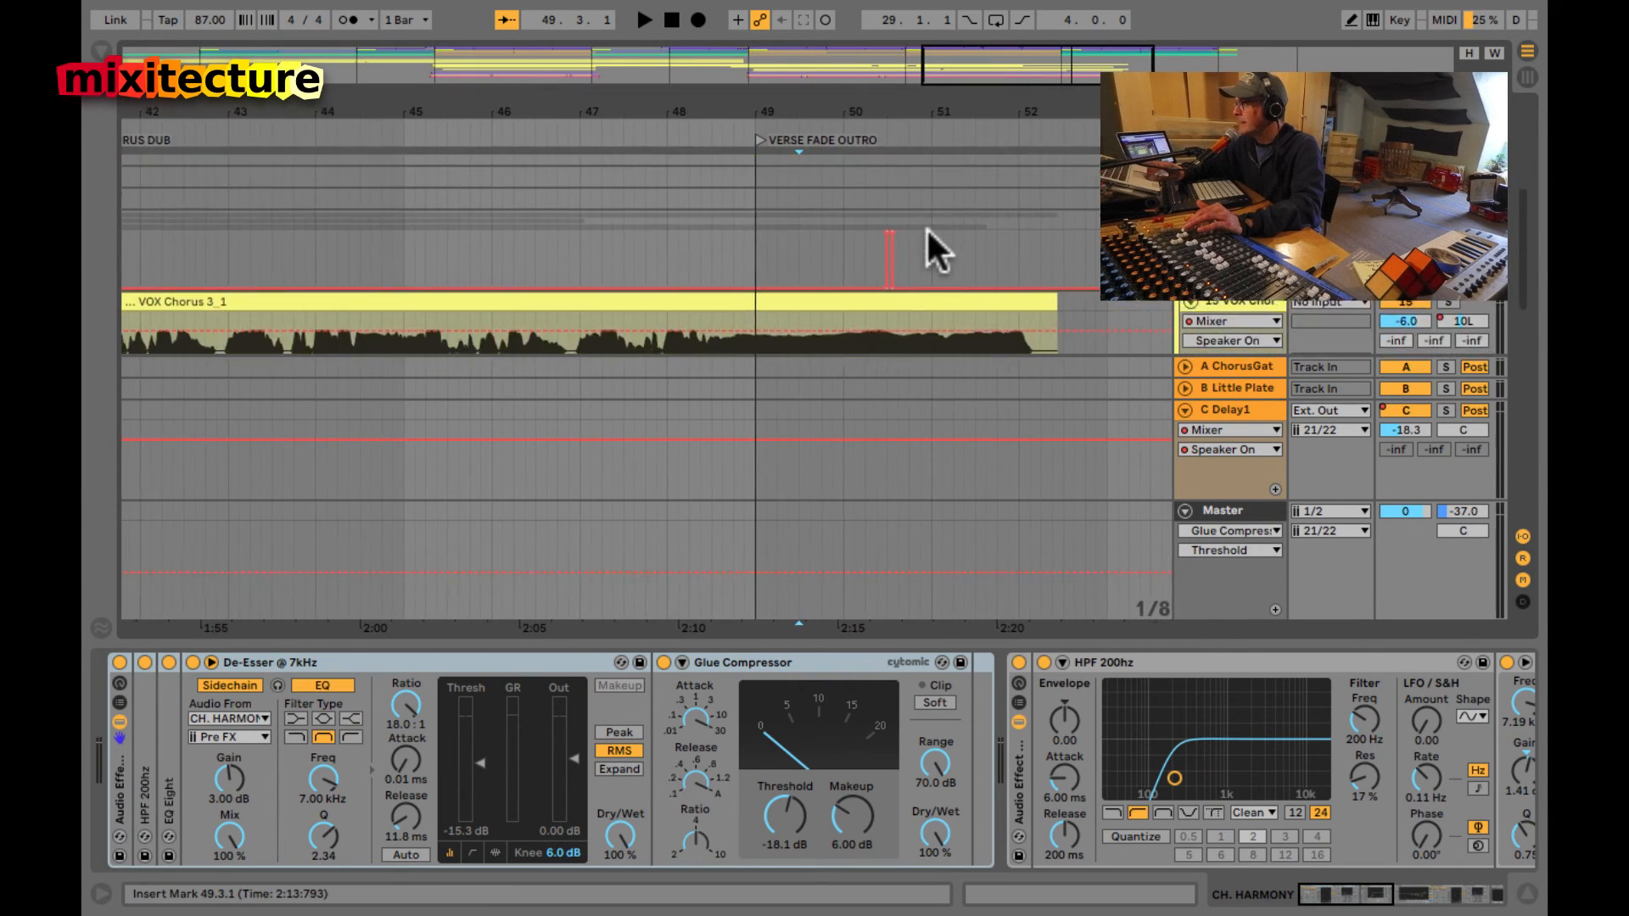
scroll(927, 229, "down", 1)
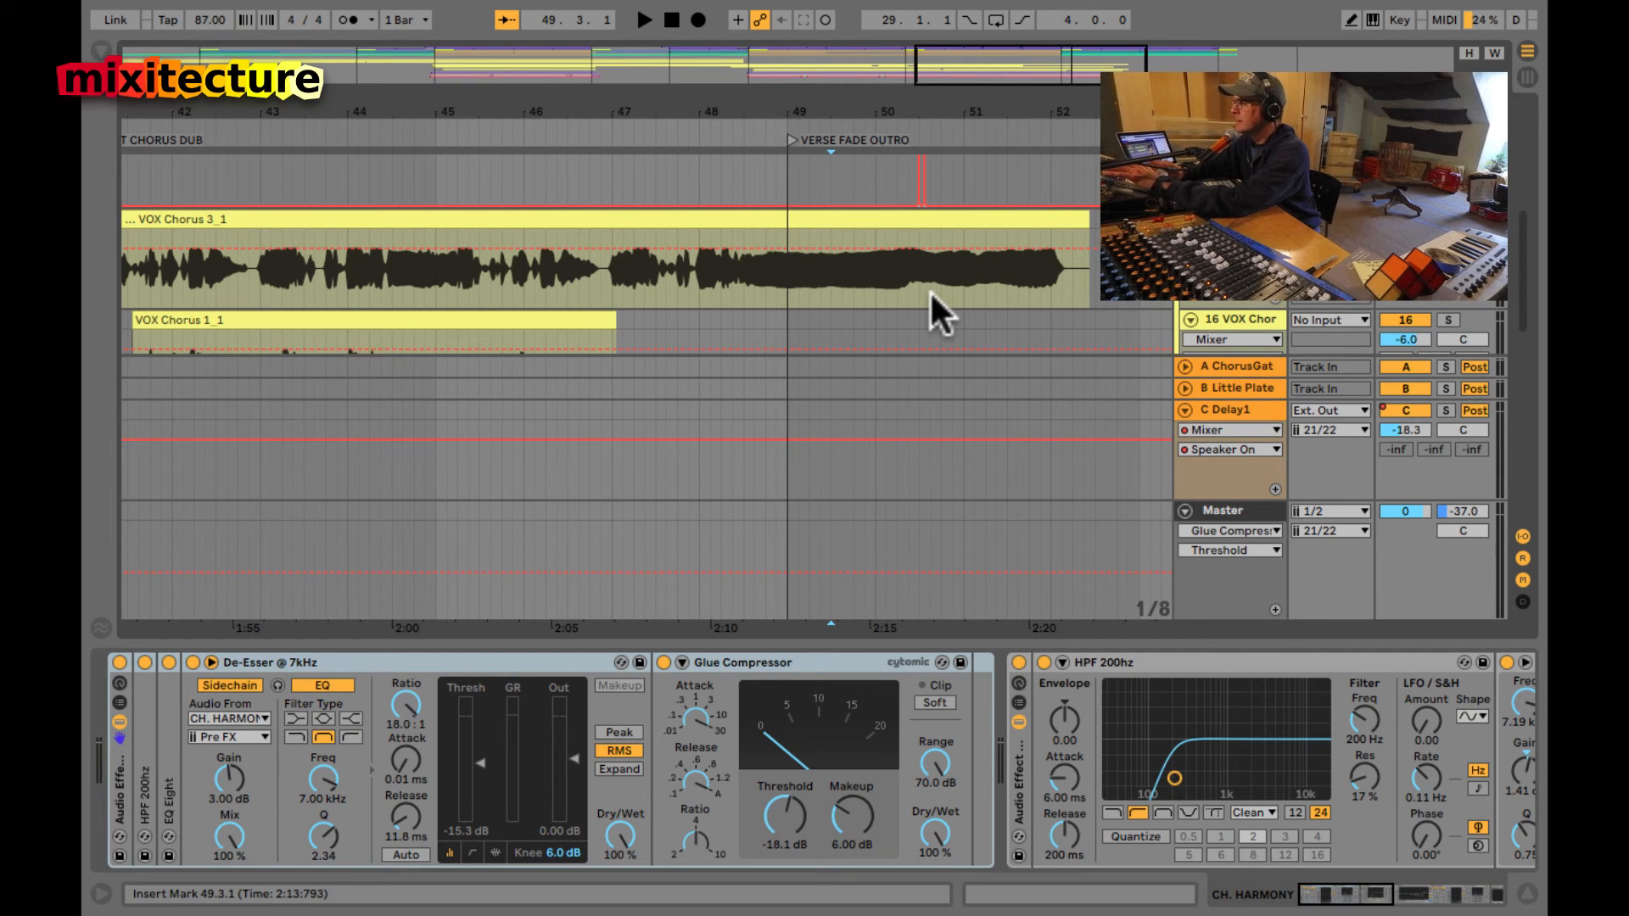
- Play the VERSE FADE OUTRO section from bar 49, show the C Delay1 return's device chain and stop playback
left_click(784, 170)
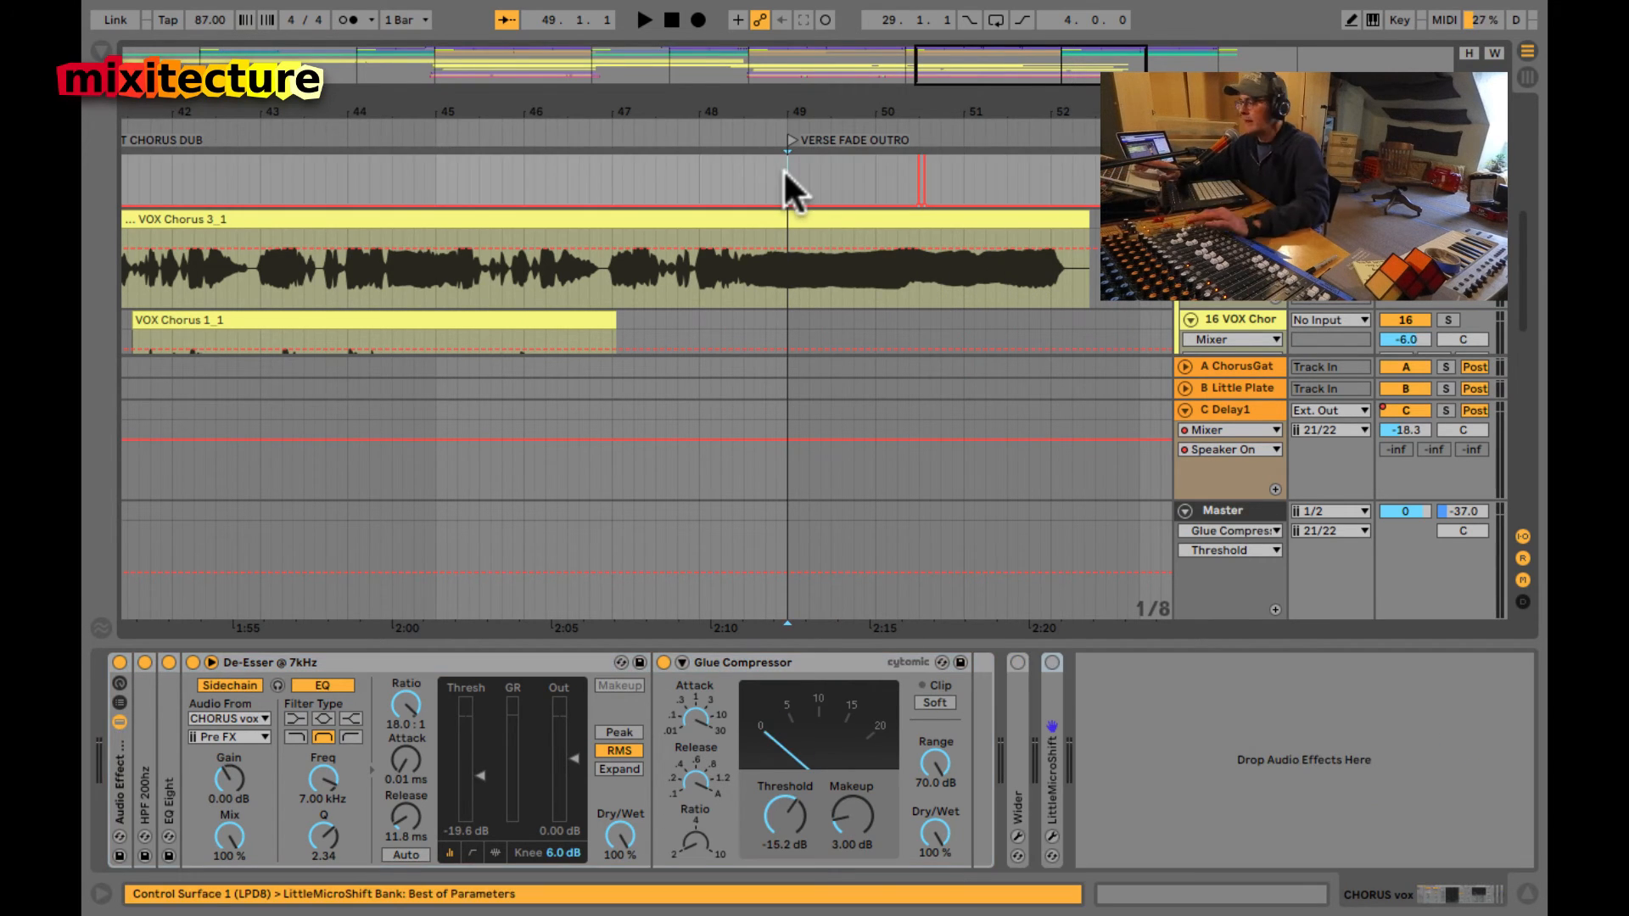
key("space")
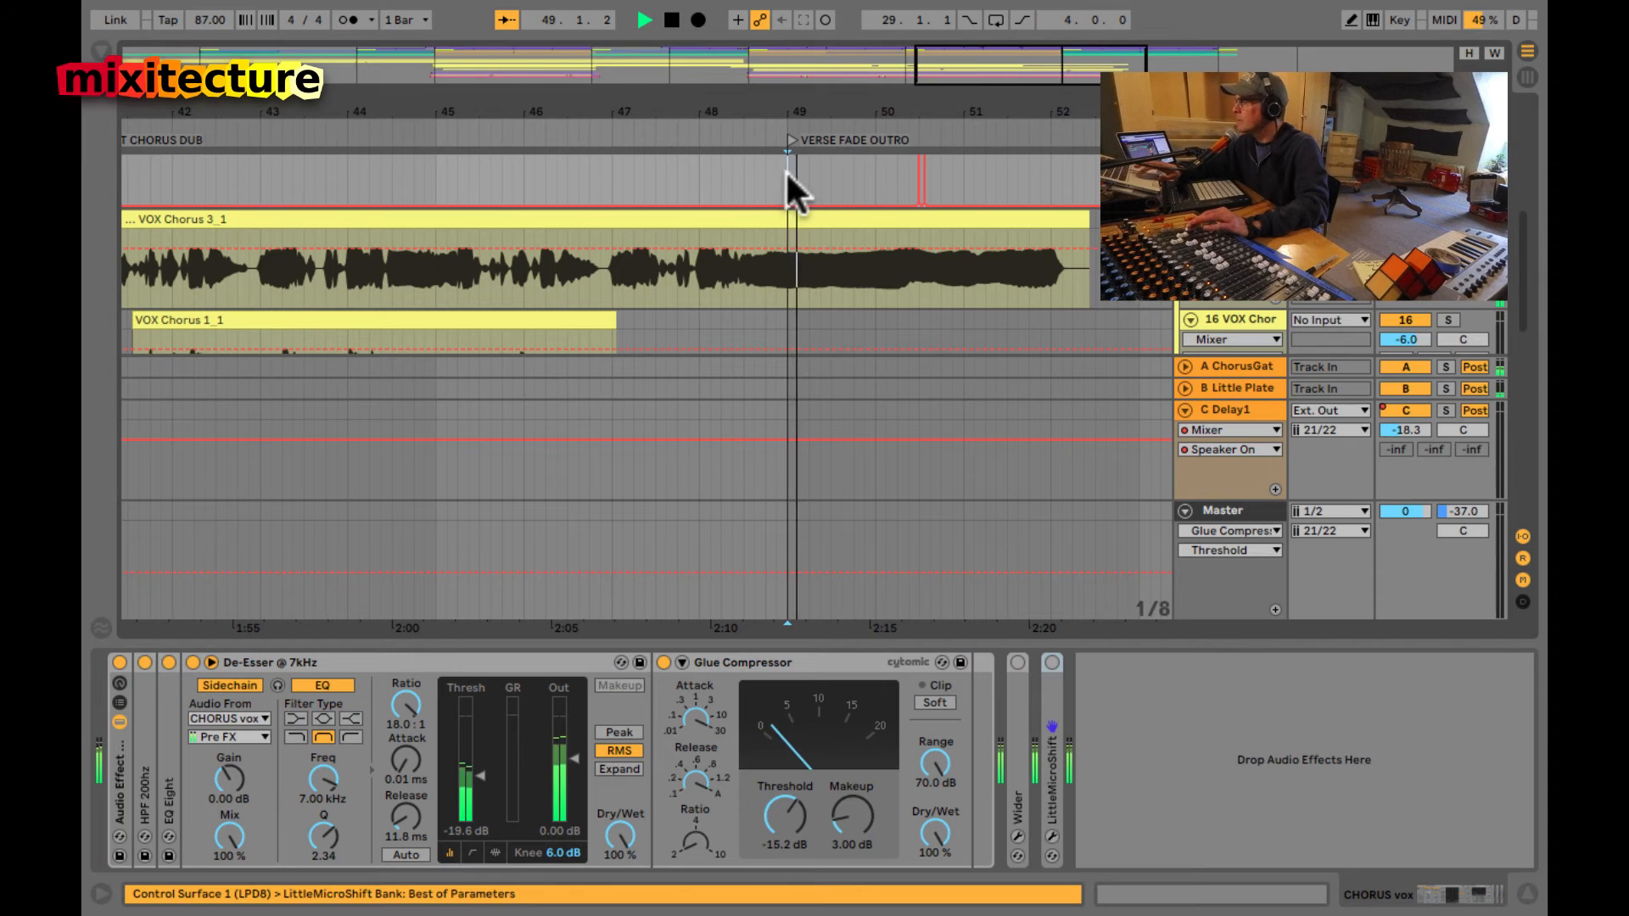
left_click(1232, 409)
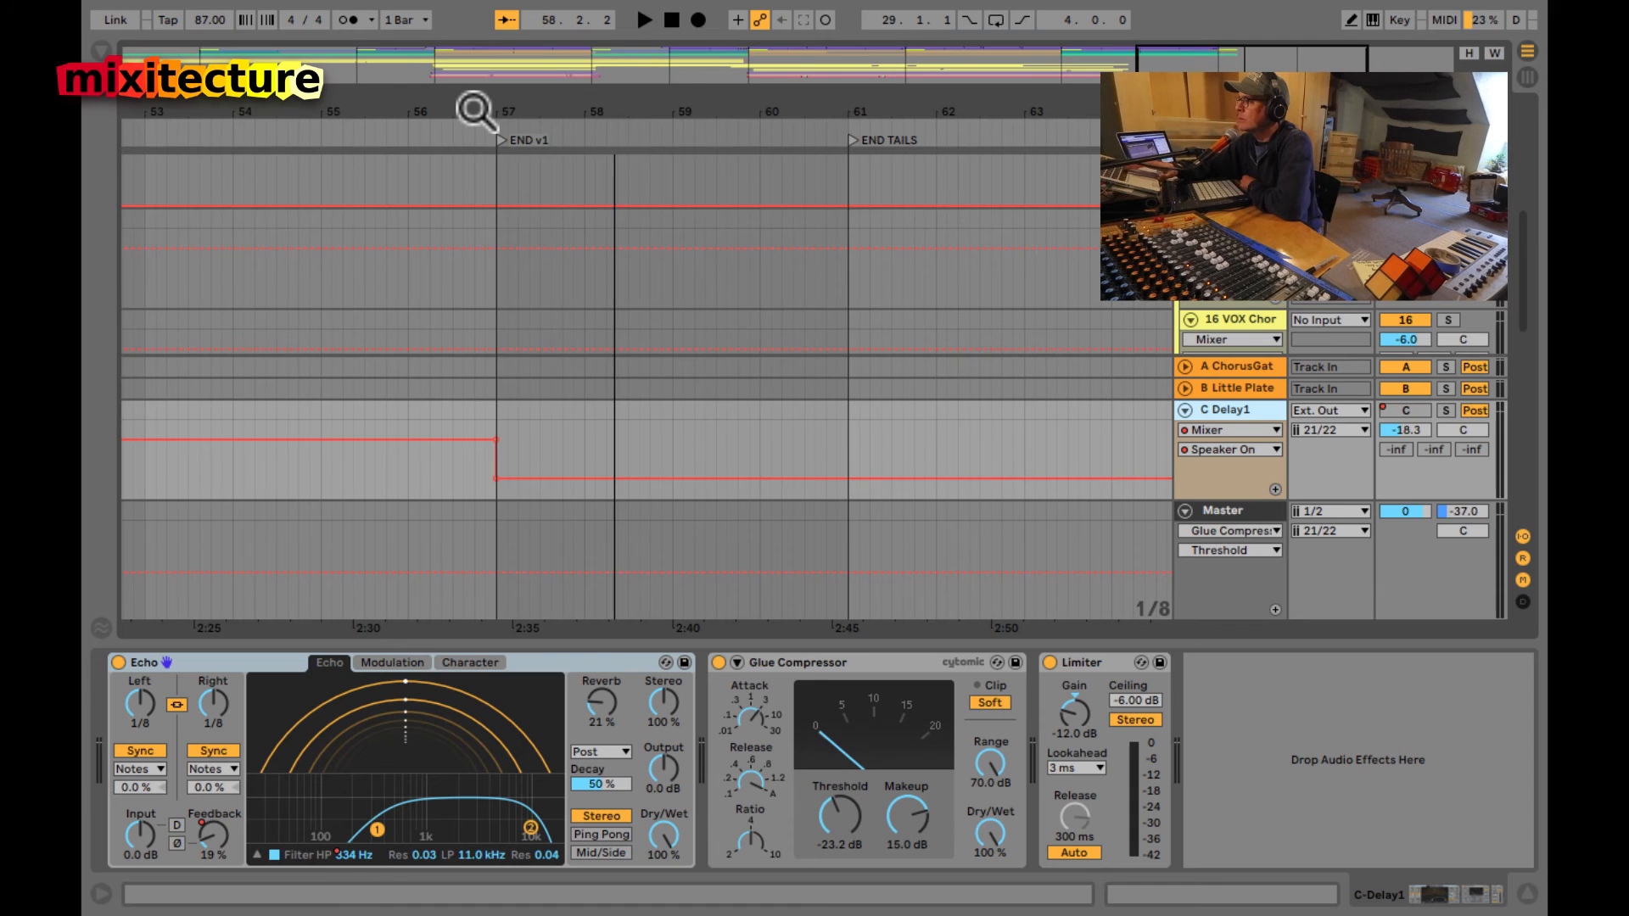
key("space")
key("space")
- In the Session mixer with the return tracks hidden, fold the CHORUS vox and CH. HARMONY groups
left_click_drag(472, 102, 712, 109)
key("ctrl+alt+l")
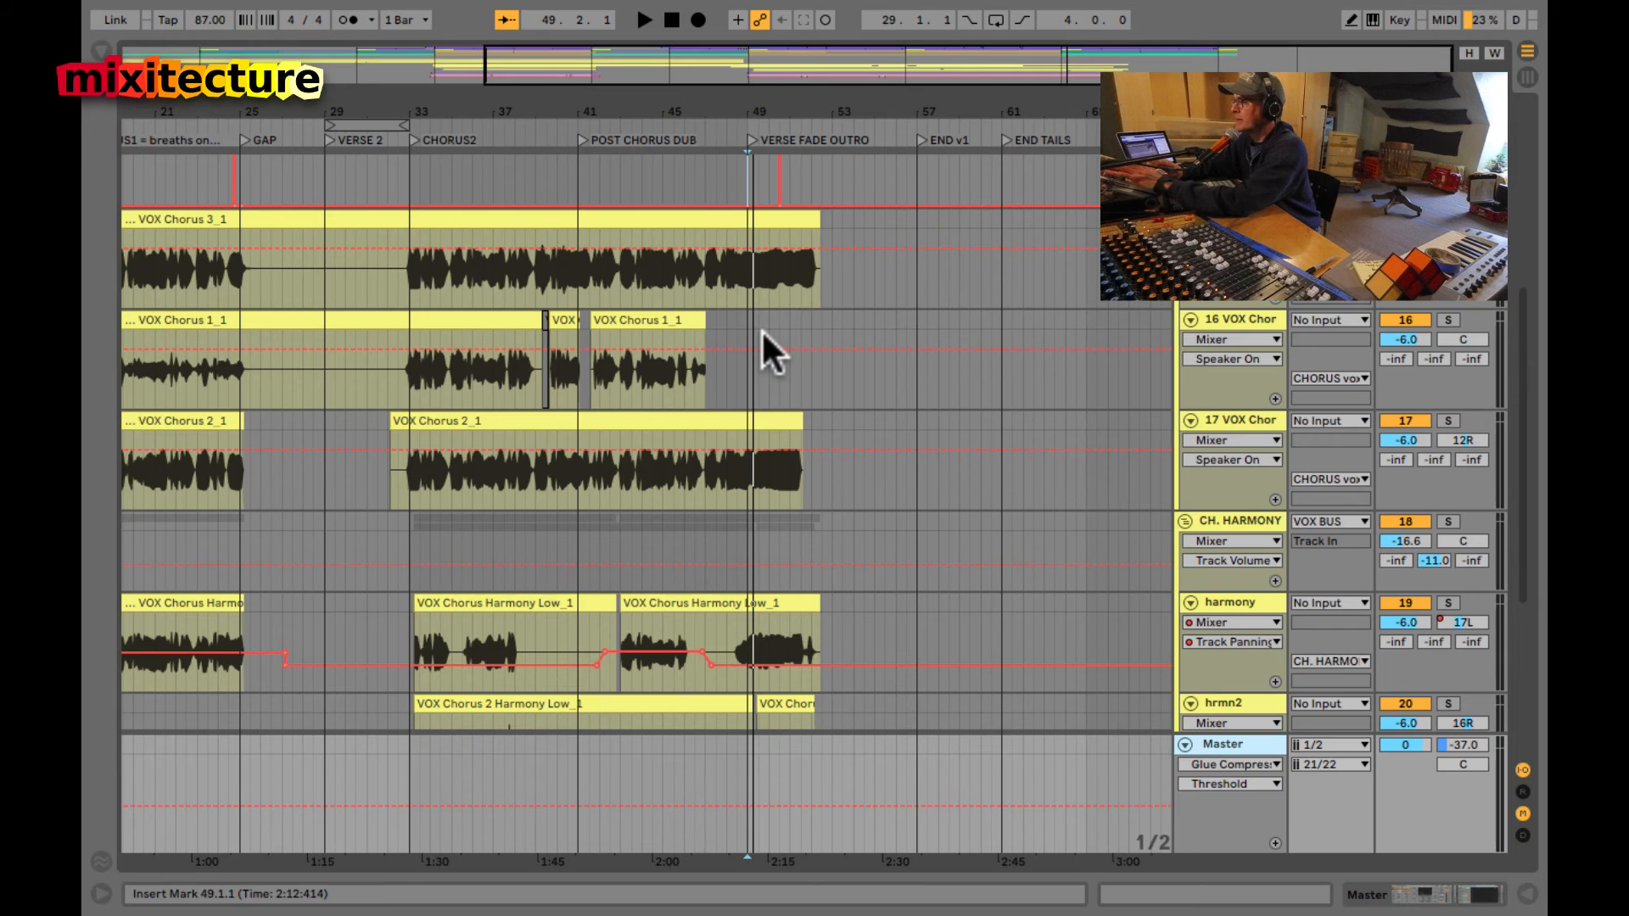
key("Tab")
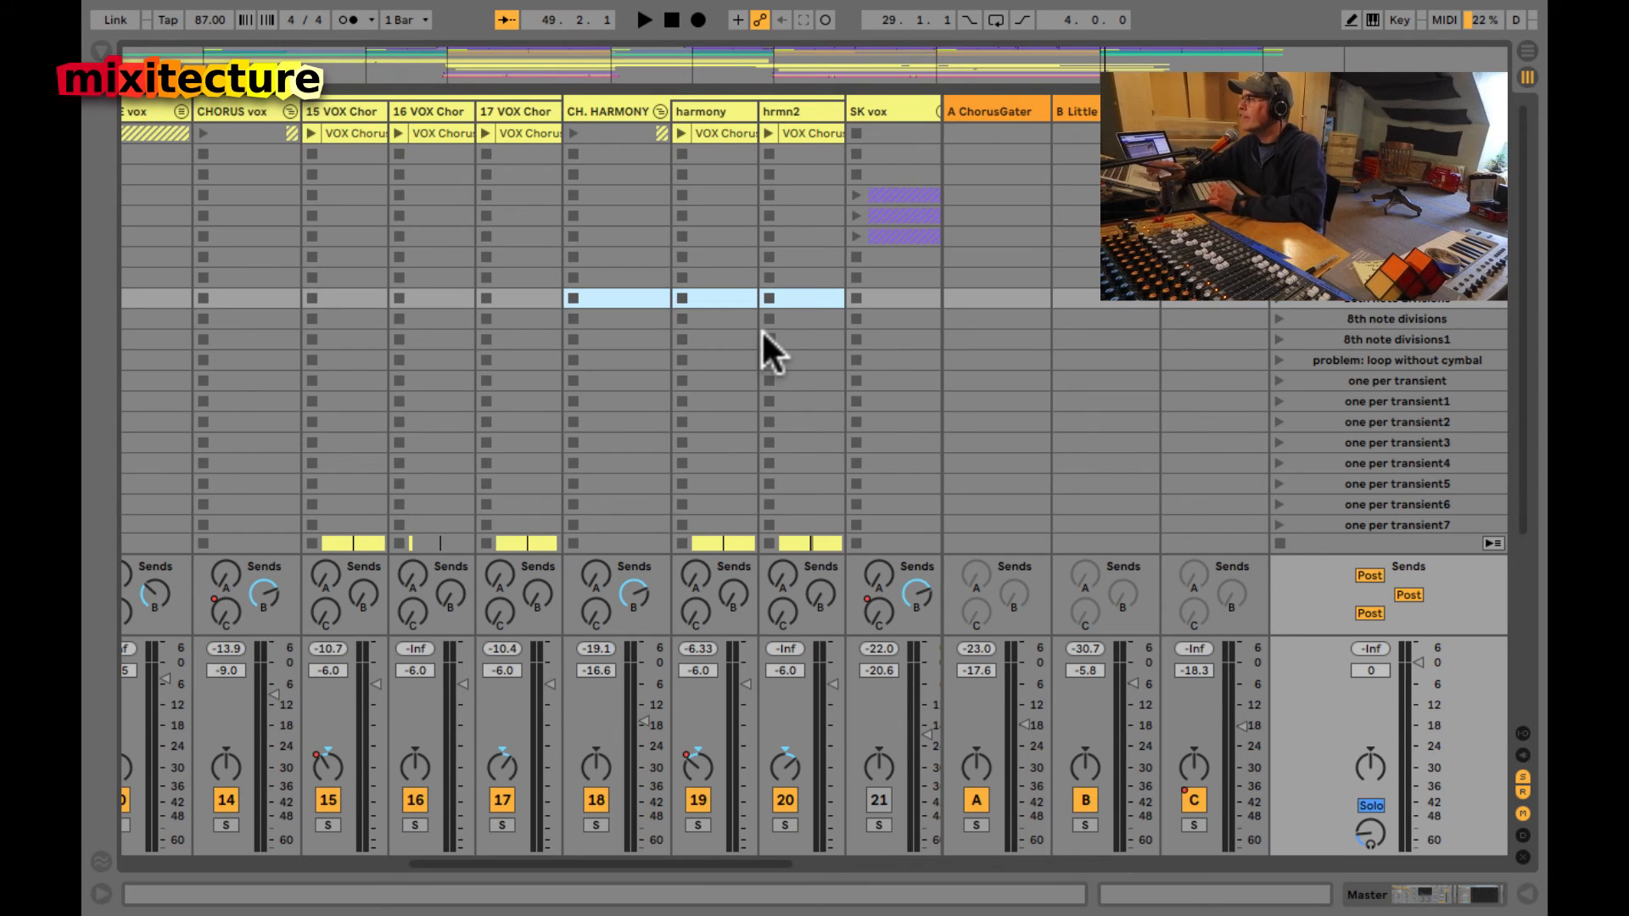
key("alt+super+r")
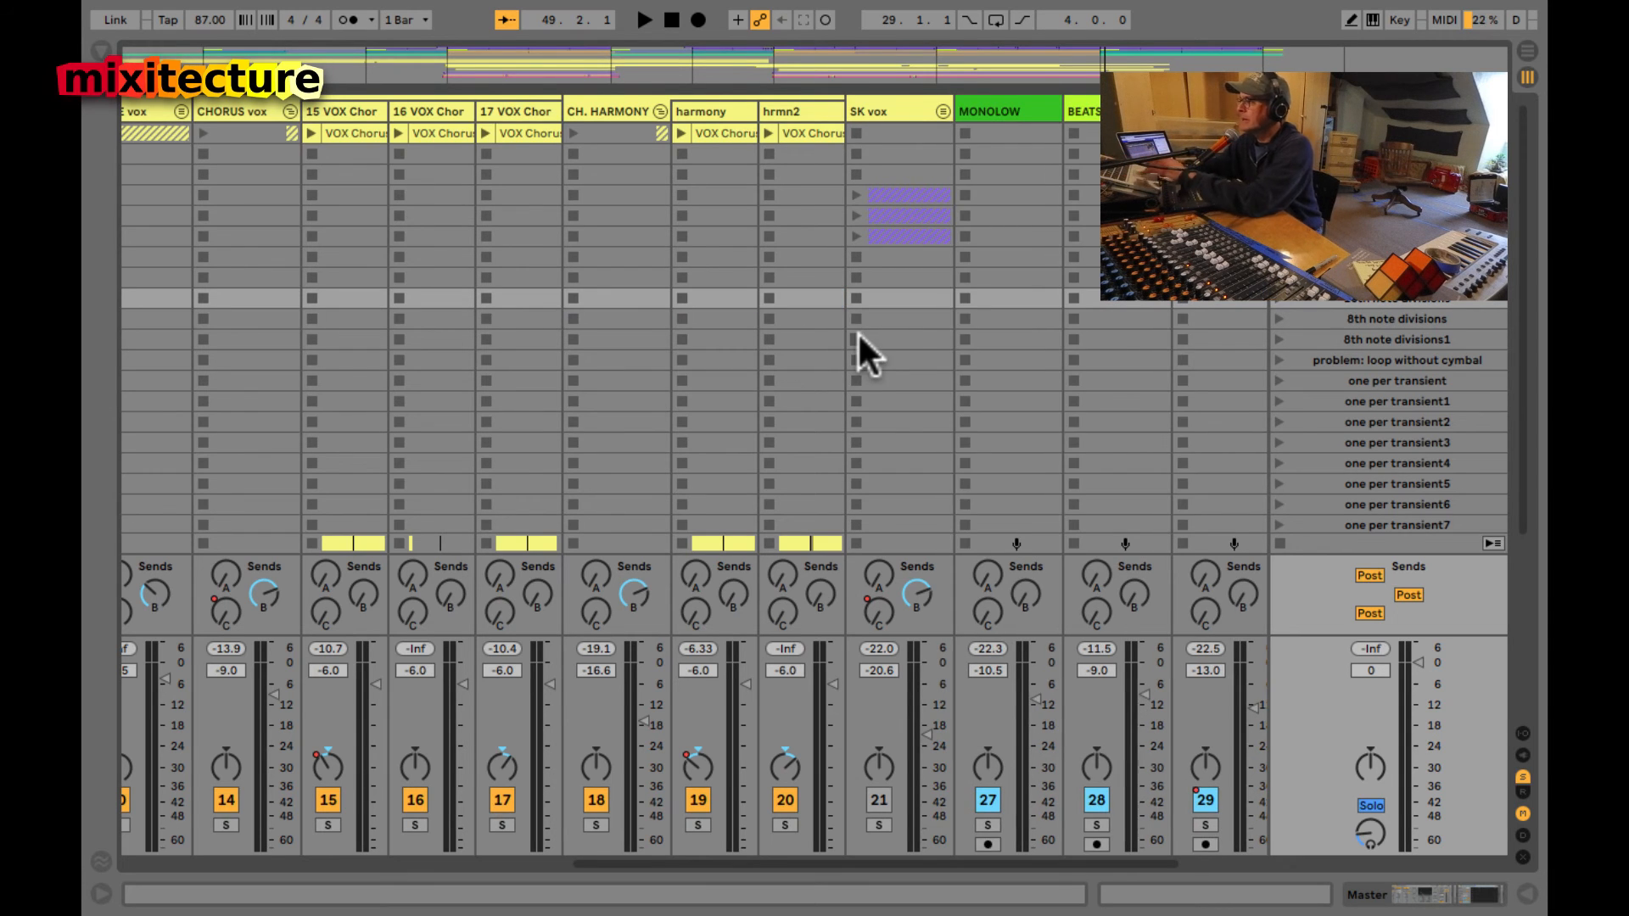
left_click(290, 111)
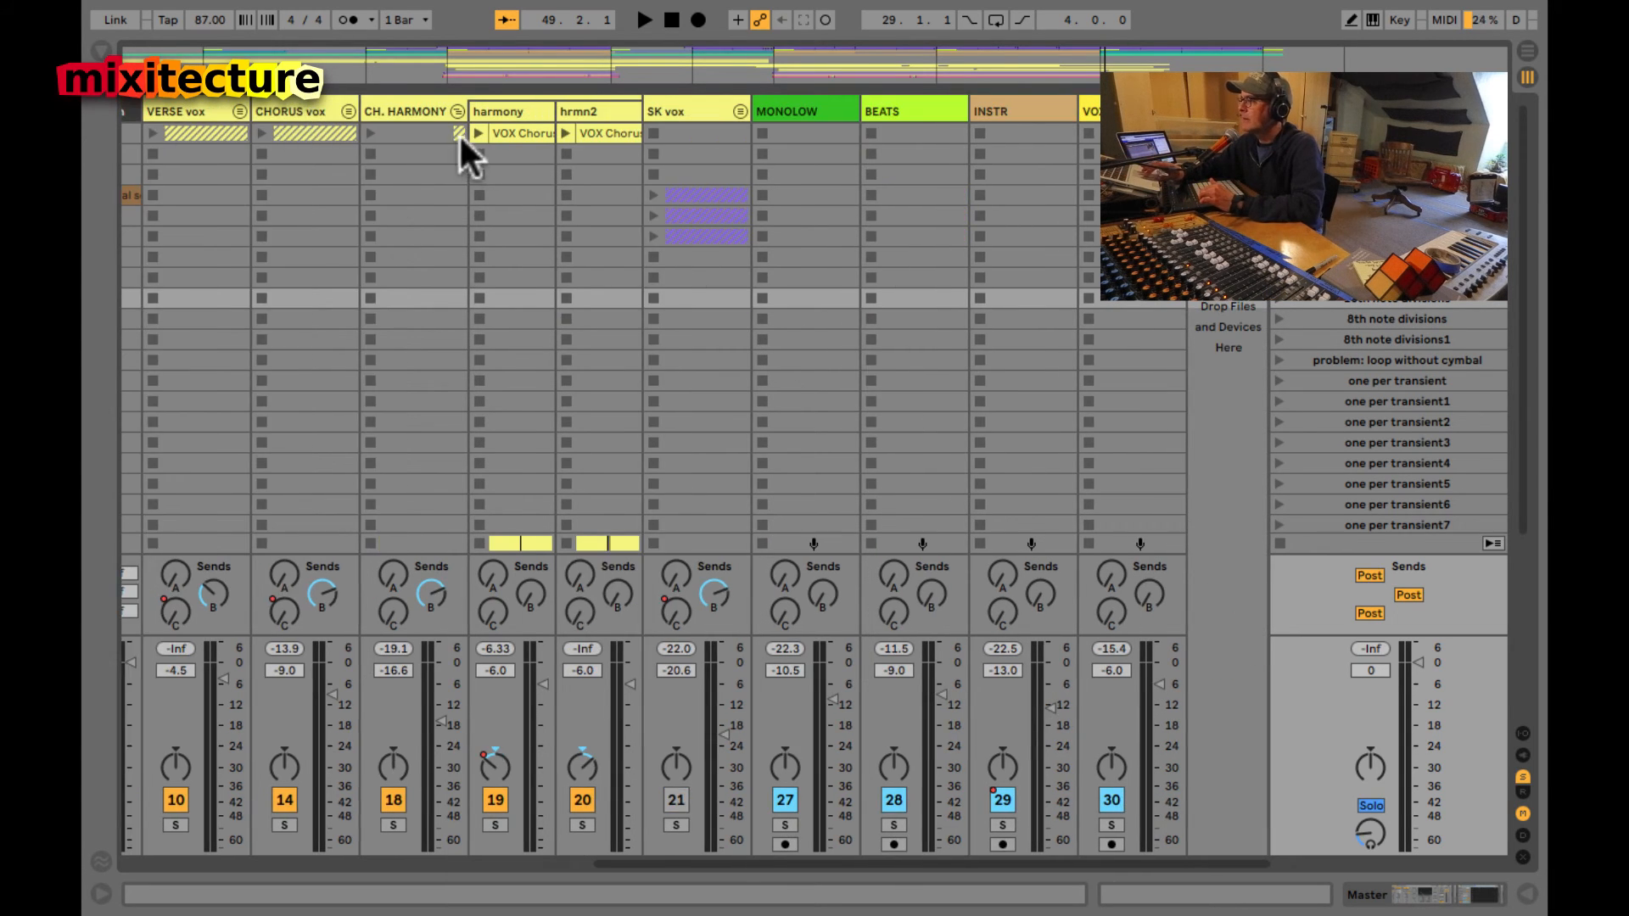
left_click(457, 111)
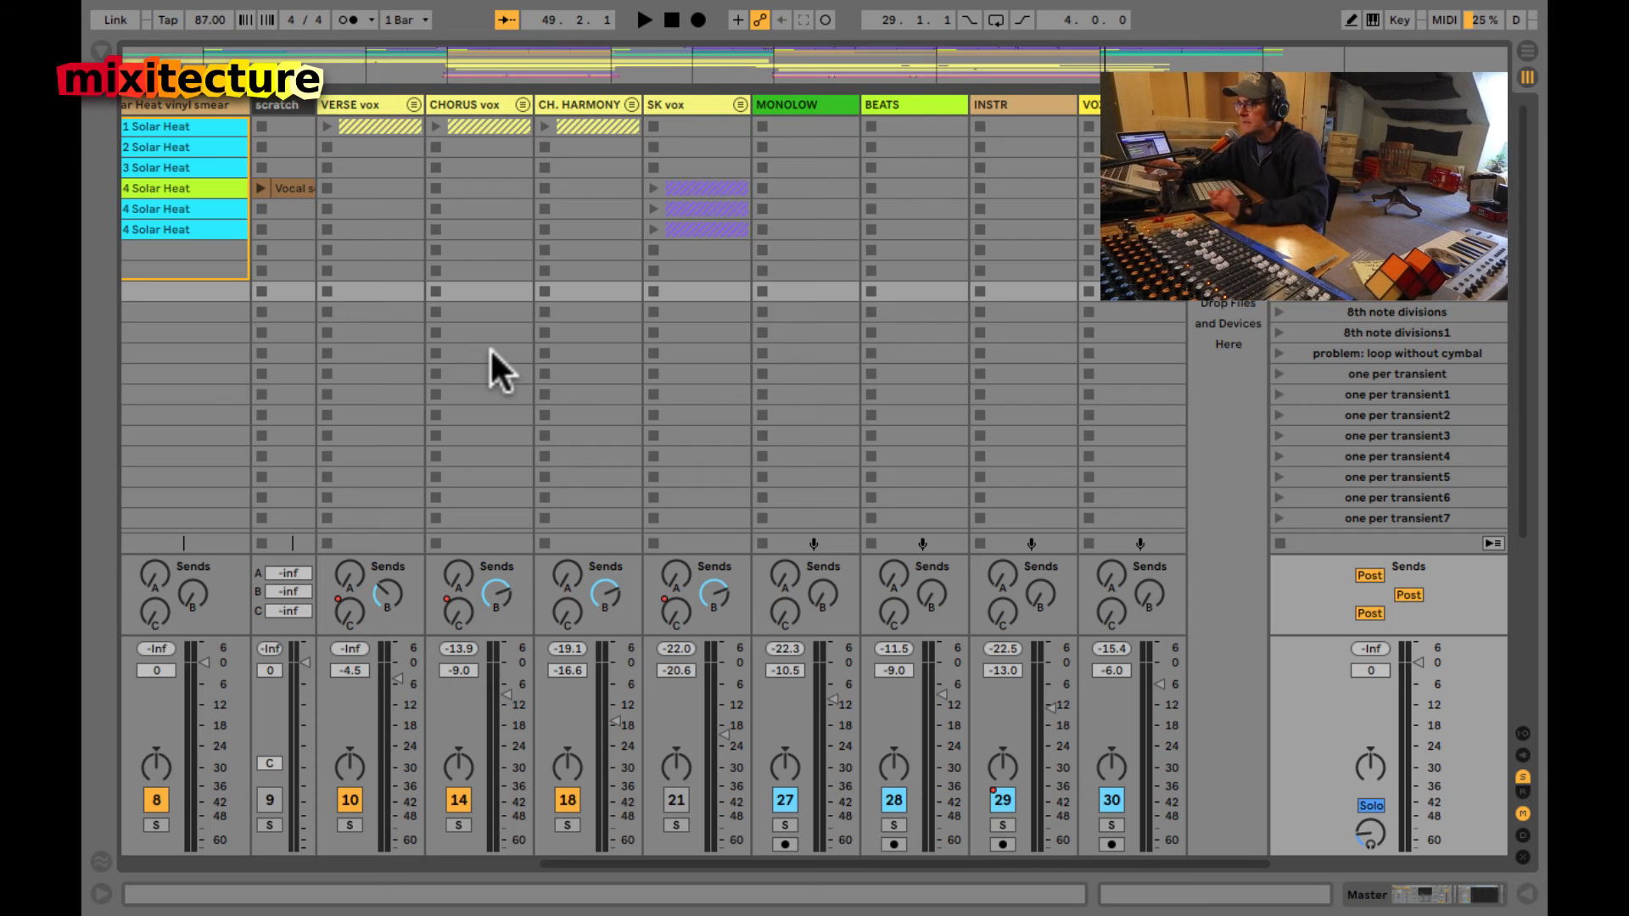
- Show the arrangement, play it from VERSE 2 at bar 29 through the second chorus, and stop
key("Tab")
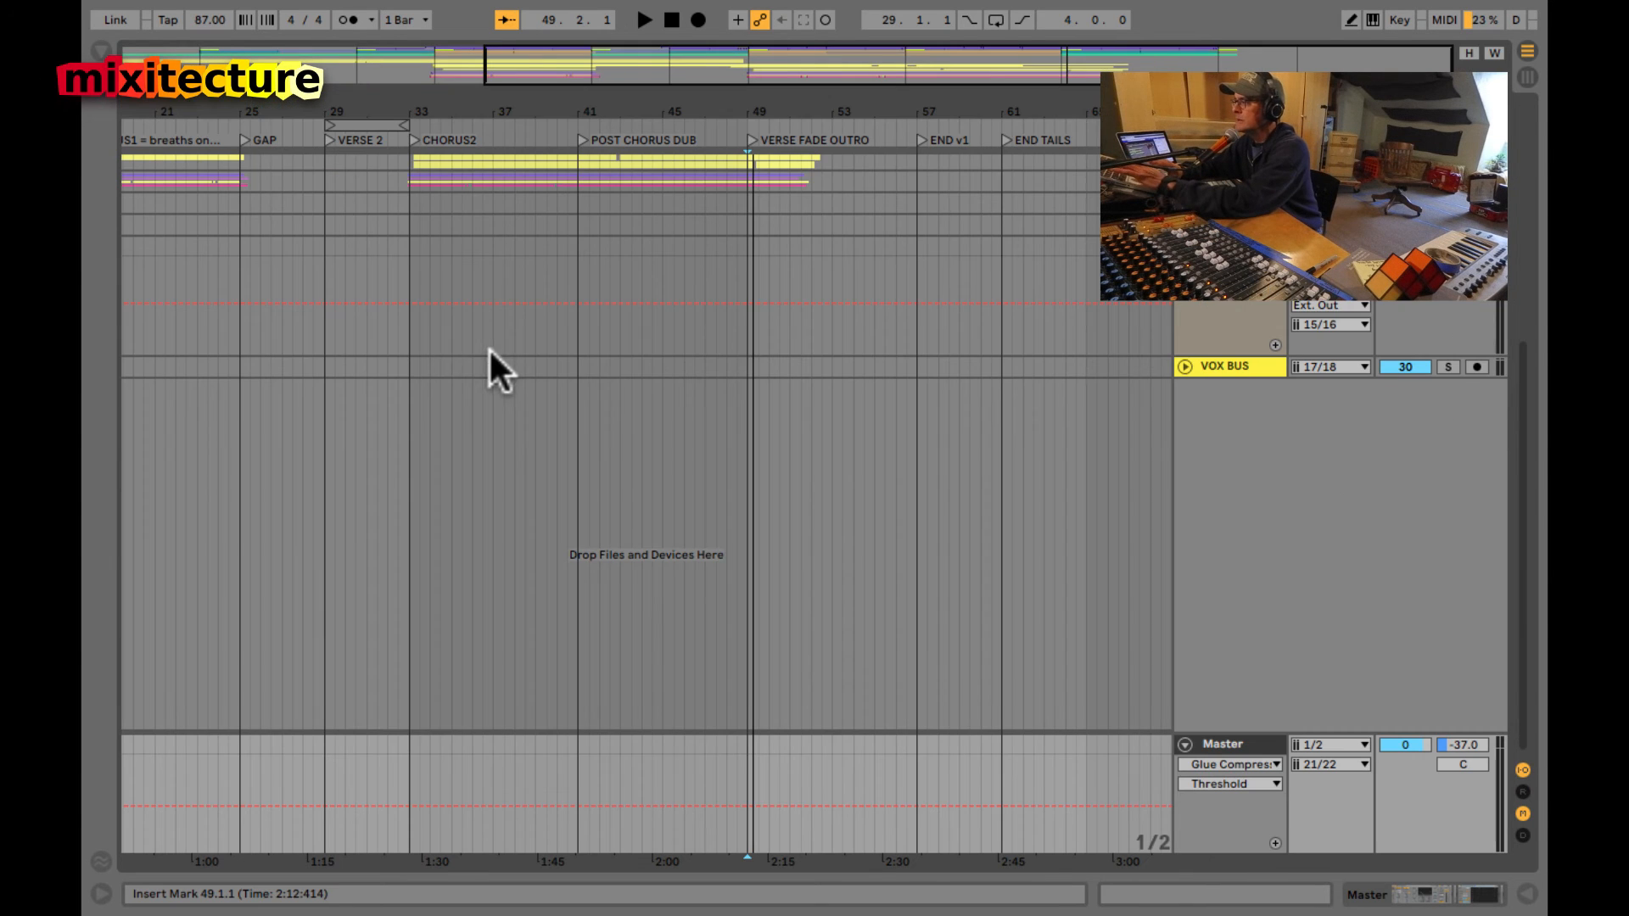
left_click(324, 412)
key("space")
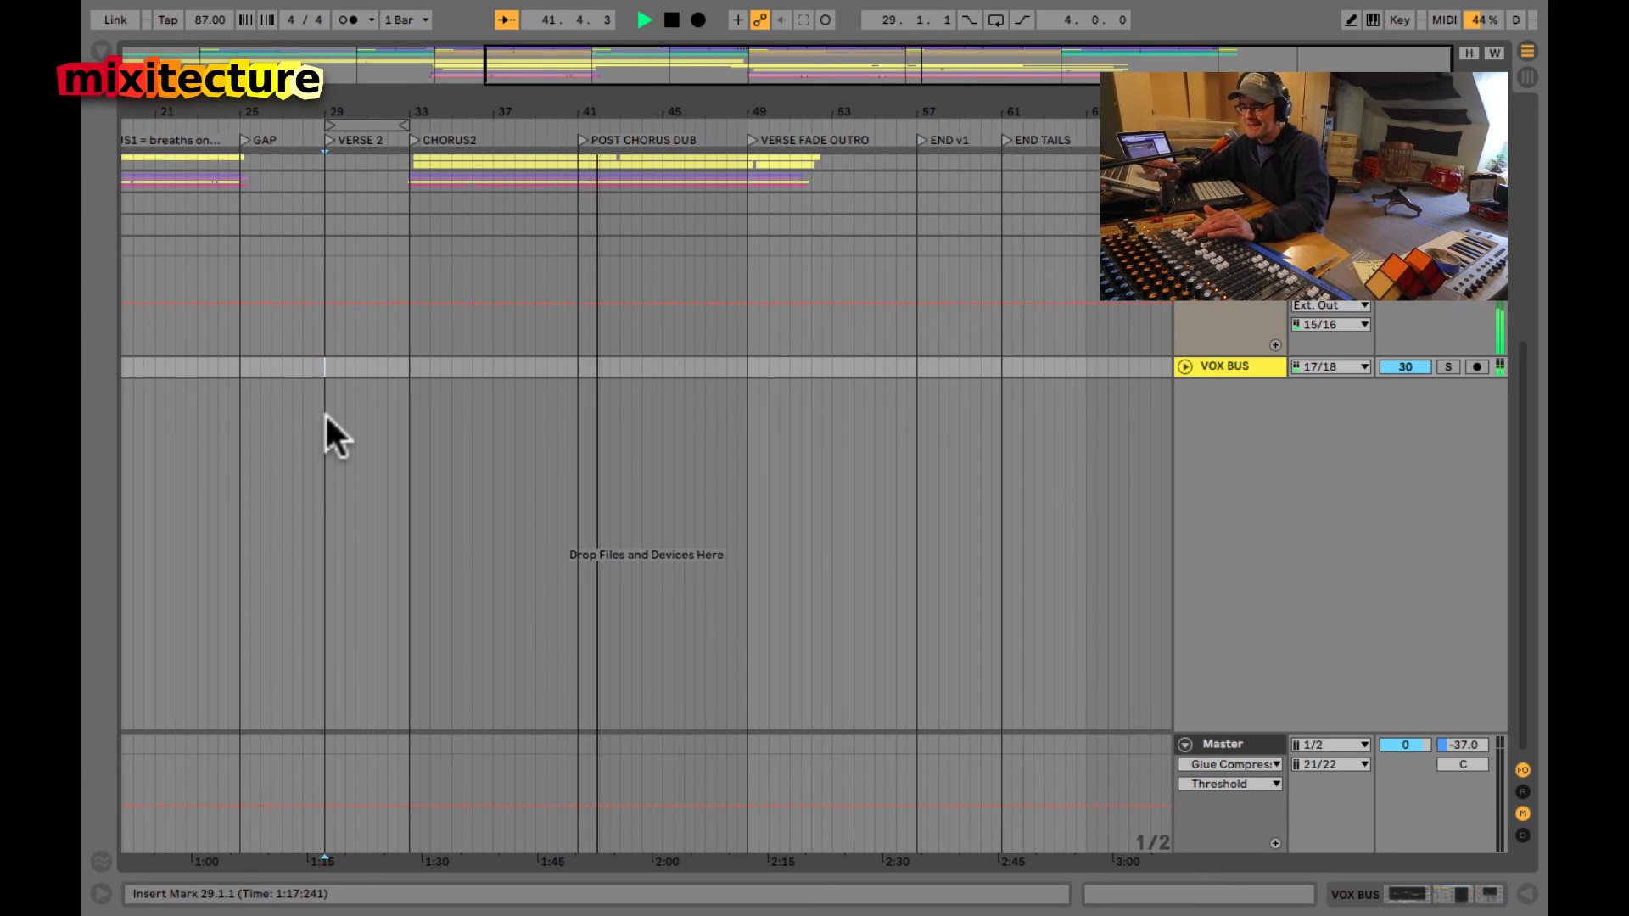
key("space")
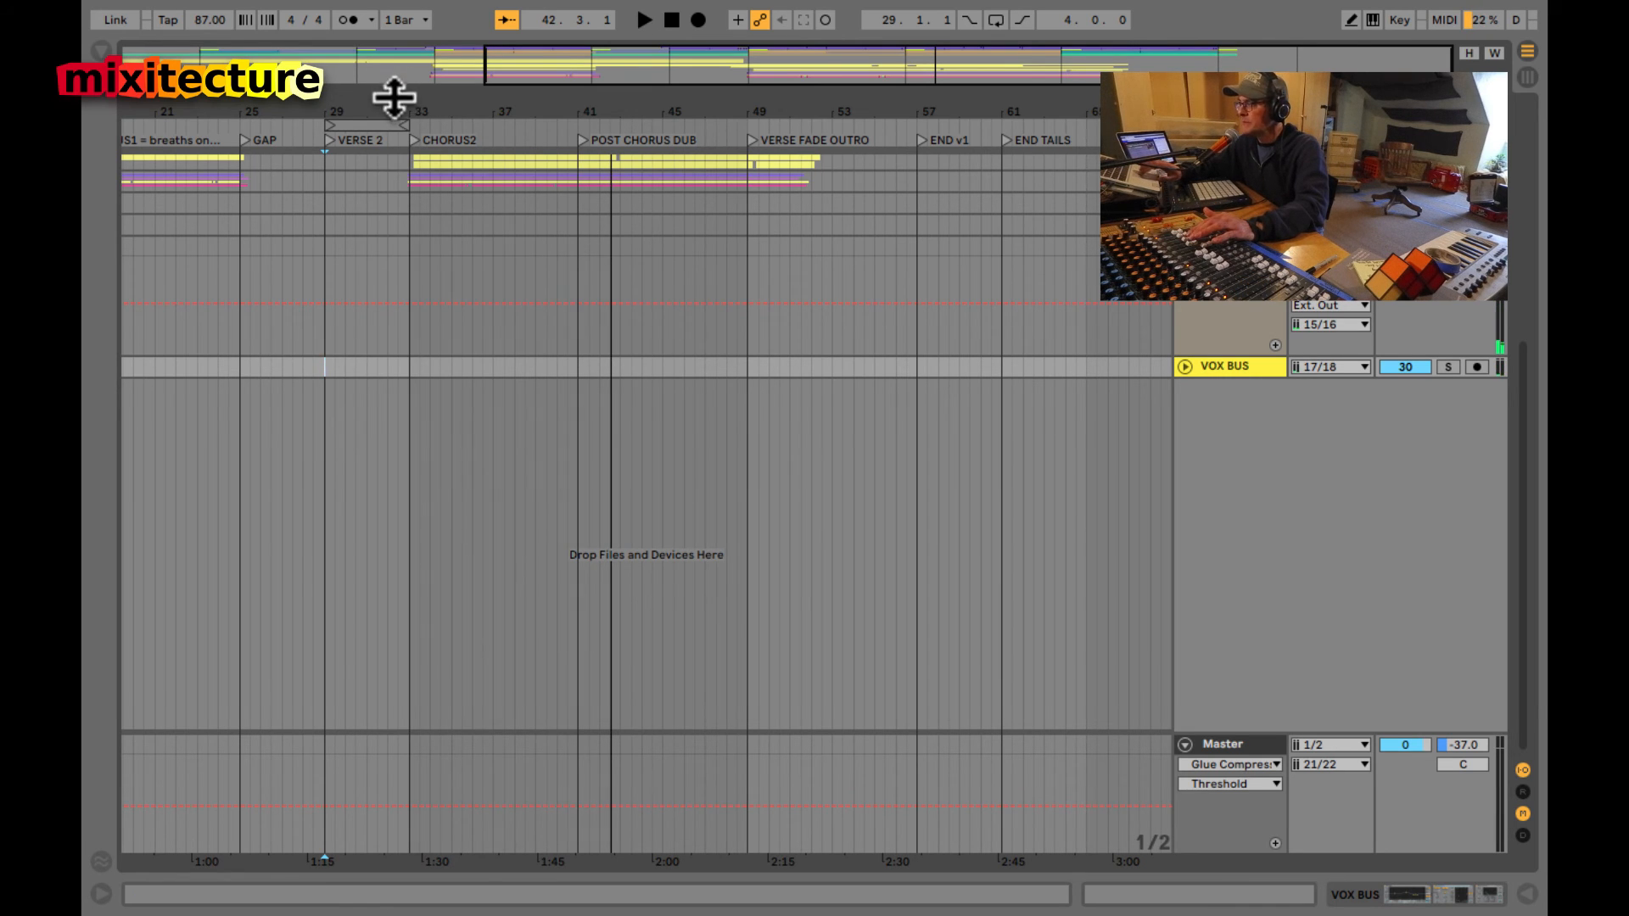
- Replay the song from bar 29, check the levels in the Session mixer with the return tracks shown, and stop playback
left_click_drag(398, 105, 480, 141)
scroll(497, 175, "up", 3)
scroll(496, 173, "up", 5)
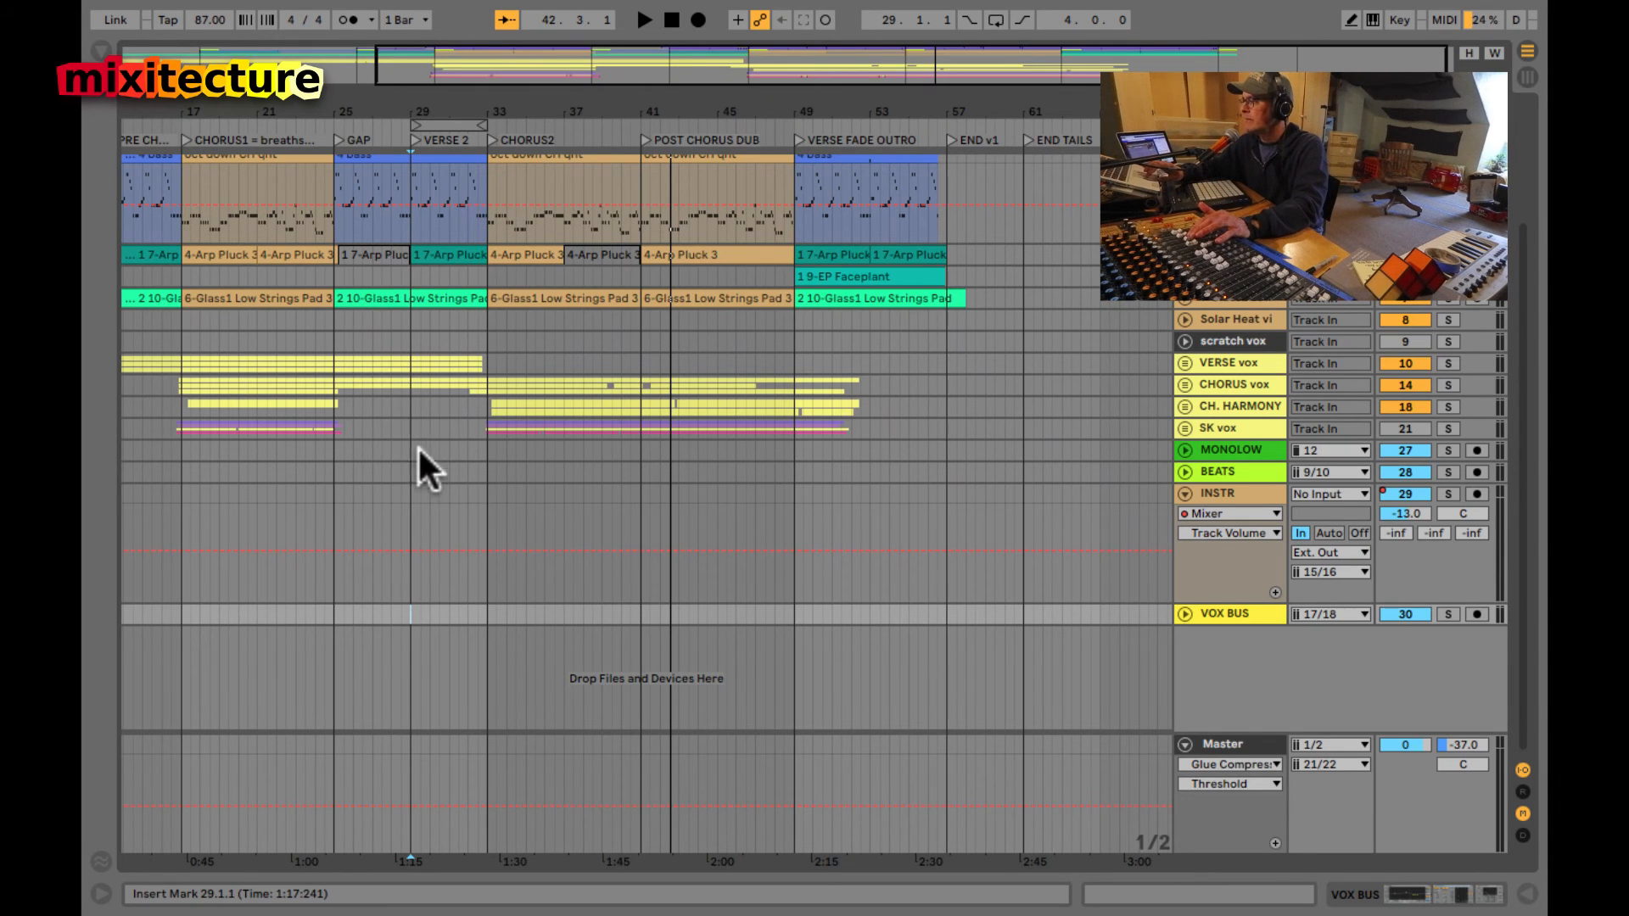
left_click(407, 467)
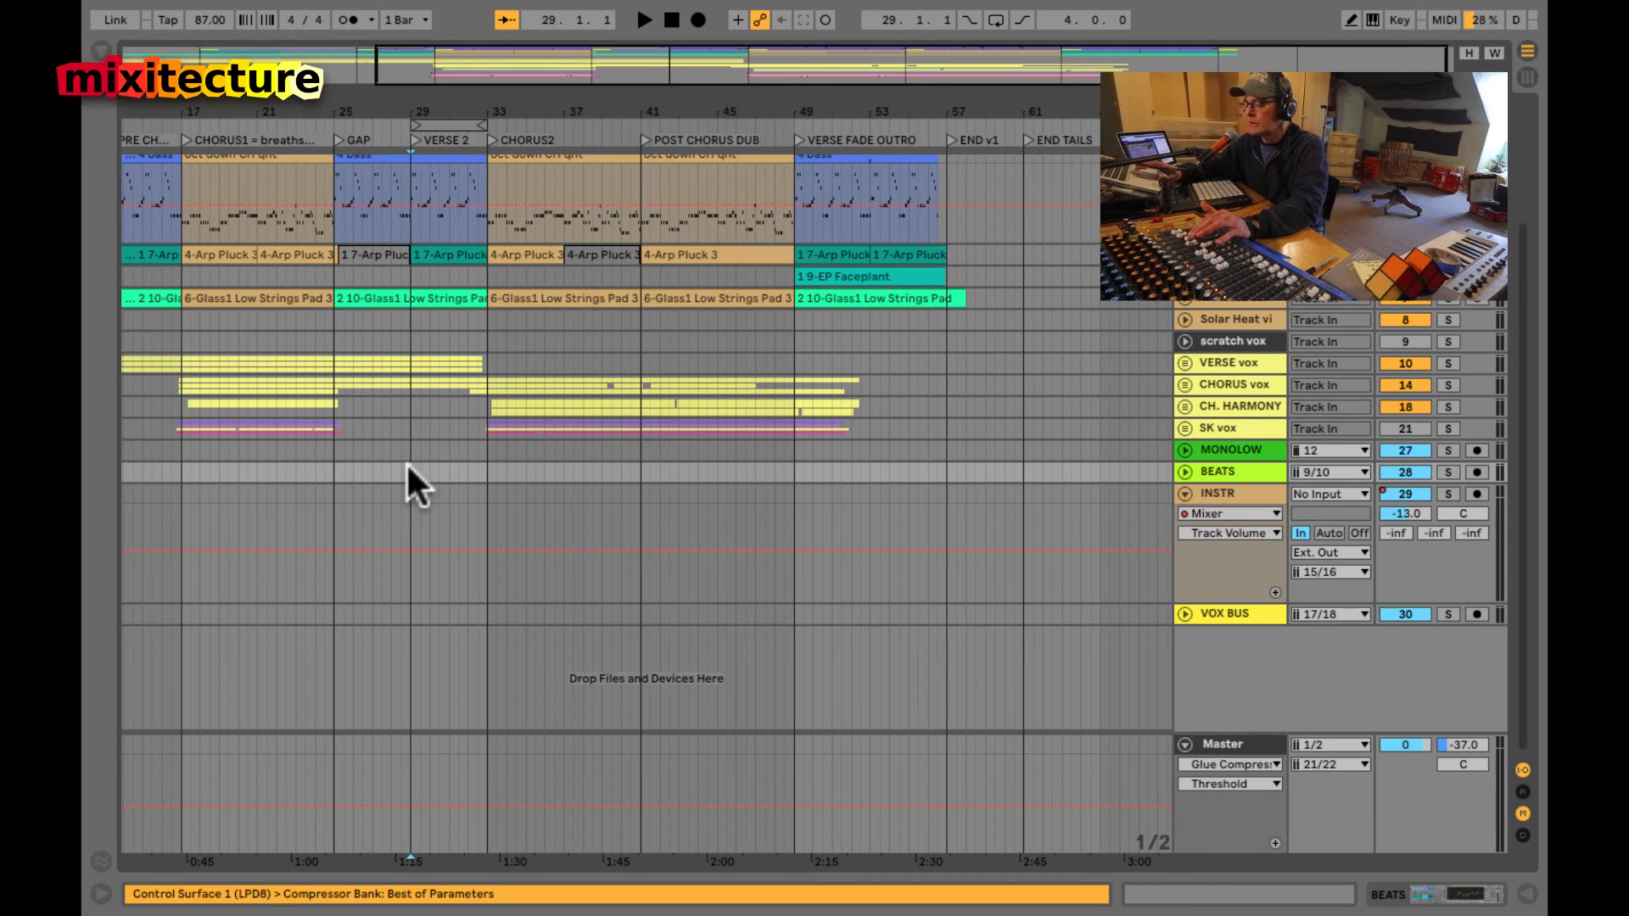
key("space")
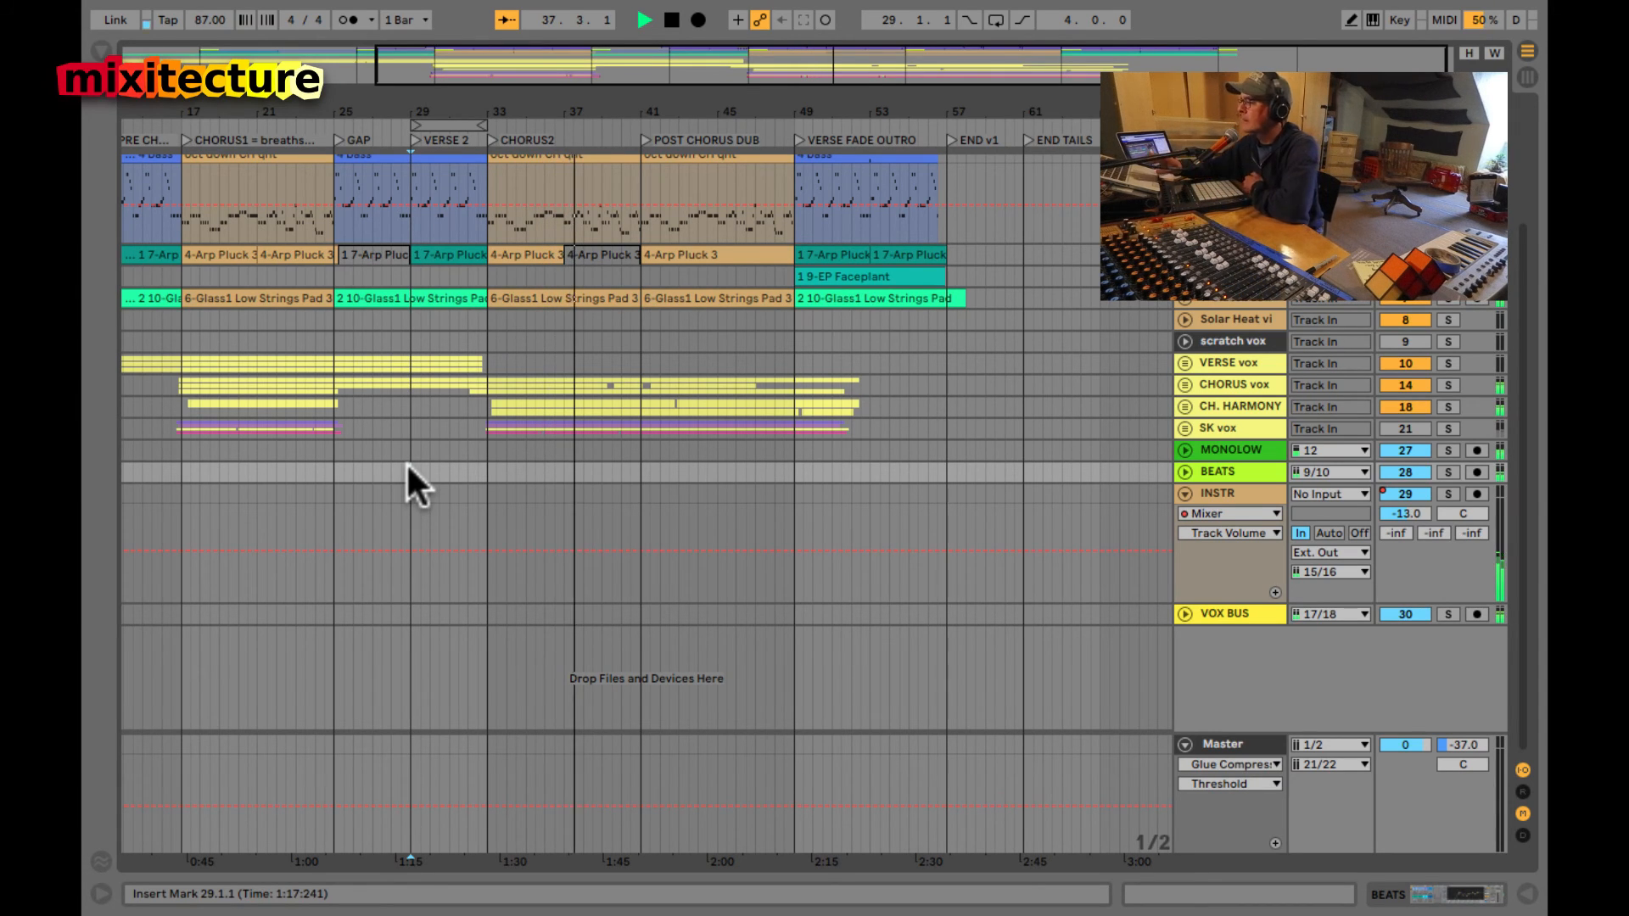
key("Tab")
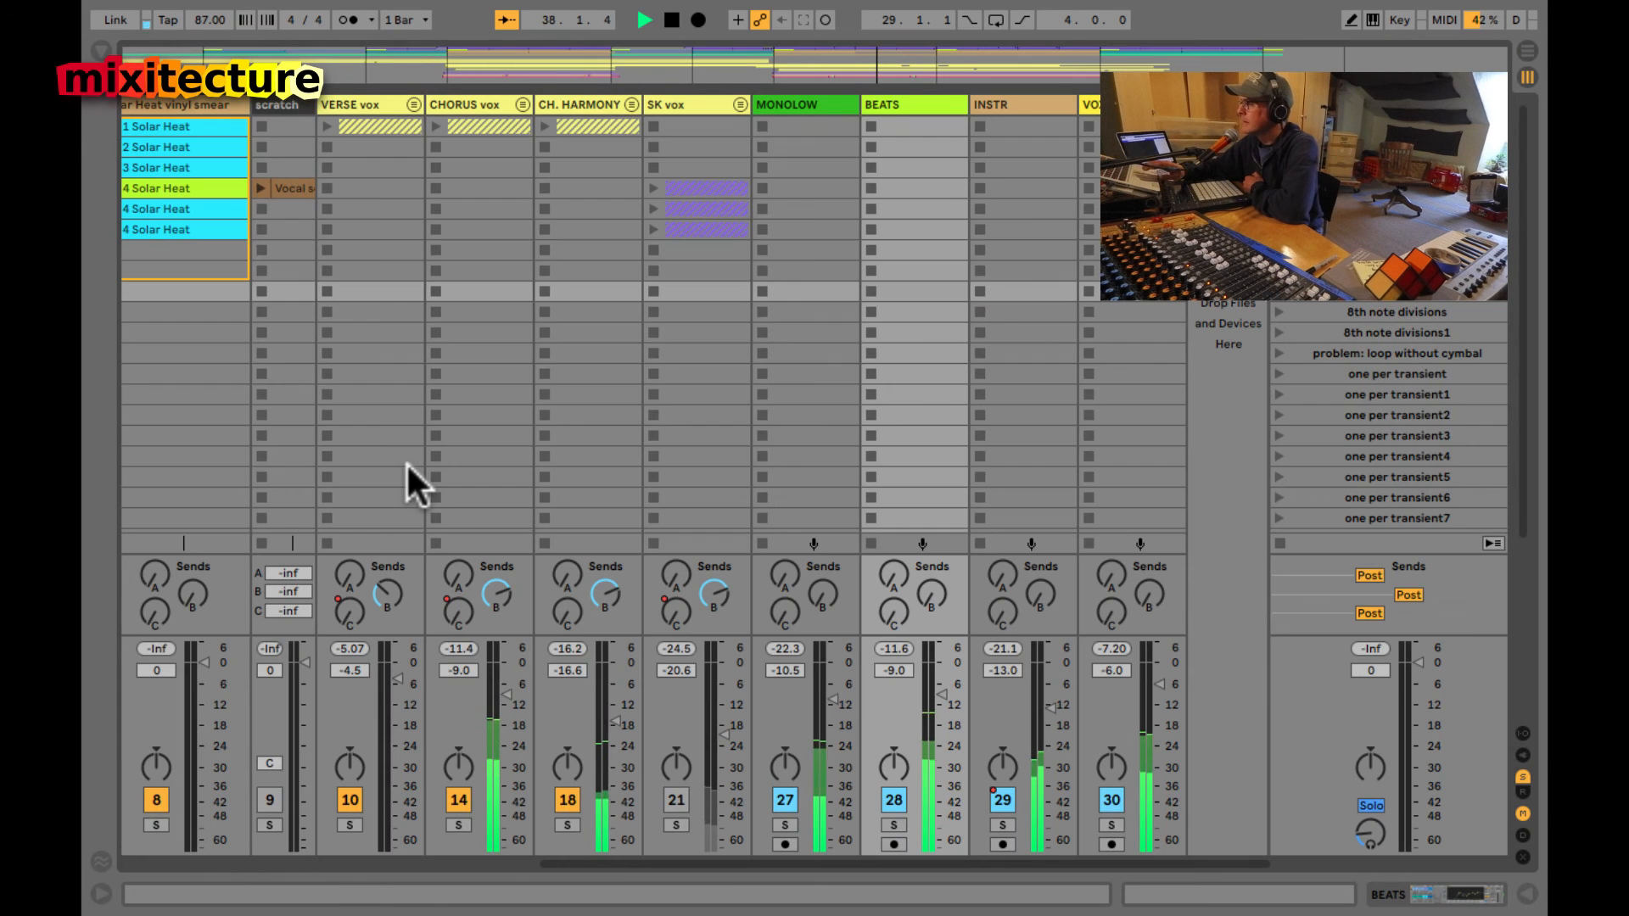
key("ctrl+alt+r")
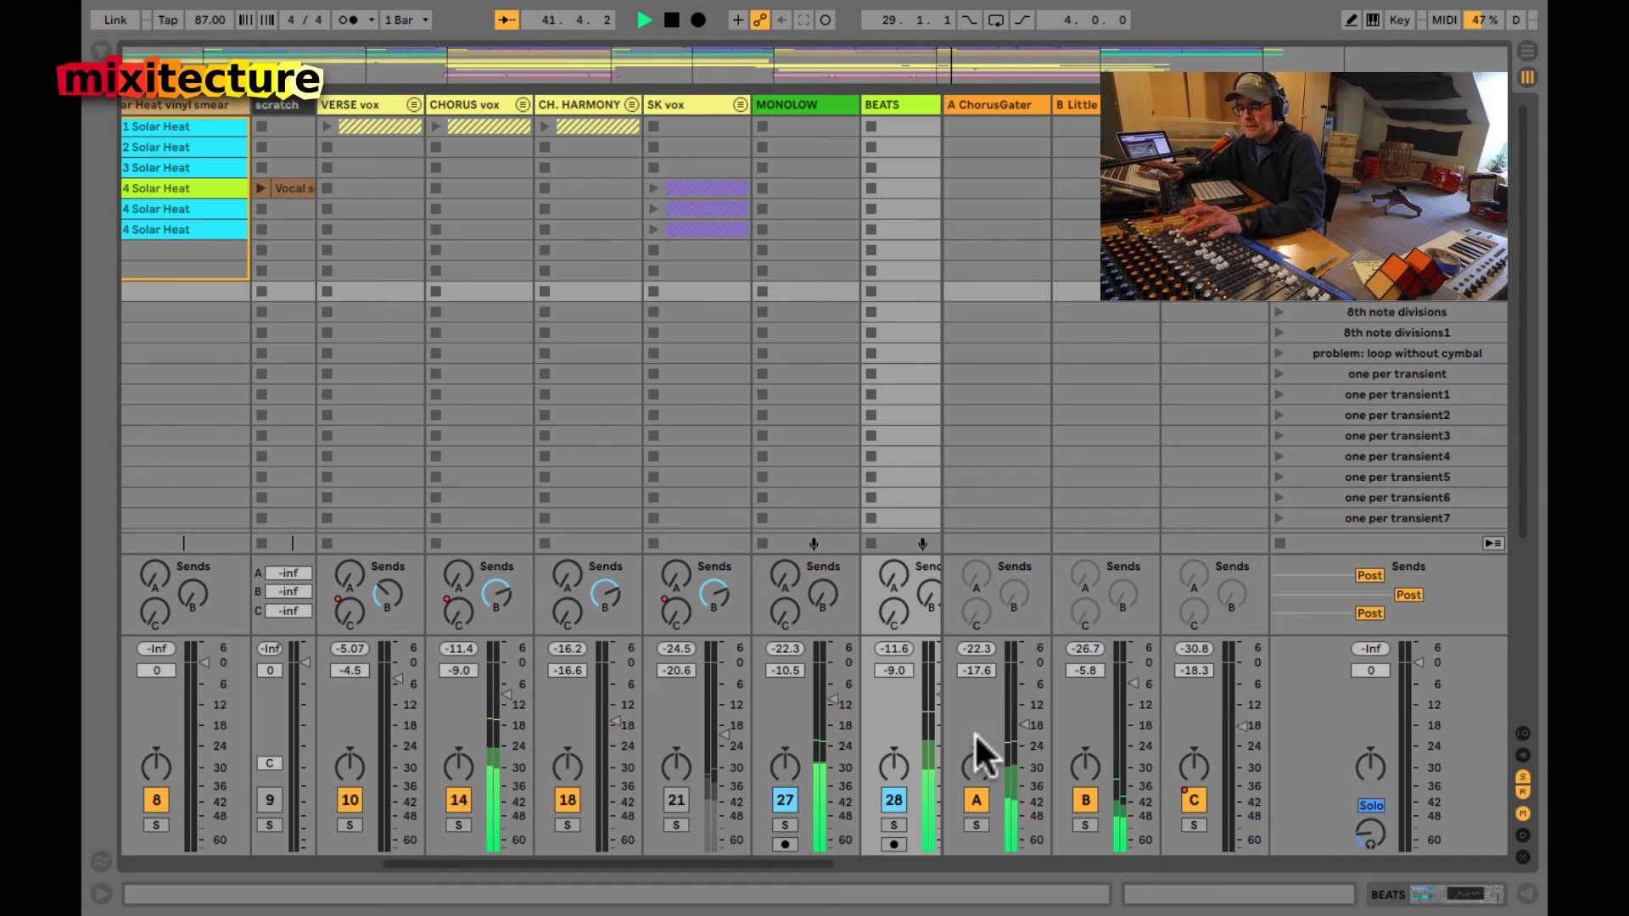
key("space")
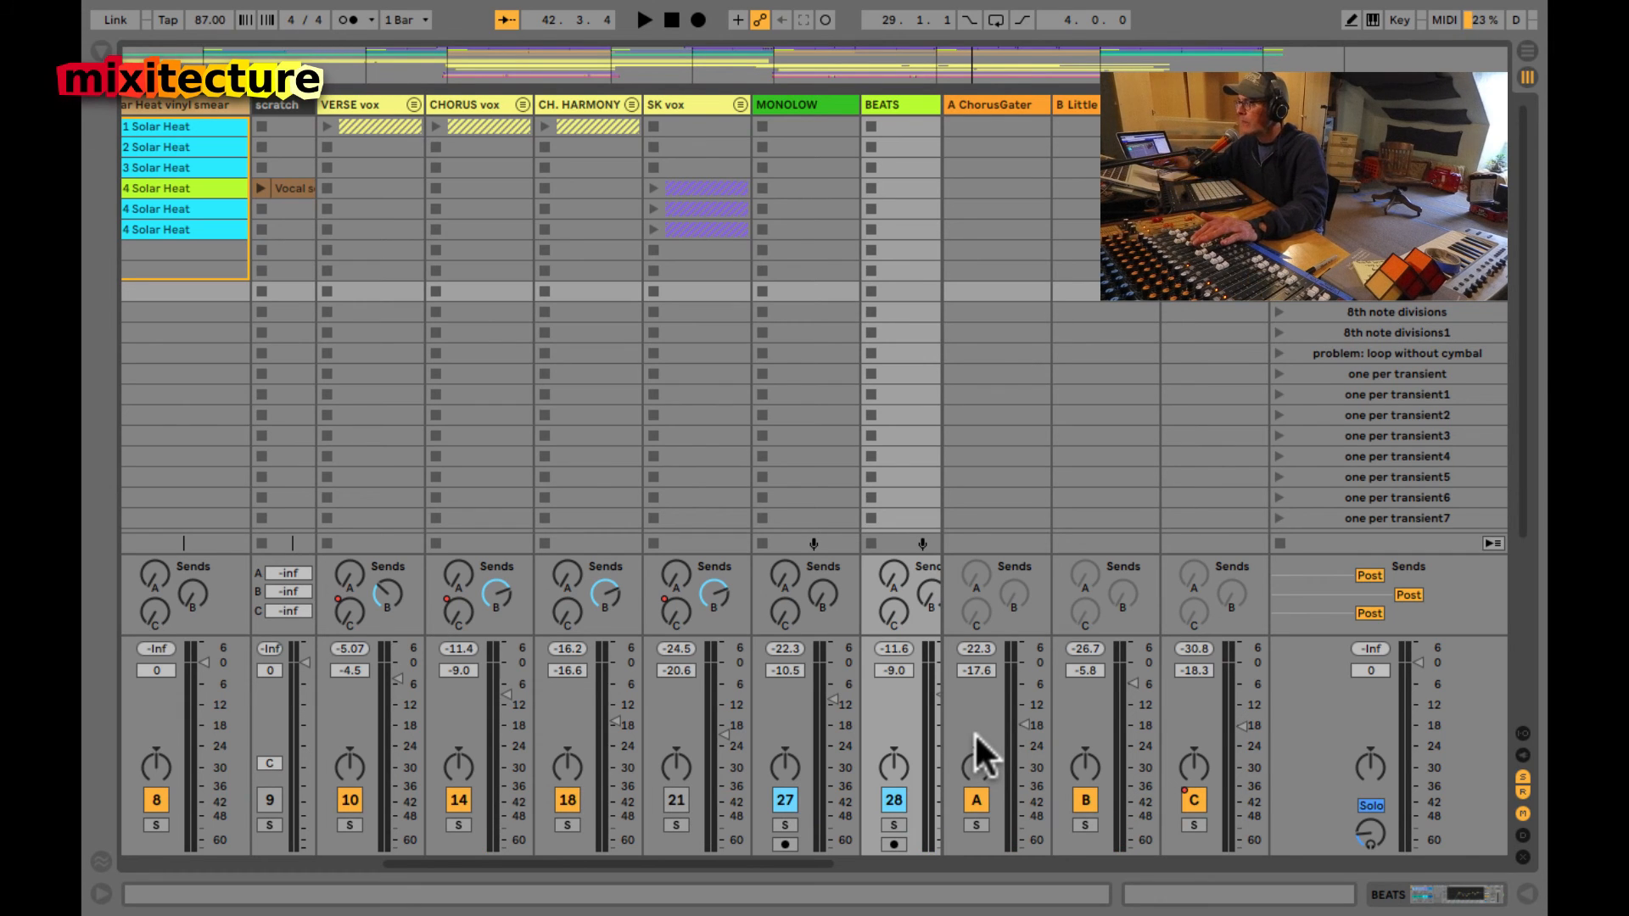
- Bring the bus tracks into view in the Session mixer and select INSTR and VOX BUS
scroll(890, 321, "right", 4)
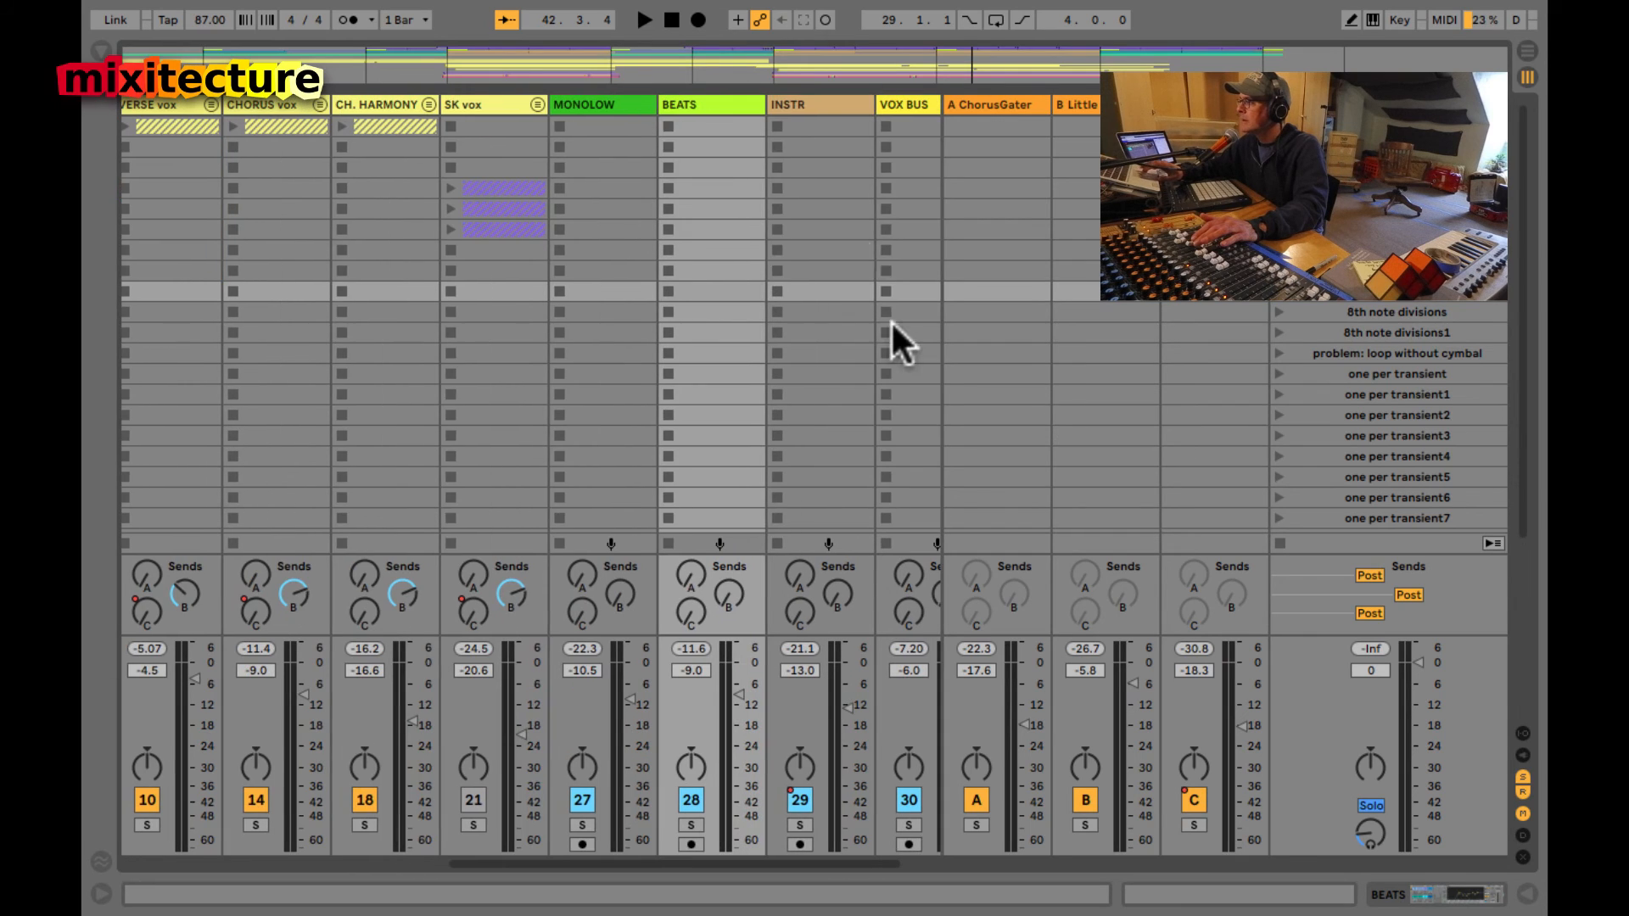
left_click(811, 100)
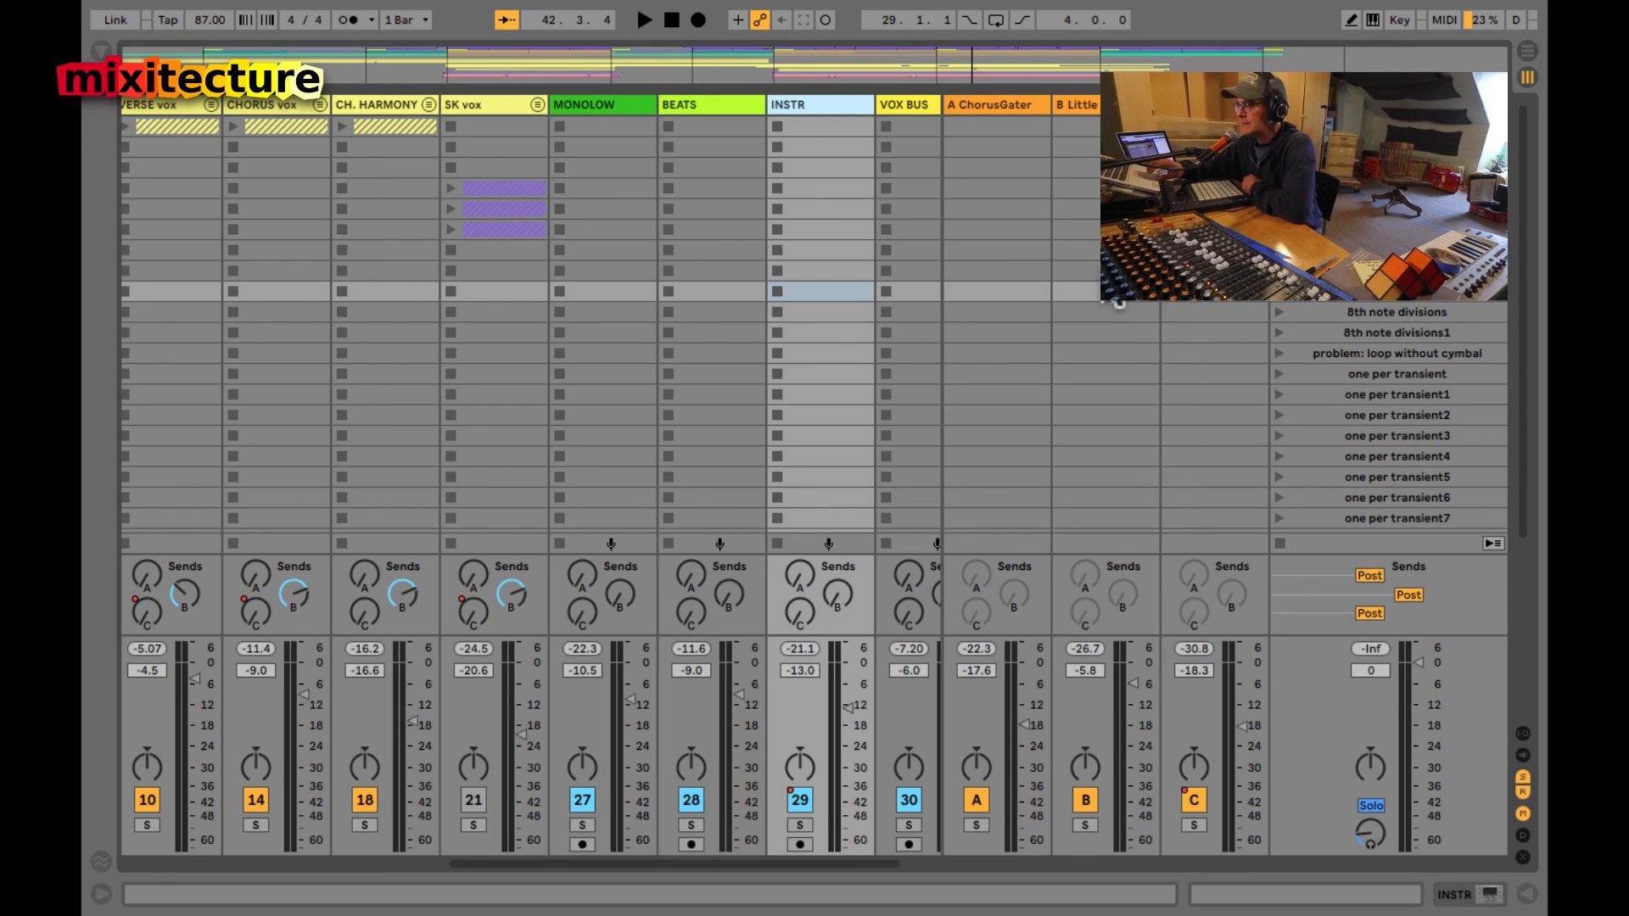
scroll(784, 216, "right", 3)
scroll(784, 216, "down", 1)
left_click(785, 217)
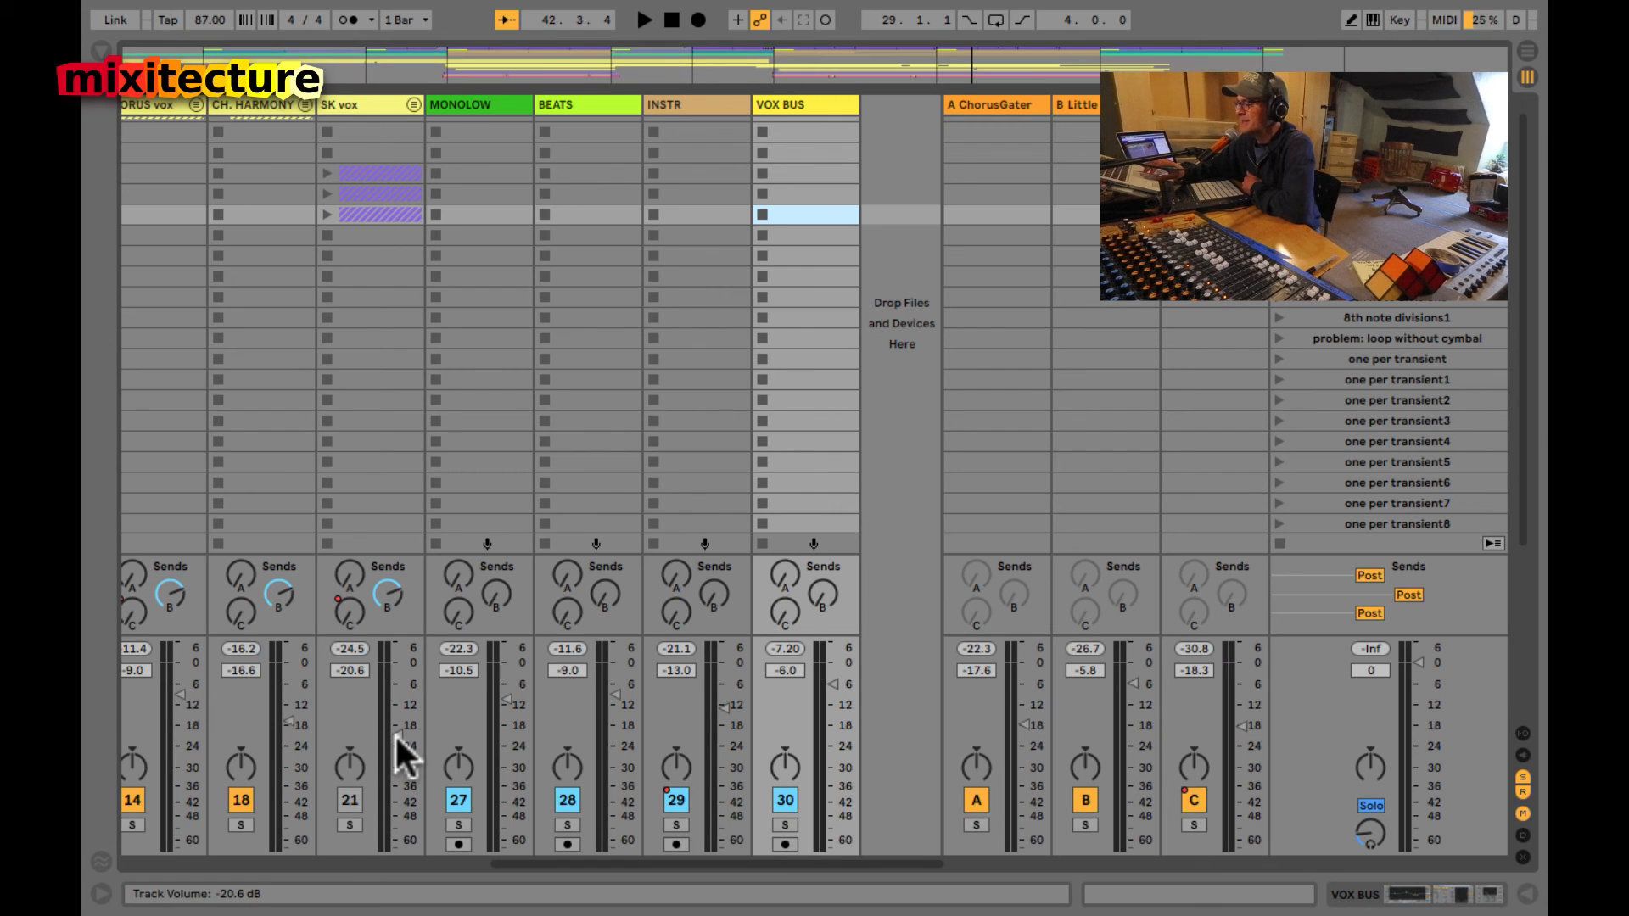
- Play from bar 32, activate the SK vox group in the Session mixer and raise its volume to -10.7 dB
key("Tab")
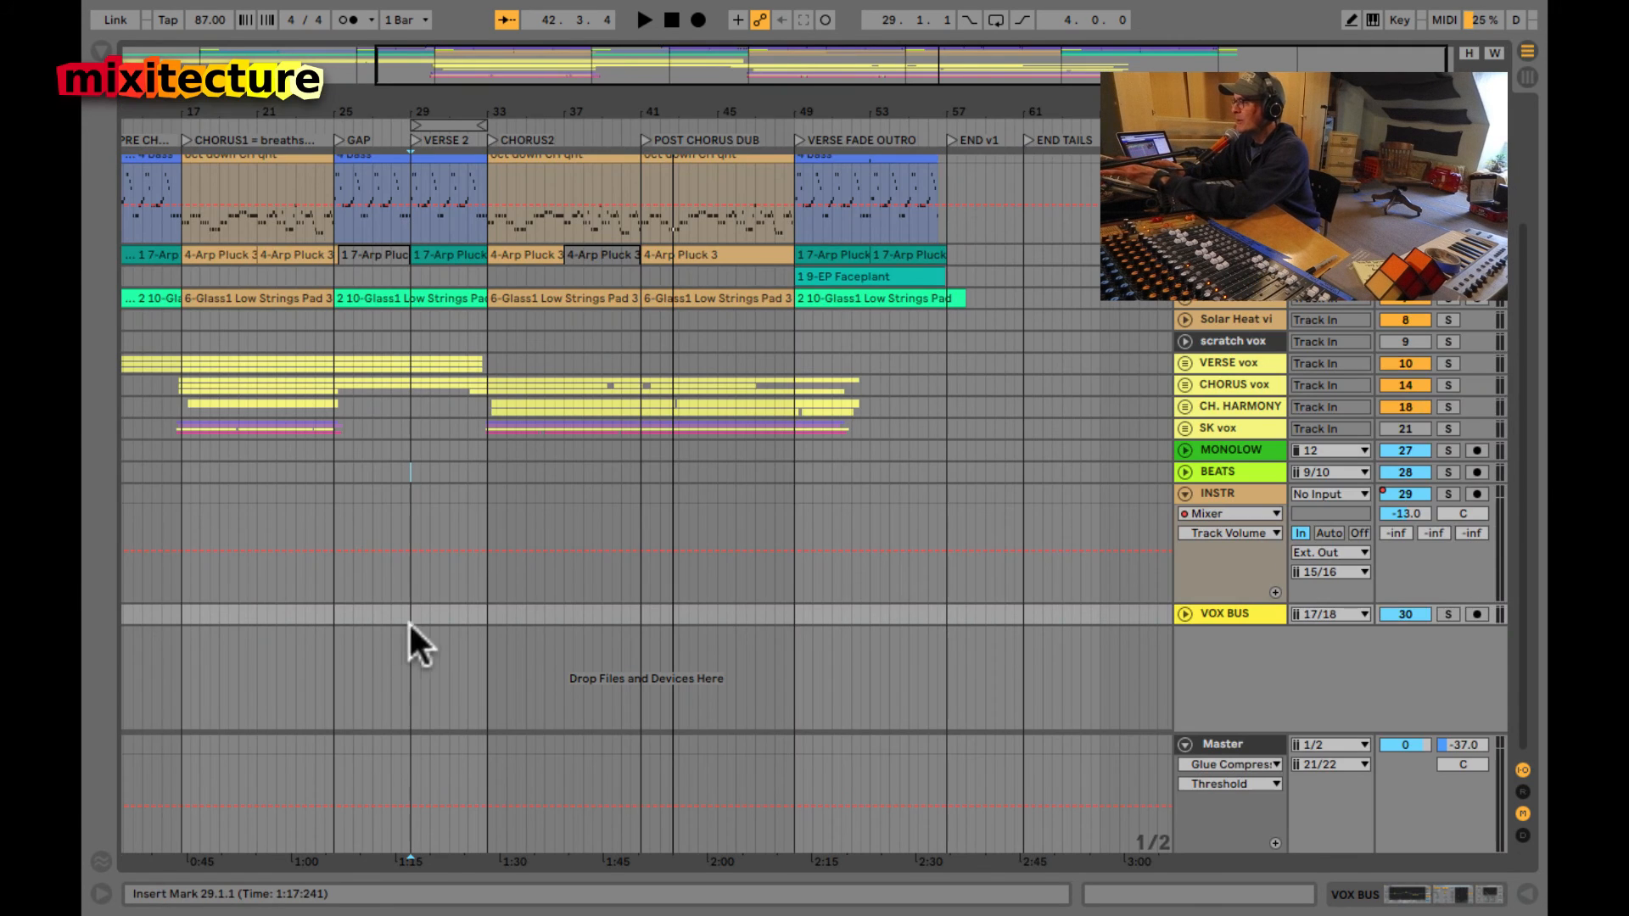
left_click(465, 514)
key("space")
key("Tab")
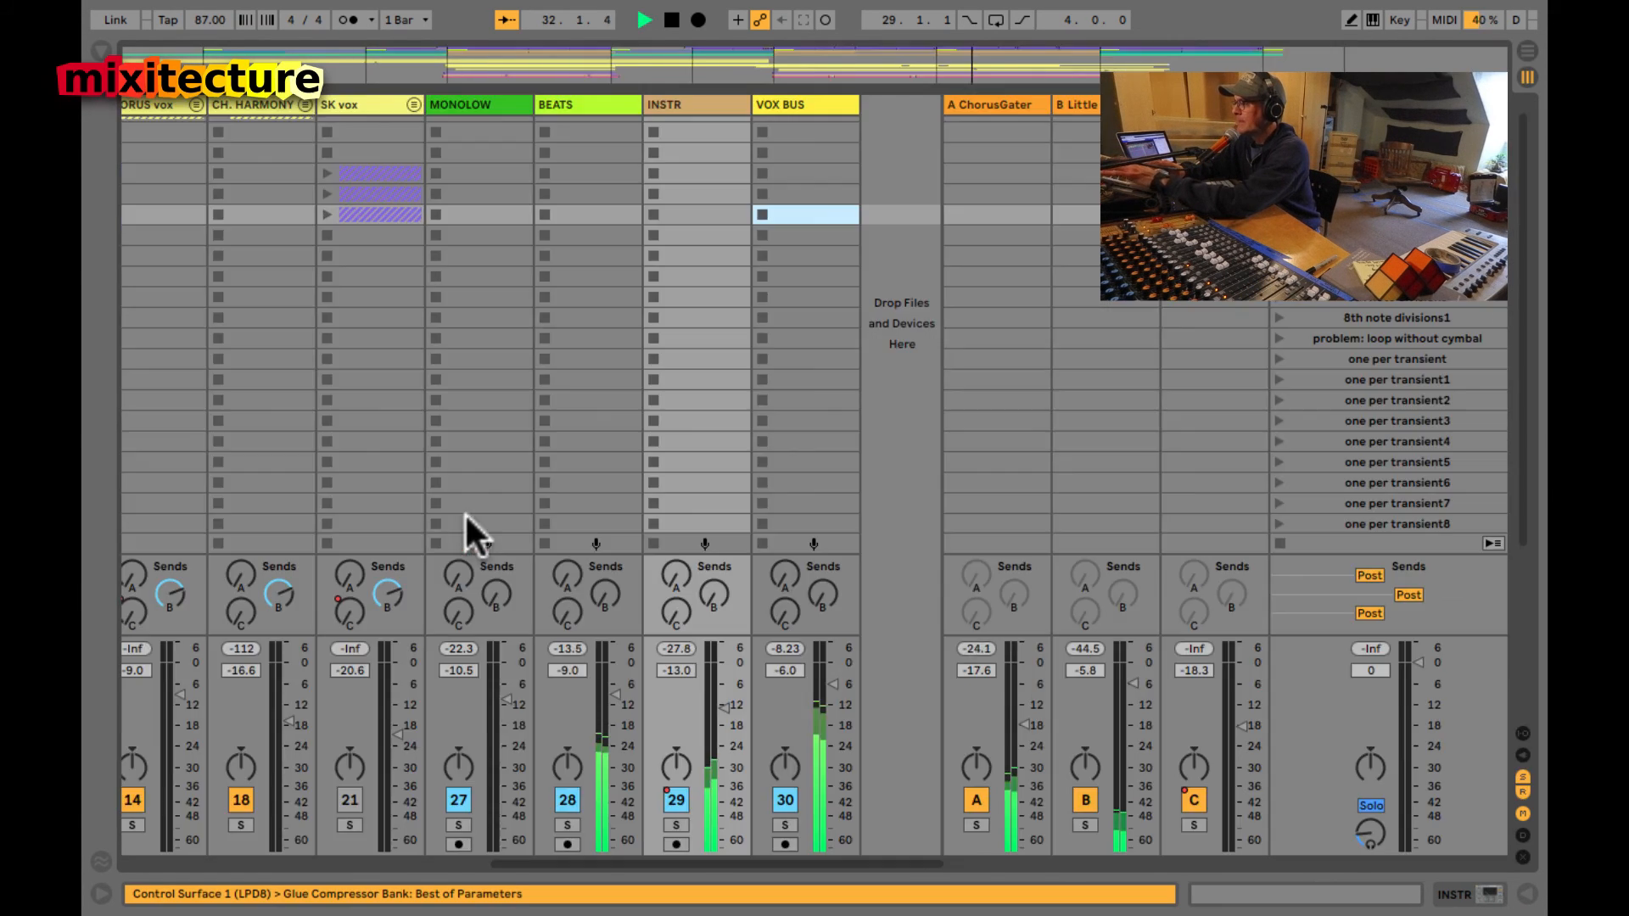
left_click_drag(390, 762, 392, 757)
left_click(347, 825)
left_click(344, 825)
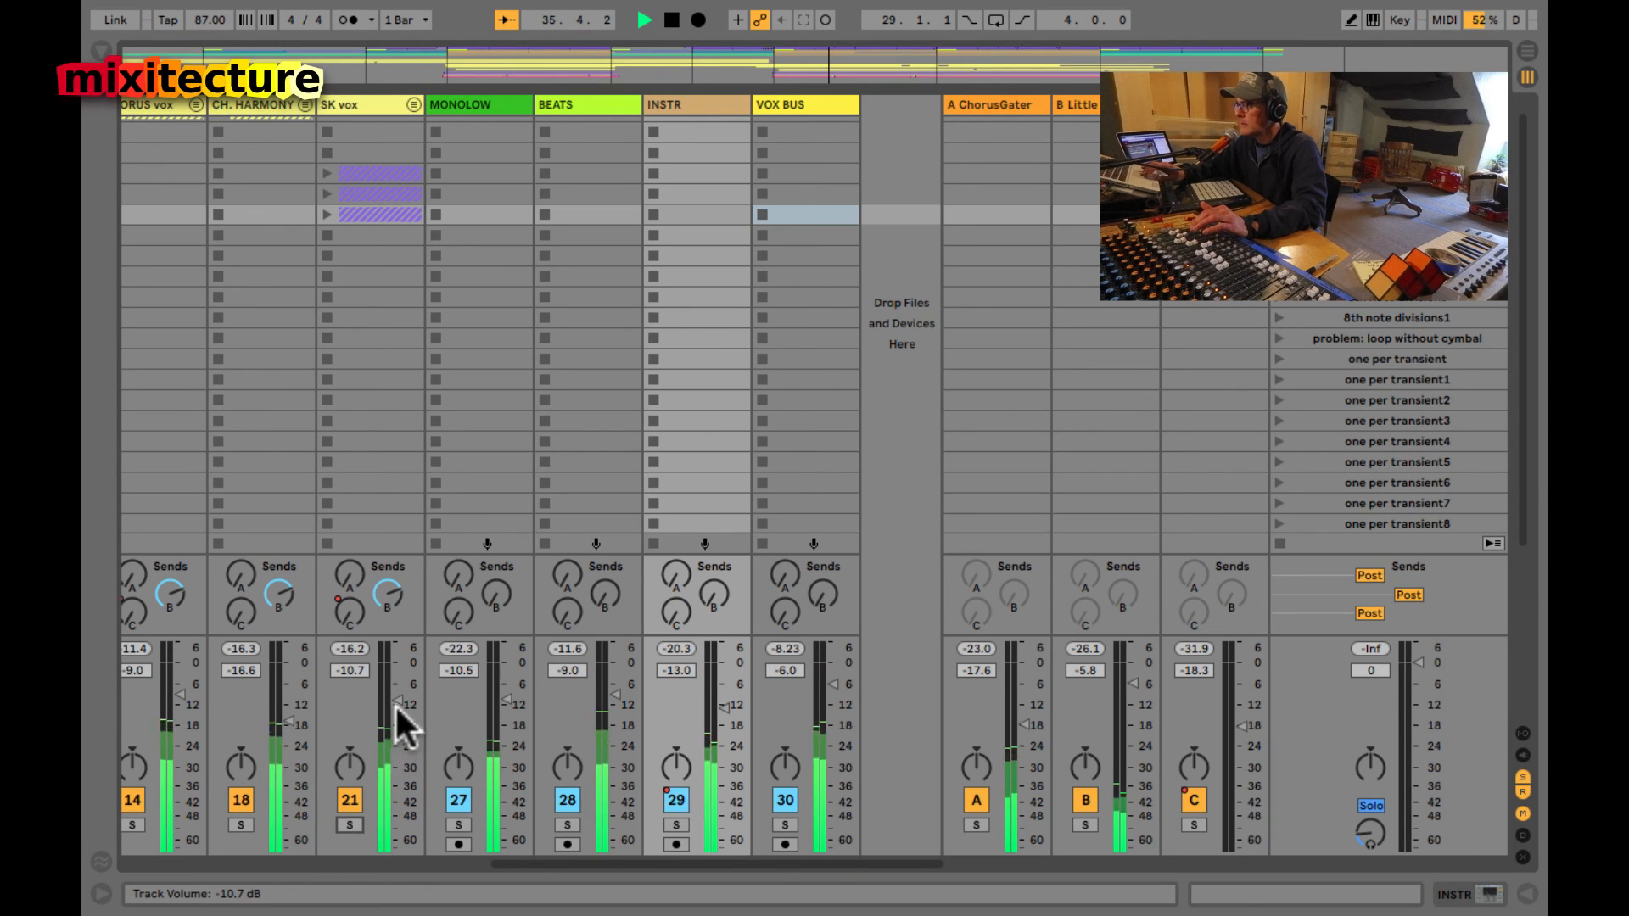
- Lower the SK vox group's volume to -16.6 dB during playback, trying -12.4 dB and -15.3 dB on the way
left_click_drag(395, 701, 395, 710)
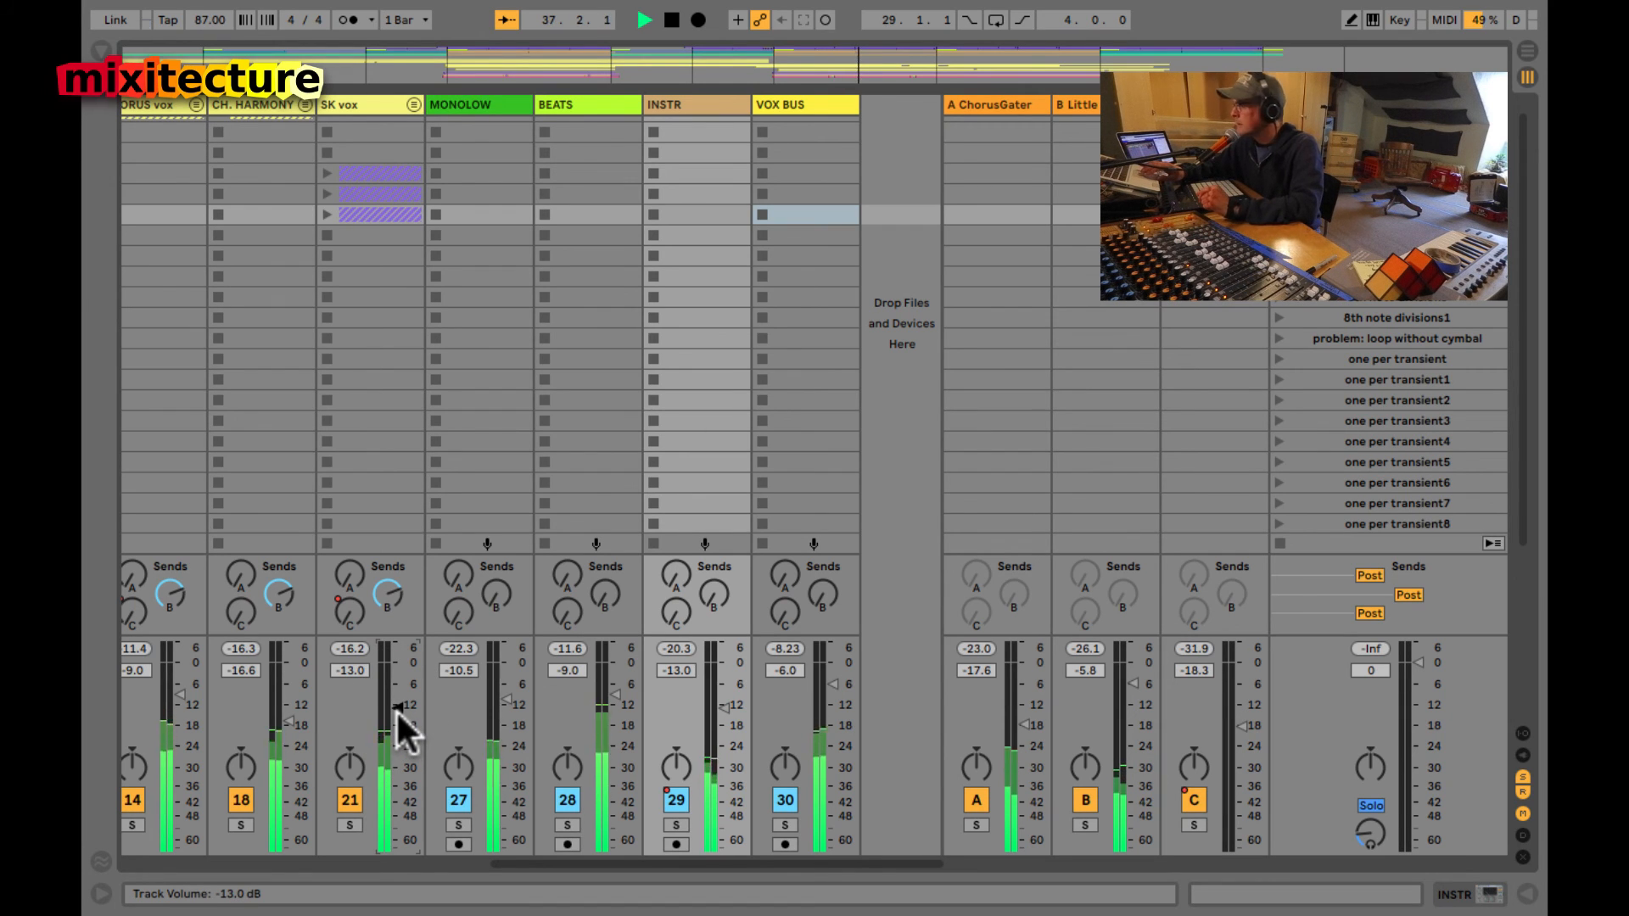
left_click_drag(395, 709, 395, 701)
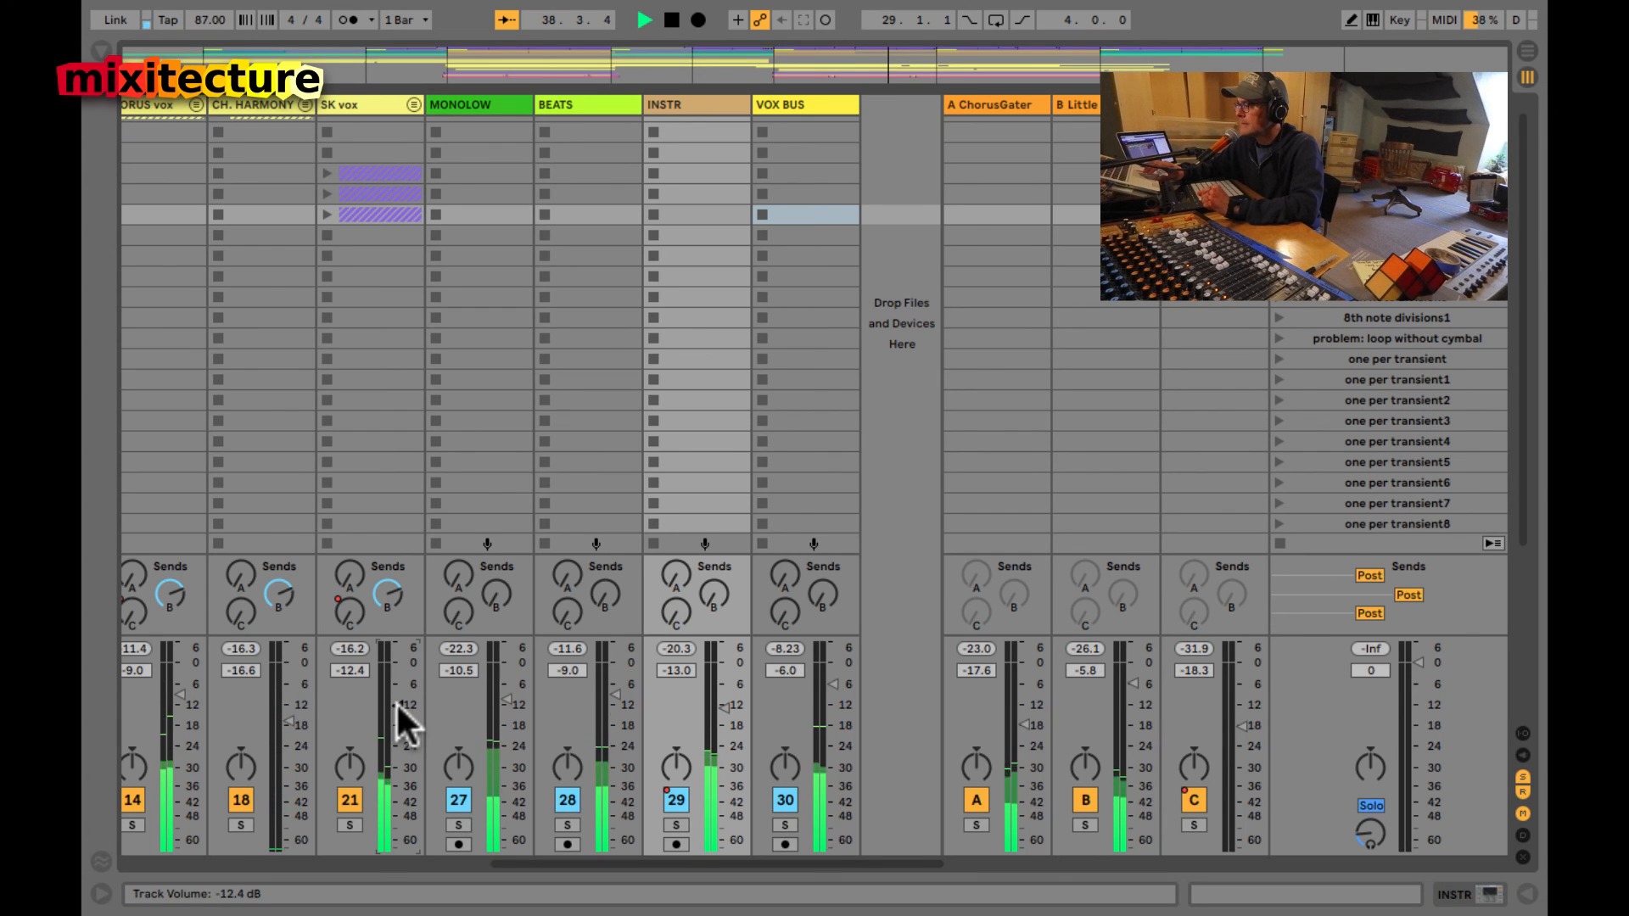
key("ctrl+alt+l")
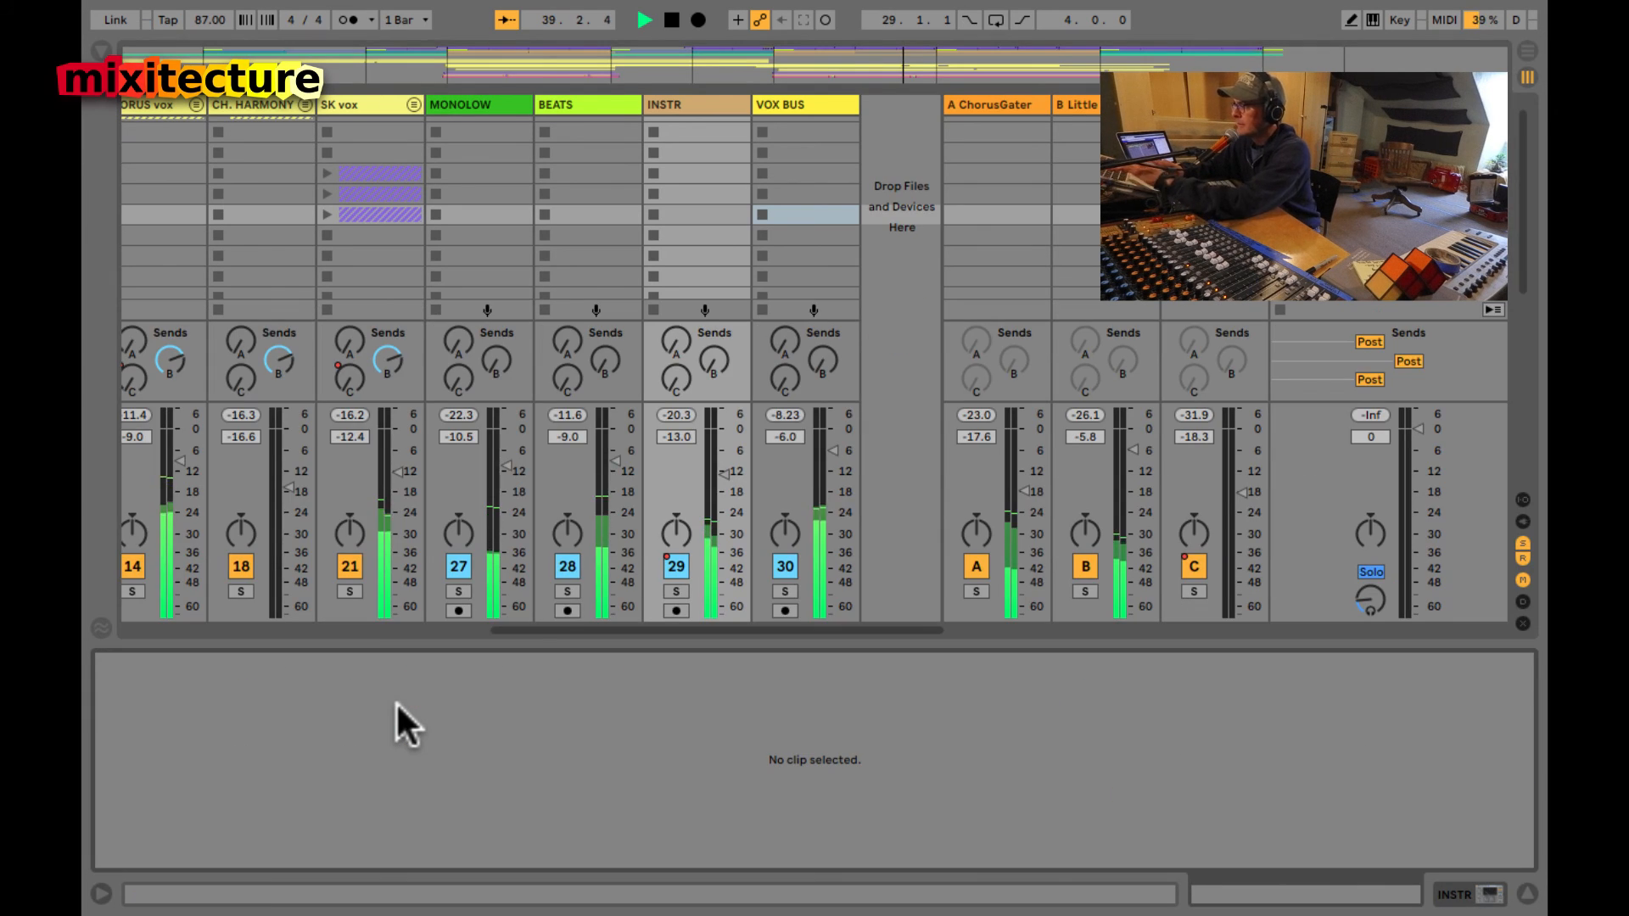
scroll(266, 455, "left", 2)
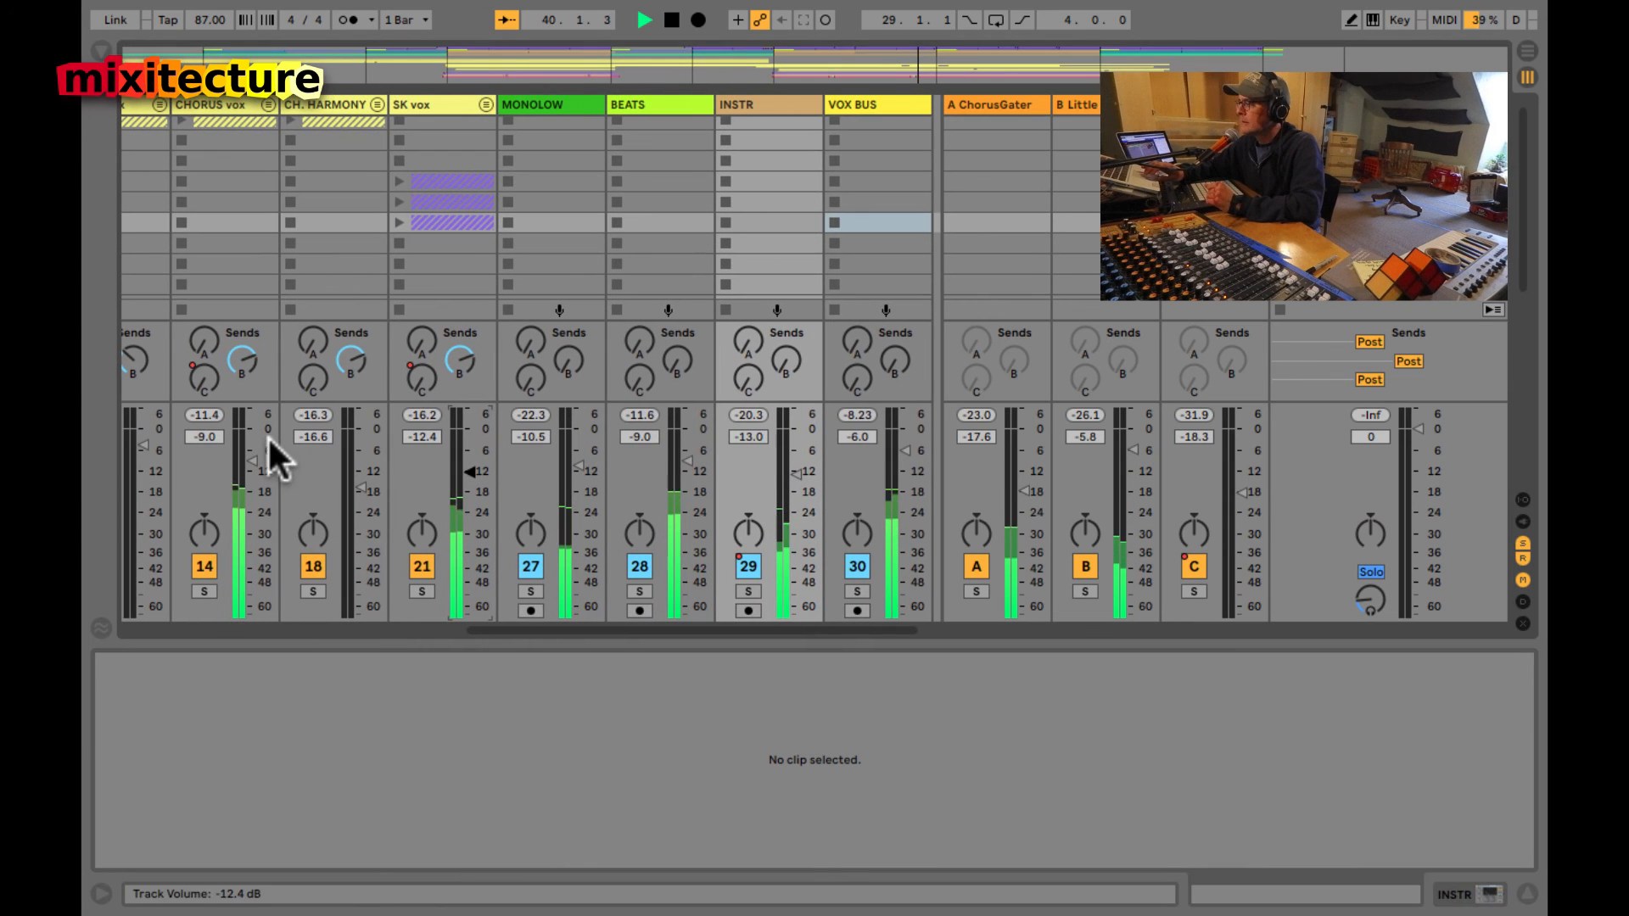
mouse_move(466, 471)
left_mouse_down()
mouse_move(466, 451)
mouse_move(468, 480)
left_mouse_up()
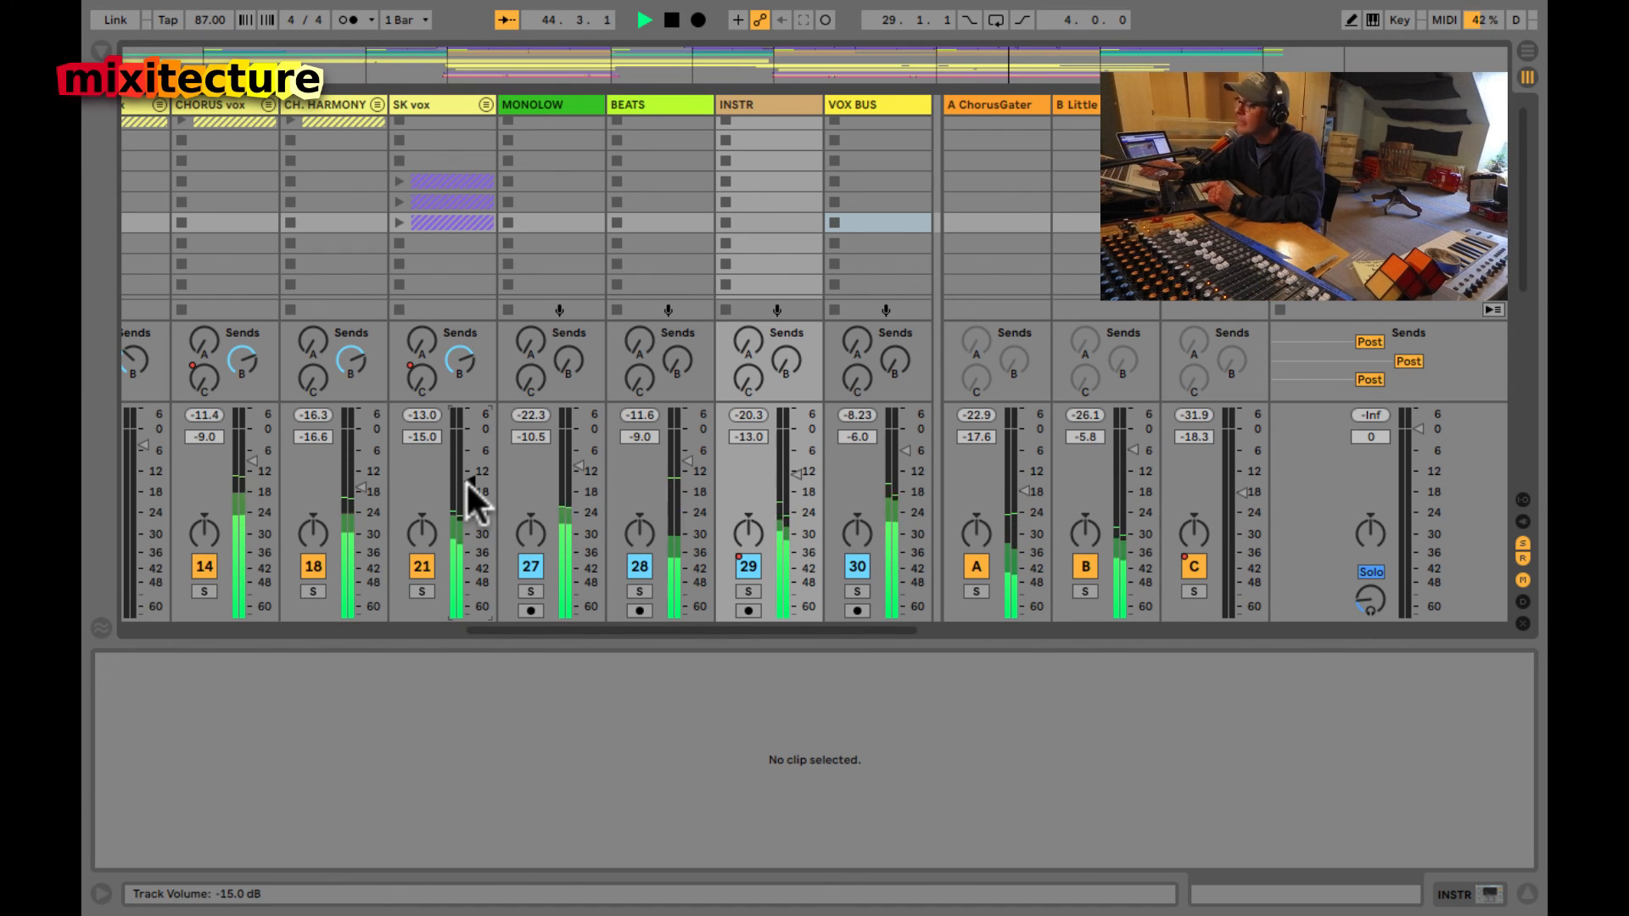
left_click_drag(468, 480, 467, 481)
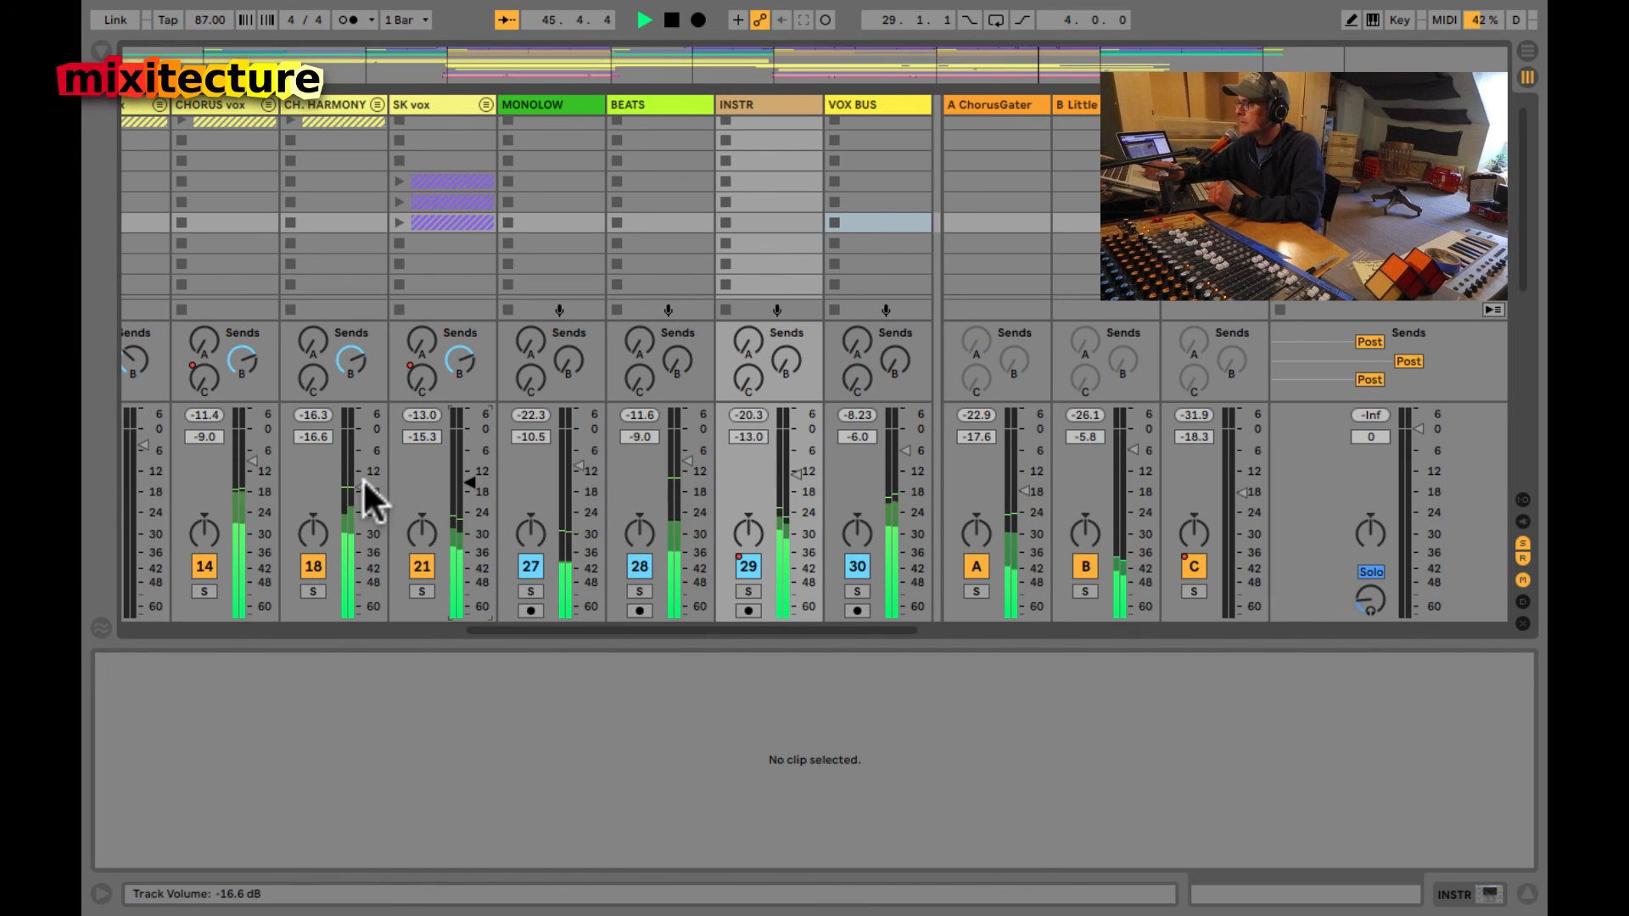
scroll(363, 479, "left", 2)
scroll(363, 478, "right", 2)
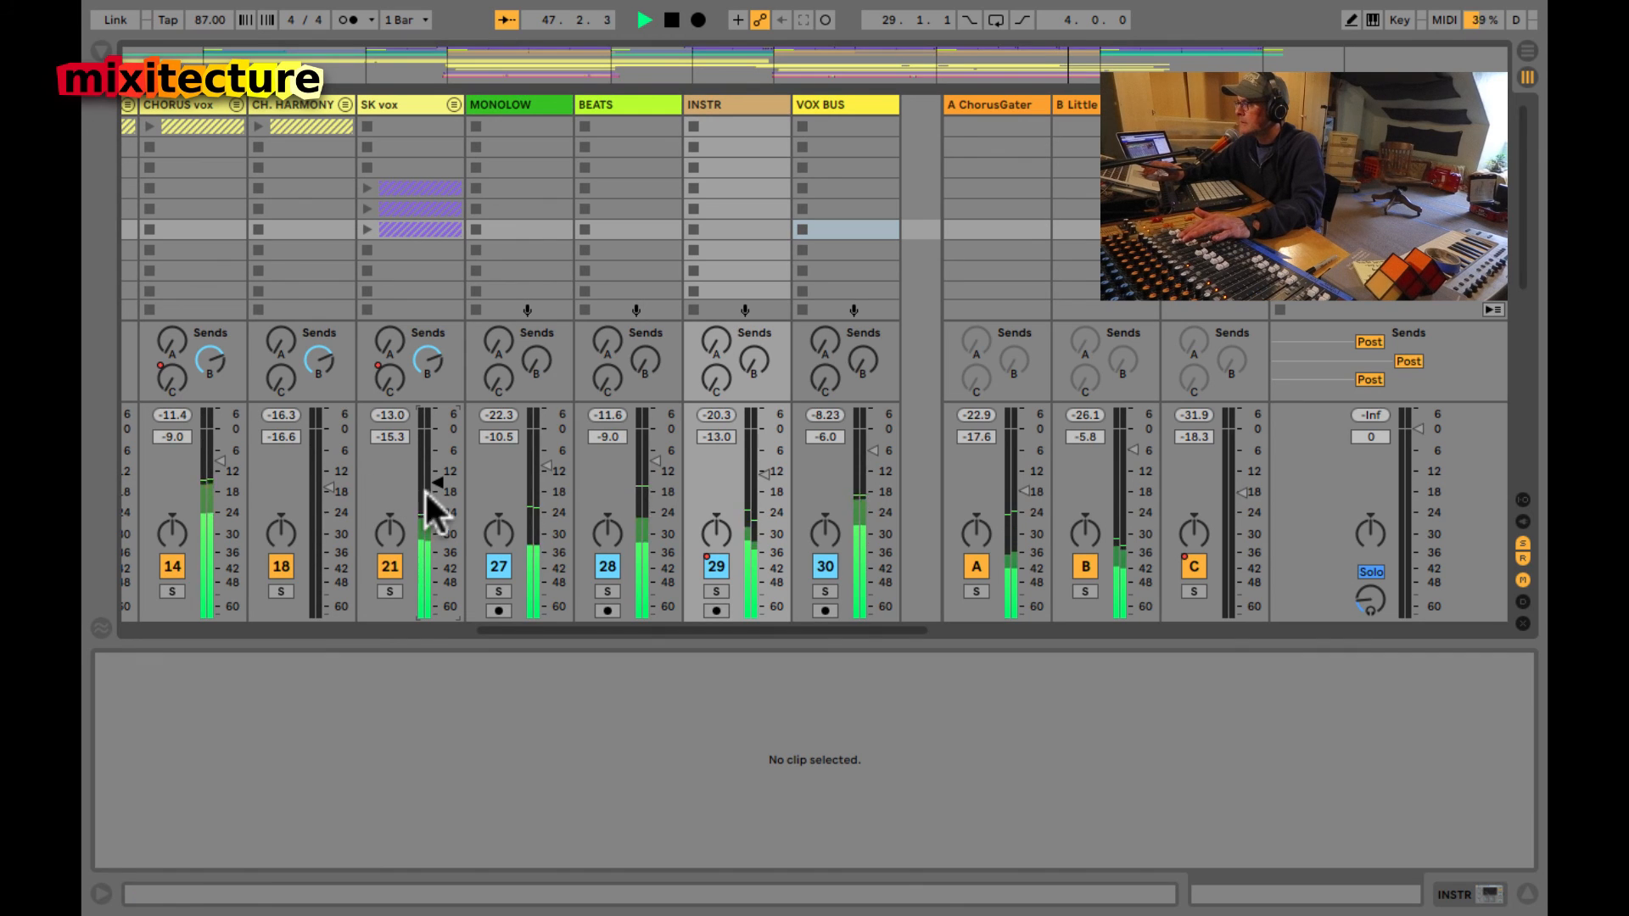
left_click_drag(438, 482, 438, 488)
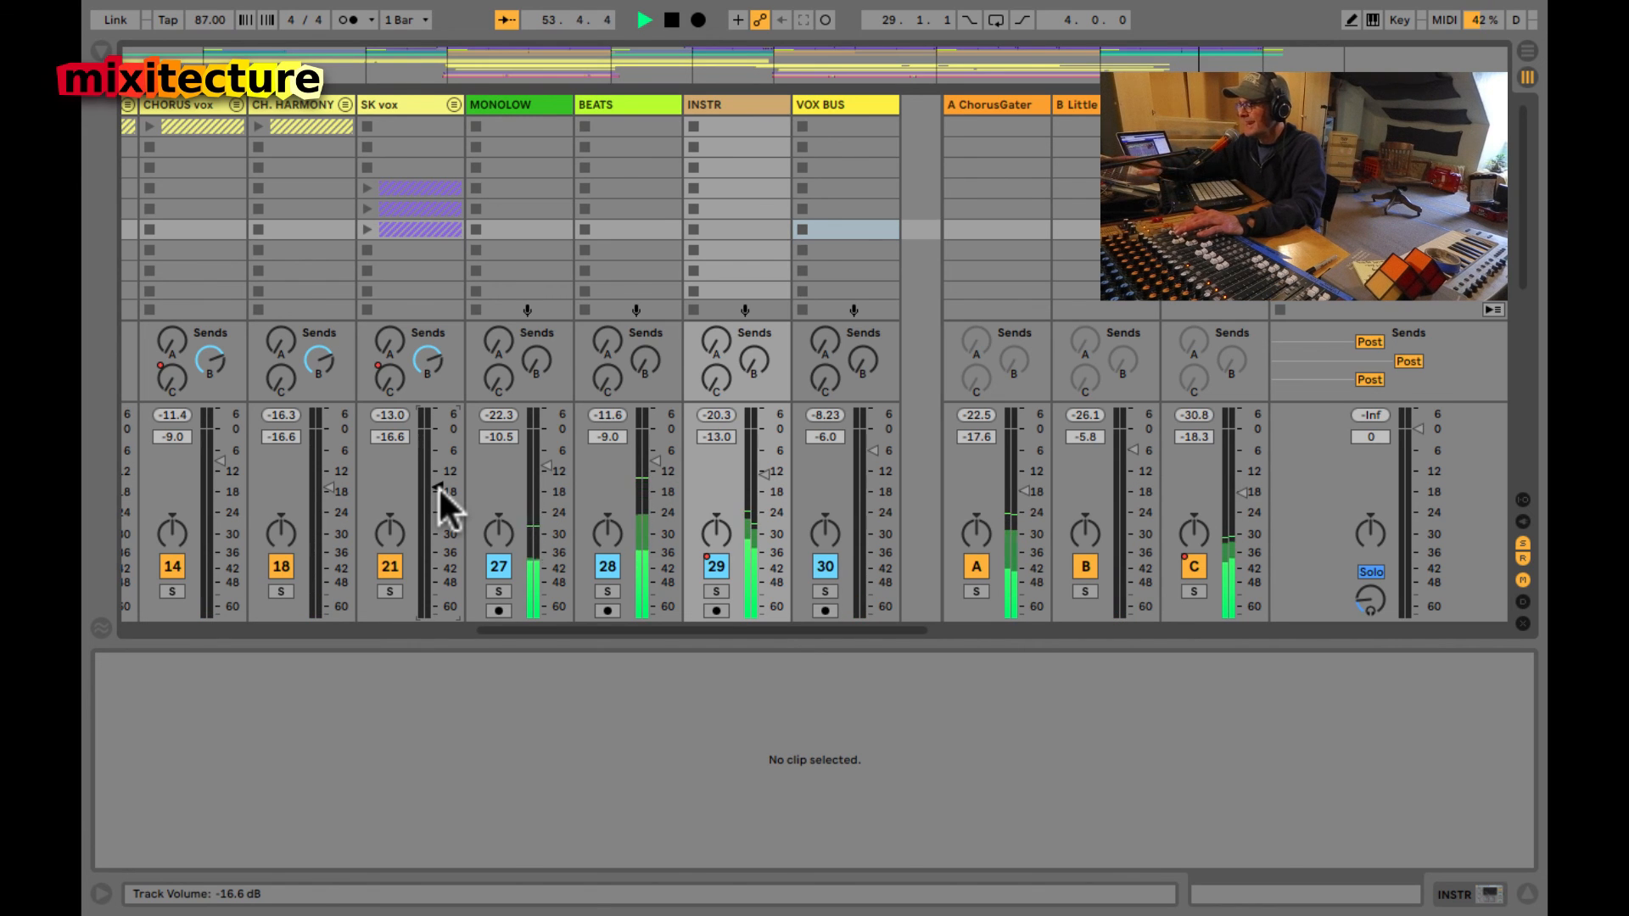
- Show the arrangement, let the outro play past END v1 at bar 57, and stop playback
key("Tab")
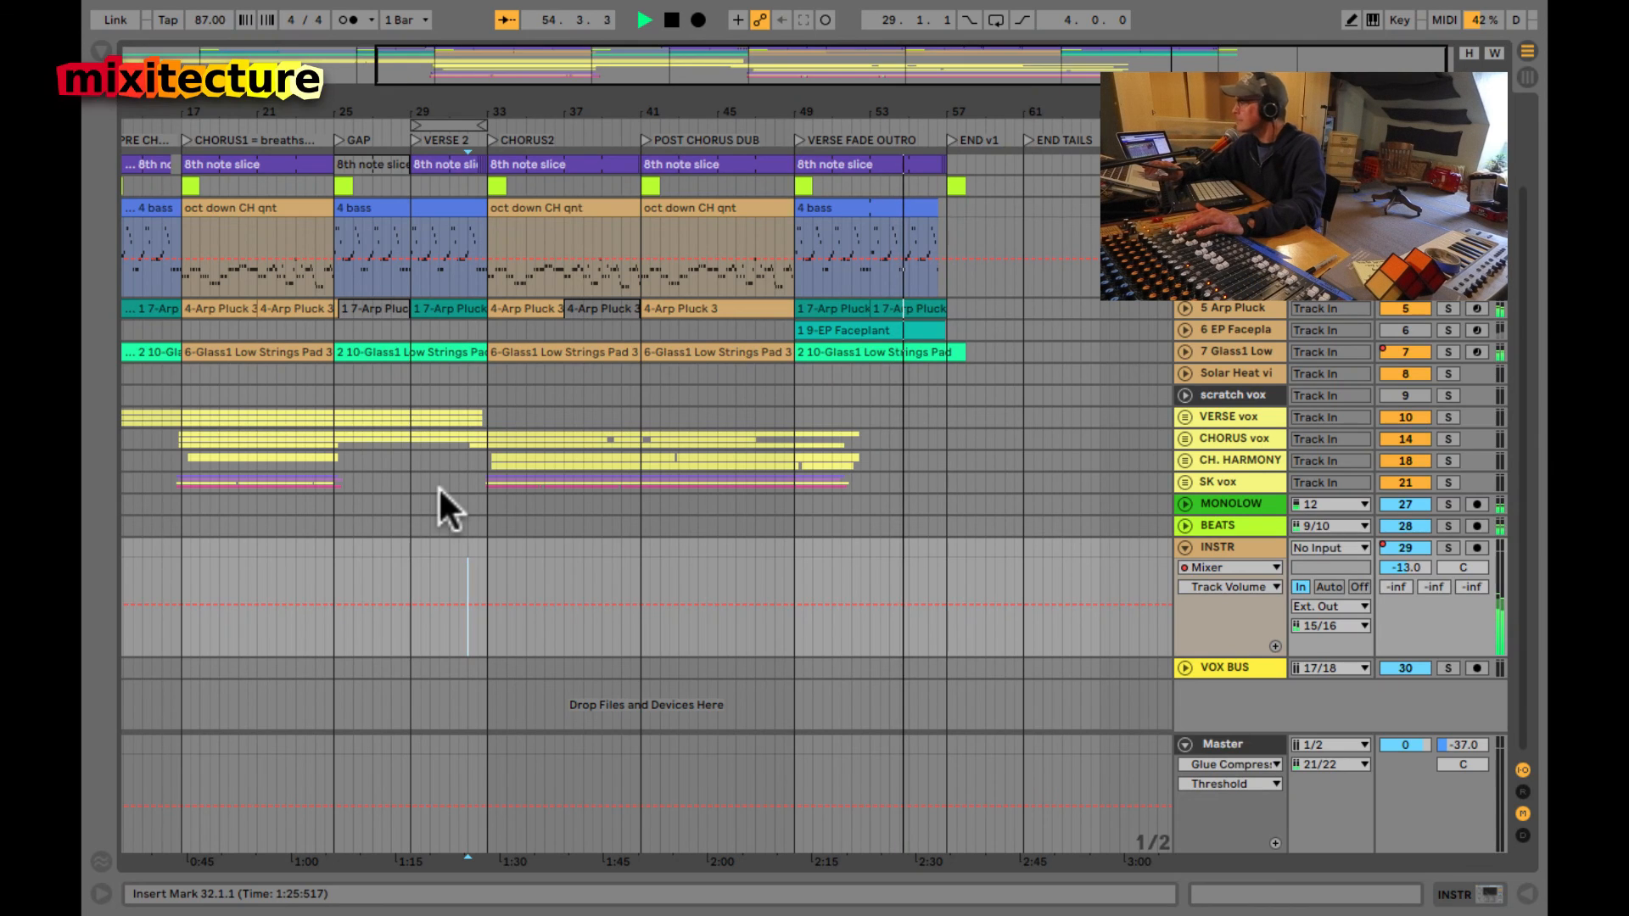
left_click(691, 549)
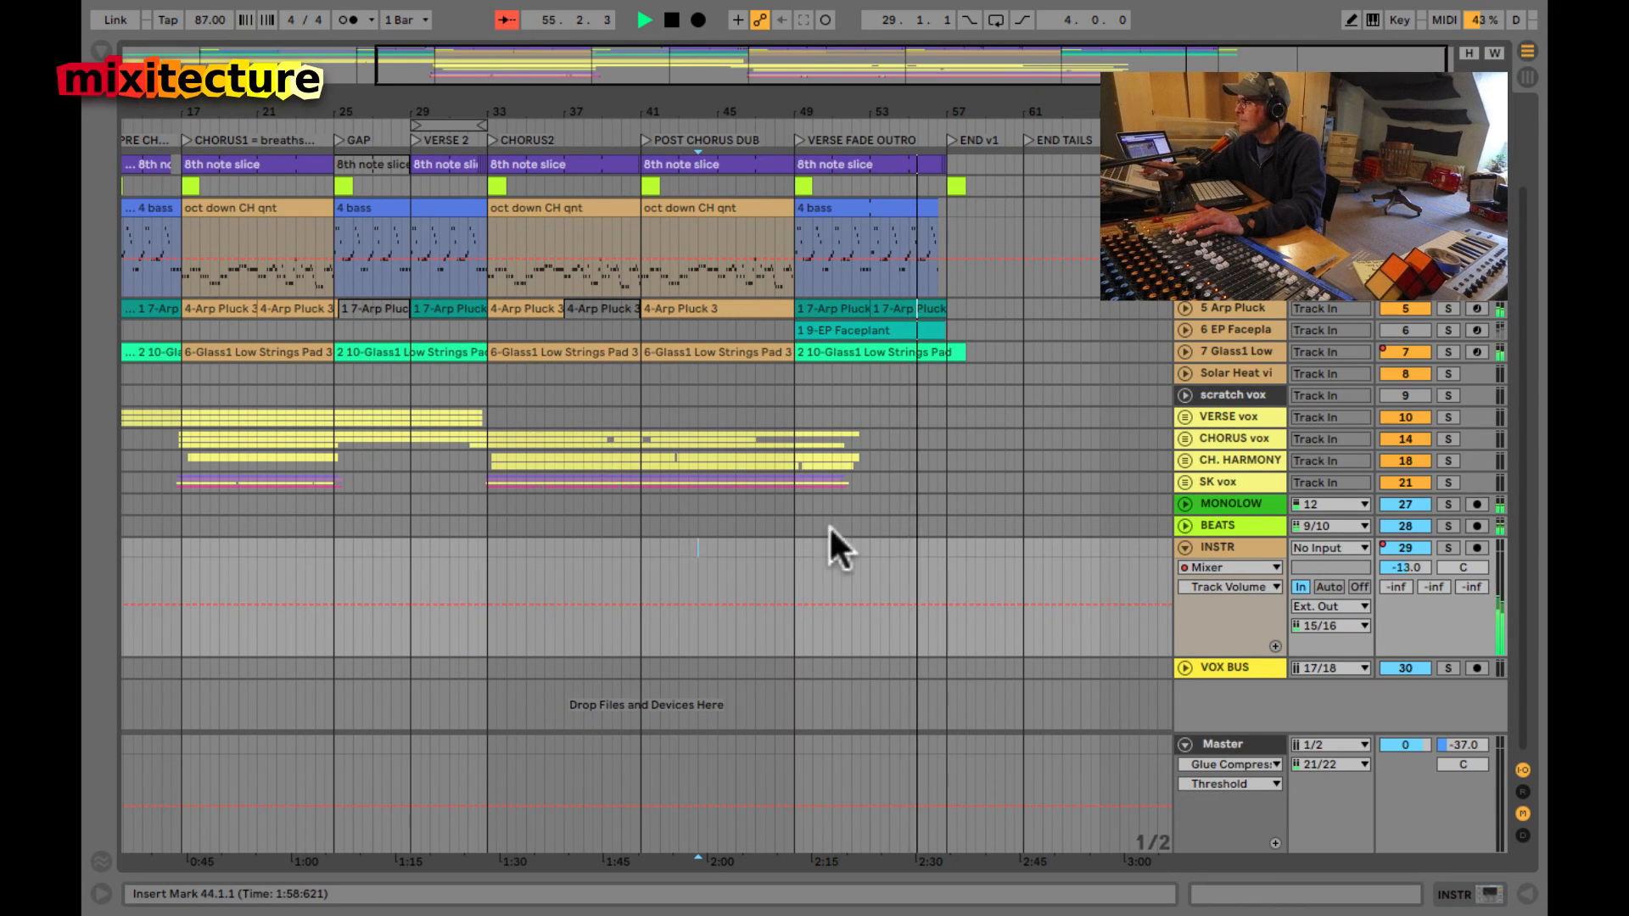
left_click(1016, 573)
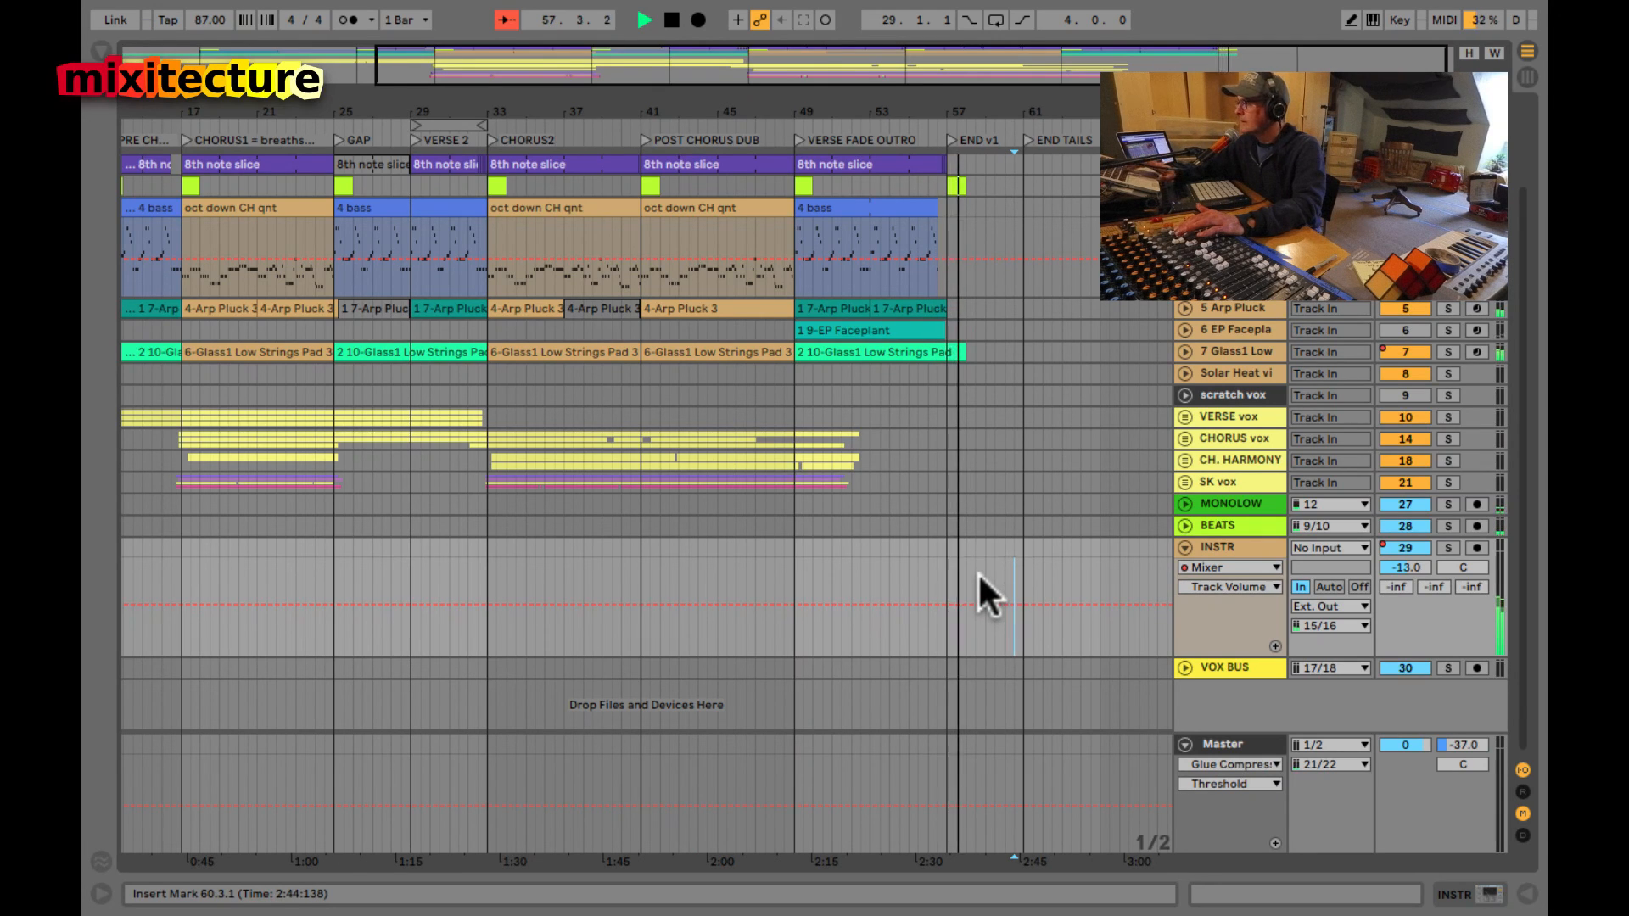
key("space")
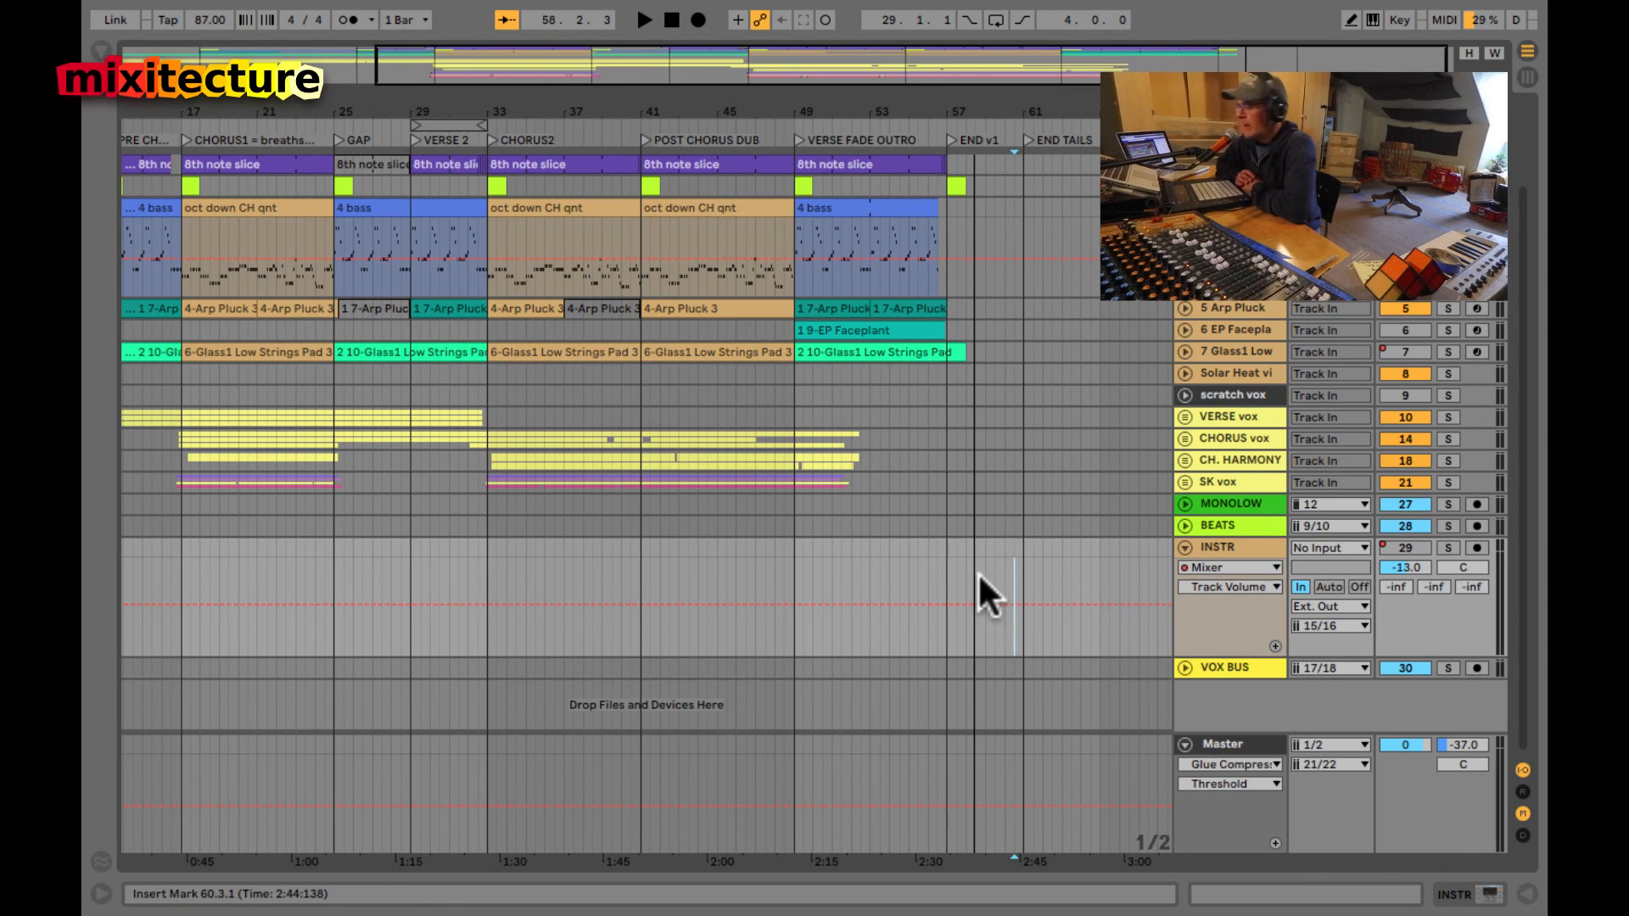
- Check the Session mixer, then show the whole song in the arrangement and place the insert marker at bar 82 on CH. HARMONY
key("Tab")
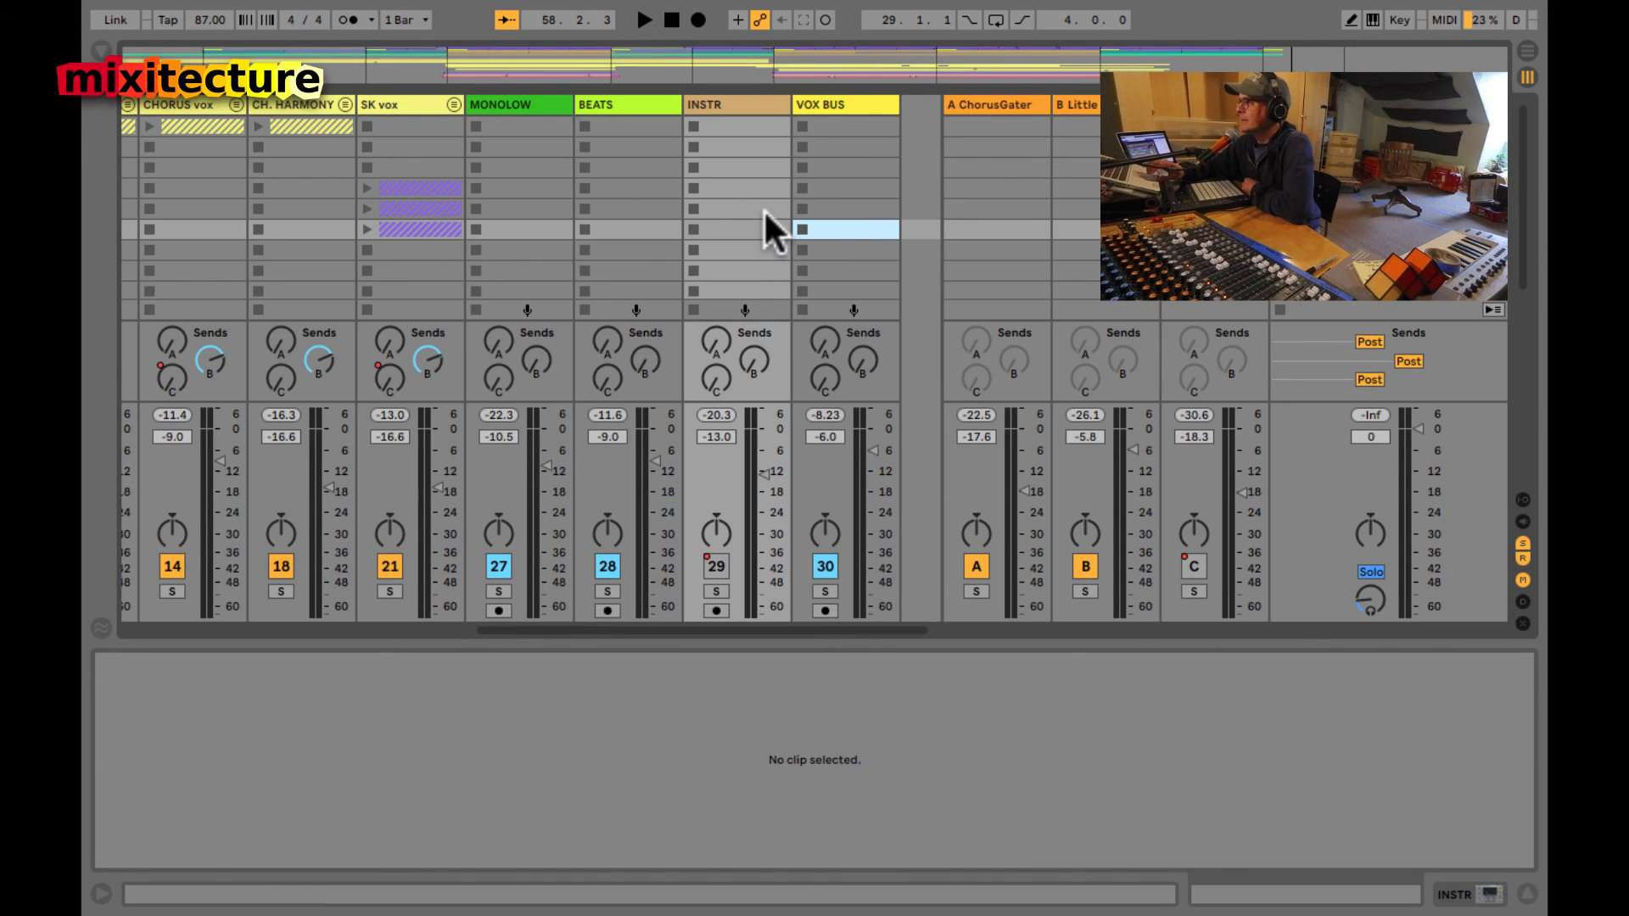
key("Tab")
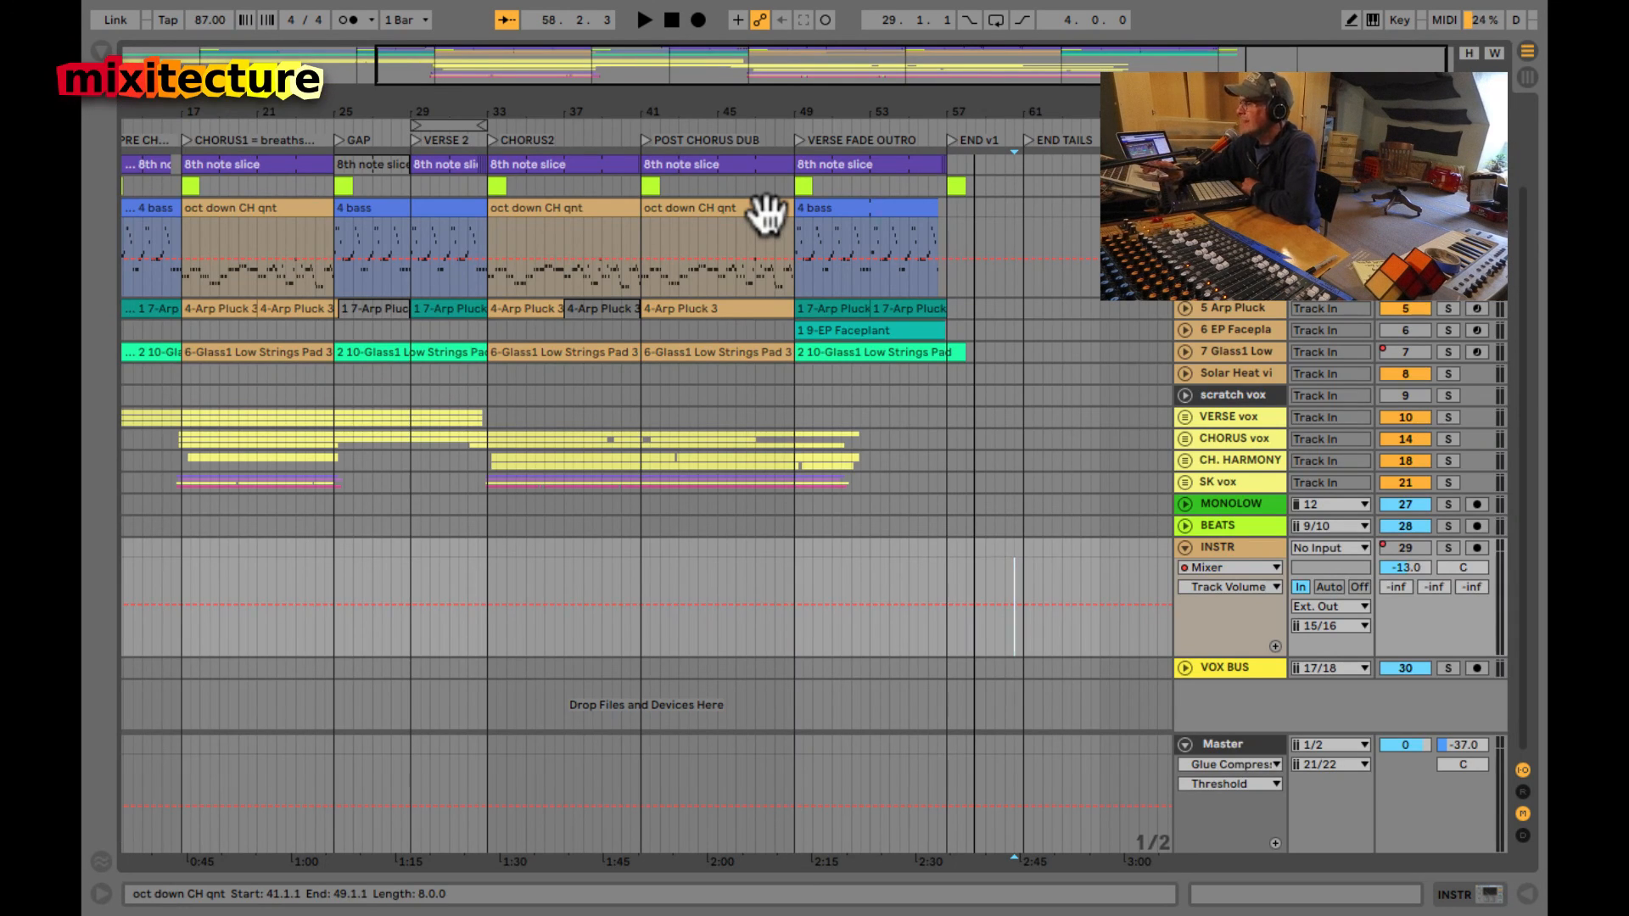
double_click(790, 101)
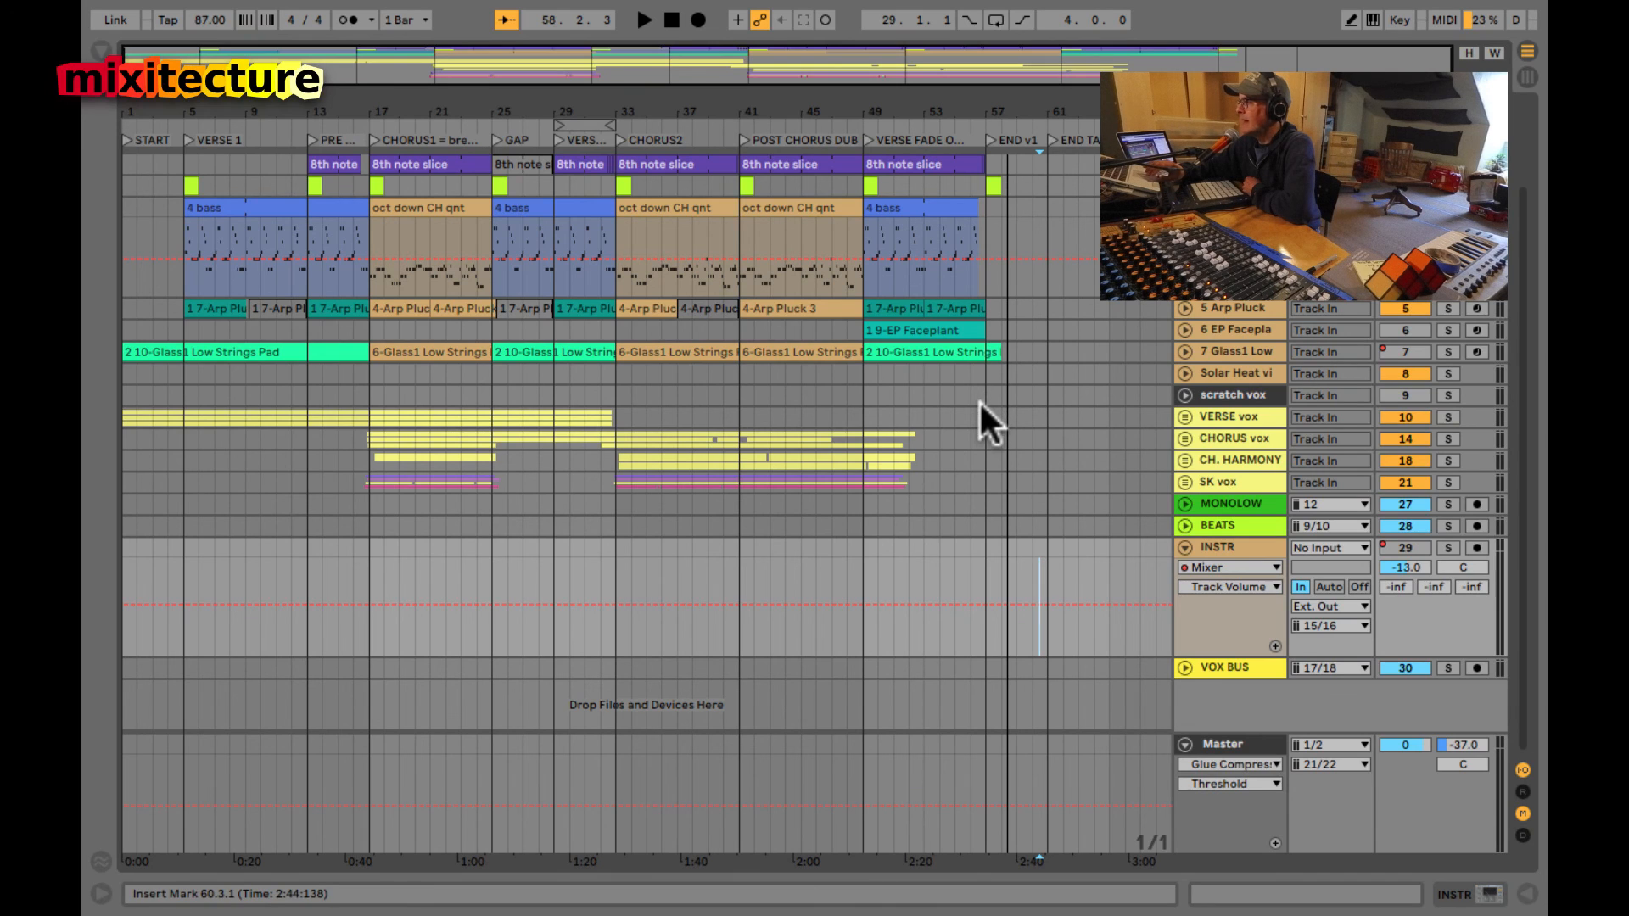
left_click_drag(986, 436, 1092, 461)
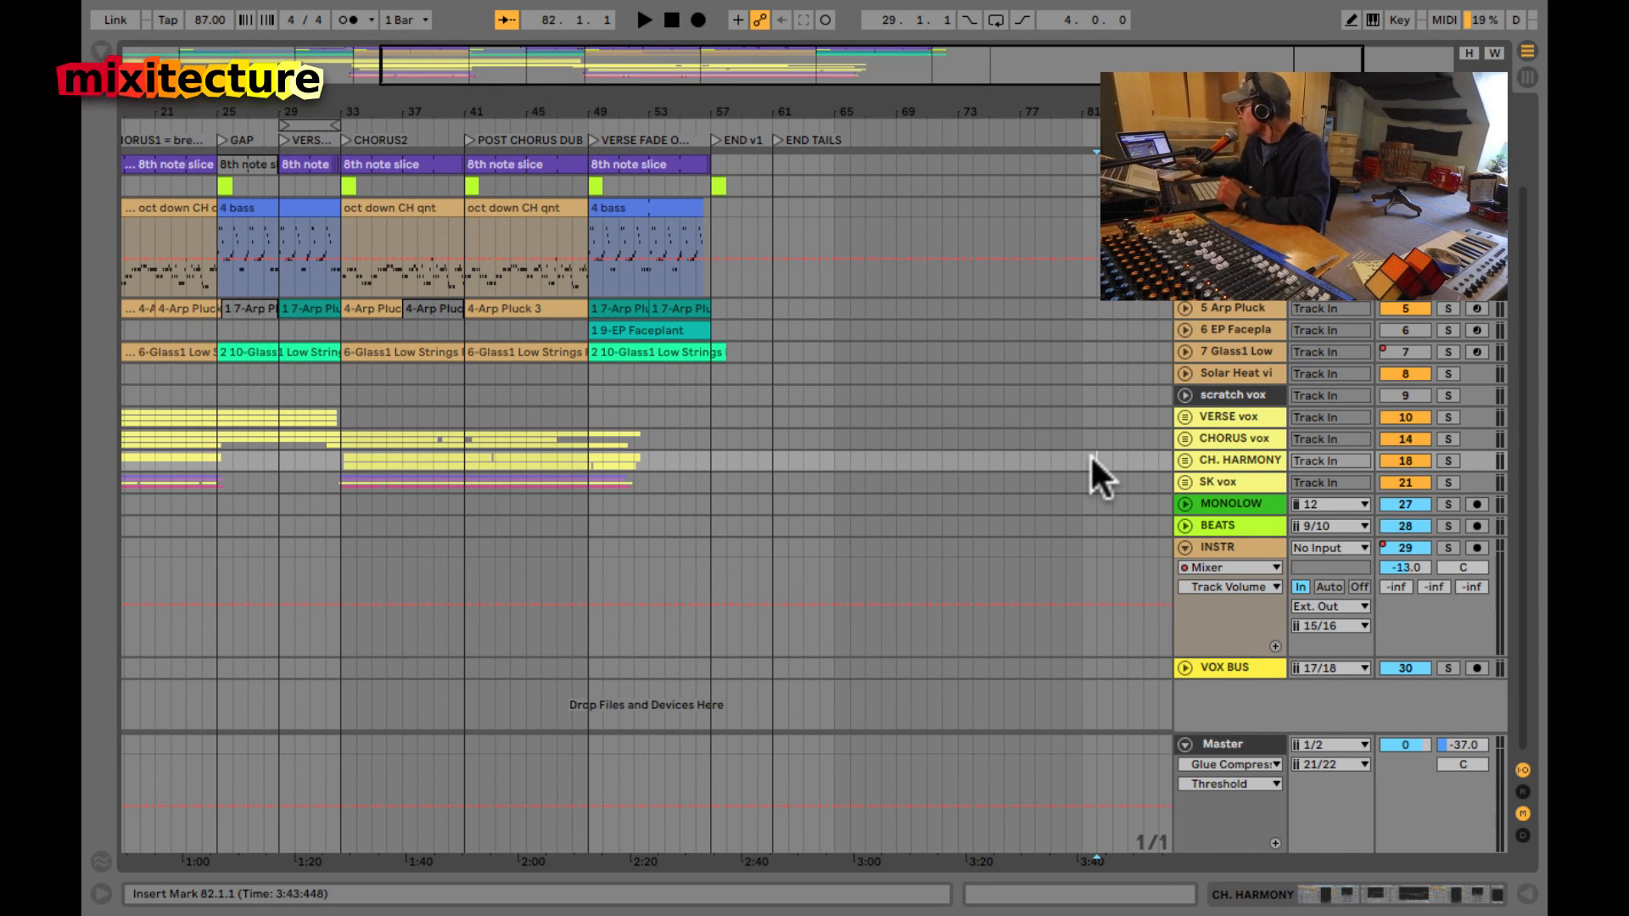
- Switch to the web browser, look through the products on the Mixitecture courses home page and open the EBSD: LFO Modulators course
key("Tab")
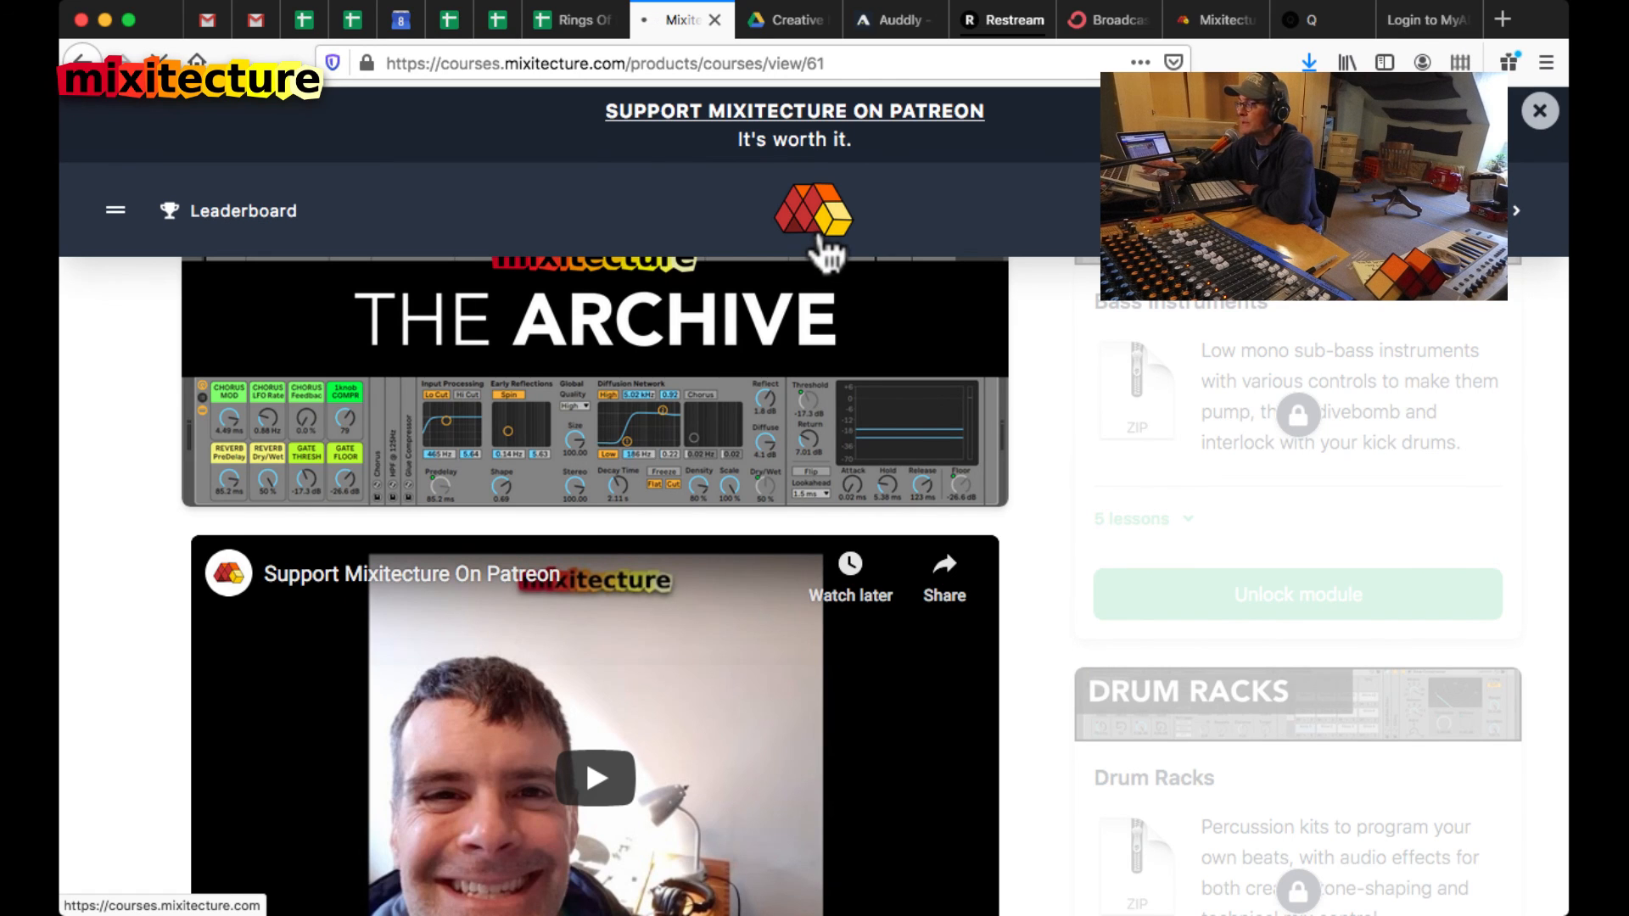
left_click(818, 241)
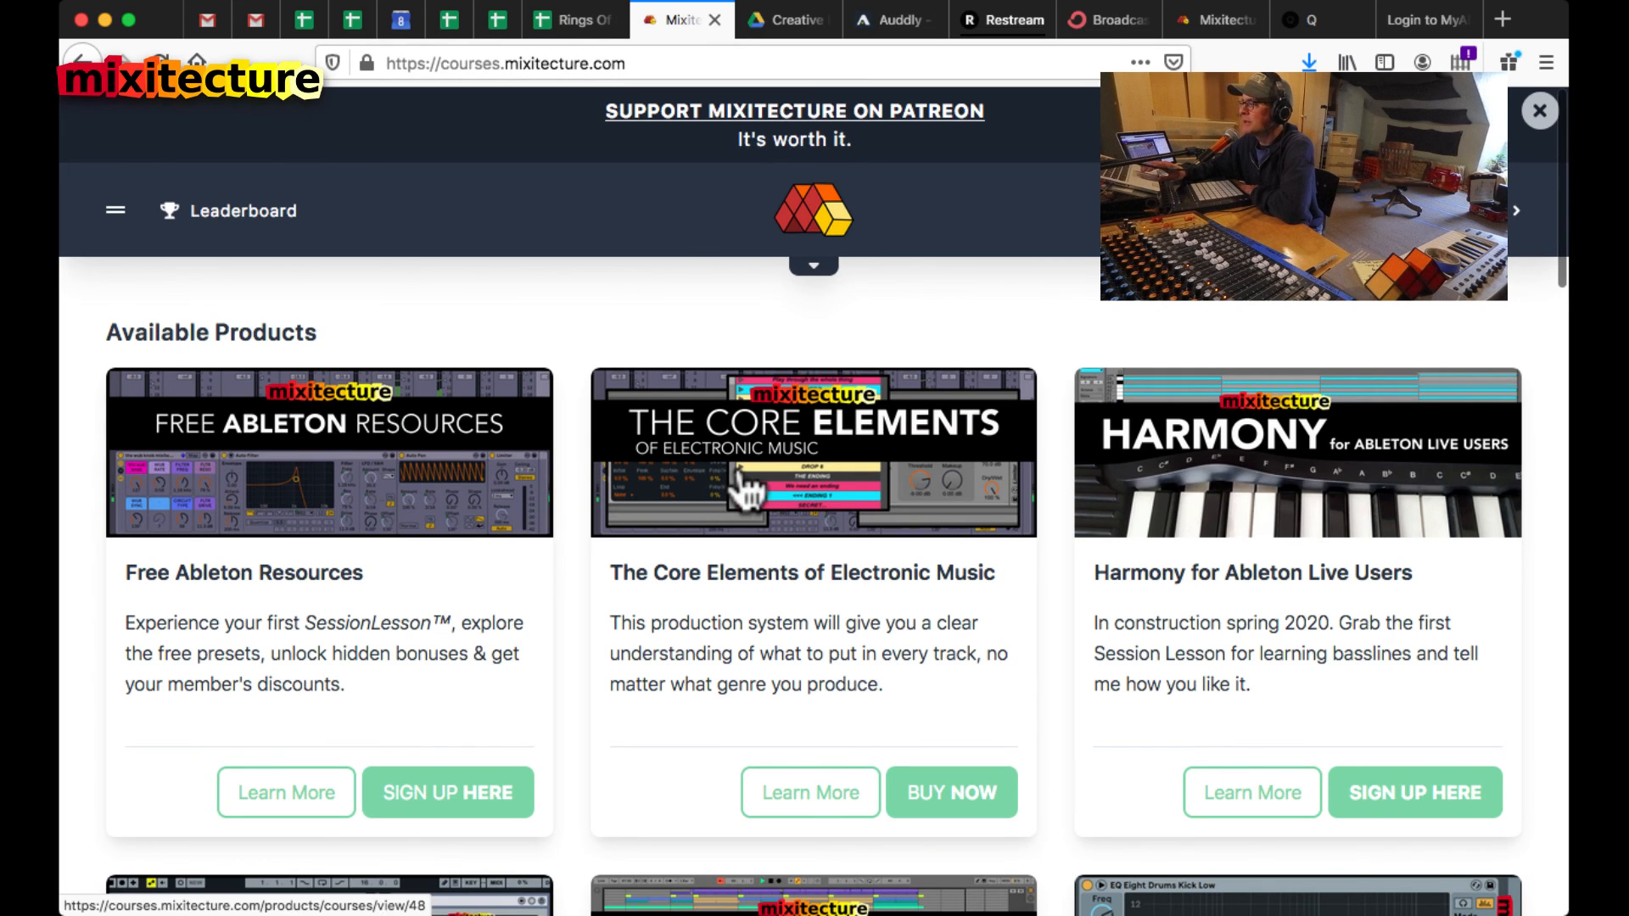
scroll(746, 488, "down", 2)
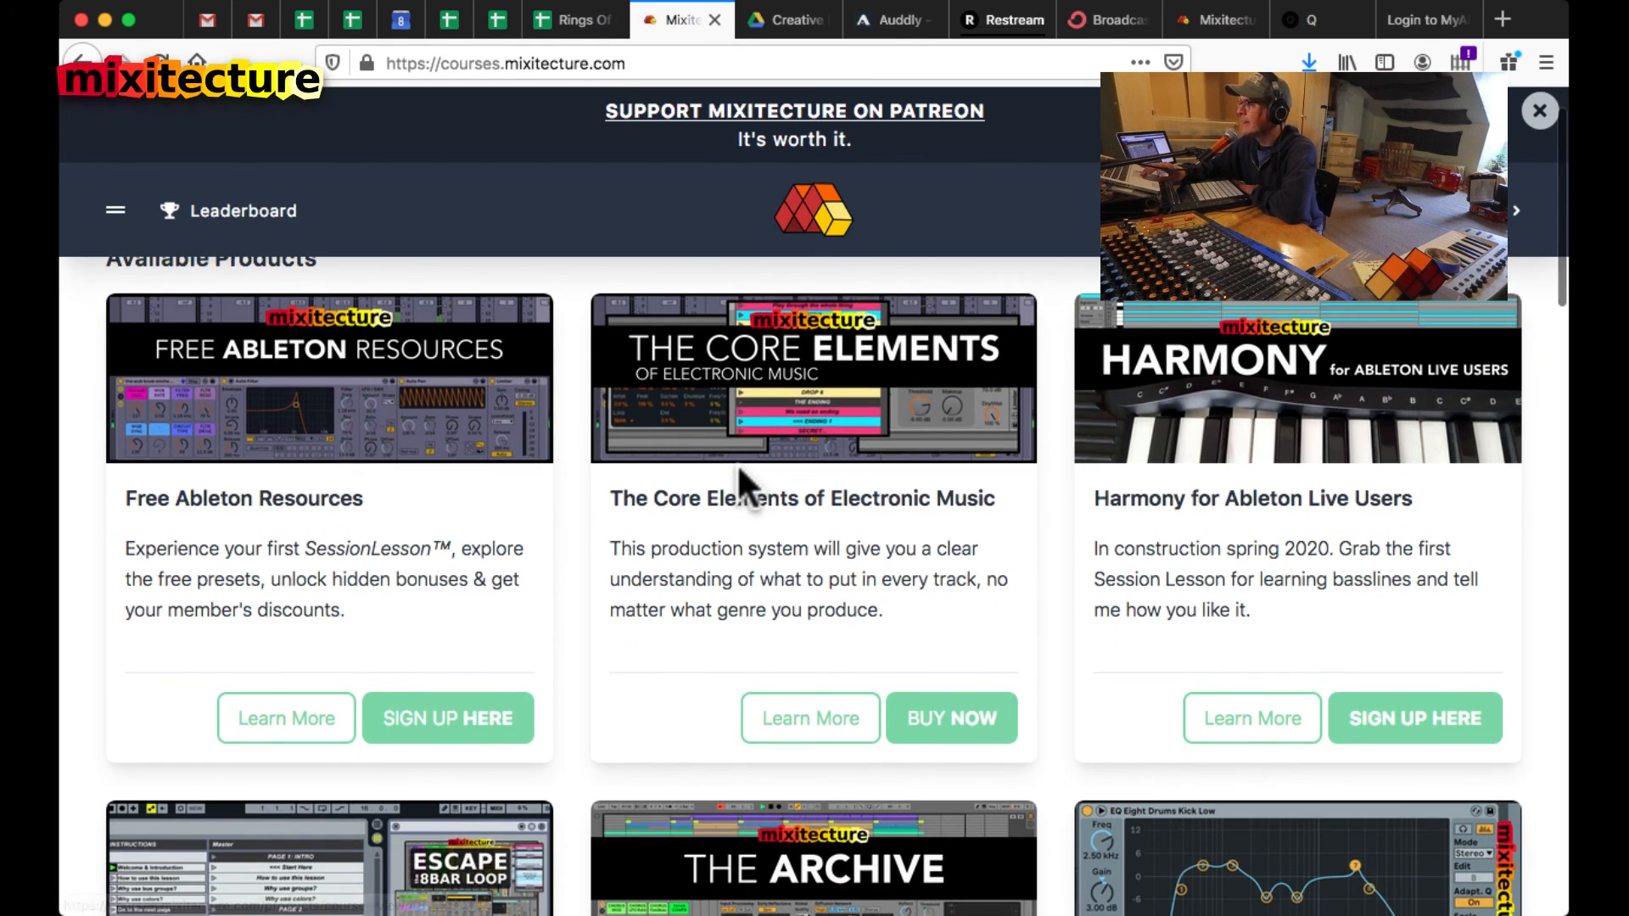
scroll(736, 469, "up", 1)
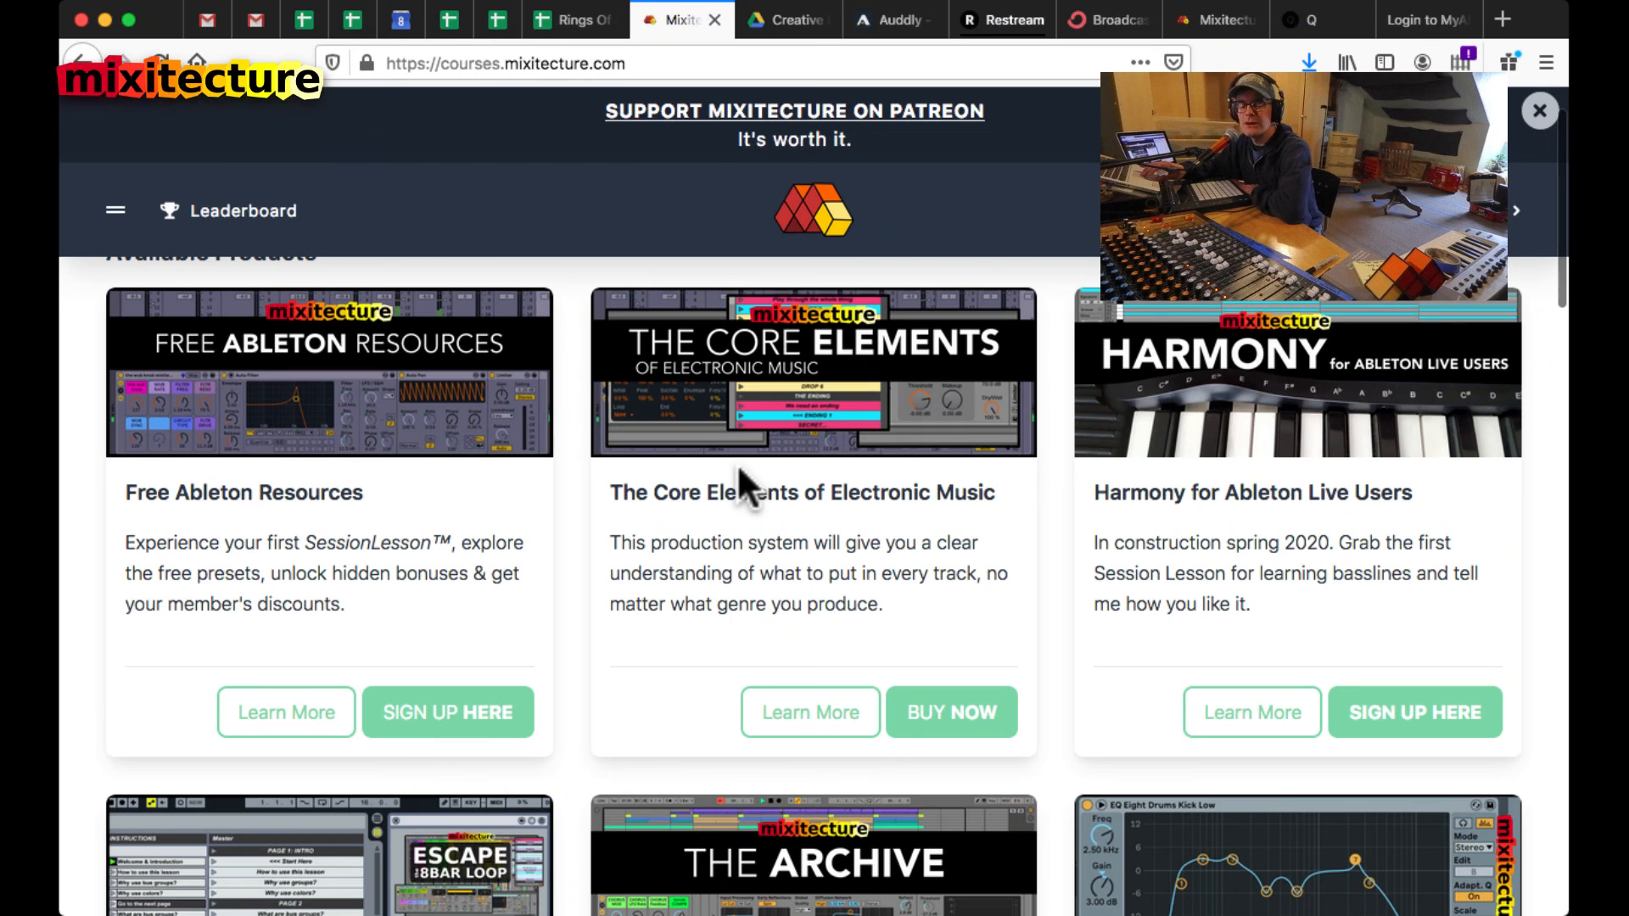
scroll(737, 462, "down", 6)
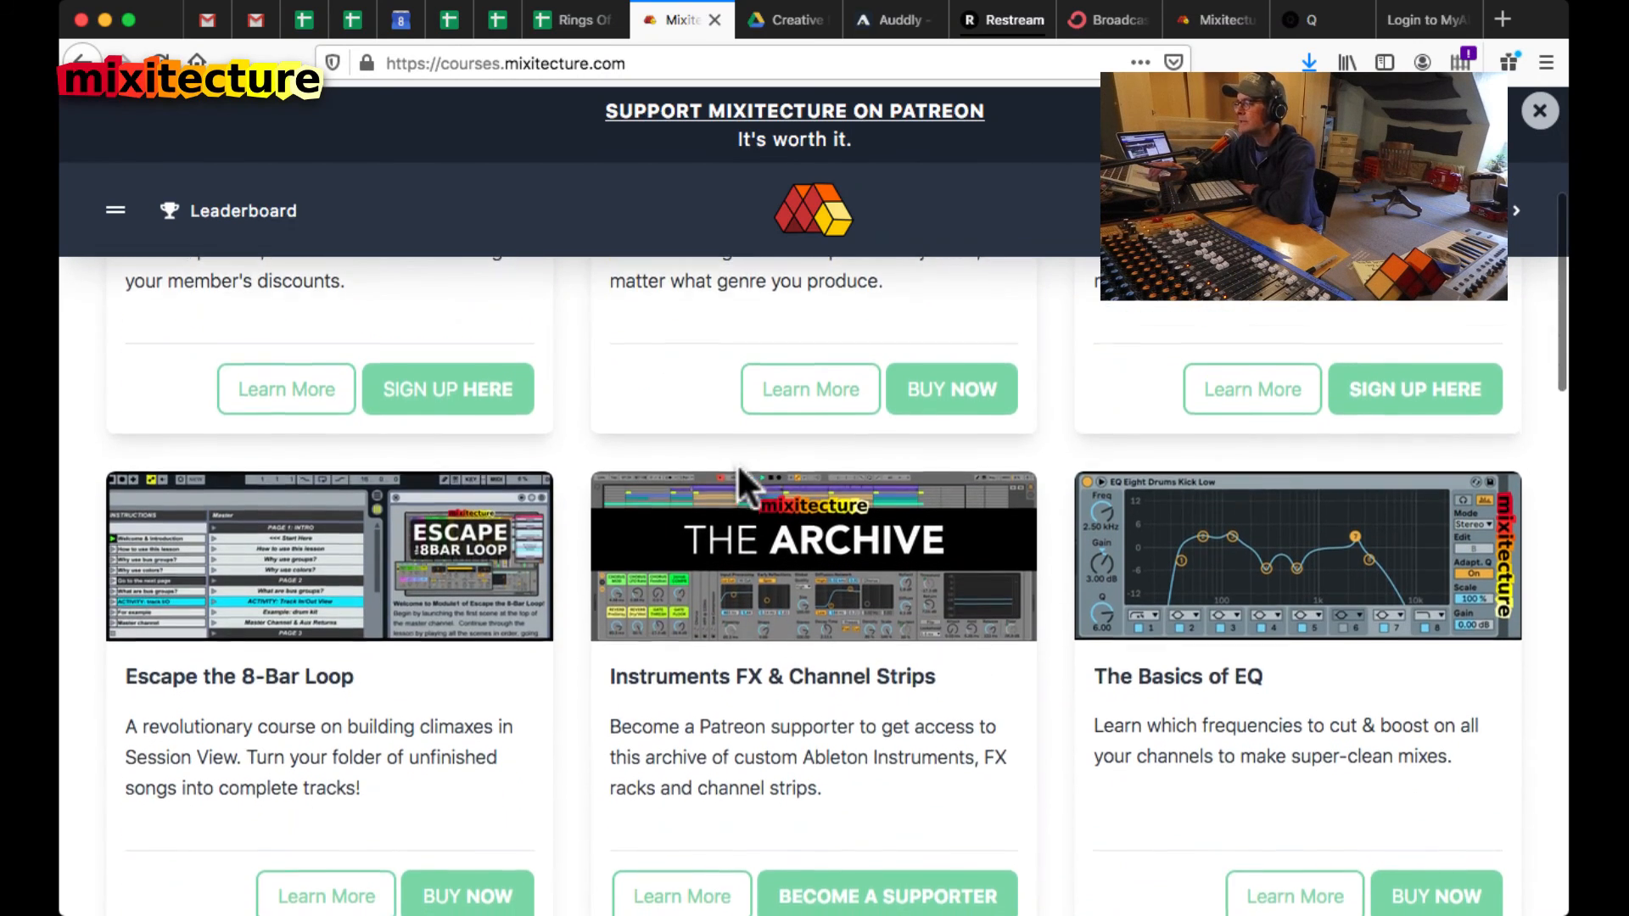
scroll(739, 484, "down", 5)
scroll(748, 492, "down", 1)
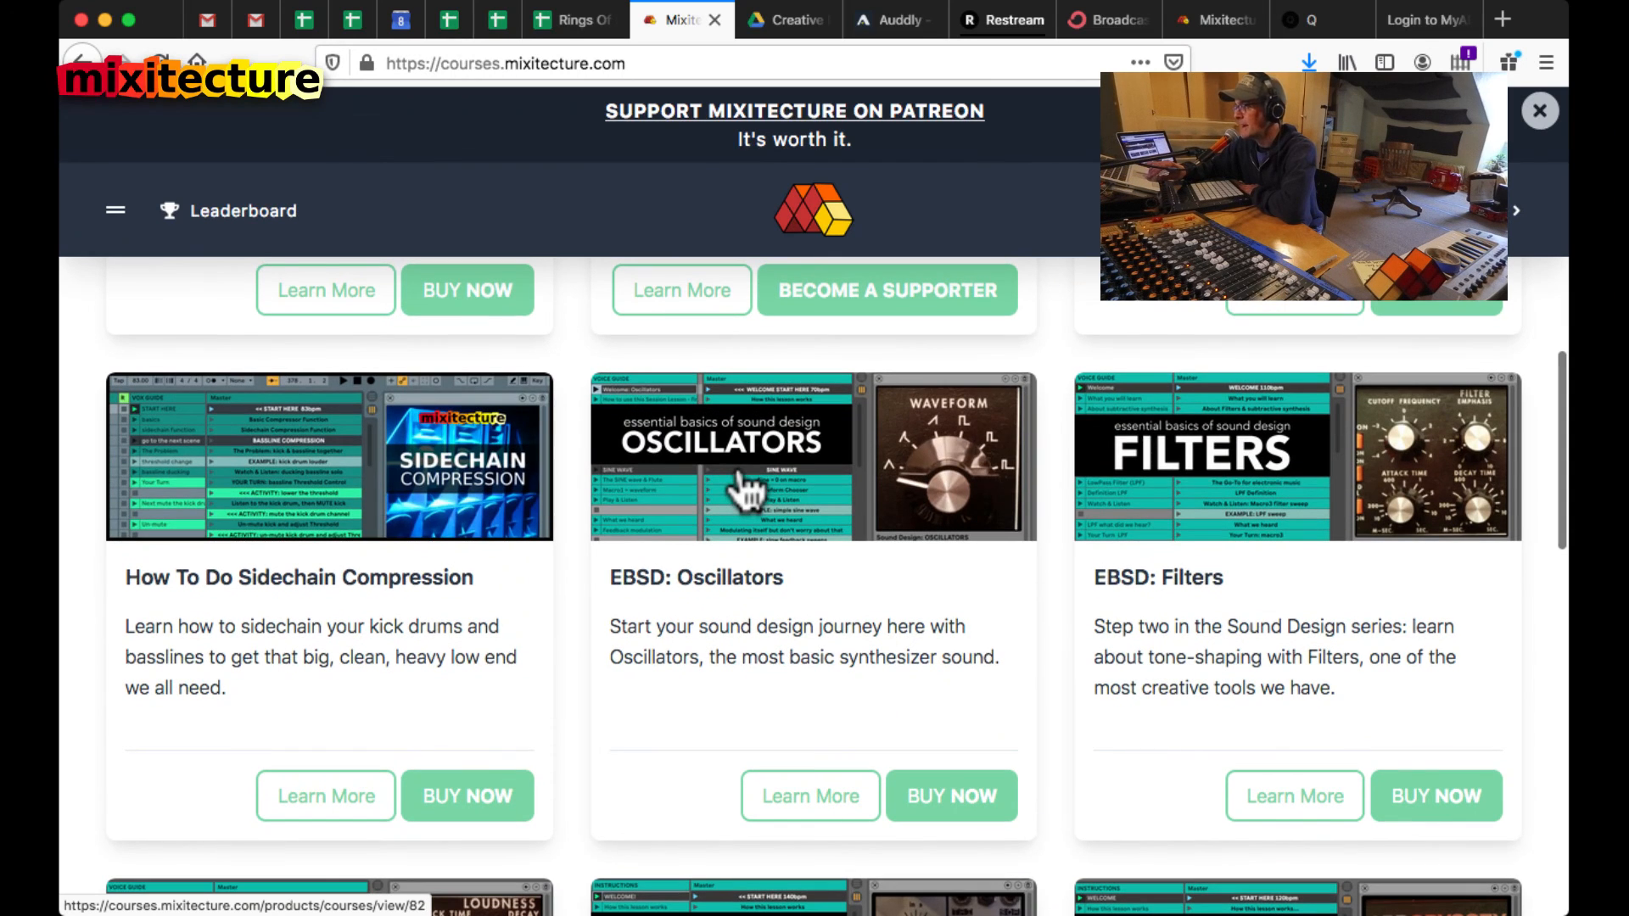
scroll(1134, 551, "down", 6)
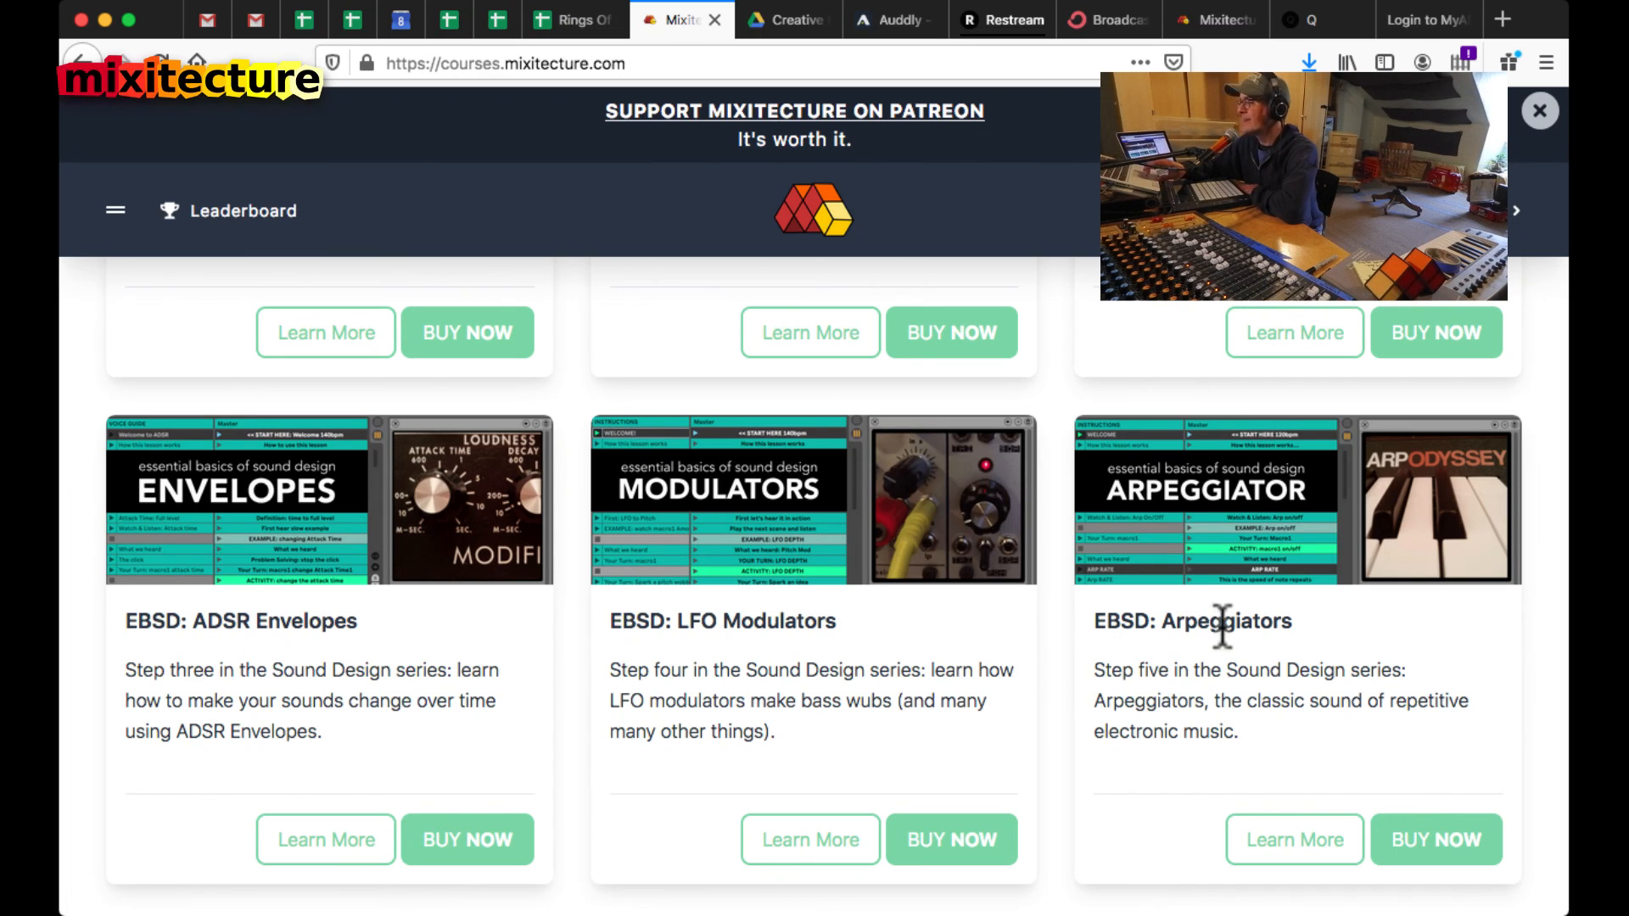
left_click(785, 550)
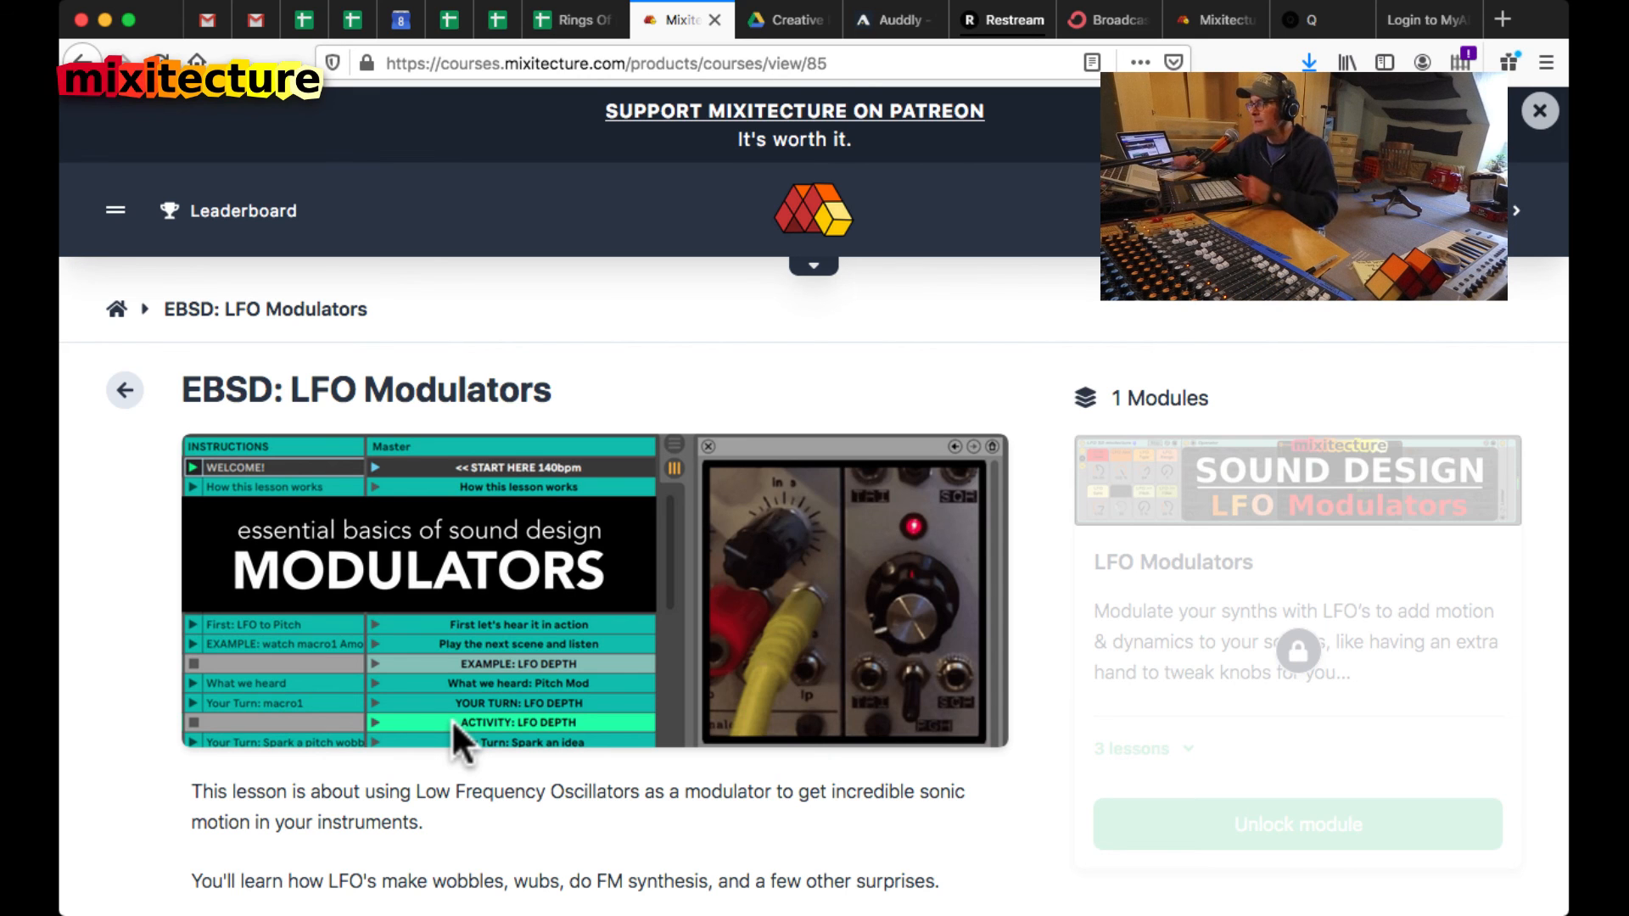
key("super+Tab")
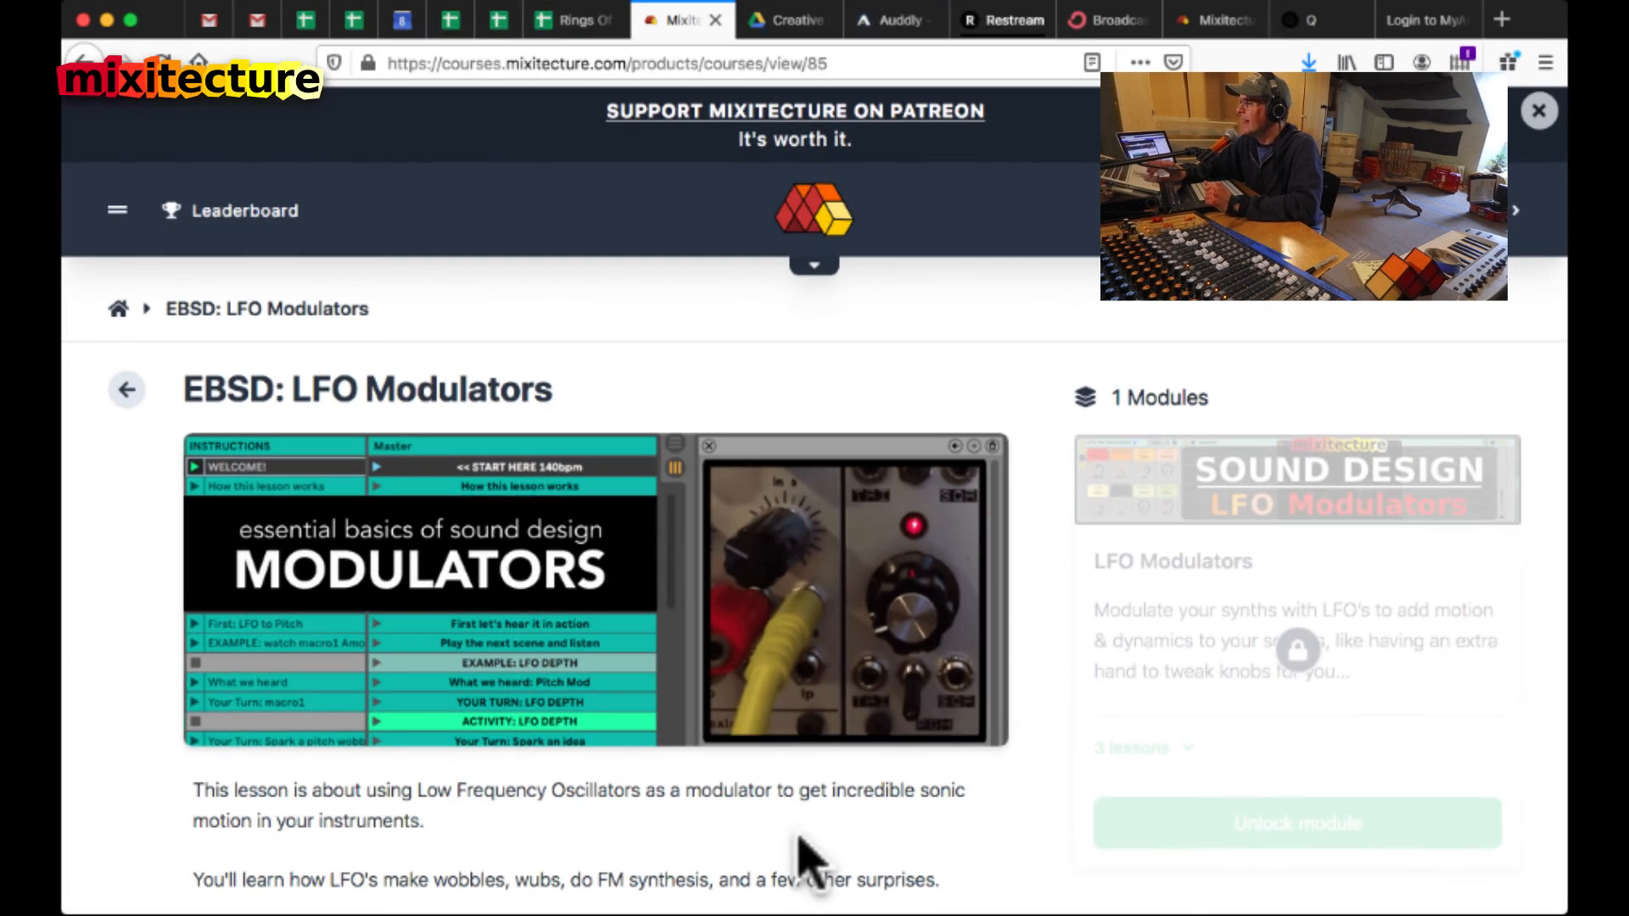